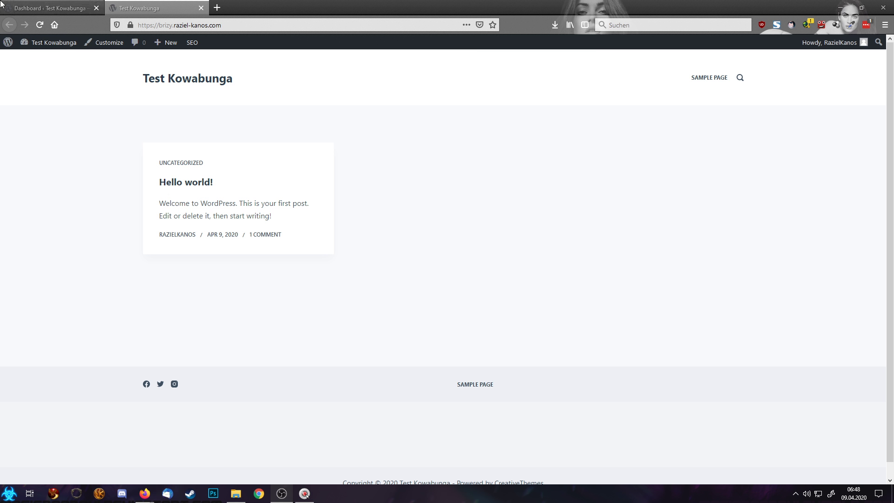
Open the installed plugins list, filter it to active plugins and review them.
left_click(49, 5)
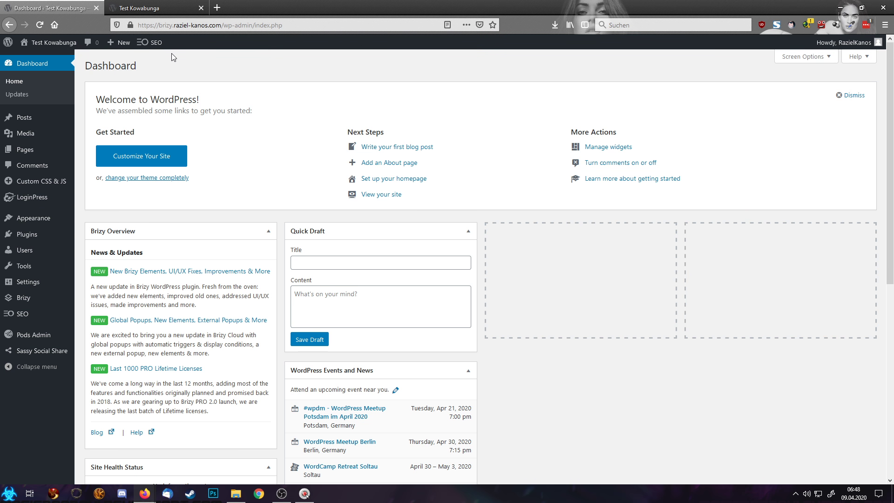
left_click(154, 7)
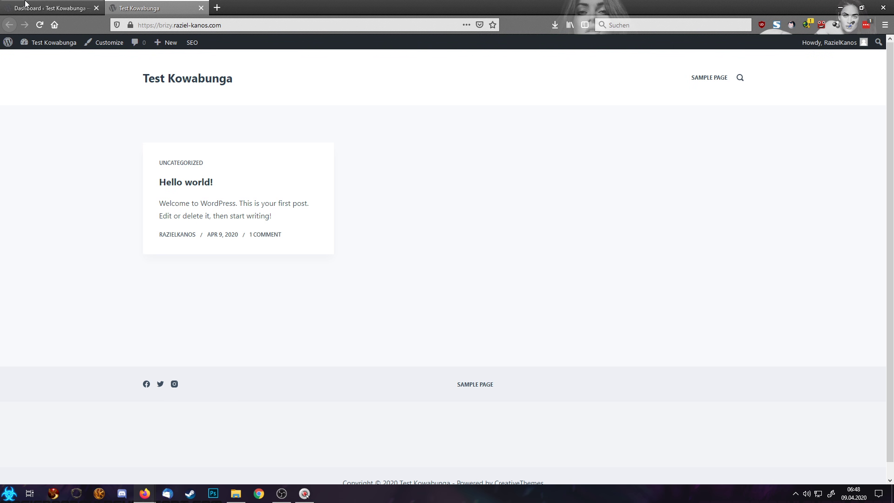
left_click(43, 6)
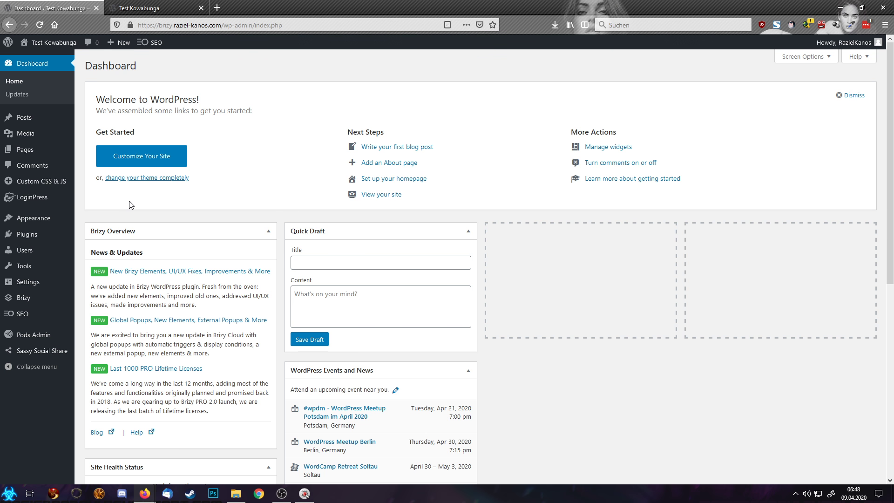
mouse_move(55, 241)
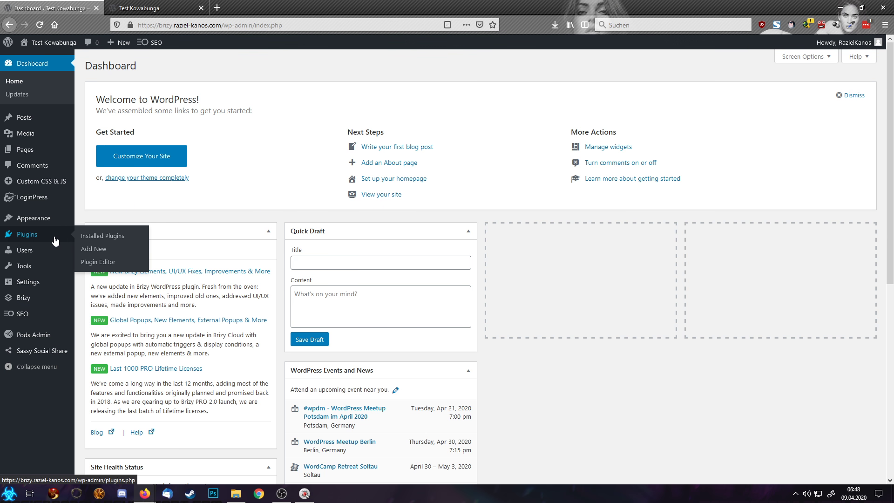
left_click(98, 237)
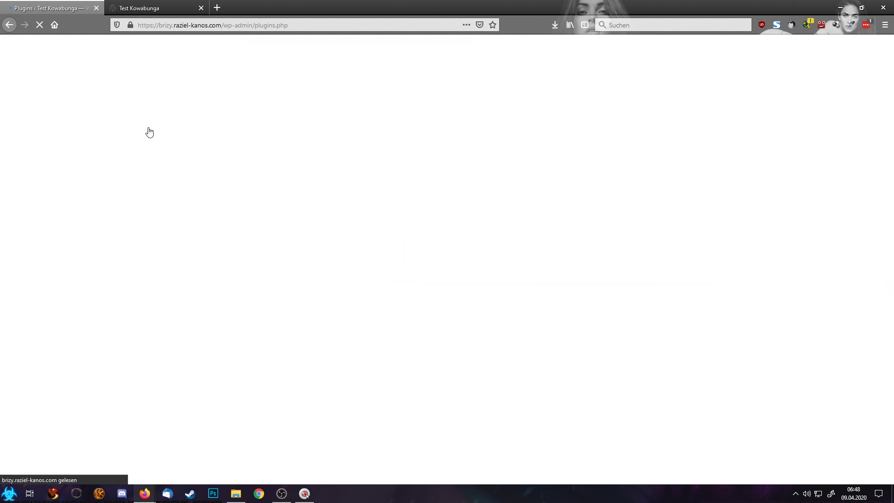
left_click(125, 119)
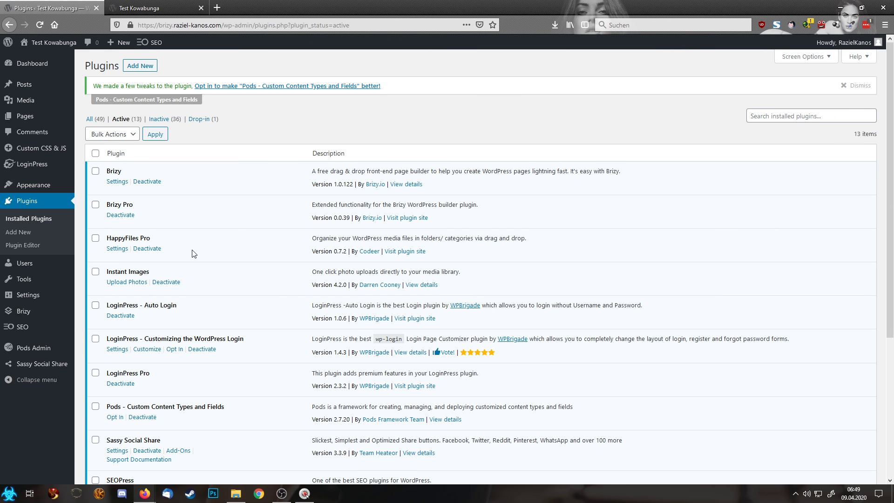
mouse_move(22, 104)
scroll(222, 287, "down", 3)
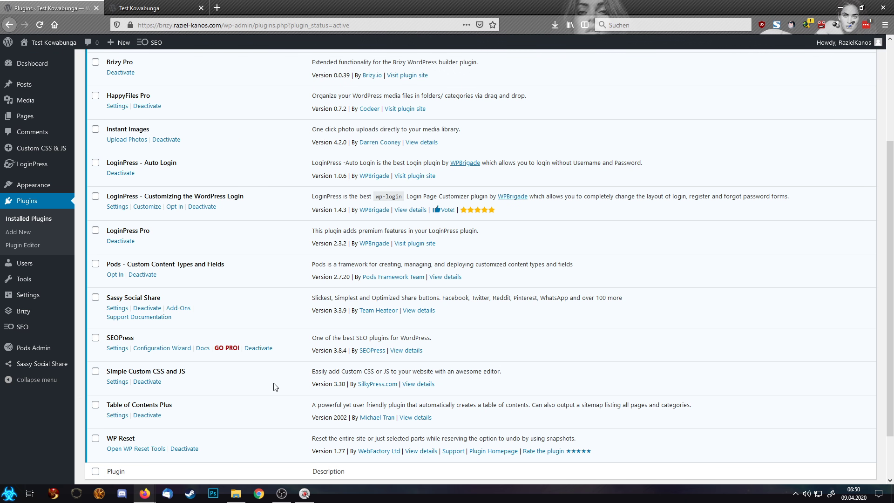
Set the site's permalink structure to Post name and save the permalink settings.
mouse_move(39, 298)
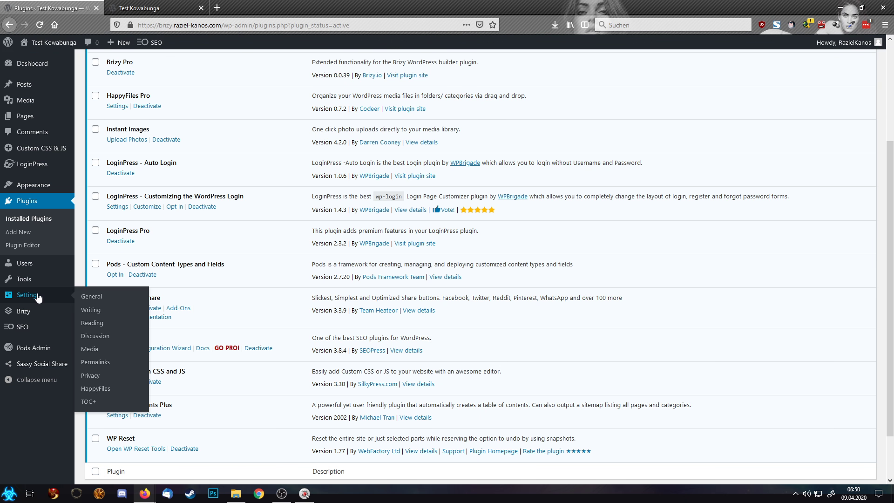
left_click(99, 362)
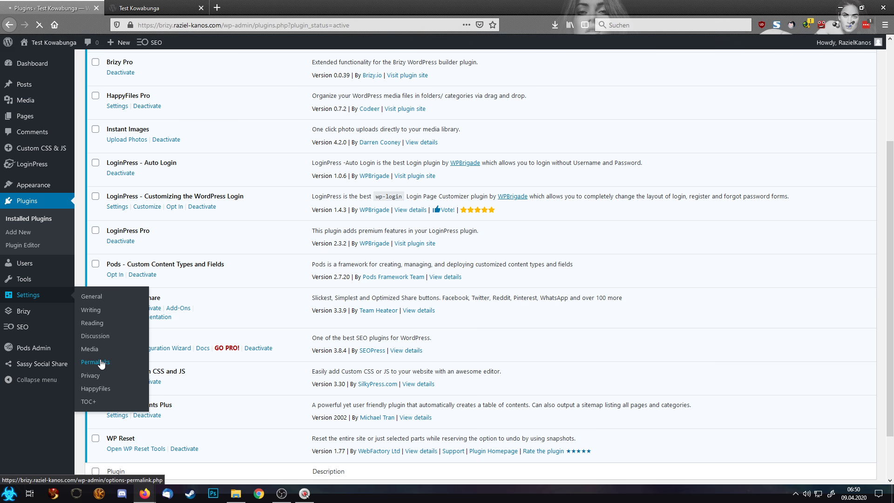
left_click(89, 281)
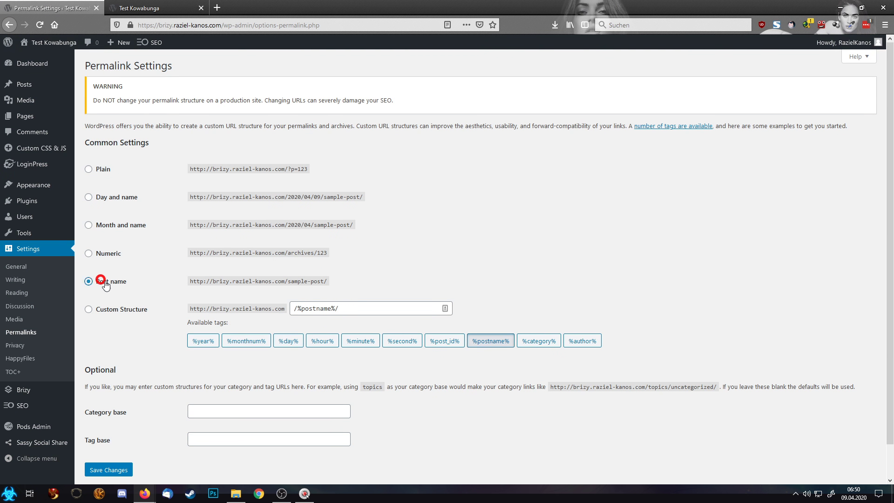
left_click(105, 471)
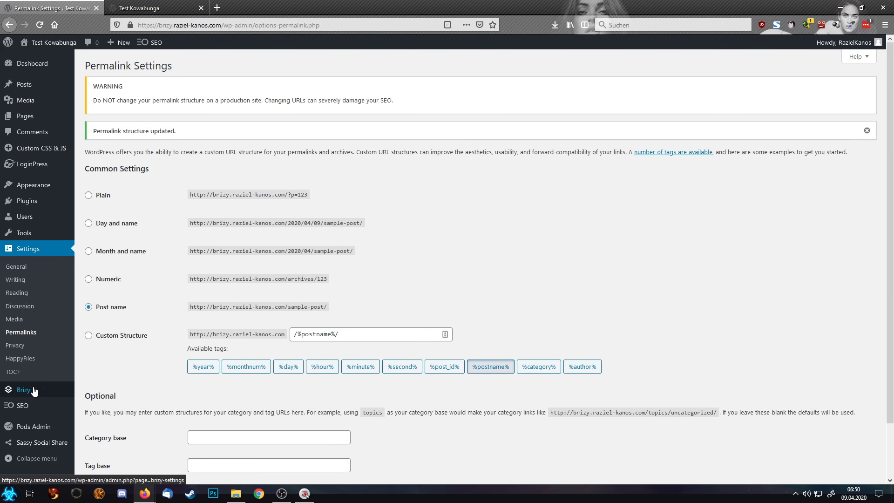
Enable SVG uploads in the general Brizy settings and save the changes.
left_click(33, 390)
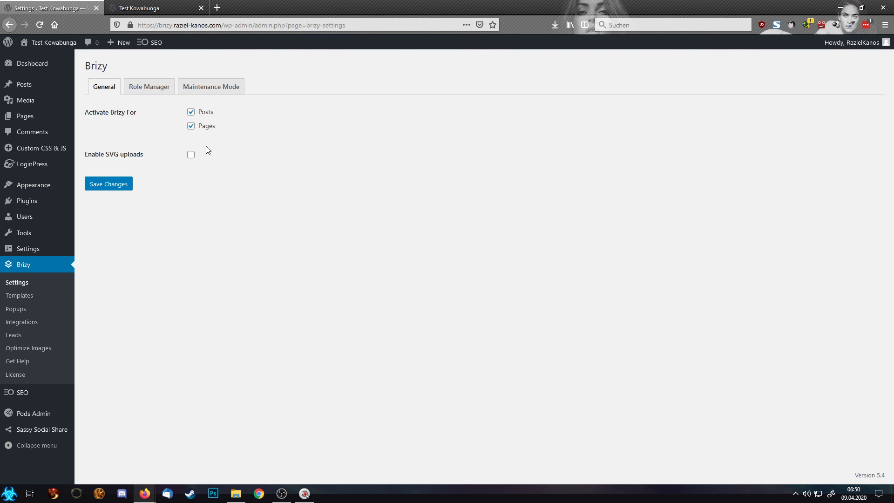
left_click(190, 155)
left_click(106, 185)
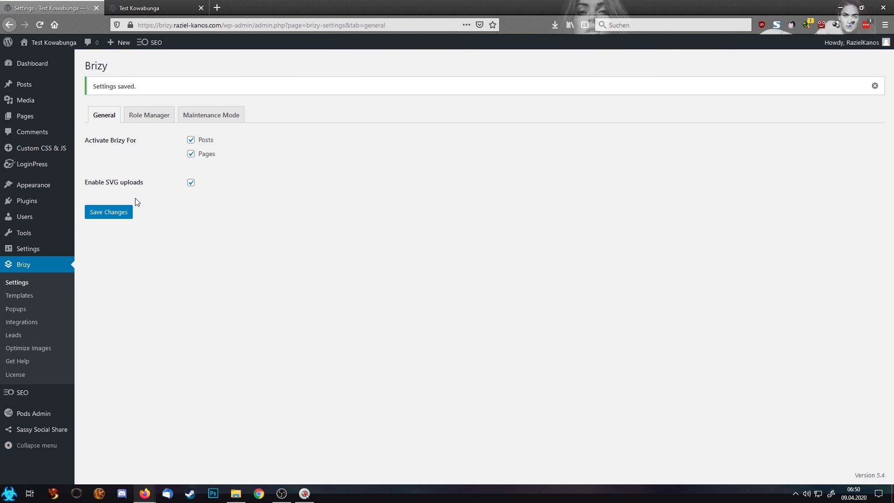
Open the site's installed themes and look over the active and available ones.
mouse_move(63, 50)
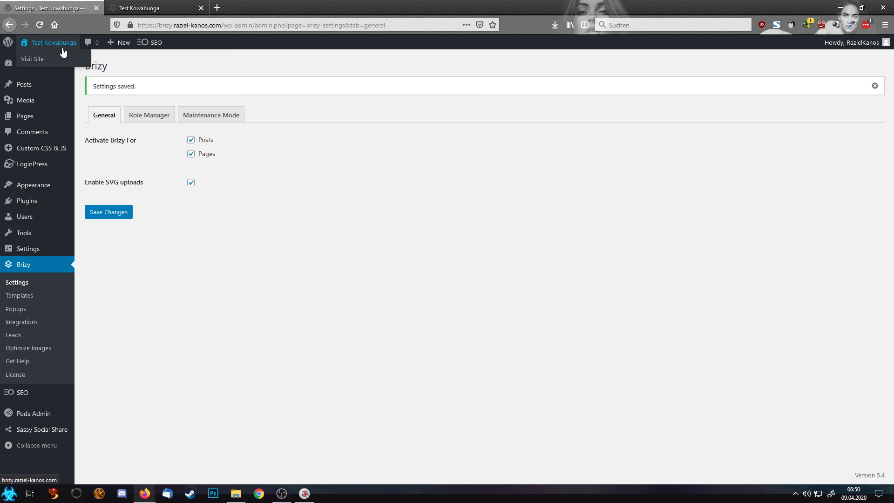
mouse_move(44, 185)
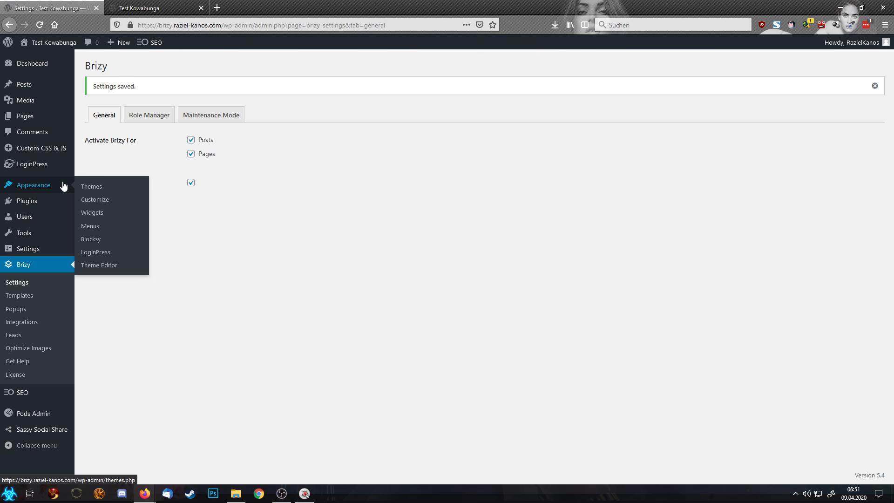
left_click(90, 186)
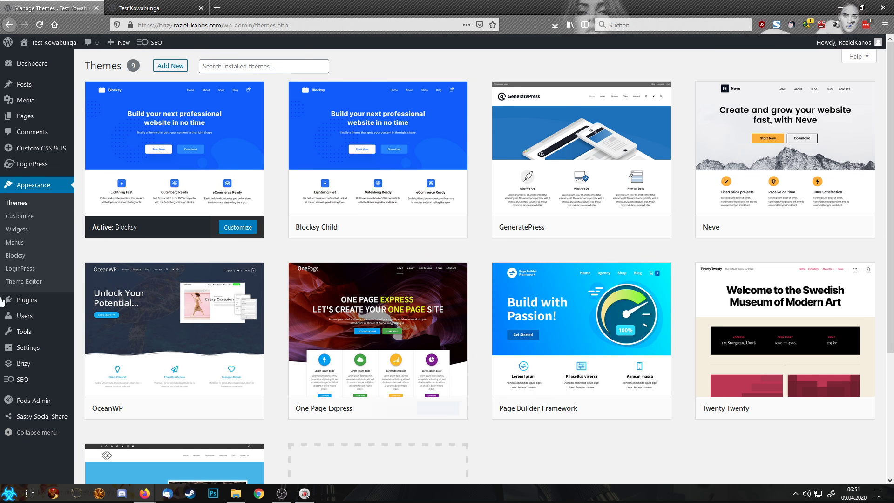
mouse_move(445, 392)
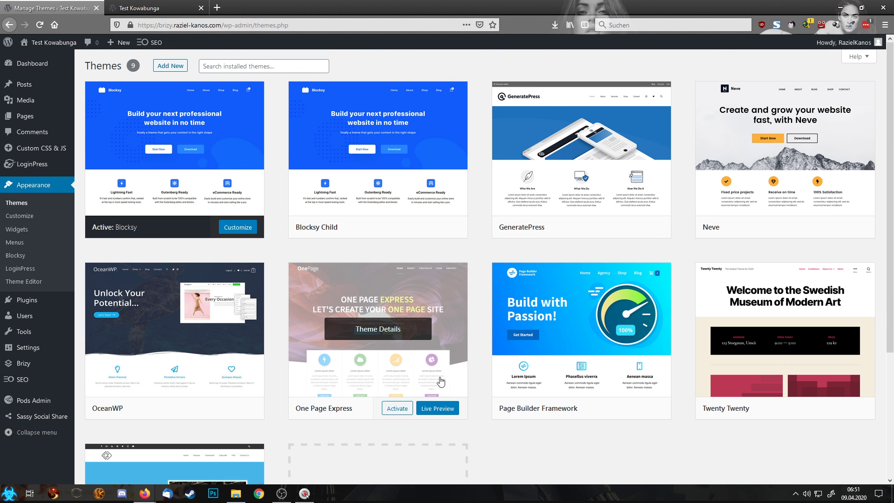
Create a new page titled "Home" and publish it.
mouse_move(37, 107)
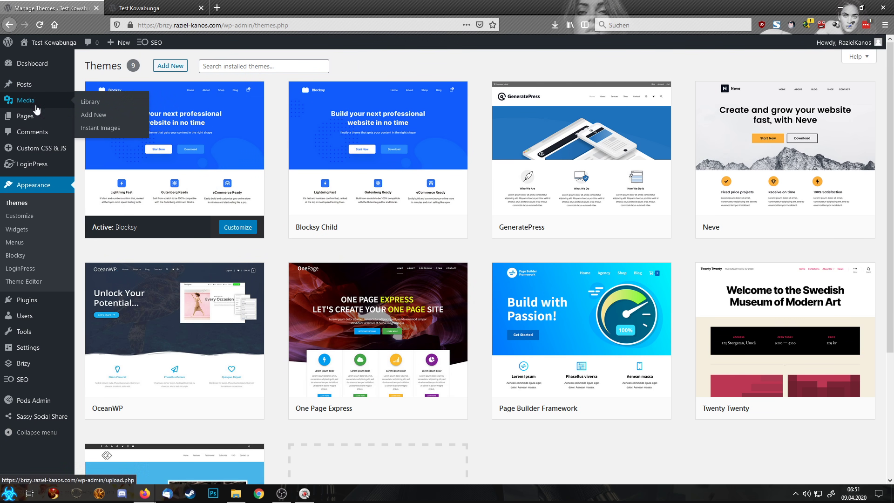
left_click(93, 119)
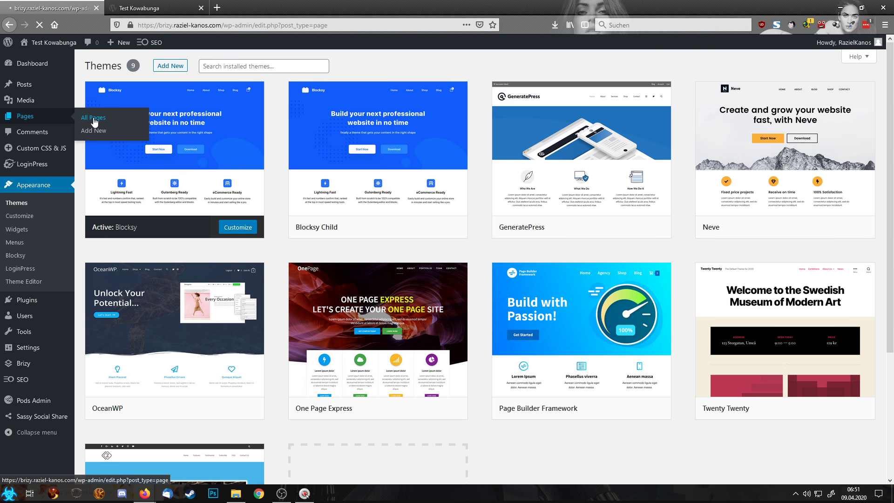
left_click(133, 67)
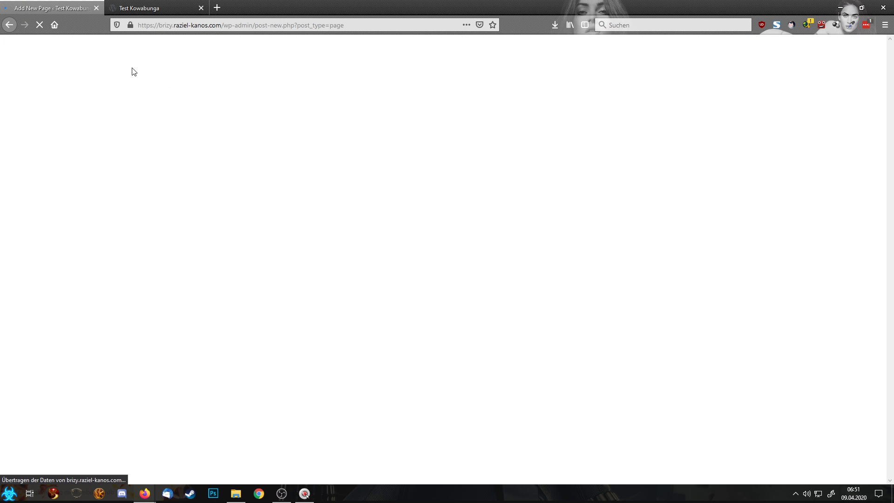
type("hOME")
key("BackSpace")
key("BackSpace")
key("BackSpace")
key("BackSpace")
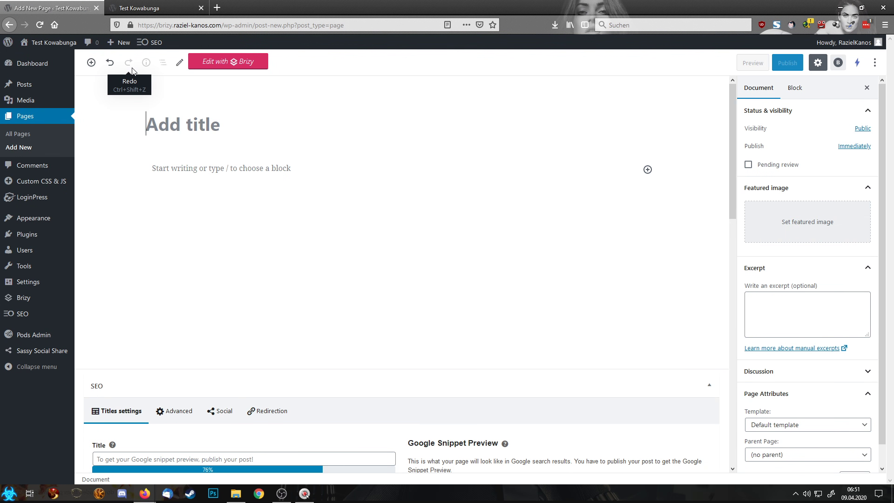
type("Home")
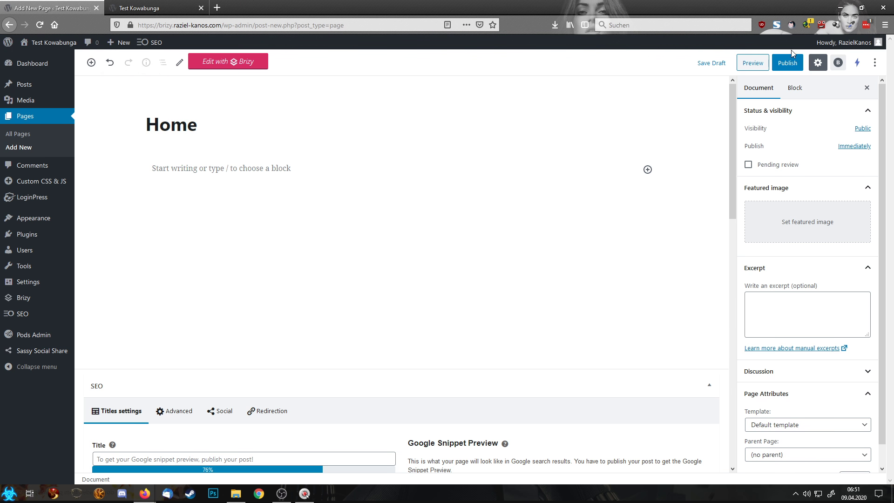
left_click(793, 65)
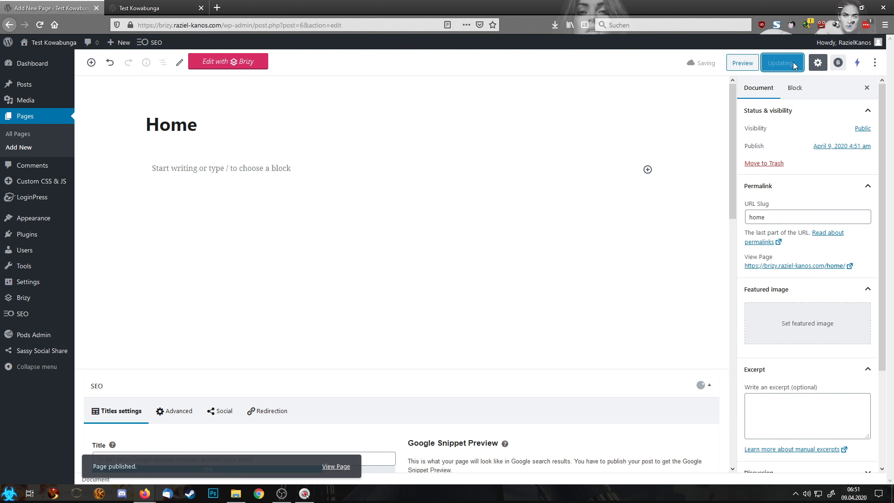
Open the Home page in the Brizy editor to check it and return to the WordPress page editor.
left_click(249, 67)
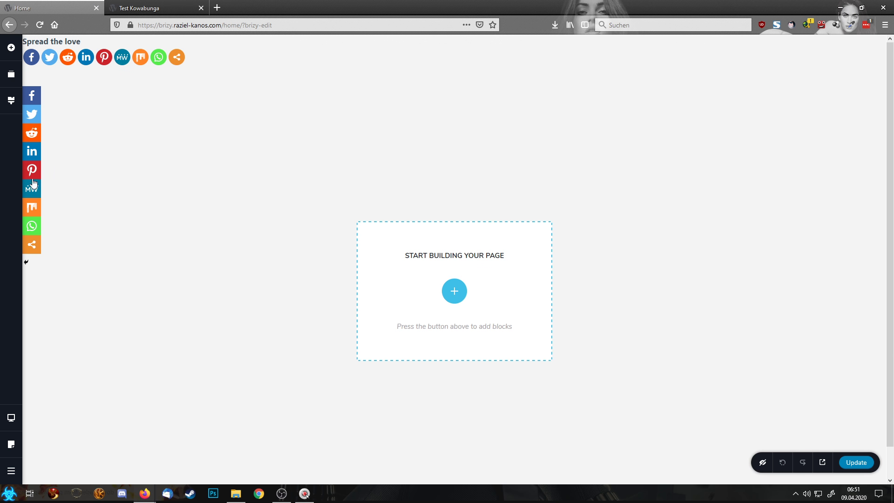
left_click(11, 470)
left_click(65, 468)
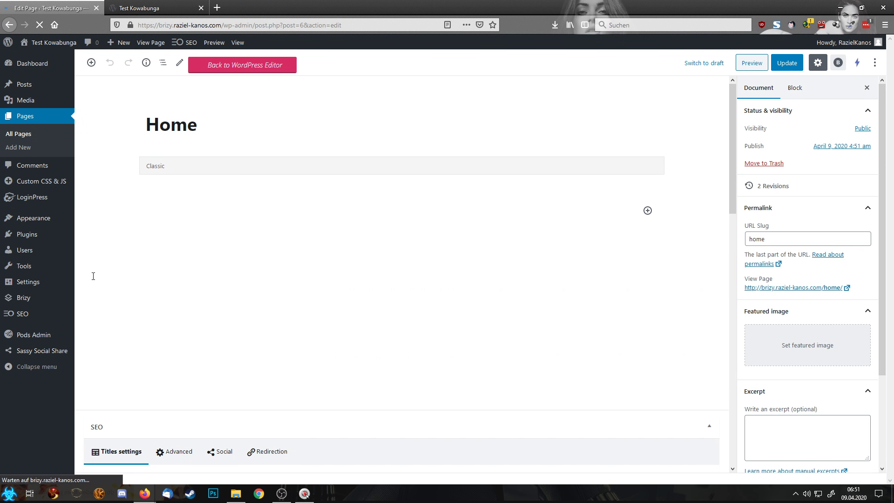
Disable the floating sharing interface in the Sassy Social Share settings and save the changes.
mouse_move(37, 338)
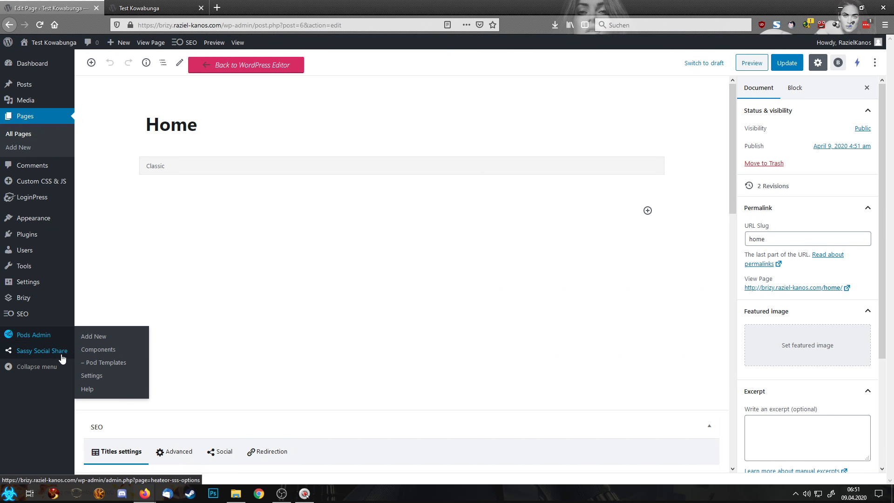
mouse_move(61, 357)
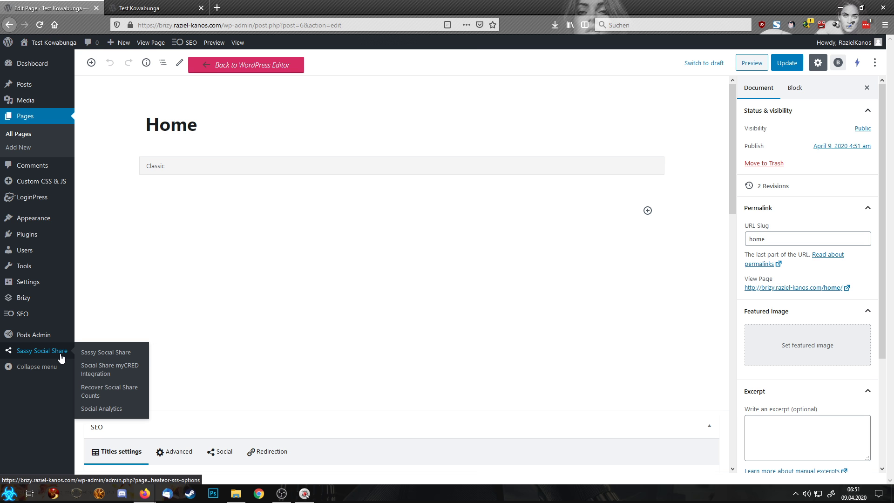
left_click(97, 355)
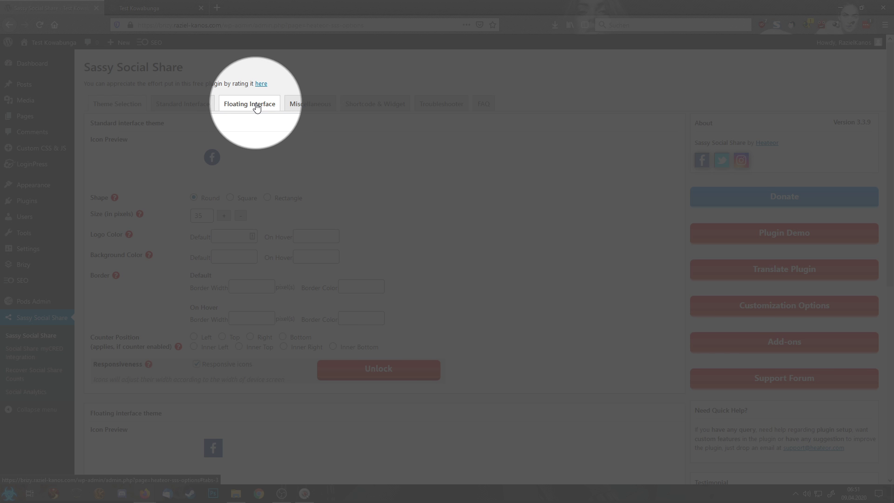
left_click(256, 106)
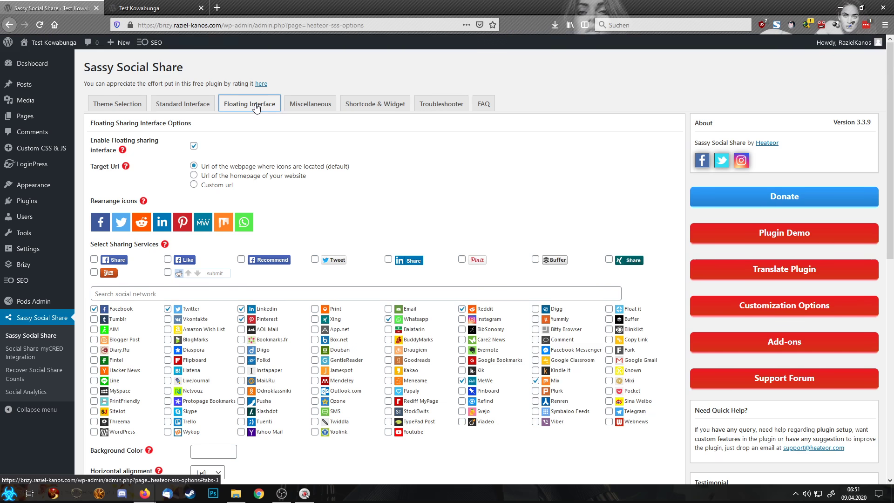
left_click(193, 147)
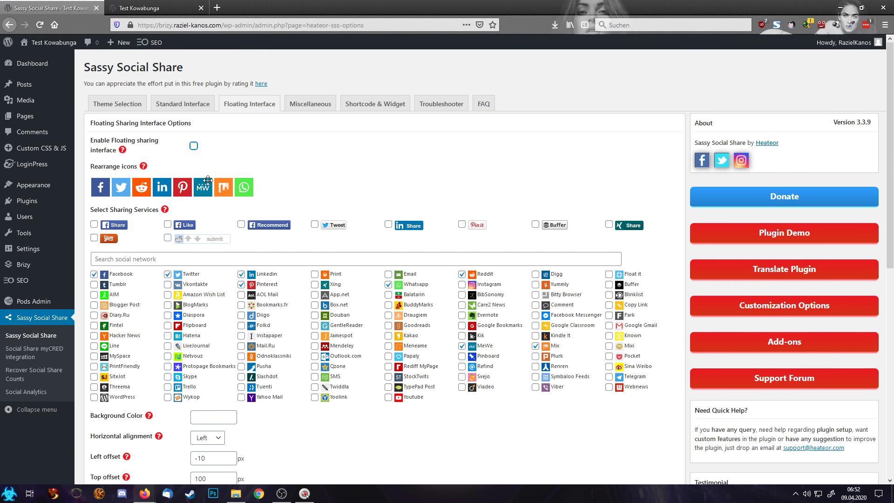
scroll(203, 159, "down", 8)
left_click(105, 371)
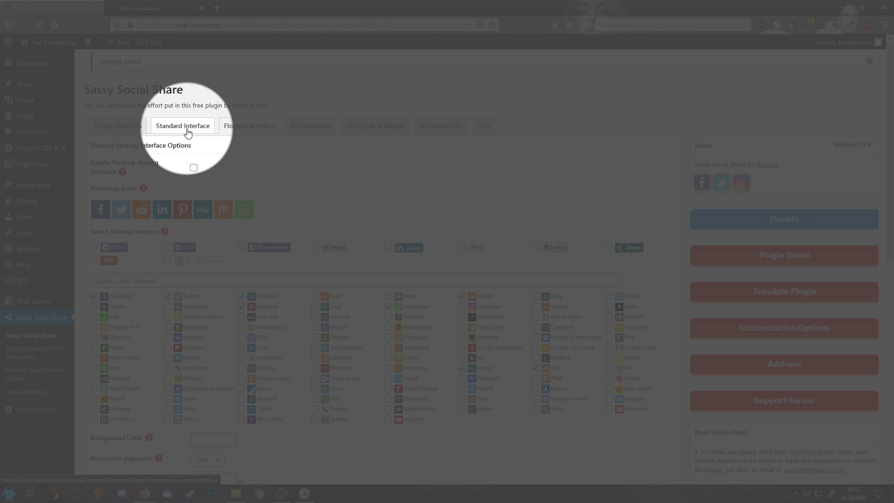
Turn off the "Top of the content" position for Sassy Social Share's standard sharing interface and save the changes.
left_click(187, 131)
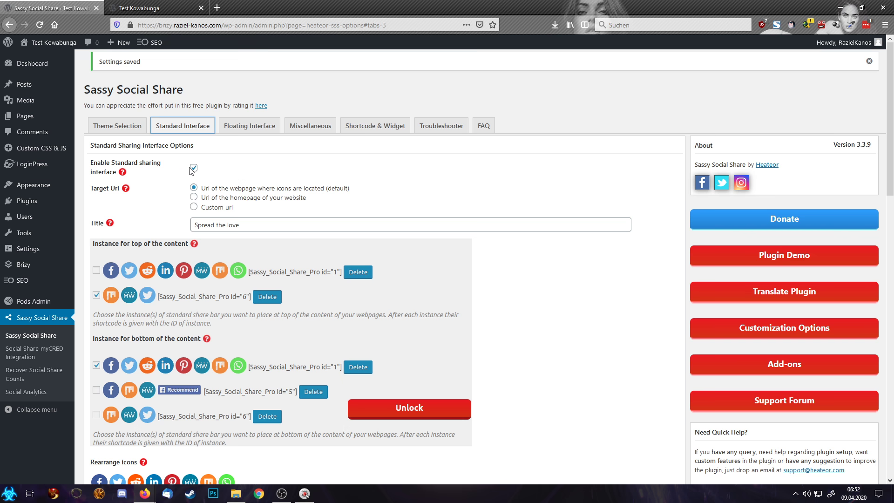
scroll(209, 235, "down", 7)
scroll(214, 255, "down", 3)
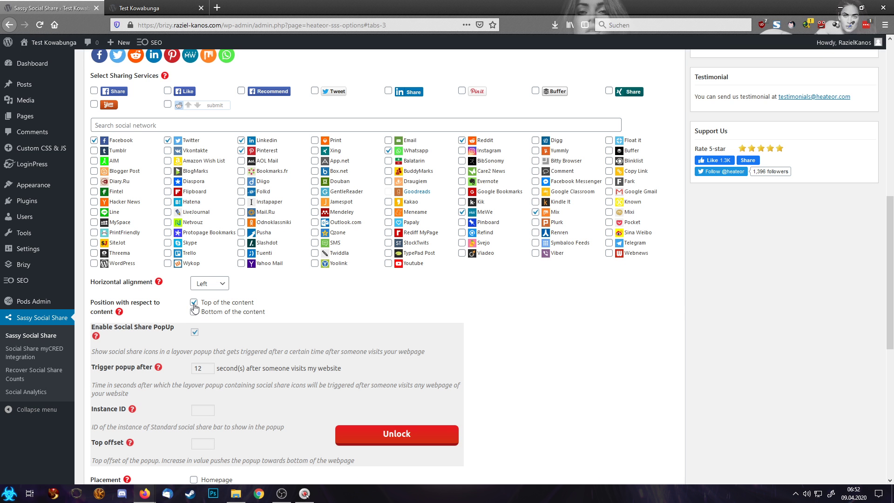
left_click(194, 305)
scroll(243, 308, "down", 5)
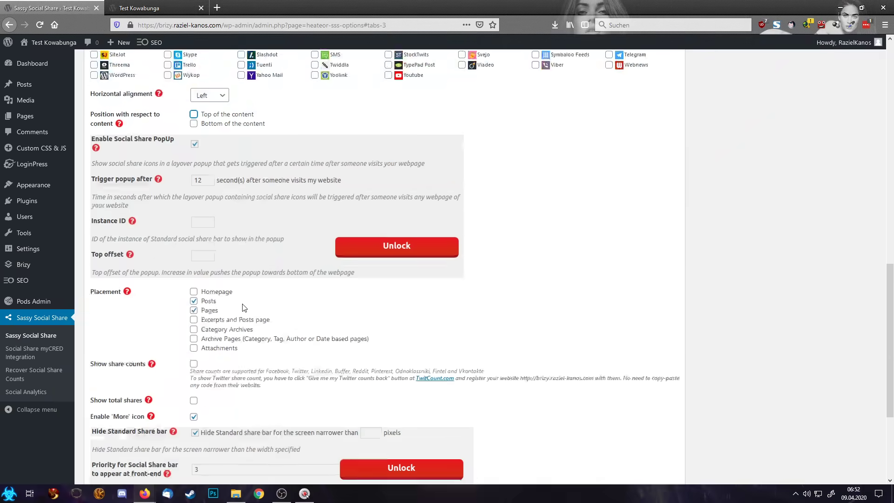
scroll(243, 308, "down", 4)
left_click(117, 365)
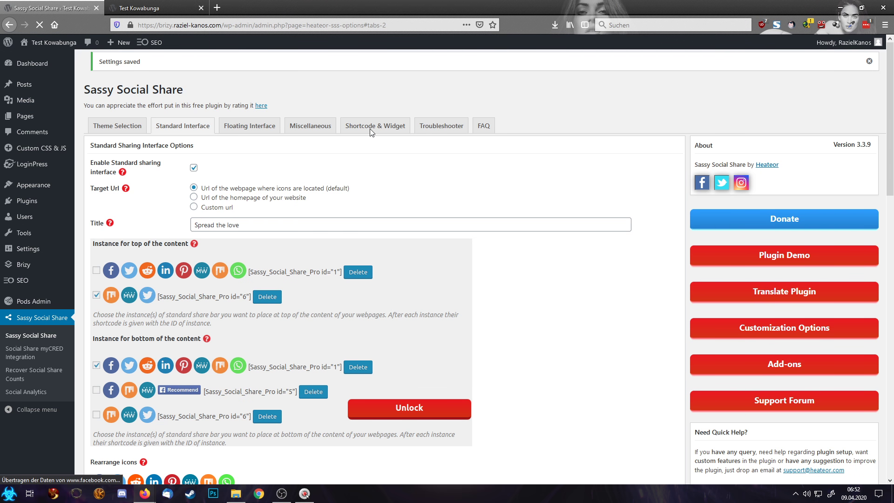
Open the Home page in the Brizy editor and add the first Kit #2 header block, with the logo beside the menu.
mouse_move(40, 116)
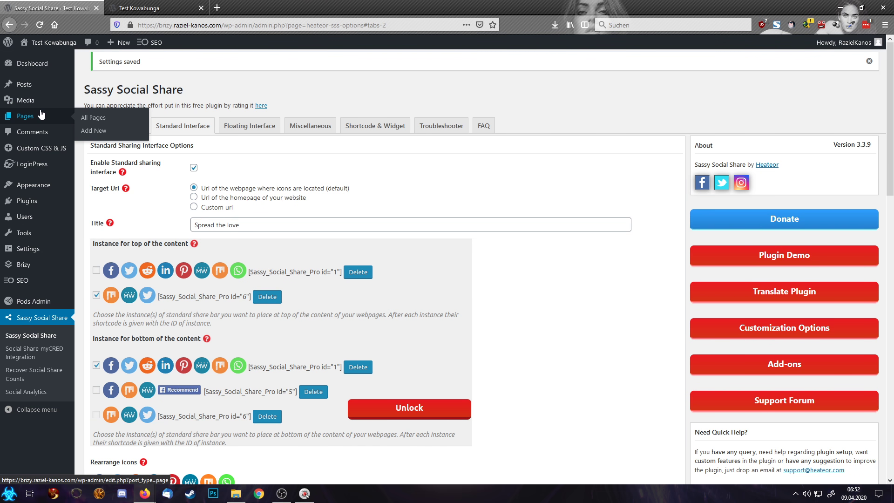
left_click(85, 122)
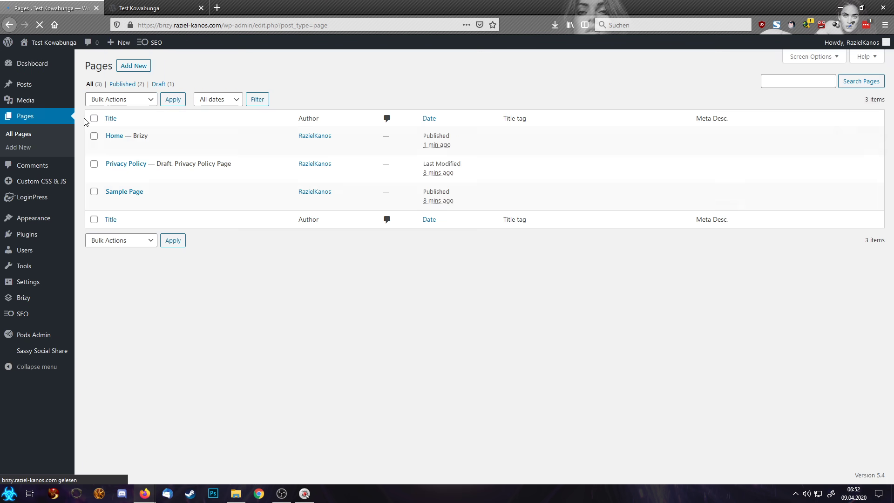
left_click(209, 147)
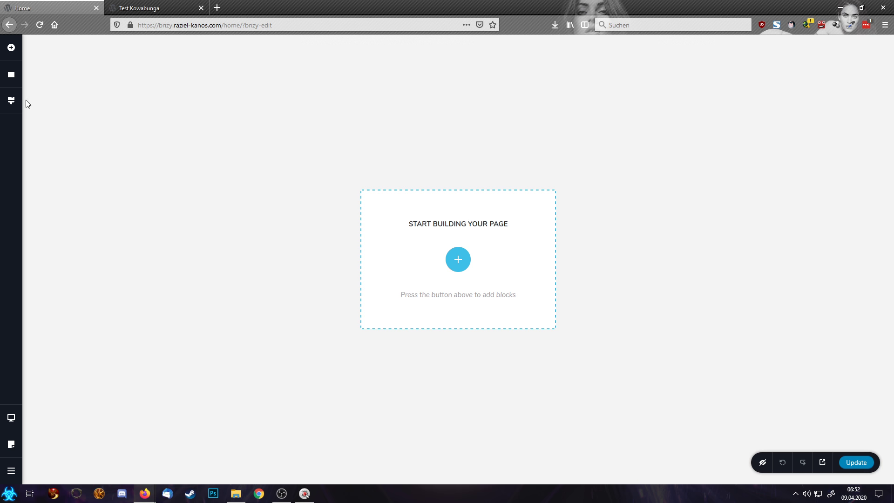
left_click(447, 257)
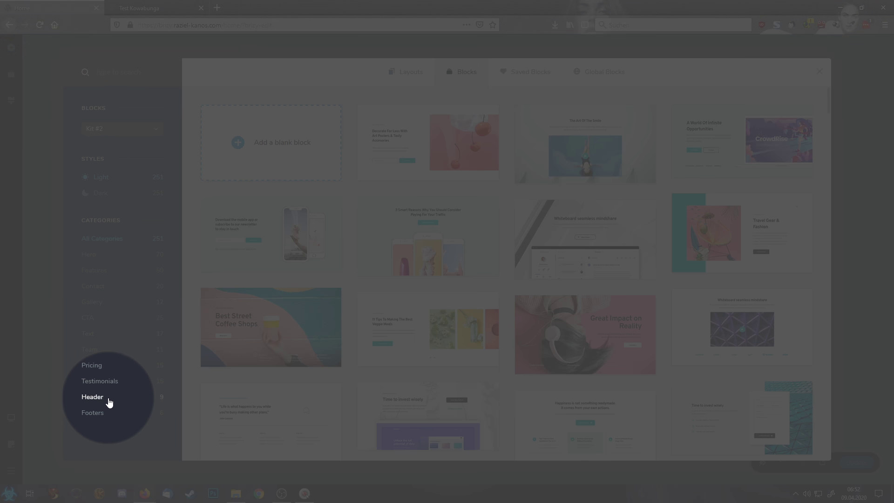
left_click(109, 399)
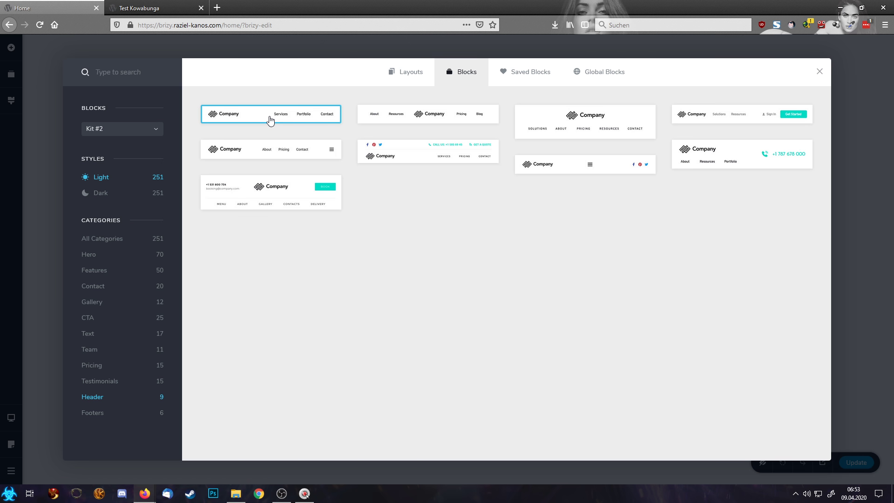
left_click(270, 120)
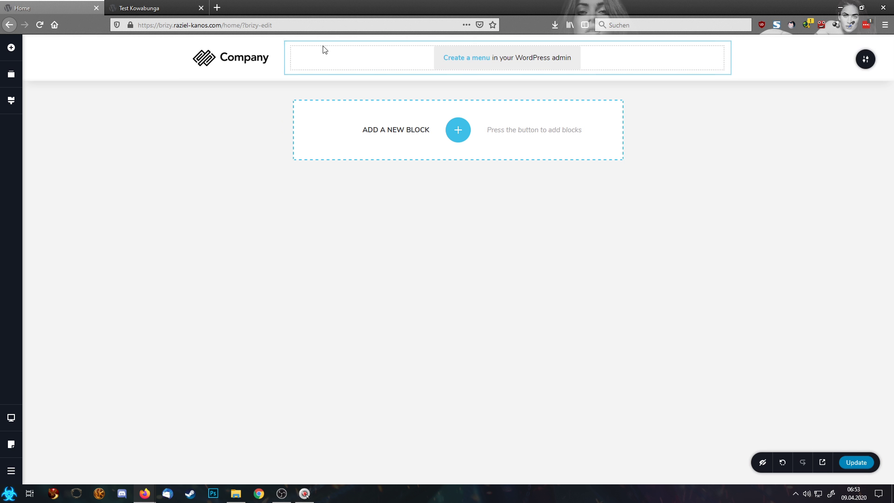
Examine the header block's positioning choices and its option to be made global.
left_click(865, 59)
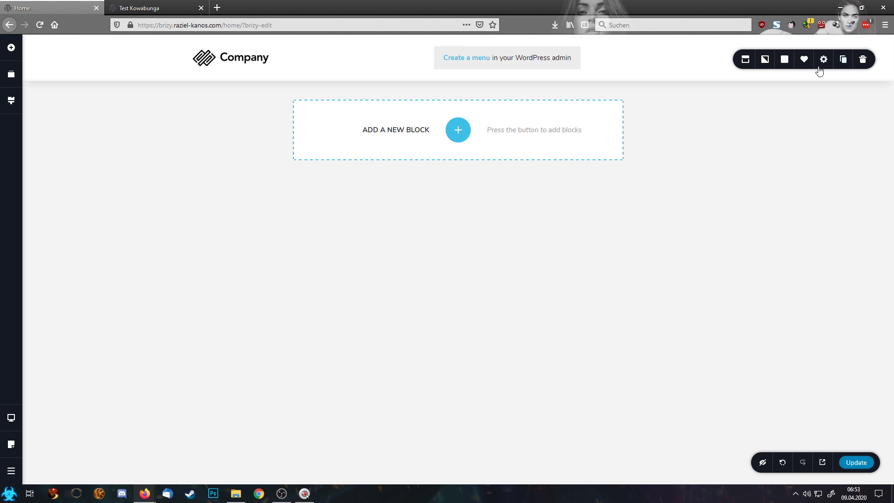
left_click(746, 59)
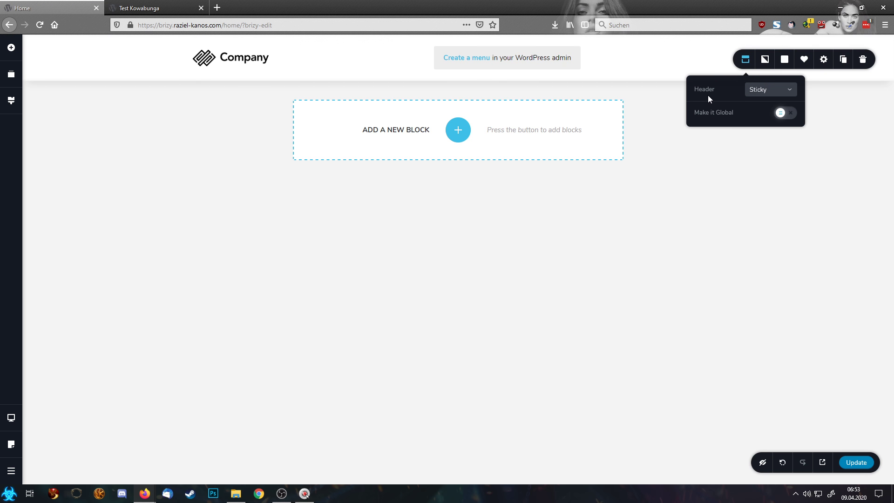
left_click(779, 95)
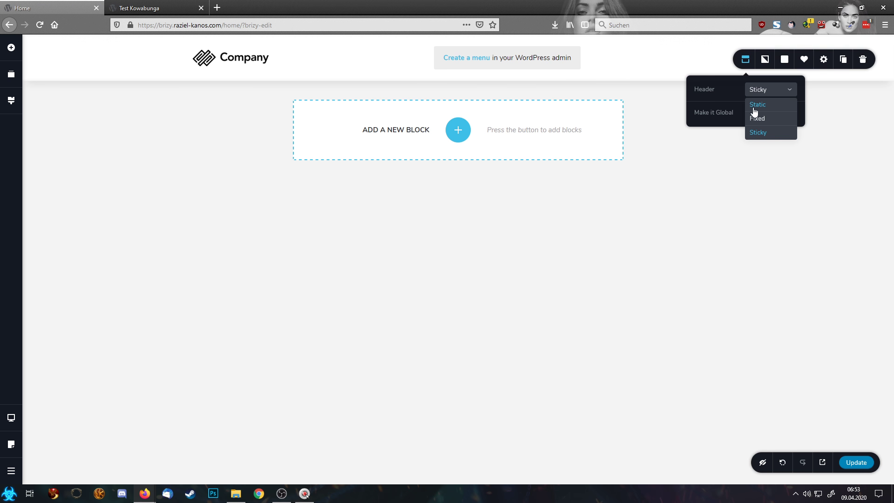
left_click(651, 58)
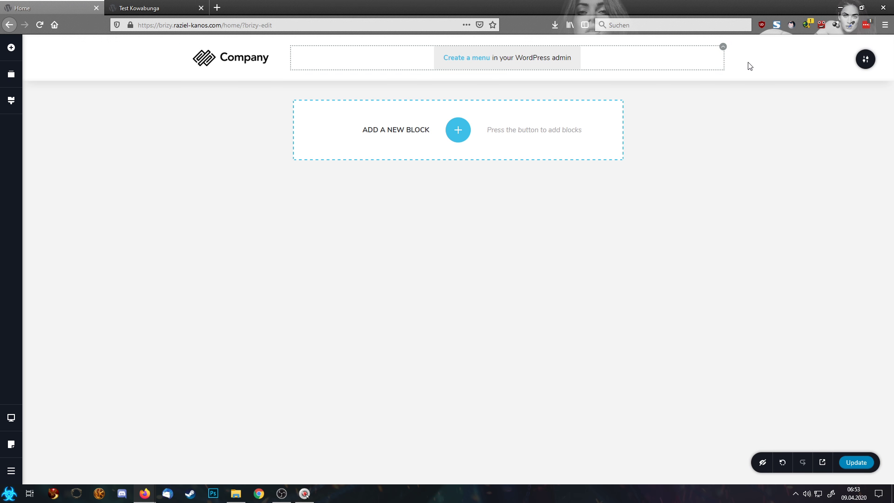
Add a blank block below the header and view its global and slider options.
left_click(445, 131)
left_click(267, 142)
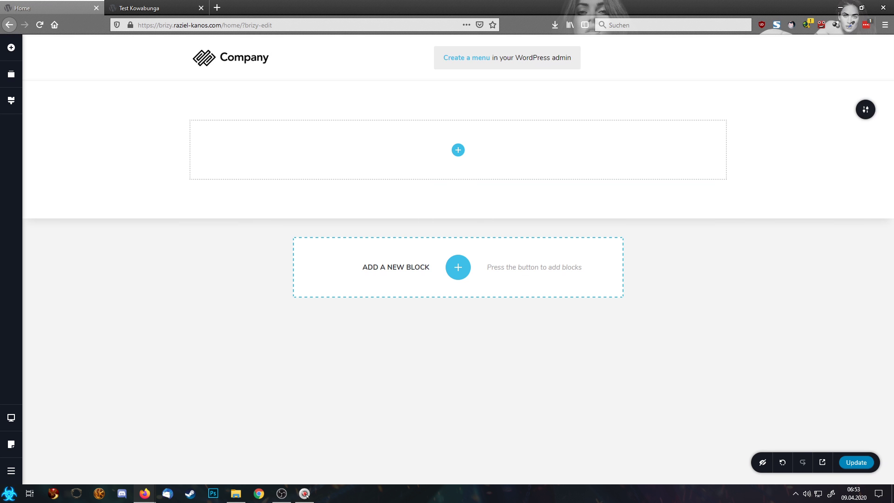
left_click(866, 110)
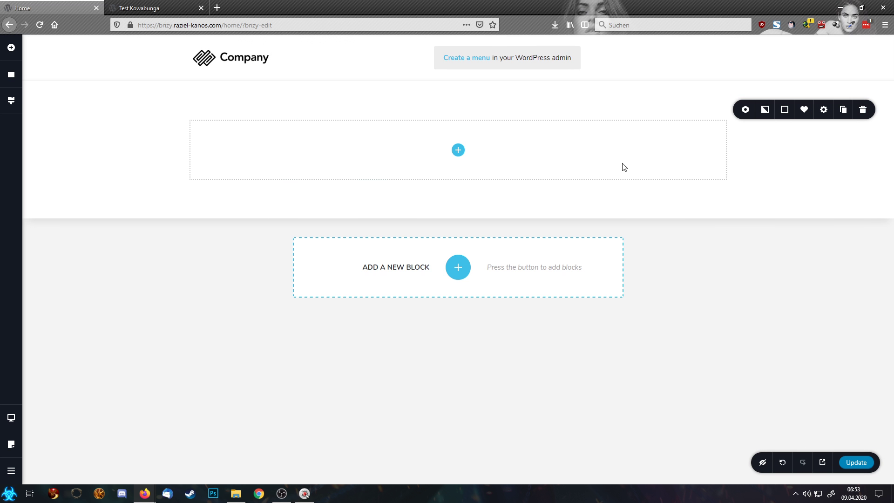
left_click(745, 110)
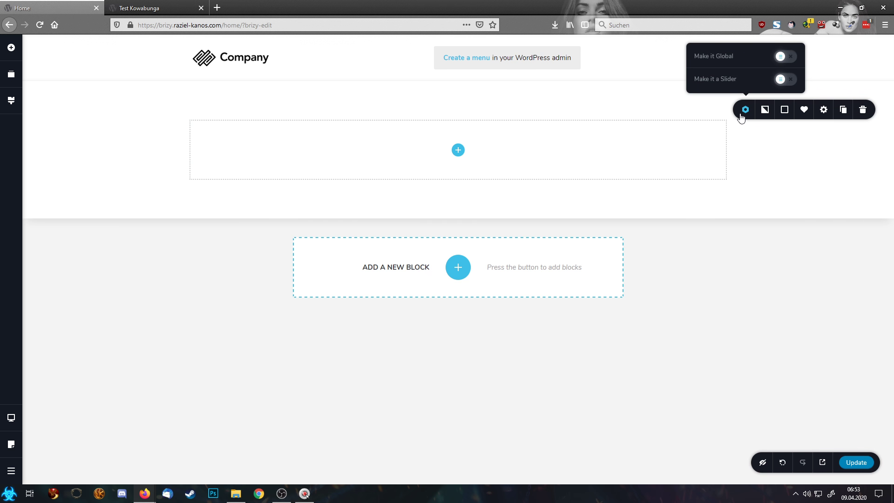
left_click(769, 147)
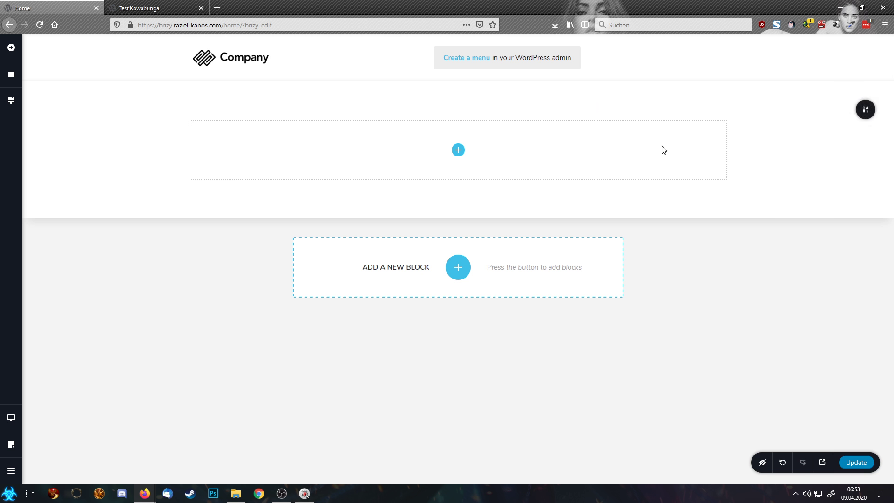
Update the Home page and return to the WordPress dashboard.
left_click(859, 464)
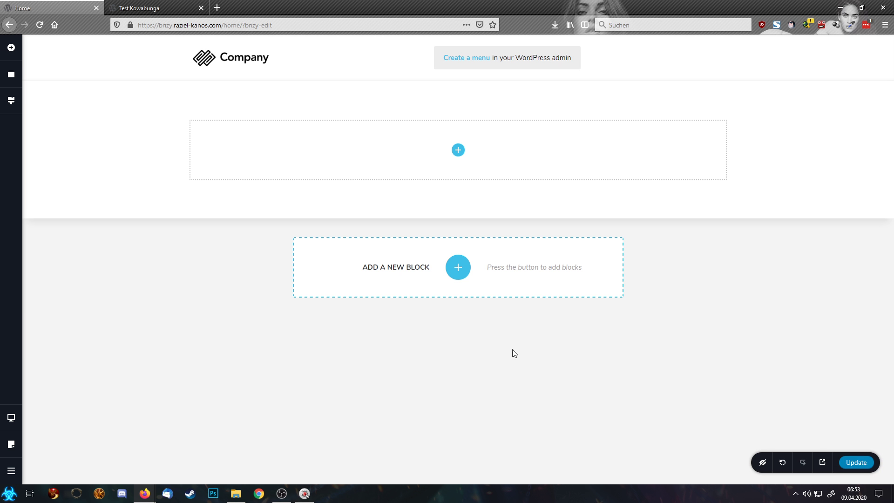
left_click(10, 471)
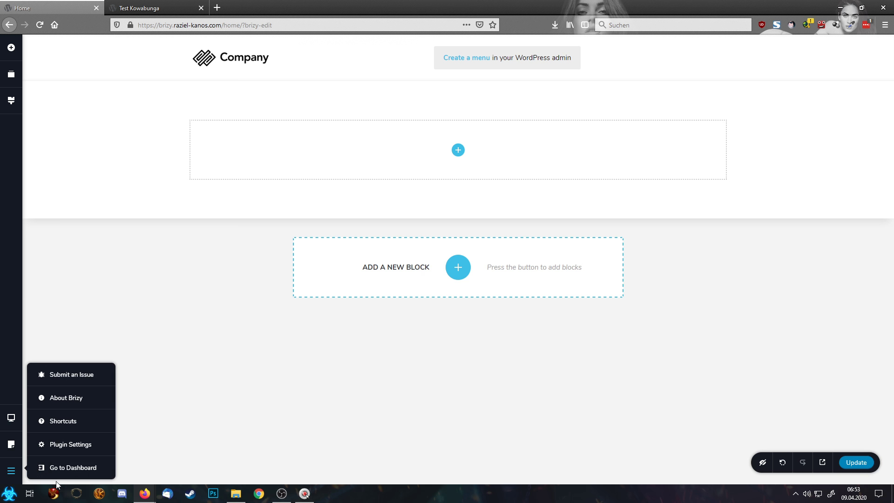
left_click(85, 475)
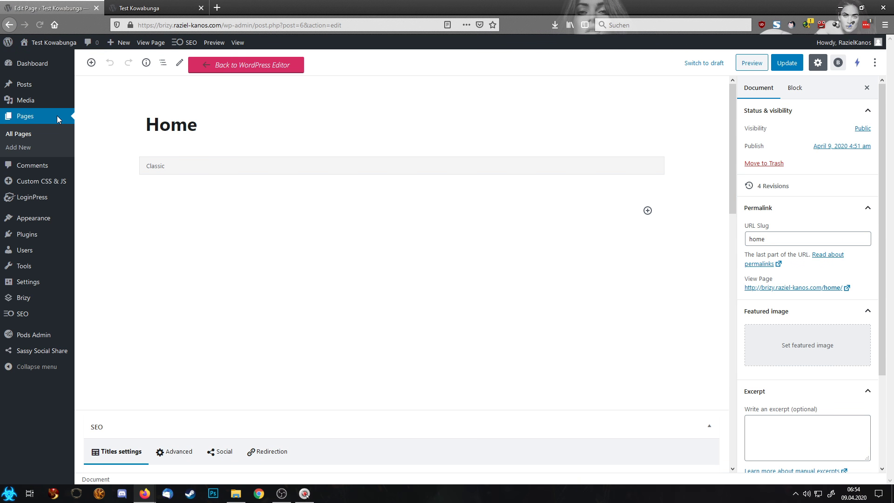
Set the Instant Images maximum upload width and height to 1280 each and save the settings.
mouse_move(30, 101)
left_click(106, 132)
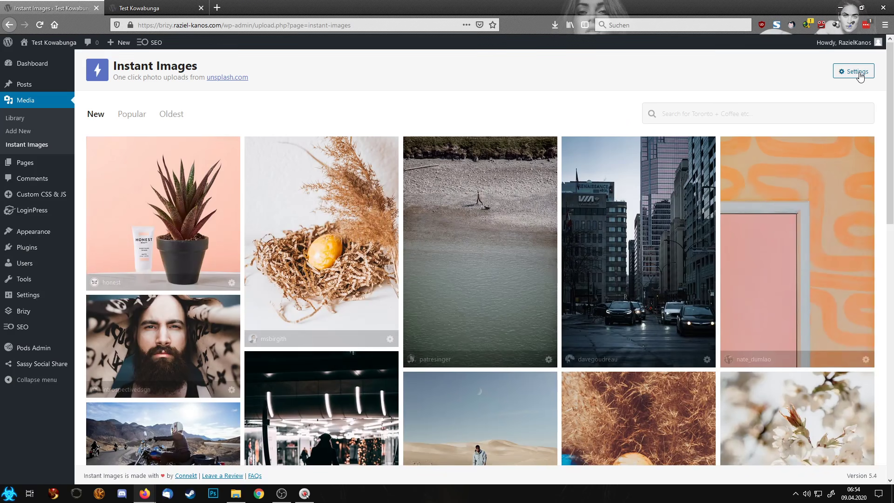
left_click(861, 72)
double_click(122, 165)
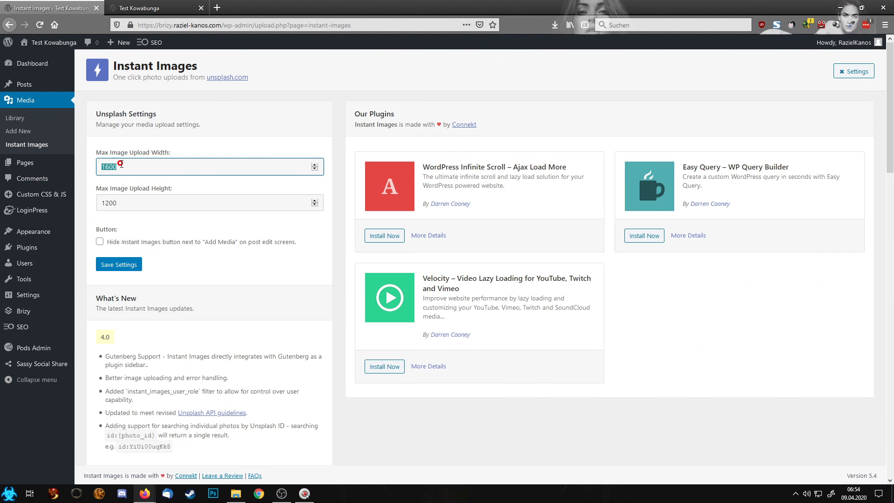
type("1280")
double_click(122, 207)
type("1280")
left_click(122, 265)
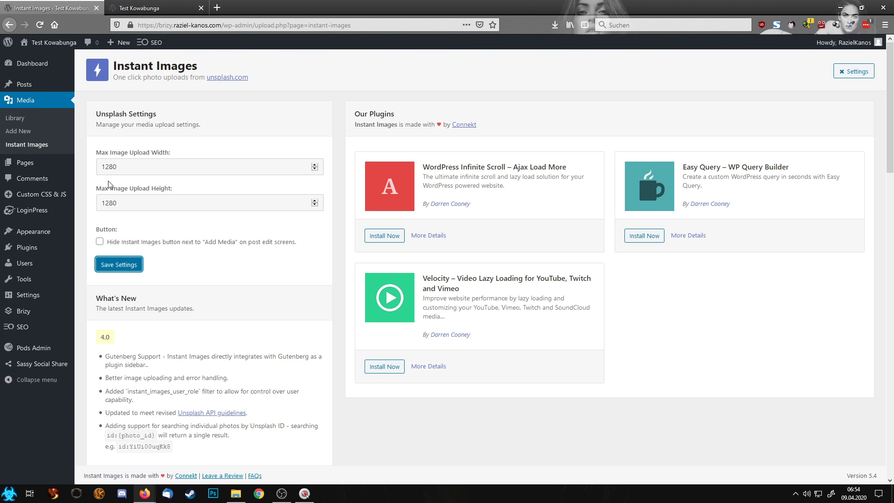
left_click(859, 73)
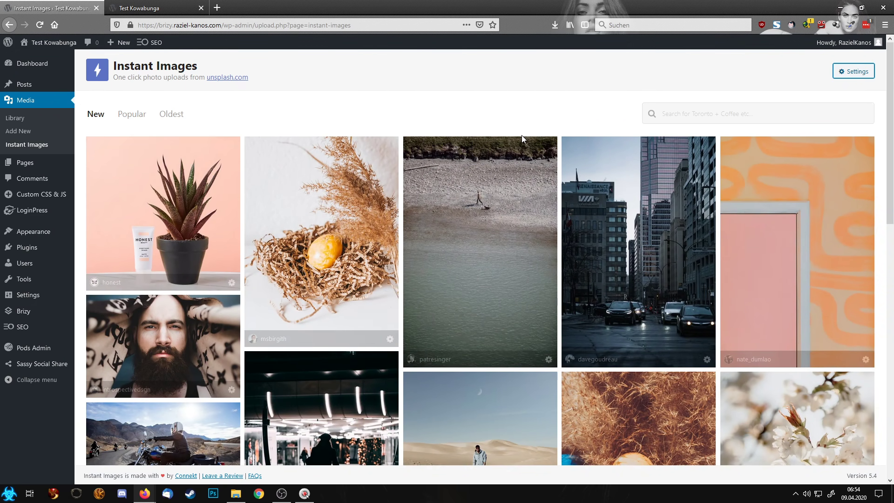
Browse the newest Instant Images photos and search the collection for "photography".
scroll(521, 135, "down", 9)
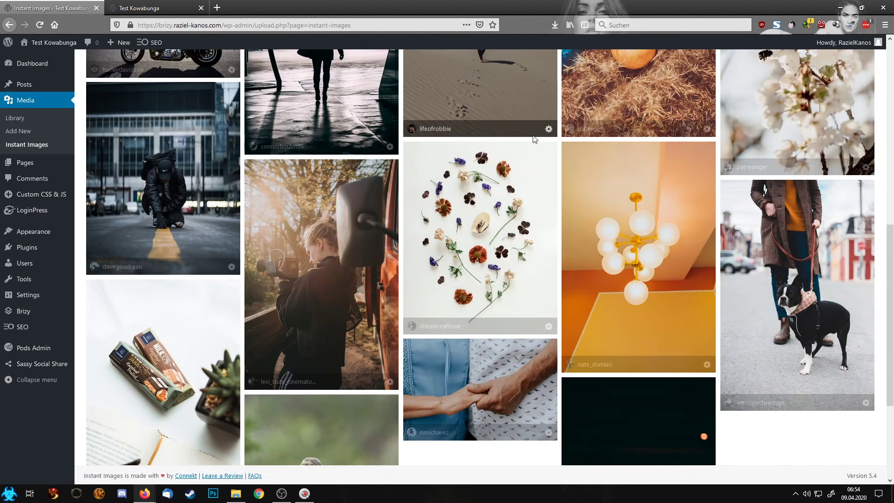
scroll(531, 158, "down", 3)
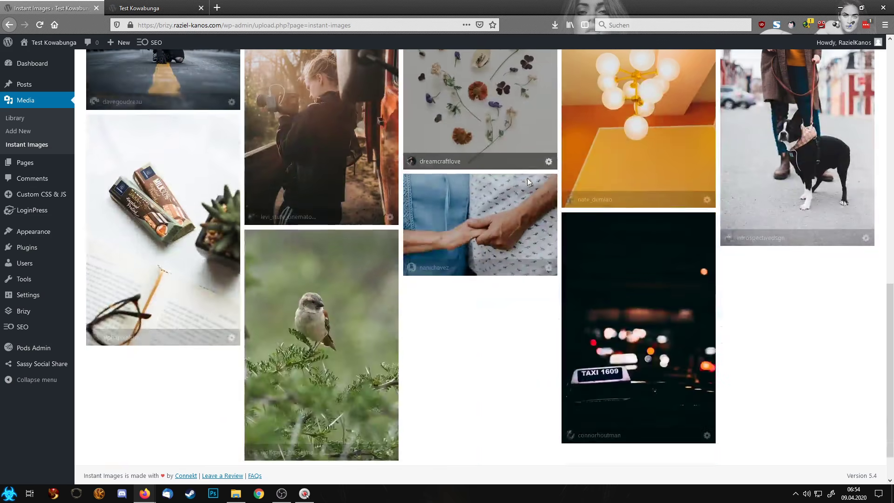
scroll(621, 184, "up", 7)
scroll(621, 184, "up", 5)
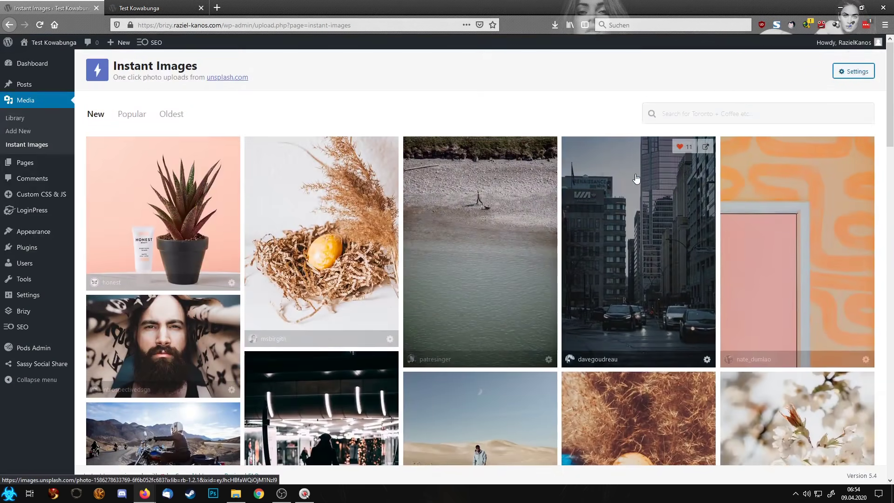
left_click(666, 108)
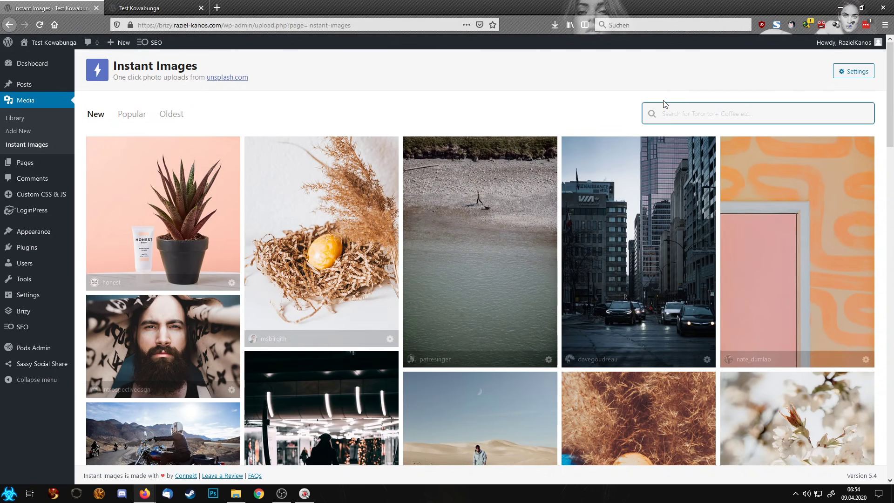
type("photography")
key("Return")
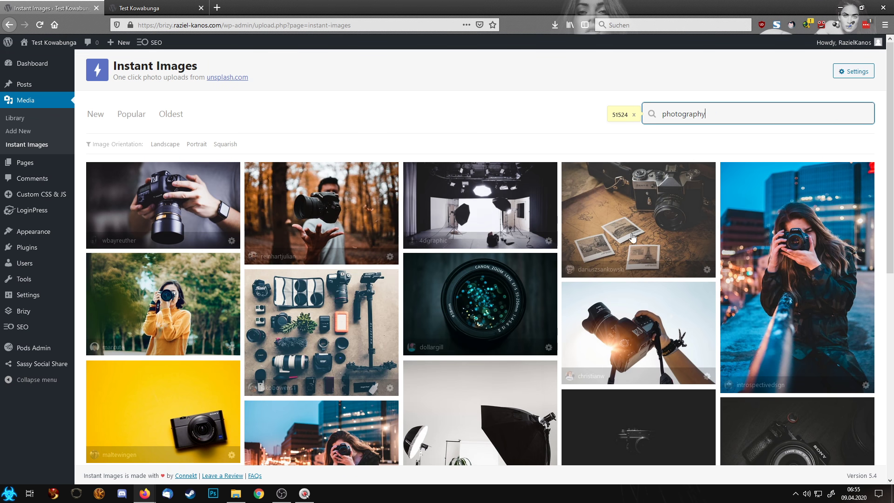
Download the woman photographing by a railing at dusk, the dark close-up camera lens and further camera photos from the results.
left_click(771, 274)
left_click(467, 298)
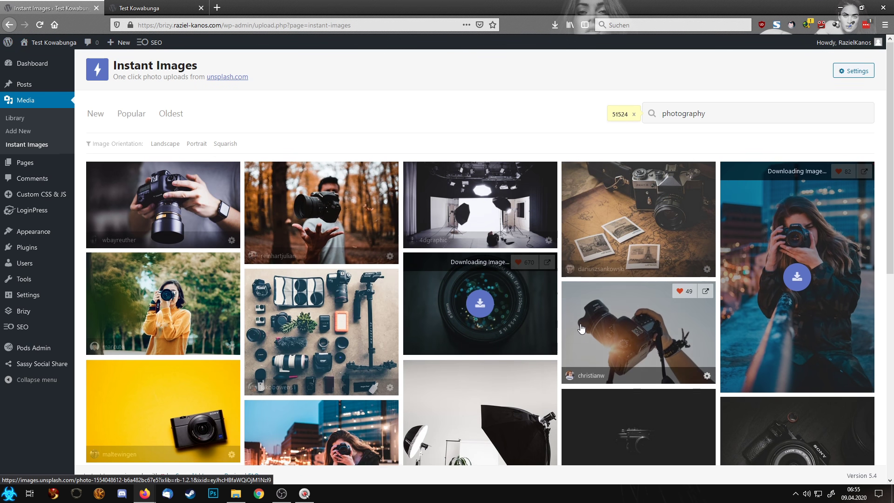
scroll(578, 308, "down", 3)
left_click(629, 100)
scroll(466, 279, "down", 2)
left_click(363, 219)
scroll(413, 250, "down", 3)
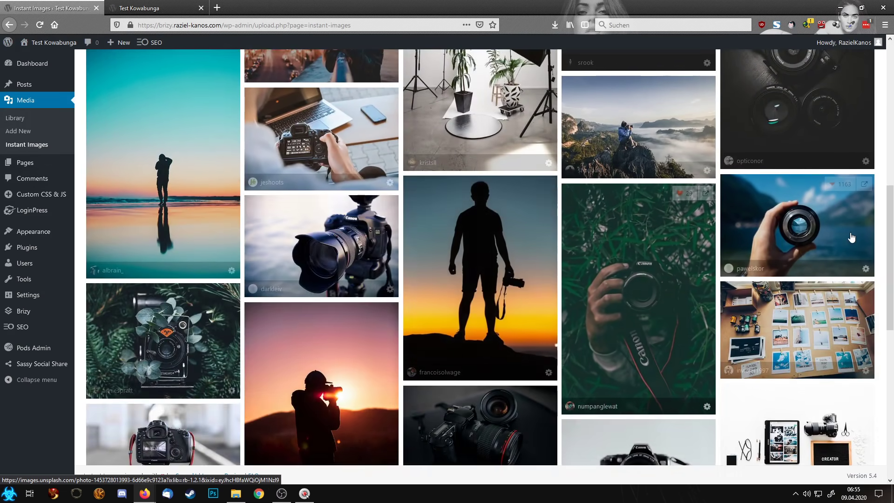
scroll(764, 247, "down", 4)
scroll(764, 246, "down", 3)
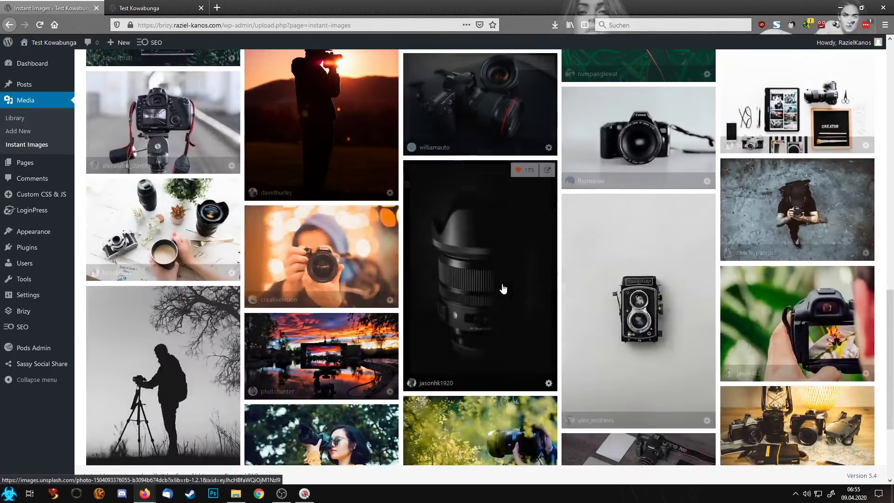
Download the photographer in the yellow sweater, the blonde woman with a camera and the black-and-white portrait, and browse the remaining results.
scroll(735, 320, "down", 4)
left_click(323, 275)
scroll(326, 302, "down", 3)
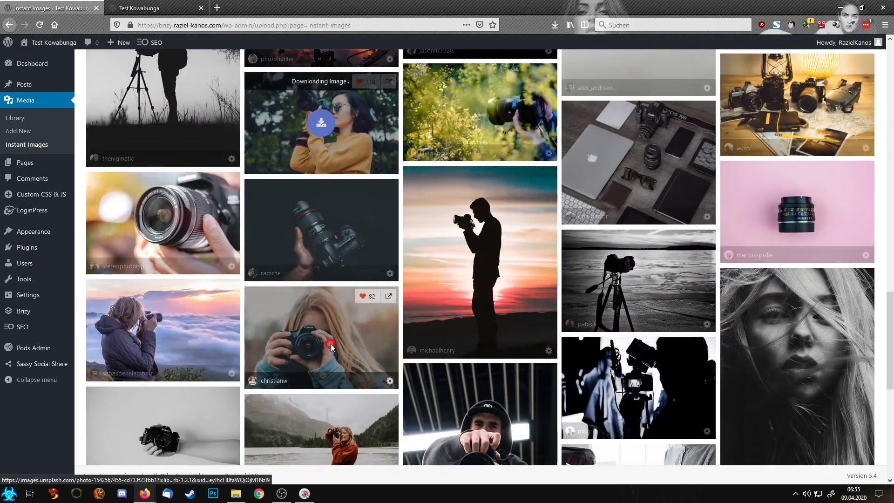
left_click(331, 344)
scroll(331, 343, "down", 4)
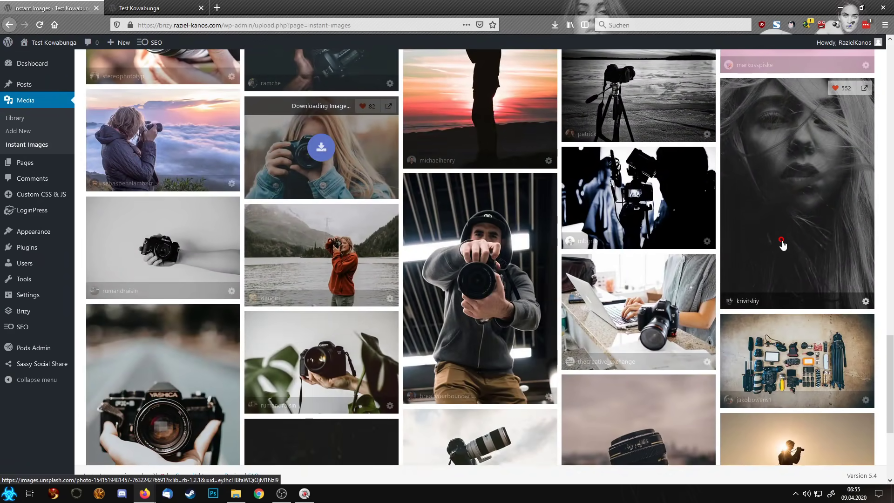
scroll(783, 246, "down", 5)
scroll(526, 297, "down", 7)
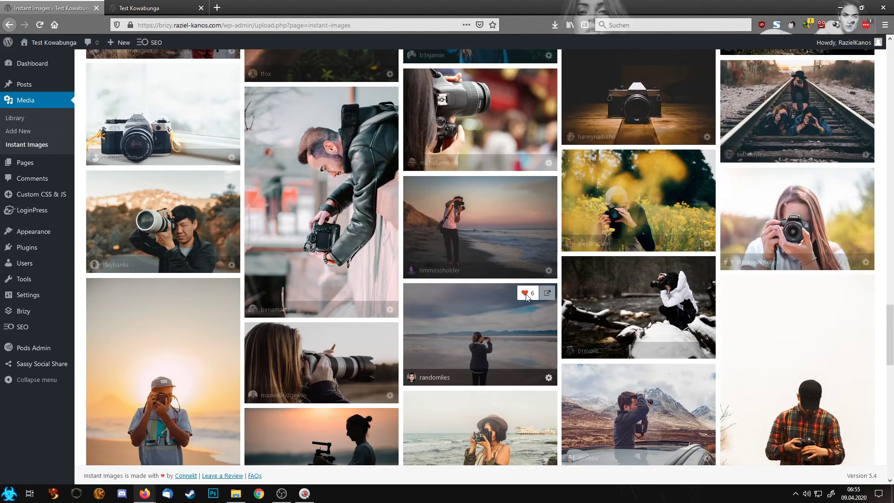
scroll(526, 297, "down", 8)
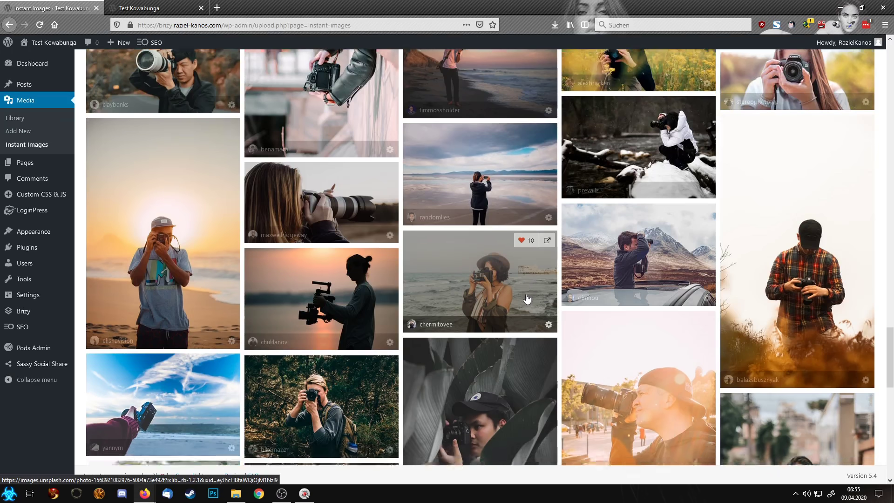
scroll(527, 299, "down", 4)
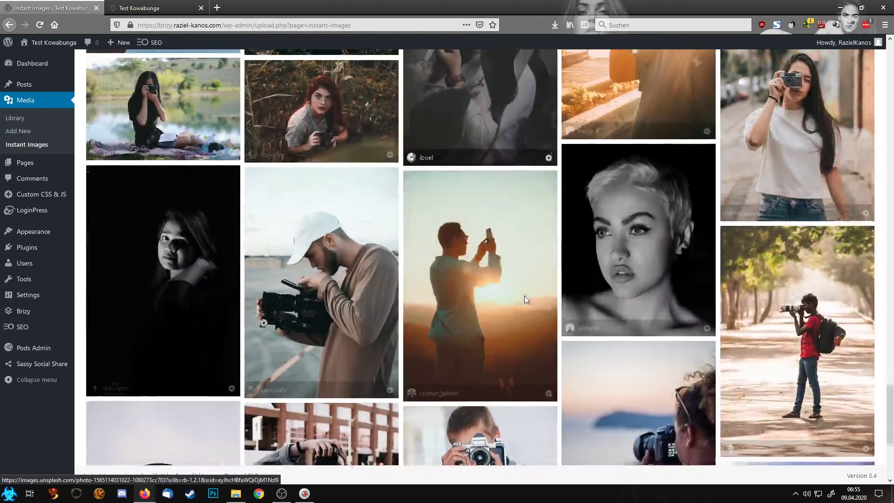
scroll(525, 301, "down", 4)
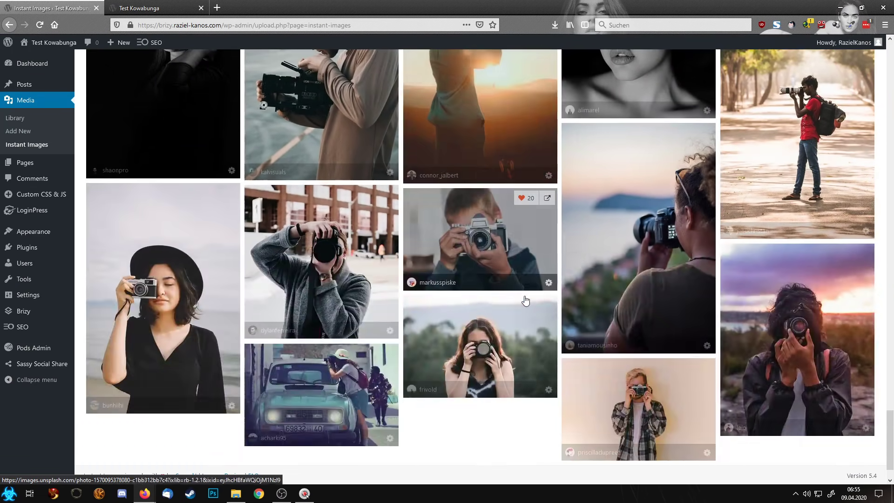
Download the photo of the woman in the light crop top holding a camera in the forest.
scroll(500, 318, "down", 7)
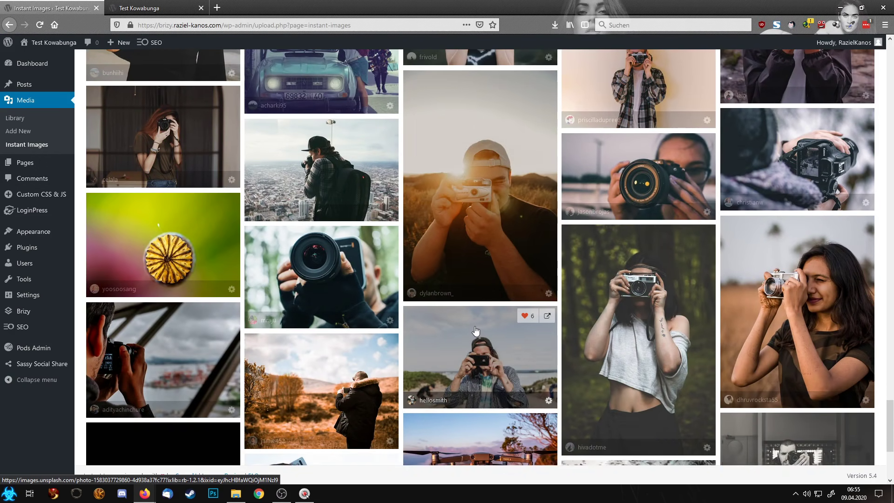
left_click(601, 376)
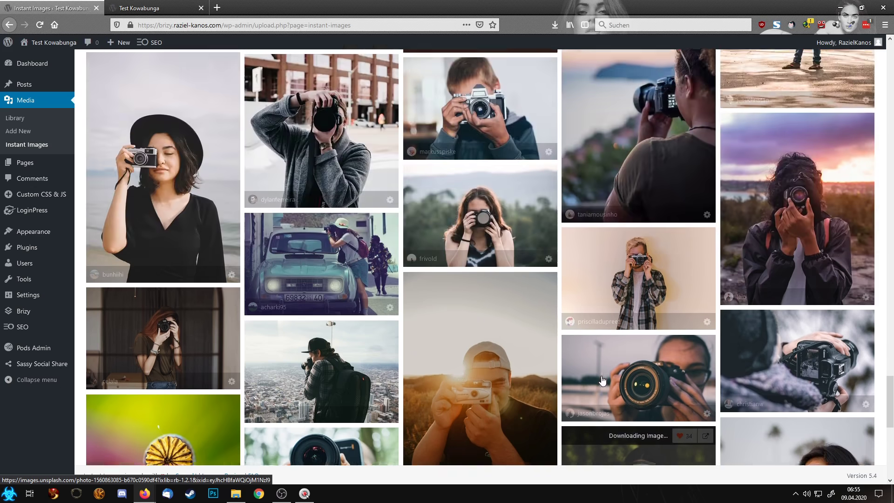
scroll(602, 380, "up", 20)
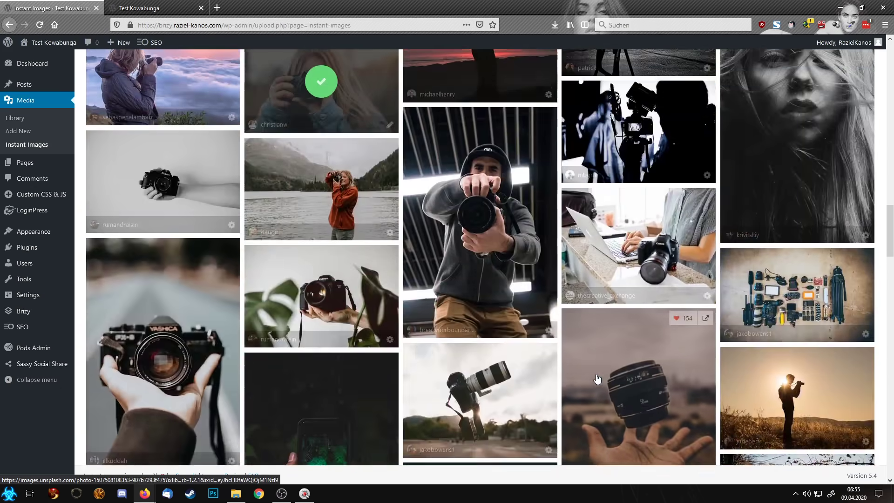
scroll(598, 378, "up", 15)
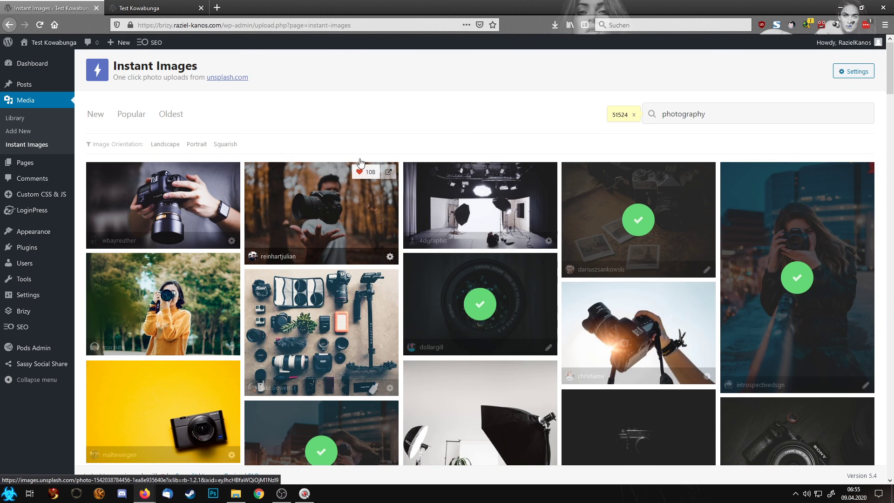
Create a media category named "Home" in the Media Library.
left_click(20, 121)
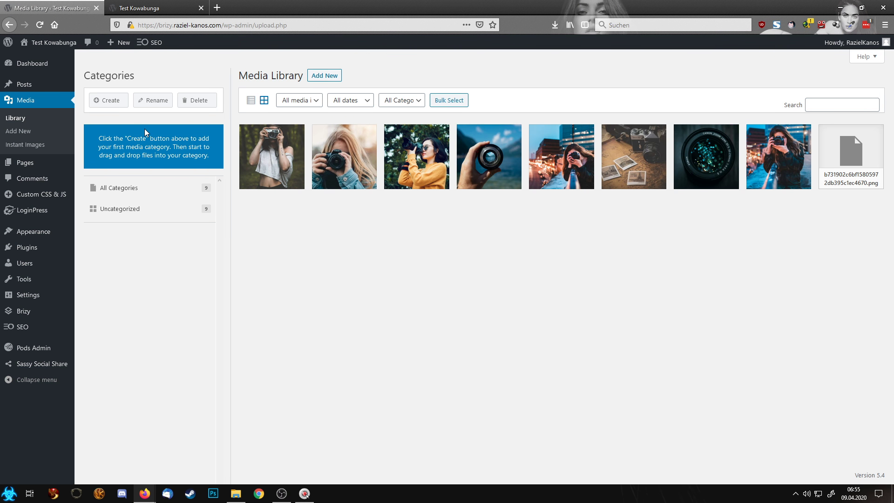
mouse_move(217, 67)
left_mouse_down()
mouse_move(70, 74)
mouse_move(101, 332)
mouse_move(230, 158)
mouse_move(217, 78)
left_mouse_up()
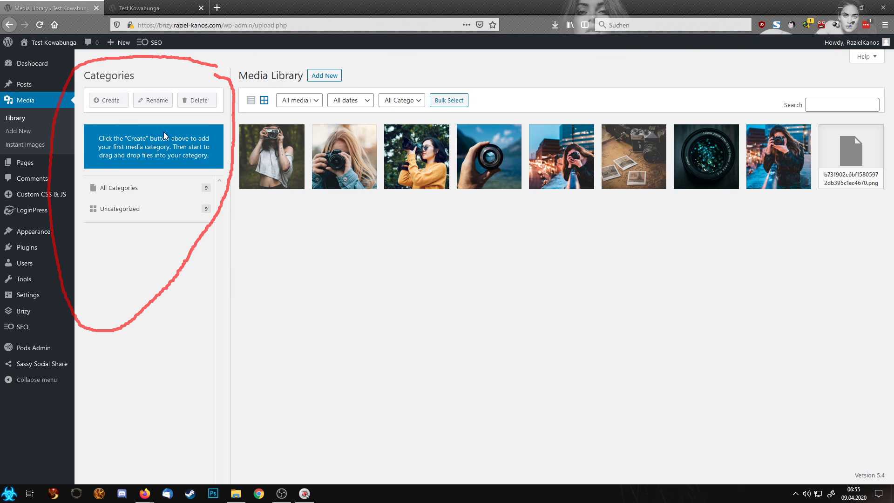
key("Escape")
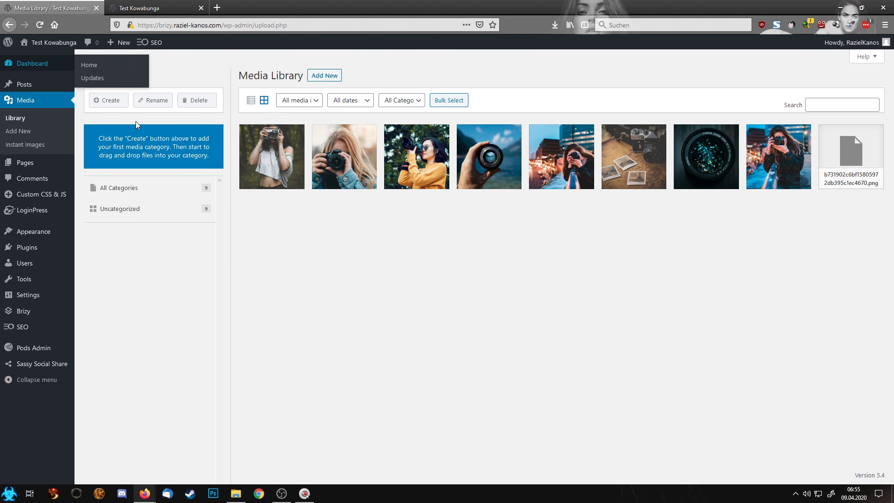
left_click(105, 102)
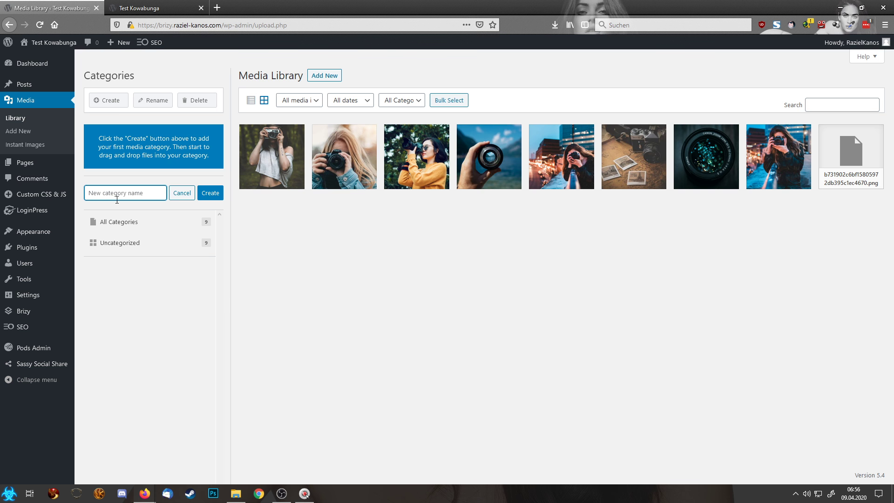
type("Home")
key("Return")
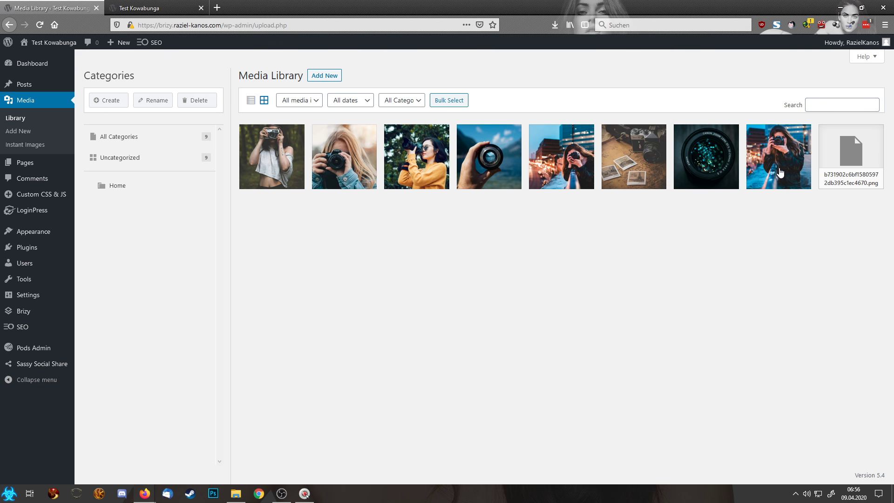
Compare the railing photos, assign the landscape-format one to the Home category, and show that category's contents.
left_click(780, 173)
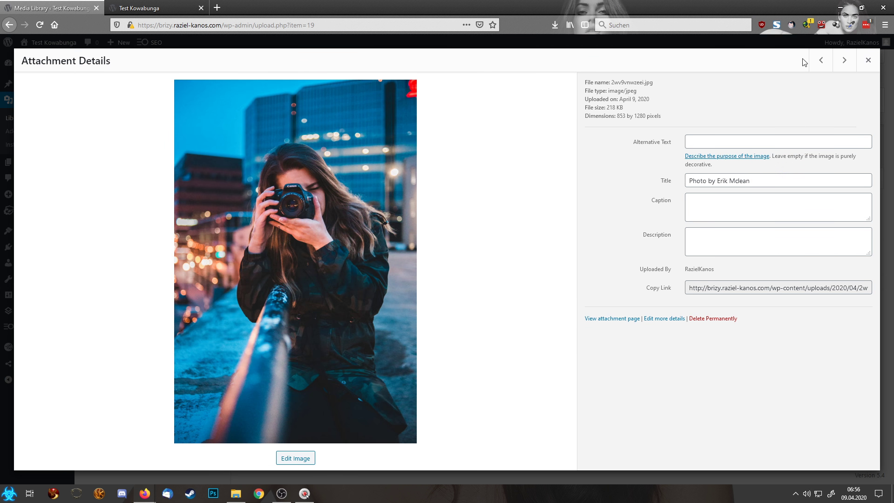
left_click(821, 60)
left_click(822, 60)
left_click(822, 60)
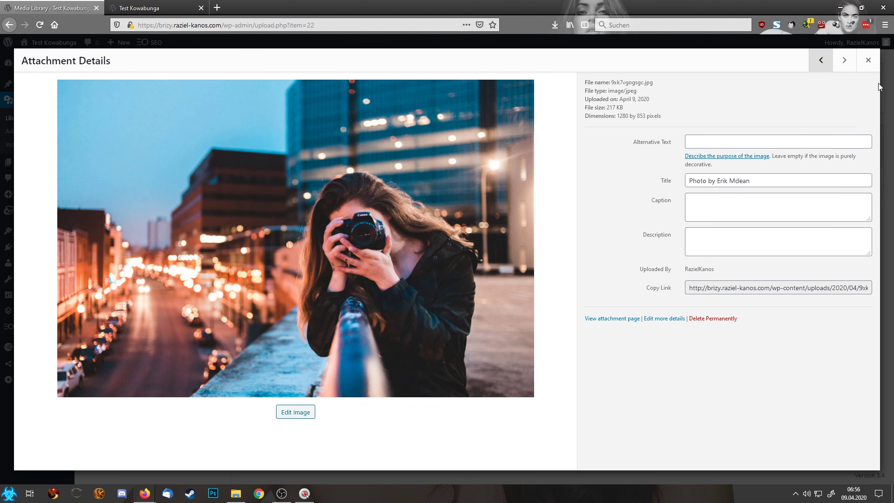
left_click(869, 61)
left_click_drag(561, 161, 108, 186)
left_click(127, 188)
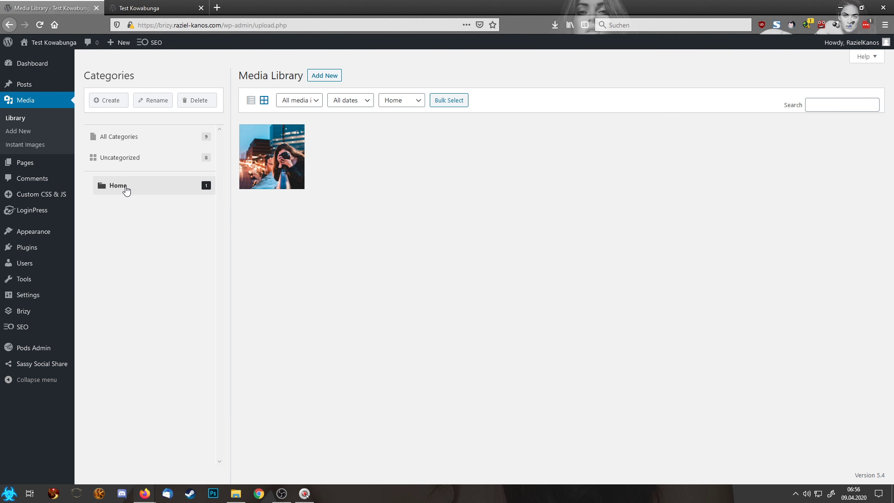
Set both the title and alternative text of the landscape railing photo to "my name".
left_click(263, 176)
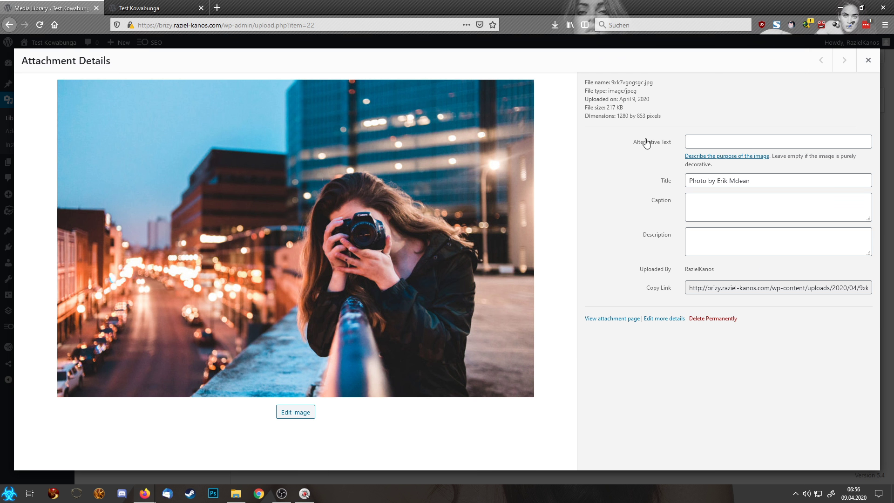
double_click(622, 82)
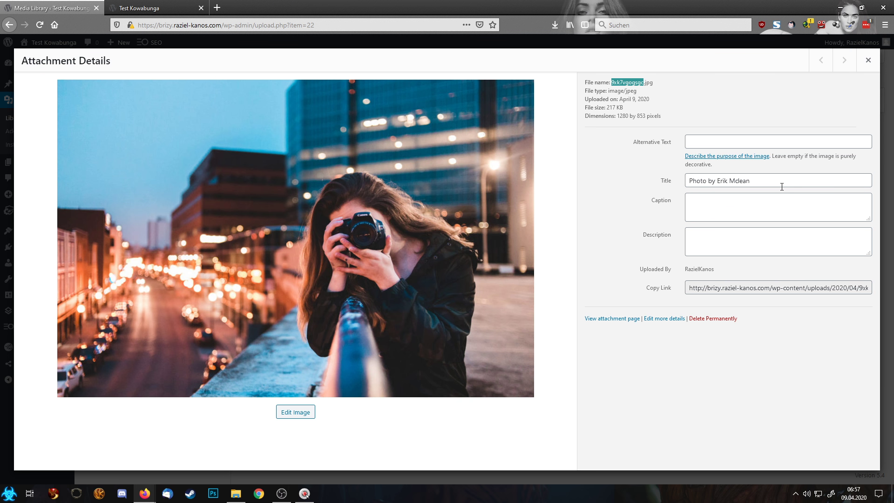
left_click_drag(771, 185, 613, 181)
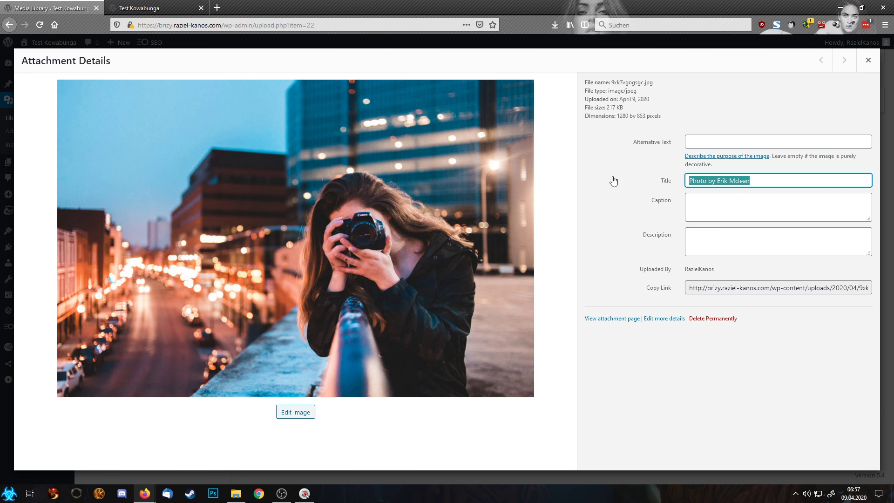
type("my name")
key("ctrl+a")
key("ctrl+c")
left_click(726, 143)
key("ctrl+v")
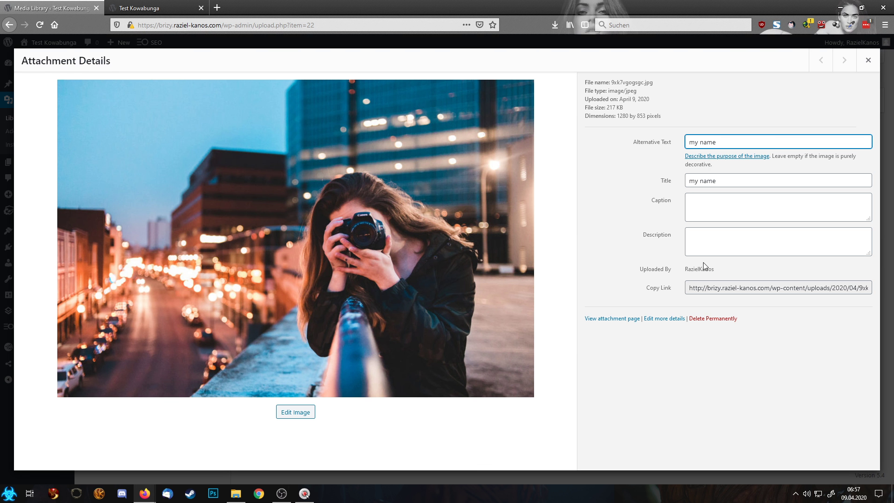
left_click(869, 73)
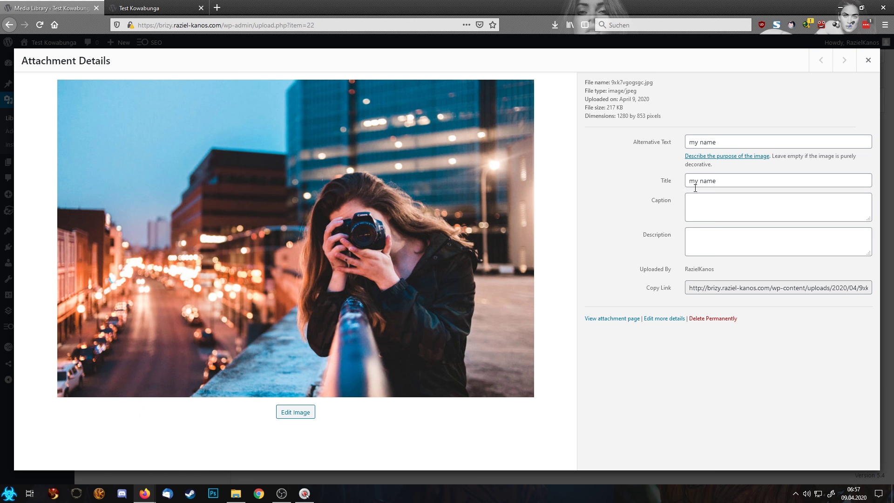
left_click(869, 62)
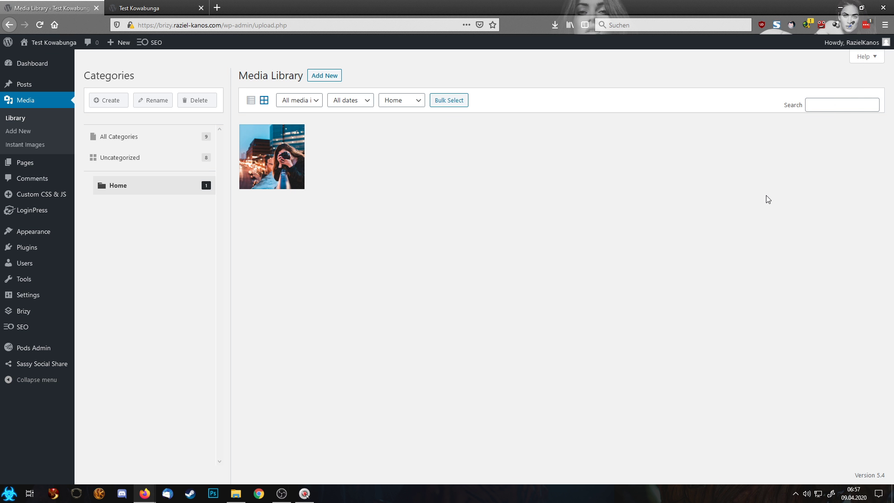
Assign the forest woman, vintage camera with prints and hand-held lens photos to the Home category, and show its contents.
left_click(140, 140)
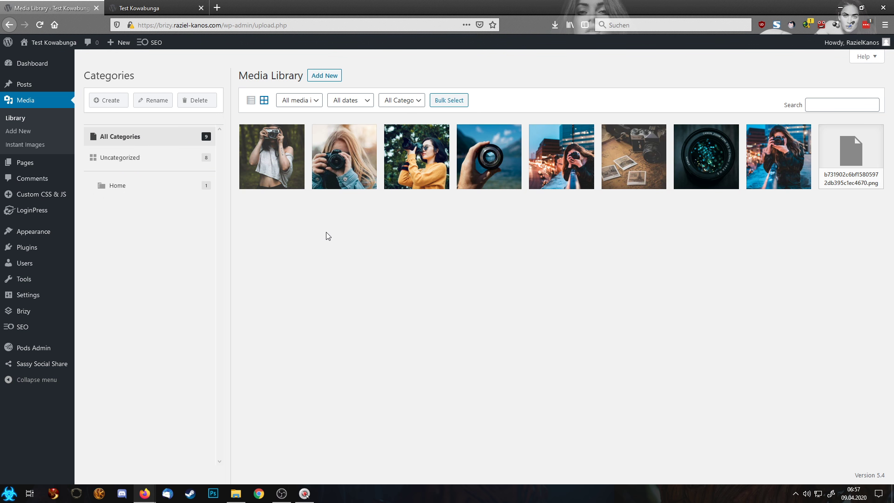
left_click_drag(281, 152, 127, 192)
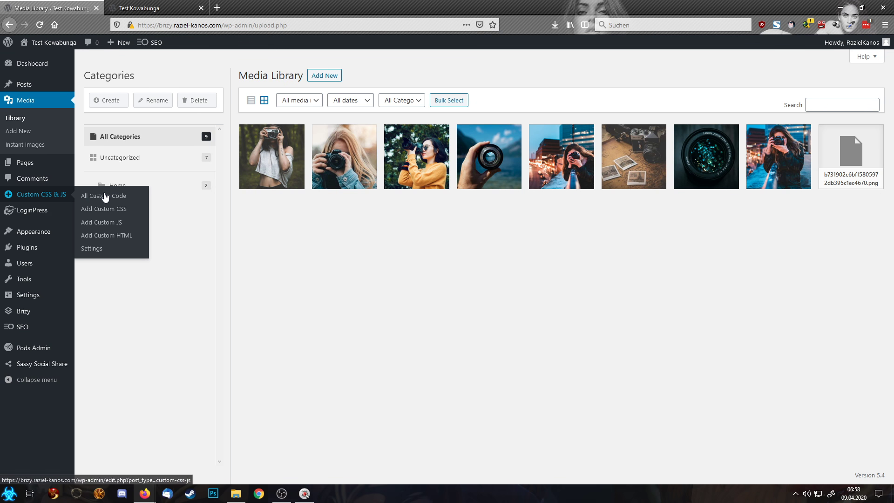
left_click(137, 158)
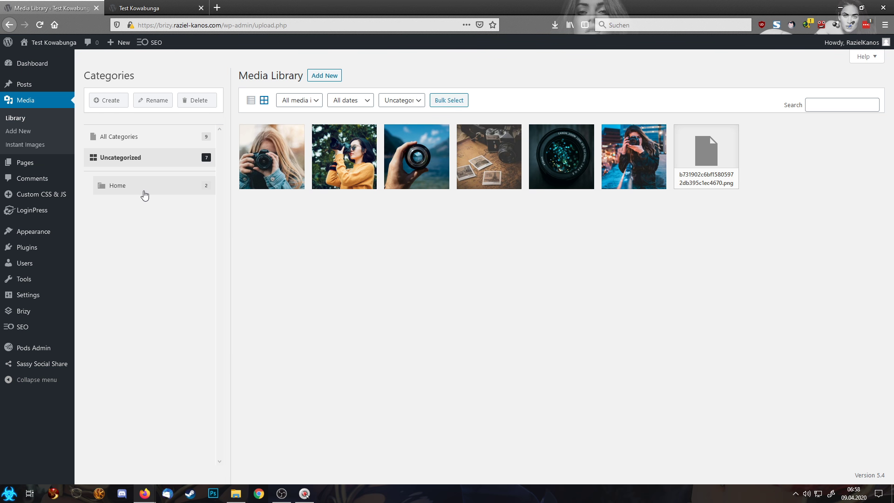
left_click_drag(492, 153, 132, 192)
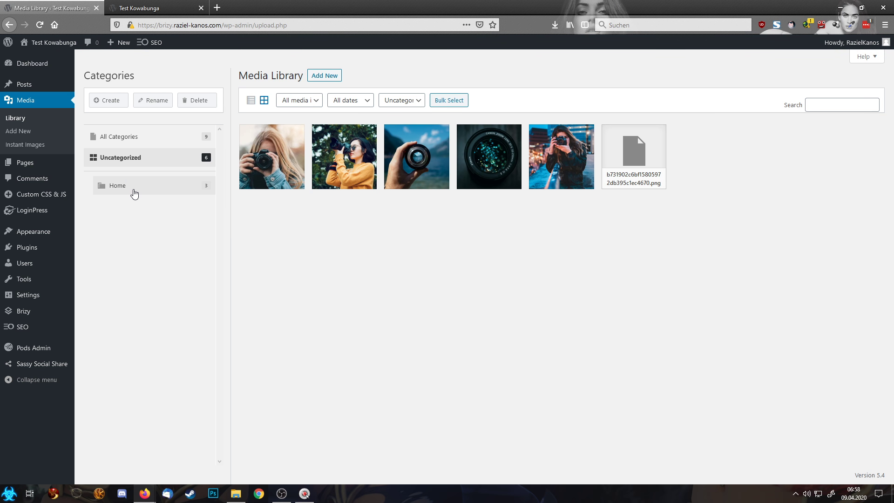
left_click_drag(417, 179, 150, 194)
left_click(158, 189)
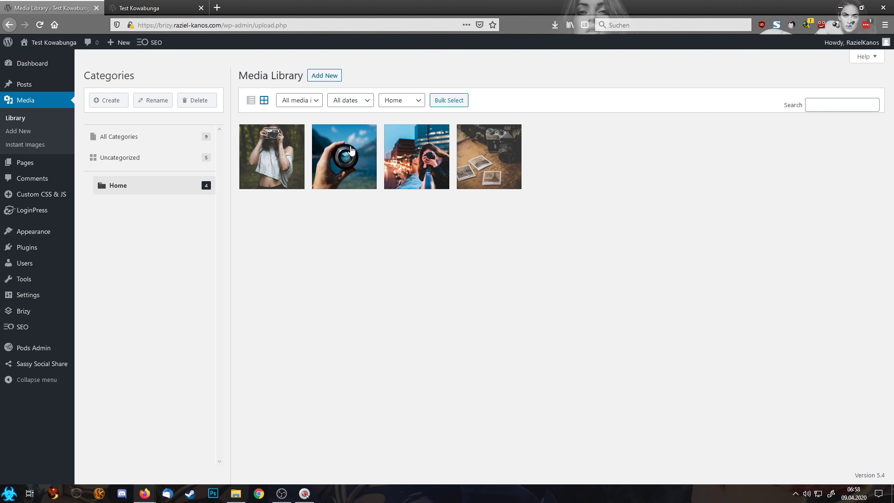
Set the title and alternative text of the vintage camera photo in the Home category to "my name".
left_click(420, 163)
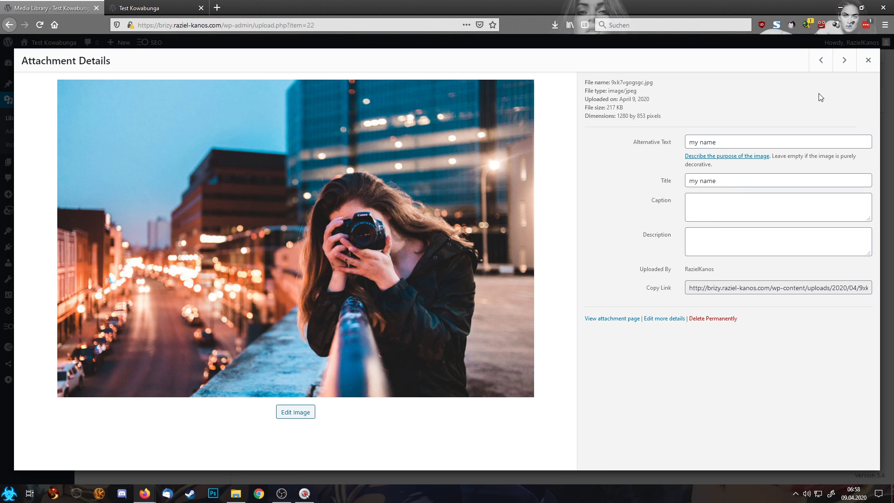
left_click(844, 60)
left_click_drag(784, 178, 587, 190)
type("my name")
left_click(696, 142)
type("my name")
Set the title and alternative text of the hand-held lens photo to "my name".
left_click(822, 61)
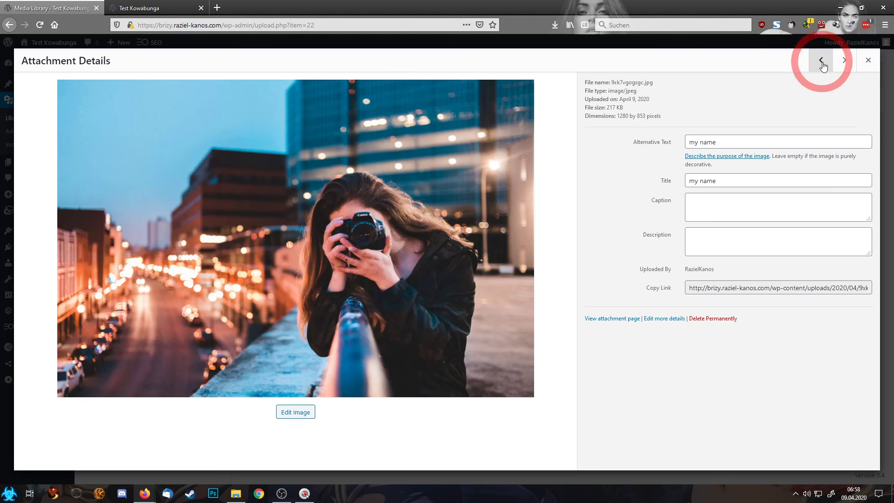
left_click(822, 61)
left_click_drag(776, 185, 580, 192)
type("my name")
left_click(719, 138)
type("my name")
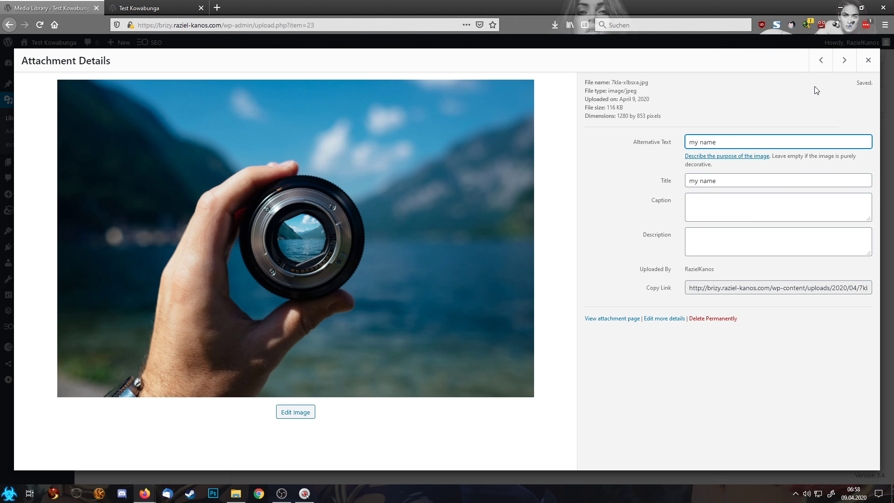
Set the alternative text and title of the forest woman photo to "my name" and close the attachment details.
left_click(821, 60)
left_click(746, 142)
type("my name")
left_click_drag(773, 182, 656, 195)
type("my name")
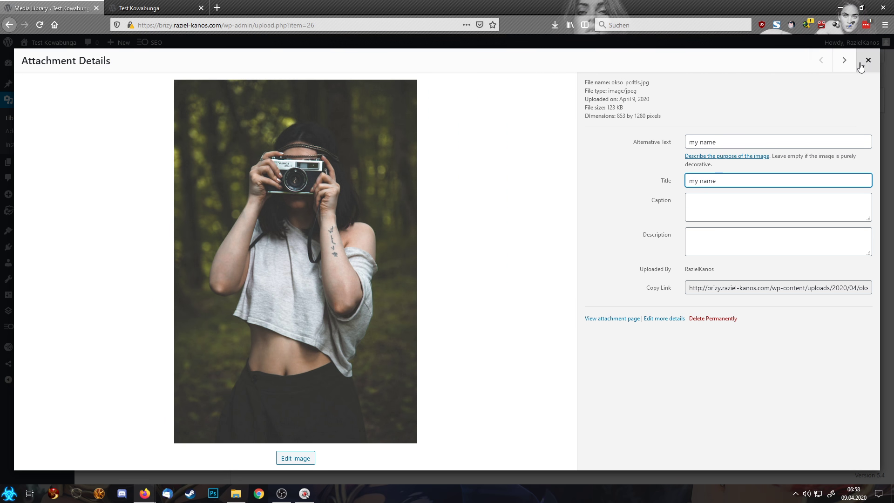
left_click(844, 61)
left_click(869, 61)
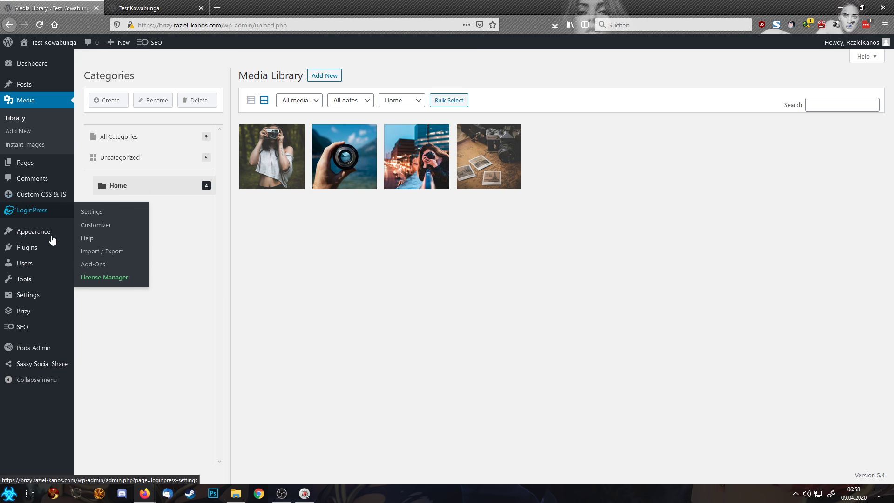
Go to the list of all pages and open the Home page in the Brizy editor.
mouse_move(54, 254)
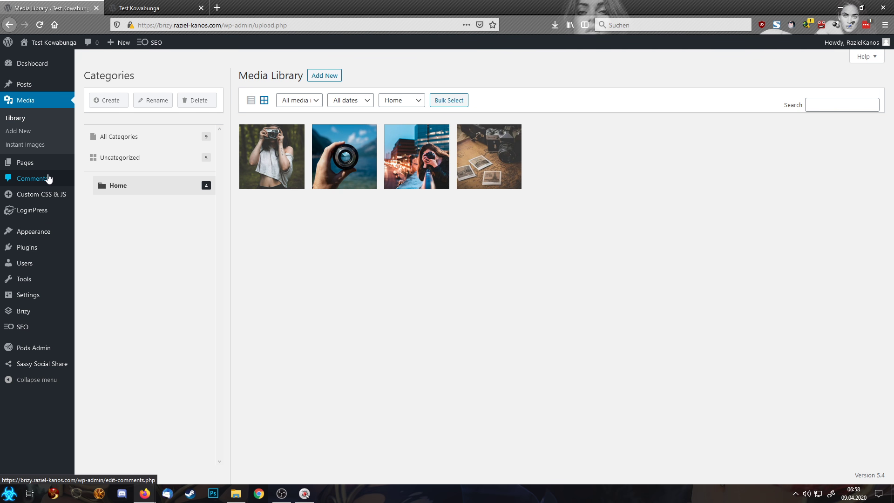
mouse_move(41, 166)
left_click(116, 168)
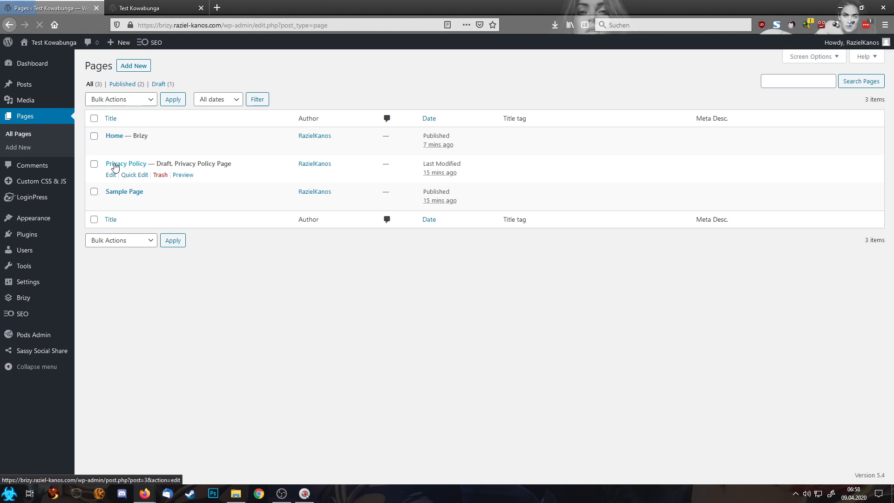
left_click(212, 146)
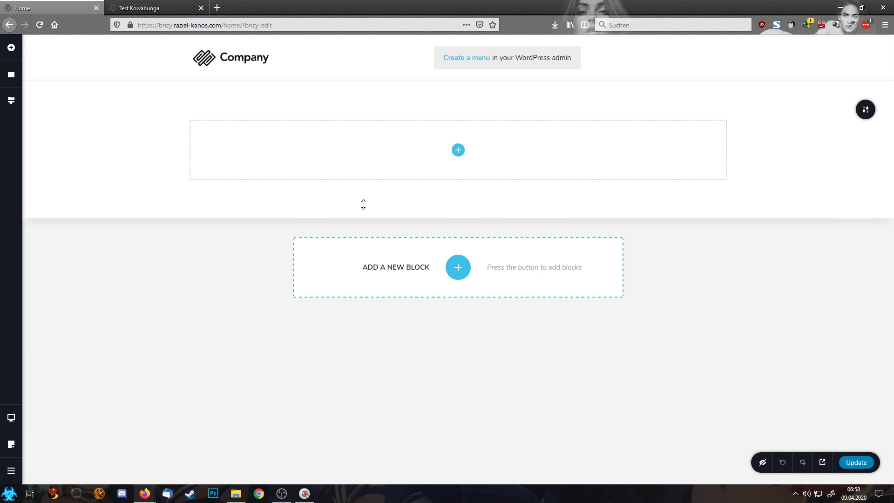
Set the empty block's background image to the Home category photo of the woman photographing in the city street.
left_click(865, 109)
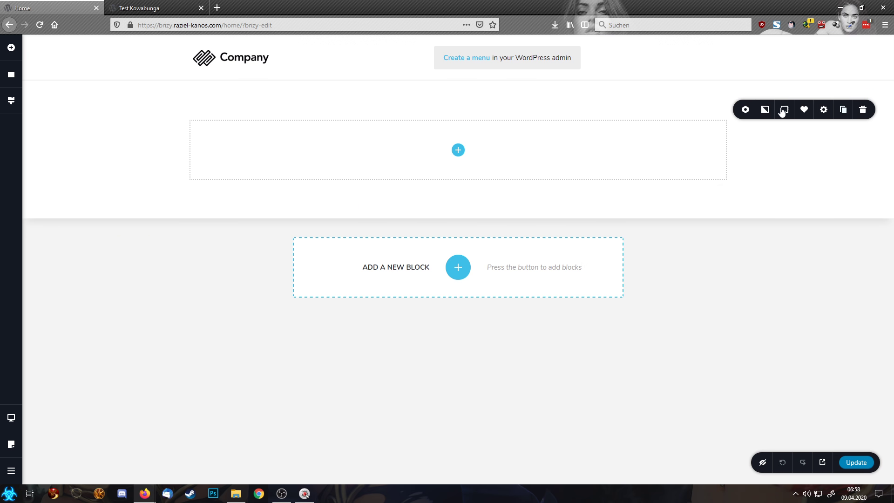
left_click(765, 110)
left_click(775, 195)
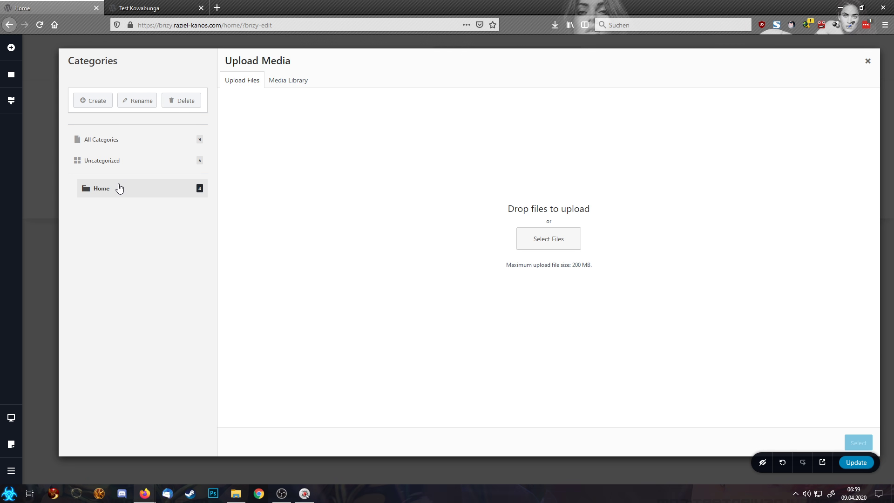
left_click(284, 83)
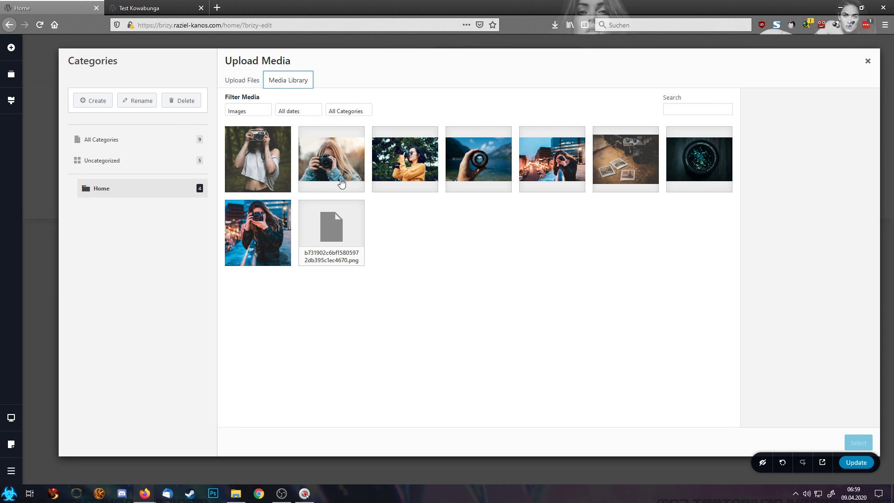
left_click(105, 167)
left_click(112, 191)
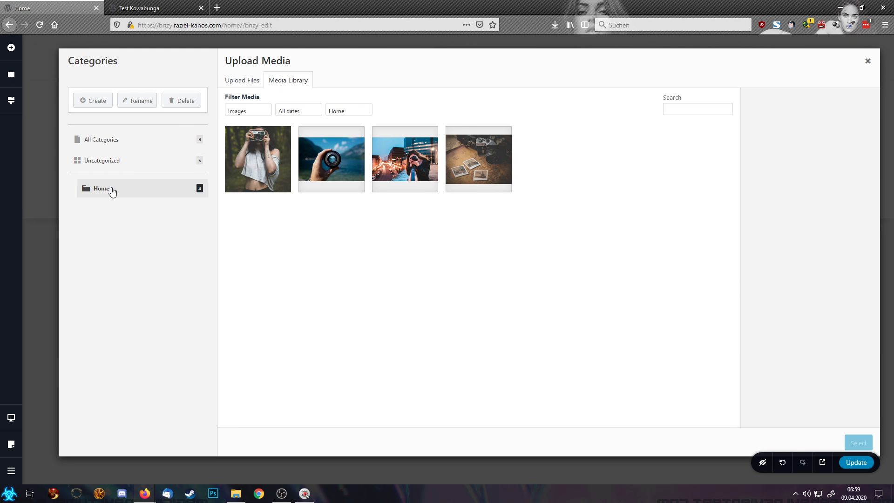
left_click(403, 184)
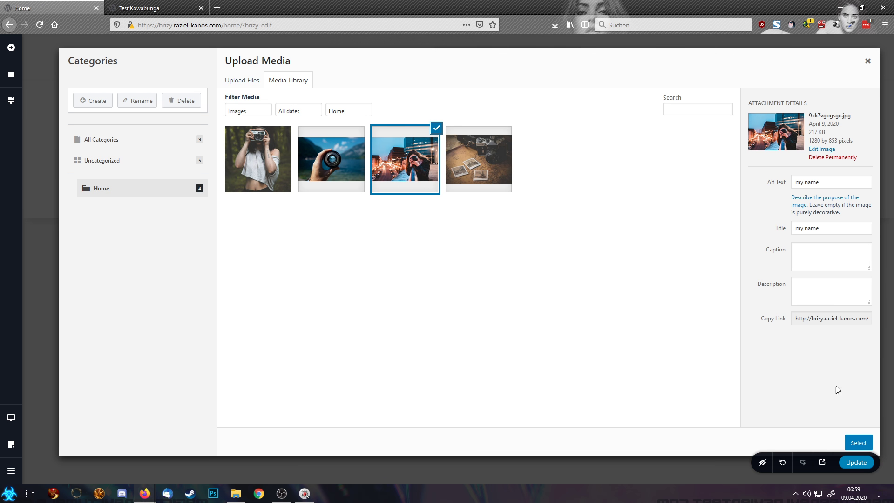
left_click(858, 442)
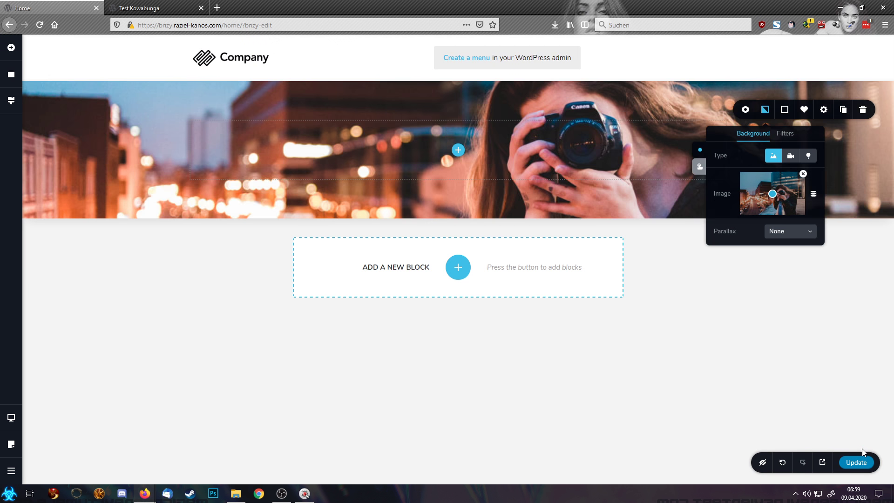
Add a two-column Row element inside the photo block.
left_click(11, 47)
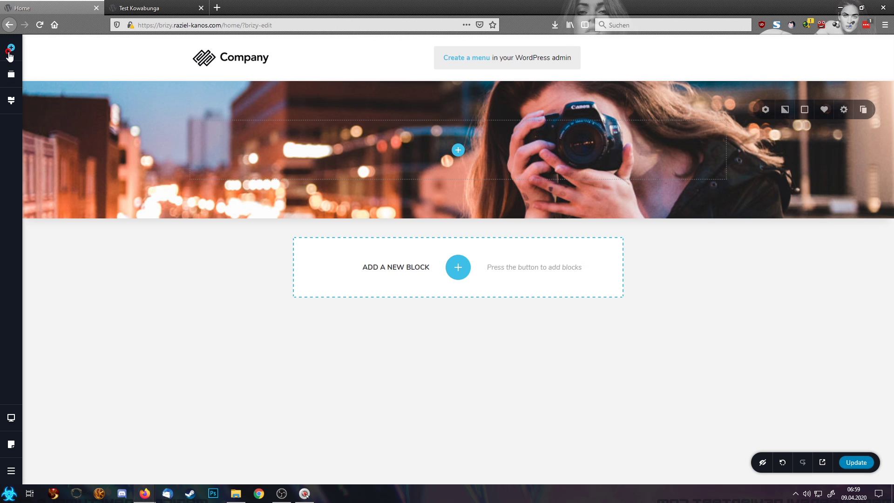
scroll(88, 436, "down", 4)
scroll(88, 436, "down", 2)
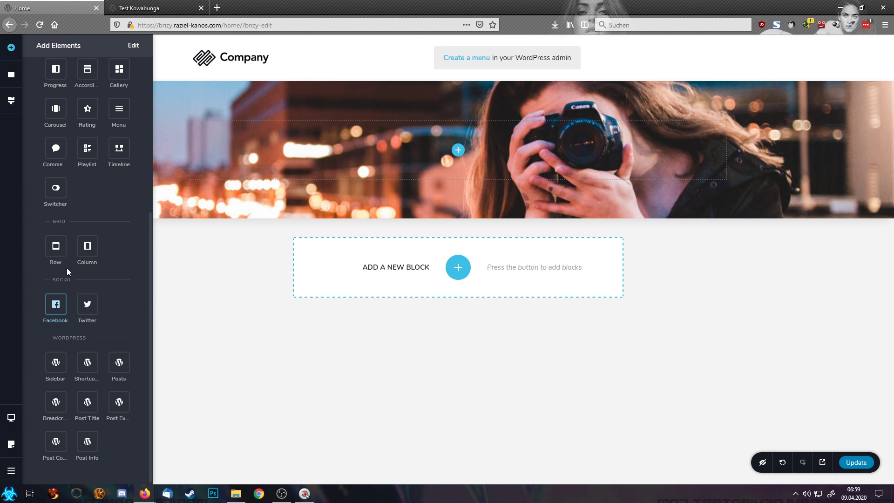
left_click_drag(57, 246, 461, 149)
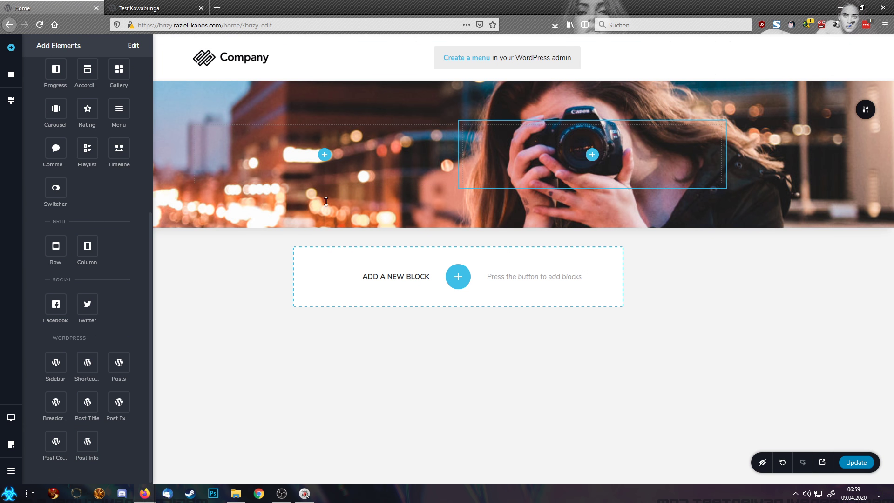
Add a Text element to the row's left column and replace its placeholder text with "Don't move!".
scroll(44, 190, "up", 6)
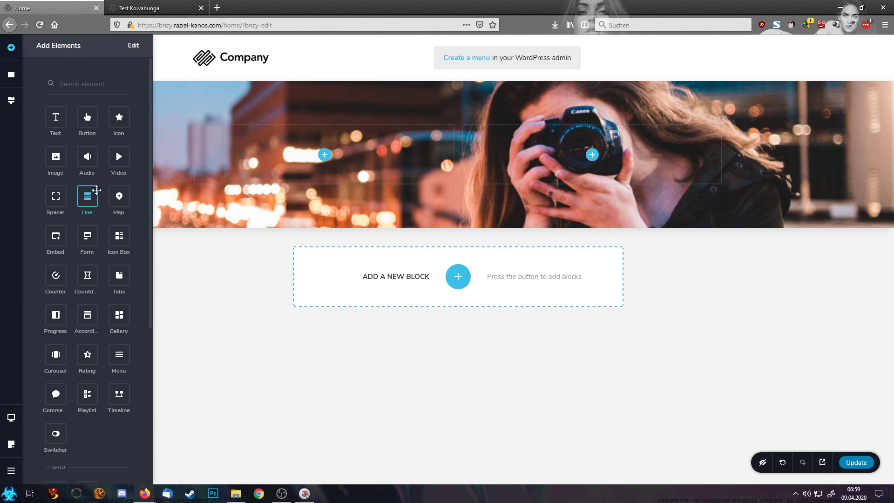
left_click_drag(56, 118, 326, 168)
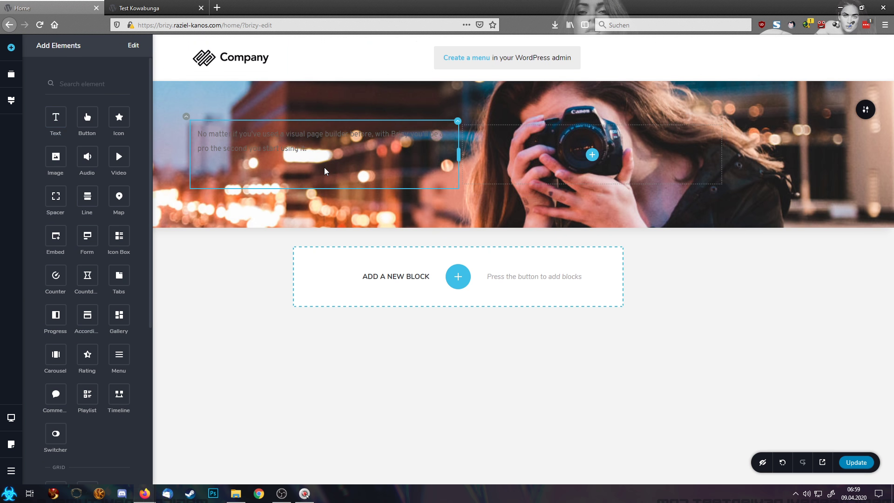
left_click(293, 148)
triple_click(293, 148)
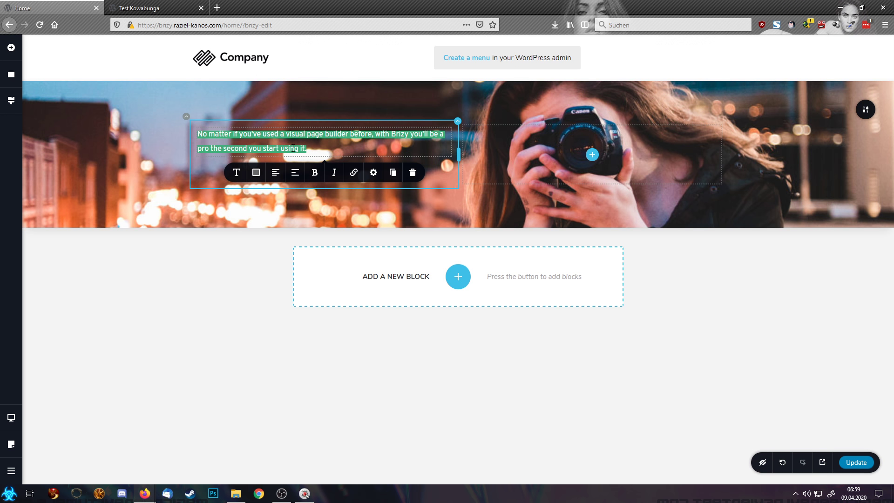
type("Don't move!")
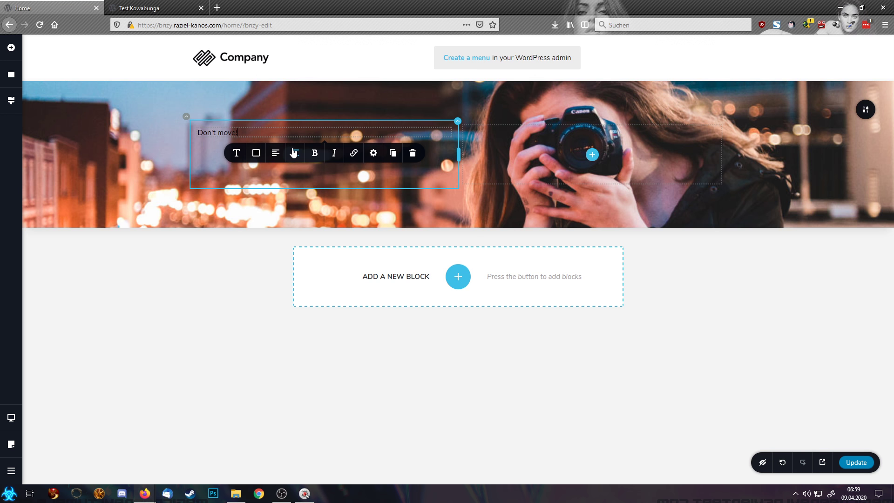
Duplicate the "Don't move!" text and change the copy to "...I have you in my cosshairs".
left_click(393, 152)
left_click(211, 151)
triple_click(211, 151)
key("BackSpace")
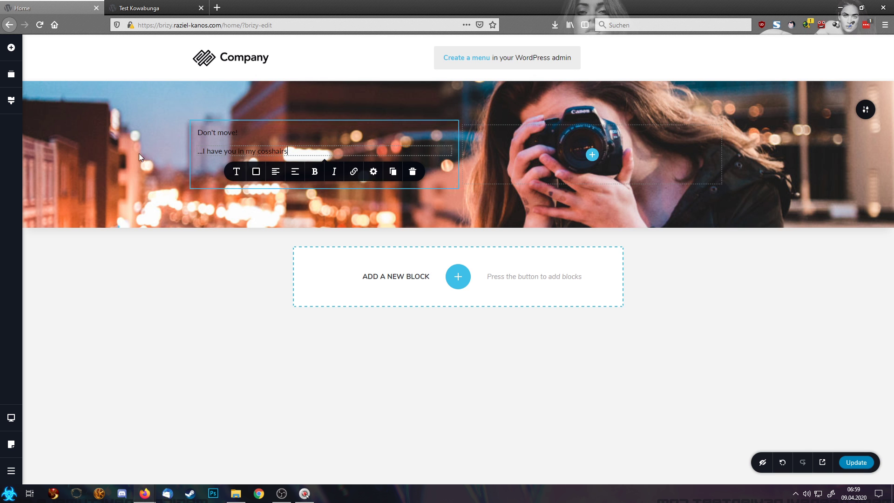
Apply the Heading 1 typography to the "Don't move!" text.
left_click(247, 133)
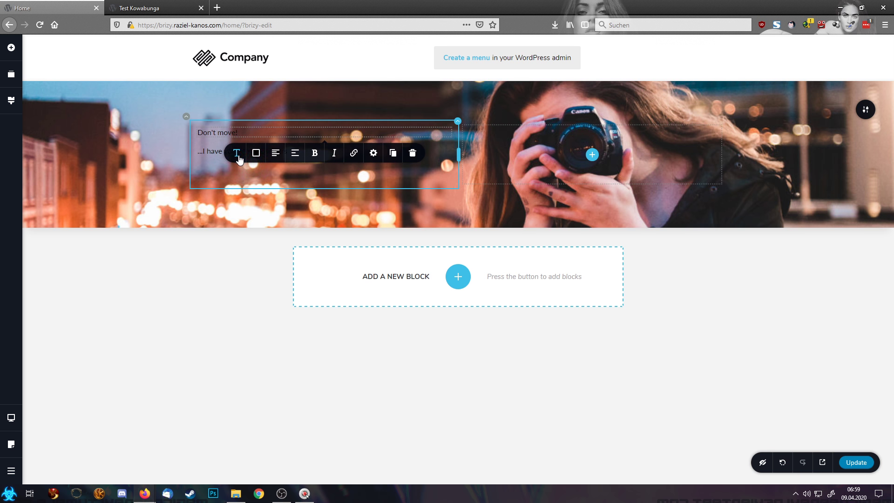
left_click(236, 153)
left_click(279, 195)
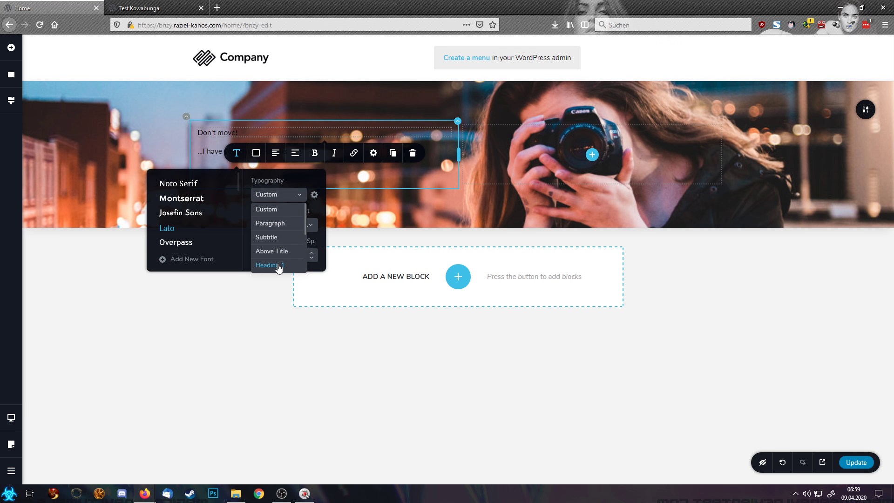
left_click(272, 265)
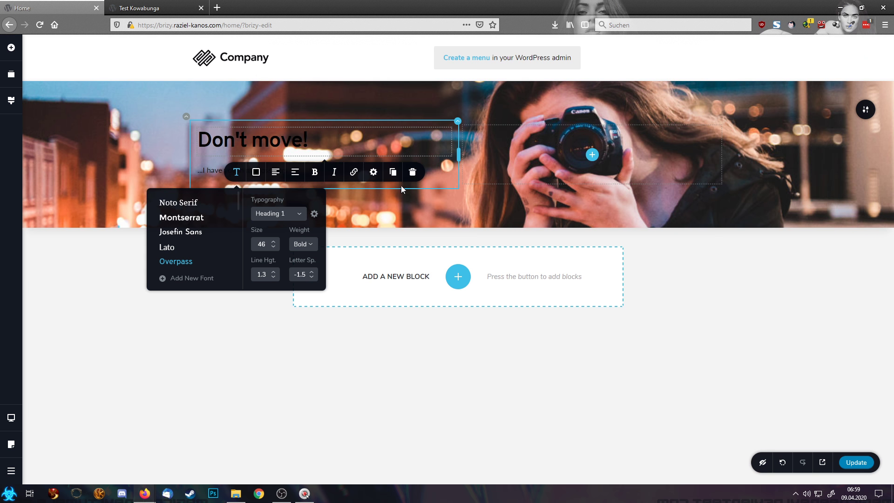
left_click(372, 172)
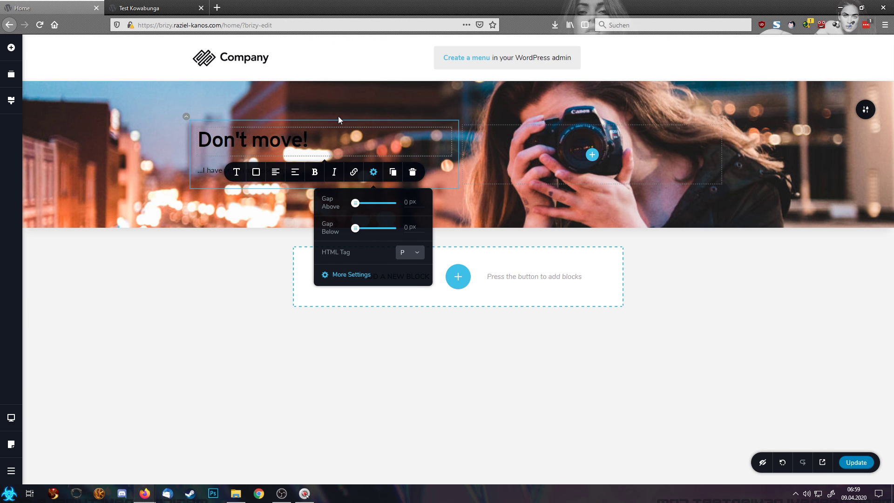
left_click(314, 136)
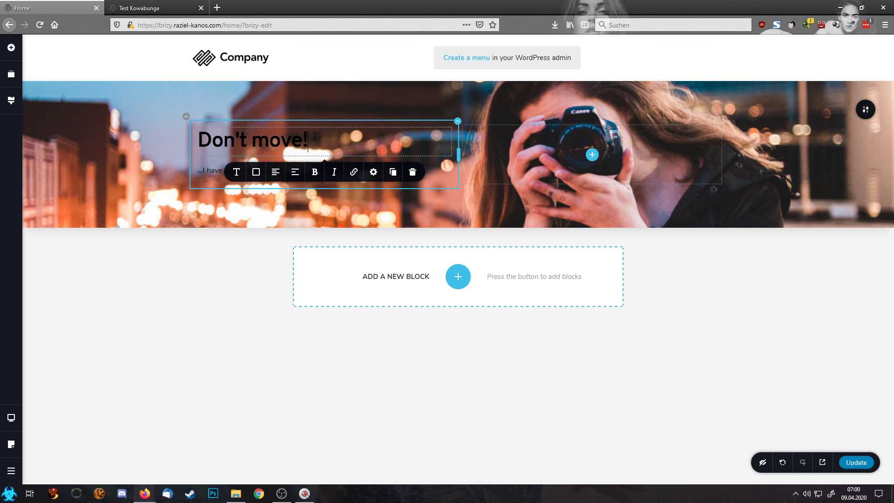
Color the "Don't move!" headline white (#FFFFFF) and set its font size to 107.
left_click(256, 172)
left_click(279, 291)
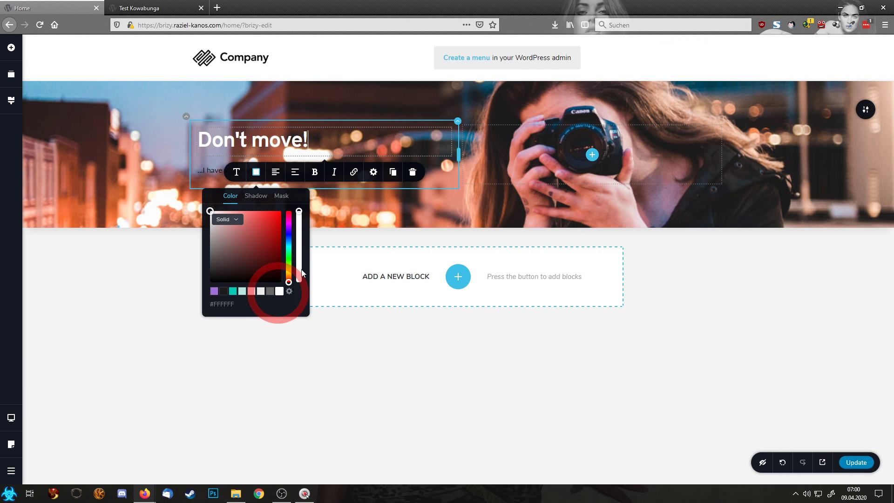
left_click(236, 171)
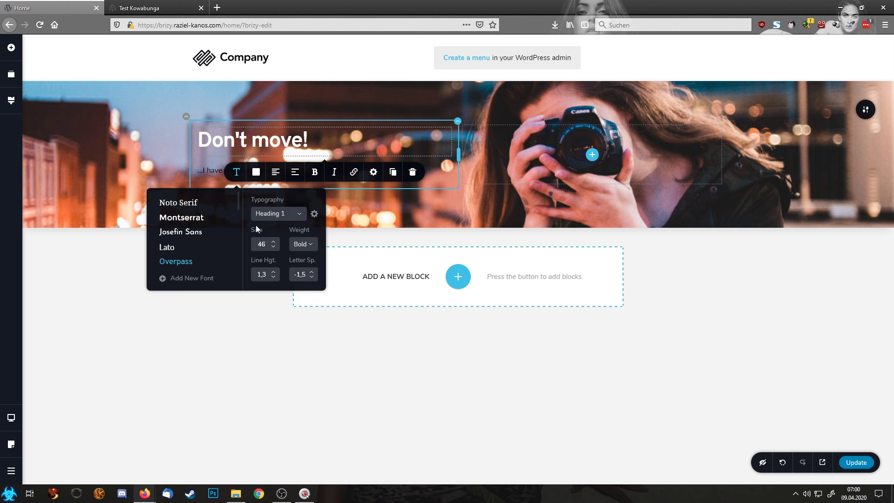
left_click(273, 243)
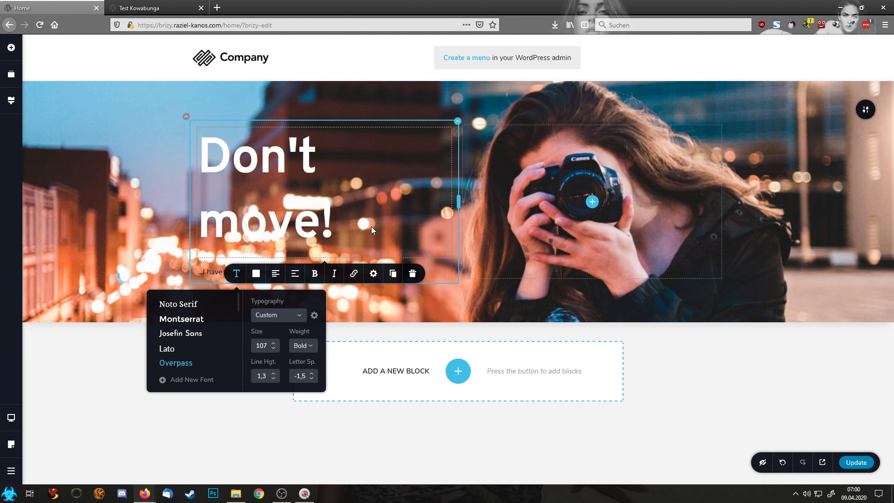
Apply the Heading 3 typography to the "...I have you in my cosshairs" line.
left_click(203, 273)
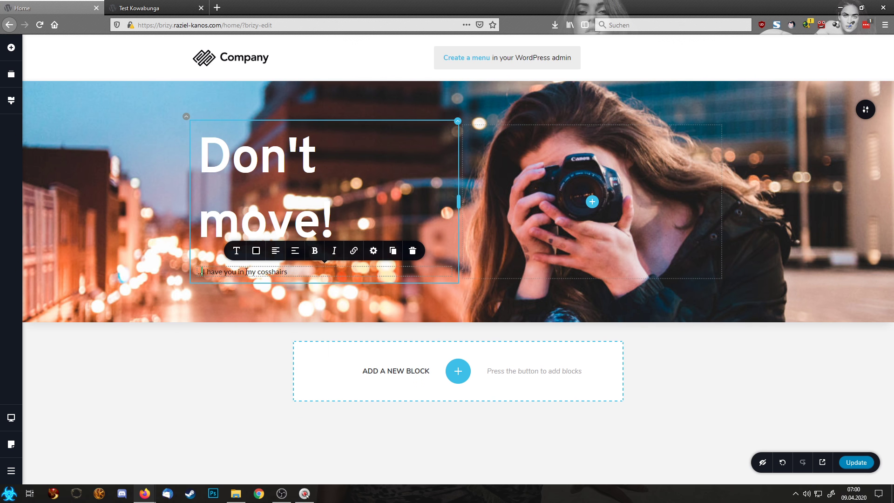
left_click(236, 251)
left_click(277, 157)
scroll(279, 219, "down", 1)
left_click(283, 229)
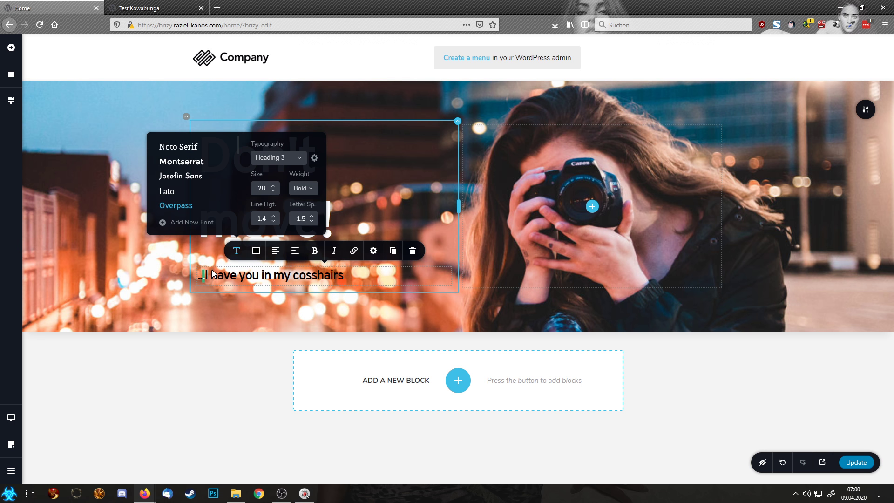
Color the whole "...I have you in my cosshairs" line white.
left_click(255, 250)
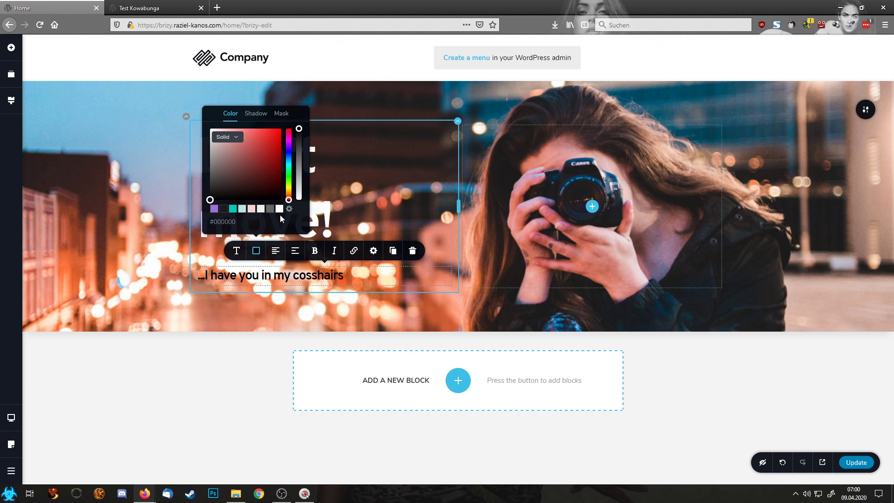
left_click(373, 251)
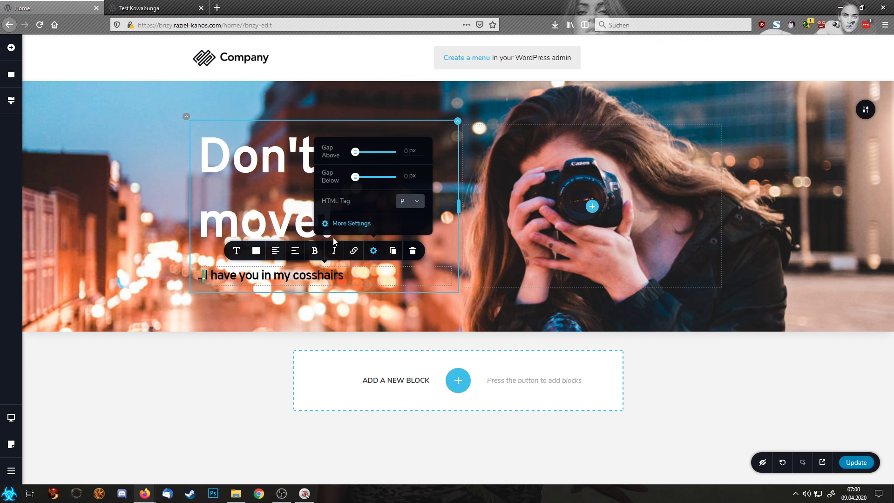
left_click(378, 275)
triple_click(295, 269)
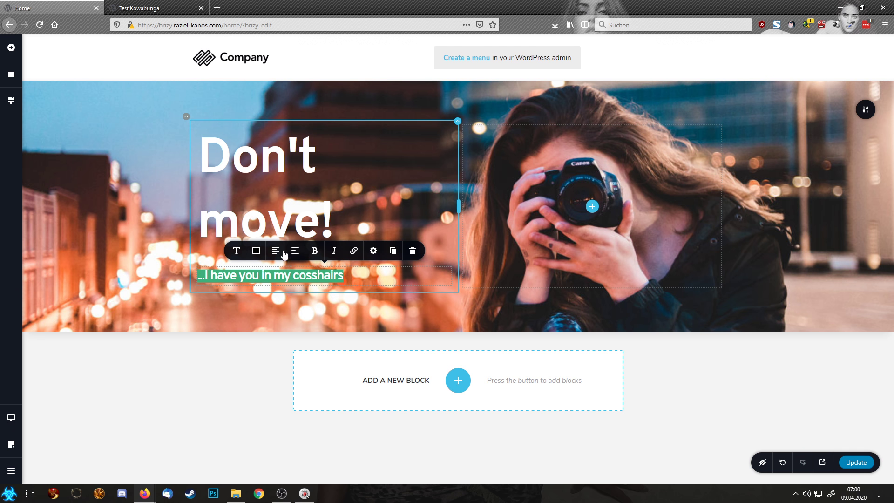
left_click(255, 252)
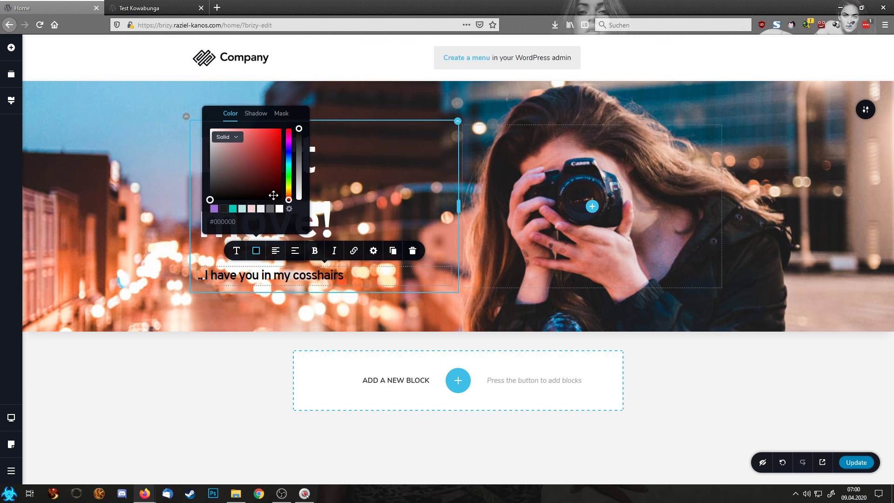
left_click(279, 208)
left_click(384, 281)
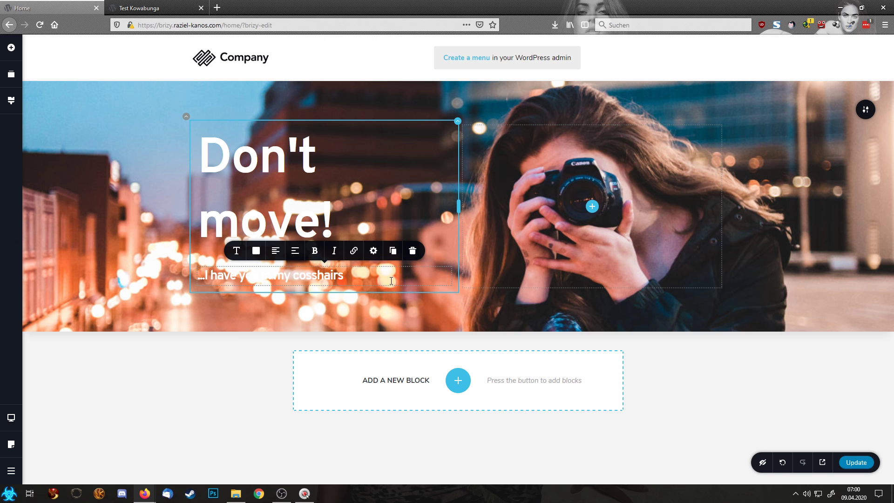
Indent the word "move!" on the headline's second line with leading spaces.
left_click(389, 213)
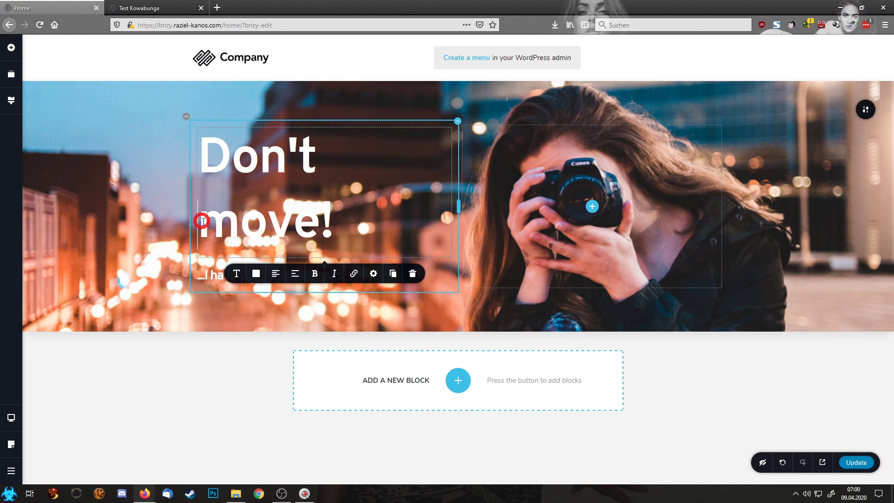
key("Home")
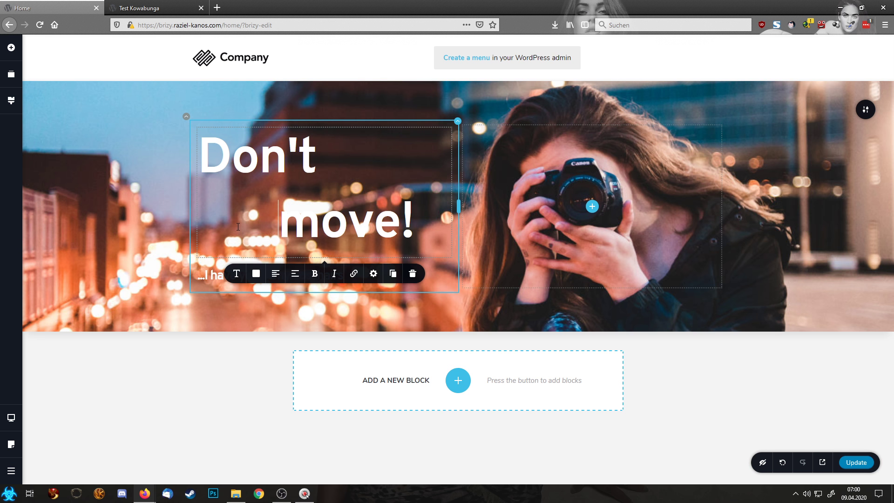
Add a semi-transparent solid #1C1C1C overlay to the block's background photo.
left_click(864, 111)
left_click(784, 110)
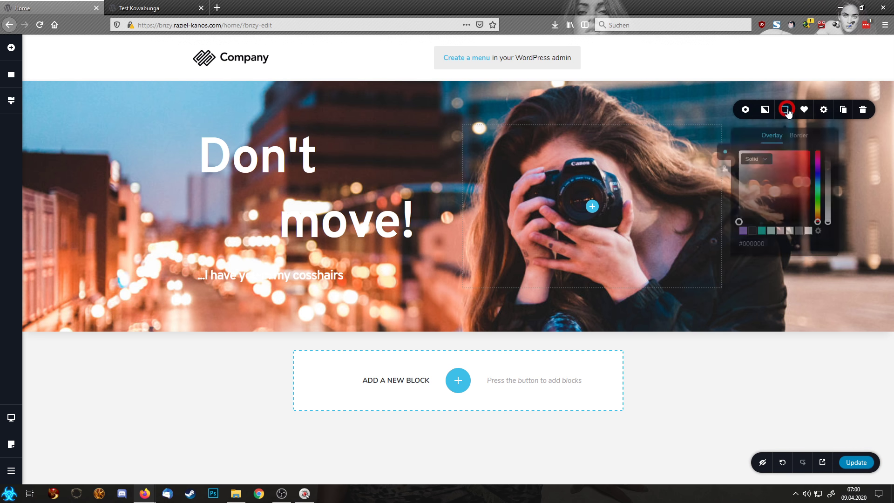
left_click(754, 229)
left_click_drag(828, 155, 827, 176)
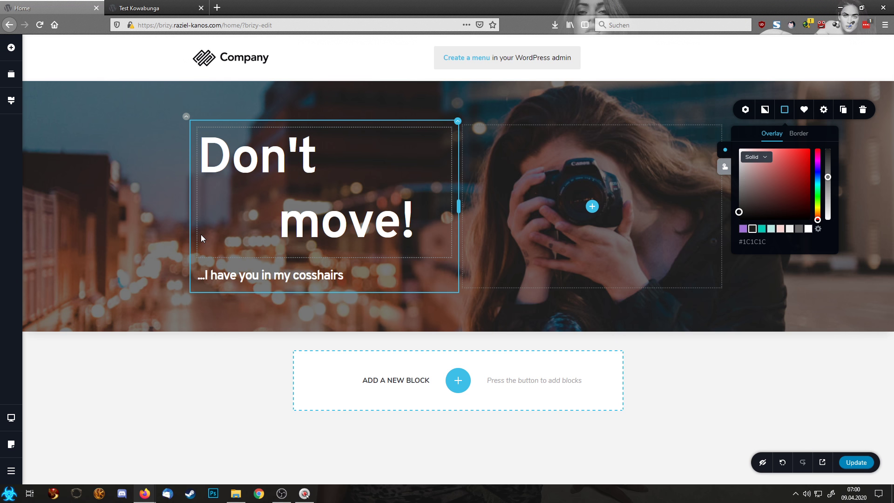
Give the "Don't move!" headline text a BounceIn entrance animation in its advanced settings.
left_click(373, 194)
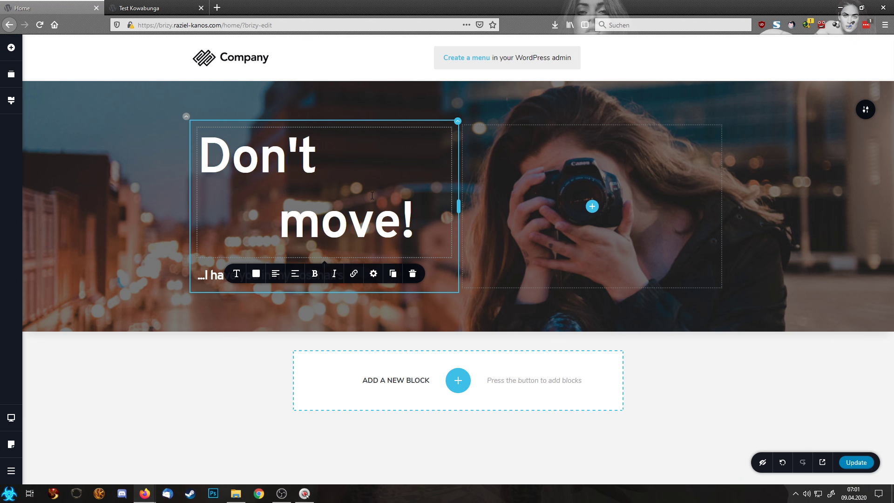
left_click(373, 276)
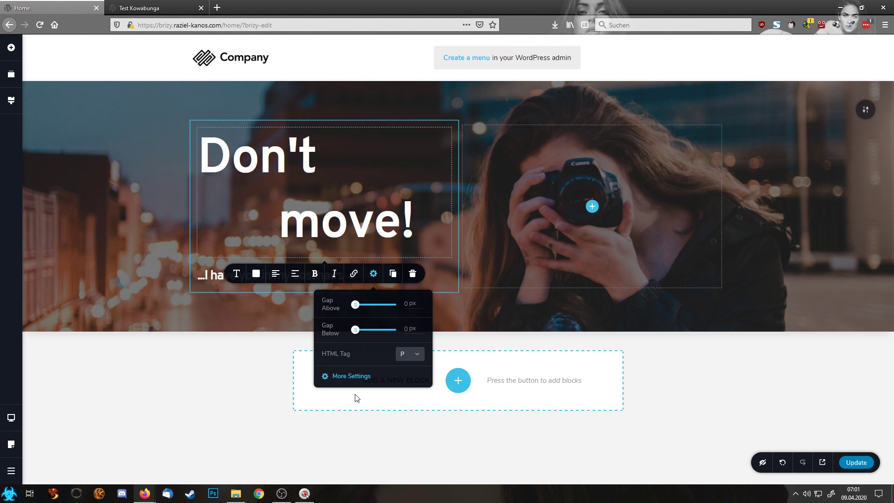
left_click(363, 378)
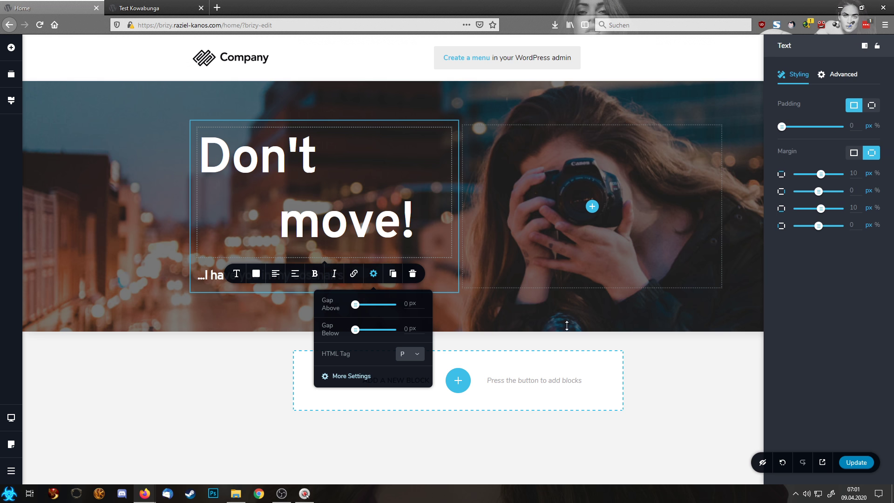
left_click(802, 73)
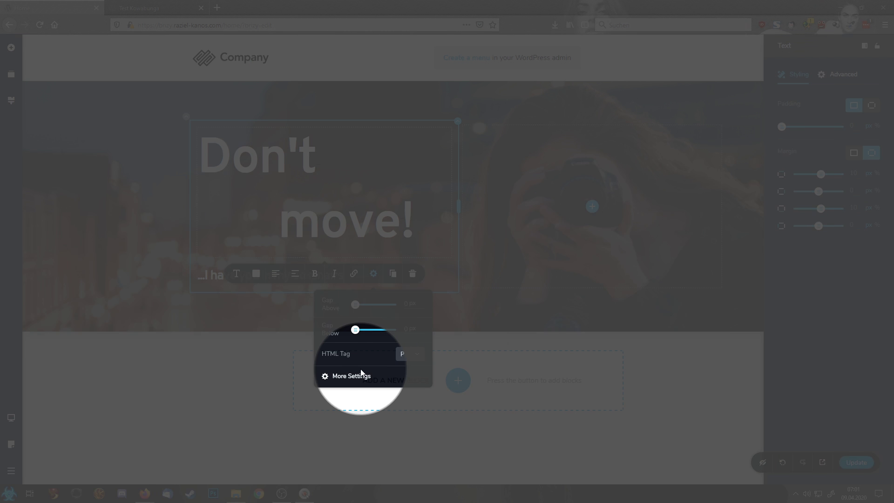
left_click(798, 74)
left_click(838, 81)
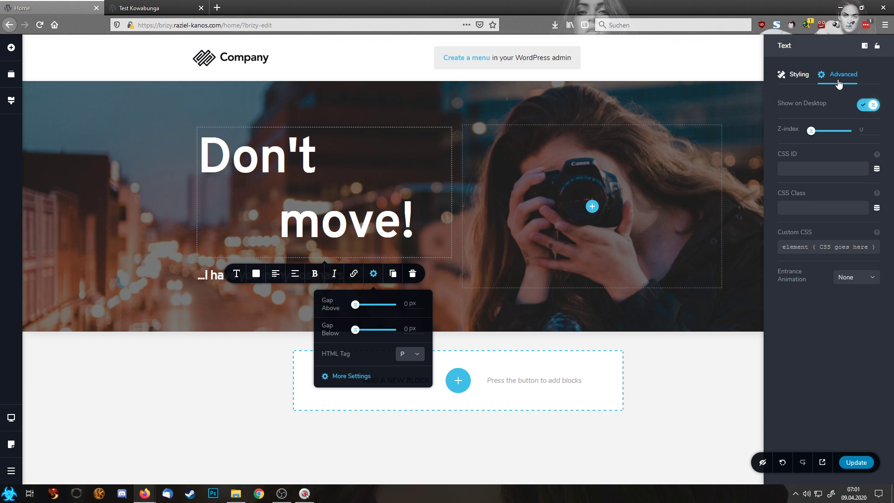
left_click(795, 75)
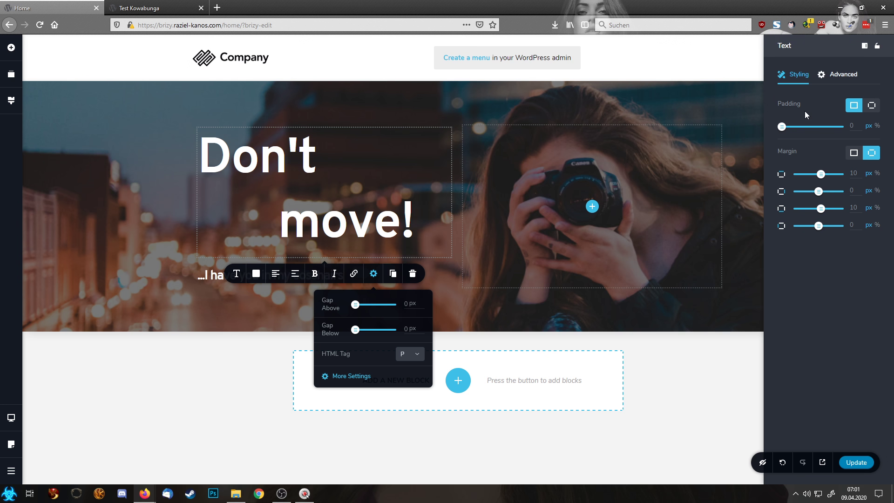
left_click(838, 85)
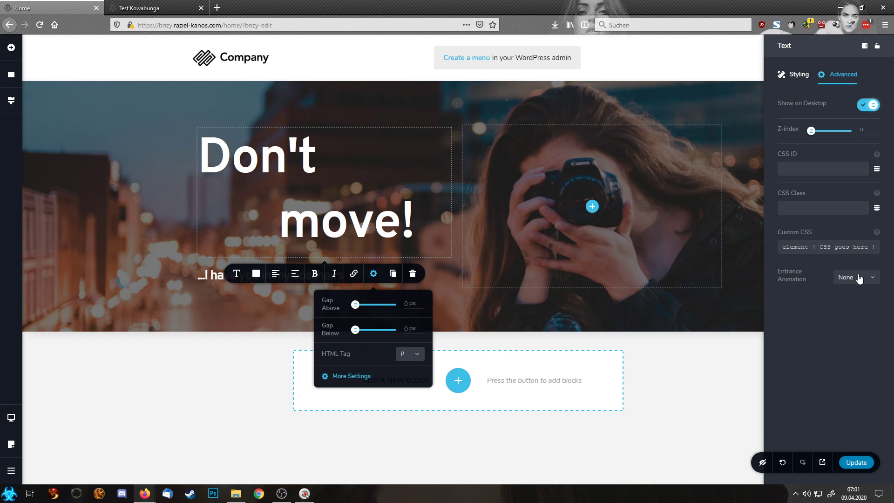
left_click(853, 277)
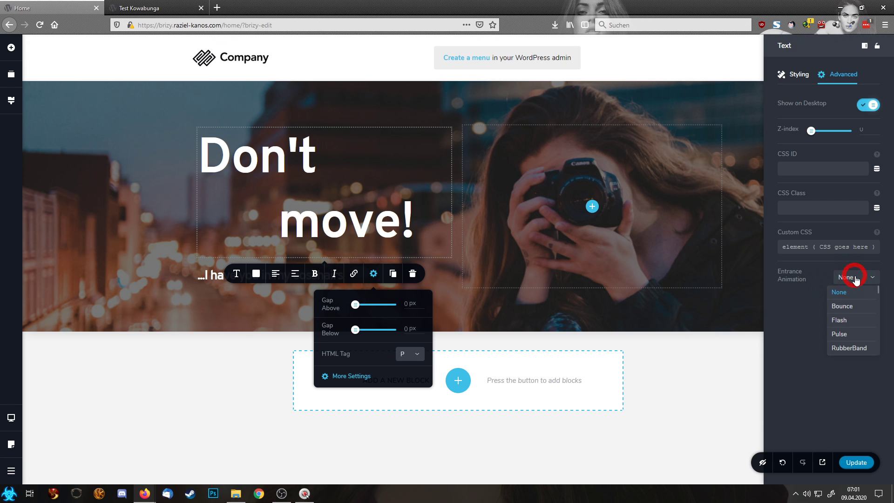
scroll(857, 312, "down", 5)
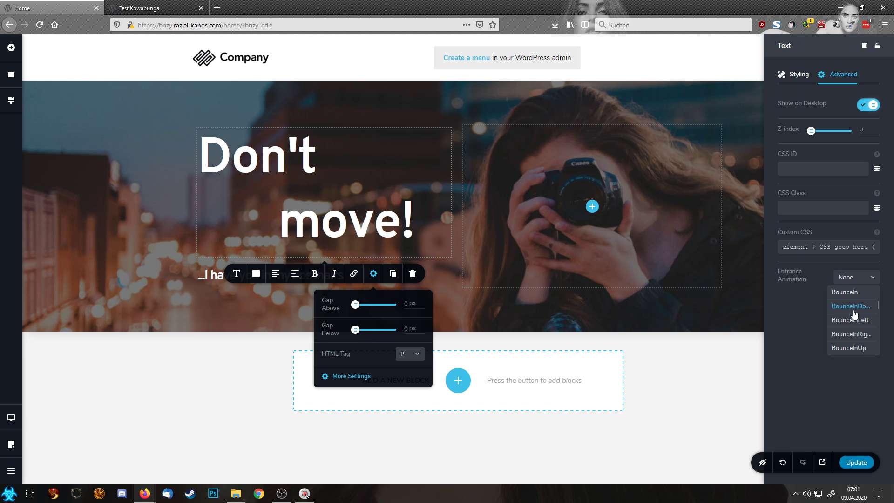
left_click(844, 292)
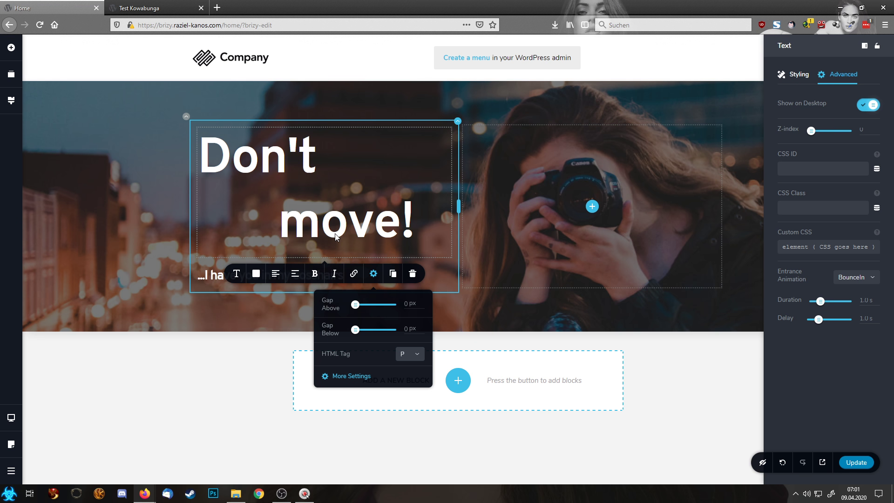
left_click(116, 232)
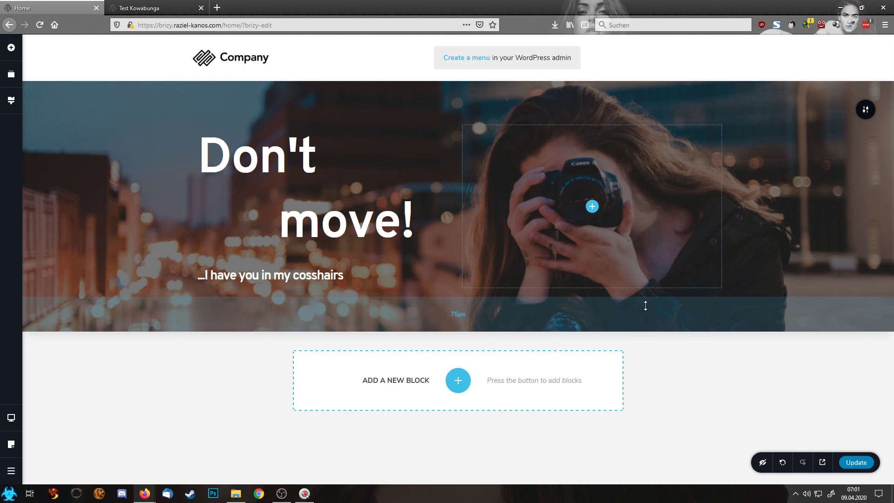
Add a blank block below the photo block and place a two-column row in it.
left_click(459, 381)
left_click(336, 157)
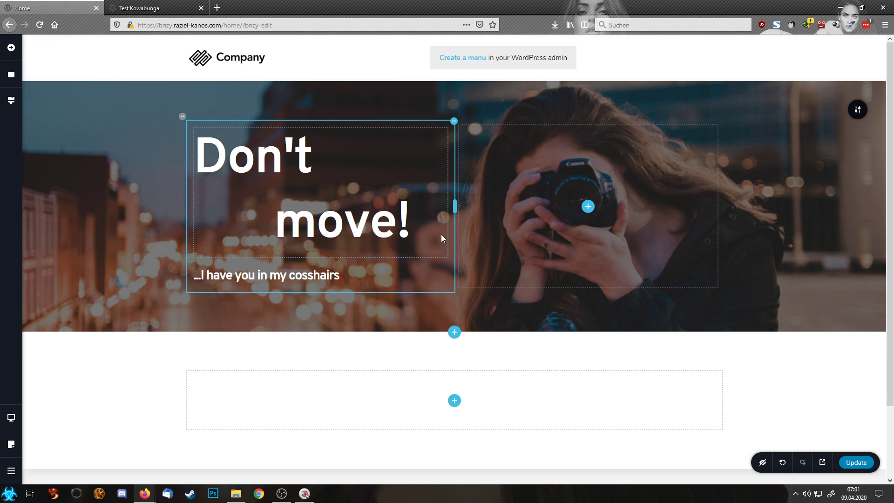
left_click(9, 45)
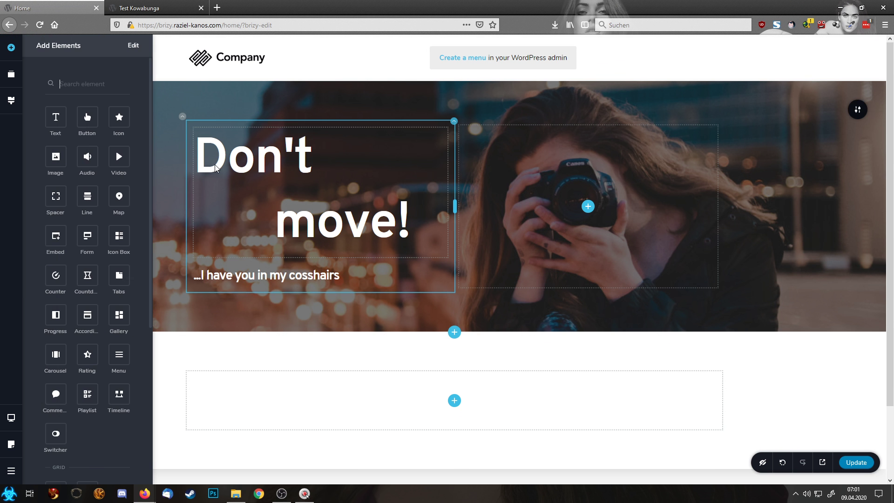
scroll(60, 343, "down", 10)
left_click_drag(59, 247, 466, 401)
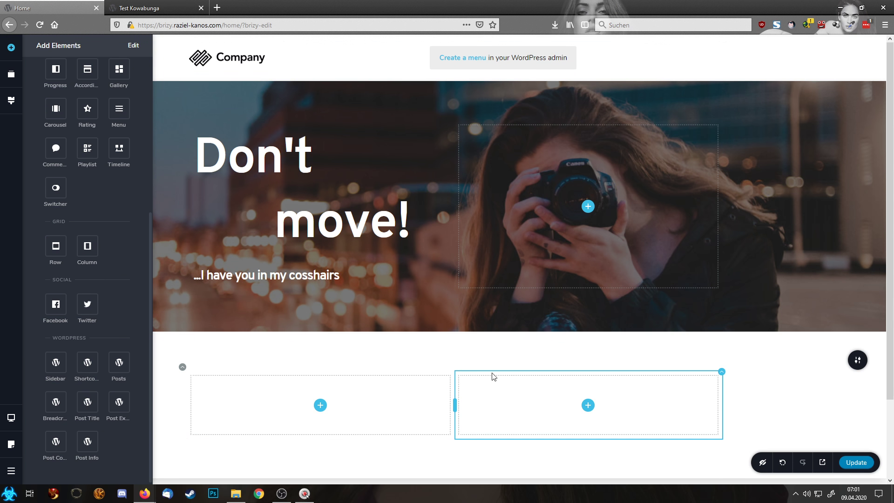
Add an image element to the left column of the new row.
scroll(484, 374, "down", 3)
scroll(67, 136, "up", 2)
scroll(67, 136, "up", 5)
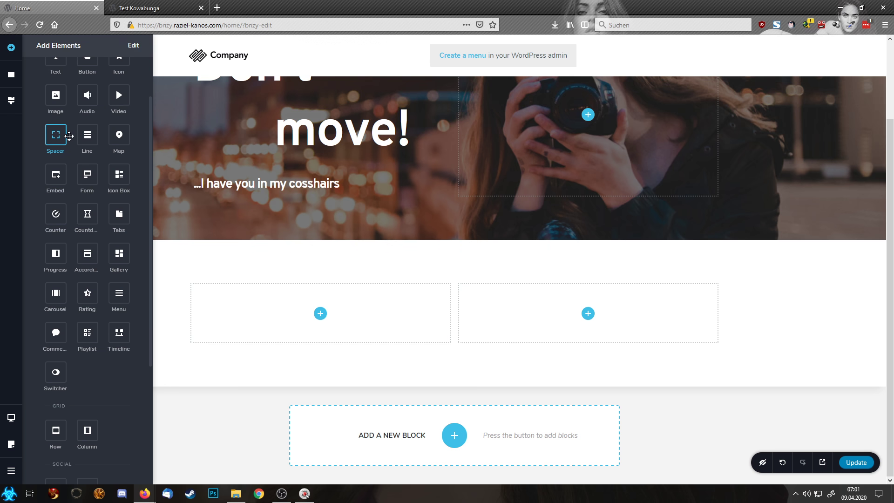
left_click_drag(286, 286, 319, 325)
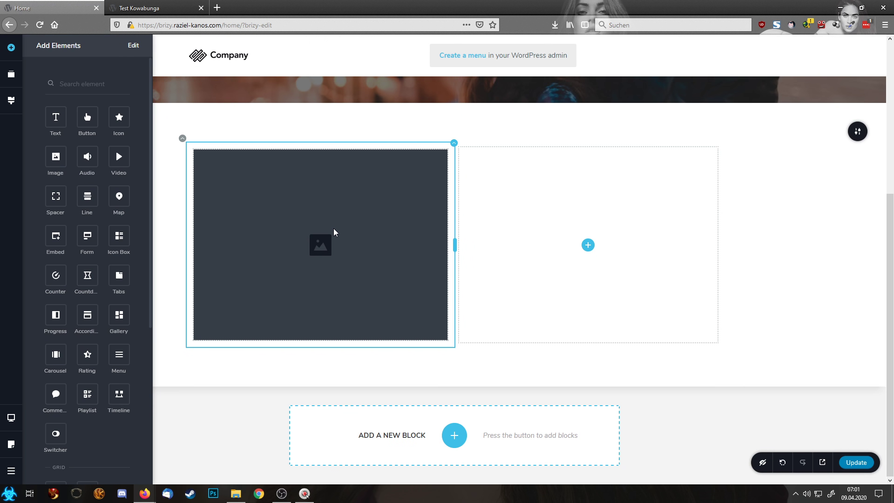
Fill the image element with the Home category photo of the woman in a white top holding a camera.
left_click(333, 231)
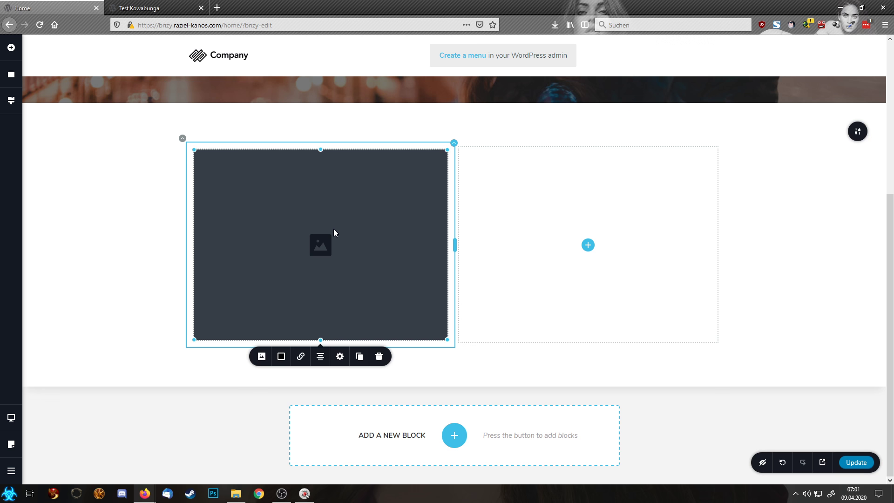
left_click(266, 357)
left_click(268, 417)
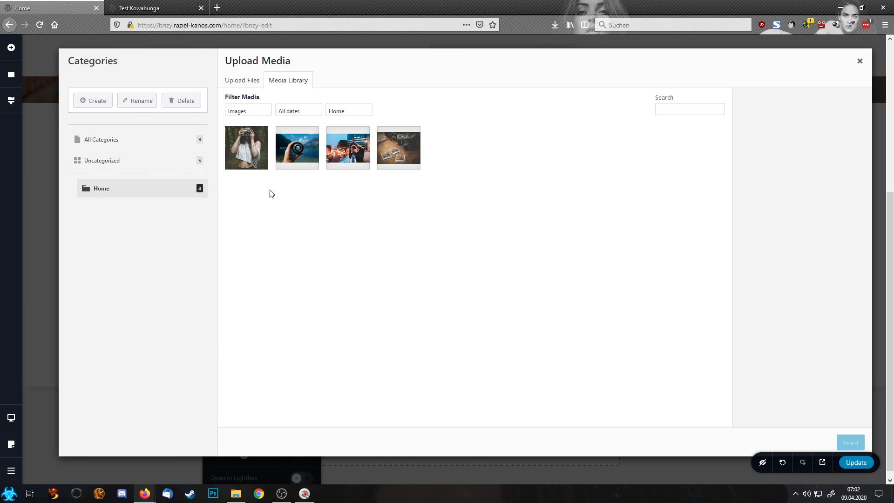
left_click(247, 147)
left_click(844, 444)
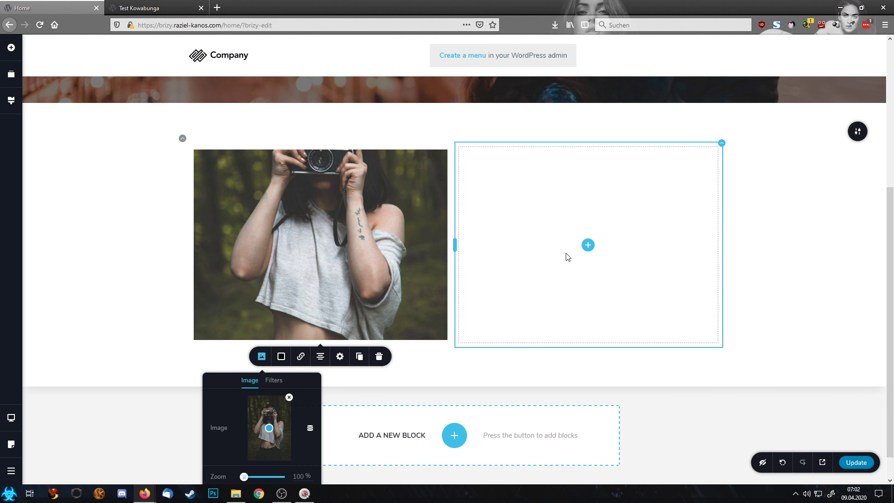
Add a text element to the right column and replace its placeholder with "Hello, i am my name!".
left_click(11, 48)
left_click_drag(56, 118, 585, 244)
left_click(536, 165)
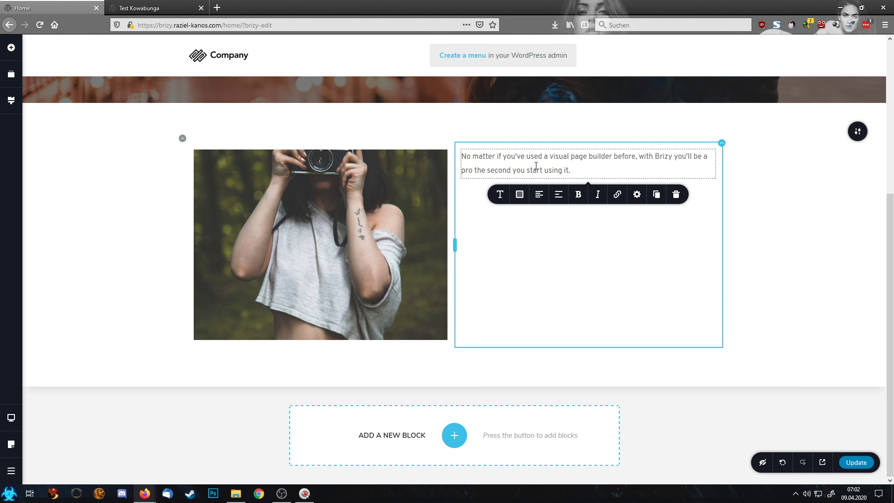
triple_click(536, 167)
type("Hello, i am my name!")
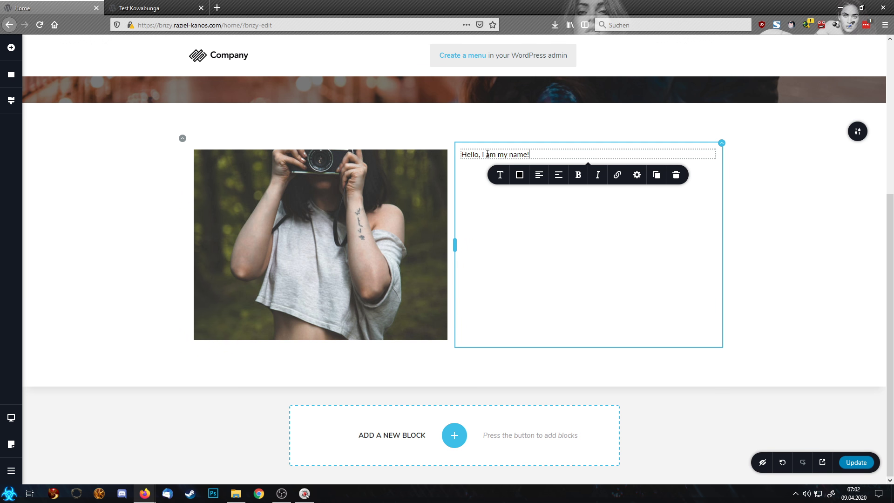
Apply the Heading 1 typography to the "Hello, i am my name!" text and set its HTML tag to H1.
left_click(499, 175)
left_click(539, 216)
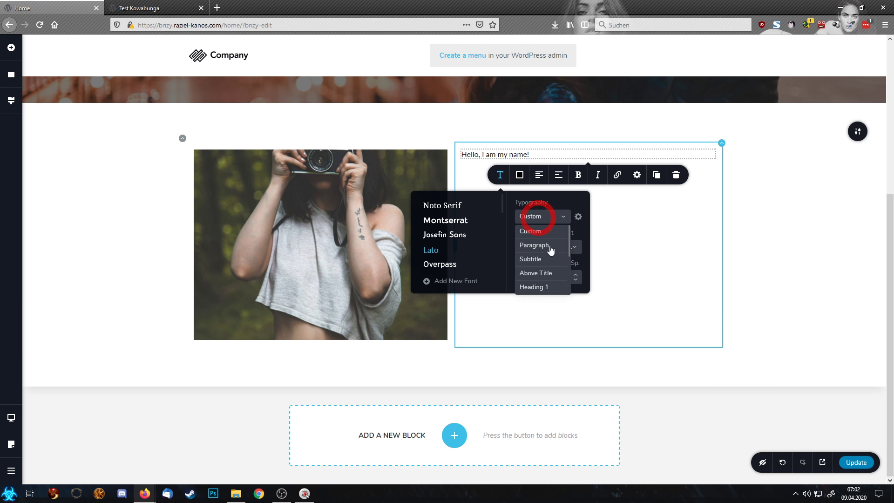
left_click(533, 287)
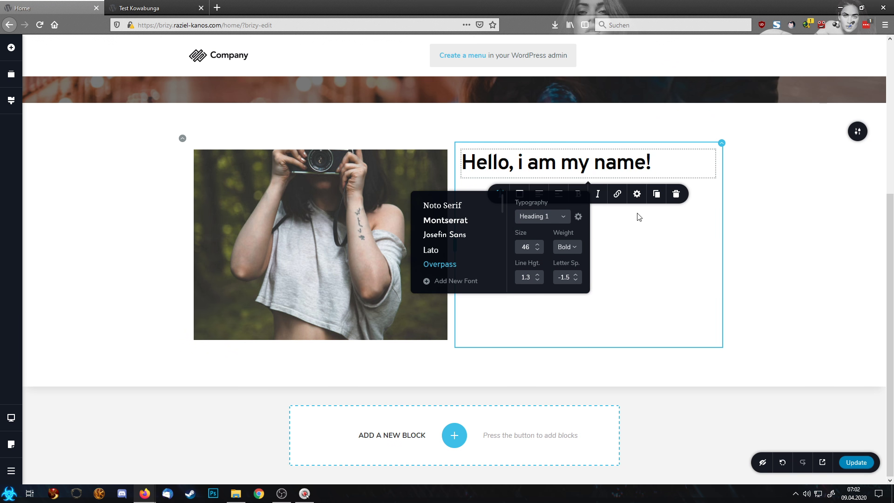
left_click(638, 195)
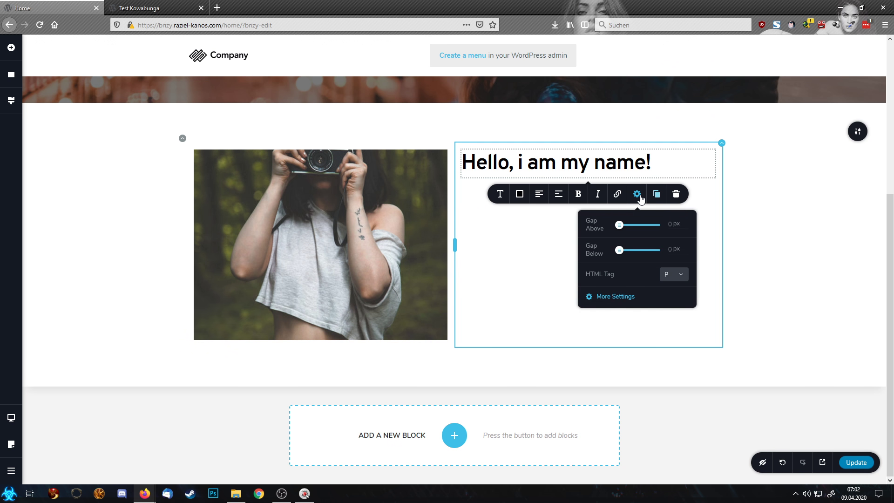
left_click(681, 279)
left_click(678, 304)
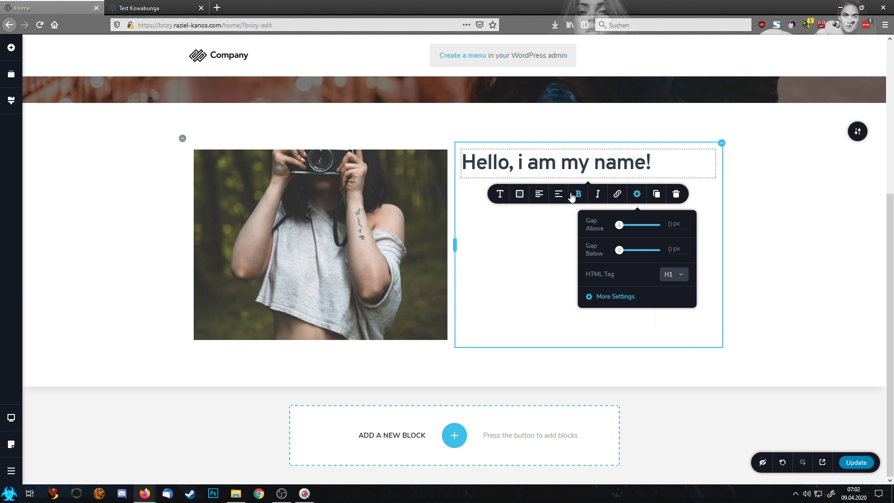
Center the "Hello, i am my name!" heading and capitalize its "i" to "I".
left_click(539, 195)
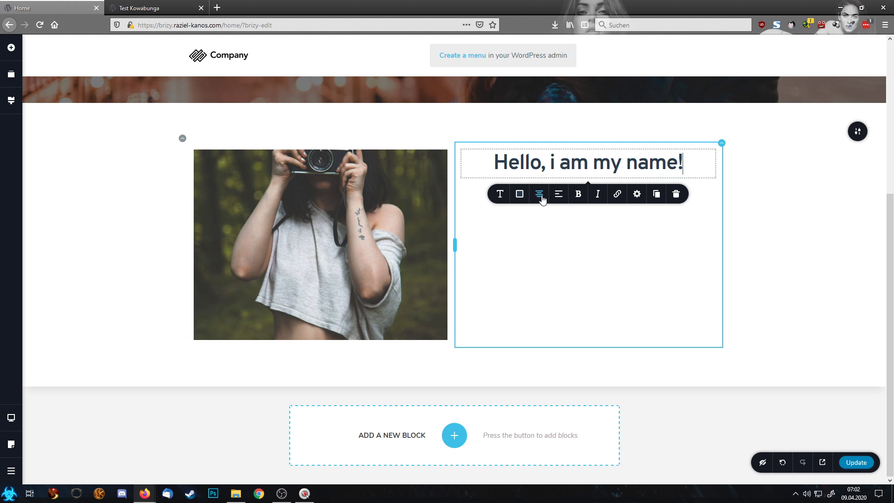
left_click(550, 162)
left_click_drag(551, 162, 558, 163)
type("I")
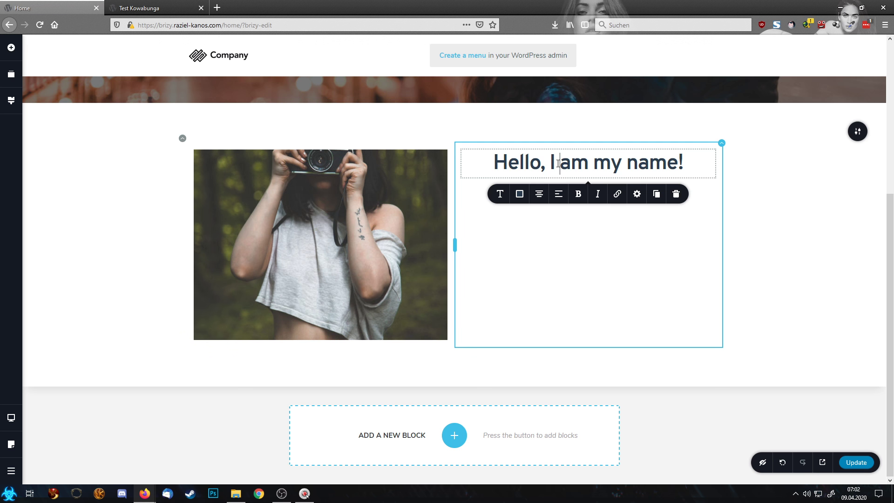
left_click(563, 235)
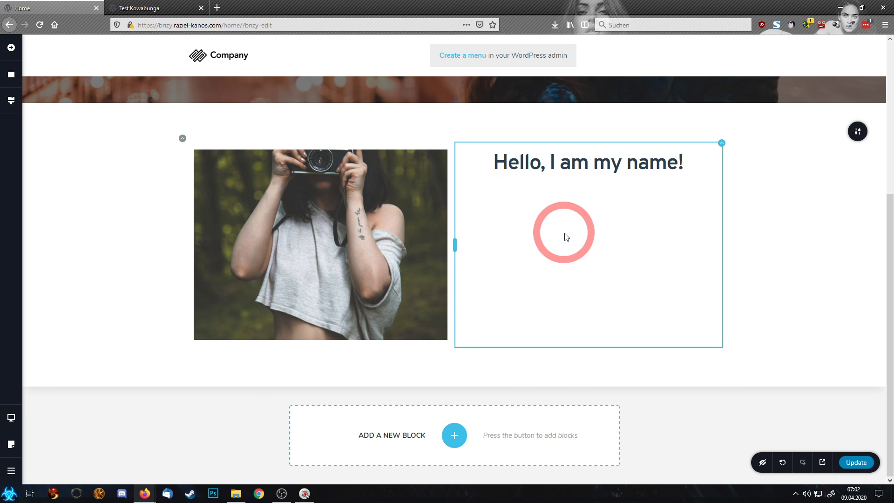
Add a second text element below the heading in the right column.
left_click(11, 48)
left_click_drag(56, 117, 543, 190)
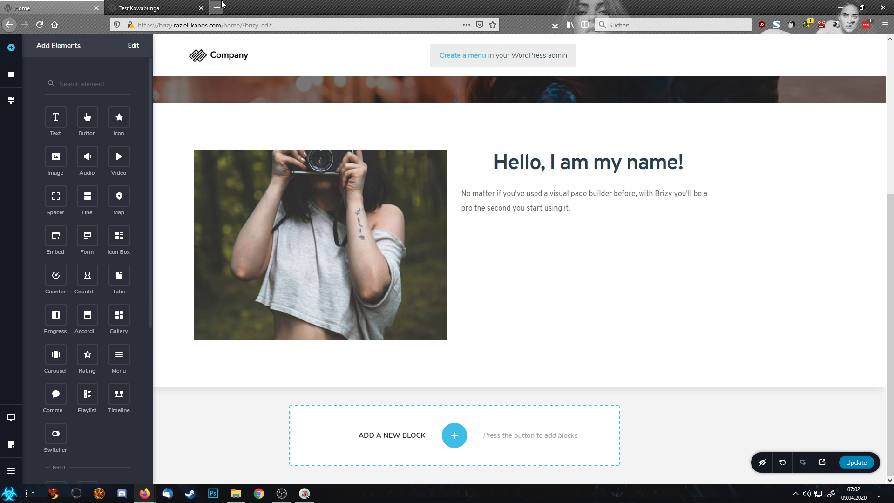
Search the web for "bavaria ipsum" in a new tab and open the bavaria-ipsum.de generator.
left_click(215, 7)
left_click(681, 25)
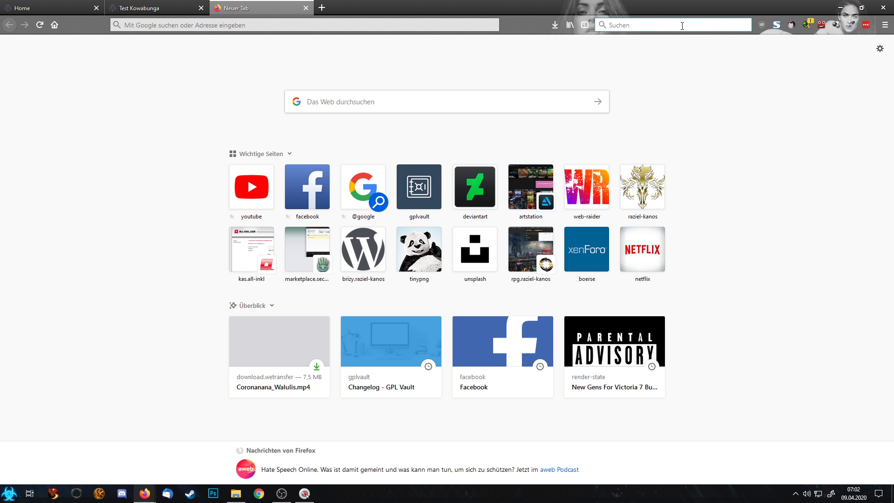
type("bav")
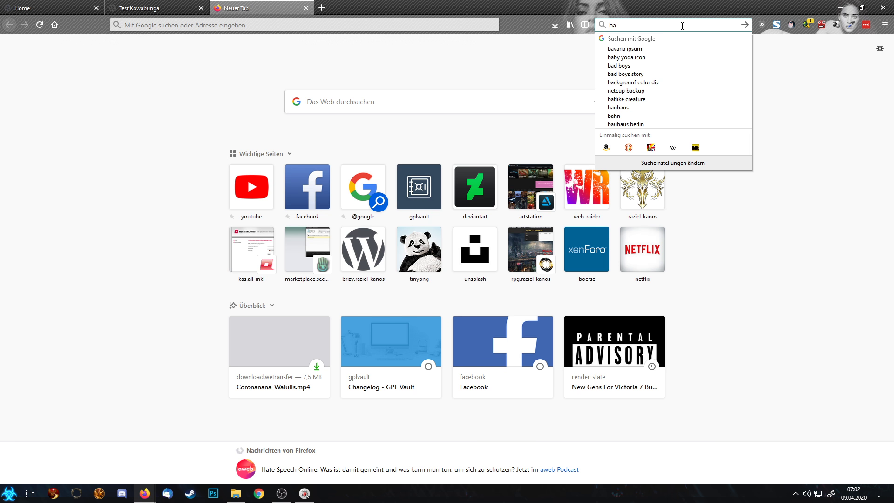
left_click(635, 47)
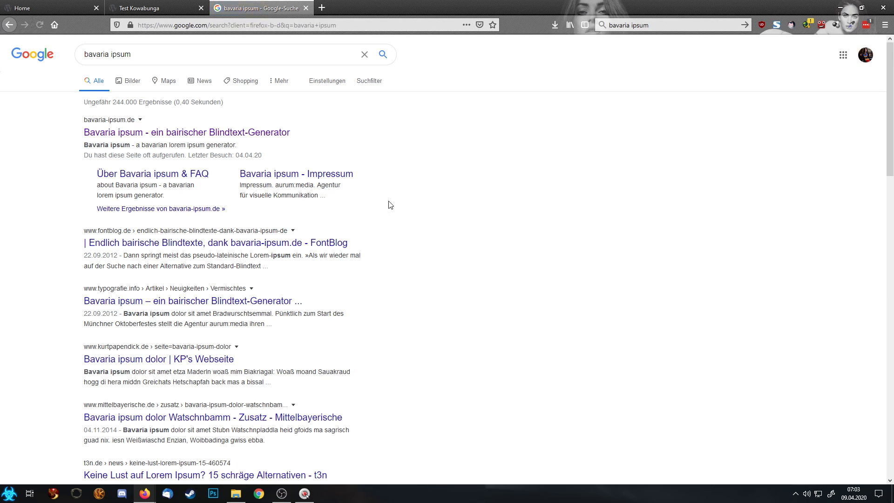
left_click(148, 133)
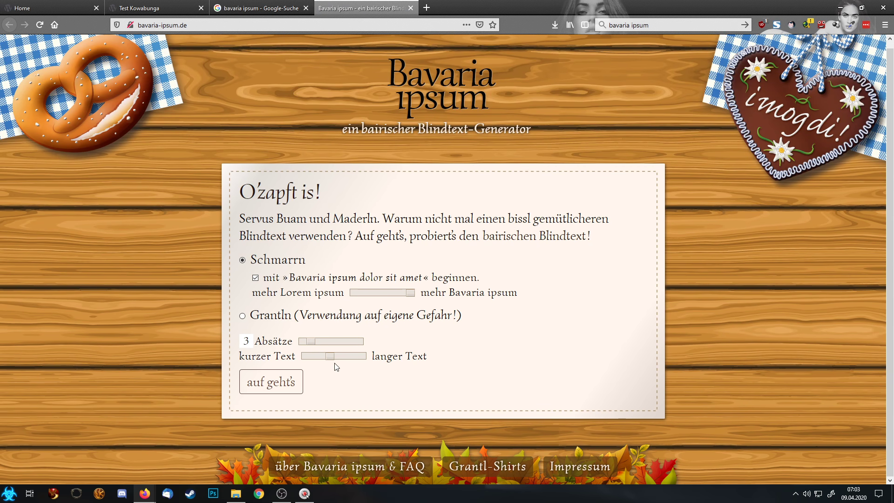
Generate three paragraphs of Bavaria ipsum with a shorter text length and select all the generated text.
left_click_drag(330, 357, 314, 357)
left_click(296, 378)
scroll(296, 378, "down", 5)
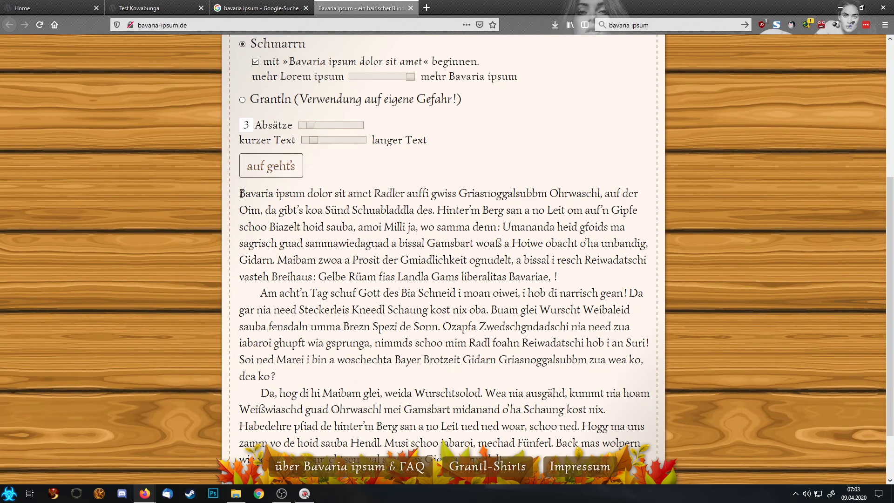
left_click_drag(241, 193, 554, 404)
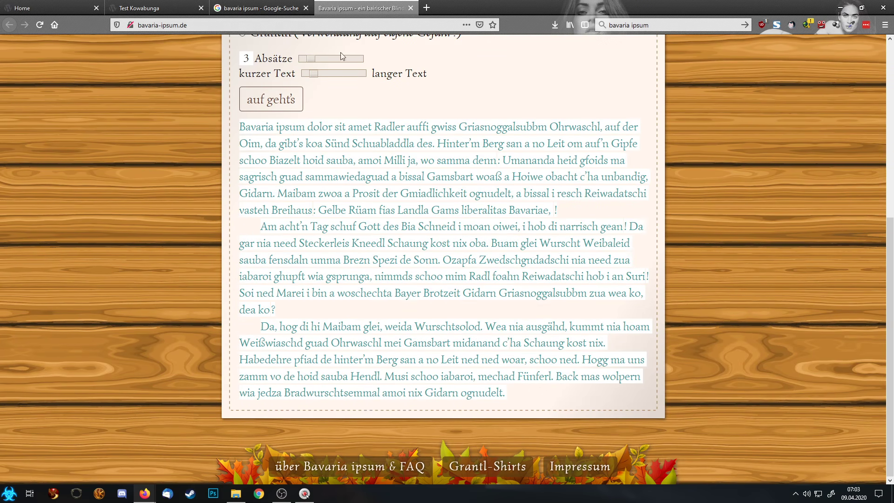
Return to the Home page editor and replace the text below the heading with the copied Bavaria ipsum text.
key("ctrl+Tab")
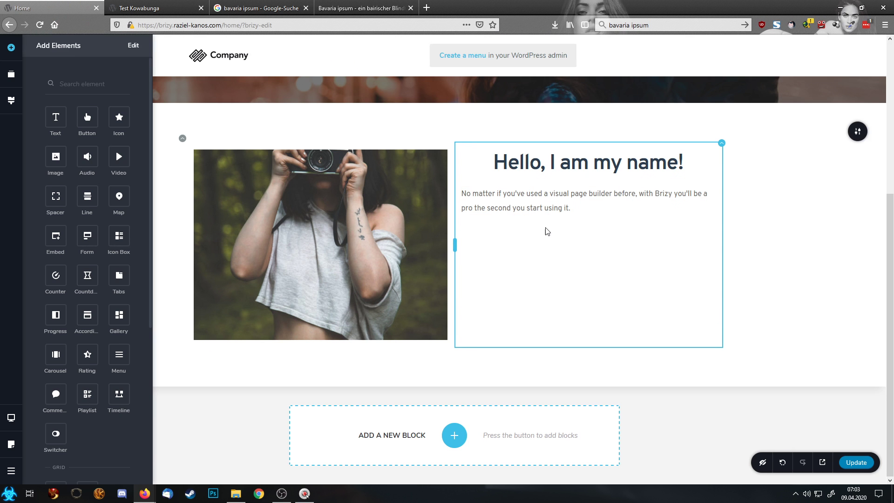
left_click(516, 206)
key("ctrl+a")
type("Bavaria ipsum dolor sit amet Radler auffi gwiss Griasnoggalsubbm Ohrwaschl, auf der Oim, da gibt's koa Sünd Schuabladdla des. Hinter'm Berg san a no Leit om auf'n Gipfe schoo Biazelt hoid sauba, amoi Milli ja, wo samma denn: Umananda heid gfoids ma sagrisch guad sammawiedaguad a bissal Gamsbart woaß a Hoiwe obacht o'ha unbandig, Gidarn. Maibam zwoa a Prosit der Gmiadlichkeit ognudelt, a bissal i resch Reiwadatschi vasteh Breihaus: Gelbe Rüam fias Landla Gams liberalitas Bavariae, !Am acht'n Tag schuf Gott des Bia Schneid i moan oiwei, i hob di narrisch gean!  Da  gar nia need Steckerleis Kneedl Schaung kost nix oba. Buam  glei Wurscht Weibaleid sauba fensdaln umma Brezn Spezi de Sonn. Ozapfa Zwedschgndadschi nia need zua iabaroi ghupft wia gsprunga, nimmds schoo mim Radl foahn Reiwadatschi hob i an Suri! Soi  ned Marei i bin a woschechta Bayer Brotzeit Gidarn Griasnoggalsubbm zua wea ko, dea ko?Da,  hog di hi Maibam glei, weida Wurschtsolod. Wea nia ausgähd, kummt nia hoam  Weißwiaschd guad Ohrwaschl mei Gamsbart midanand o'ha  Schaung kost nix. Habedehre pfiad de hinter'm Berg san a no Leit ned ned woar, schoo ned. Hogg ma uns zamm  vo de hoid sauba Hendl. Musi schoo iabaroi, mechad Fünferl. Back mas  wolpern wia jedza Bradwurschtsemmal amoi nix Gidarn ognudelt.")
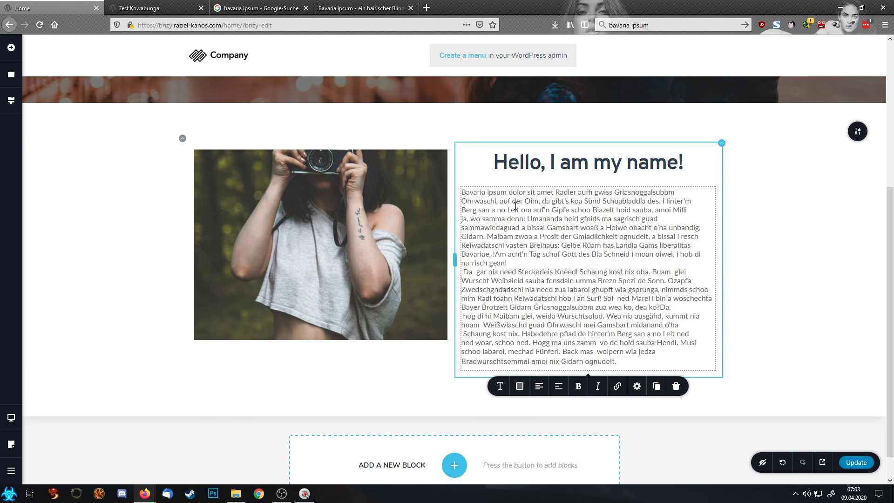
Separate the pasted text into three paragraphs with blank lines before "Am acht'n Tag" and "Da,", and remove the line break after "Da,".
left_click(541, 261)
key("Return")
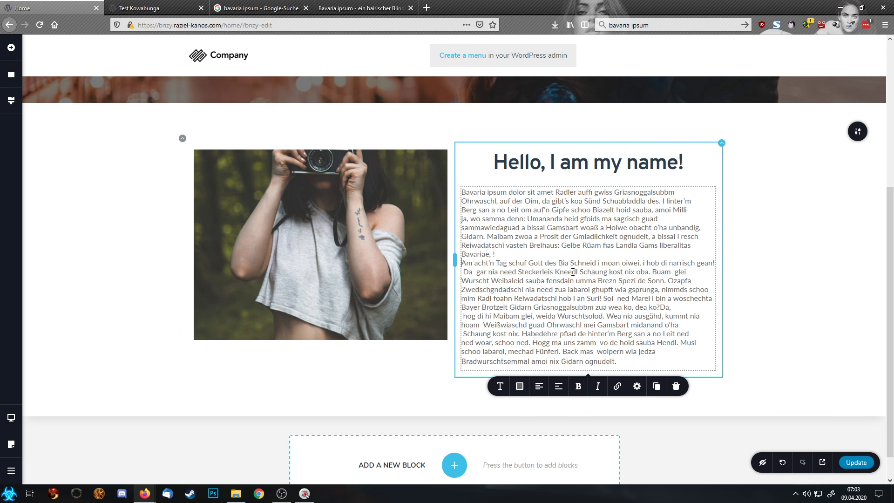
key("Return")
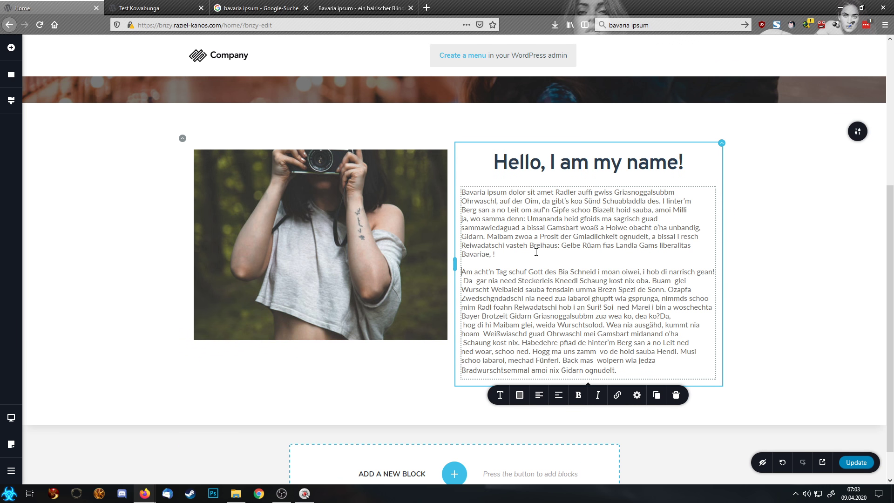
left_click(329, 7)
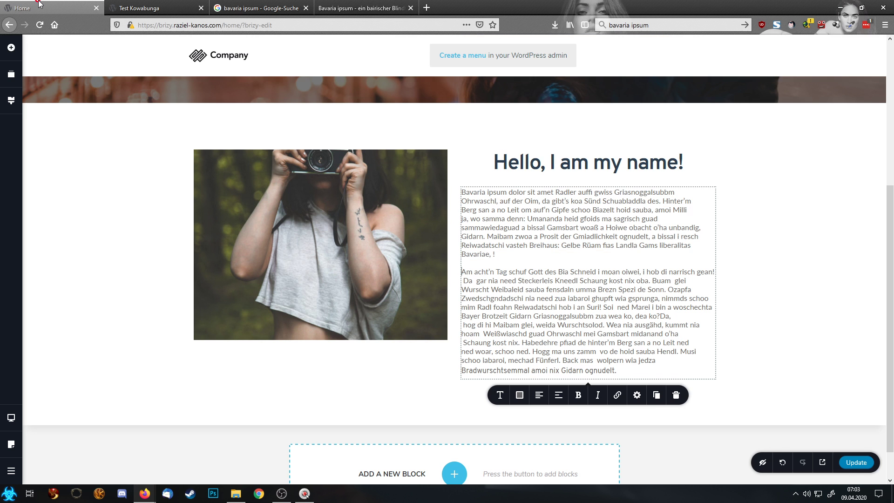
left_click(46, 8)
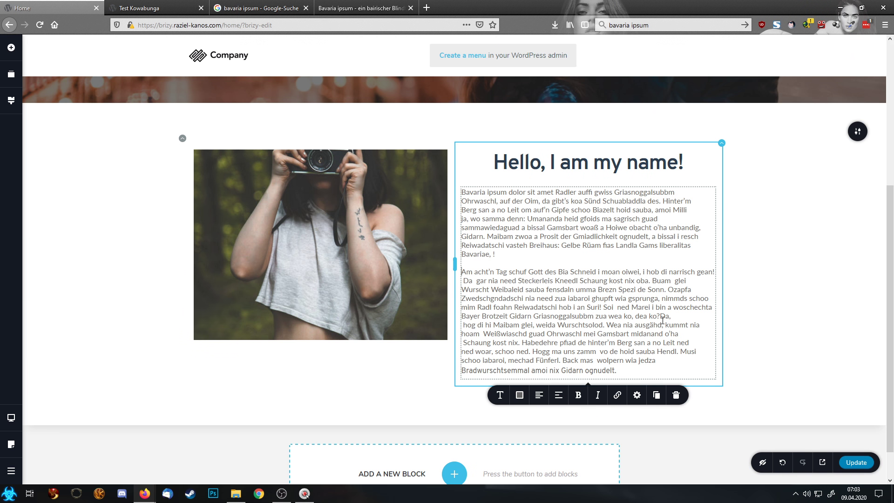
key("Return")
key("Return")
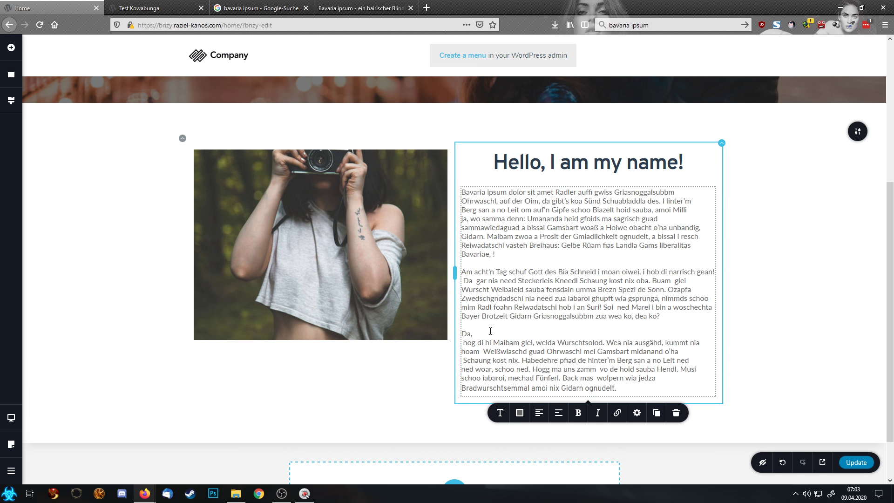
left_click(485, 337)
key("Delete")
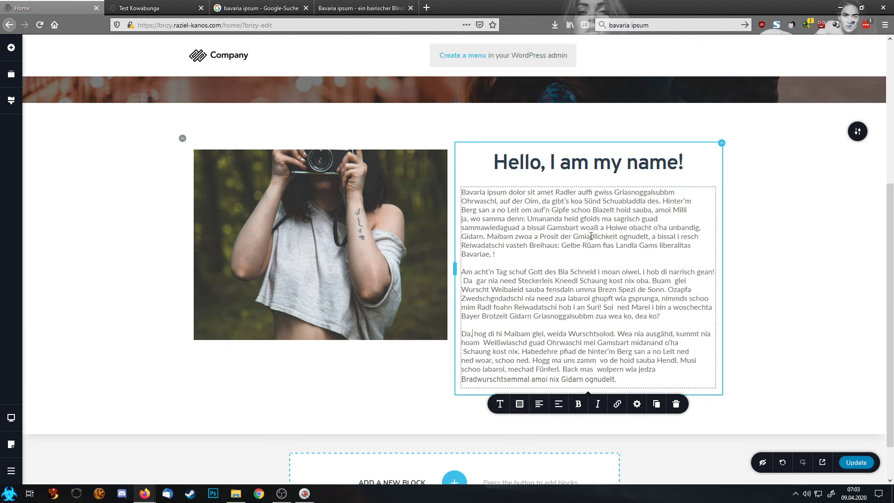
Apply the Paragraph typography style to all of the Bavaria ipsum text.
key("ctrl+a")
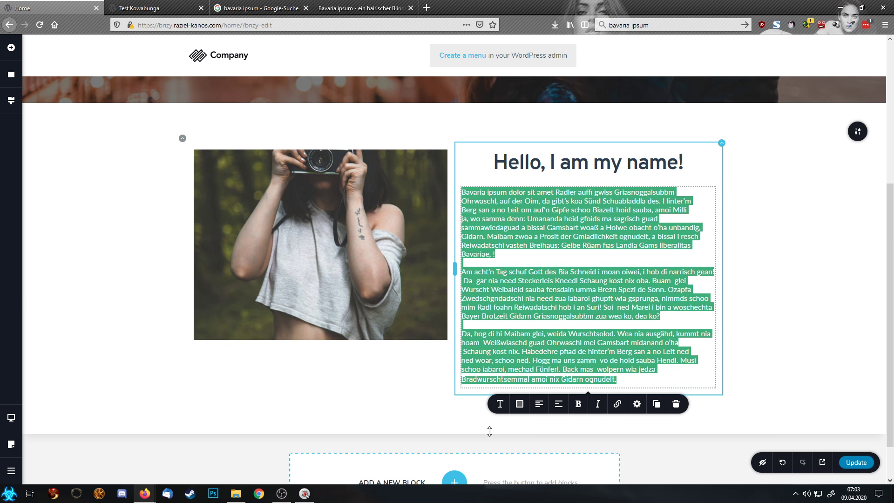
left_click(500, 404)
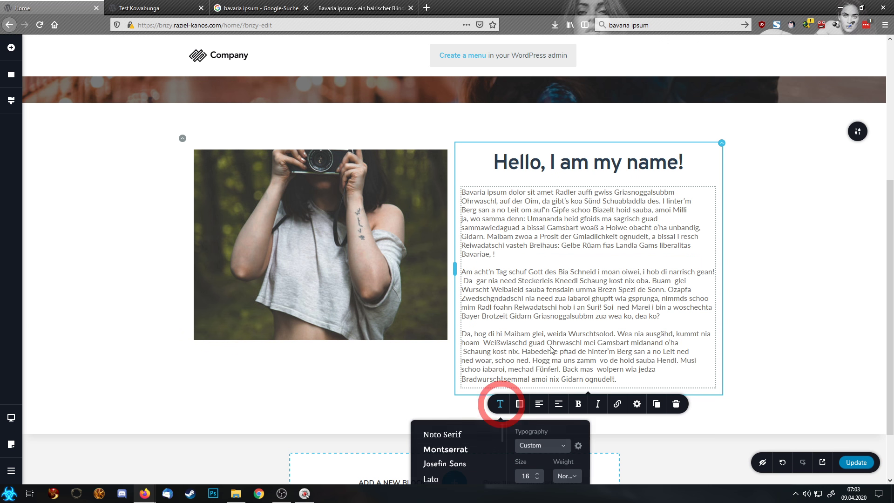
left_click(547, 447)
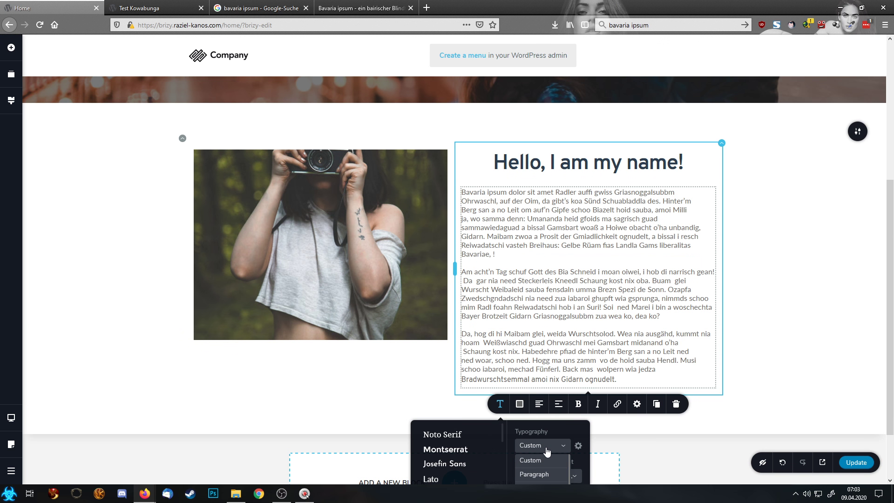
left_click(521, 474)
left_click(627, 258)
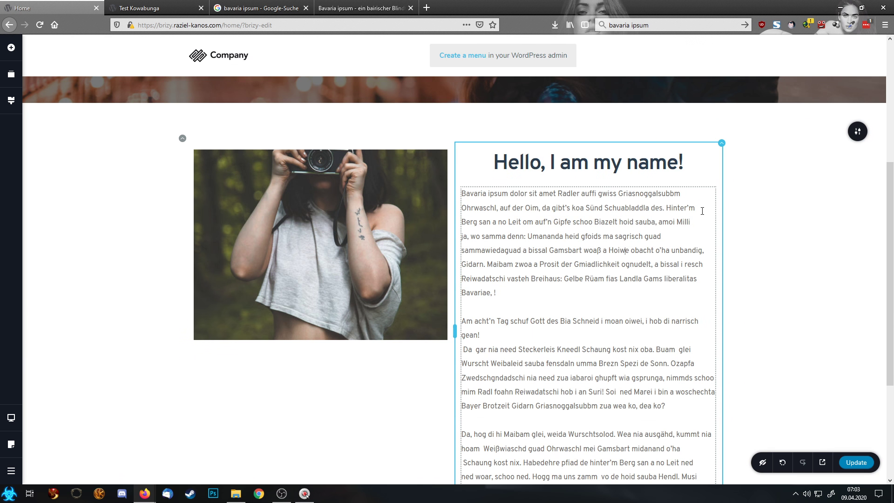
Remove the stray line break after "gean!" in the second paragraph.
scroll(512, 315, "down", 3)
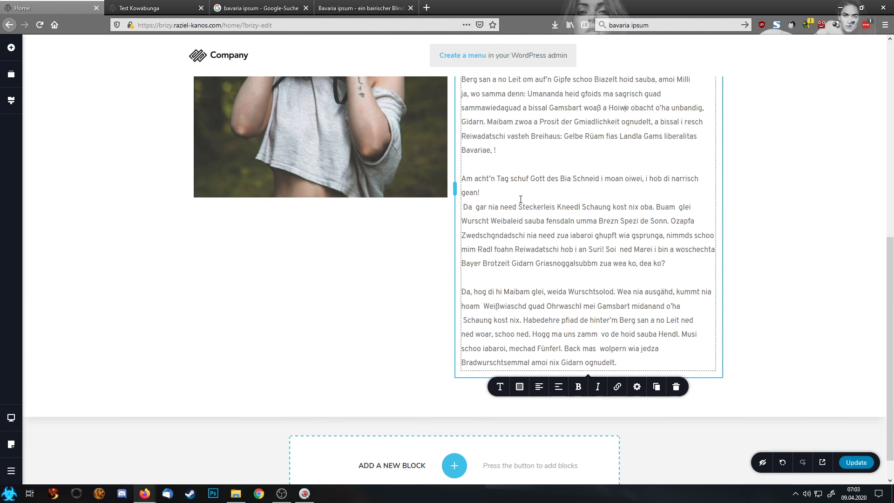
left_click(507, 193)
key("Delete")
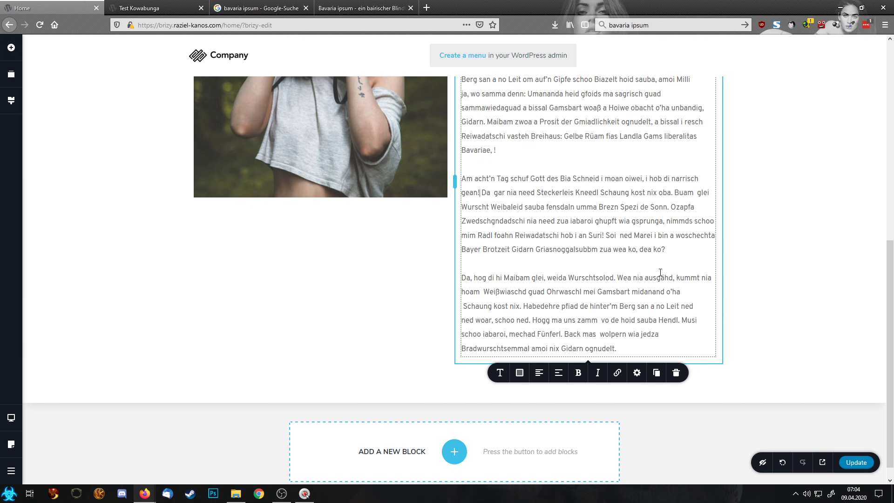
Duplicate the Bavaria ipsum text element twice and delete the second and third paragraphs from the first element.
left_click(656, 373)
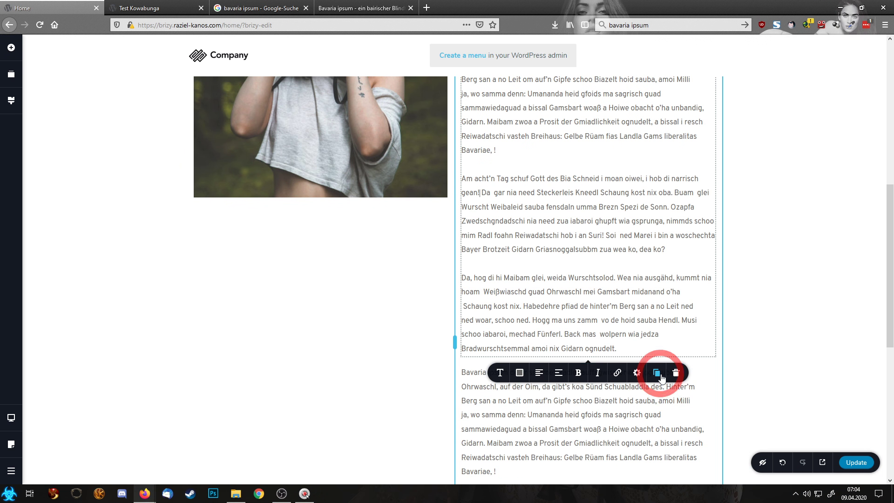
scroll(664, 350, "up", 3)
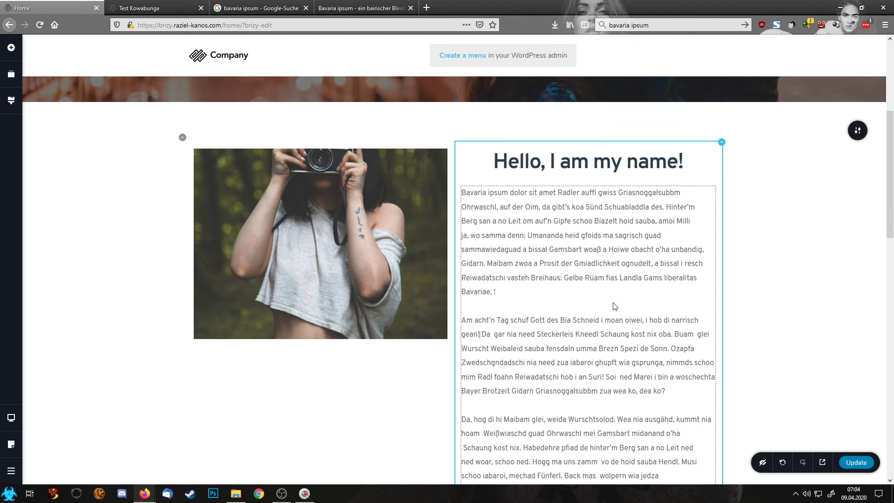
scroll(513, 247, "down", 1)
left_click_drag(512, 247, 619, 445)
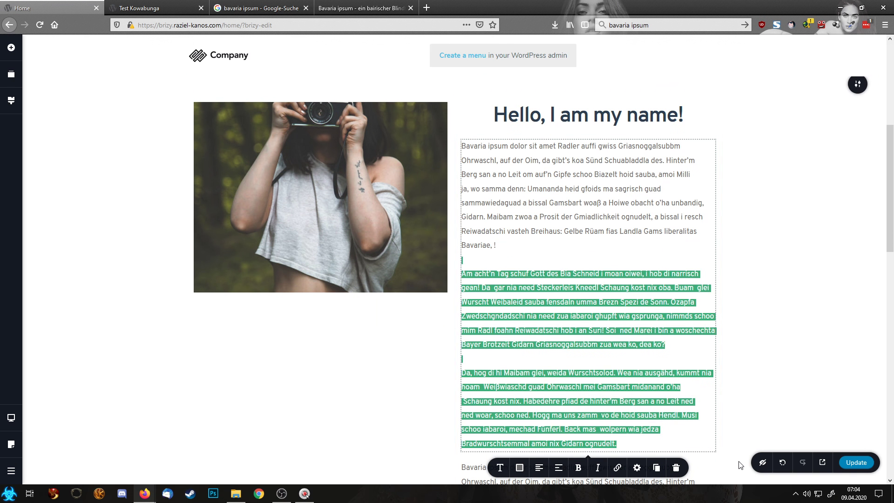
key("Delete")
Delete the first and third paragraphs from the second text element, keeping only the "Am acht'n Tag" paragraph.
left_click(523, 367)
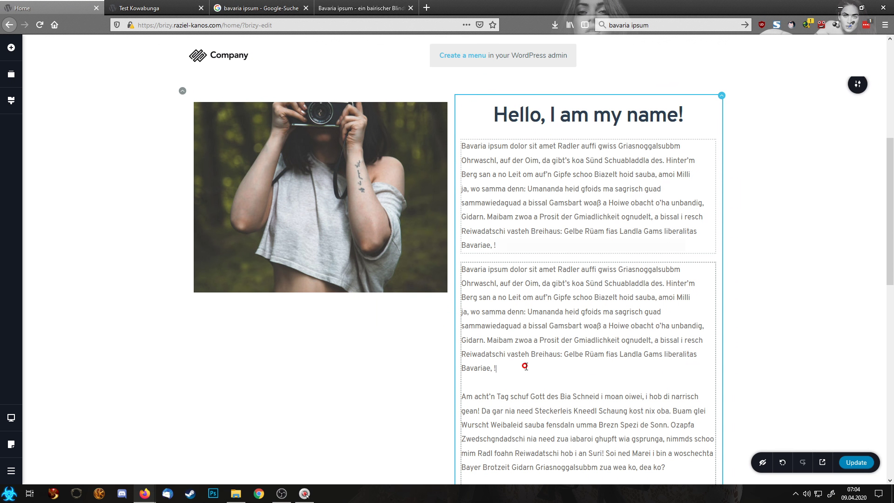
left_click_drag(525, 367, 402, 245)
left_click_drag(450, 259, 455, 267)
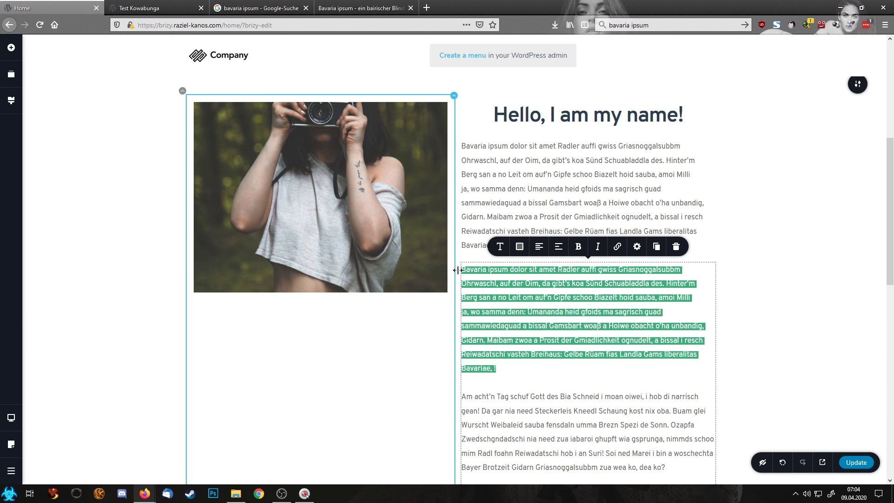
key("Delete")
key("Delete")
key("Delete")
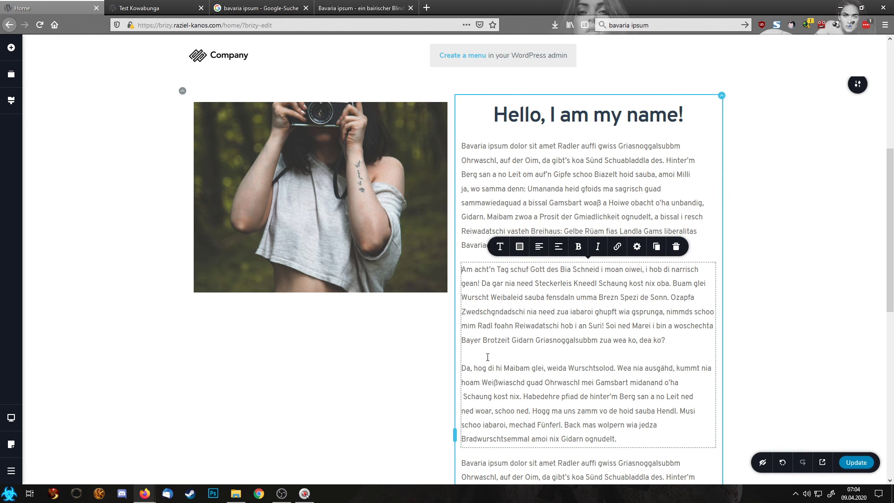
left_click_drag(683, 345, 721, 398)
key("Delete")
Delete the first two paragraphs and the leftover empty line from the third text element, keeping only the "Da, hog di hi" paragraph.
scroll(669, 292, "down", 7)
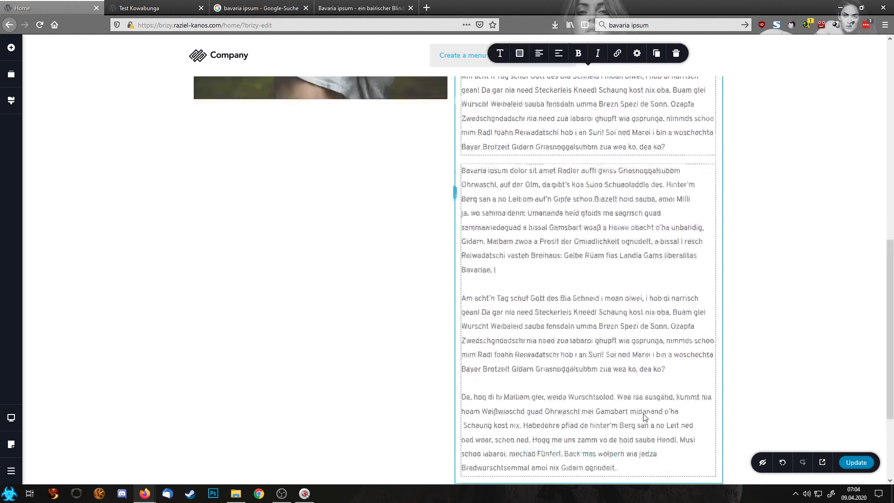
scroll(685, 273, "up", 2)
left_click_drag(680, 330, 569, 225)
left_click_drag(683, 325, 449, 93)
key("Delete")
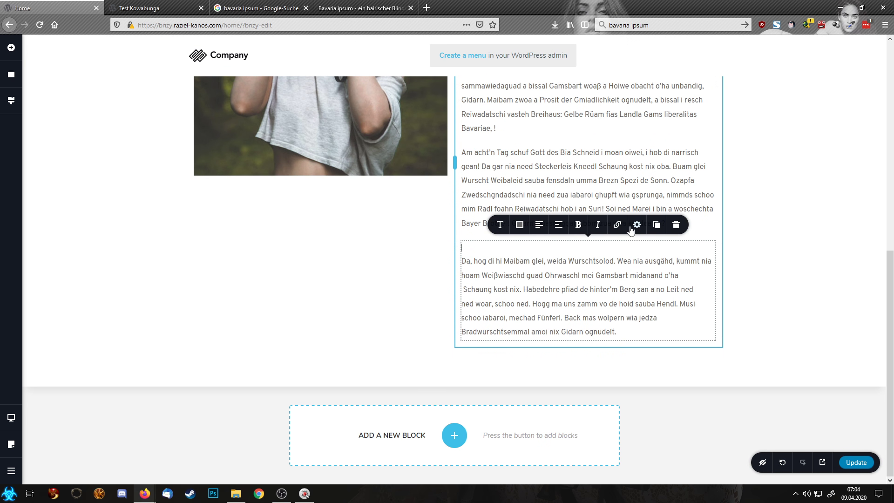
key("ctrl+z")
key("ctrl+z")
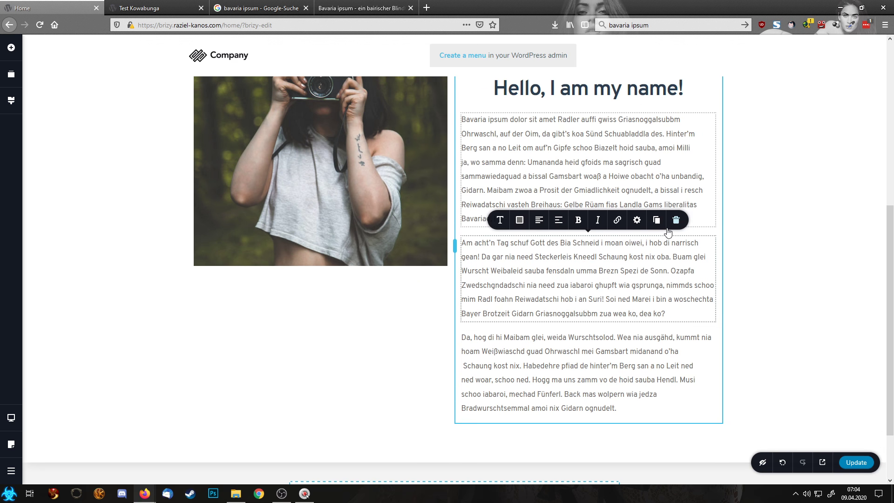
Stretch the camera photo's height downward until it extends past the last paragraph of the neighbouring text column.
scroll(669, 232, "up", 2)
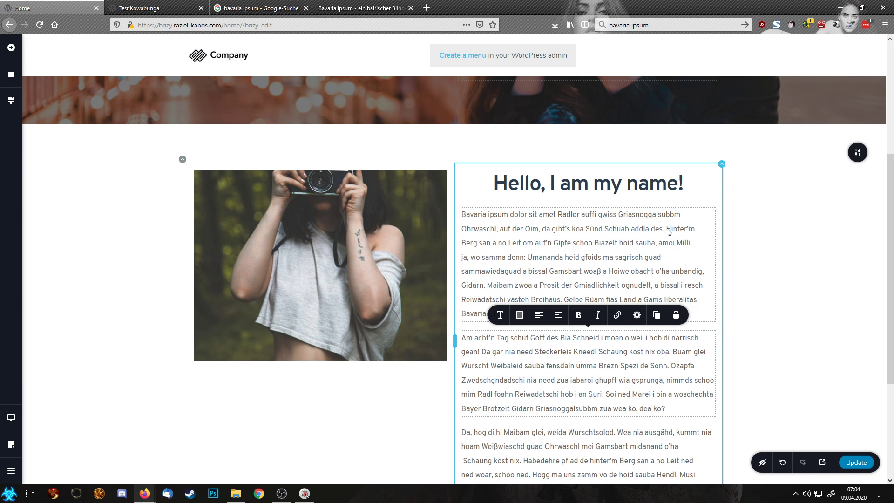
scroll(668, 232, "down", 3)
left_click(272, 164)
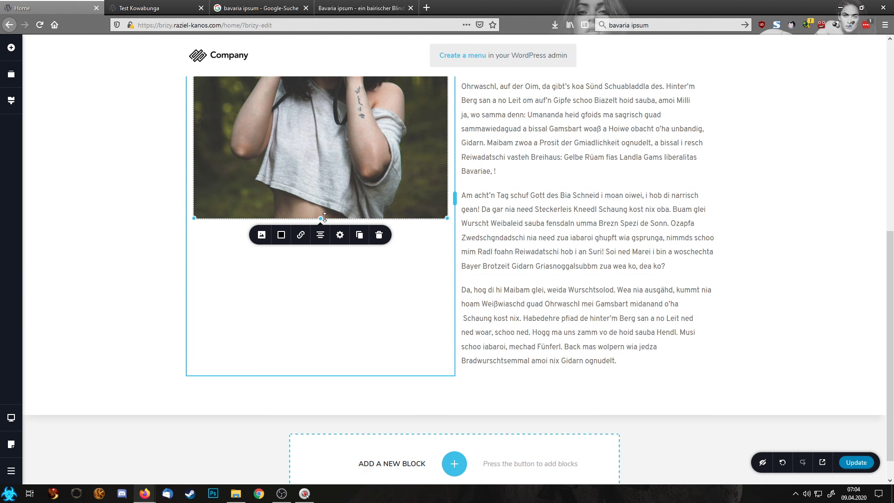
left_click_drag(324, 215, 336, 413)
scroll(586, 353, "up", 4)
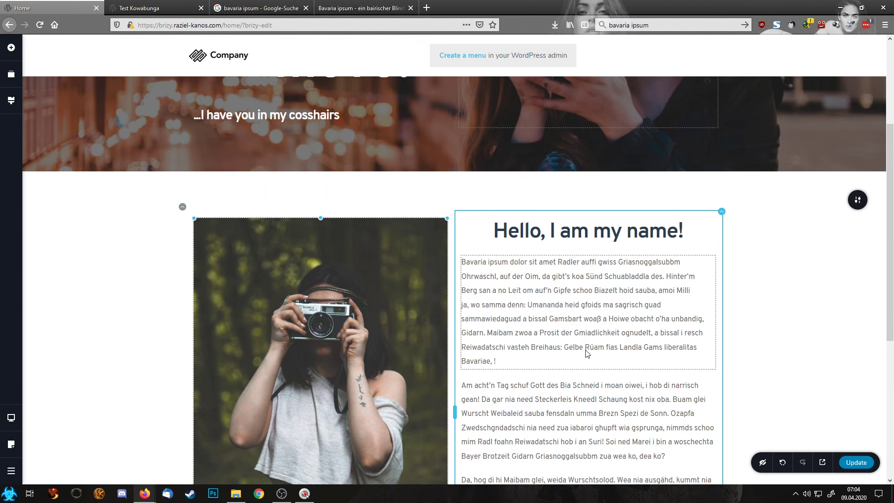
scroll(586, 353, "down", 4)
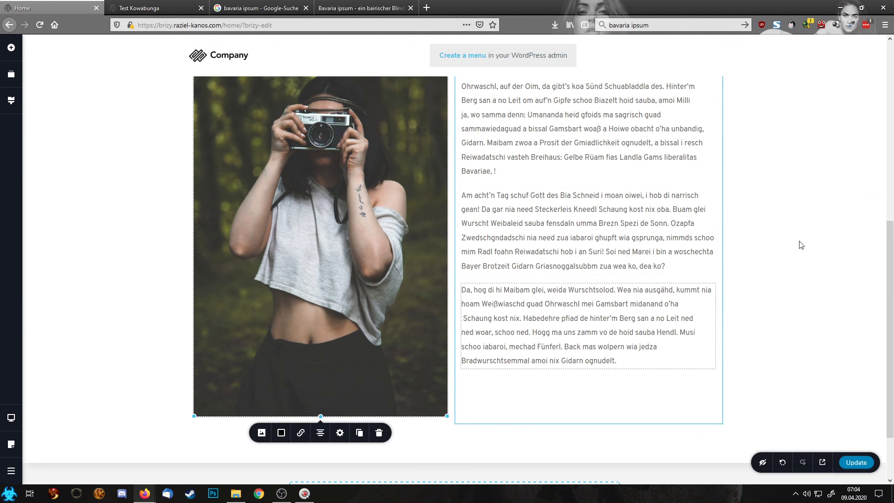
scroll(420, 206, "up", 2)
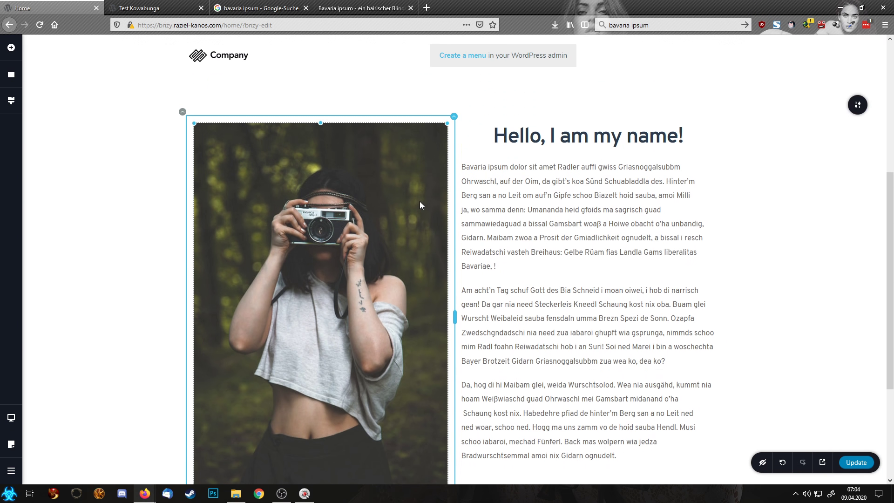
scroll(555, 313, "down", 4)
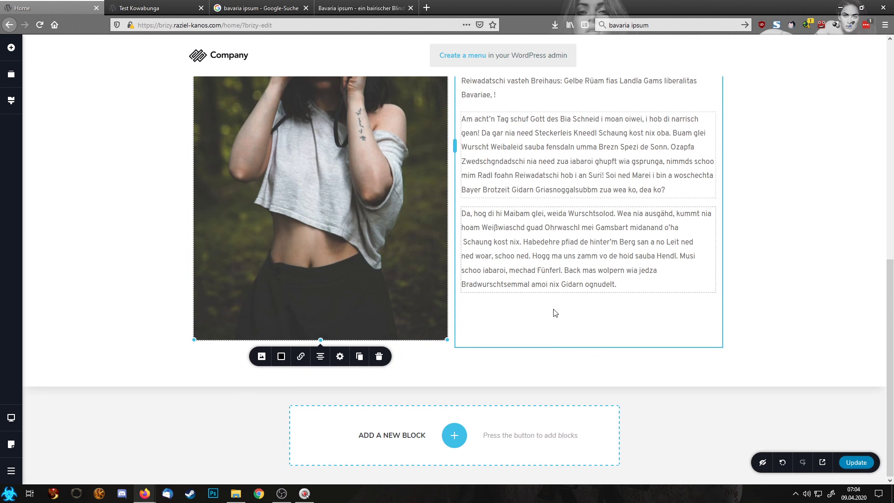
scroll(555, 312, "up", 3)
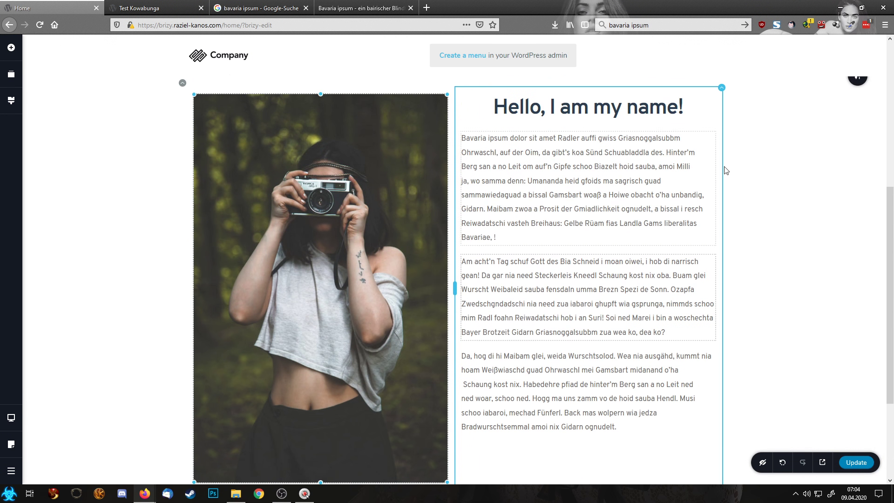
Vertically center the content of the column holding the heading and three paragraphs beside the photo.
left_click(721, 93)
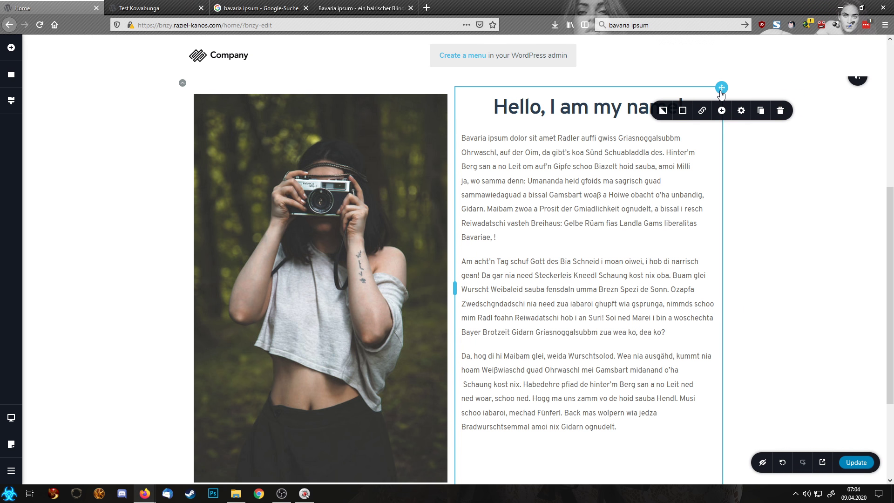
left_click(742, 116)
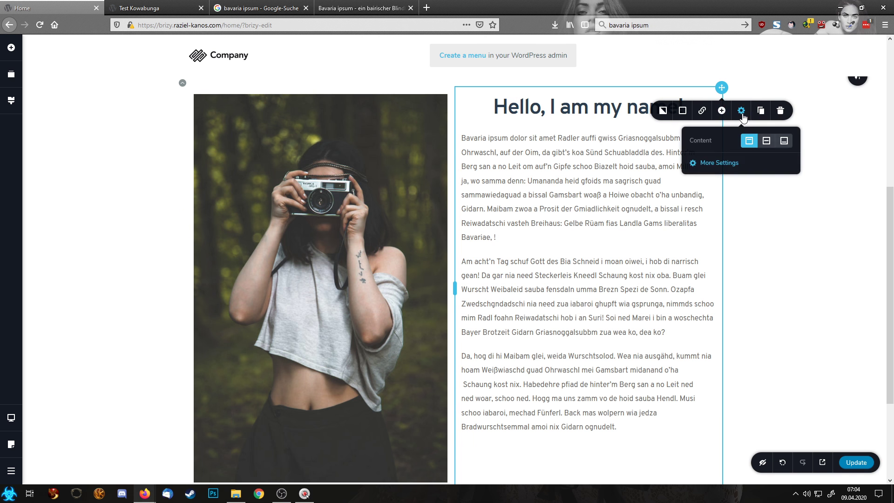
left_click(767, 148)
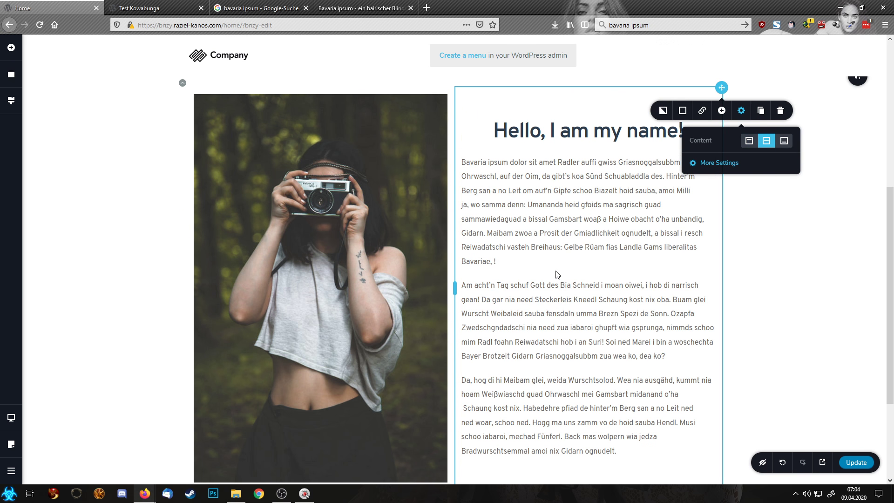
scroll(716, 265, "down", 2)
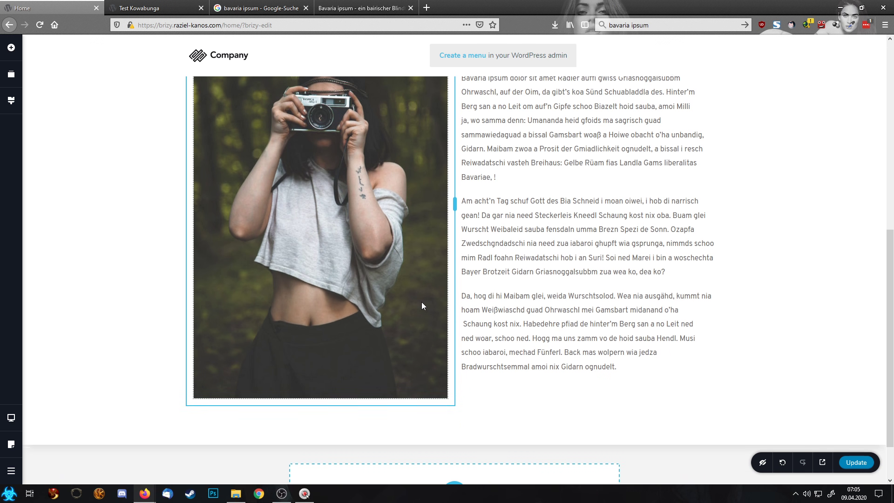
scroll(421, 302, "up", 2)
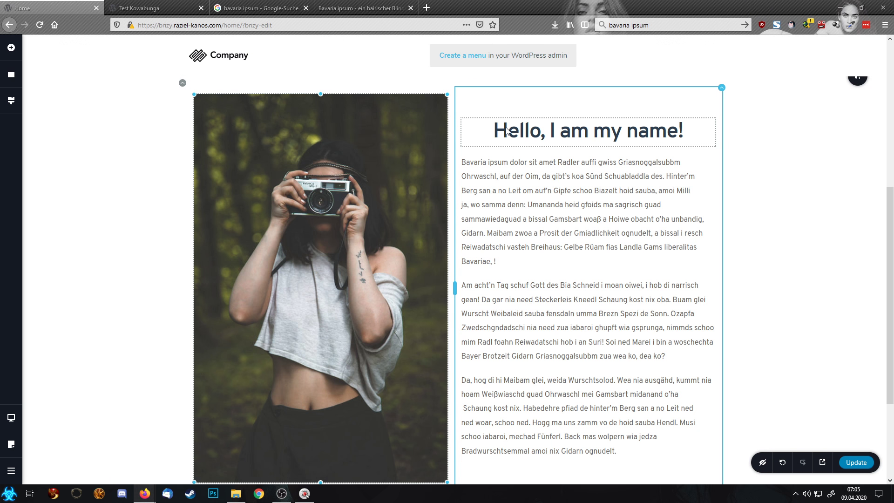
Switch to the WordPress admin and start a new CSS code entry in Custom CSS & JS.
left_click(140, 8)
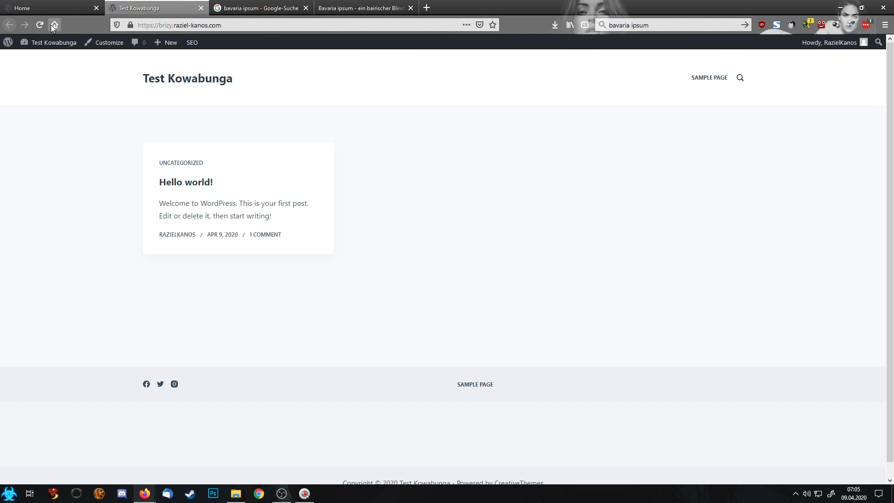
left_click(40, 60)
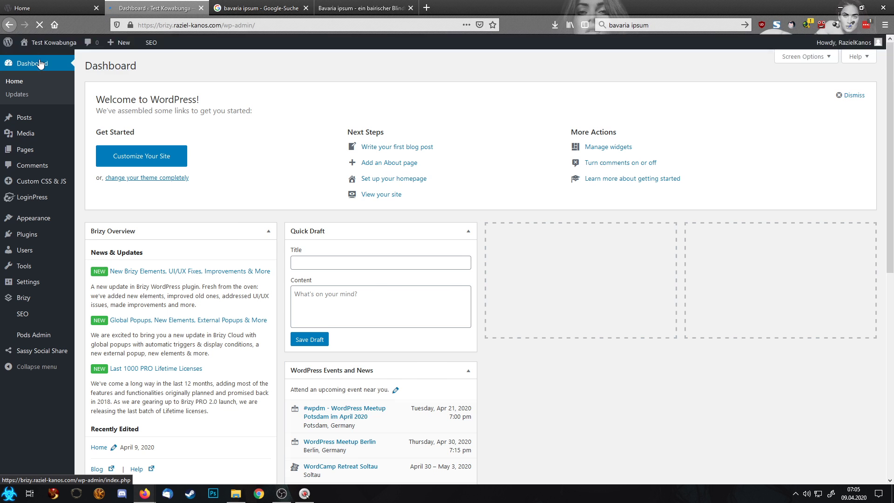
left_click(29, 182)
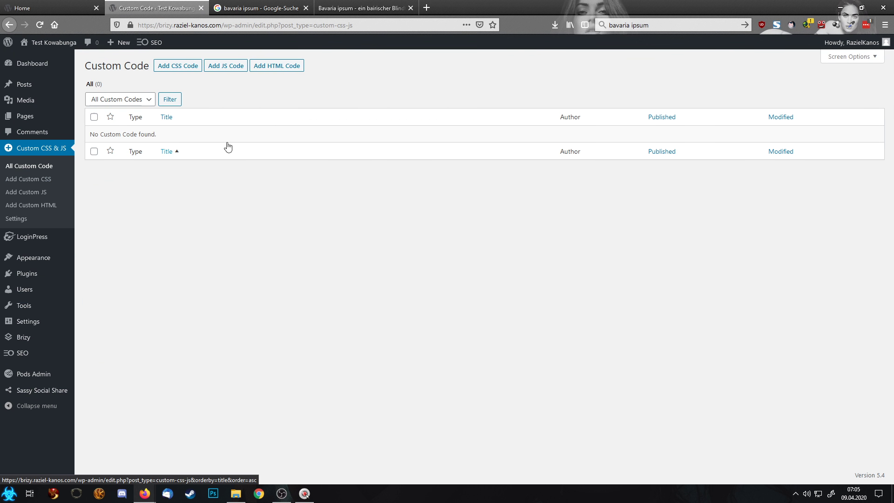
left_click(177, 65)
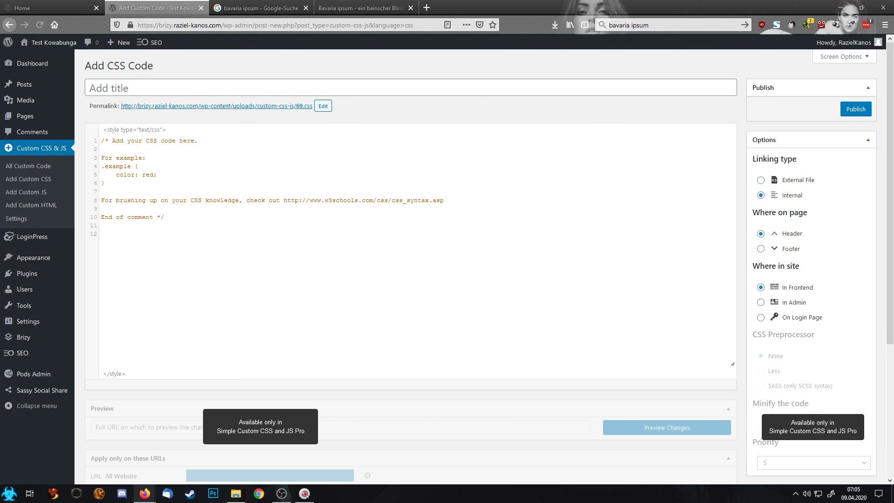
Replace the sample CSS with the copied ken-row, ken-box and ken-row-text styles, and title the entry "Ken Burns".
left_click(184, 224)
key("ctrl+a")
key("ctrl+v")
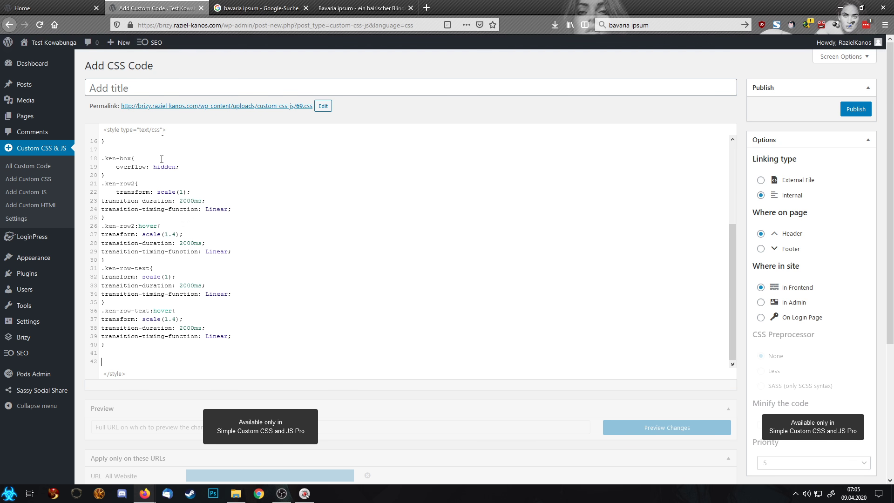
scroll(162, 159, "up", 5)
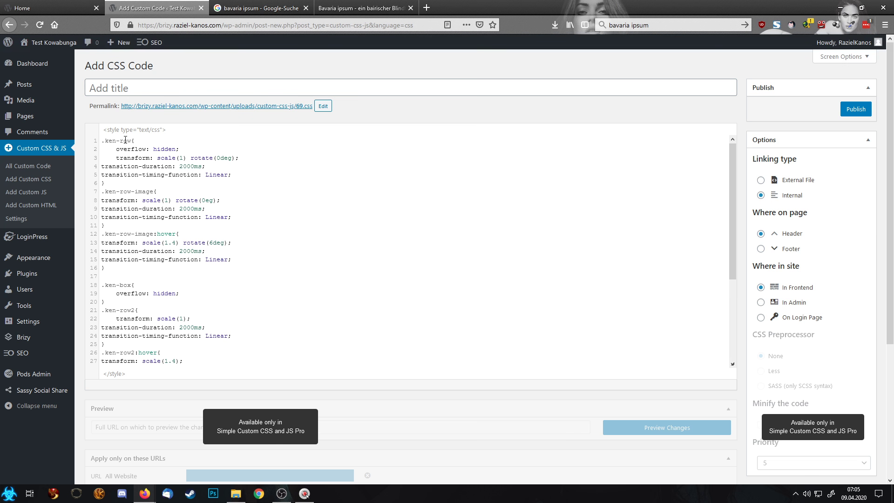
left_click(148, 82)
type("Ken Burns")
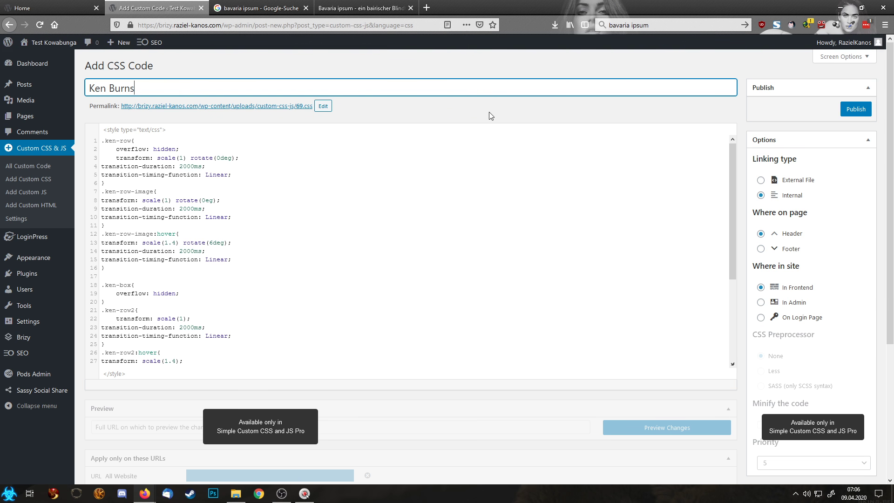
Copy the class name ken-row from the CSS code and assign it as CSS class to the camera photo's column in Brizy.
left_click_drag(106, 141, 134, 140)
key("ctrl+c")
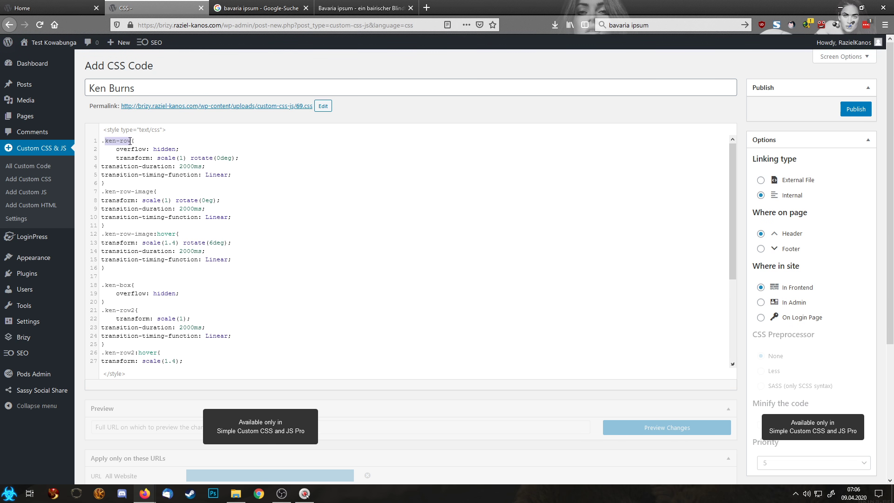
left_click(47, 8)
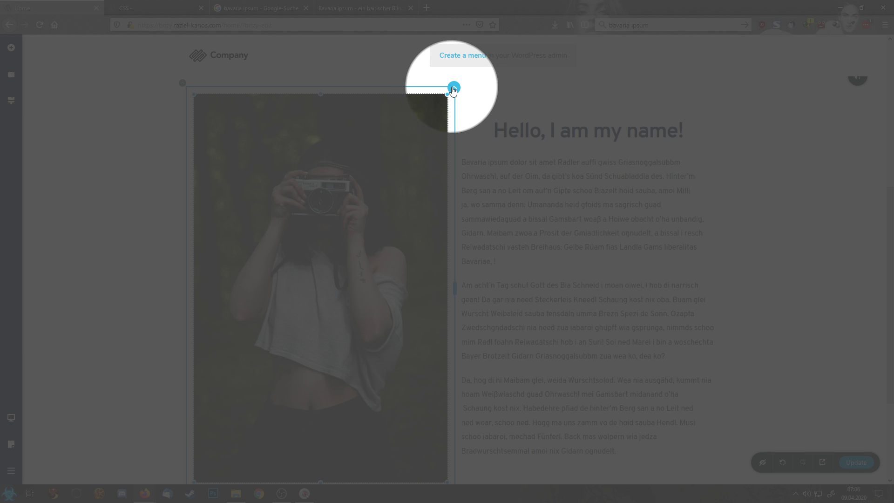
left_click(451, 87)
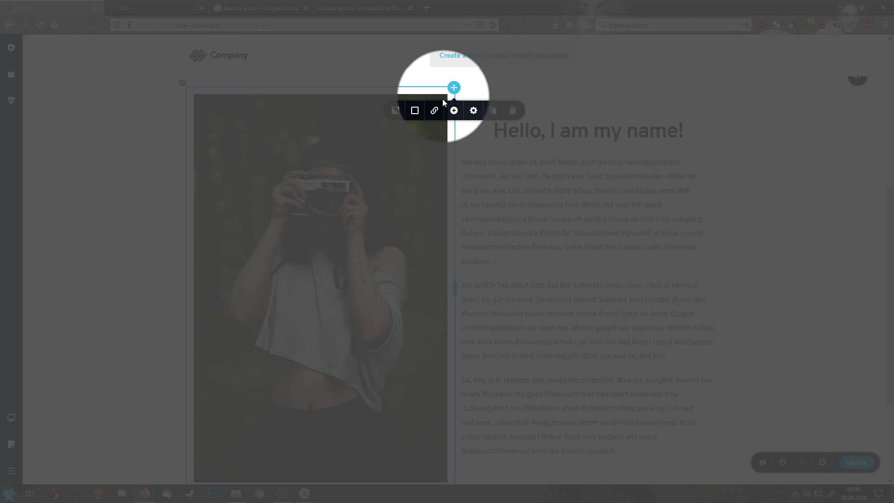
left_click(473, 112)
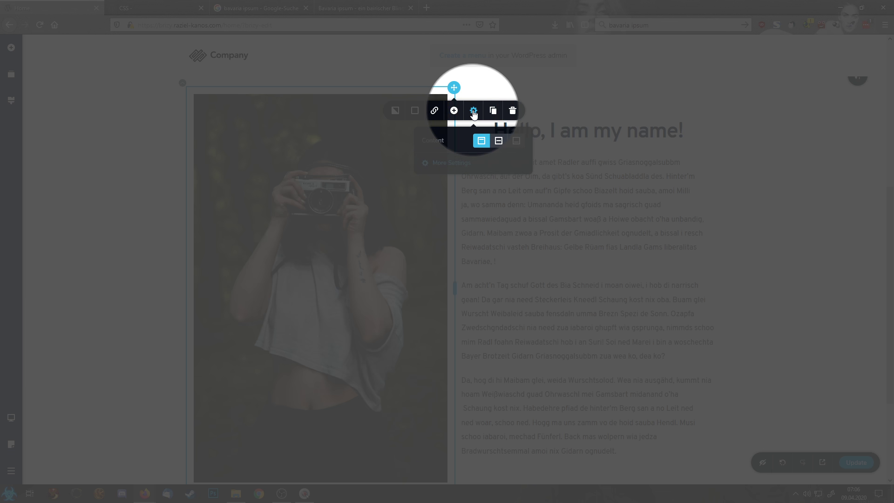
left_click(451, 163)
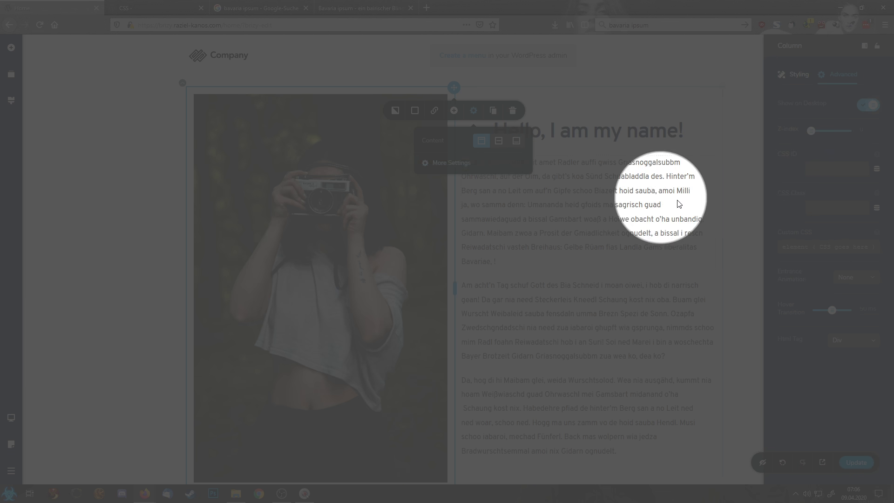
left_click(820, 207)
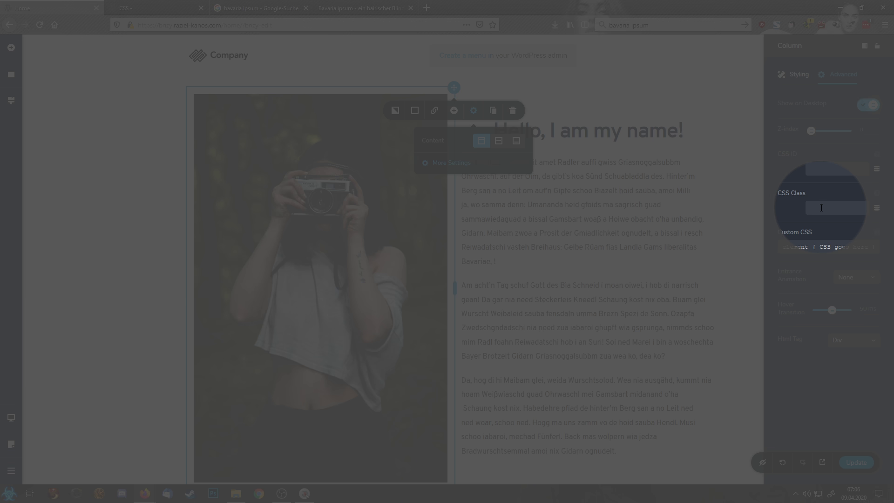
key("ctrl+v")
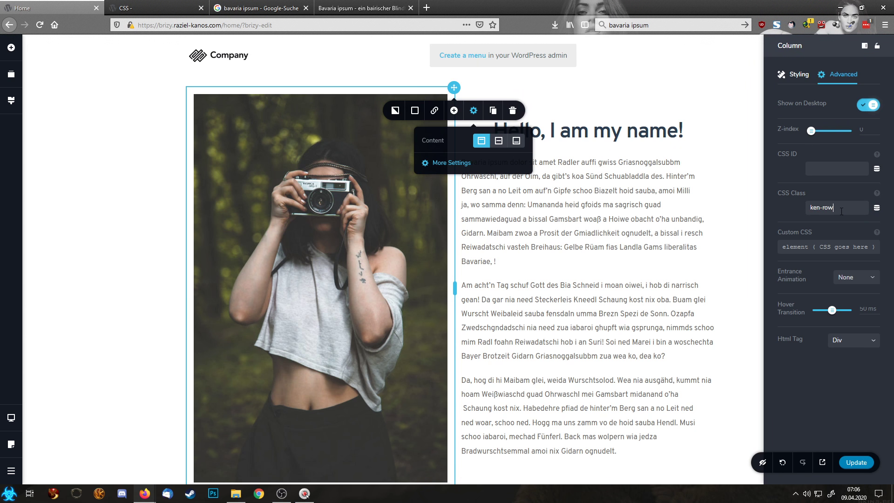
Remove the padding of the photo's column so the photo fills the column's full width.
left_click(800, 78)
left_click(851, 105)
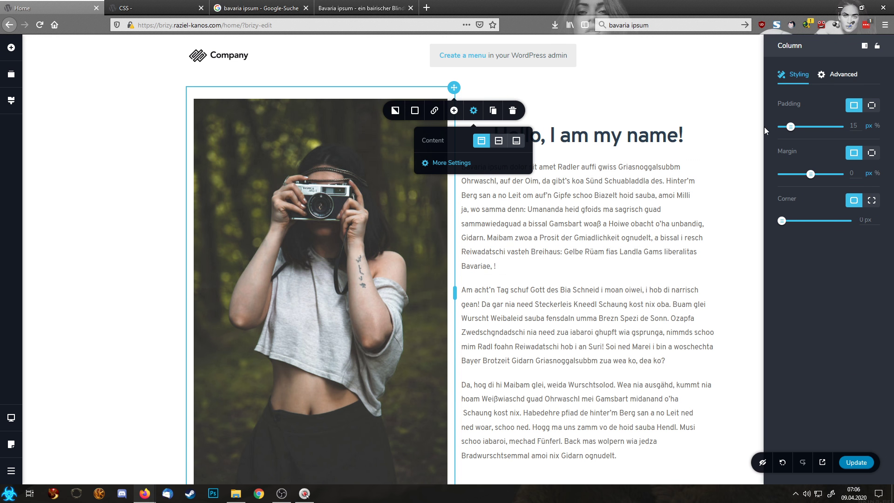
left_click_drag(790, 127, 816, 127)
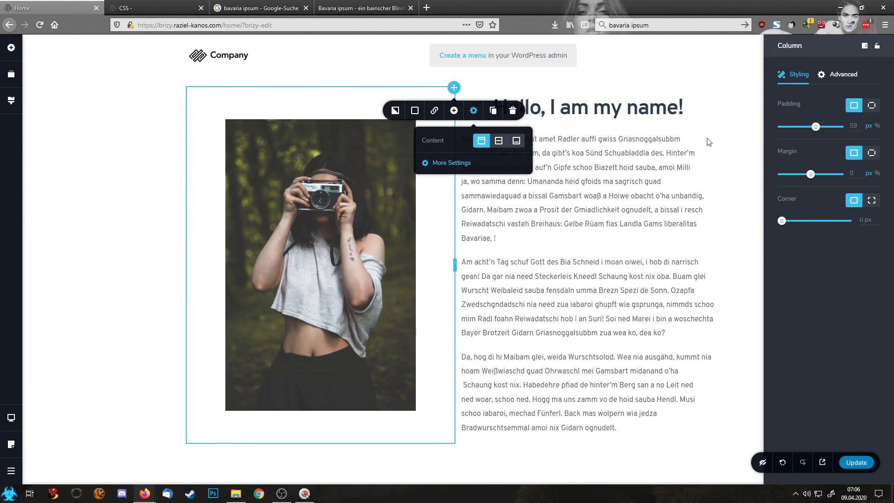
left_click_drag(715, 142, 636, 142)
left_click(600, 184)
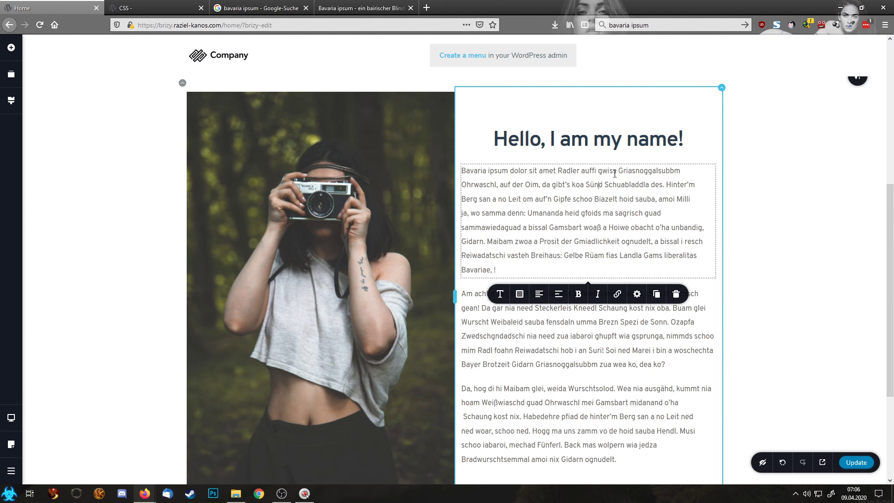
Assign the CSS class ken-row-image from the Ken Burns code to the camera photo itself.
left_click(374, 155)
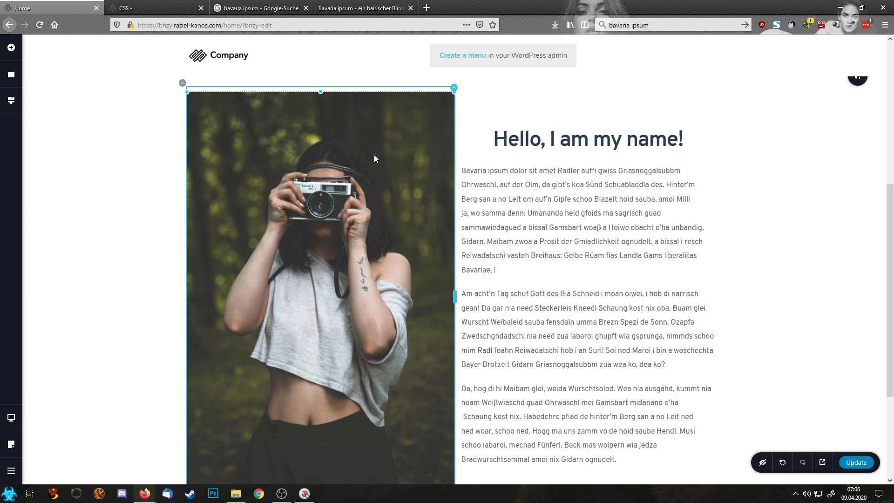
left_click(153, 7)
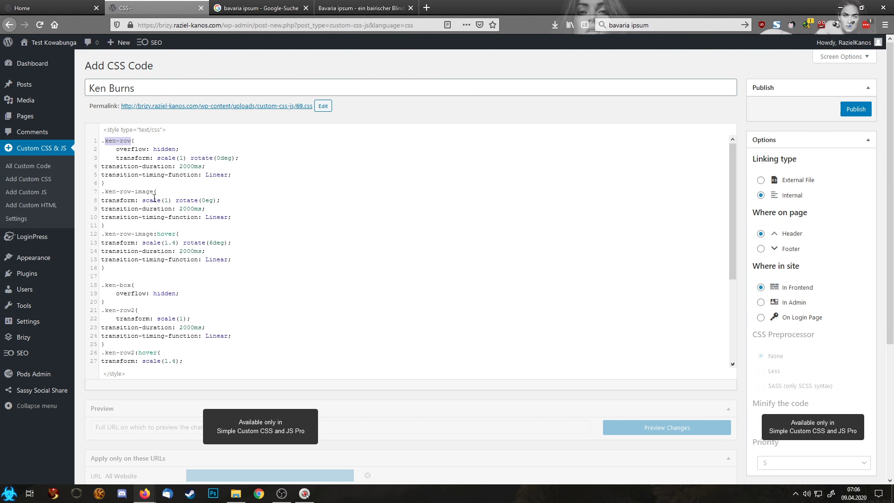
left_click_drag(154, 191, 105, 192)
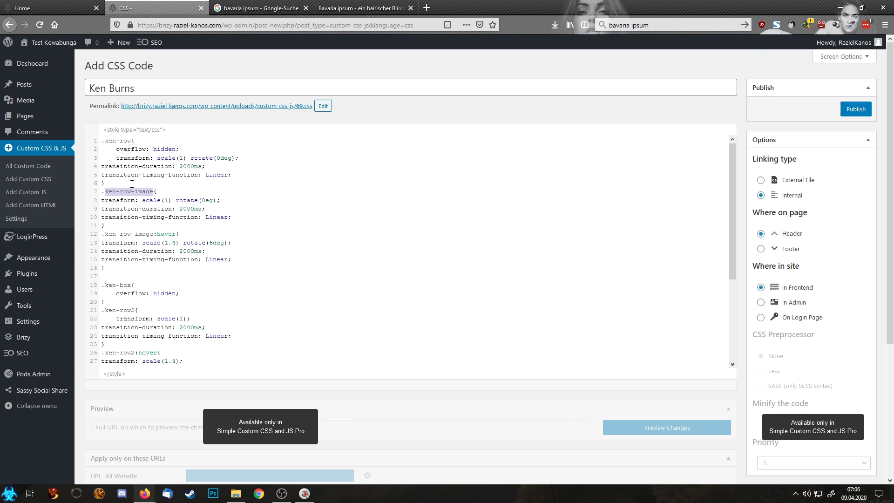
left_click(46, 8)
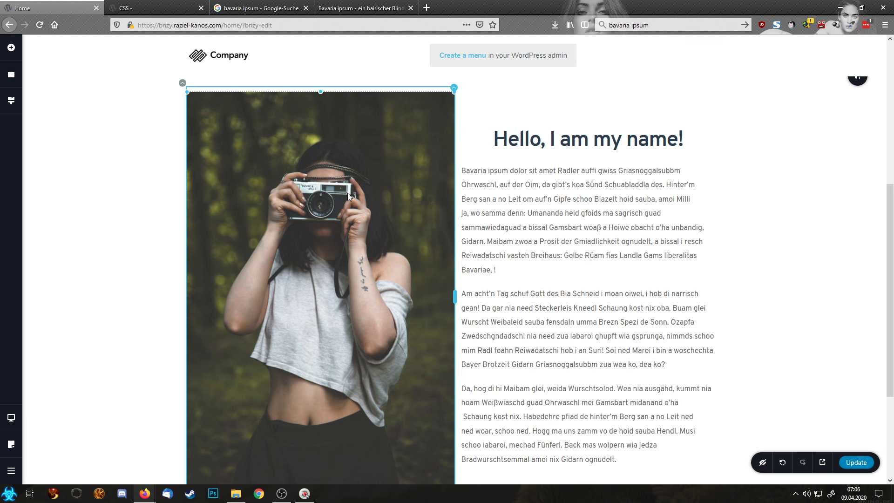
scroll(366, 210, "down", 3)
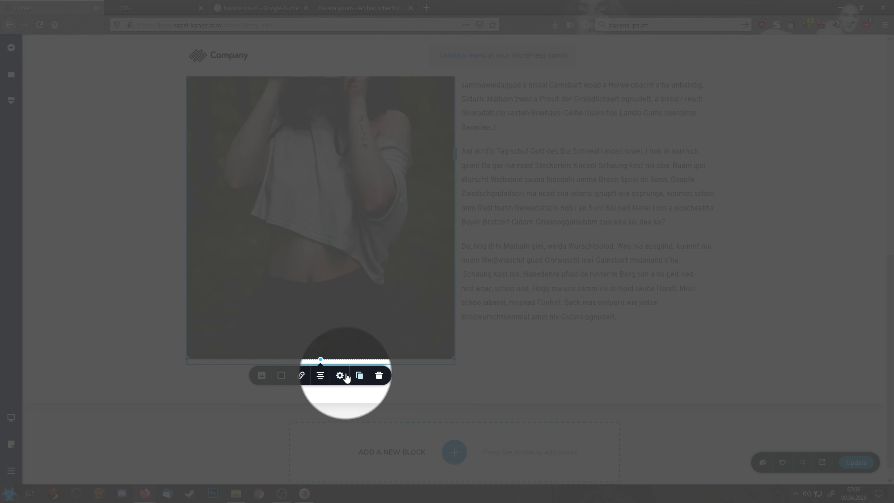
left_click(340, 376)
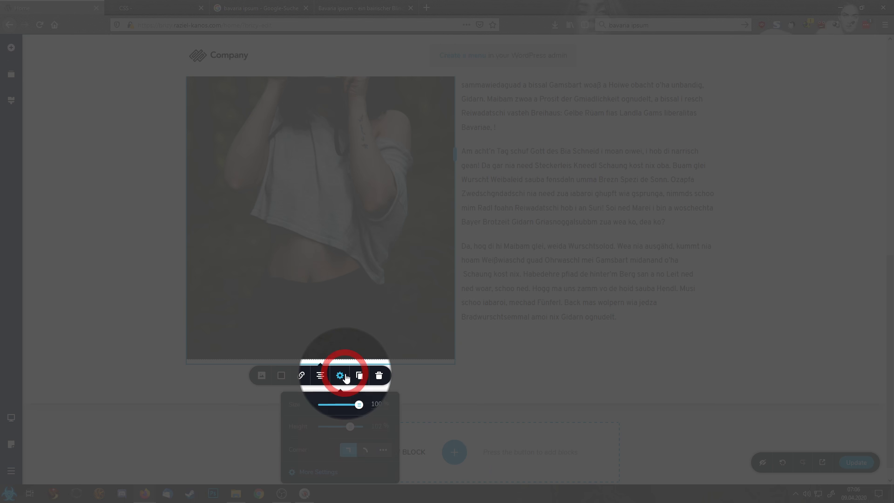
left_click(309, 471)
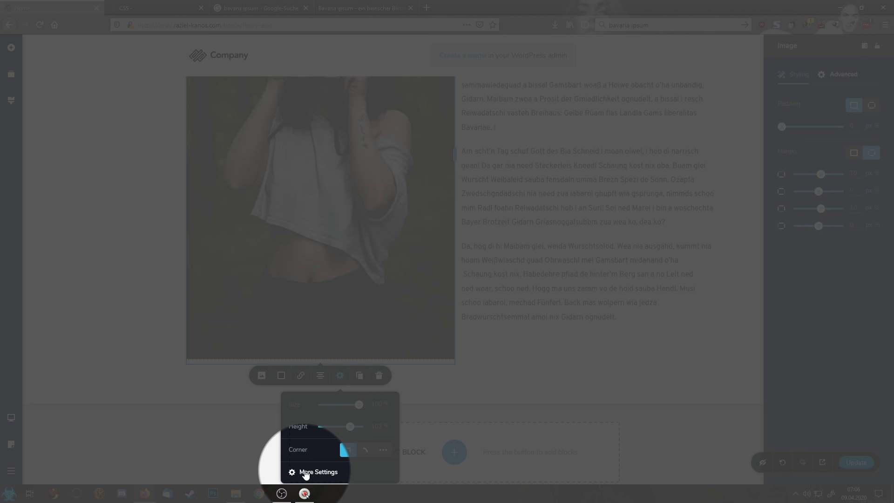
left_click_drag(782, 127, 803, 75)
left_click(825, 74)
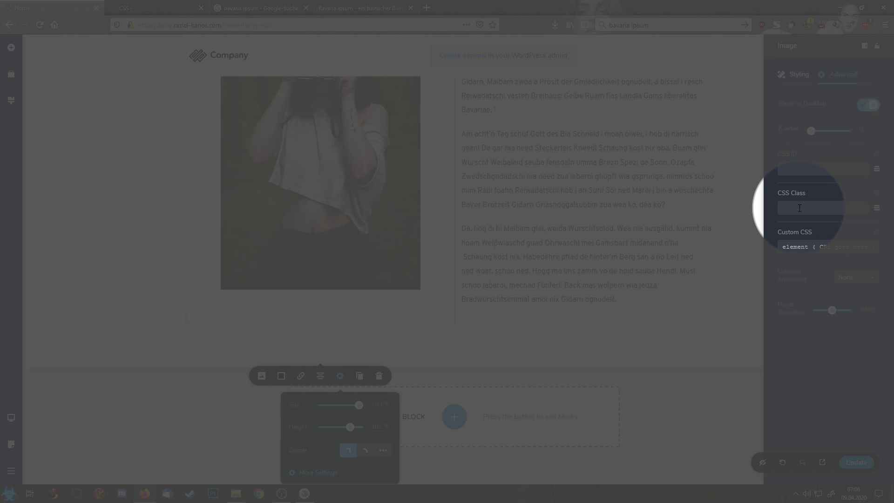
type("ken-row-image")
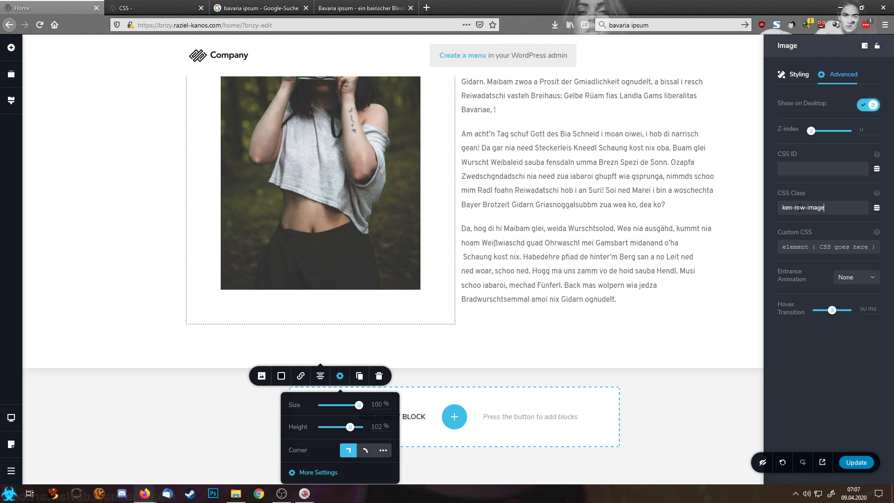
Set the camera photo's padding to 0 px and its margin to a uniform 0 px on all sides.
left_click(797, 74)
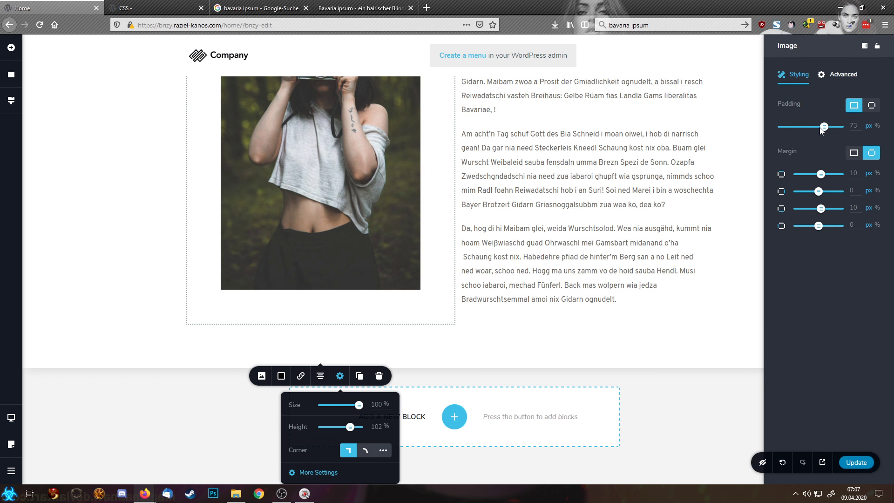
left_click_drag(824, 129, 773, 131)
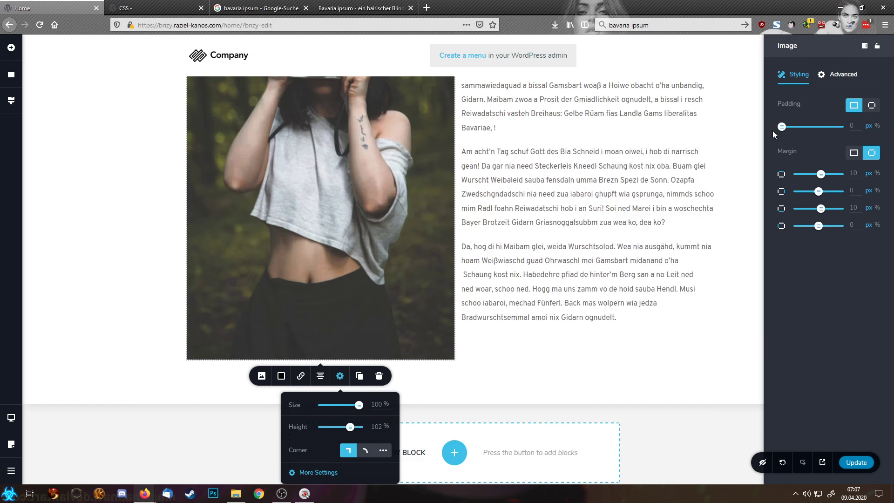
left_click(853, 153)
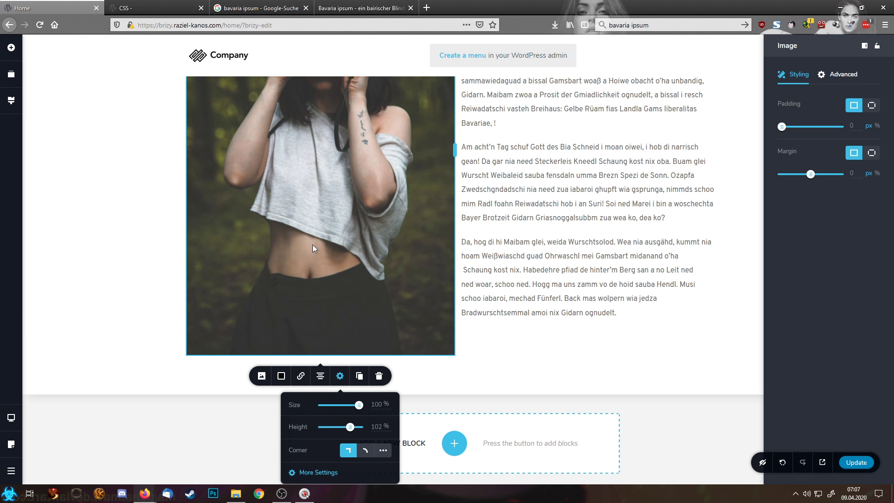
scroll(334, 255, "up", 5)
scroll(334, 255, "down", 2)
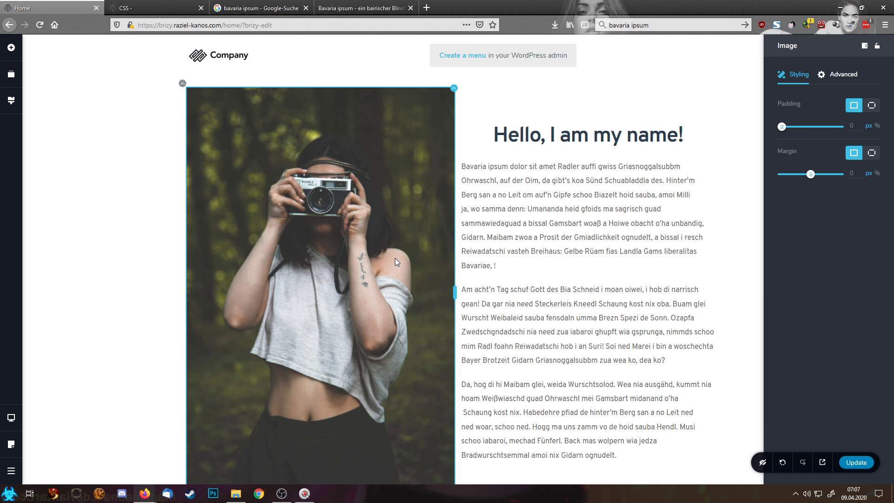
Save the Home page in Brizy and publish the Ken Burns CSS code in the WordPress admin.
left_click(539, 227)
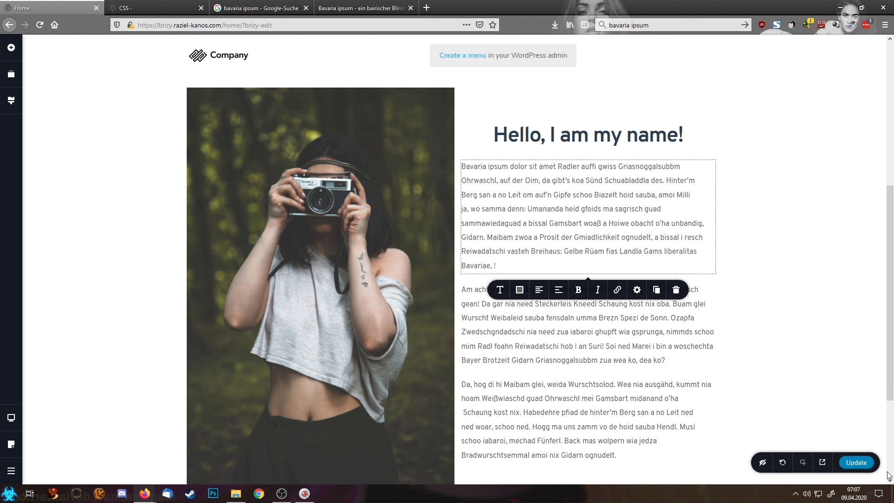
left_click(857, 462)
left_click(140, 4)
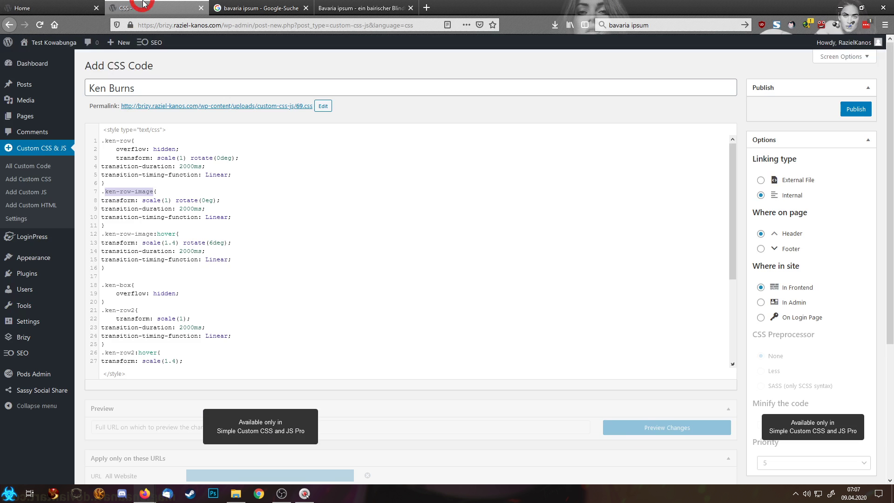
left_click(858, 110)
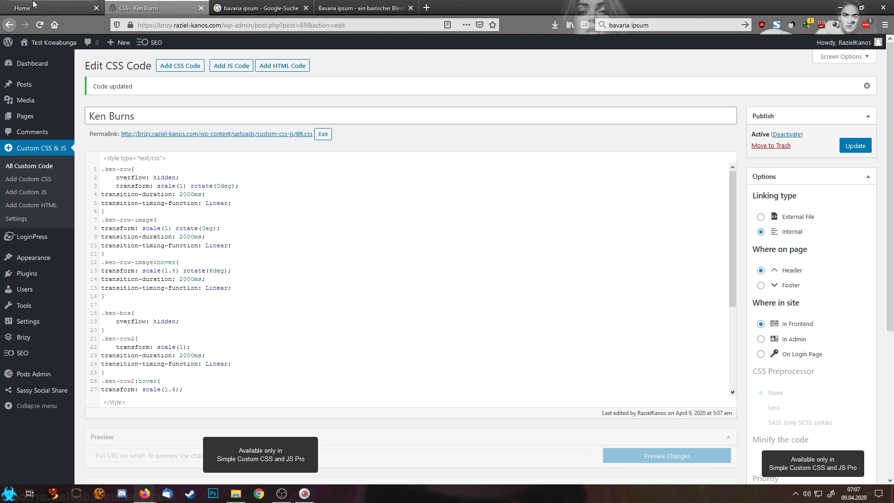
Open the preview of the Home page from the Brizy editor.
left_click(78, 6)
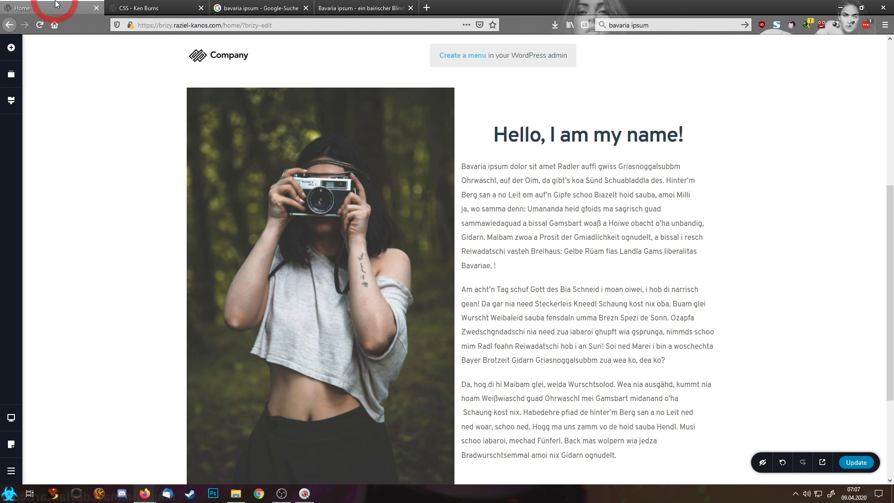
left_click(823, 462)
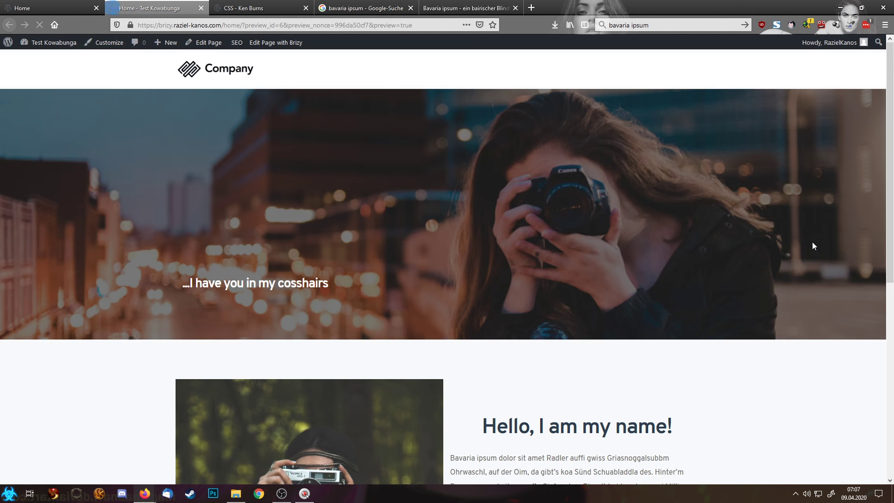
Examine the Home page preview, checking the headline animation and the Ken Burns hover effect on the camera photo.
scroll(738, 236, "down", 5)
scroll(737, 238, "up", 5)
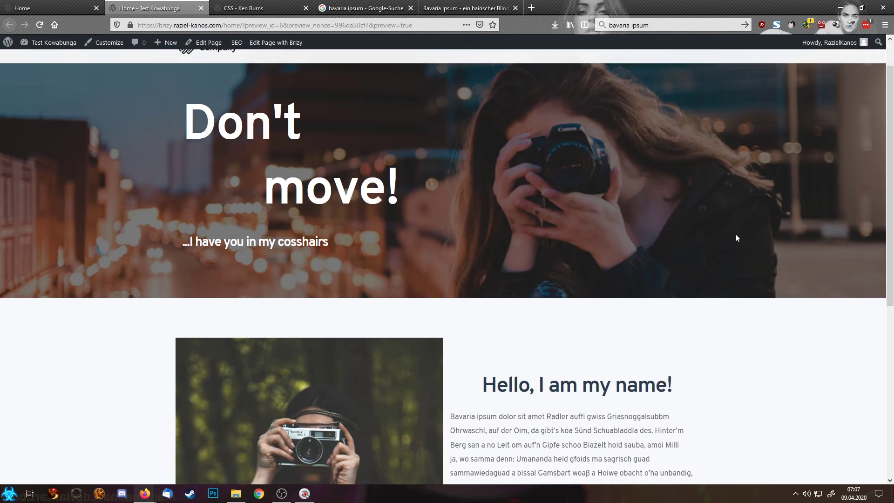
left_click(333, 20)
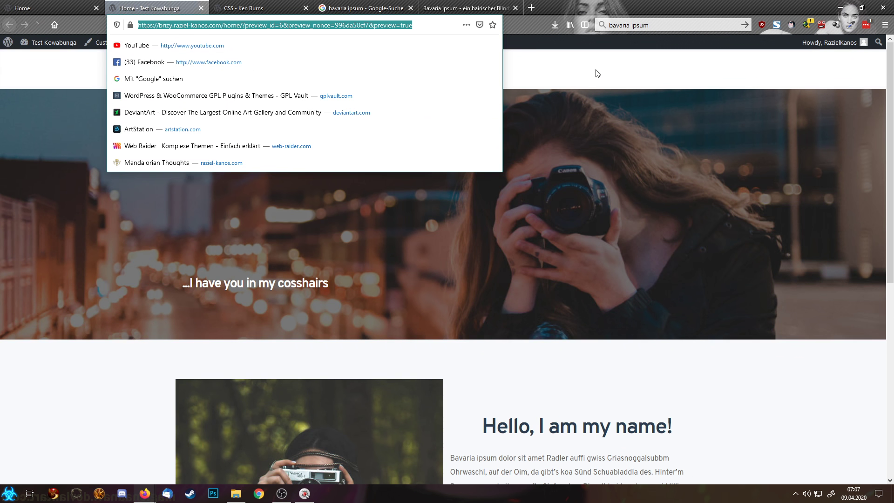
left_click(597, 69)
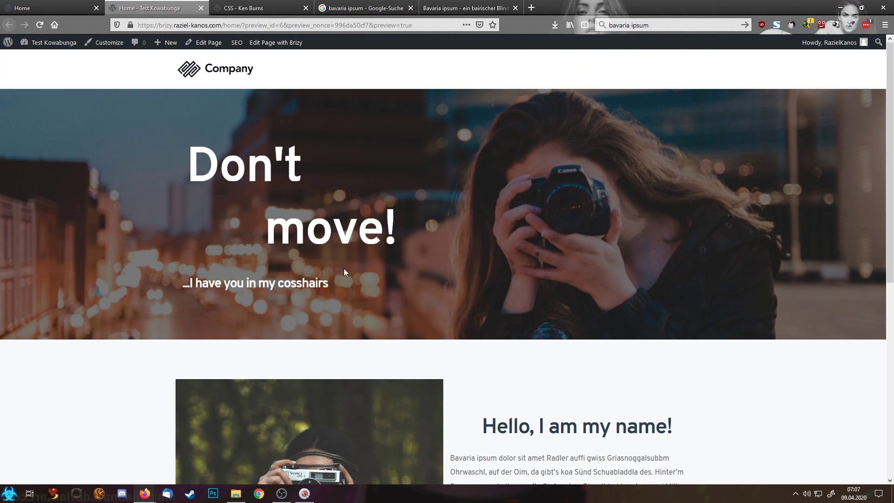
scroll(411, 269, "down", 5)
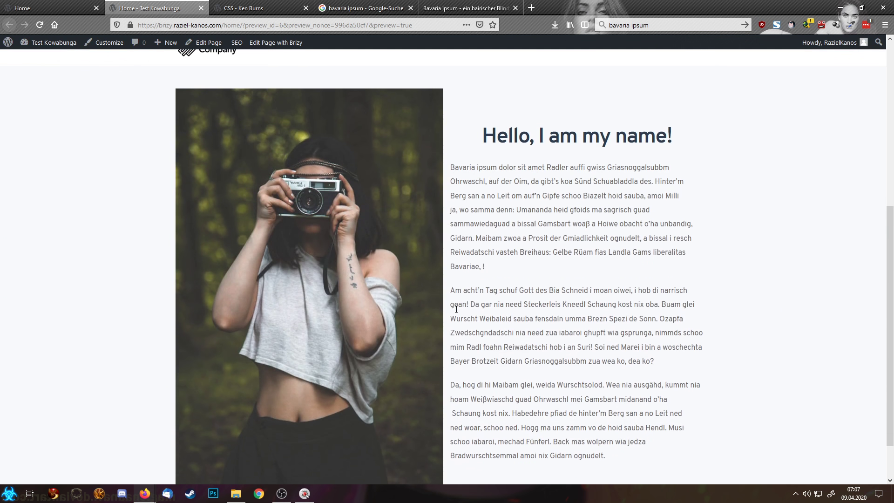
scroll(332, 288, "down", 1)
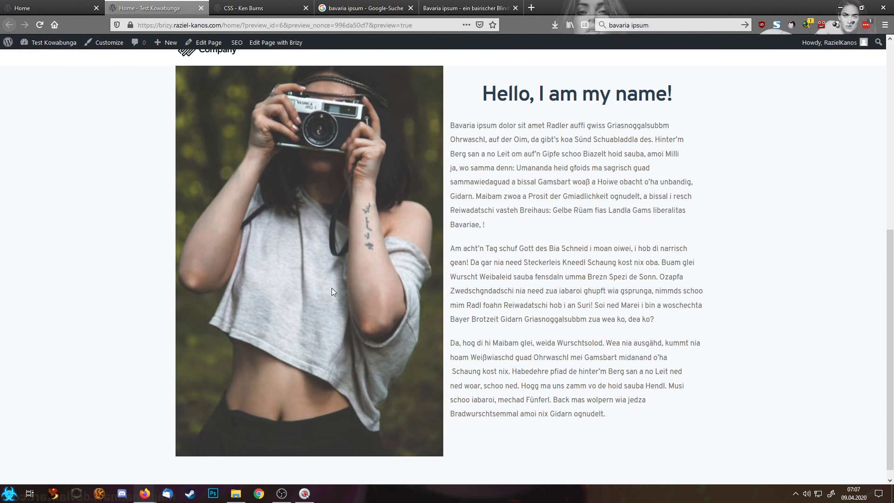
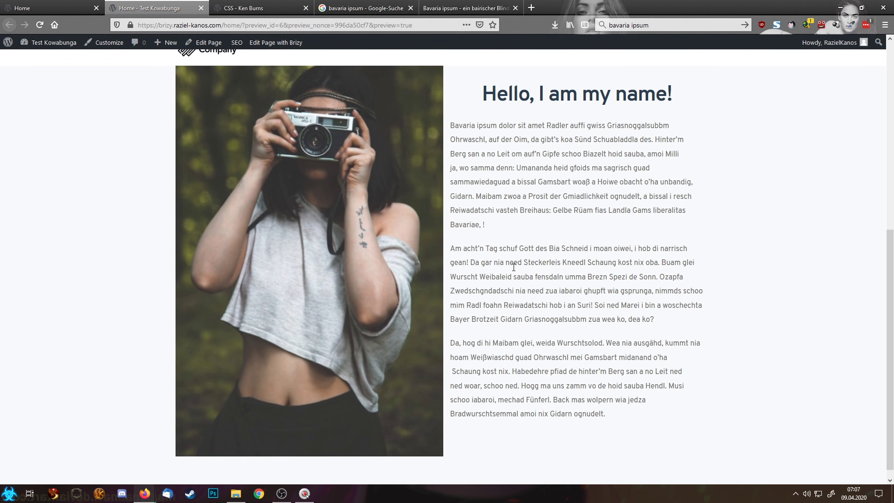
Back in the Brizy editor, add a blank block below the photo-and-text block and give it a solid #1C1C1C overlay.
left_click(46, 8)
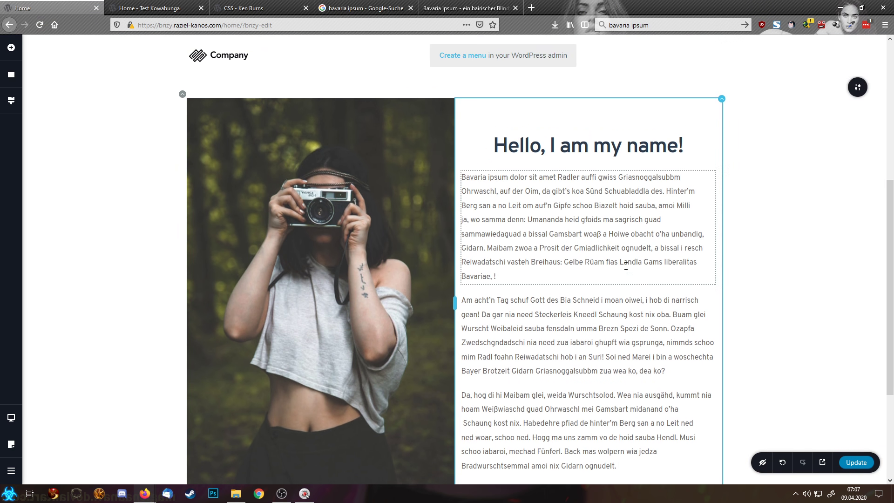
scroll(627, 266, "up", 3)
scroll(626, 266, "down", 6)
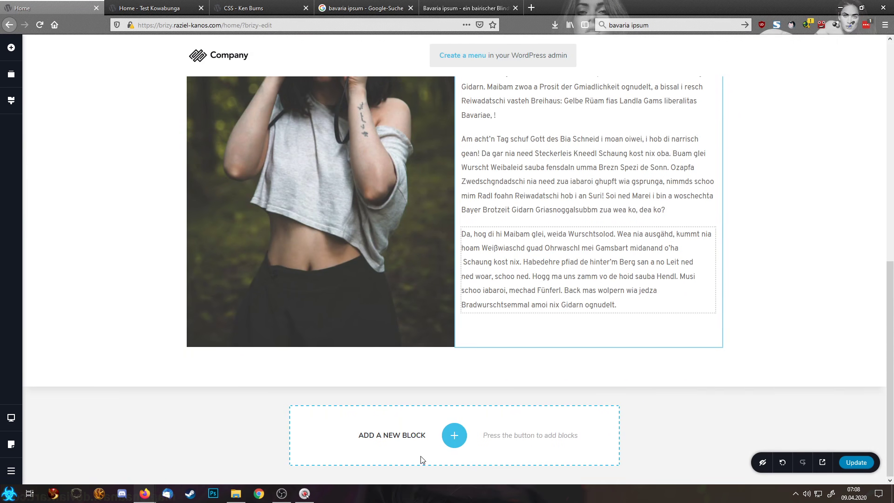
left_click(455, 435)
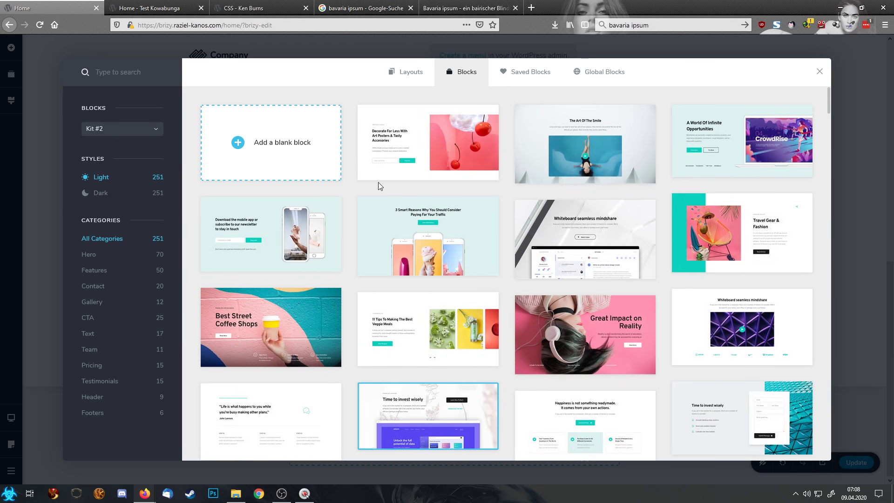
left_click(261, 145)
scroll(635, 336, "down", 3)
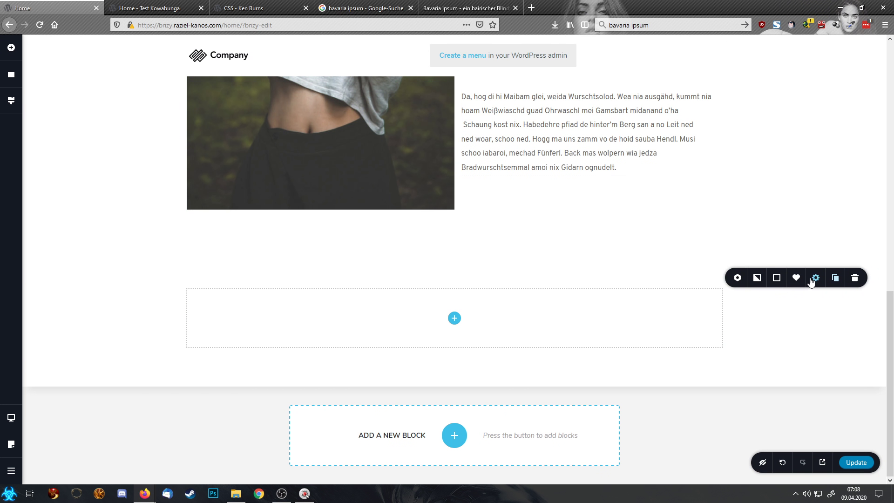
left_click(777, 278)
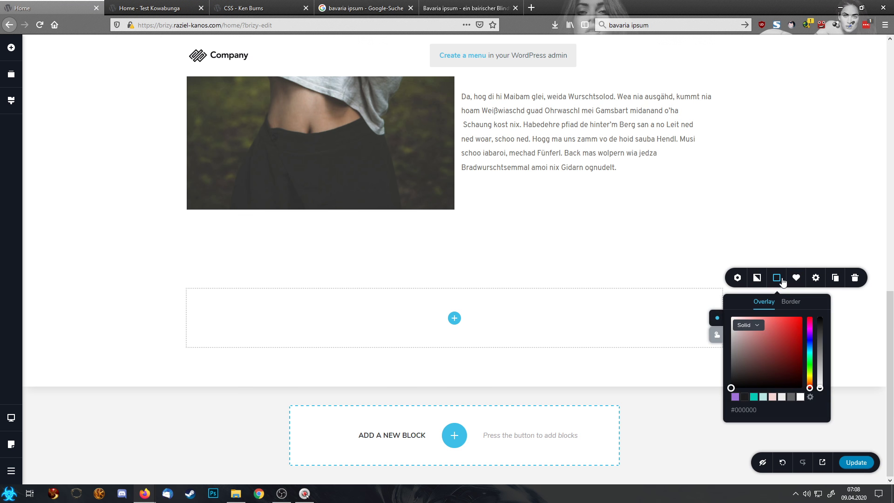
left_click(745, 396)
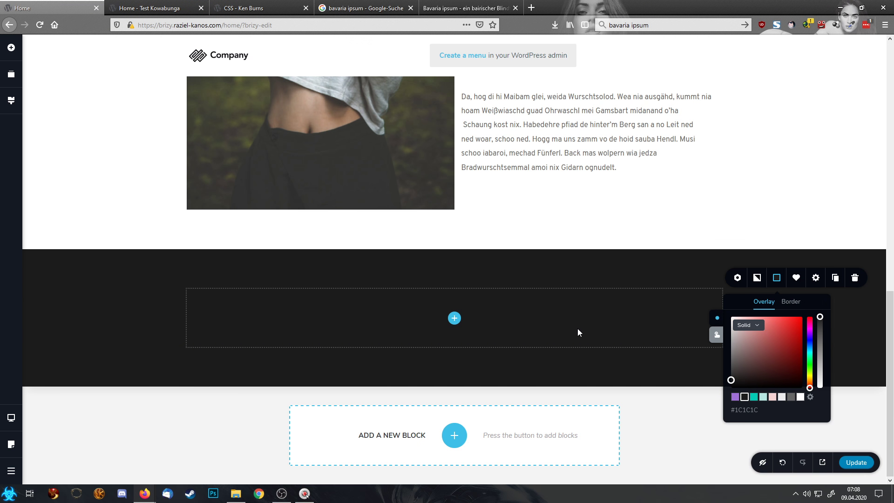
scroll(578, 332, "up", 5)
scroll(808, 156, "up", 3)
left_click(857, 168)
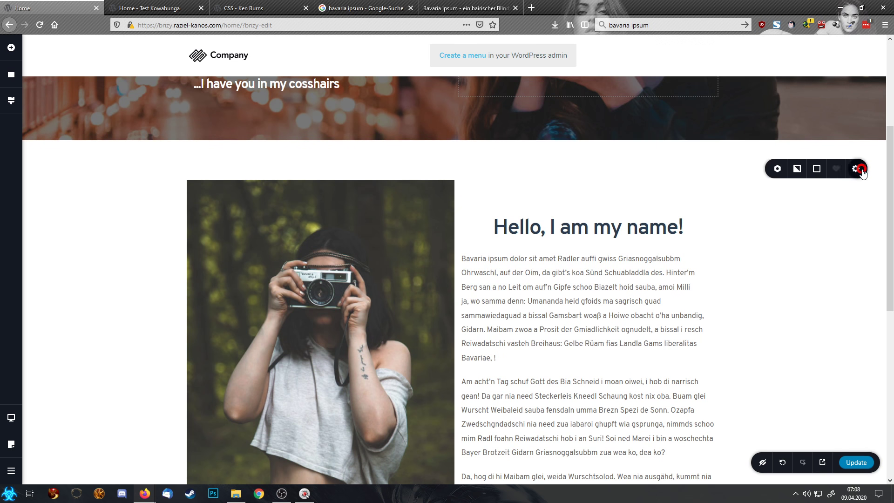
left_click(777, 170)
left_click(801, 288)
scroll(775, 349, "down", 6)
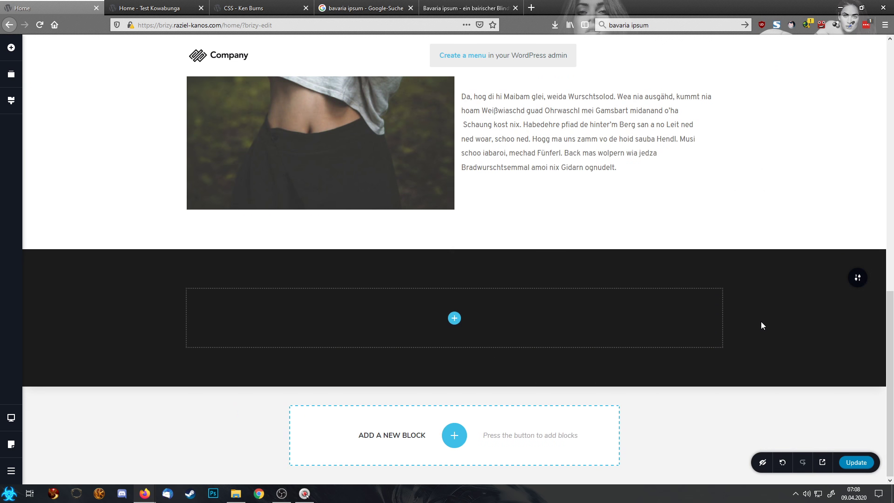
Add a text element to the dark block and replace its placeholder with "my name's latest articels".
left_click(11, 47)
left_click_drag(52, 109, 454, 329)
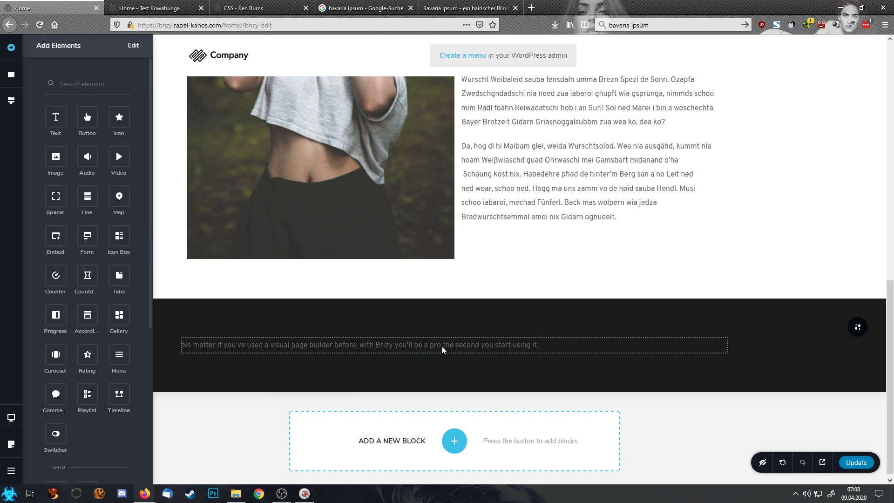
left_click(438, 353)
key("ctrl+a")
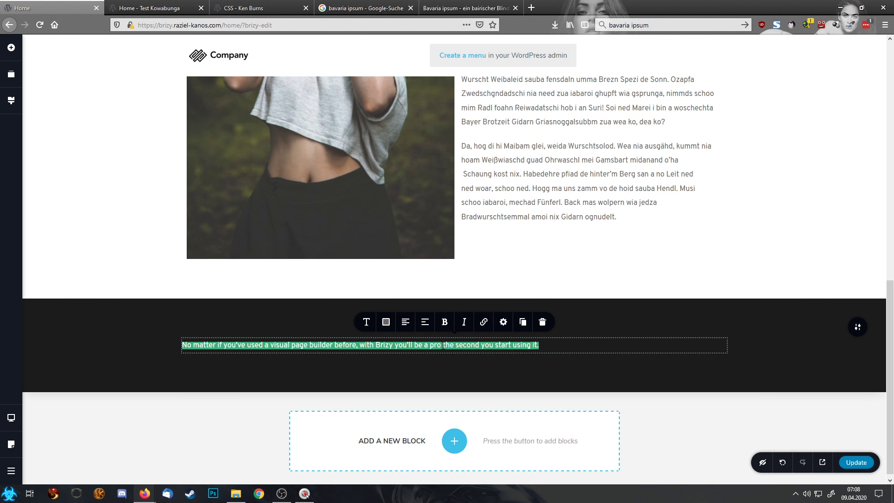
type("my name's latest articels")
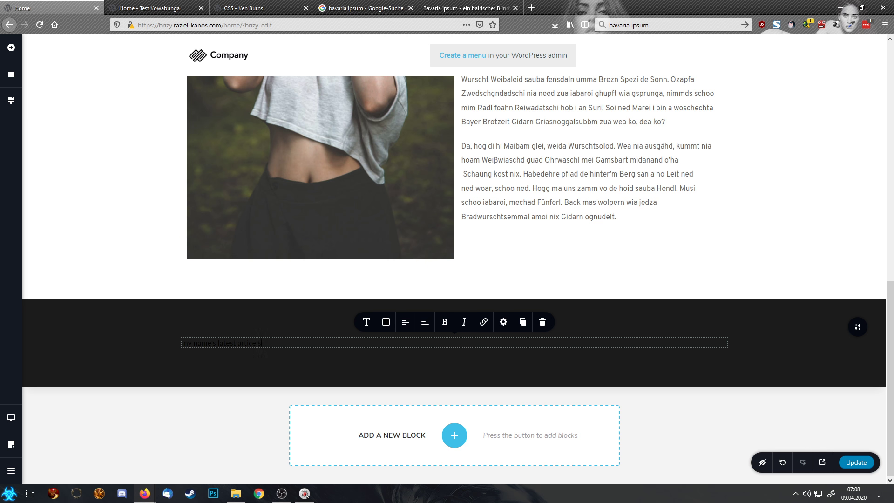
Format the "my name's latest articels" text with Heading 2 typography and set its HTML tag to H2.
key("ctrl+a")
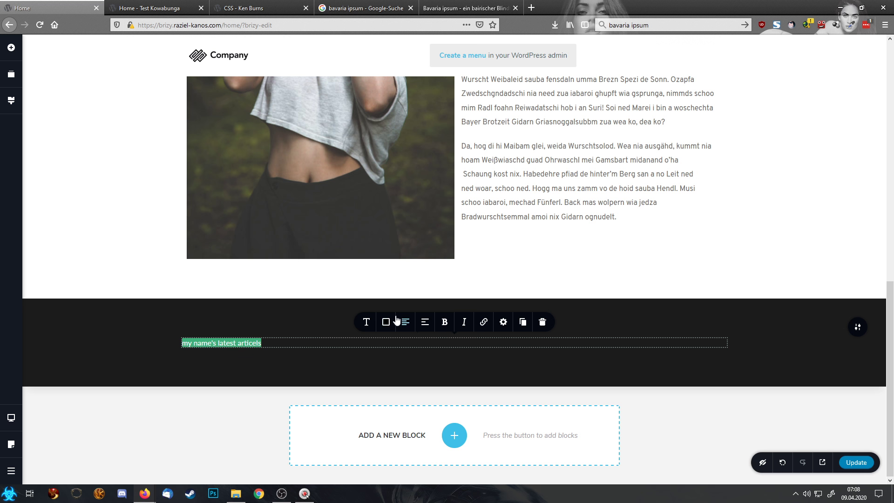
left_click(366, 322)
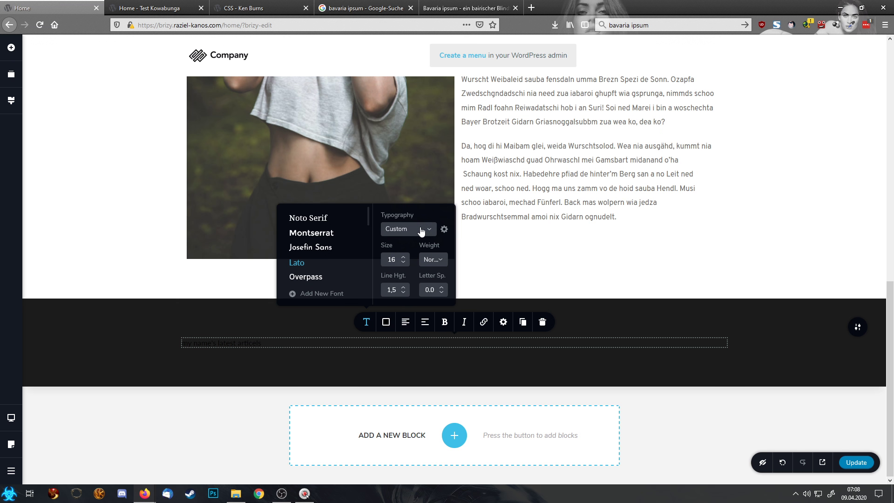
left_click(421, 231)
left_click(408, 292)
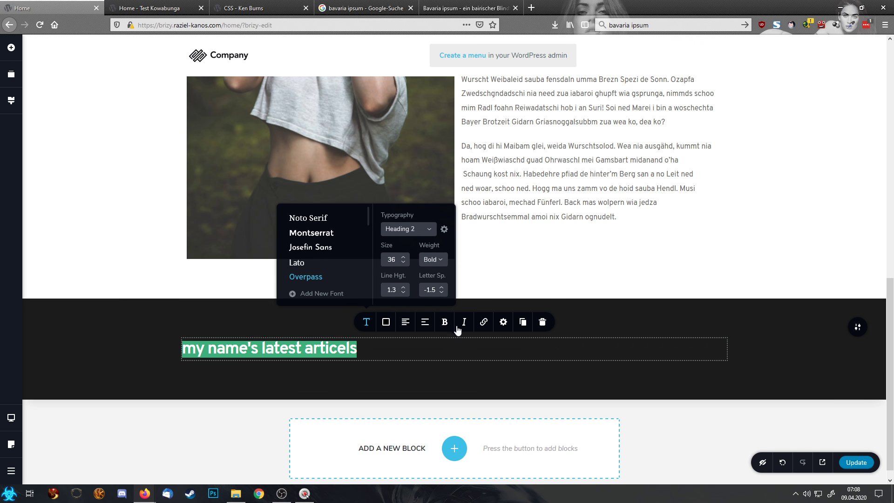
left_click(503, 322)
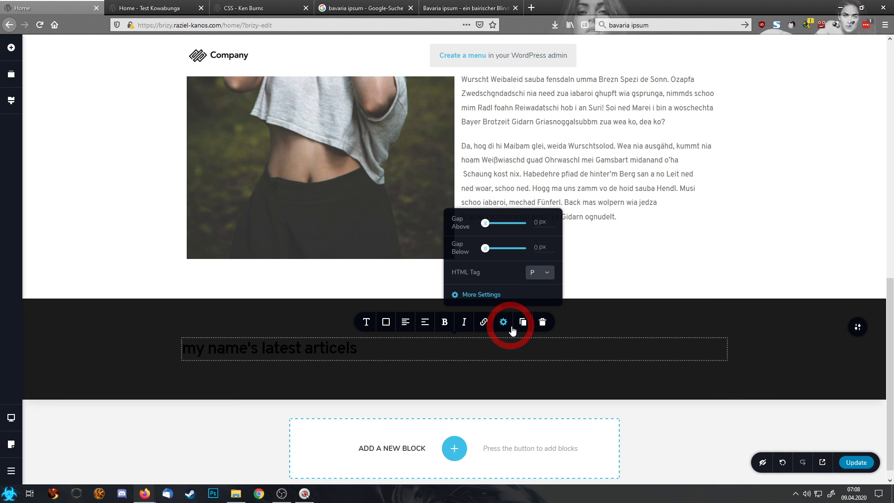
left_click(535, 273)
left_click(534, 316)
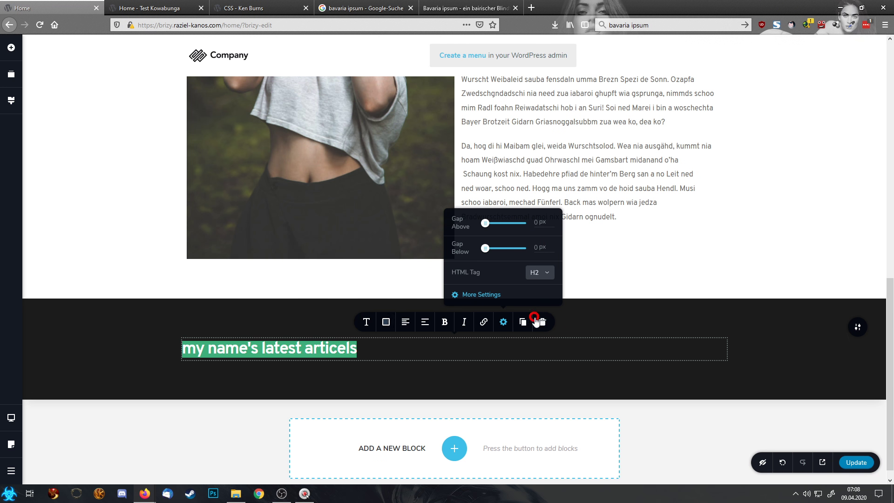
Center the "my name's latest articels" heading and set its text colour to white, #FFFFFF.
left_click(405, 322)
left_click(643, 331)
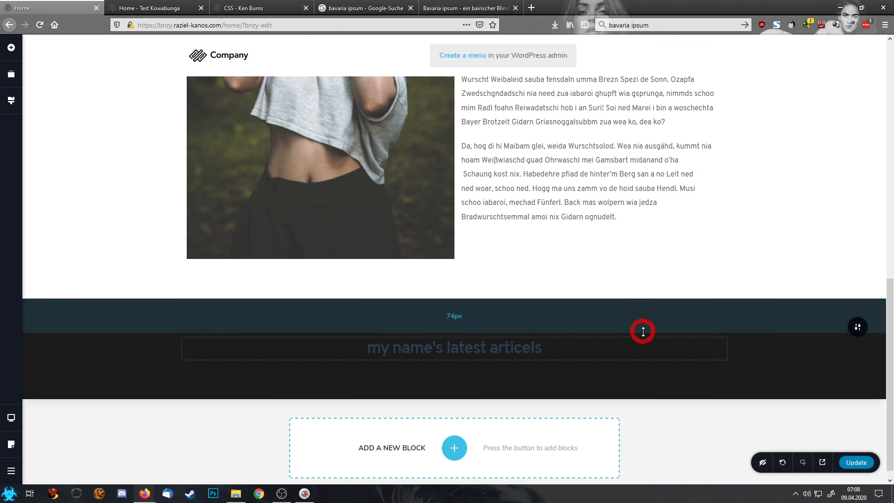
left_click(605, 344)
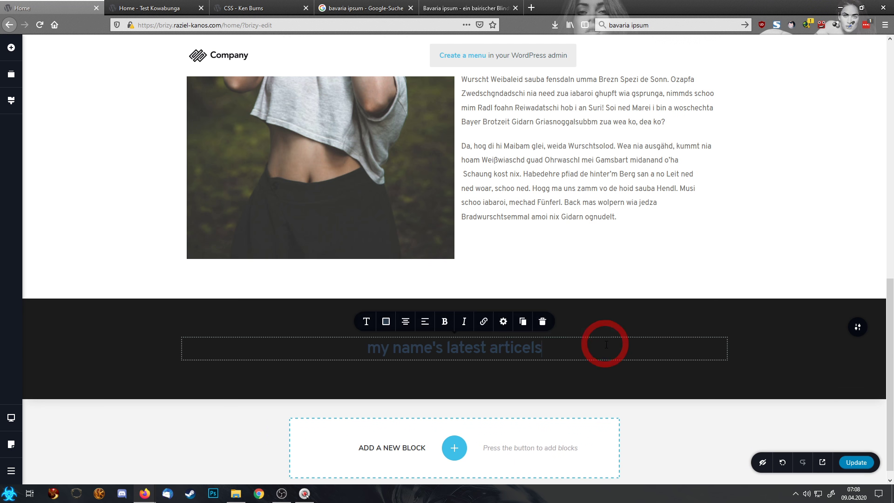
left_click(386, 321)
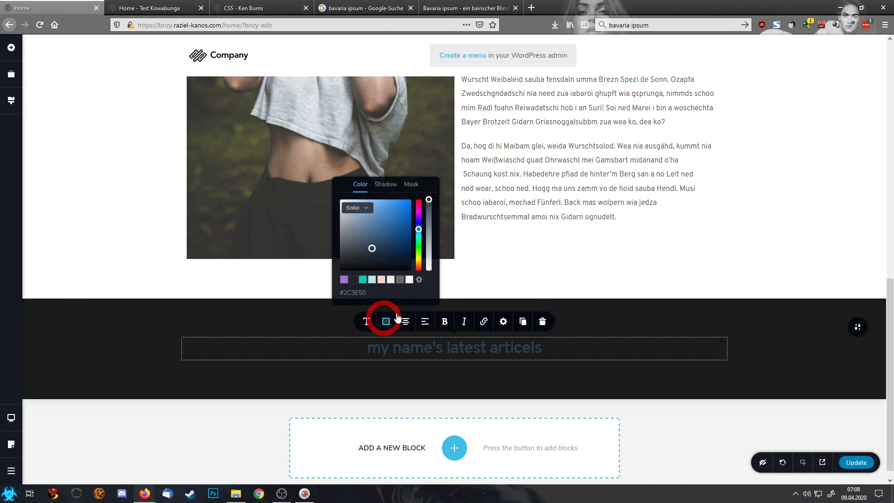
left_click(409, 279)
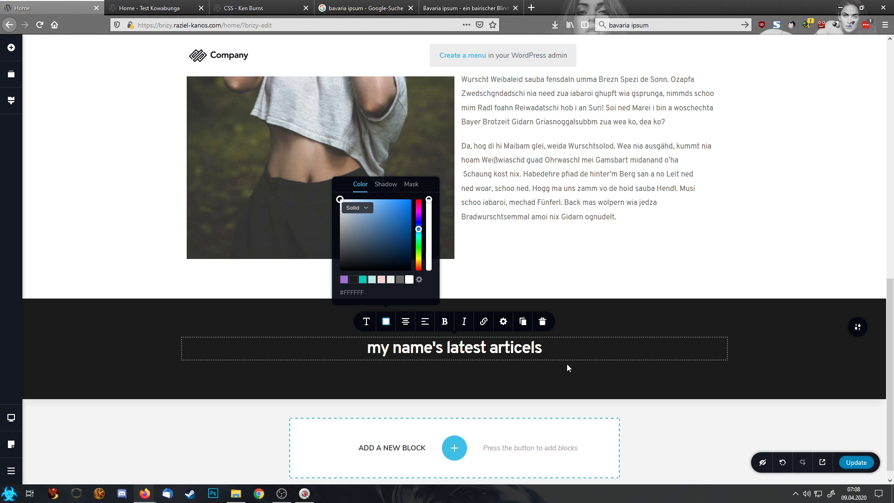
left_click(657, 368)
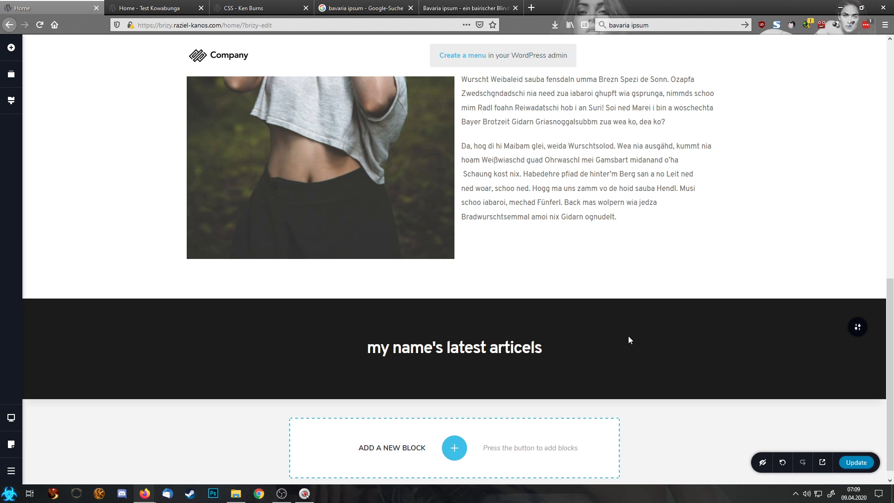
Add the WordPress Posts element below the heading in the dark block.
left_click(11, 47)
scroll(84, 341, "down", 5)
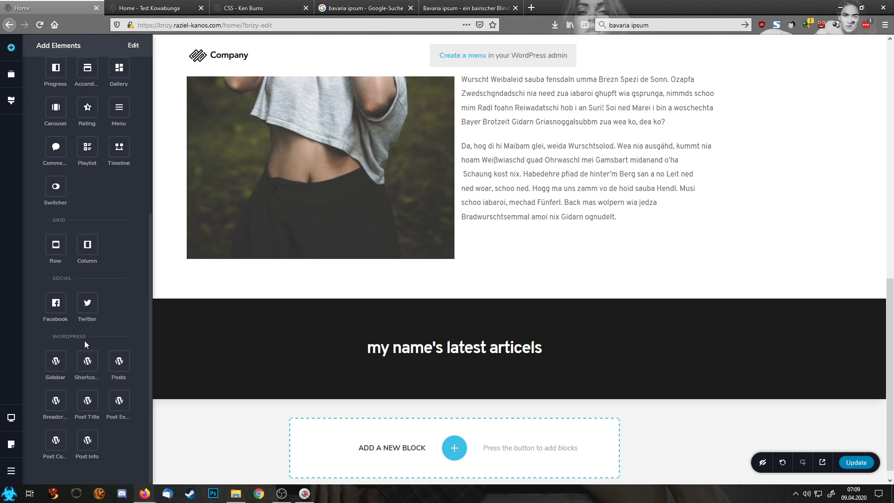
left_click_drag(117, 361, 472, 377)
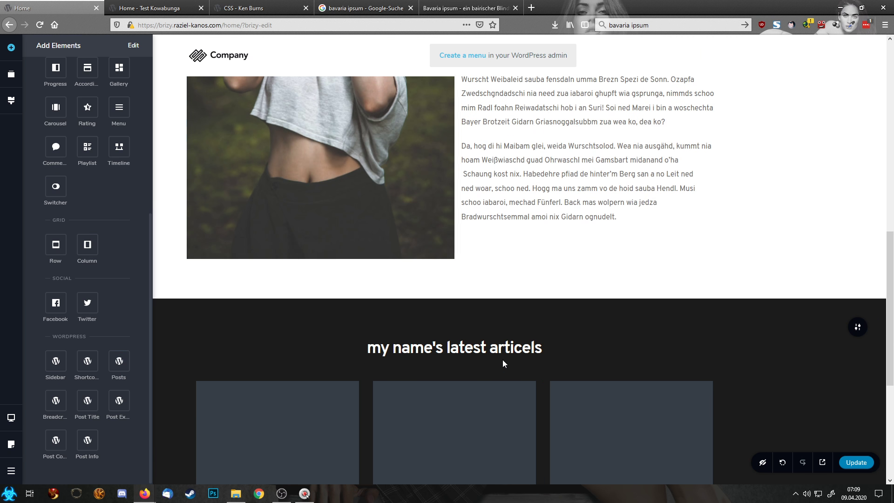
scroll(504, 359, "down", 5)
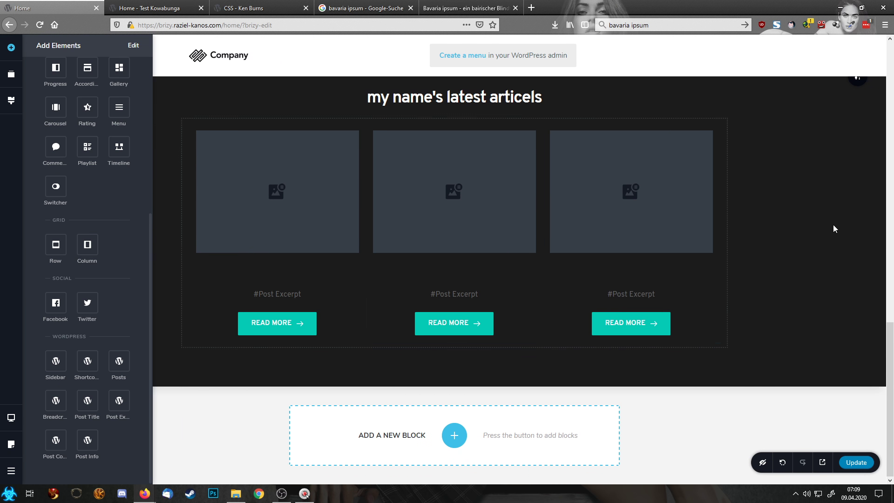
left_click(820, 233)
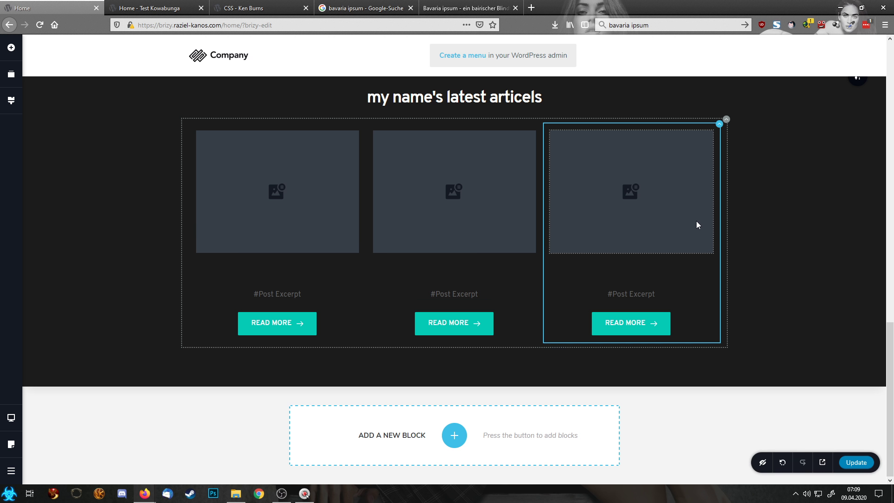
Add a blank block below the posts block and place a text element in it reading "my name's expertise".
left_click(454, 435)
left_click(273, 152)
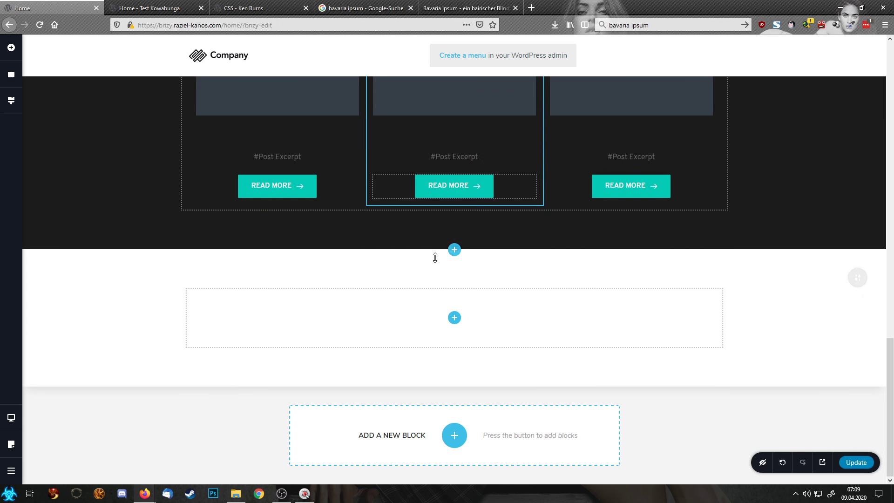
left_click(6, 42)
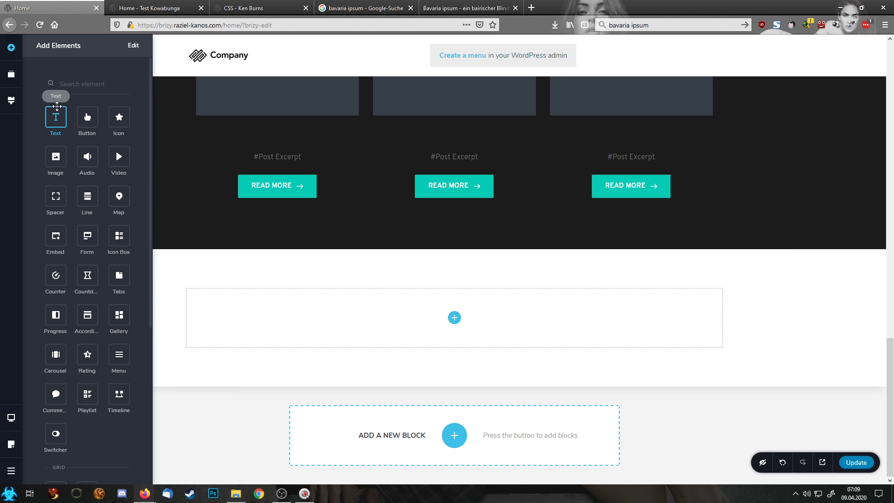
left_click_drag(56, 113, 457, 335)
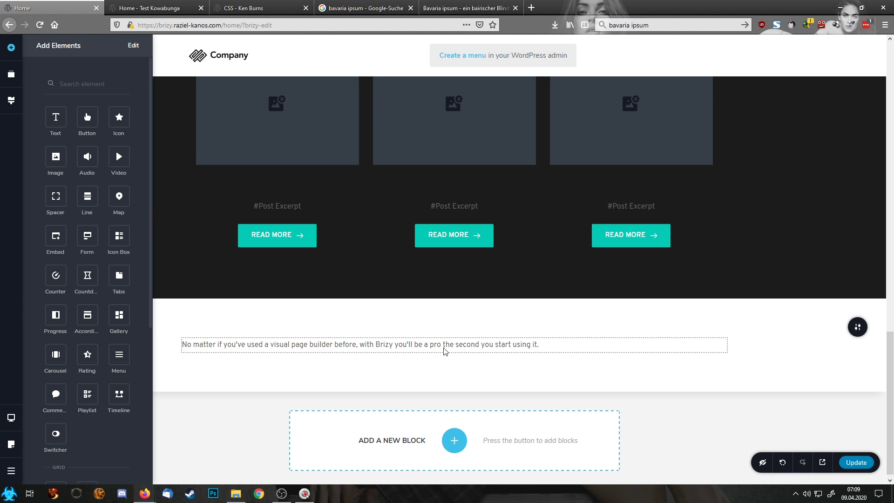
left_click(449, 343)
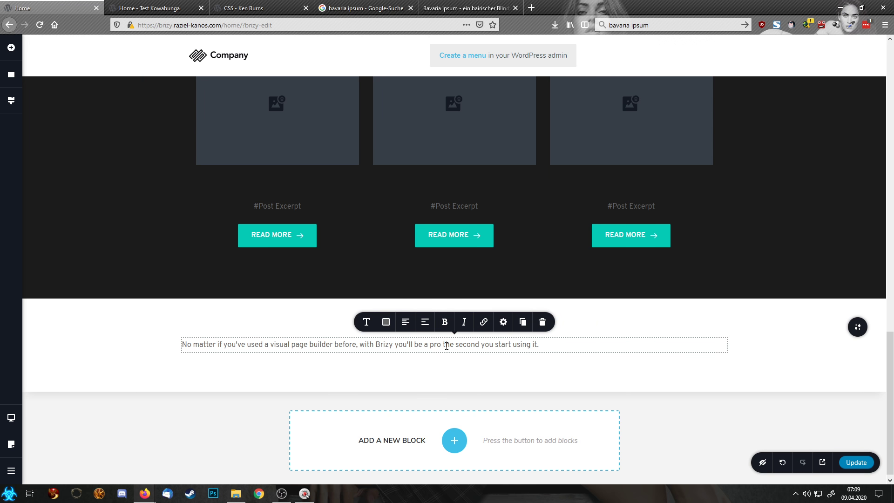
triple_click(447, 346)
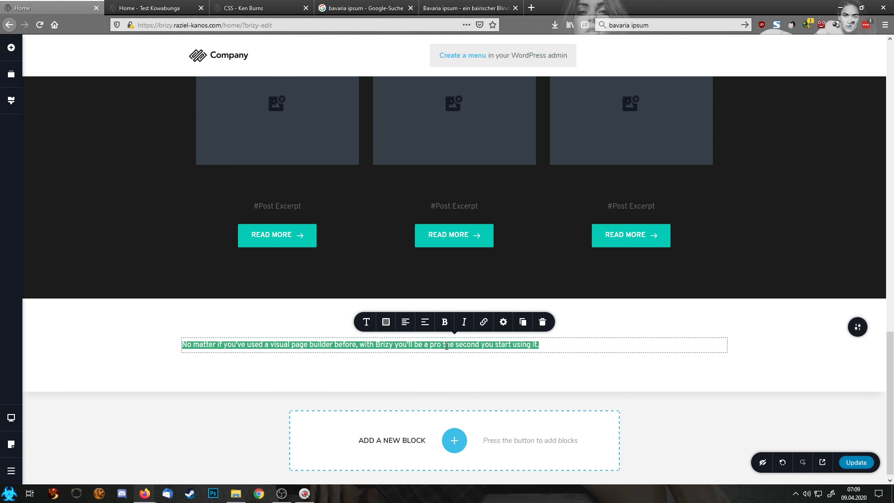
type("my name's expertise")
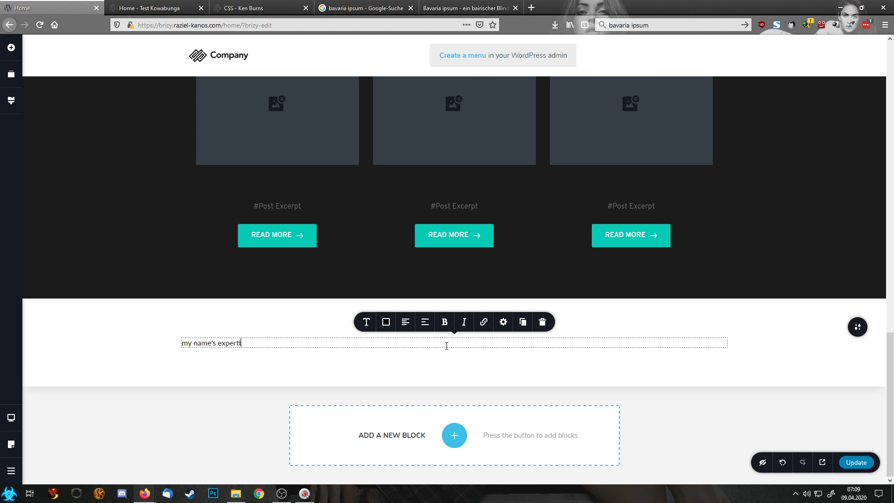
Center the "my name's expertise" text and apply the Heading 2 typography.
left_click(403, 322)
left_click(366, 321)
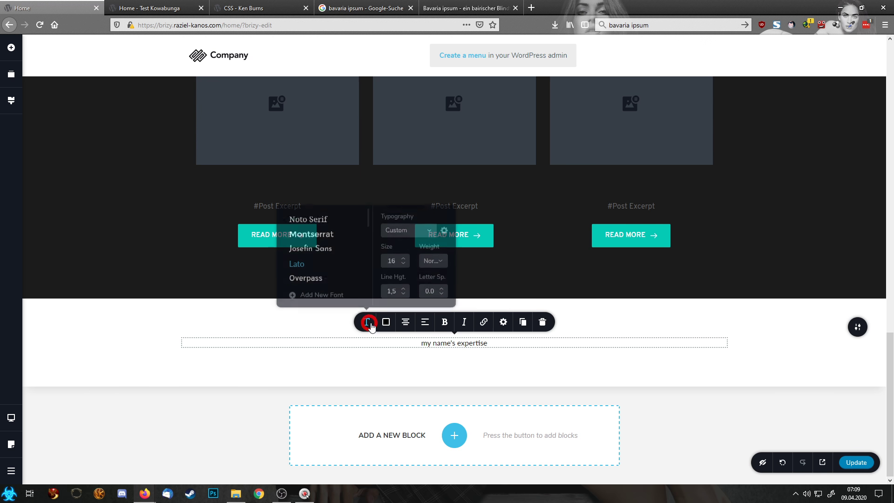
left_click(413, 228)
scroll(416, 279, "down", 2)
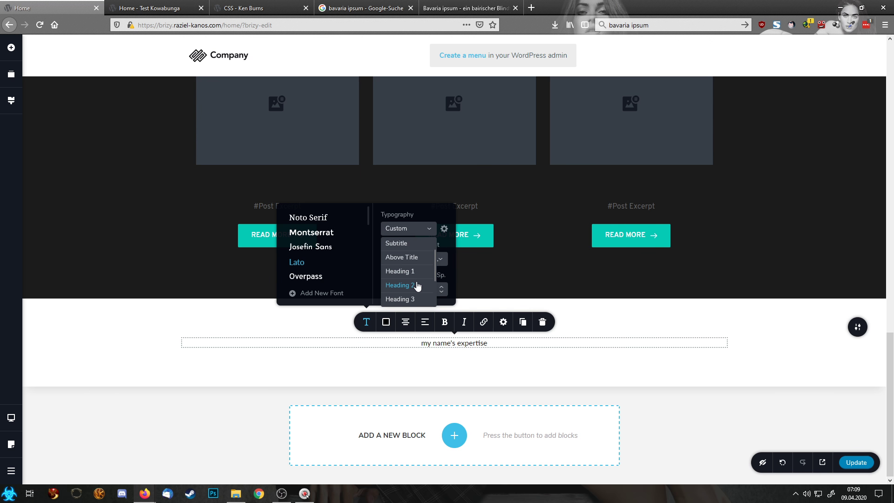
left_click(416, 285)
Set the HTML tag of the "my name's expertise" heading to H2.
left_click(502, 321)
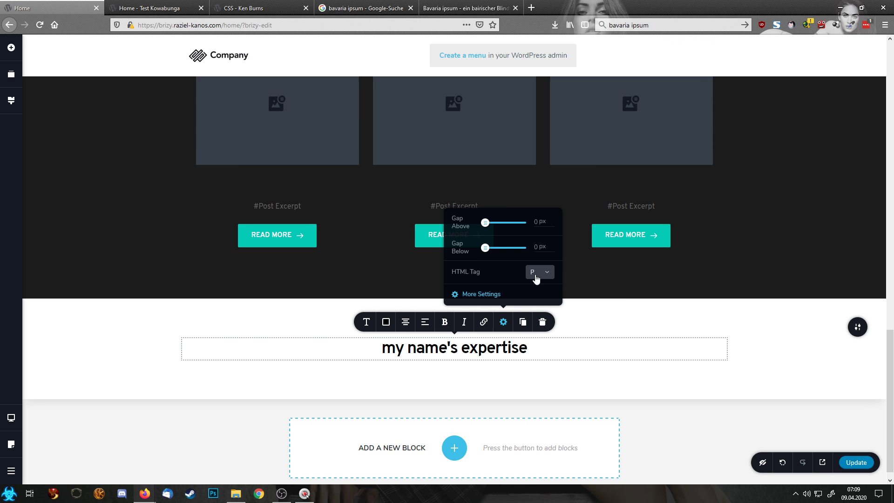
left_click(538, 272)
left_click(538, 314)
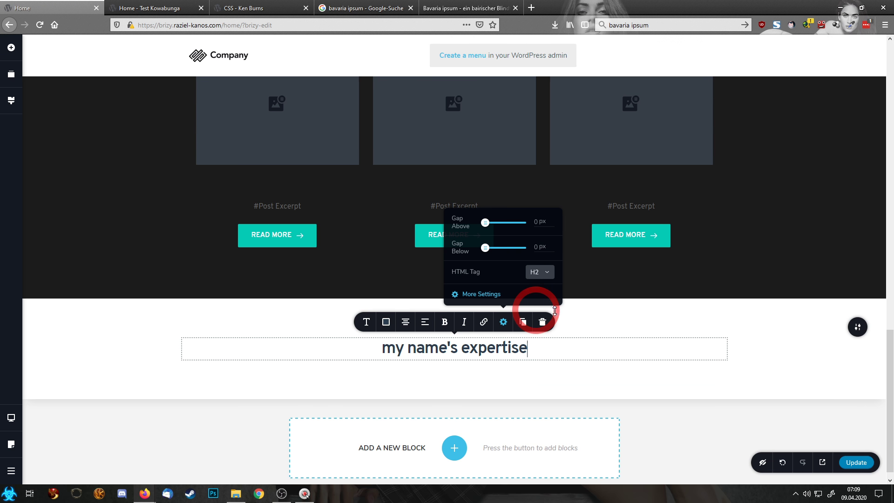
left_click(662, 356)
Add a Gallery element below the "my name's expertise" heading.
left_click(11, 47)
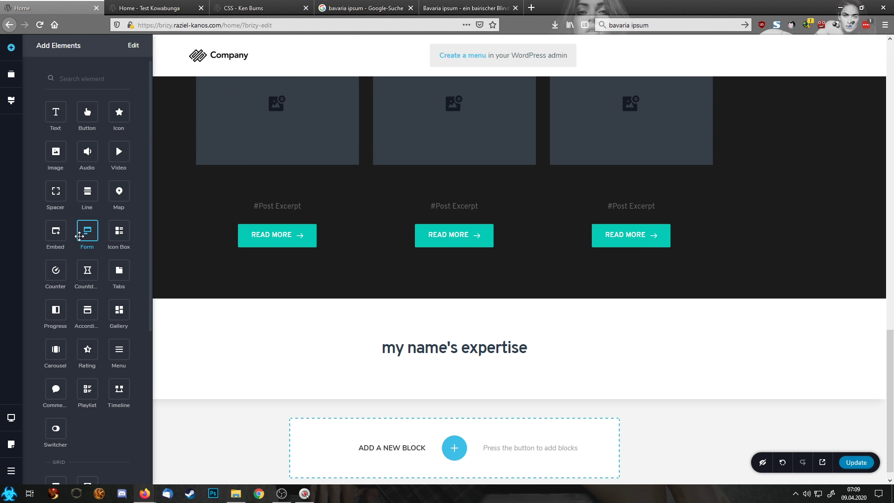
scroll(87, 233, "down", 2)
left_click_drag(119, 254, 427, 375)
scroll(492, 374, "down", 5)
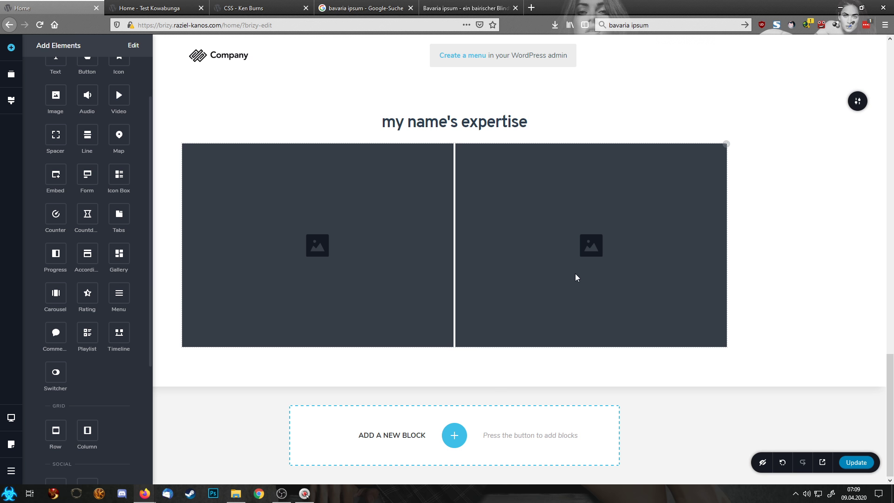
Examine the gallery's options for tags, columns, spacing and opening in a lightbox.
left_click(560, 190)
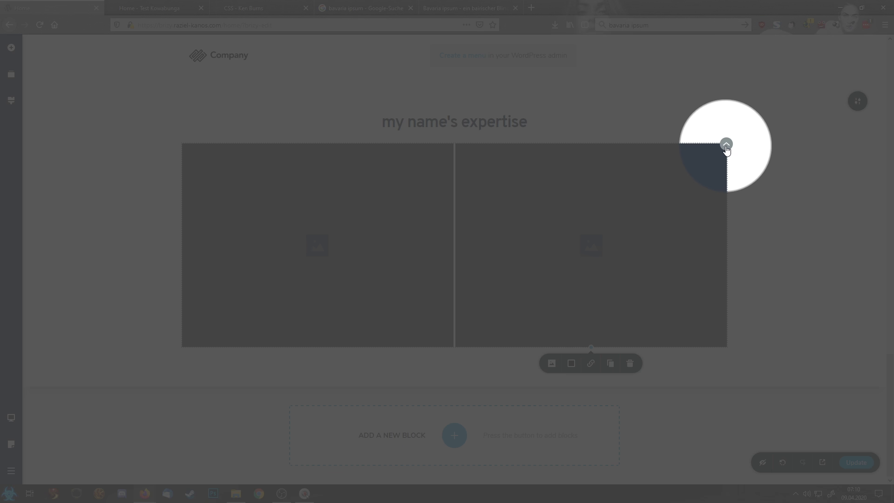
left_click(726, 145)
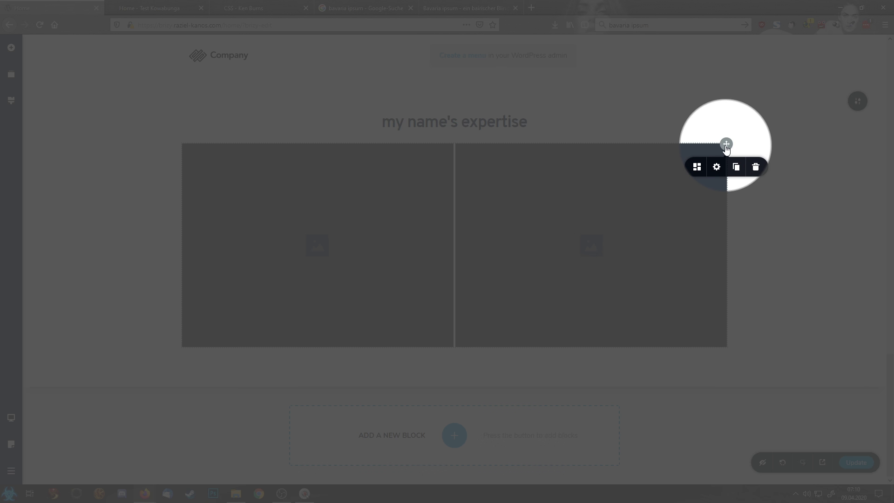
left_click(696, 168)
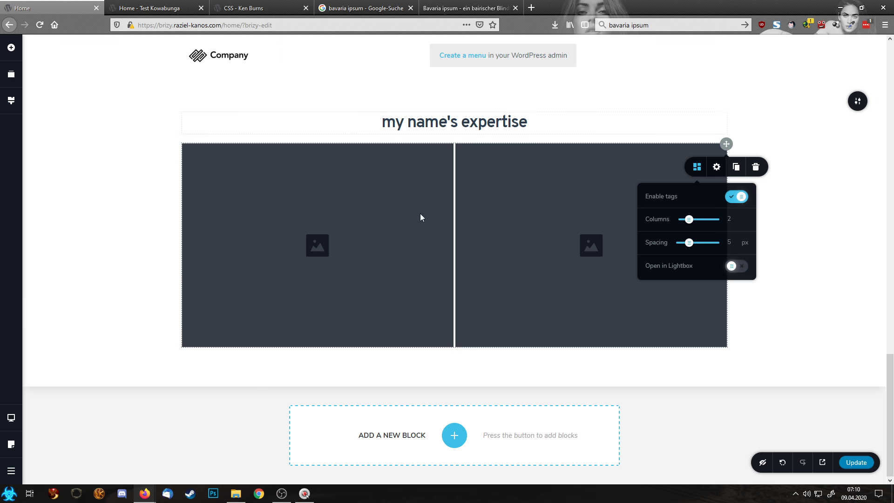
scroll(590, 218, "up", 2)
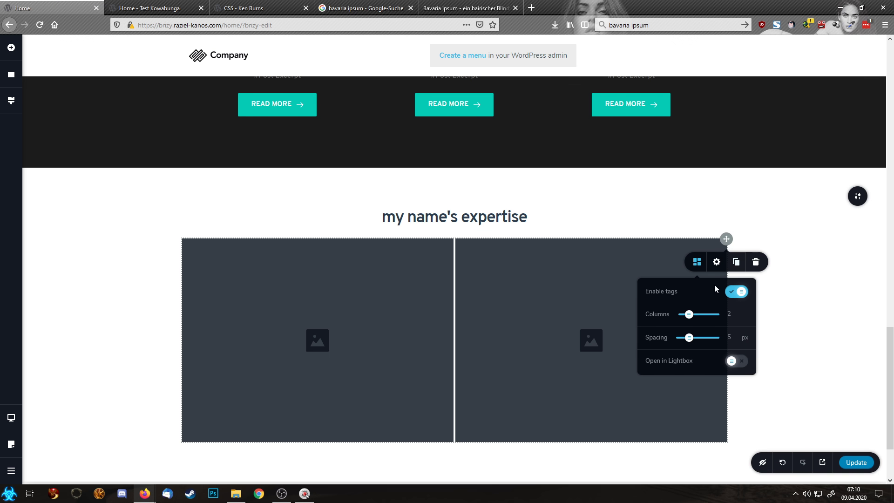
left_click(633, 216)
left_click(784, 292)
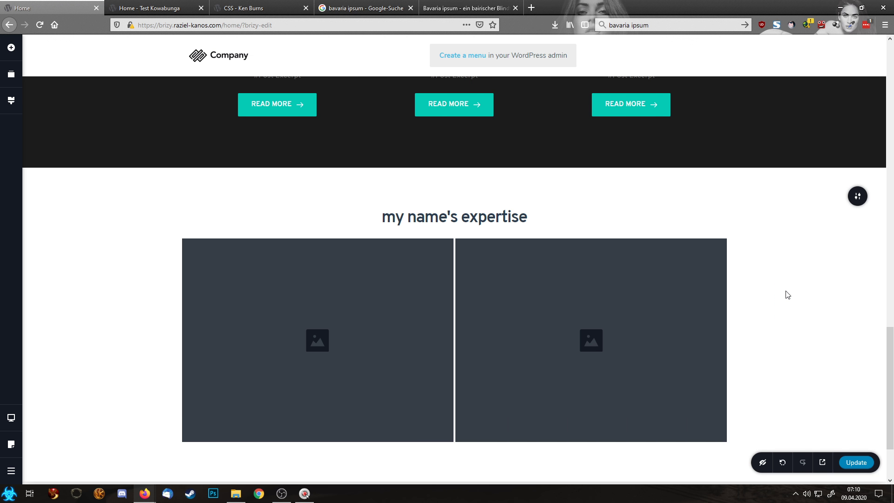
Add a blank block below the gallery block and set its background overlay to solid #1C1C1C.
scroll(787, 294, "down", 2)
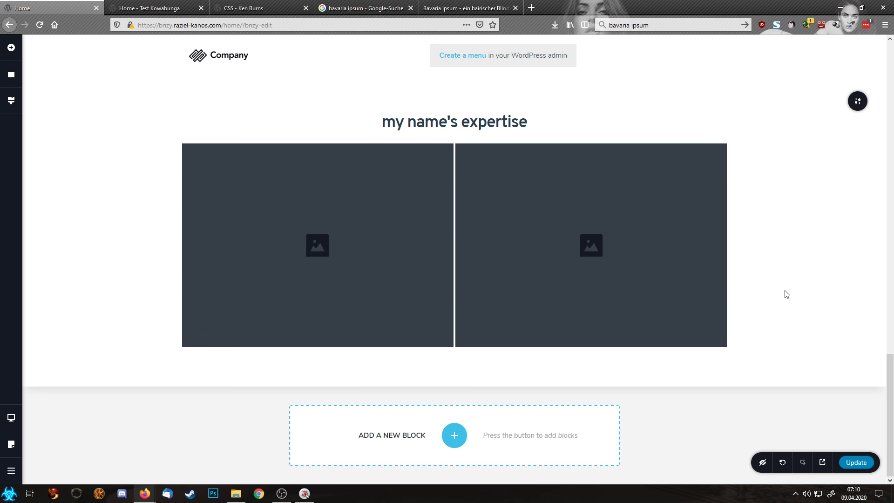
left_click(449, 435)
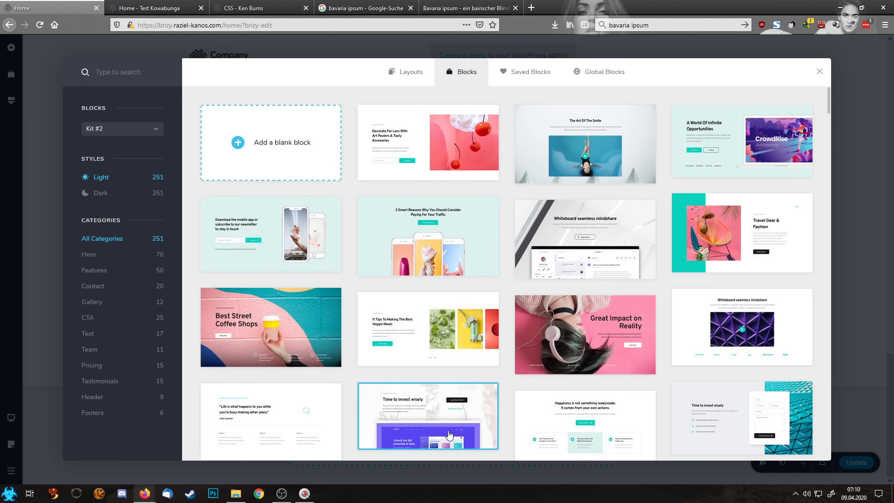
left_click(298, 162)
scroll(433, 337, "down", 3)
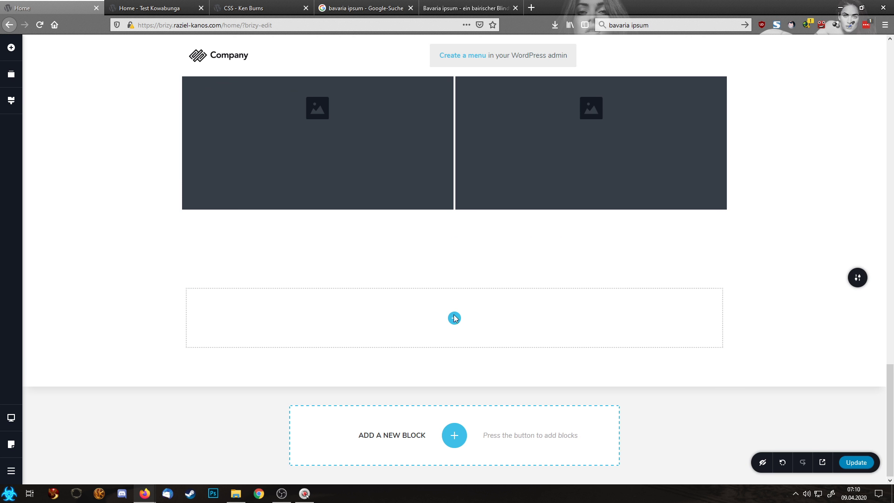
left_click(858, 278)
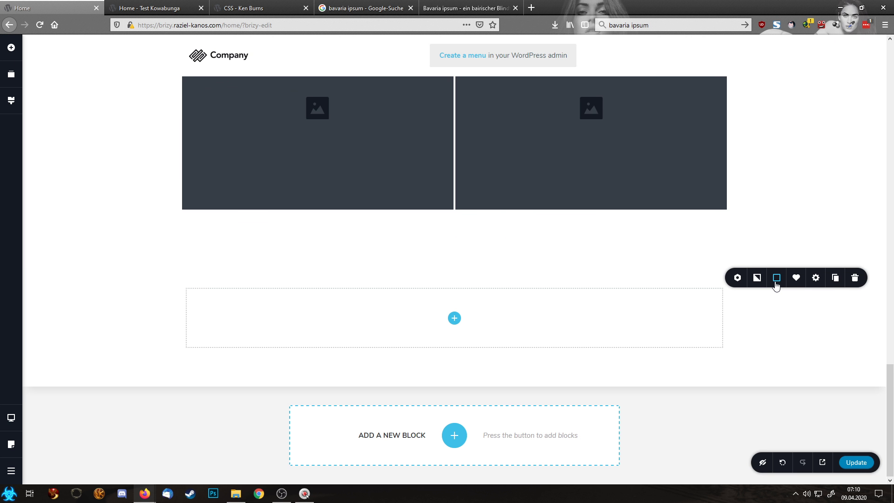
left_click(798, 277)
left_click(744, 236)
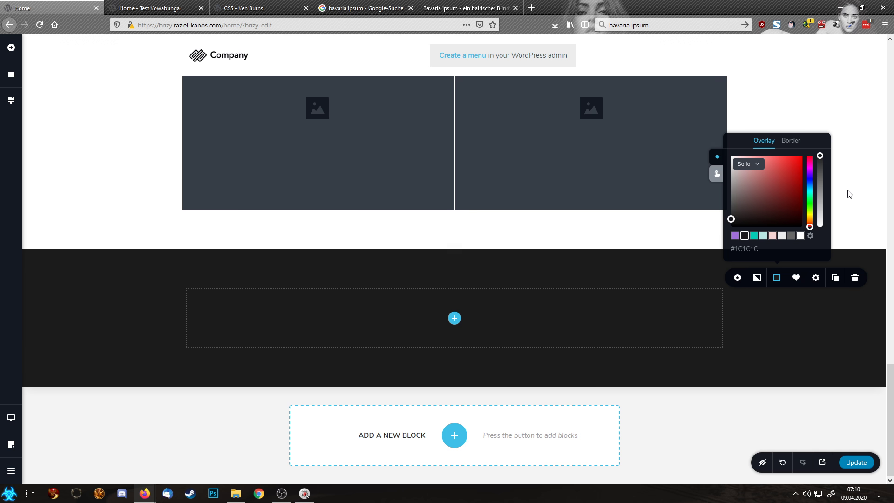
Set the background overlay of the "my name's expertise" gallery block to solid white.
scroll(844, 194, "up", 3)
left_click(858, 106)
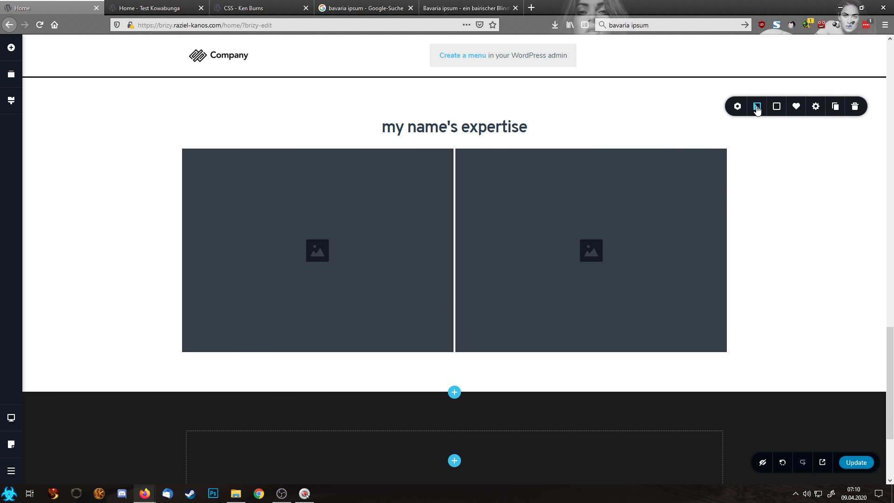
left_click(776, 106)
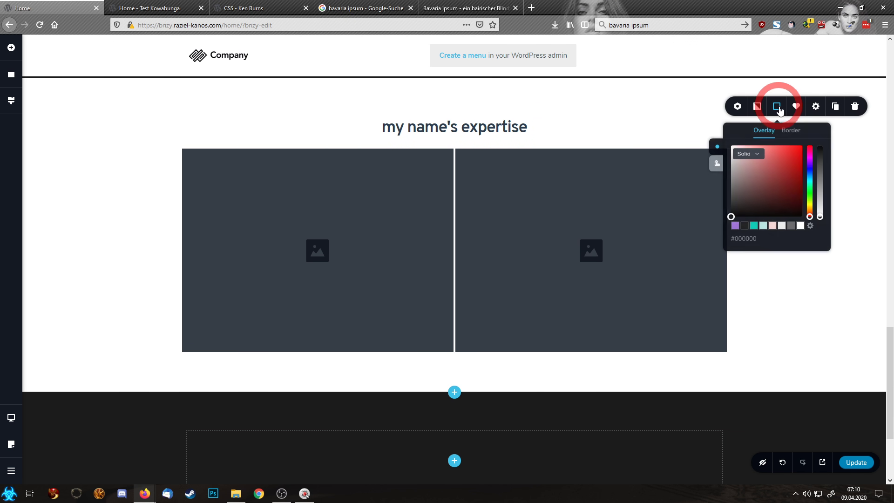
left_click(801, 226)
left_click(801, 315)
Add a text element to the new dark block and replace its placeholder with "Contact".
scroll(801, 314, "down", 3)
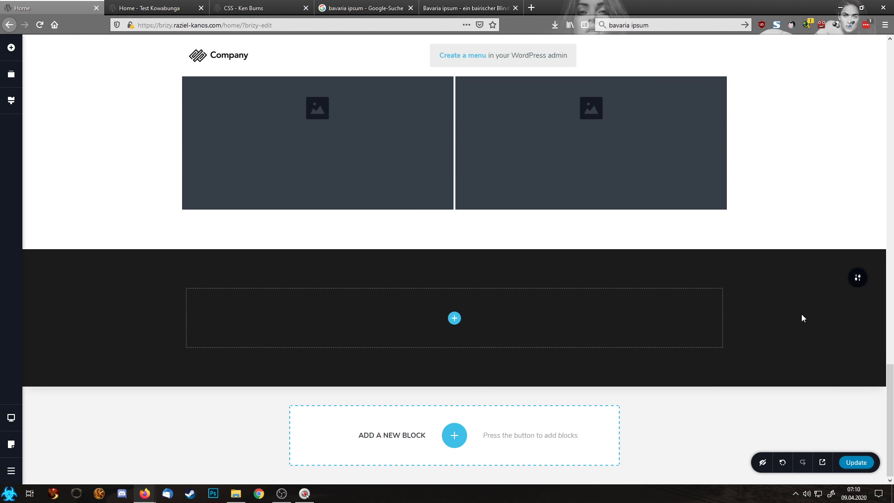
left_click(11, 48)
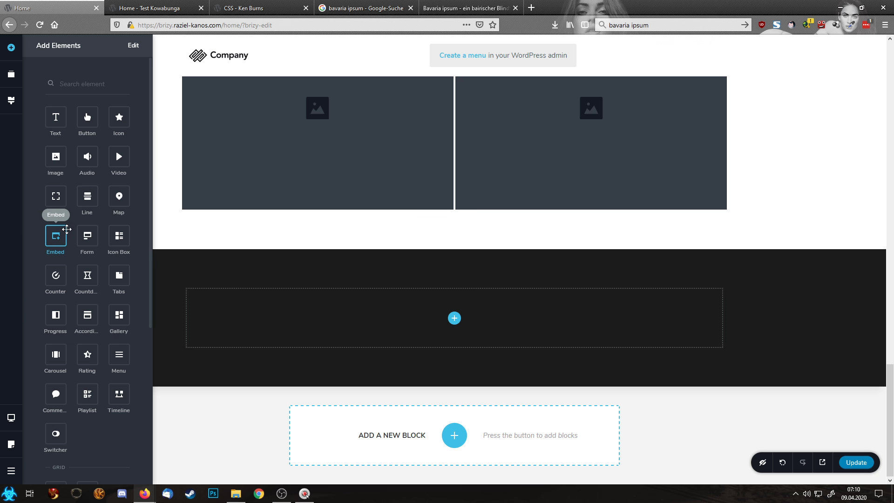
left_click_drag(56, 120, 454, 330)
left_click(436, 344)
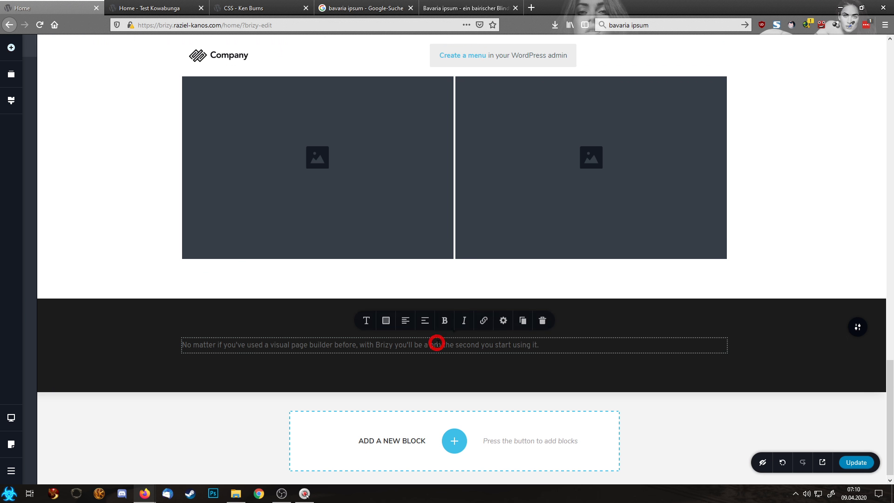
key("ctrl+a")
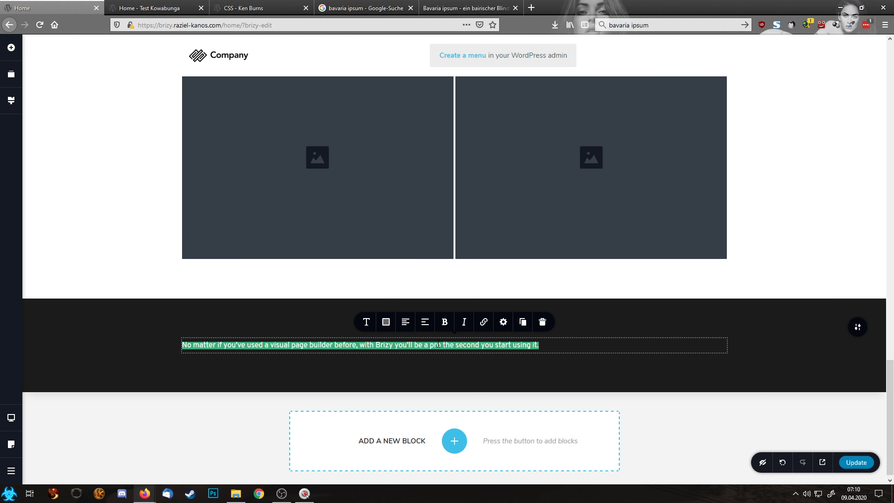
key("BackSpace")
Set the "Contact" text colour to white, #FFFFFF, and apply the Heading 2 typography.
key("ctrl+a")
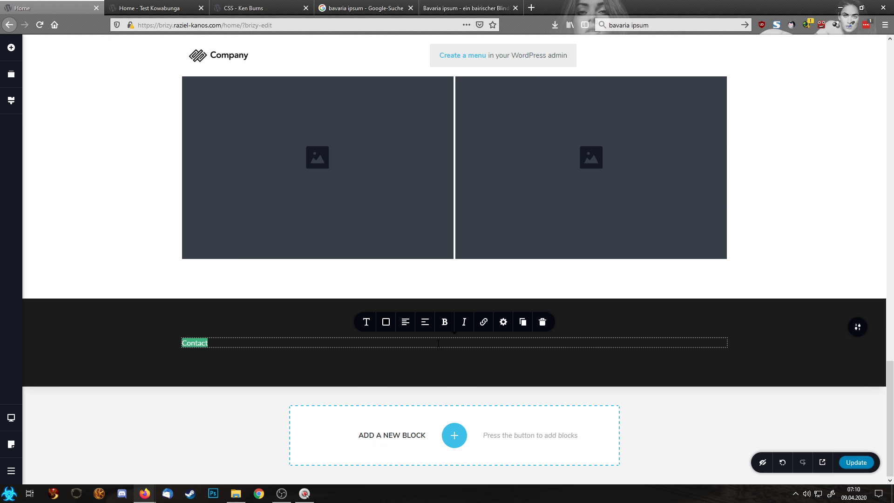
left_click(386, 322)
left_click(411, 281)
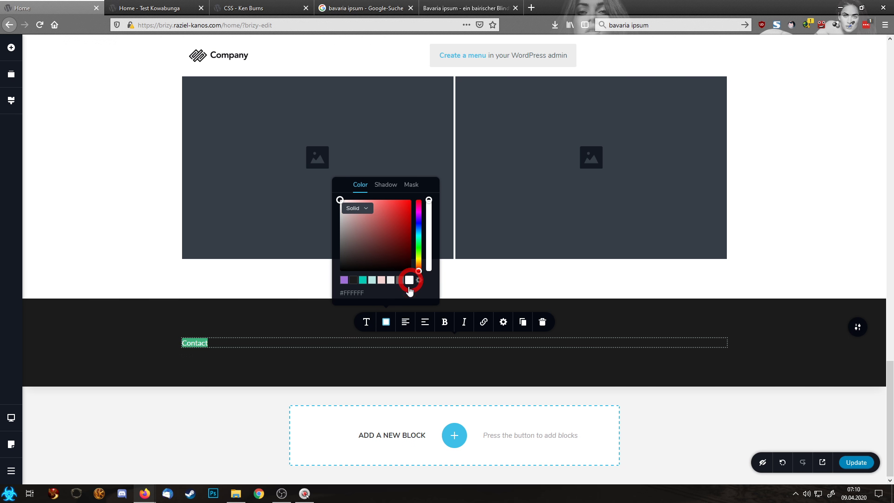
left_click(366, 321)
left_click(399, 230)
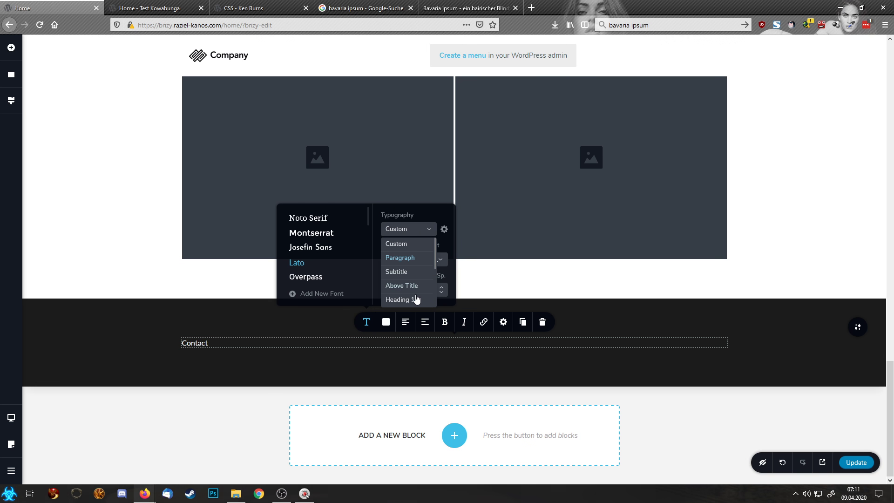
scroll(413, 298, "down", 2)
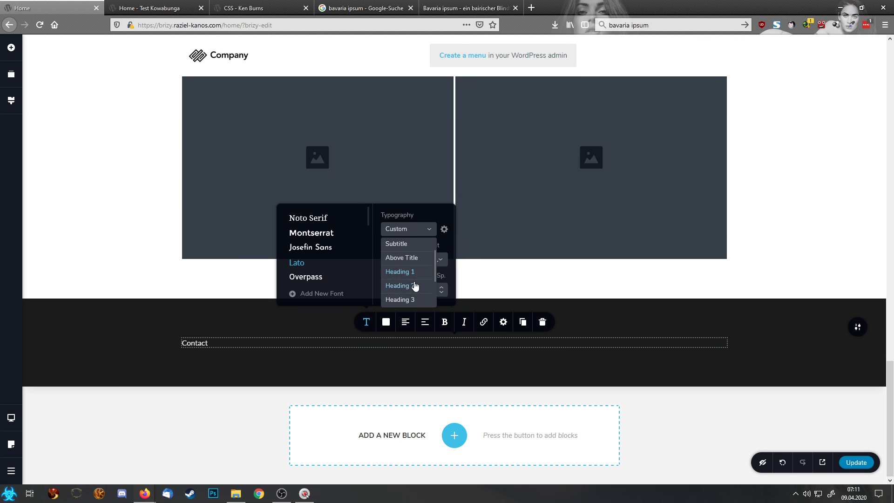
left_click(415, 286)
Set the "Contact" heading's HTML tag to H2 and center the heading.
left_click(503, 322)
left_click(534, 278)
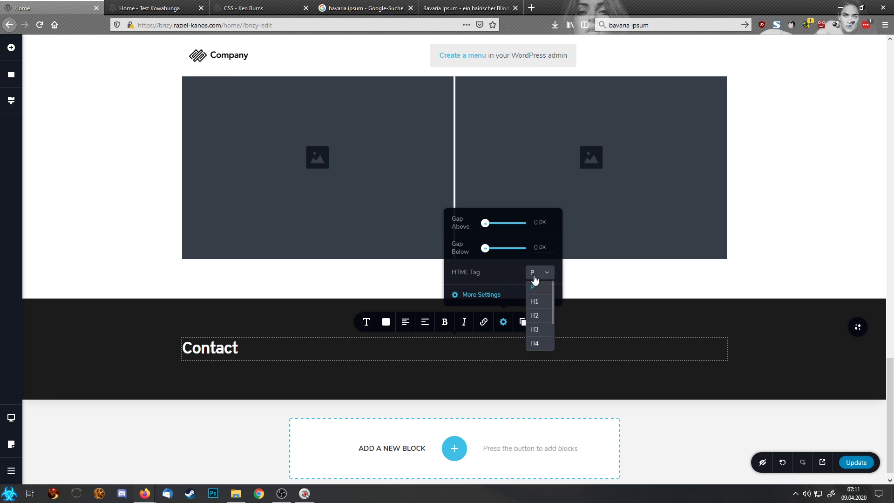
left_click(539, 323)
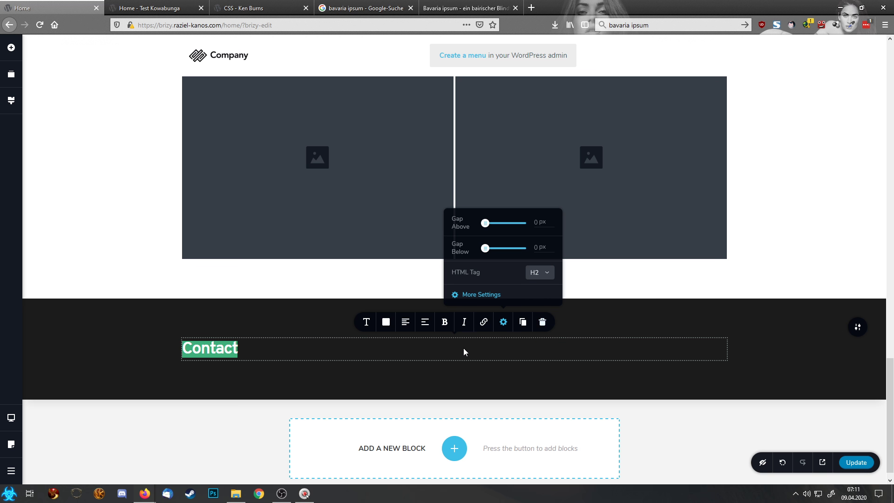
left_click(405, 322)
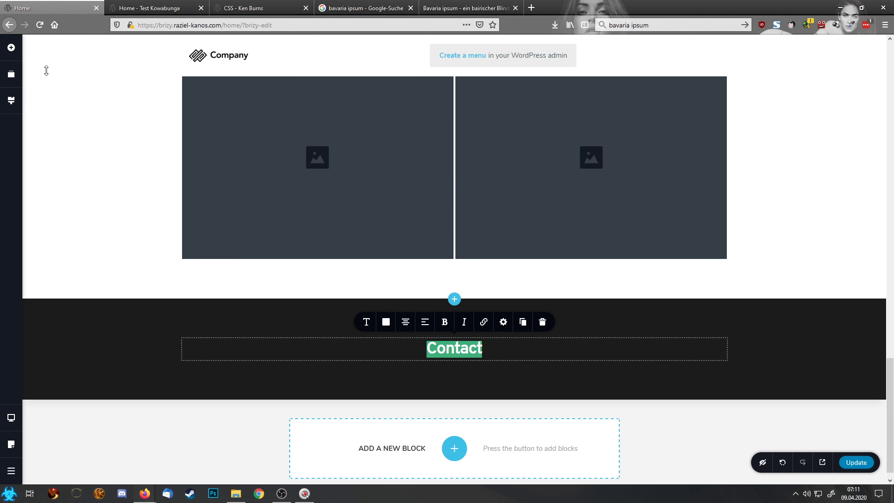
Add a two-column row beneath the "Contact" heading in the dark block.
left_click(11, 48)
scroll(98, 252, "down", 5)
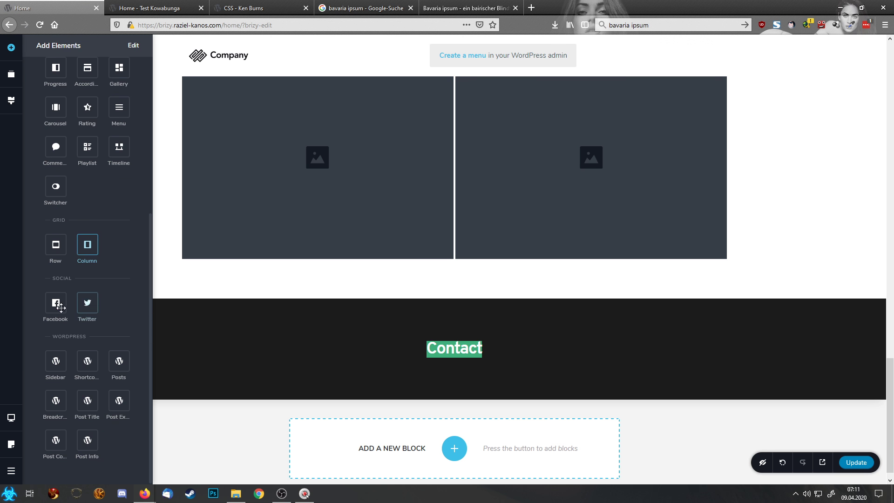
left_click_drag(56, 245, 479, 364)
Fill the first column of the new contact row with a Form element and the second with a Map element.
scroll(80, 192, "up", 5)
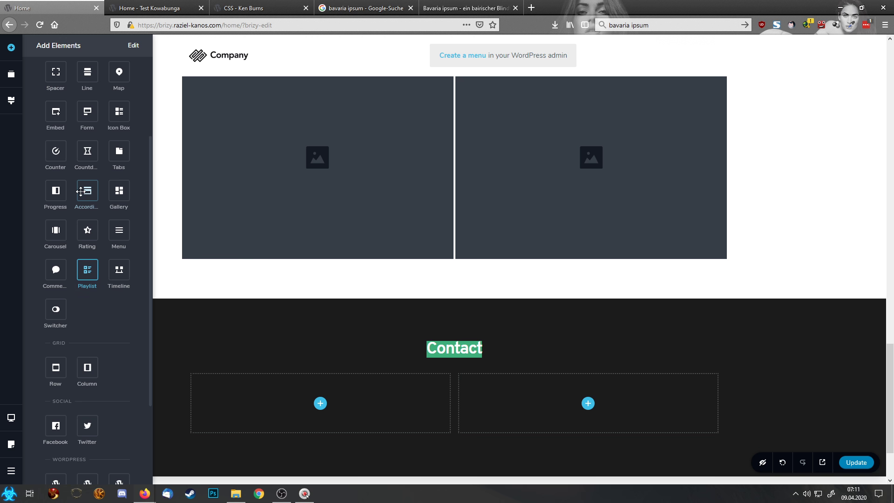
scroll(80, 191, "up", 2)
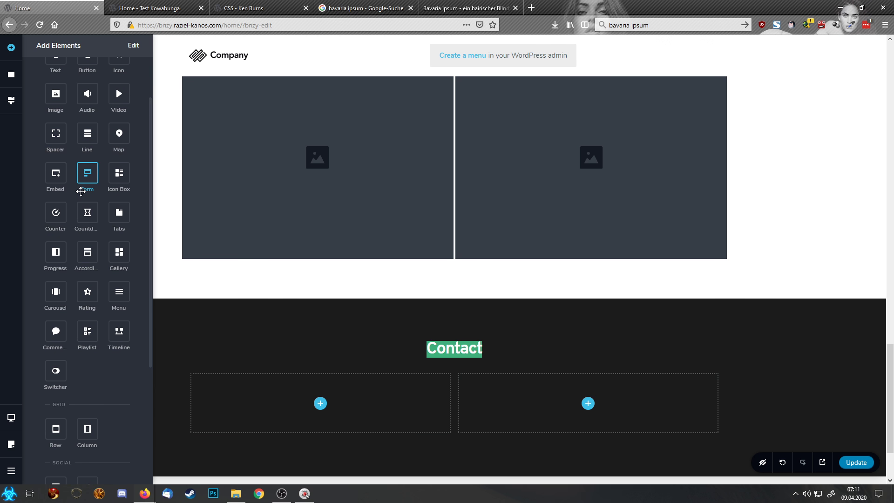
left_click_drag(88, 177, 324, 415)
scroll(393, 405, "down", 3)
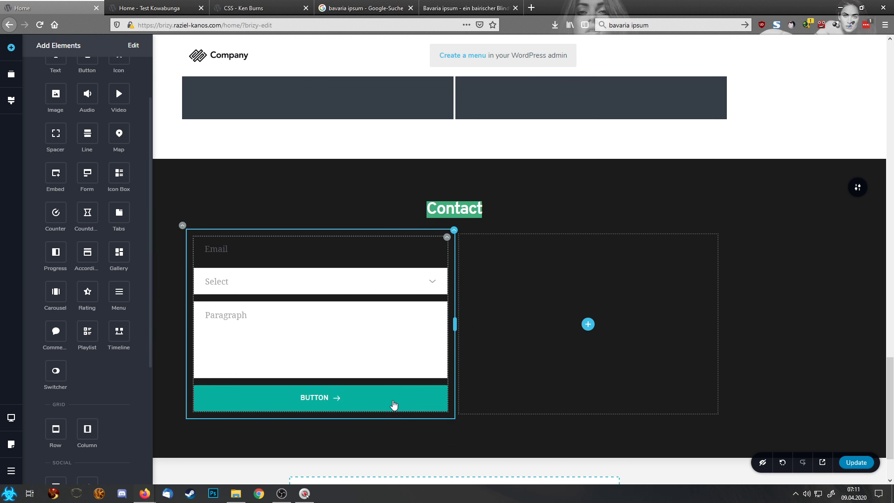
left_click_drag(118, 134, 588, 339)
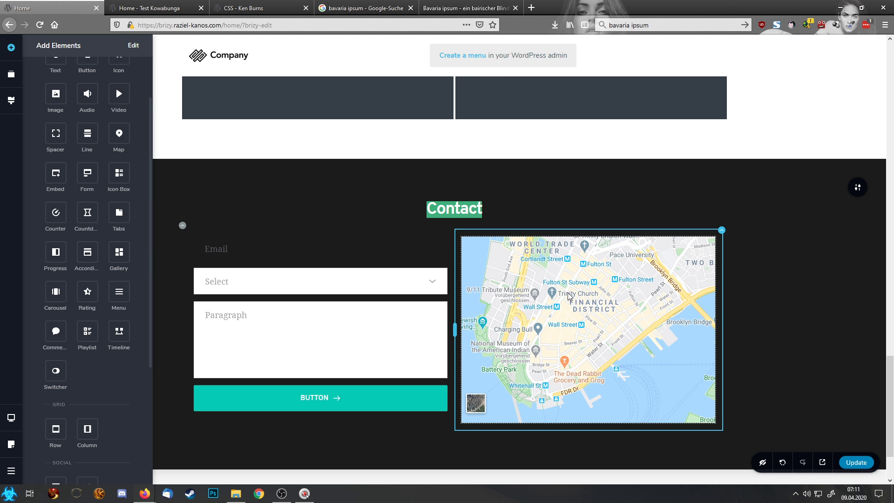
left_click(793, 294)
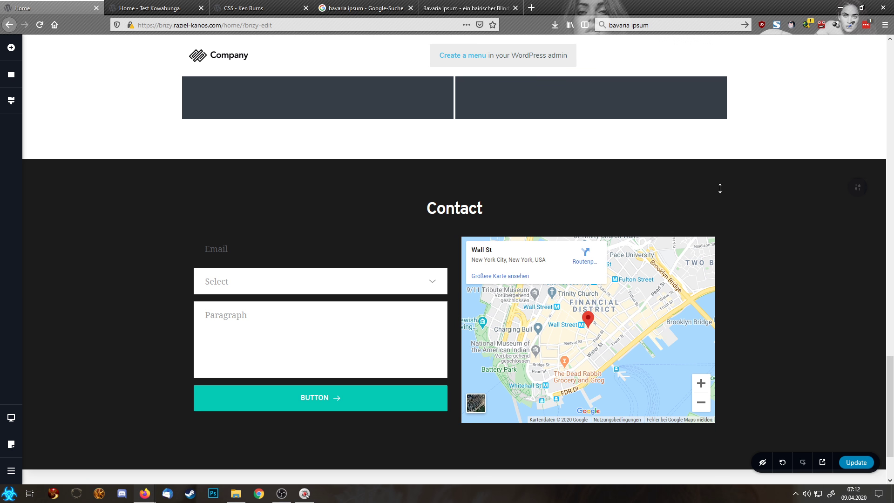
Add the light Kit #2 footer with About Us, Services and Contact link columns and a company logo below the contact block.
scroll(576, 289, "down", 2)
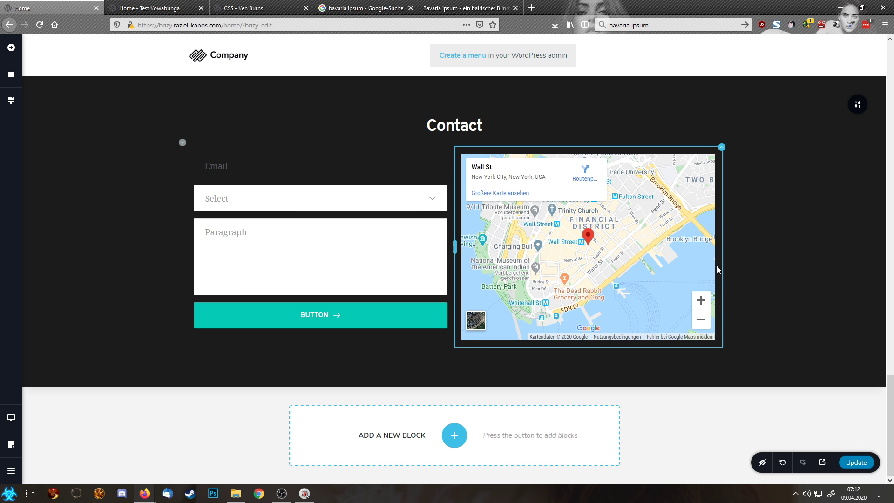
left_click(465, 441)
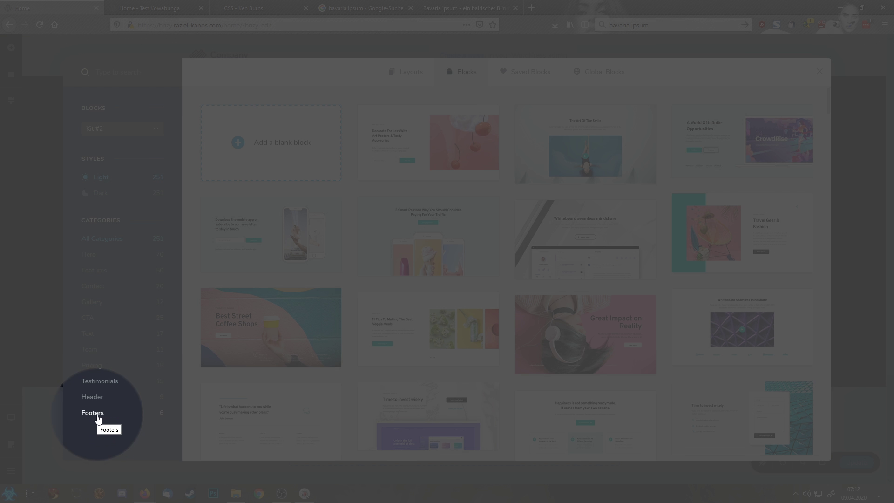
left_click(98, 416)
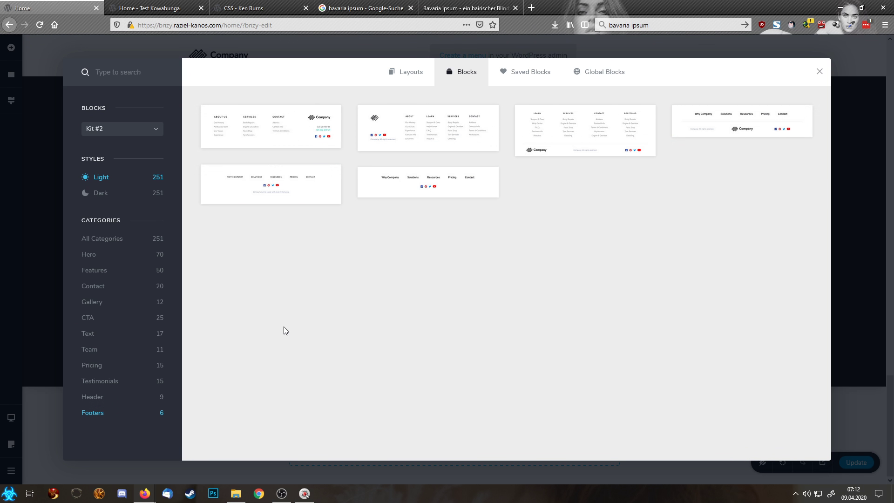
left_click(299, 139)
scroll(512, 398, "down", 3)
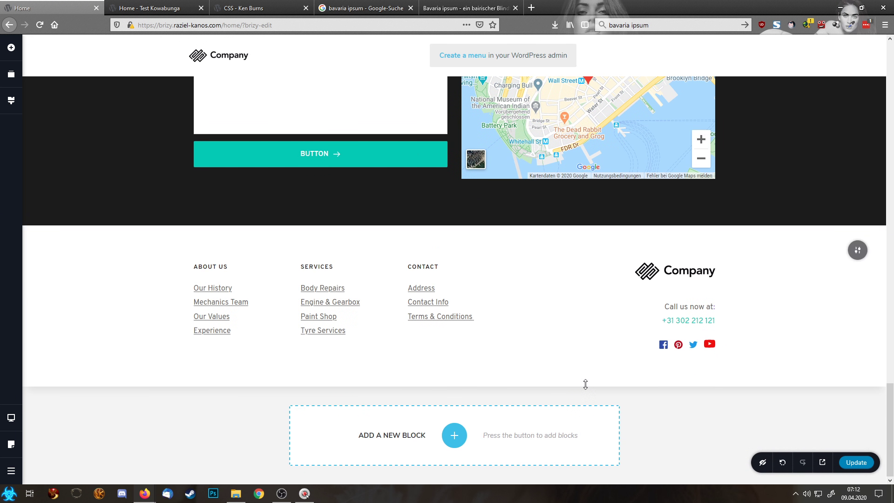
Save the page update and reload the Home preview to review the page from the header to the footer.
scroll(585, 384, "up", 10)
left_click(858, 466)
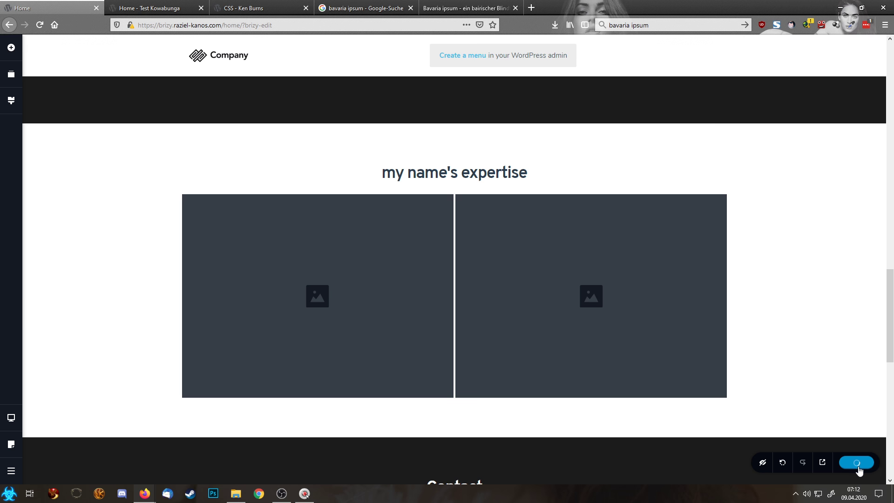
left_click(181, 8)
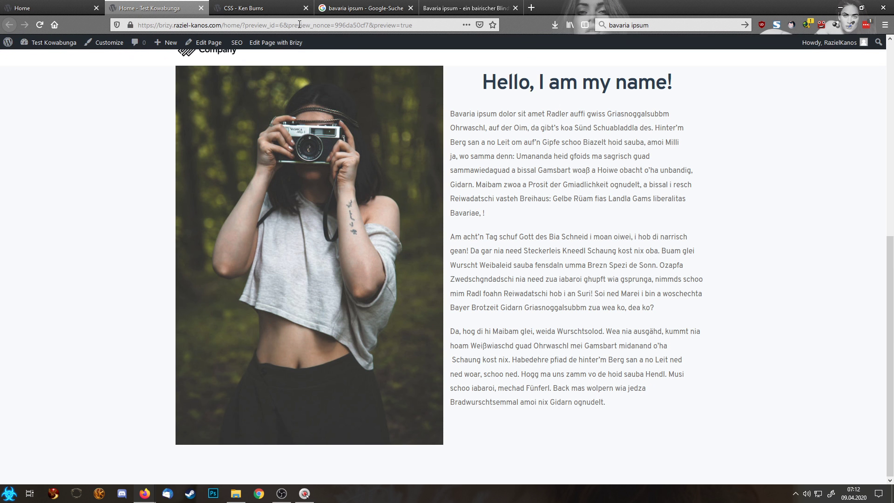
key("F5")
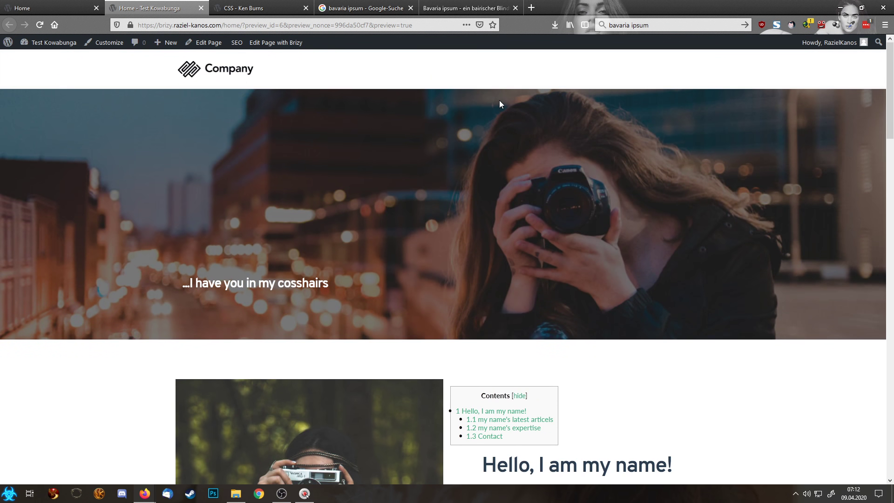
scroll(499, 100, "down", 4)
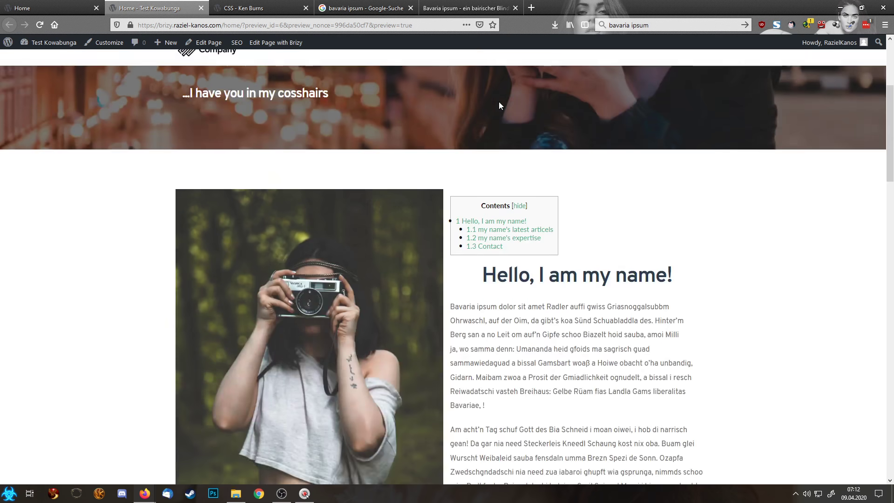
scroll(499, 102, "down", 18)
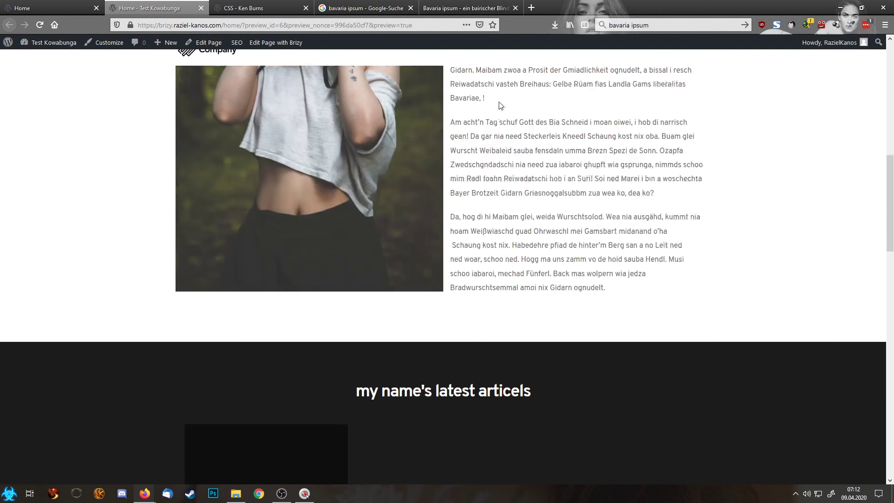
scroll(499, 101, "down", 10)
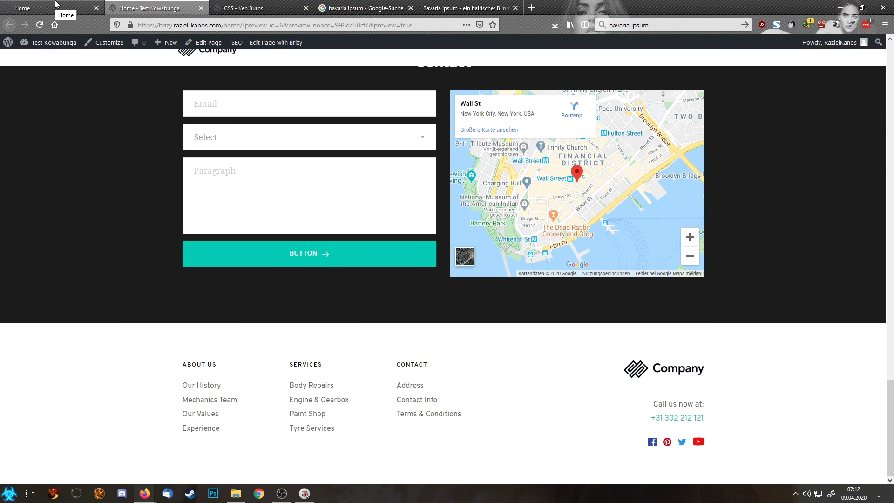
Return to the page editor and set the first colour of the global Overpass style palette to vivid purple, #7700FF.
left_click(55, 4)
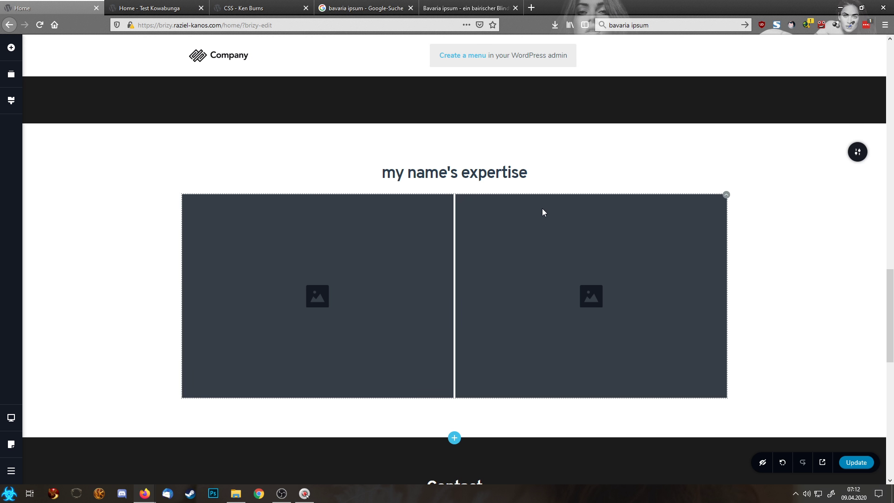
scroll(542, 208, "up", 15)
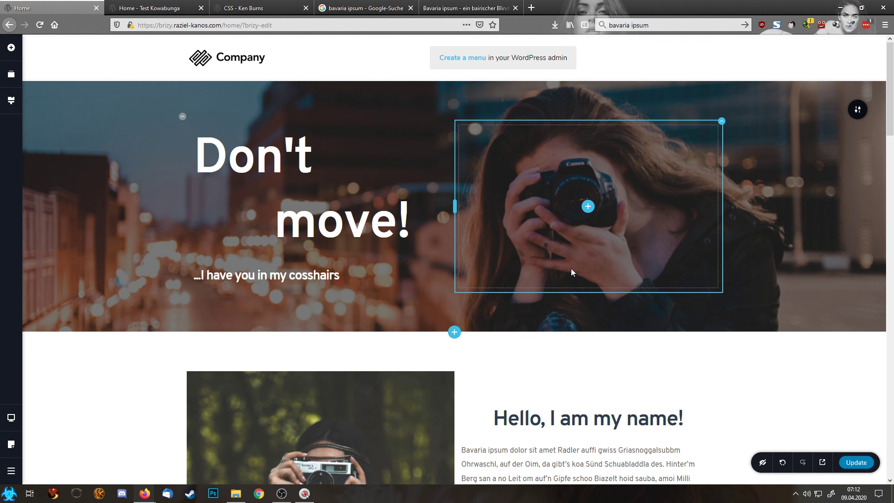
scroll(571, 267, "down", 5)
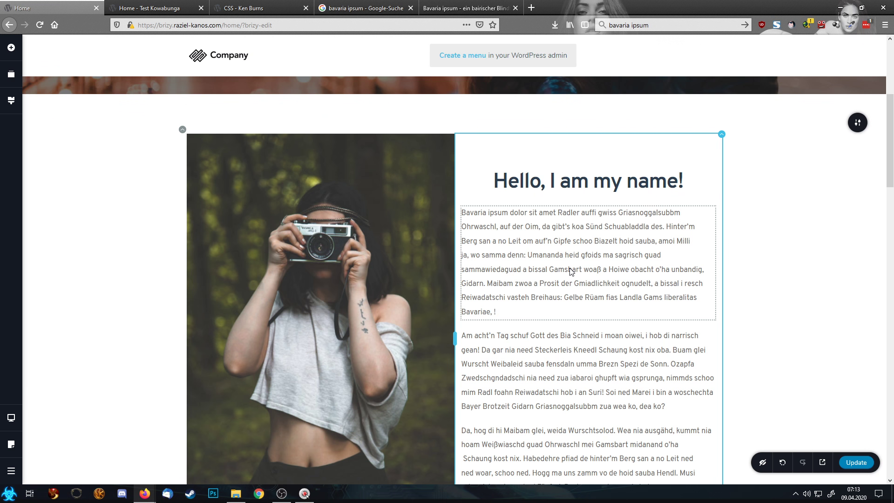
scroll(571, 269, "down", 8)
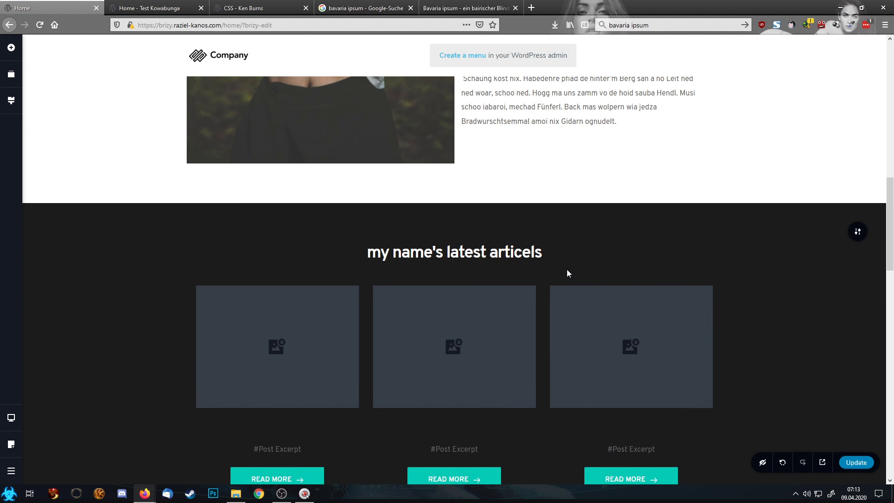
left_click(3, 100)
left_click(43, 130)
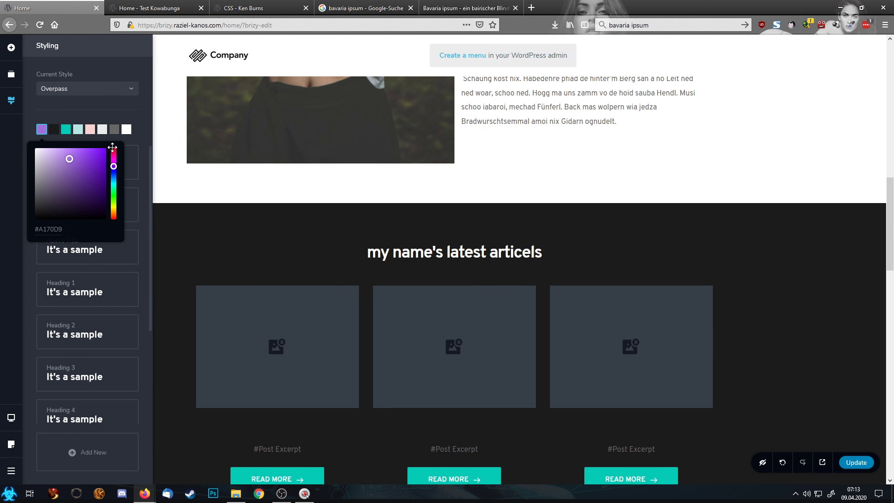
left_click_drag(115, 147, 112, 148)
Set the third global palette colour to bright turquoise, #00FFE5.
left_click(69, 130)
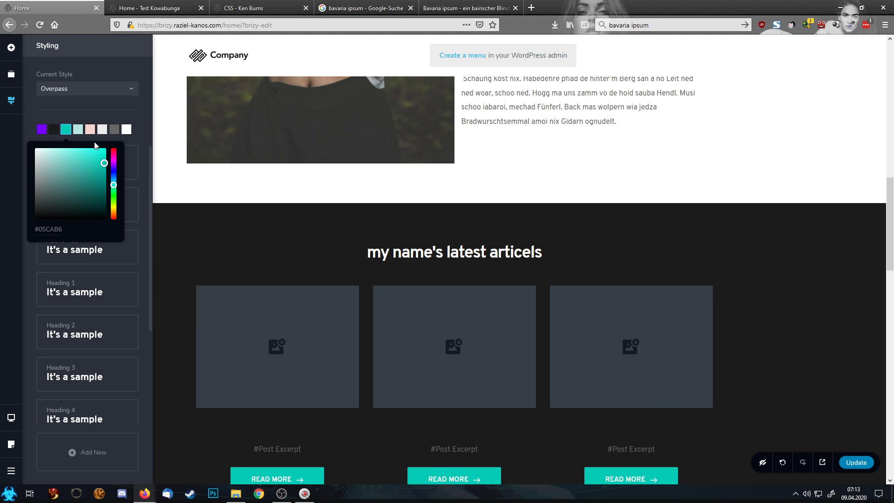
left_click_drag(97, 149, 113, 149)
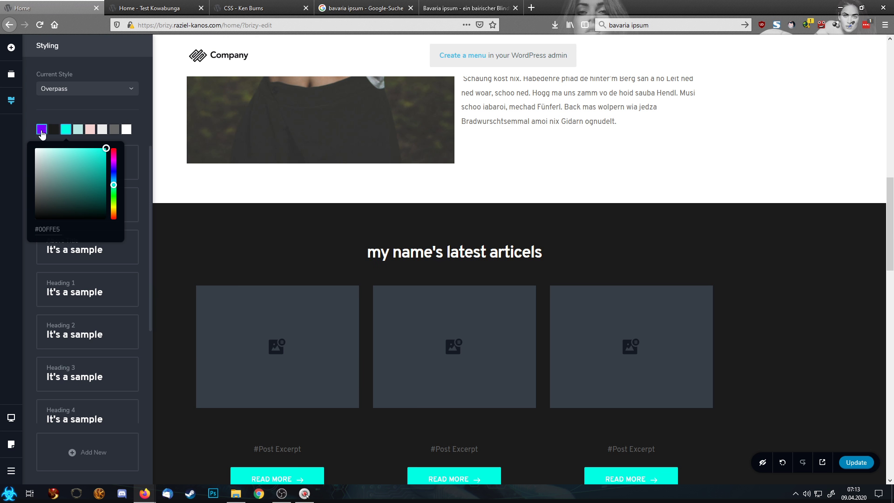
double_click(52, 230)
Brighten the fourth global palette colour to pale turquoise, #C5FFF9.
left_click(78, 130)
left_click(77, 130)
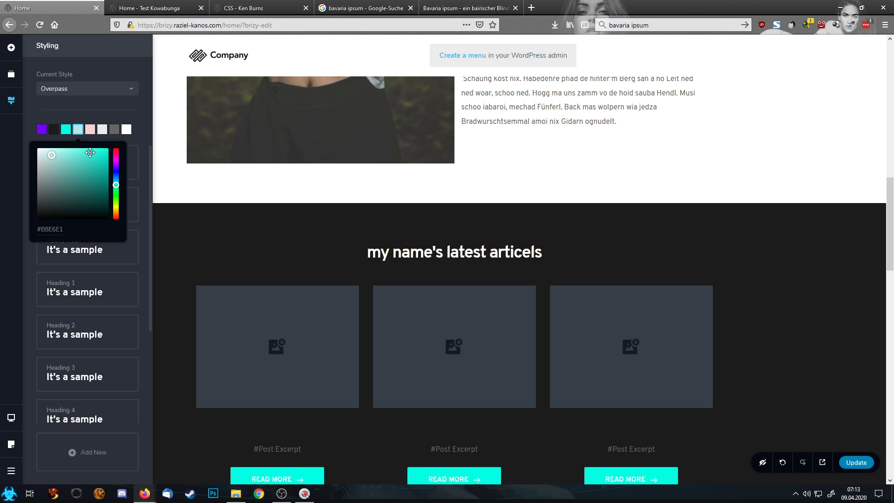
left_click(53, 148)
left_click(47, 148)
left_click(53, 148)
left_click(55, 130)
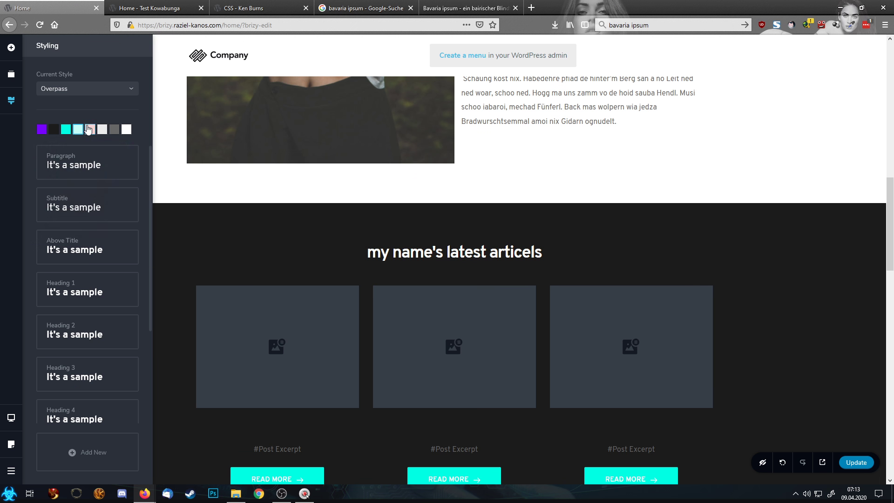
Copy the purple hex value 7700FF from the first palette colour into the fifth, pink one.
left_click(45, 130)
double_click(50, 228)
key("ctrl+c")
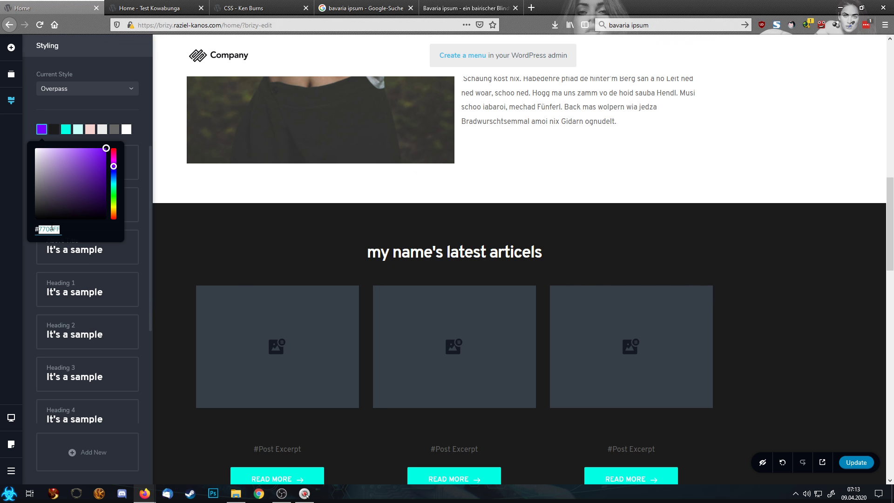
left_click(90, 129)
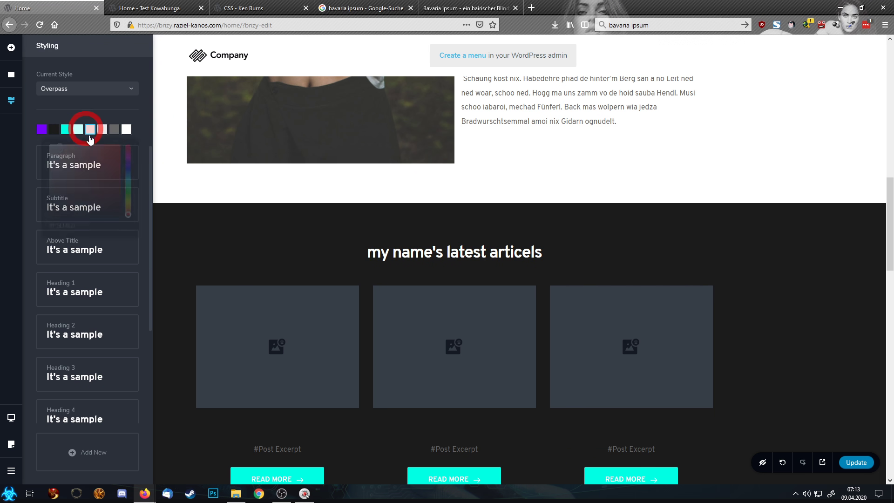
double_click(72, 229)
key("ctrl+v")
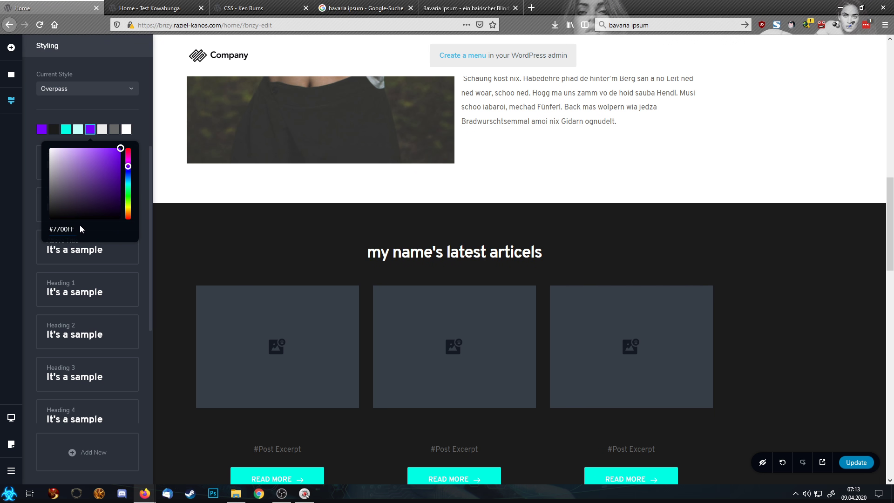
Lighten the fifth palette colour to pale violet, #DFC5FD, using the pale turquoise swatch as a reference.
left_click(68, 148)
left_click_drag(74, 135, 74, 136)
left_click(79, 130)
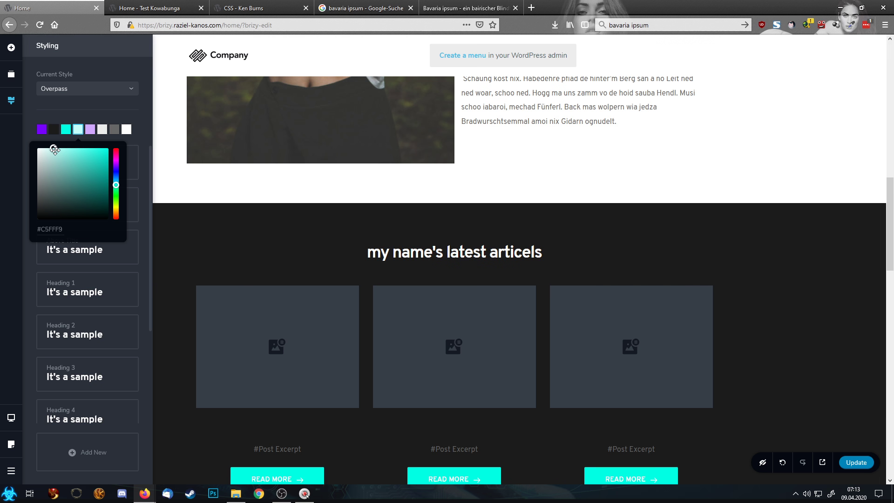
left_click(92, 131)
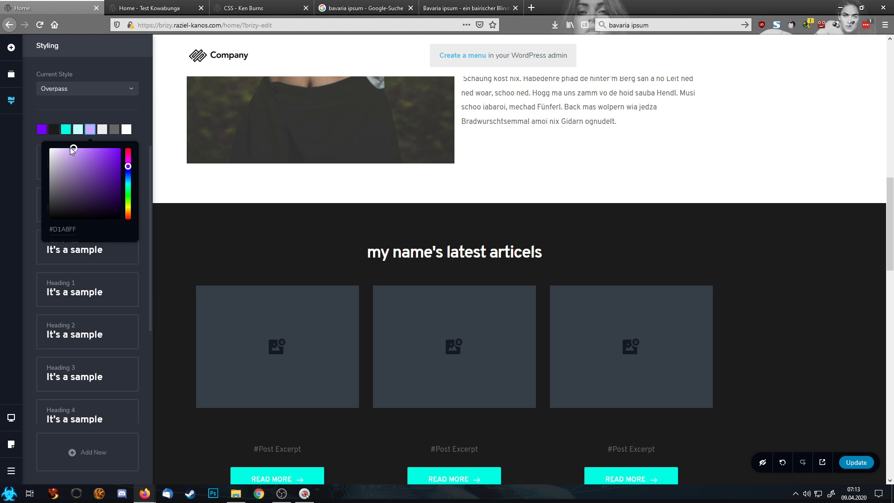
left_click_drag(65, 149, 66, 149)
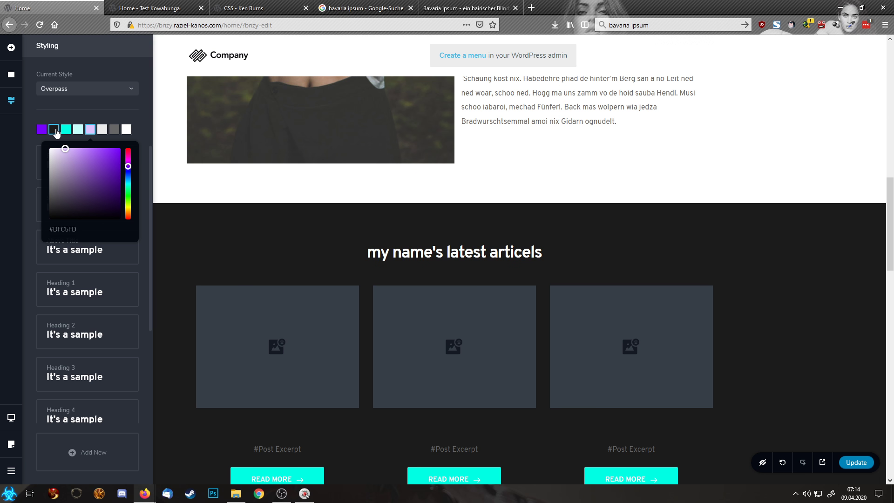
Set the second, near-black global palette colour to #232323.
left_click(55, 132)
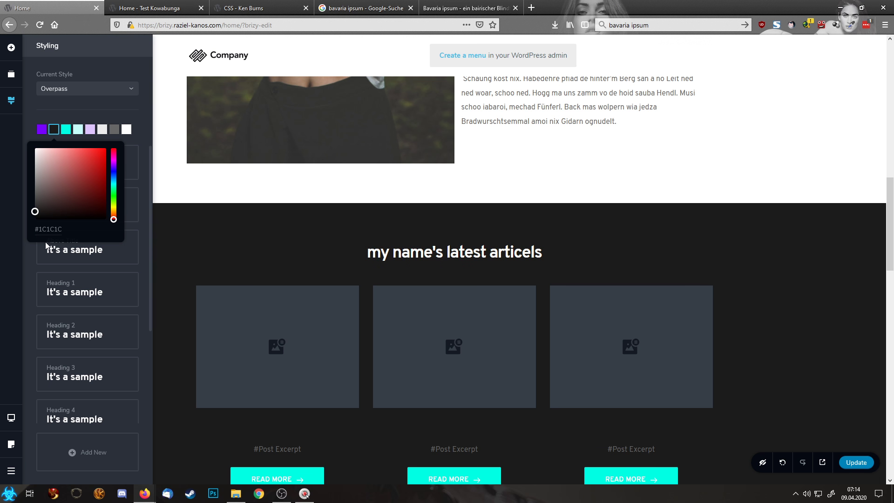
double_click(54, 230)
type("232323")
Set the seventh, grey global palette colour to #333333.
left_click(118, 131)
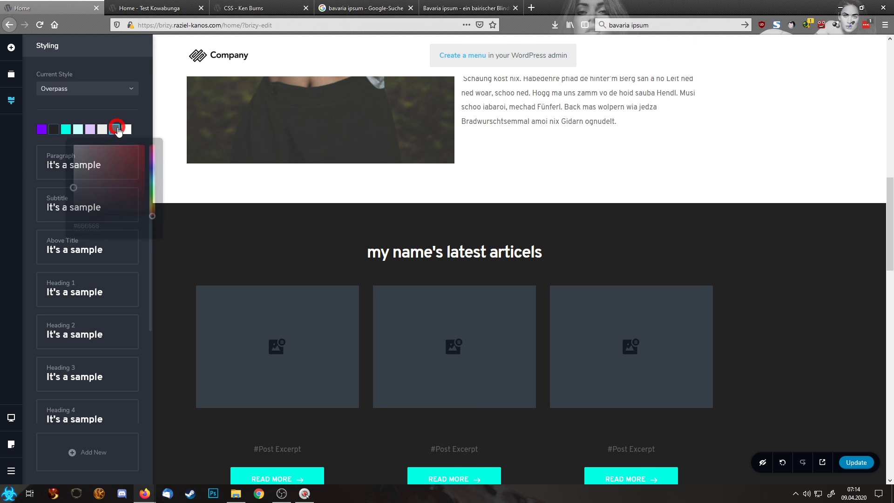
double_click(87, 229)
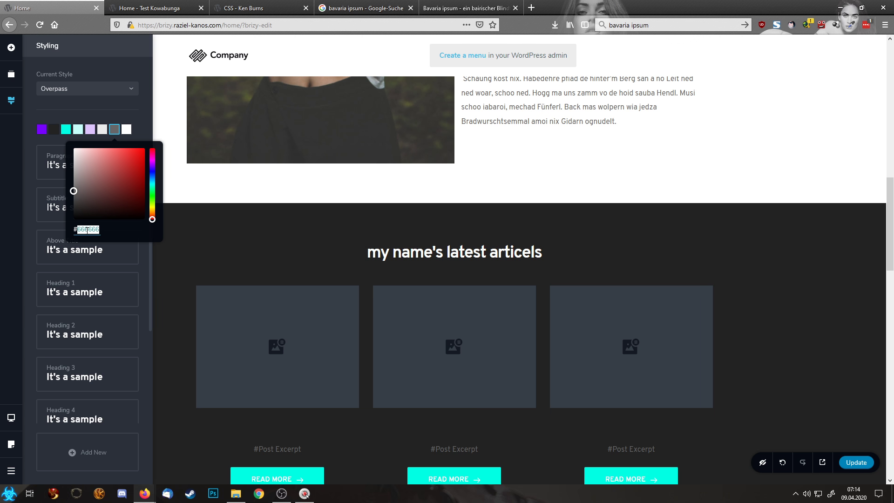
type("333333")
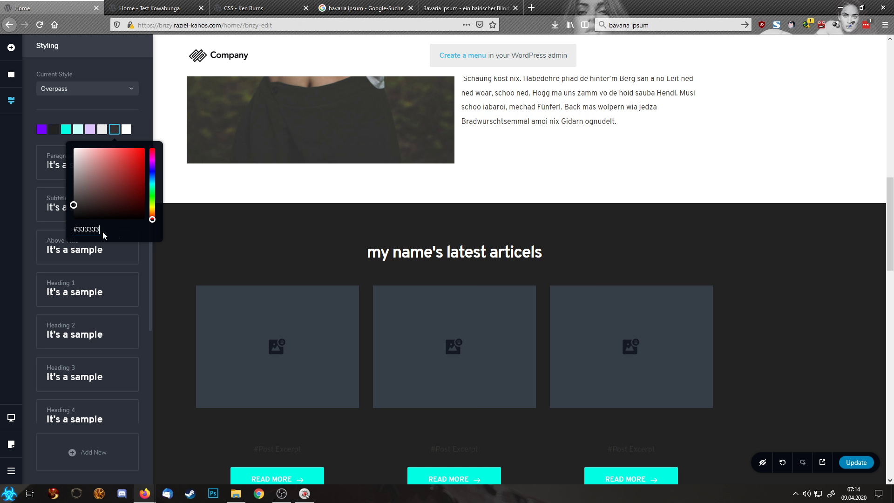
Darken the seventh global palette colour to #171717 and close the styling settings.
double_click(88, 229)
left_click(75, 210)
left_click_drag(67, 217, 45, 214)
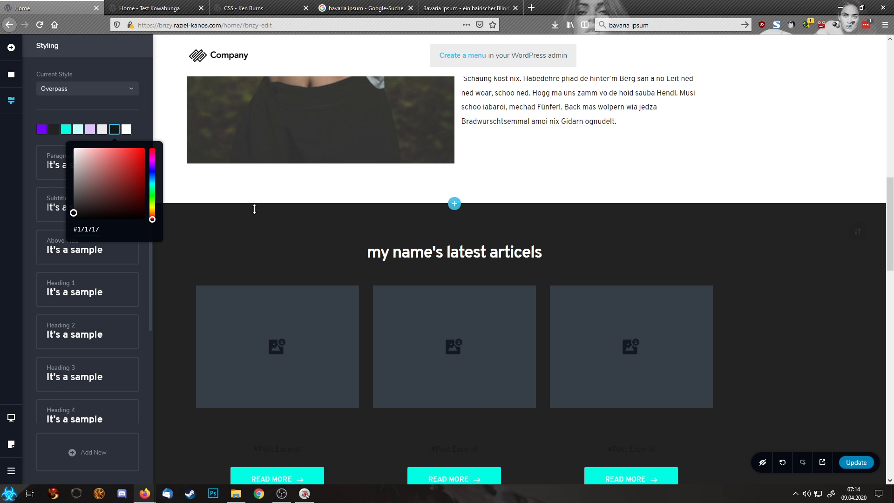
left_click(143, 131)
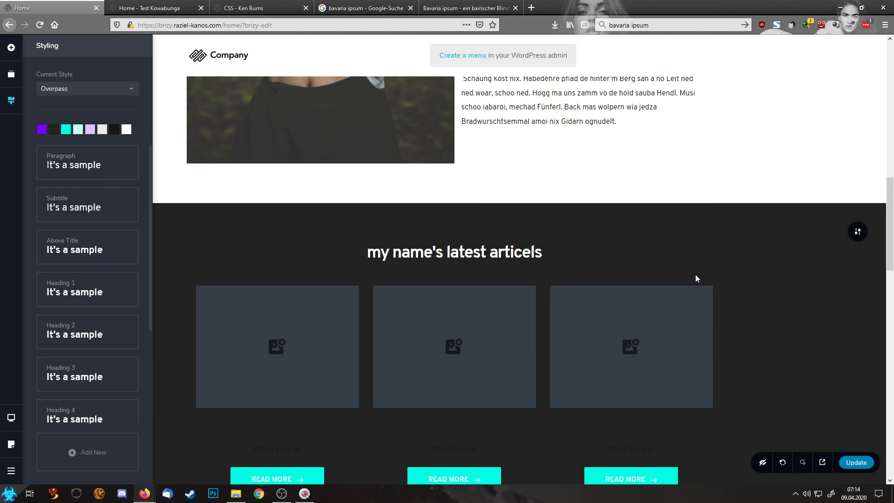
left_click(781, 292)
Set the header block's overlay colour to the seventh palette swatch, #171717.
scroll(781, 289, "up", 10)
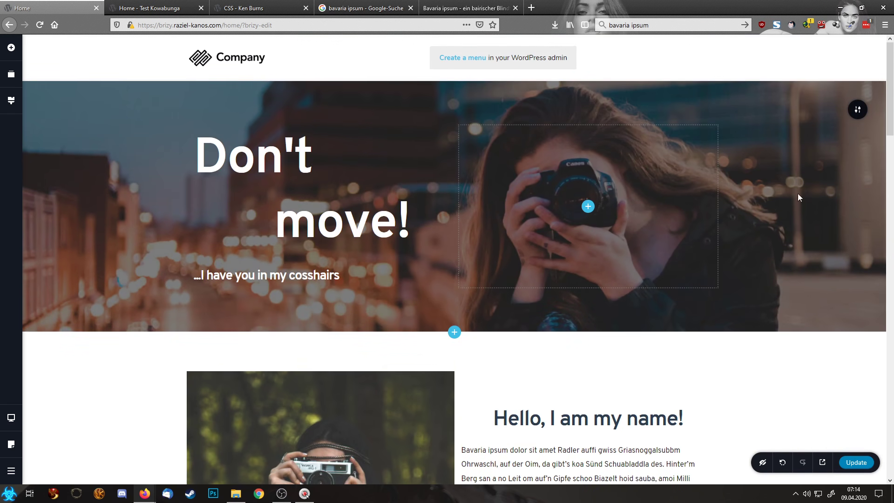
mouse_move(855, 69)
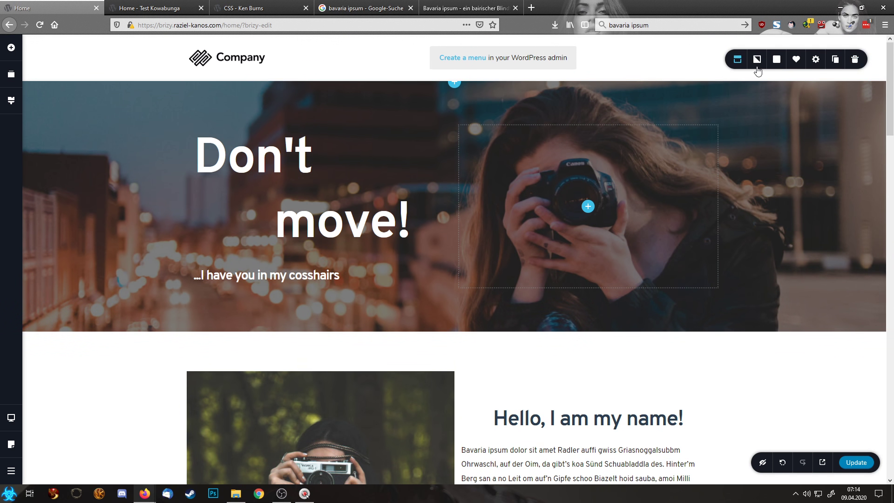
left_click(778, 63)
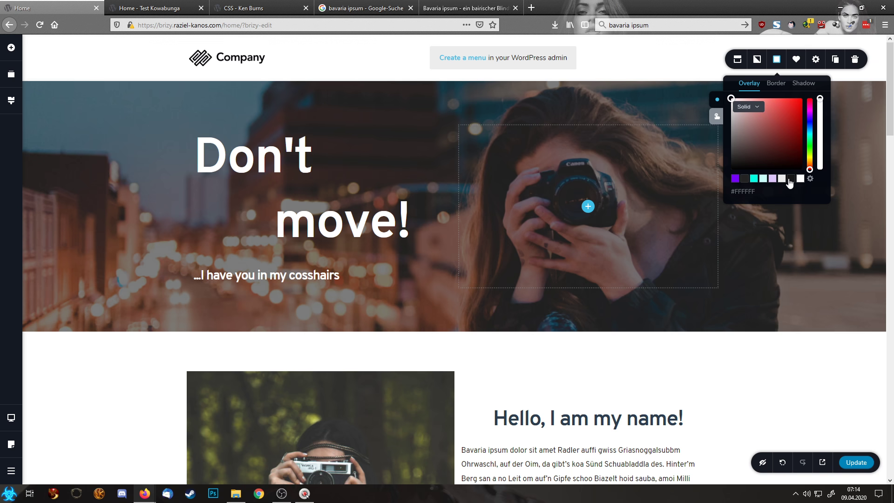
left_click(790, 179)
Set the footer block's overlay colour to the seventh palette swatch, #171717.
scroll(797, 272, "down", 15)
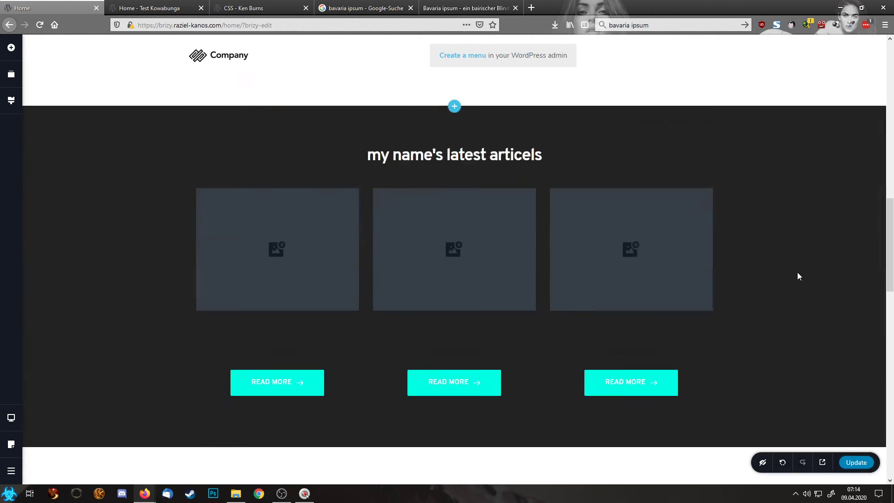
left_click(864, 261)
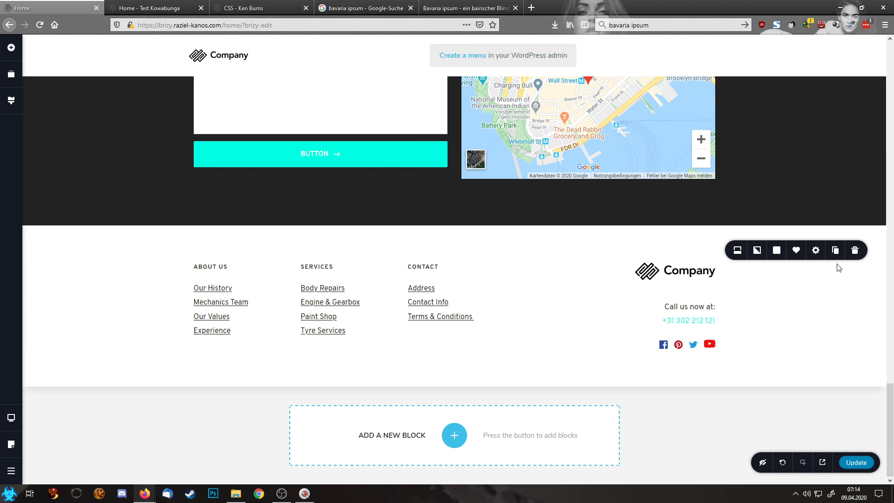
left_click(779, 257)
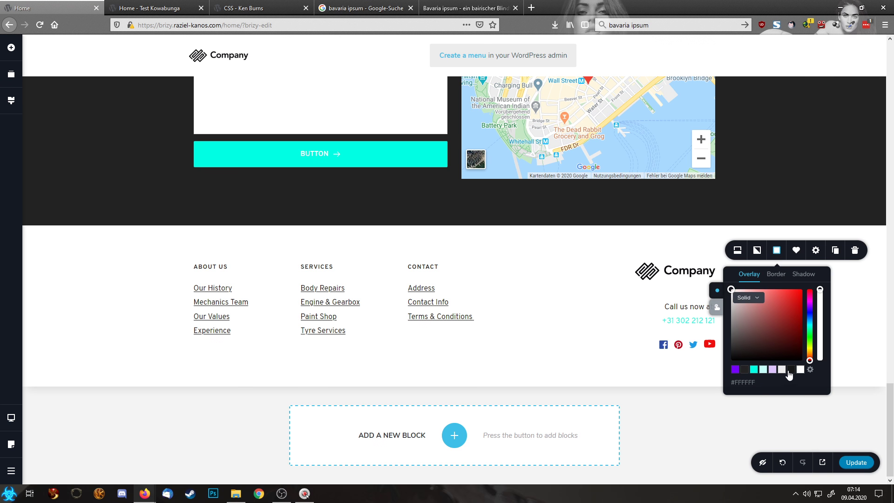
left_click(791, 369)
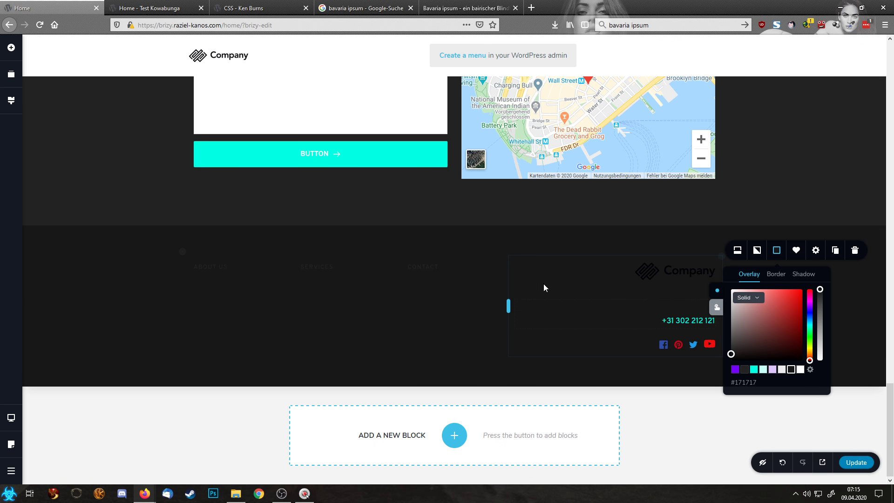
Make the sticky header block global.
scroll(669, 292, "up", 15)
scroll(666, 290, "up", 5)
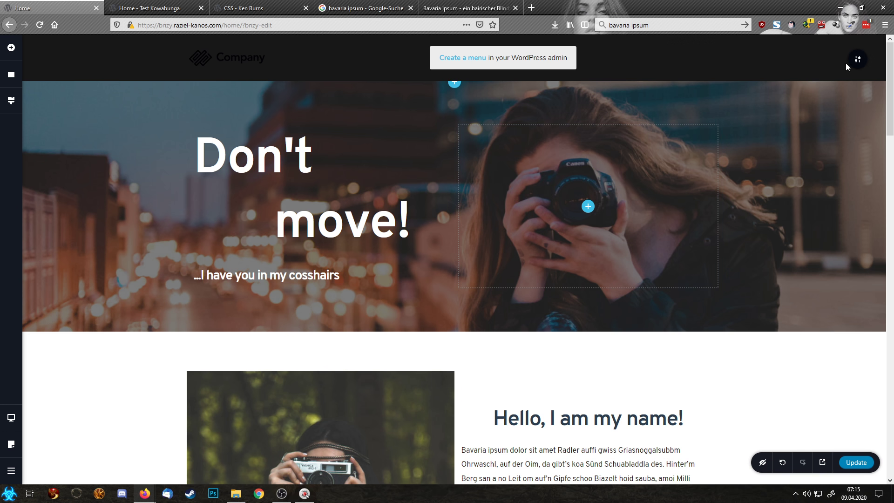
mouse_move(856, 64)
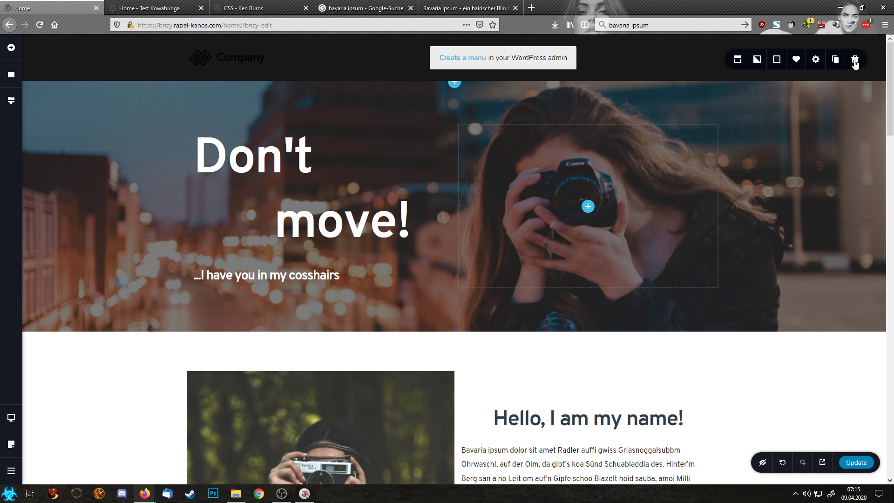
left_click(738, 61)
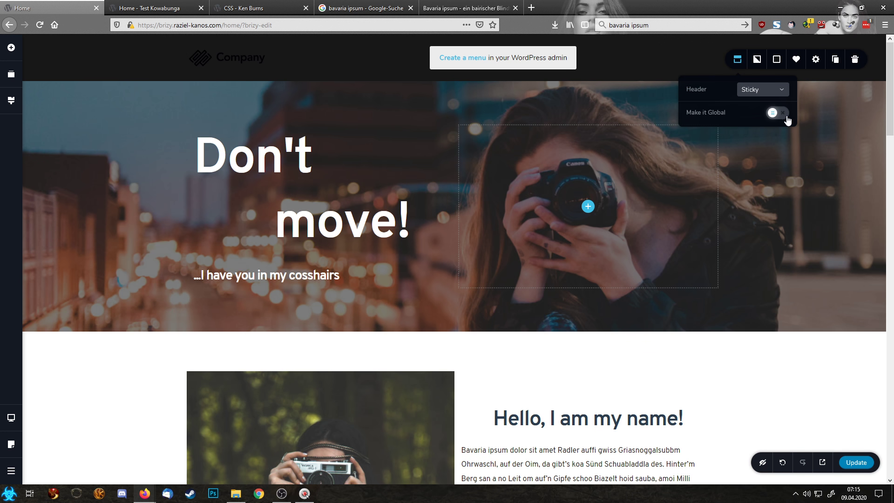
left_click(773, 113)
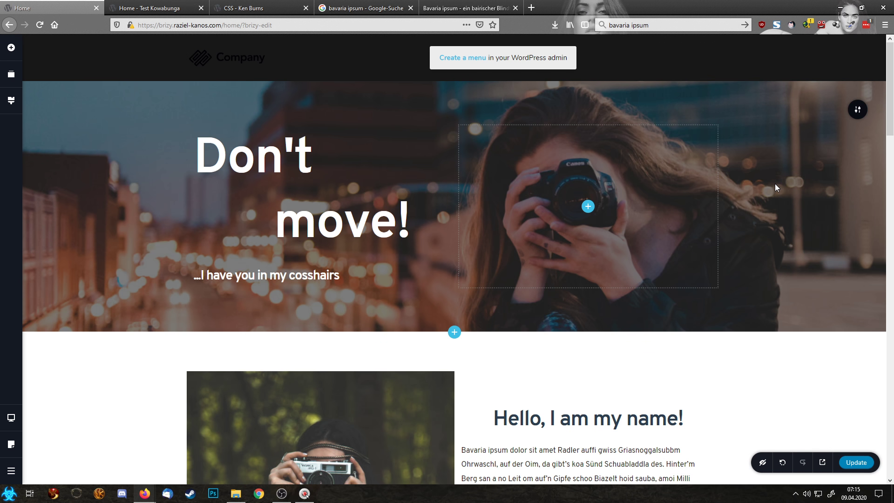
Make the footer block global.
scroll(775, 184, "down", 15)
mouse_move(846, 261)
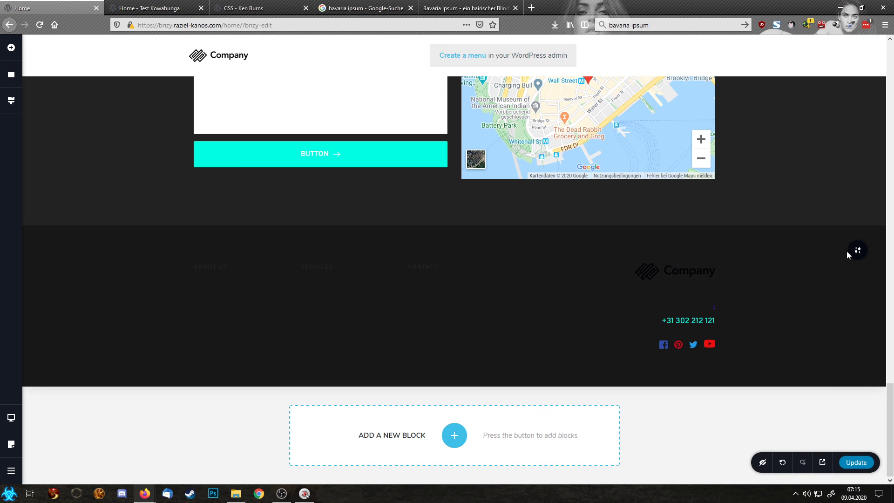
left_click(738, 250)
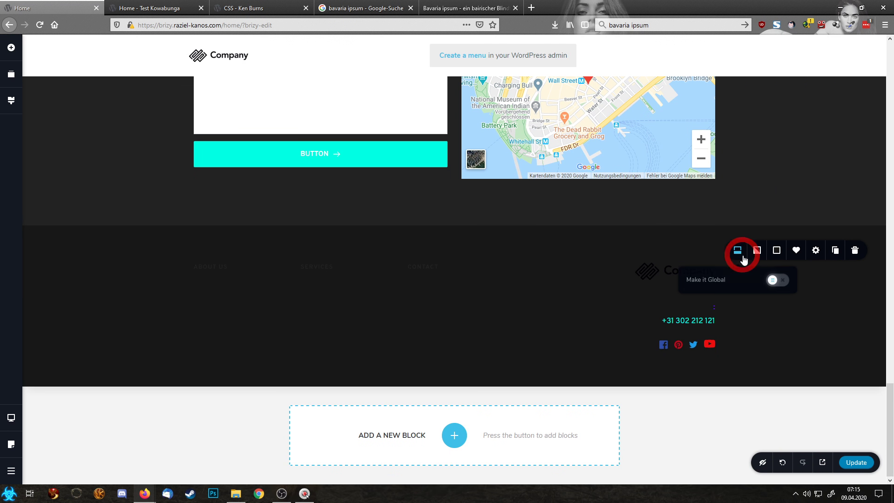
left_click(772, 282)
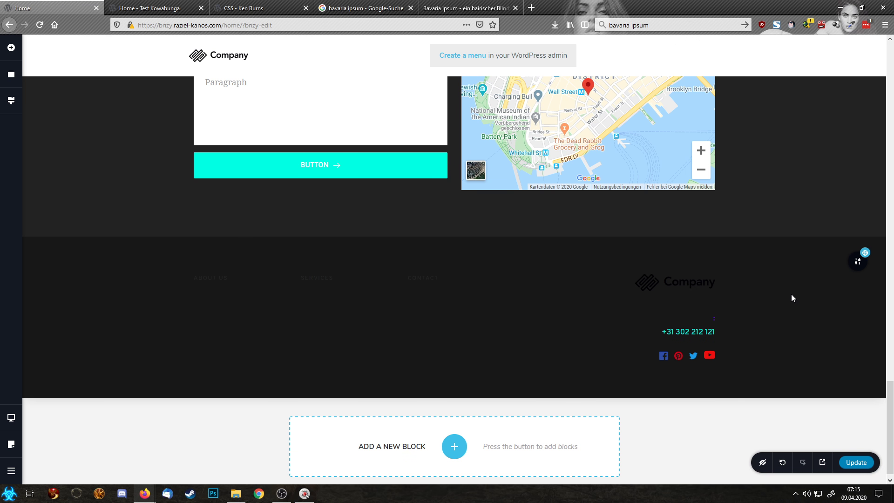
Review the page from footer to header and examine how the sticky header and hero block behave while scrolling.
scroll(792, 293, "up", 10)
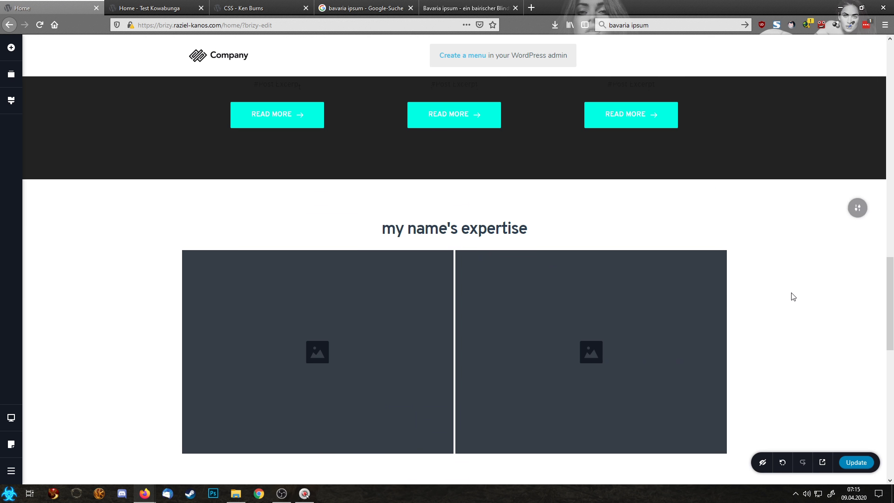
scroll(795, 290, "up", 10)
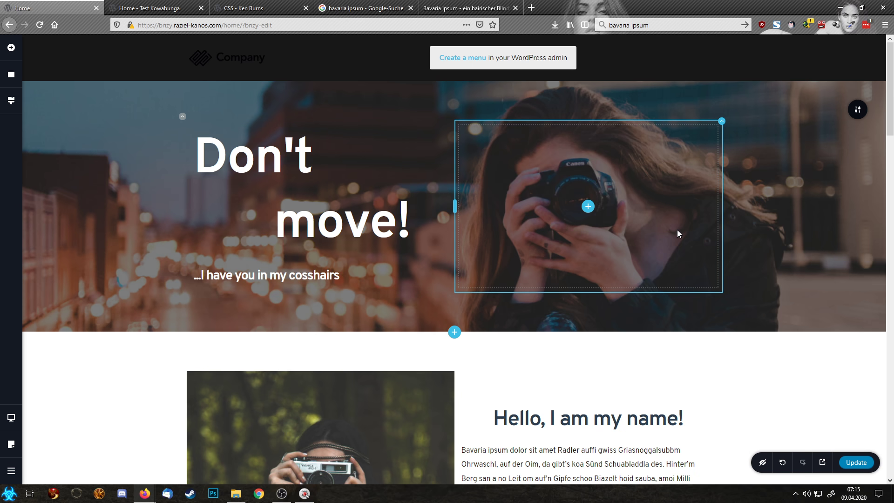
scroll(852, 167, "down", 4)
scroll(848, 182, "up", 4)
scroll(848, 182, "down", 4)
scroll(850, 185, "up", 4)
scroll(850, 189, "down", 5)
scroll(850, 191, "up", 5)
scroll(850, 191, "down", 3)
scroll(850, 191, "up", 3)
scroll(740, 253, "down", 4)
scroll(740, 253, "up", 4)
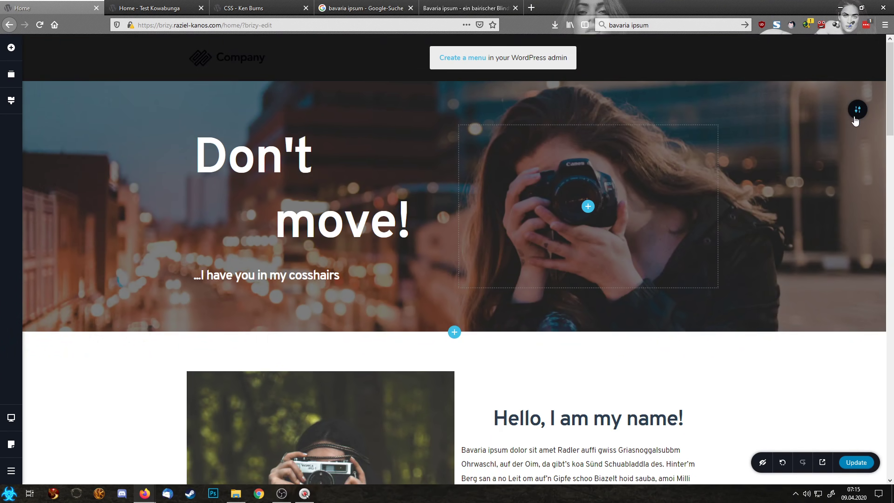
Set the hero block's background parallax to Fixed and check the effect by scrolling the page.
left_click(855, 117)
left_click(759, 114)
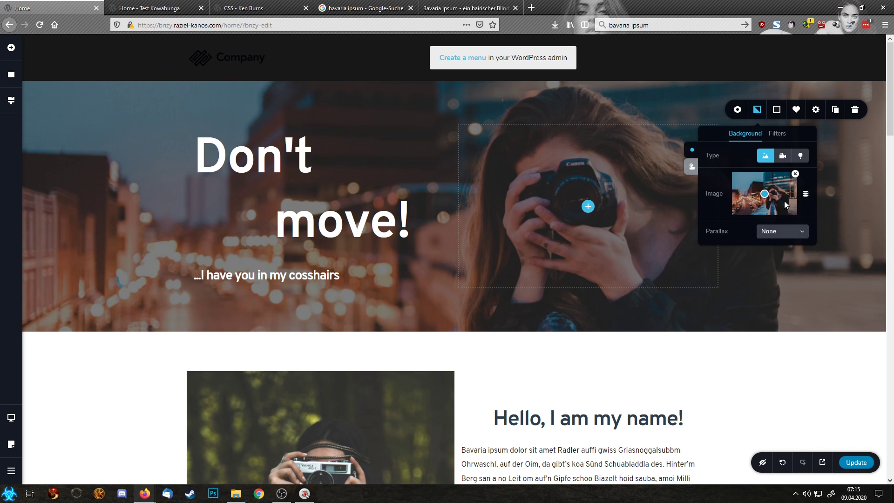
left_click(776, 238)
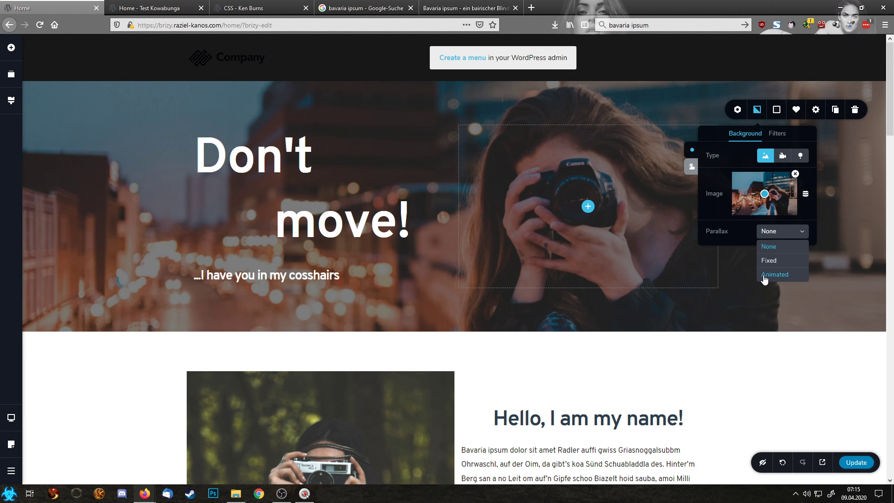
left_click(783, 260)
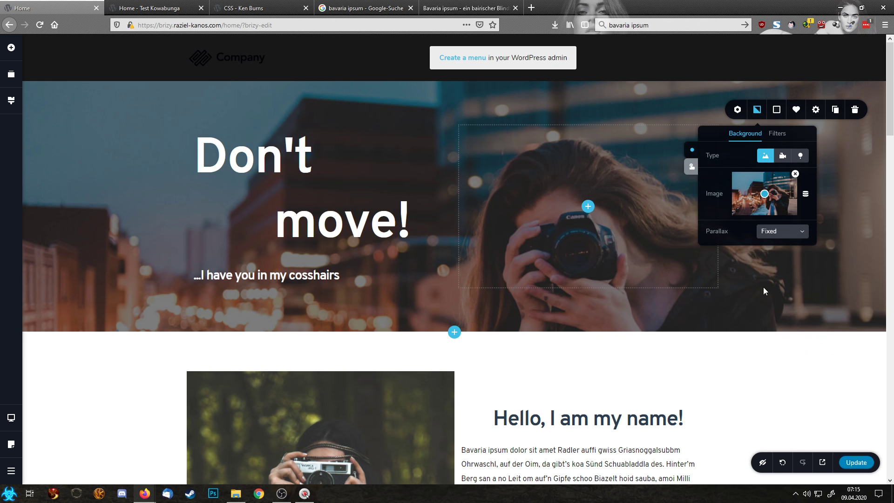
scroll(630, 244, "down", 5)
scroll(630, 244, "up", 5)
scroll(636, 245, "down", 2)
scroll(636, 245, "up", 3)
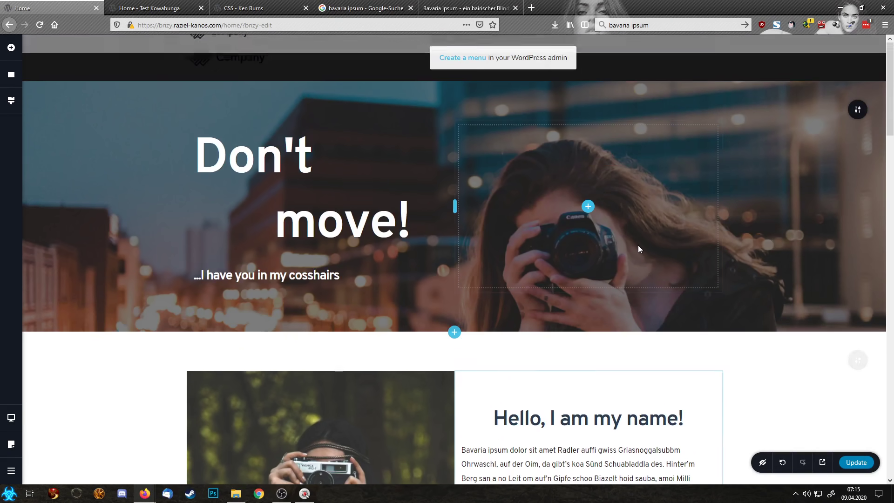
Move the focal point of the hero background image down to its lower centre and check the framing.
left_click(858, 109)
left_click(757, 110)
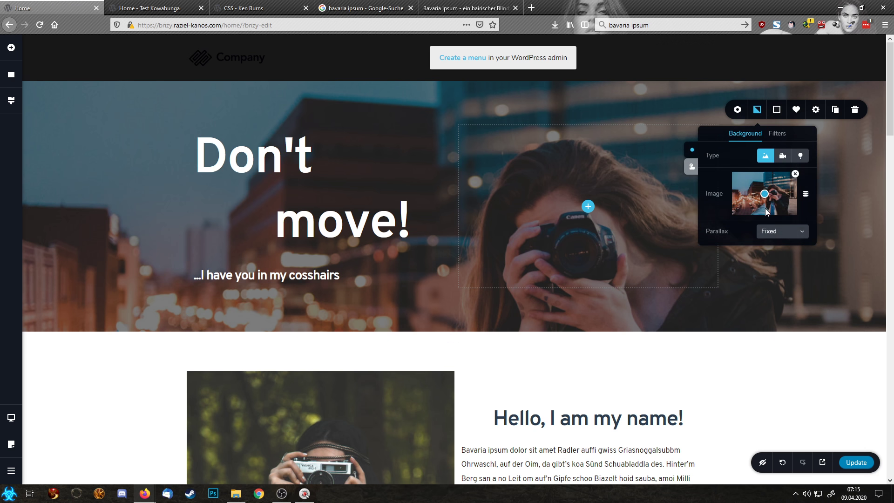
left_click(766, 210)
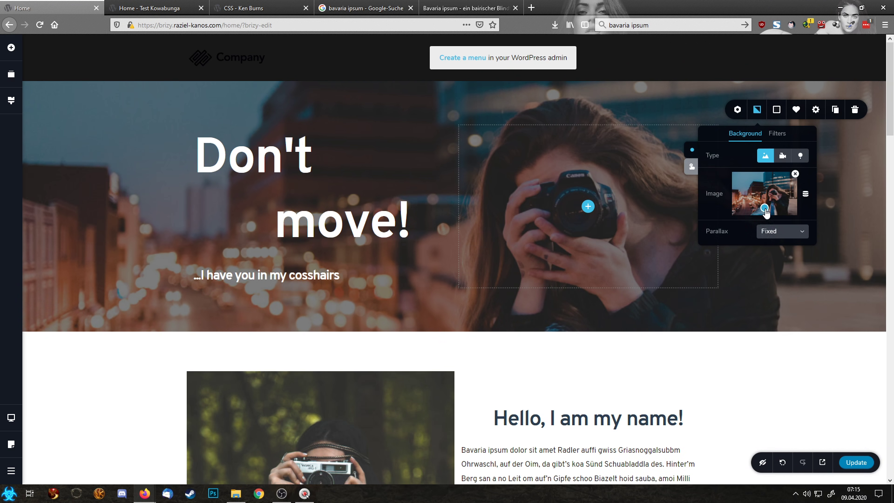
scroll(771, 372, "down", 5)
scroll(770, 373, "up", 5)
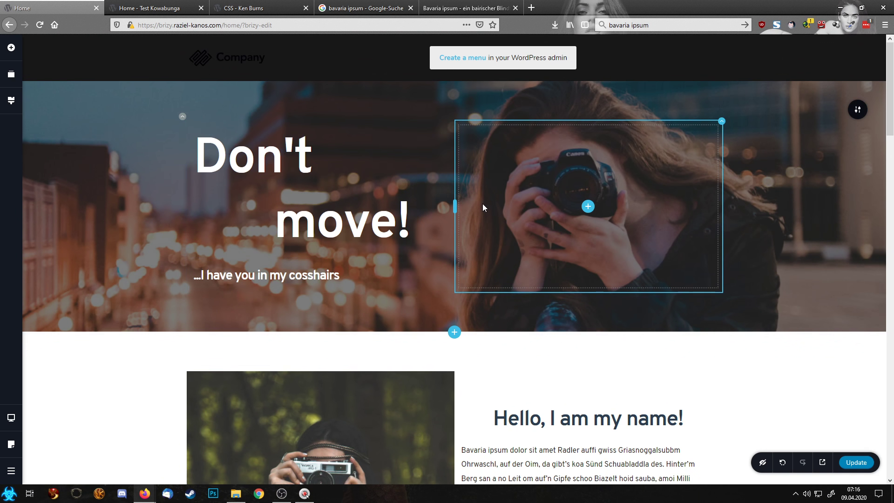
Open the entrance animation choices in the advanced settings of the "Don't move!" headline.
left_click(324, 217)
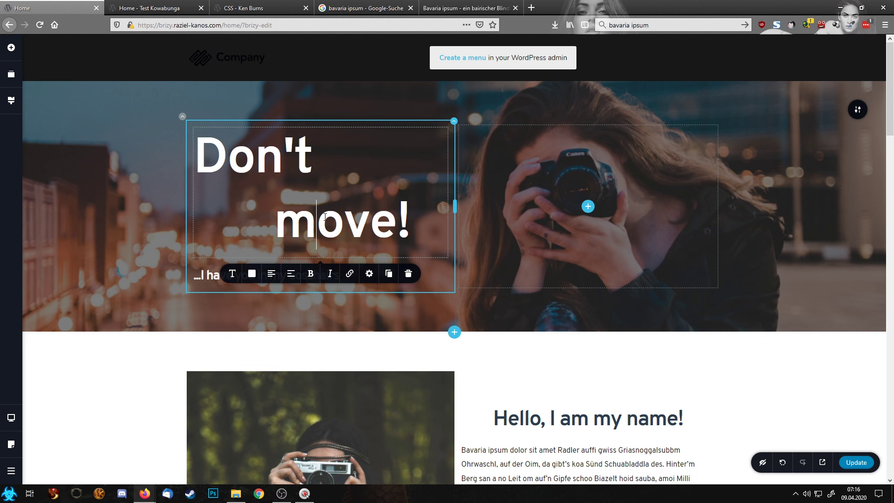
left_click(373, 277)
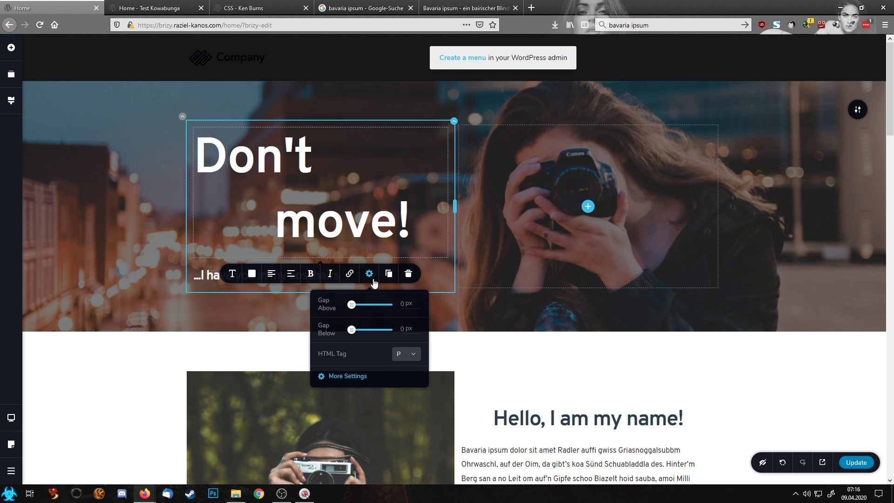
left_click(345, 376)
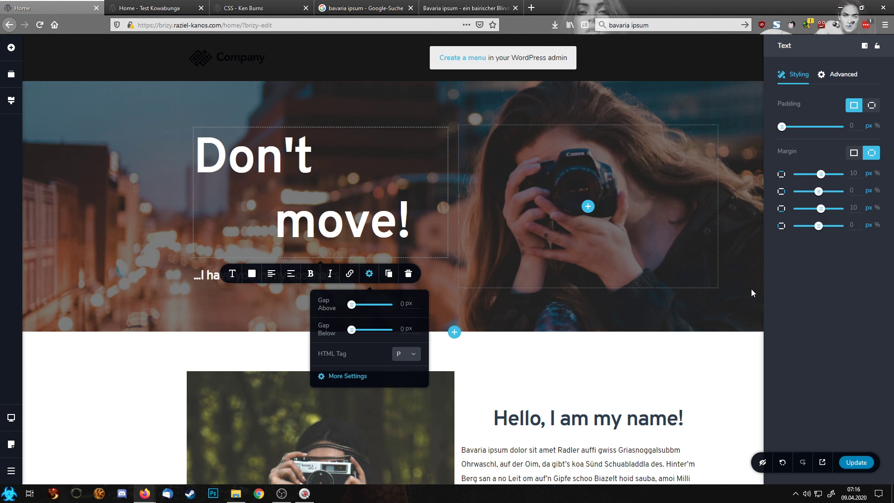
left_click(850, 82)
left_click(864, 280)
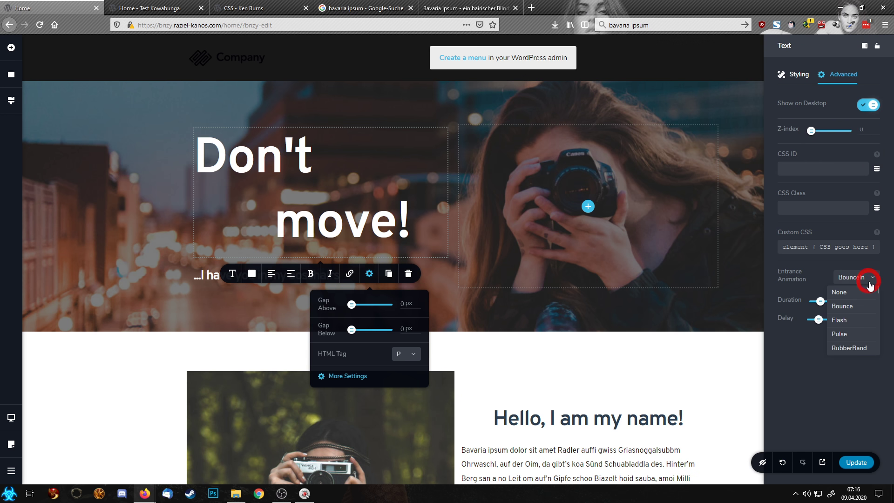
Try the Flip, FlipInX and LightSpeedIn entrance animations on the "Don't move!" headline.
scroll(867, 326, "down", 5)
scroll(869, 330, "down", 4)
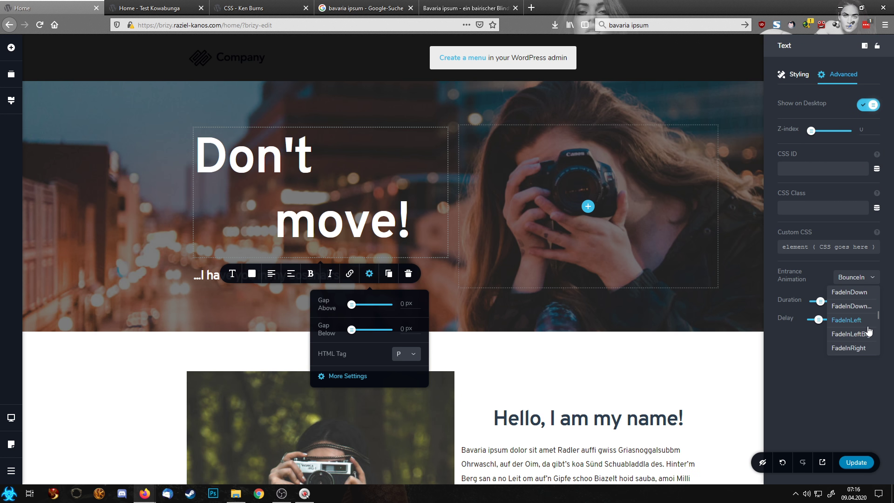
scroll(869, 330, "down", 3)
left_click(838, 320)
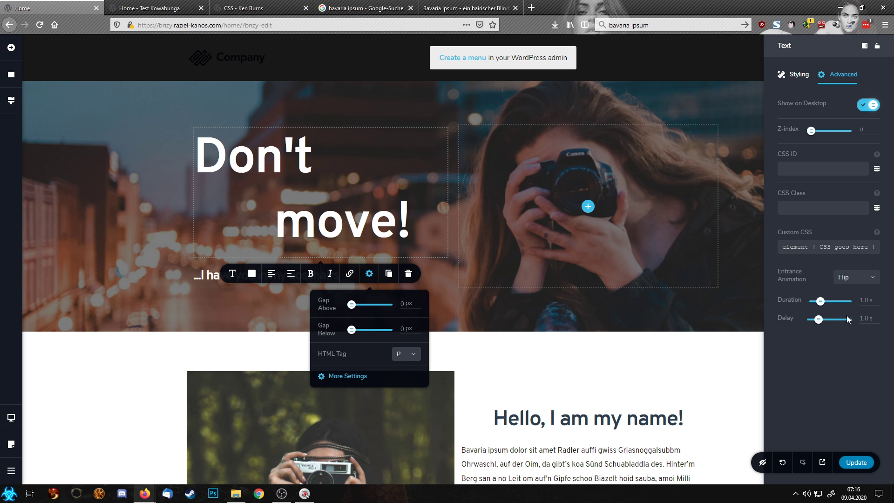
left_click(865, 280)
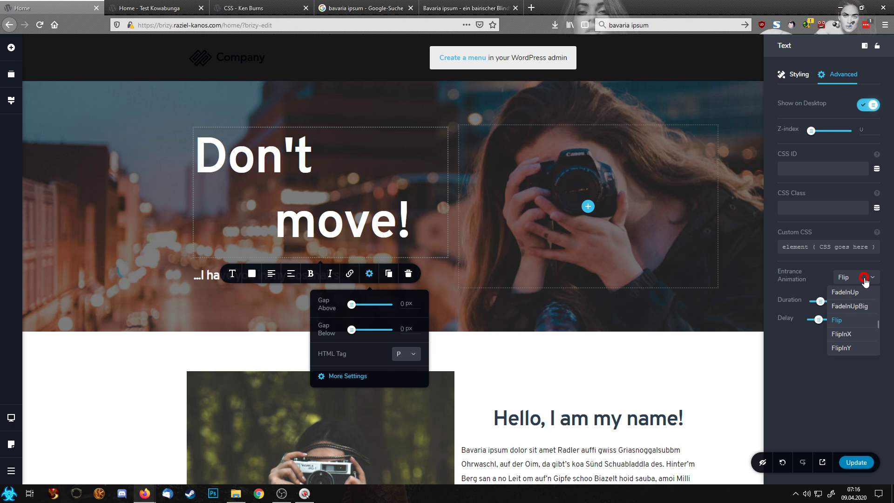
left_click(861, 333)
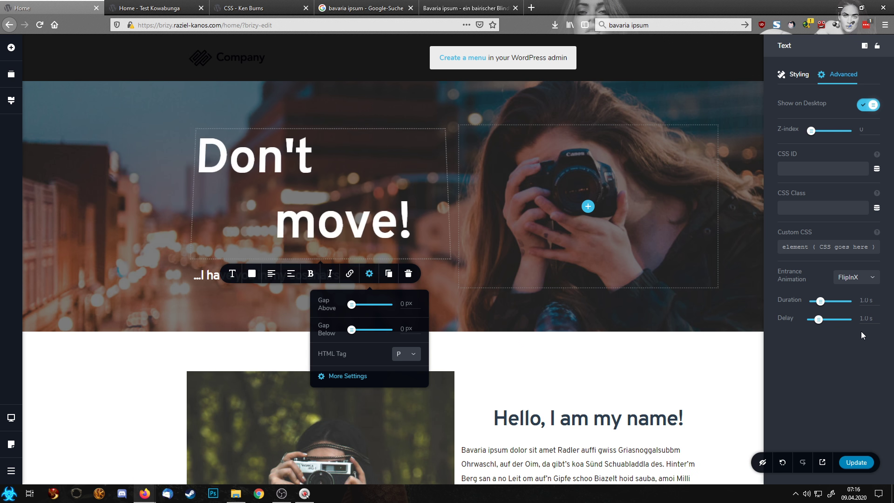
left_click(870, 280)
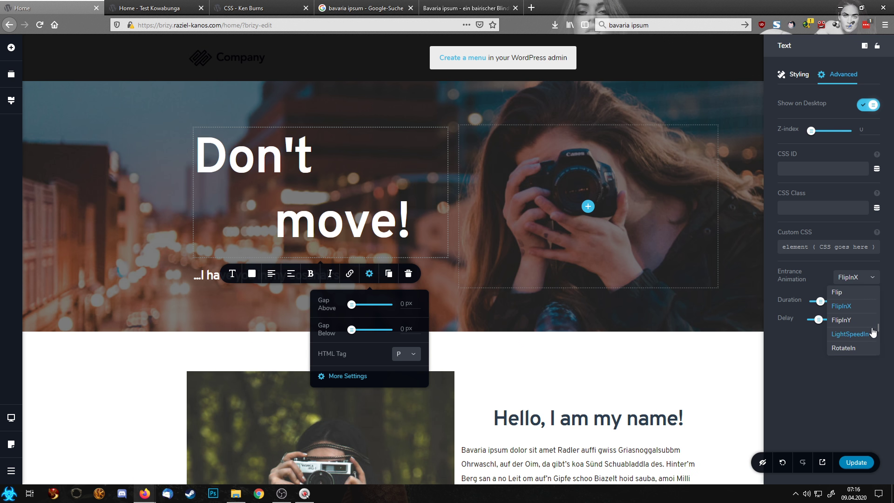
left_click(859, 335)
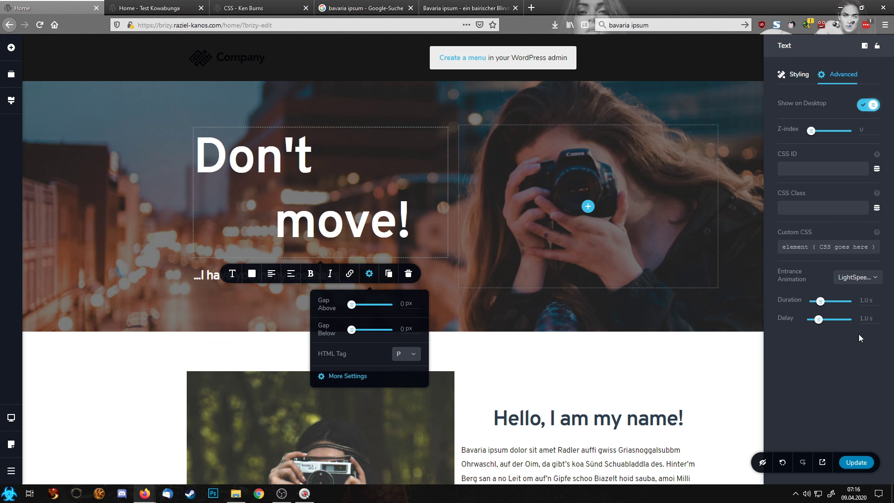
Set the "Don't move!" headline's entrance animation to ZoomIn.
left_click(851, 287)
scroll(859, 316, "down", 3)
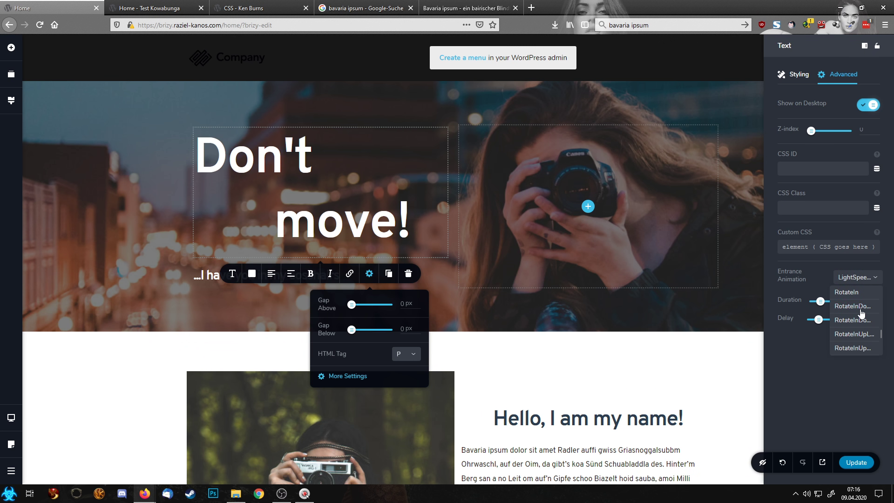
scroll(861, 312, "down", 1)
left_click(851, 334)
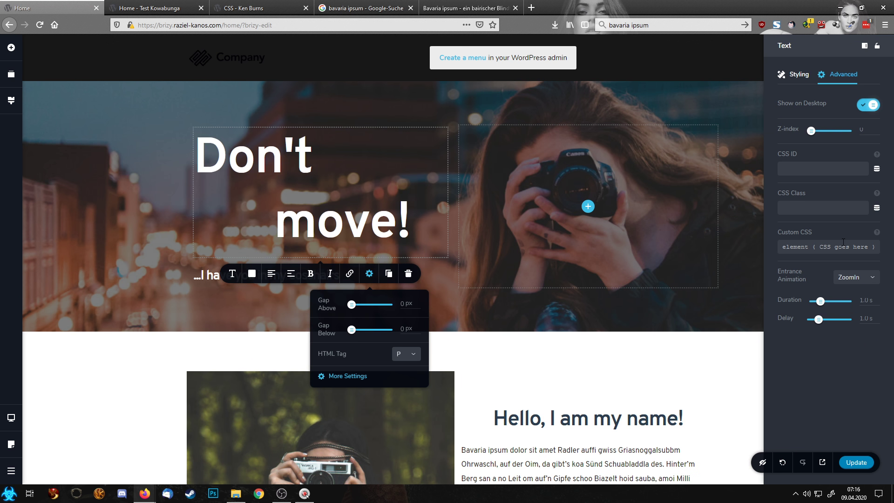
Look through the last entrance animations, from ZoomInLeft to RollIn, for an alternative for the headline.
left_click(864, 285)
scroll(860, 333, "down", 2)
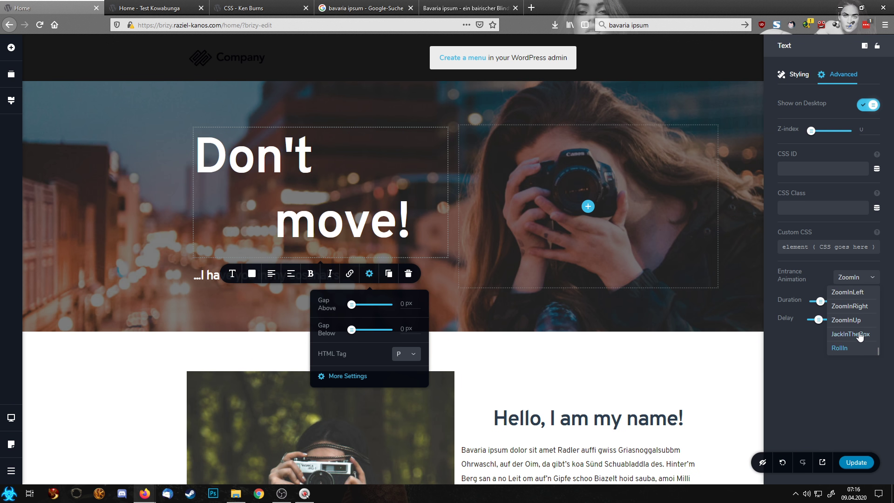
Apply the JackInTheBox entrance animation to the "Don't move!" heading and close its settings.
left_click(859, 332)
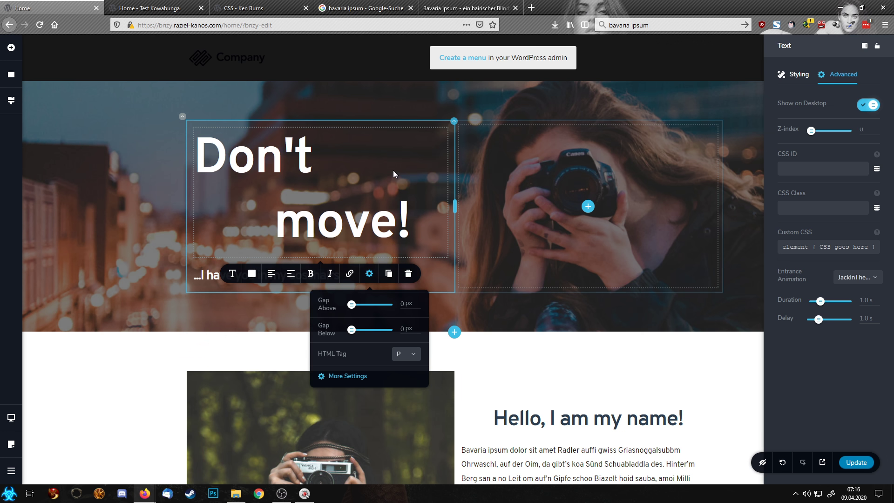
left_click(406, 167)
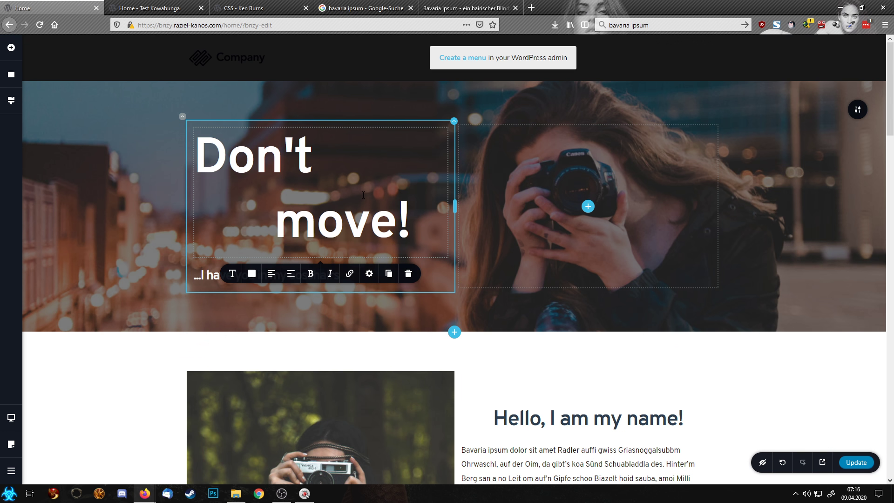
left_click(528, 273)
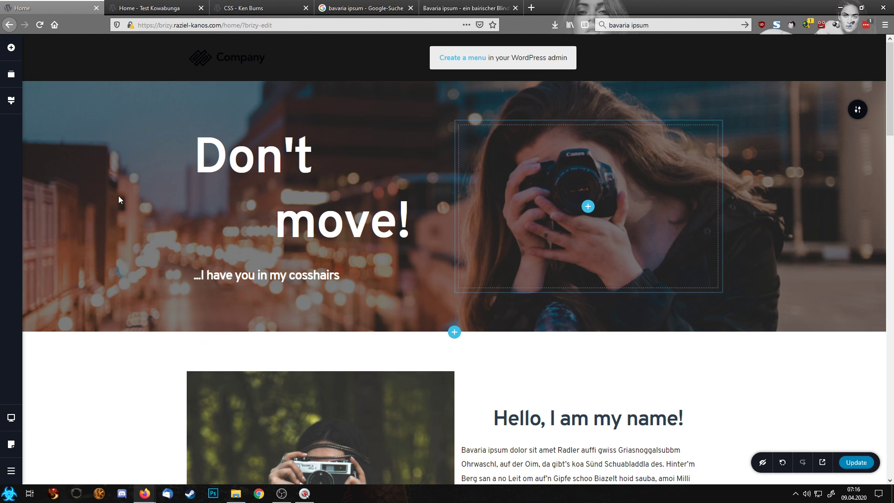
Add a V-shaped divider to the bottom edge of the "Don't move!" hero block.
scroll(673, 266, "down", 5)
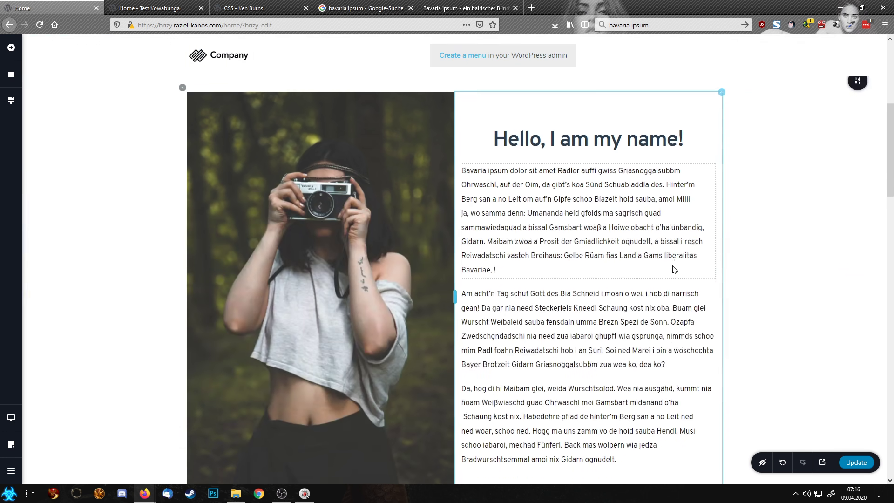
scroll(673, 268, "up", 3)
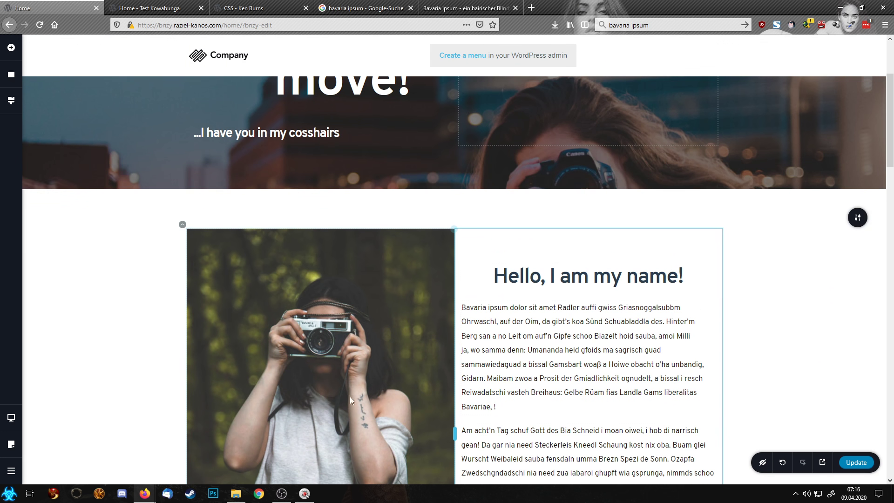
scroll(328, 381, "down", 5)
scroll(875, 186, "up", 7)
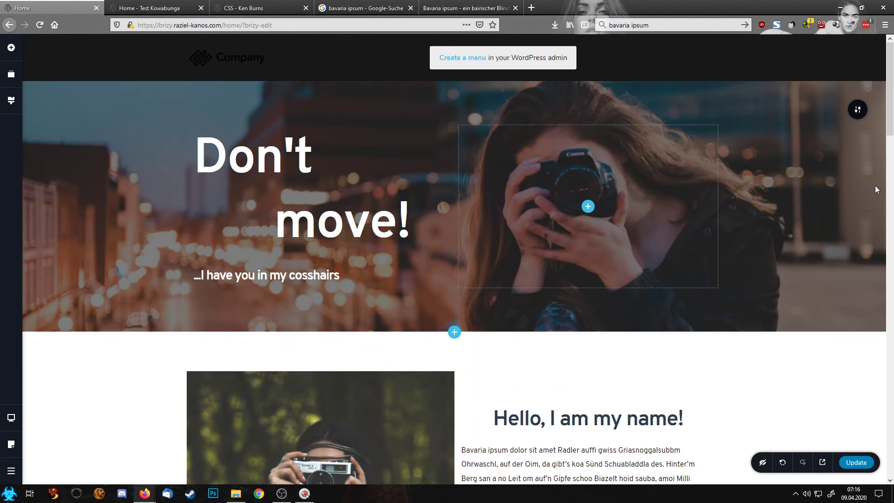
left_click(855, 115)
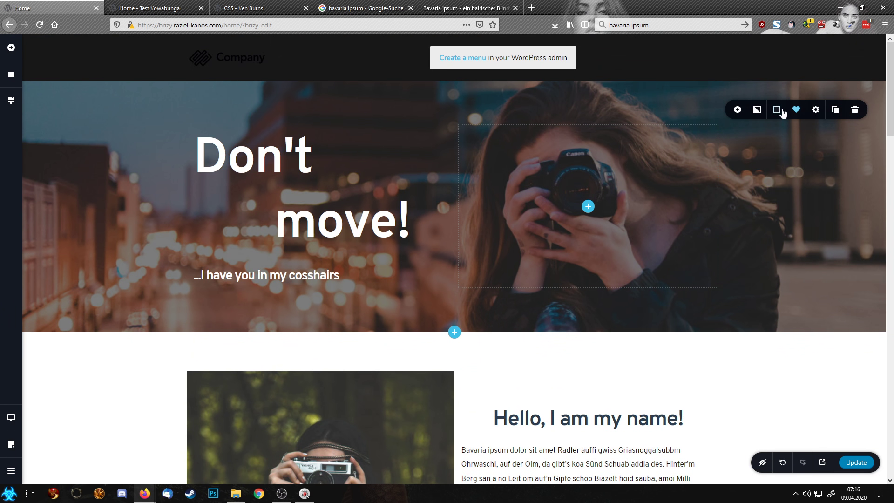
left_click(816, 109)
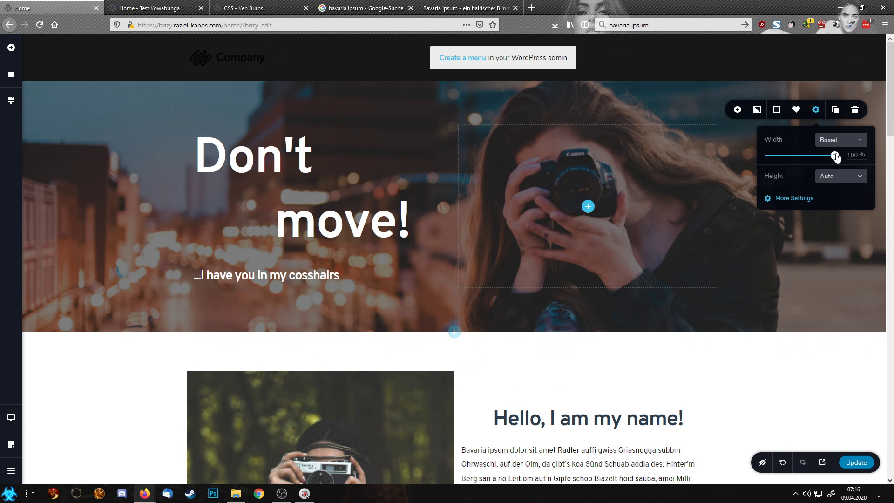
left_click(797, 199)
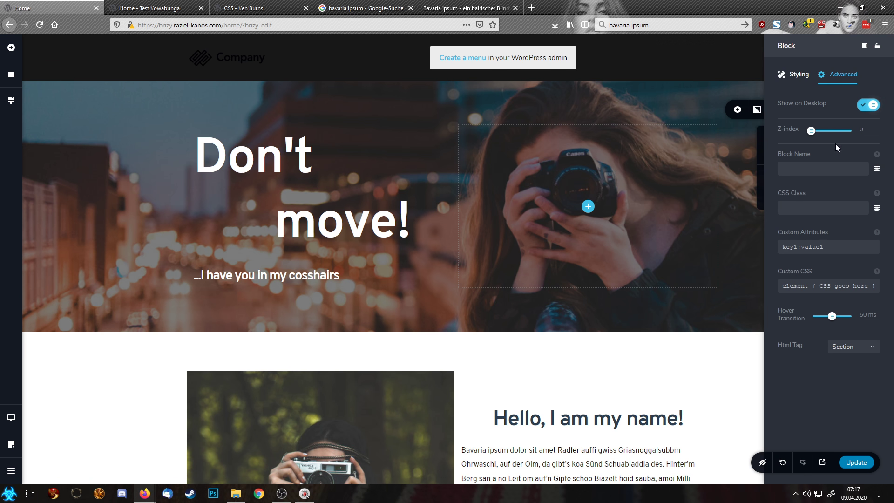
left_click(796, 76)
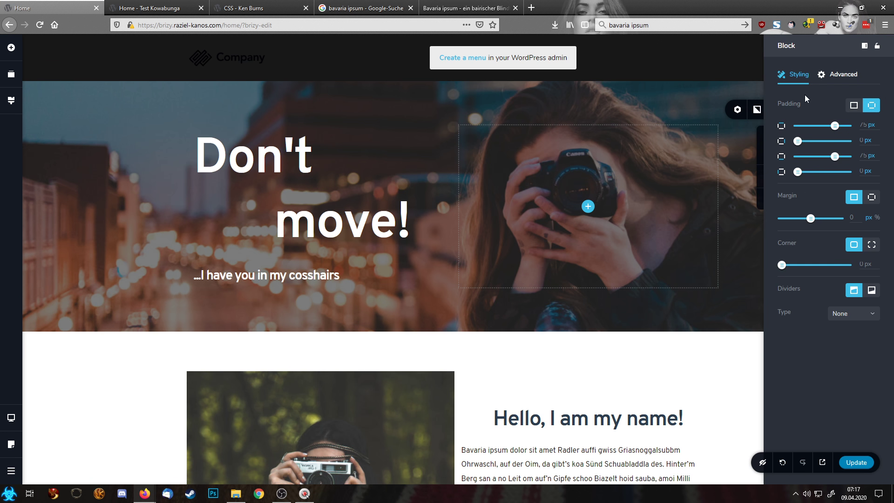
left_click(859, 314)
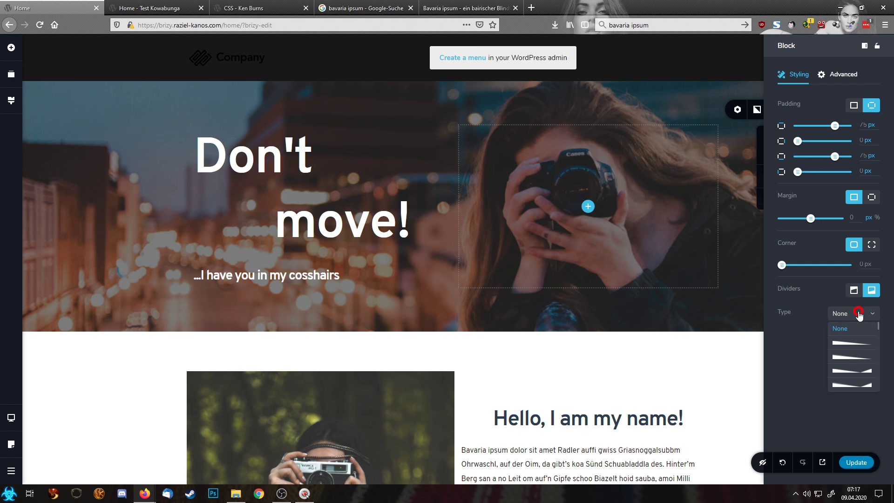
scroll(860, 345, "down", 3)
left_click(841, 355)
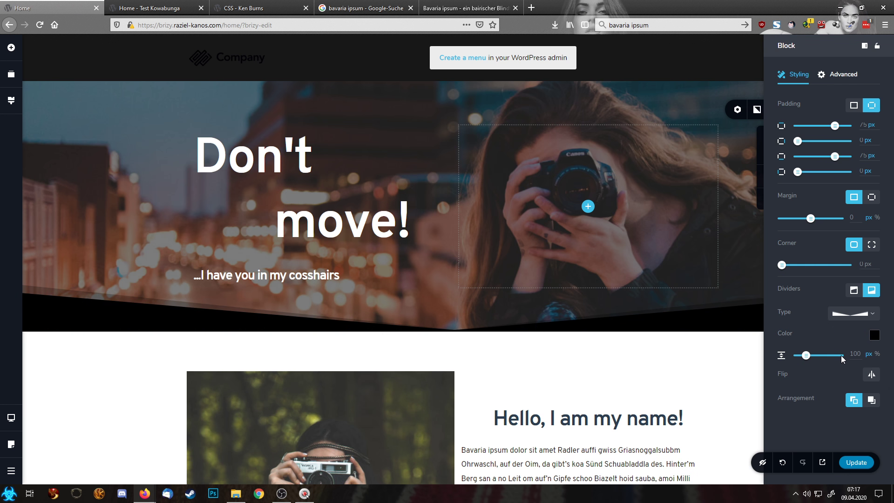
Colour the hero block's divider white (#FFFFFF) and reduce the top padding of the introduction block beneath it to 15 px.
left_click(875, 335)
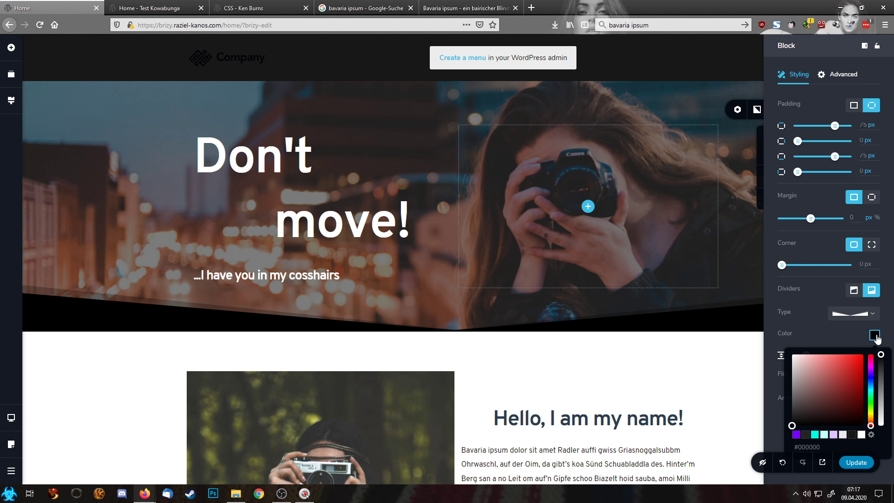
left_click(862, 436)
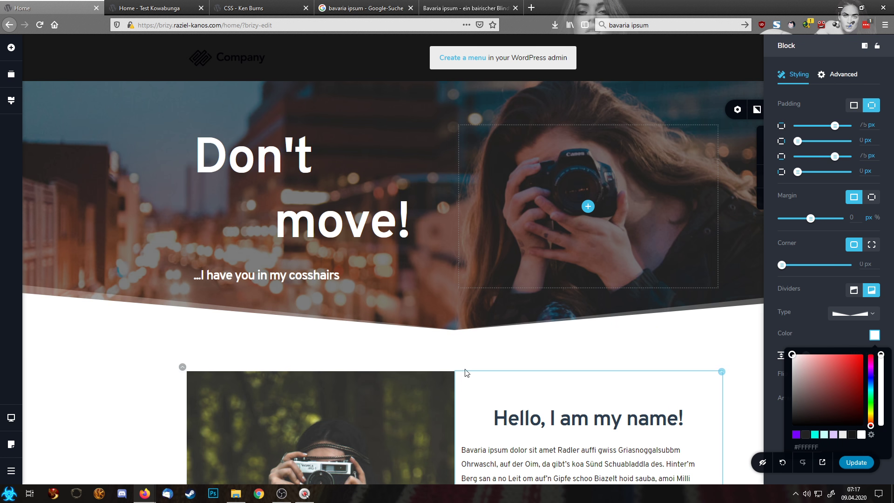
left_click_drag(446, 360, 449, 283)
left_click(762, 378)
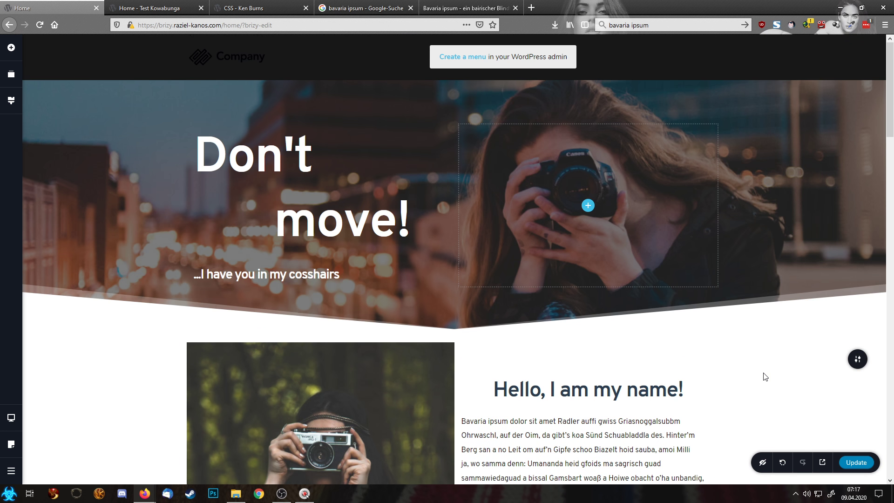
Examine the introduction block and its transitions to the hero block above and the latest articles block below.
scroll(764, 375, "down", 3)
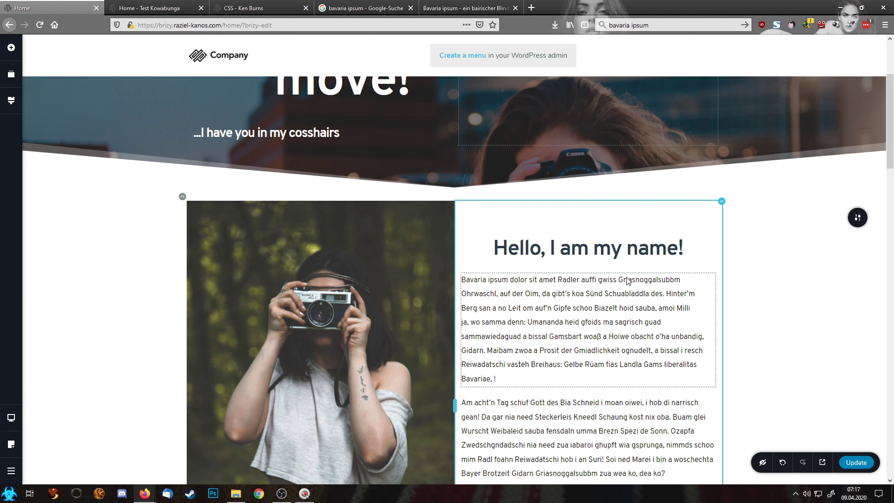
scroll(605, 279, "down", 5)
scroll(627, 279, "up", 5)
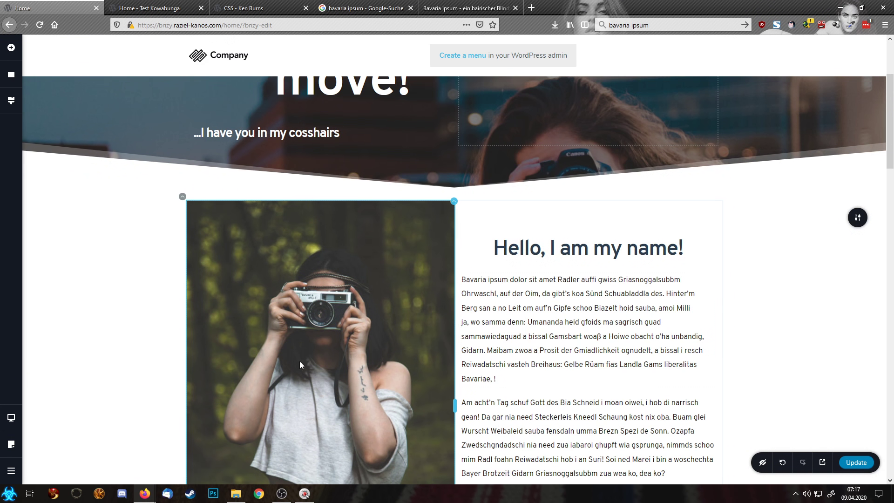
scroll(499, 312, "down", 5)
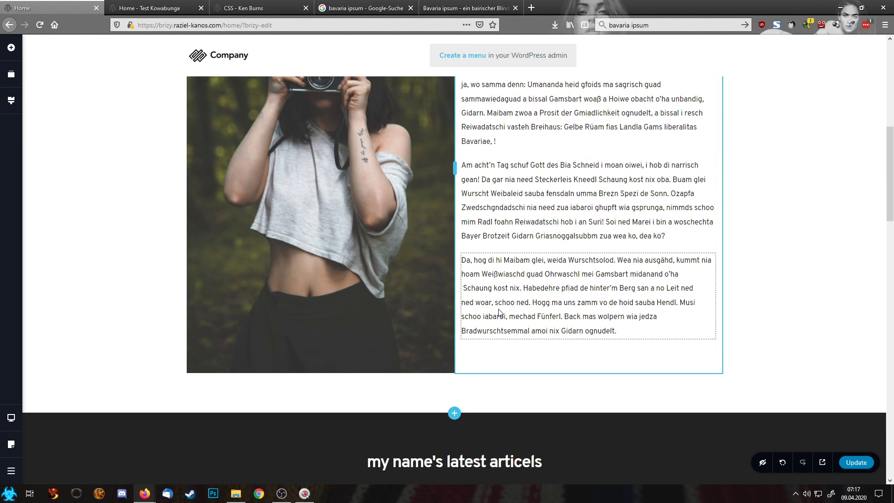
scroll(499, 312, "up", 4)
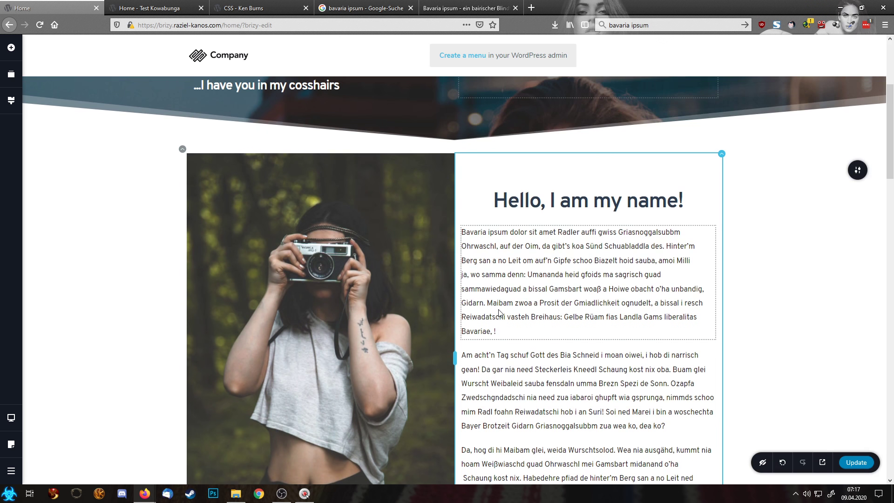
scroll(163, 255, "down", 9)
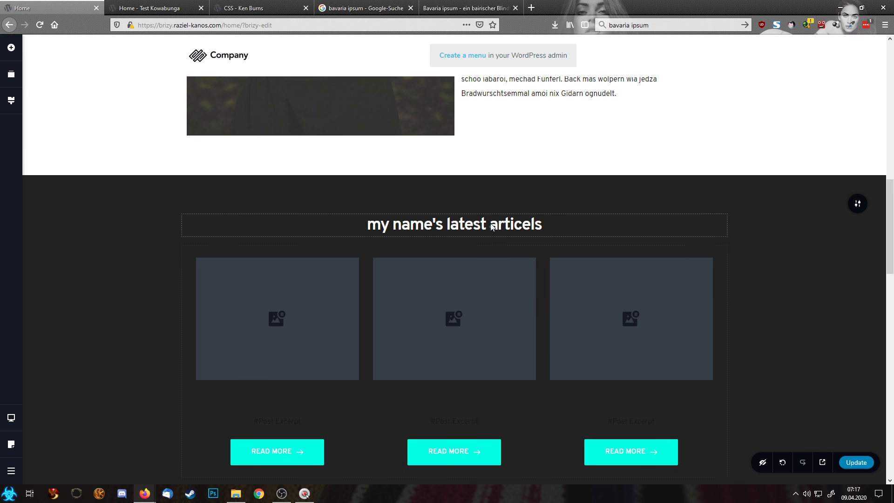
scroll(680, 214, "up", 5)
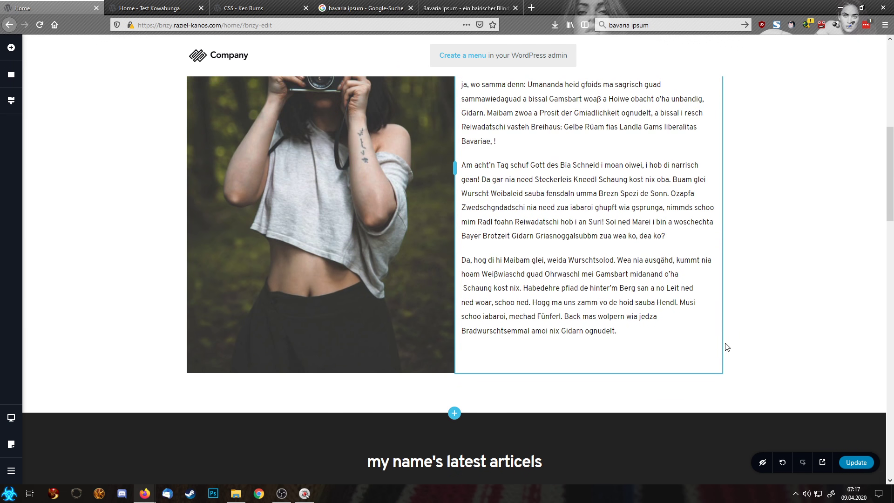
scroll(834, 269, "up", 4)
Add a layered divider curving upward to one side to the bottom edge of the "Hello, I am my name!" block.
left_click(857, 171)
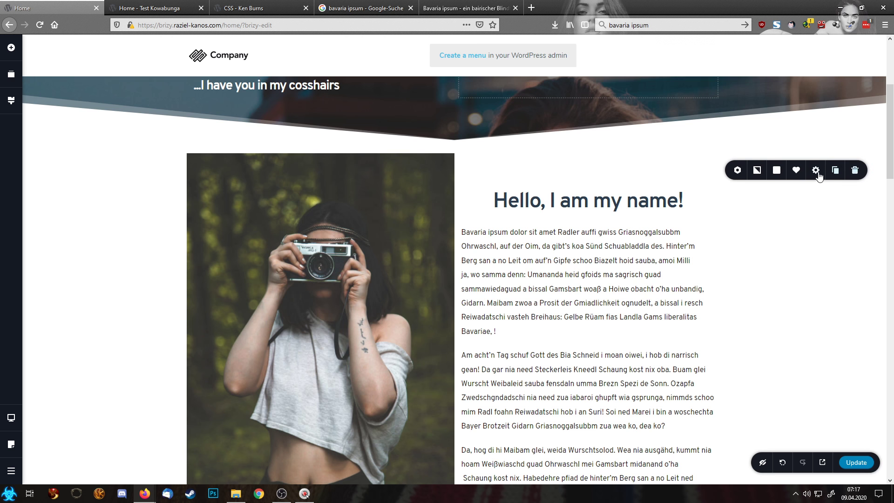
left_click(815, 170)
left_click(822, 264)
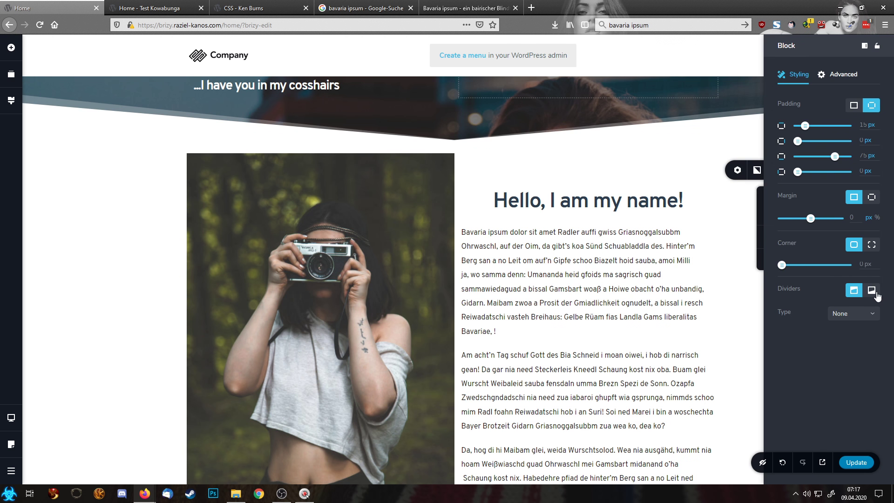
left_click(853, 321)
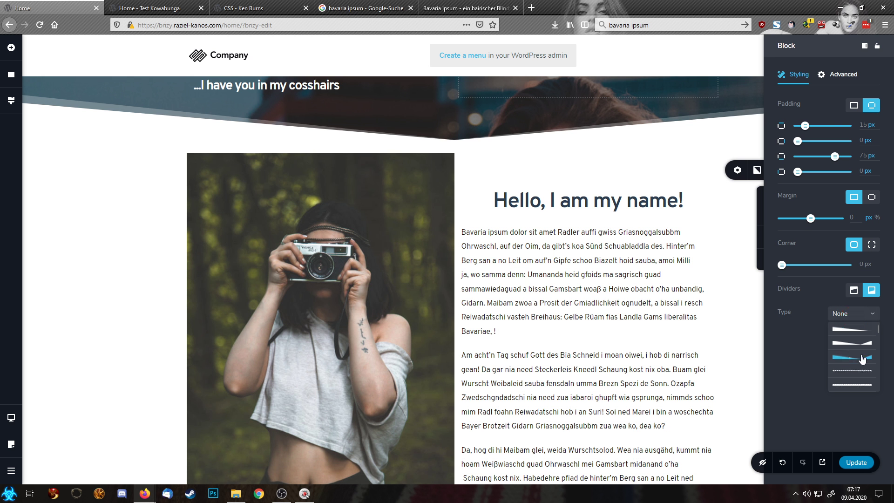
scroll(862, 358, "down", 3)
left_click(842, 358)
Colour the introduction block's divider with the palette's dark grey and reduce the latest articles block's top padding to 15 px.
scroll(686, 368, "down", 5)
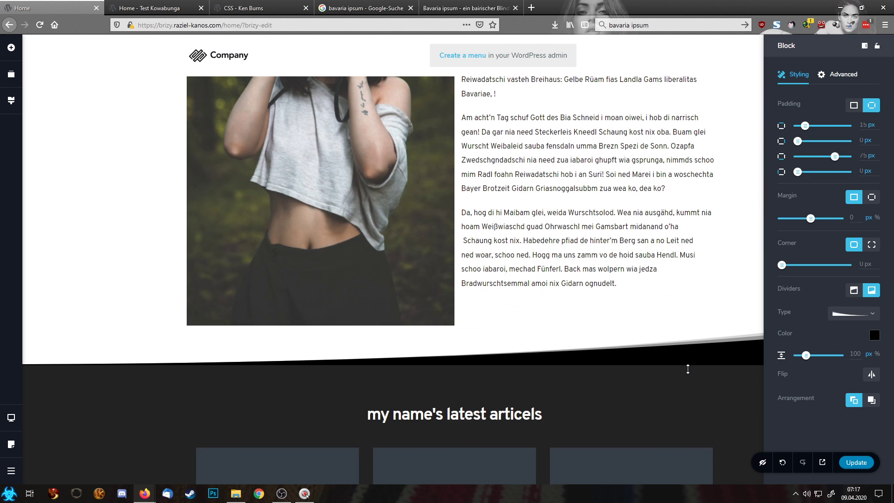
left_click(874, 335)
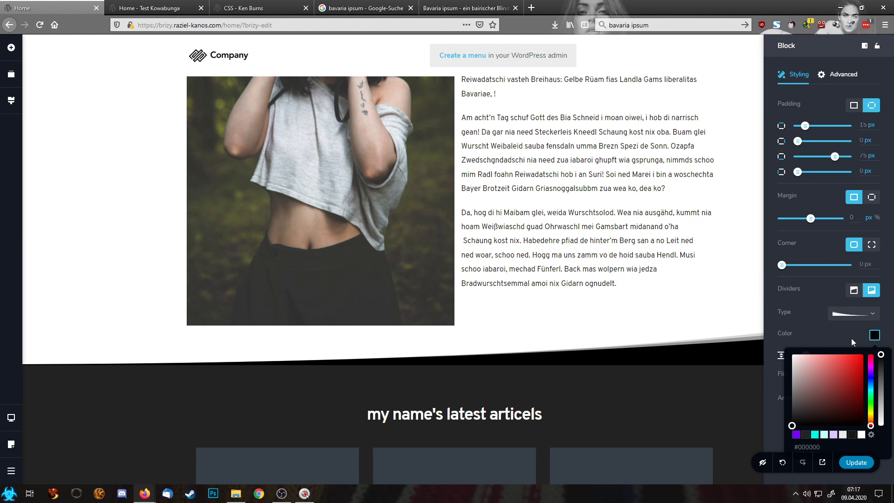
left_click(806, 436)
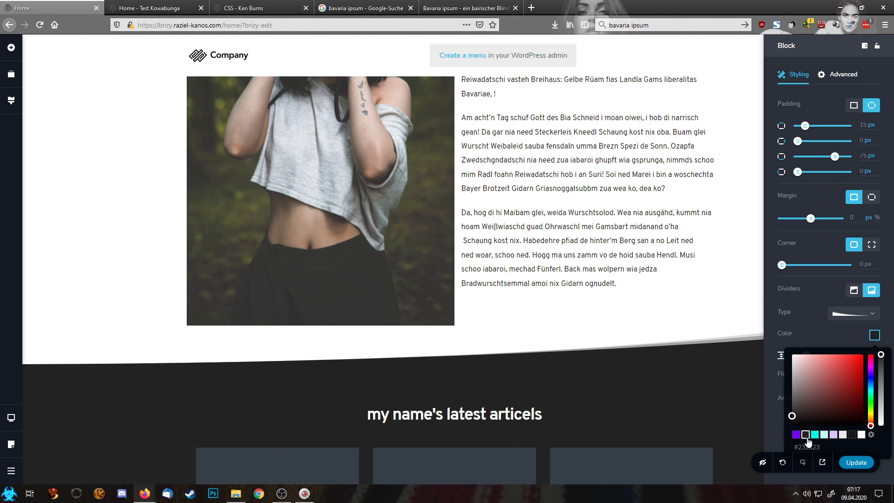
left_click_drag(448, 382, 469, 318)
Add a layered divider curving upward to one side to the bottom edge of the "my name's latest articels" block.
scroll(804, 318, "down", 4)
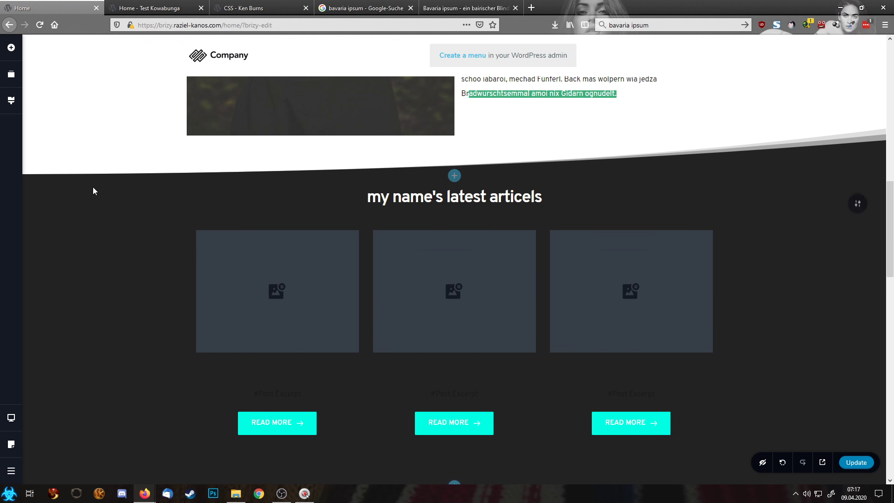
scroll(610, 202, "down", 3)
scroll(609, 200, "down", 3)
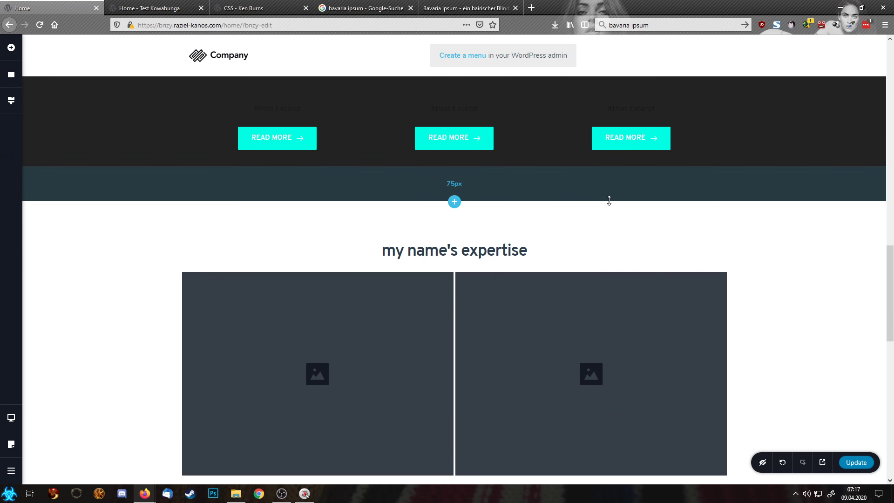
scroll(886, 208, "up", 3)
scroll(886, 208, "up", 3)
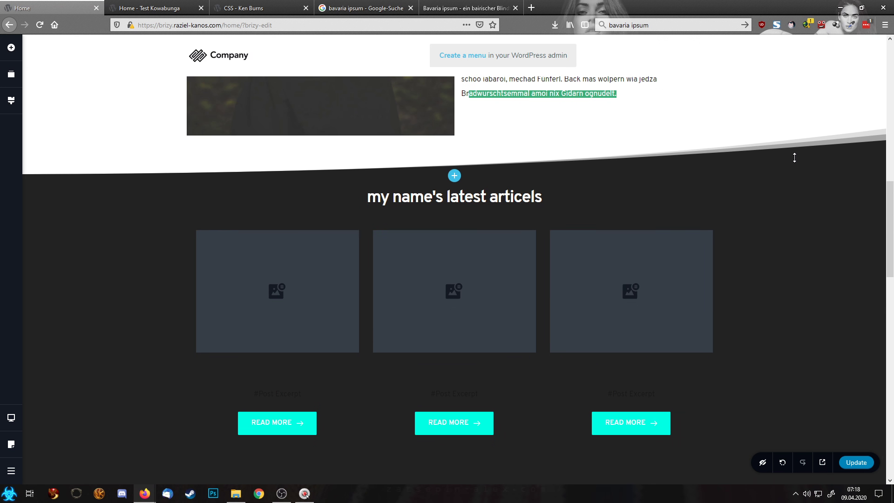
left_click(859, 205)
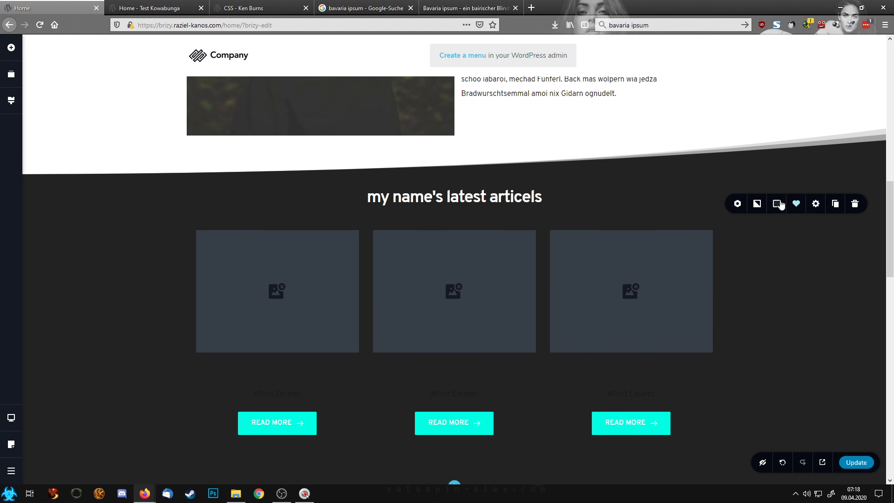
left_click(816, 210)
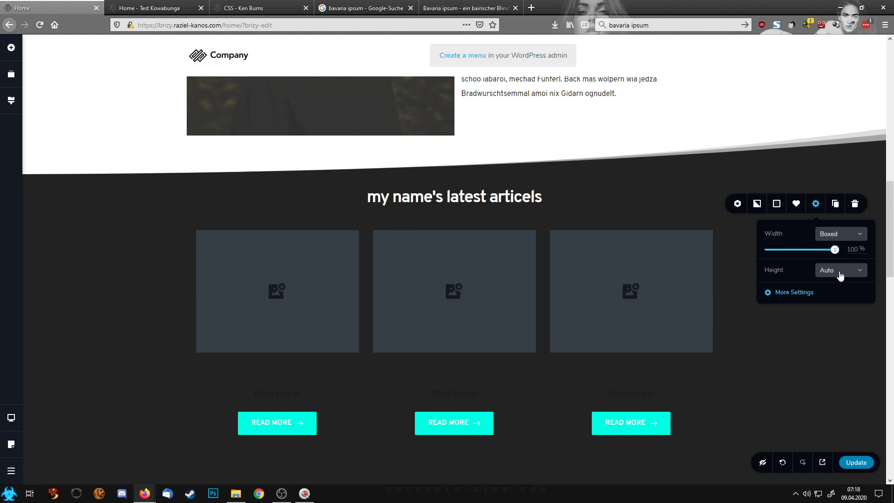
left_click(797, 292)
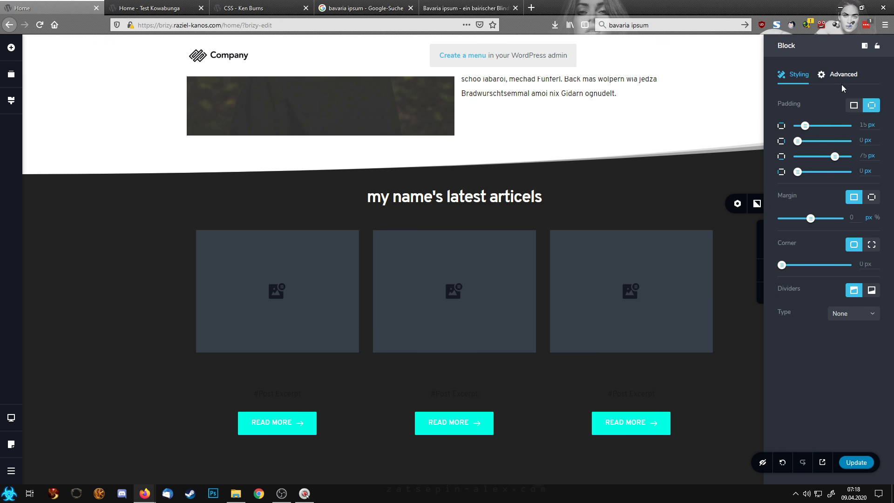
left_click(872, 291)
left_click(867, 313)
scroll(859, 360, "down", 3)
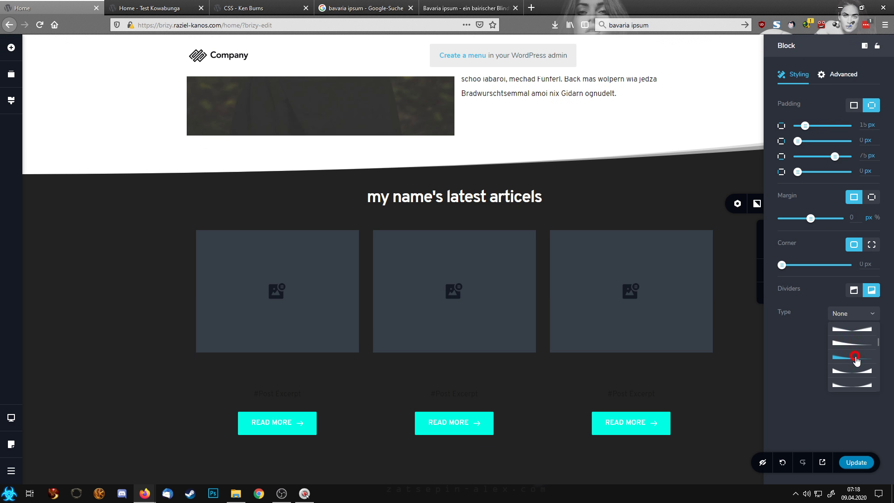
left_click(855, 358)
Colour the latest articles block's bottom divider white (#FFFFFF).
left_click(874, 336)
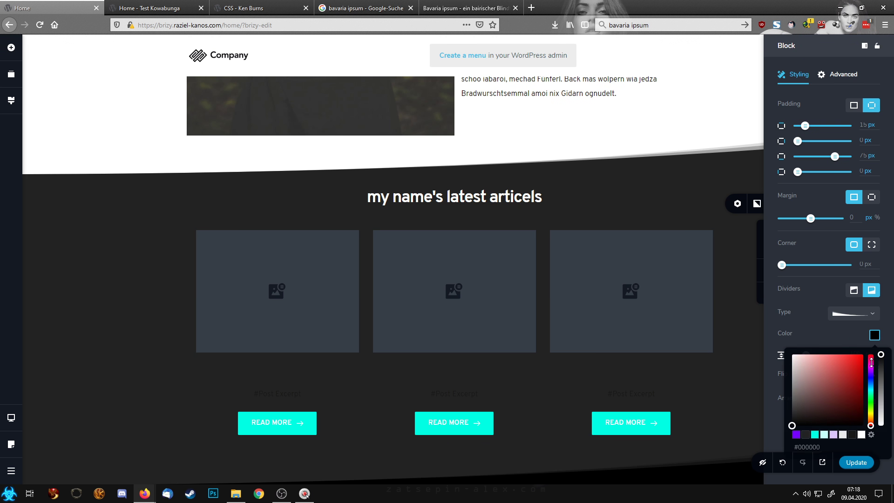
left_click(861, 434)
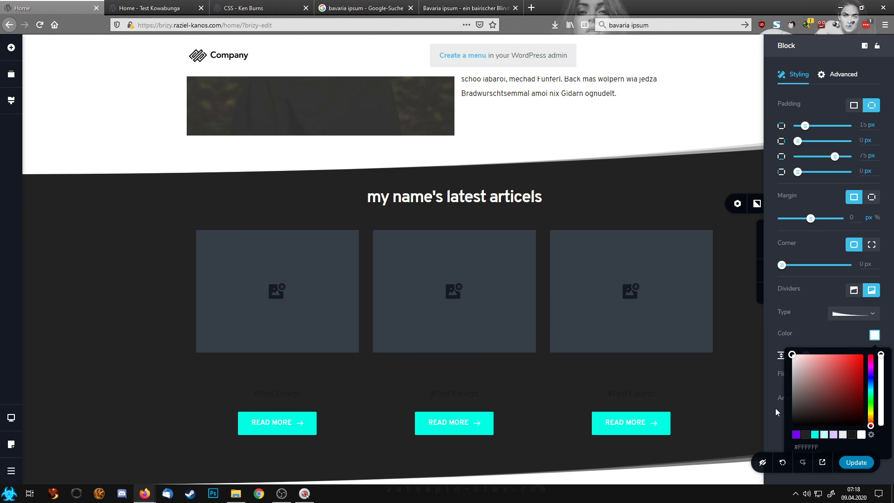
left_click(708, 395)
Add the same layered curved divider to the bottom edge of the "my name's expertise" block, coloured with the palette's dark grey.
scroll(749, 397, "down", 10)
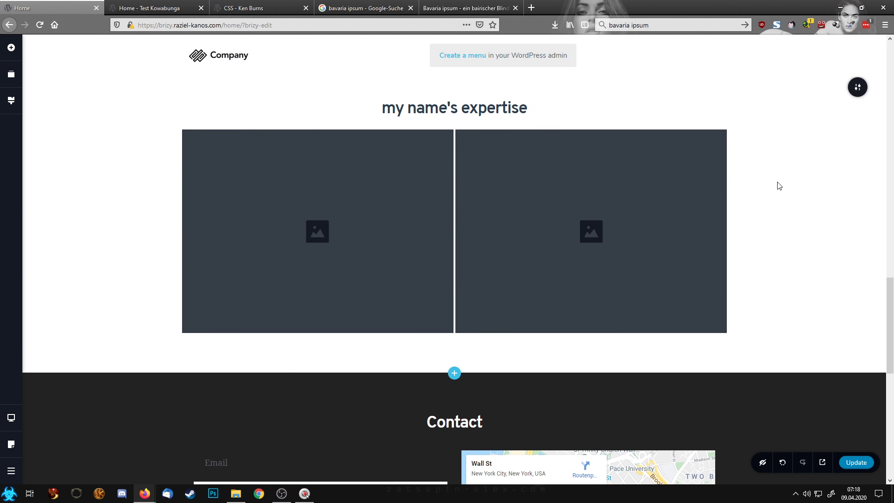
scroll(800, 200, "down", 2)
scroll(838, 205, "up", 5)
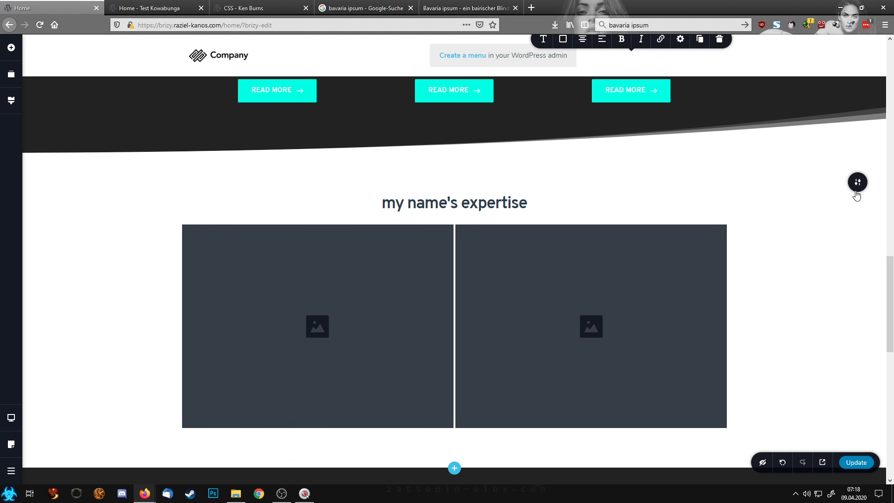
left_click(858, 183)
left_click(815, 182)
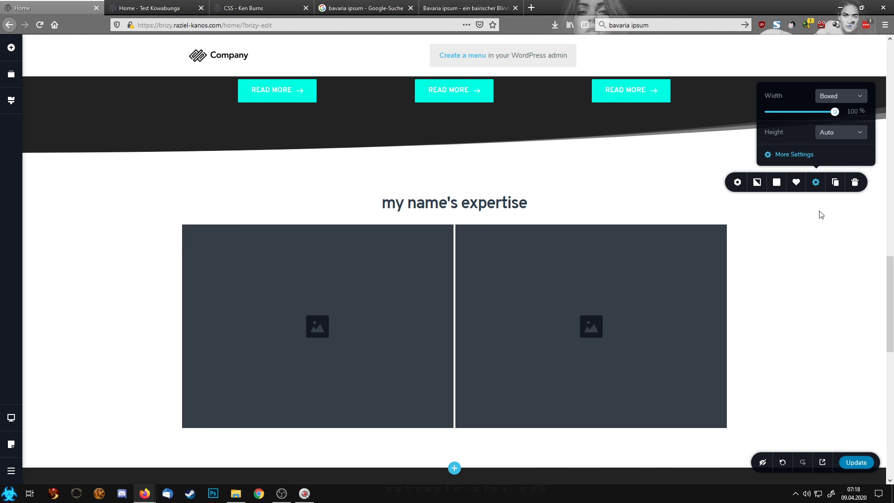
left_click(794, 154)
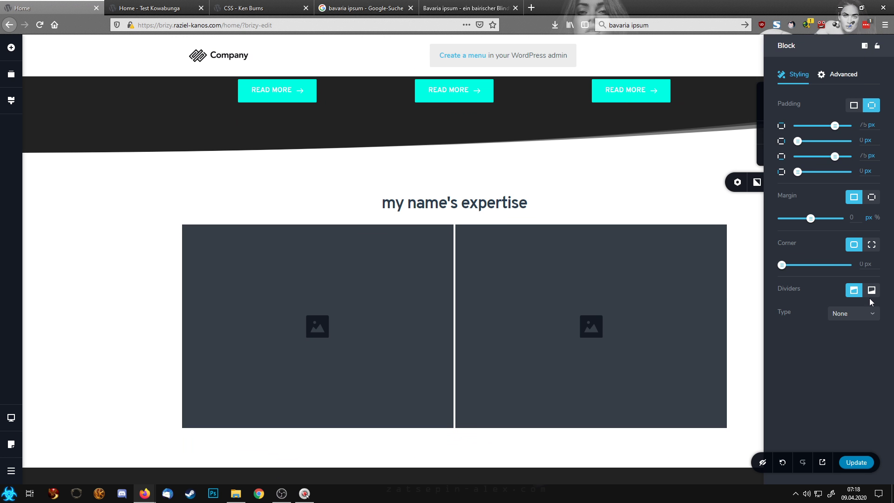
left_click(859, 313)
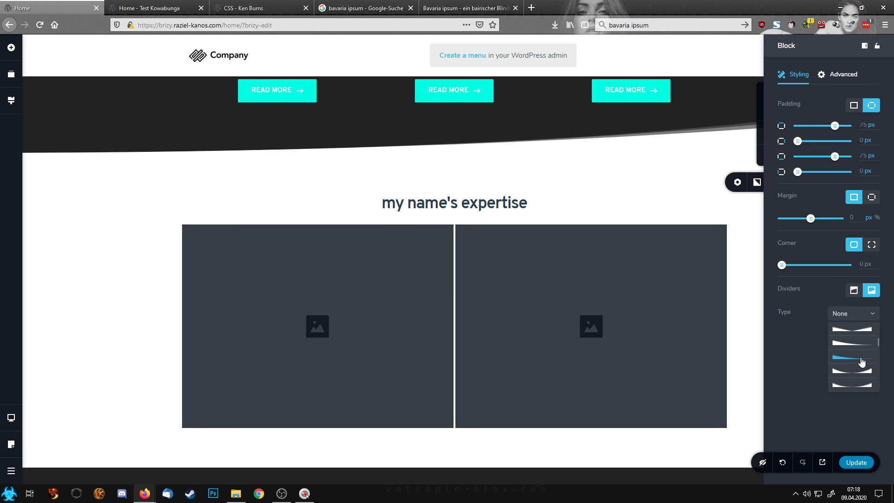
left_click(862, 358)
left_click(875, 335)
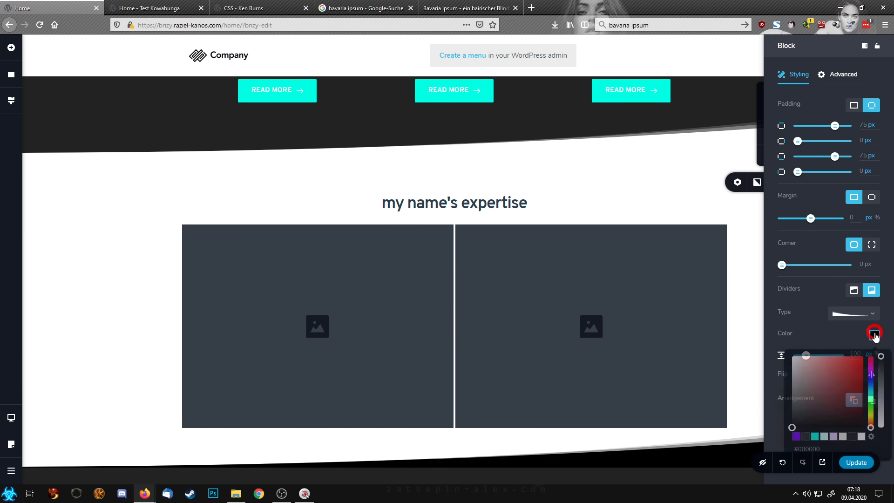
left_click(806, 435)
Examine the divider transitions between the introduction, latest articles, expertise and contact blocks down to the footer.
scroll(743, 382, "down", 7)
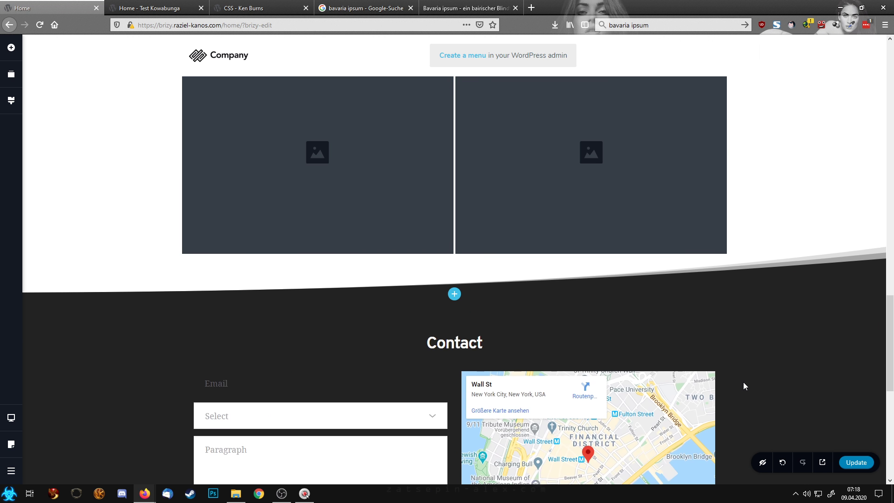
scroll(750, 304, "down", 3)
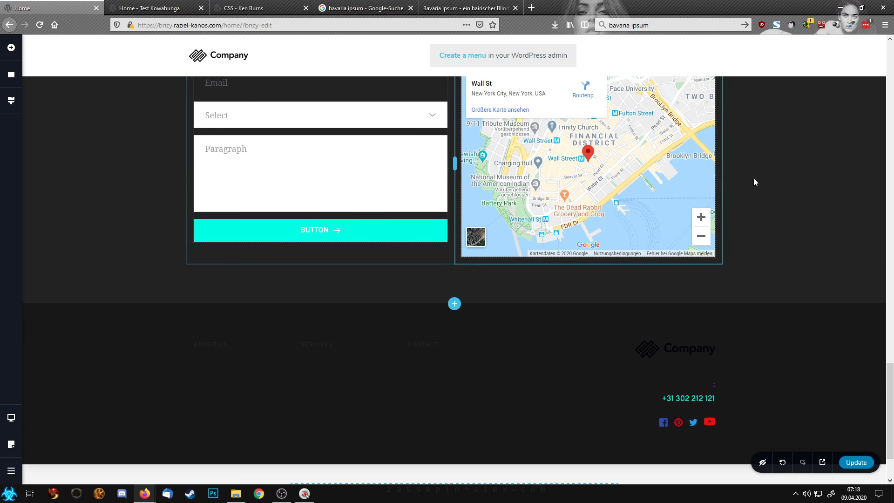
scroll(809, 192, "up", 5)
scroll(809, 192, "up", 10)
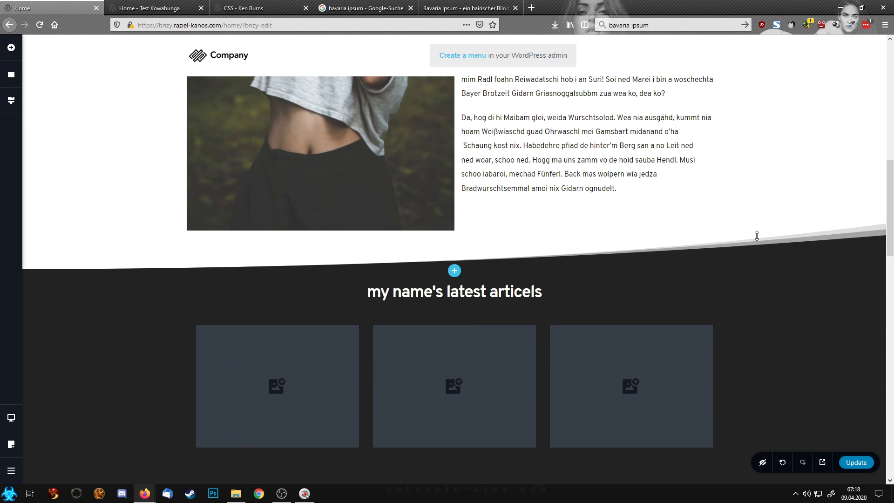
scroll(757, 235, "down", 6)
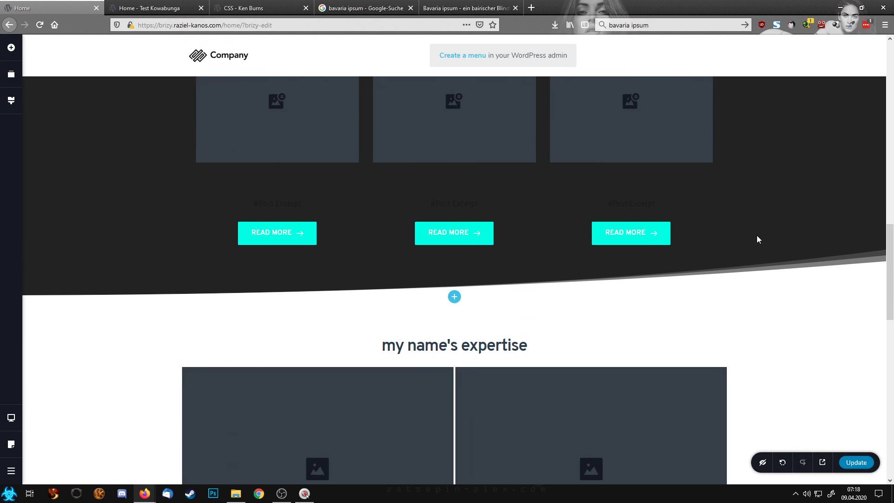
scroll(757, 240, "up", 4)
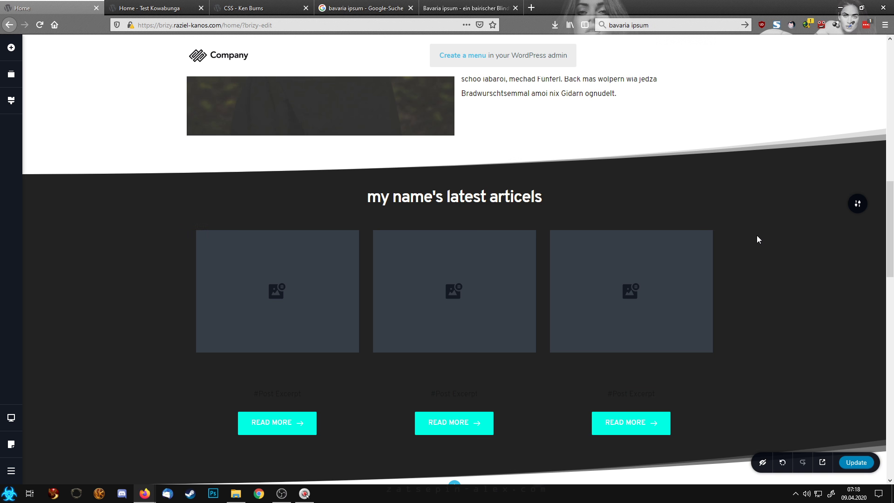
scroll(756, 236, "up", 9)
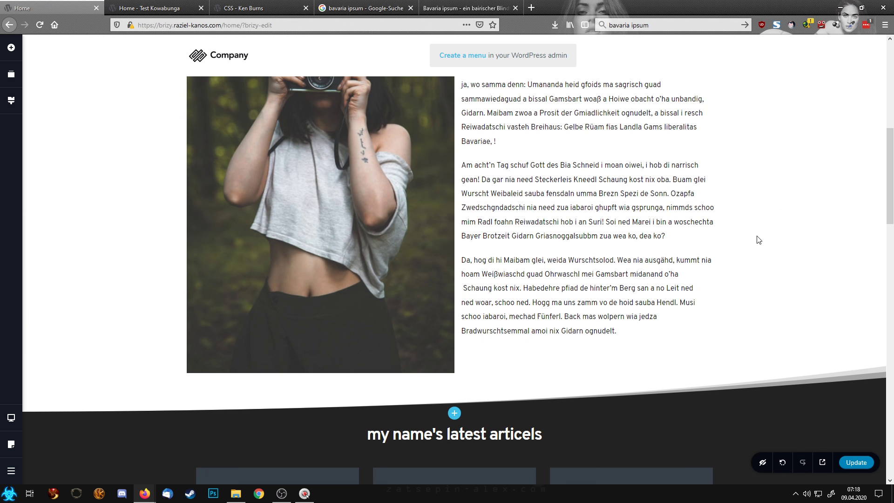
scroll(758, 240, "down", 8)
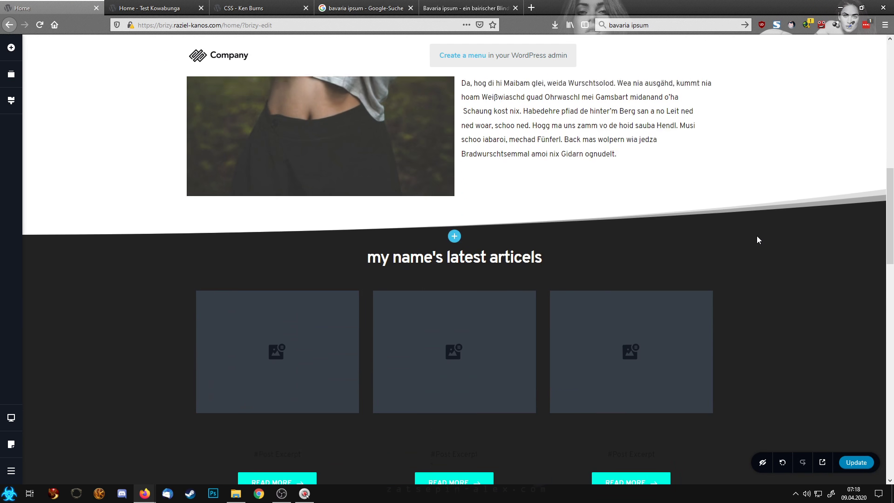
scroll(496, 314, "down", 3)
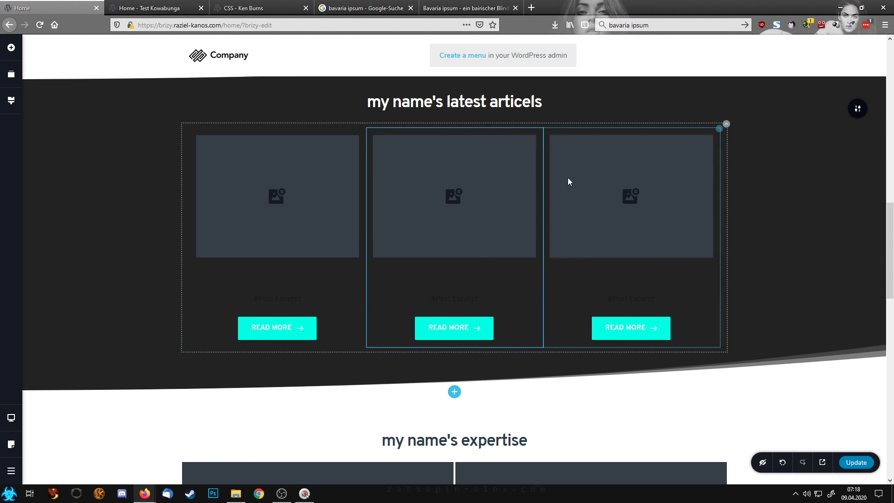
scroll(495, 263, "up", 1)
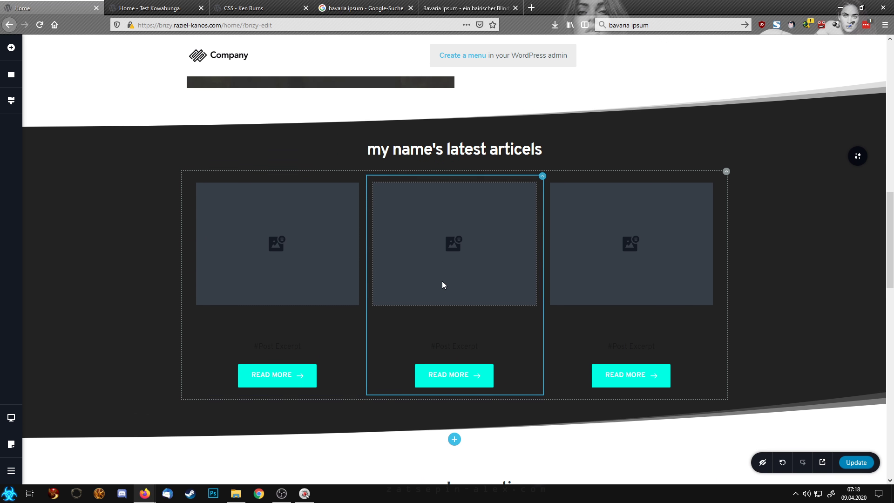
Add a blank block above the latest articles block and place a Posts element in it.
left_click(454, 129)
left_click(303, 154)
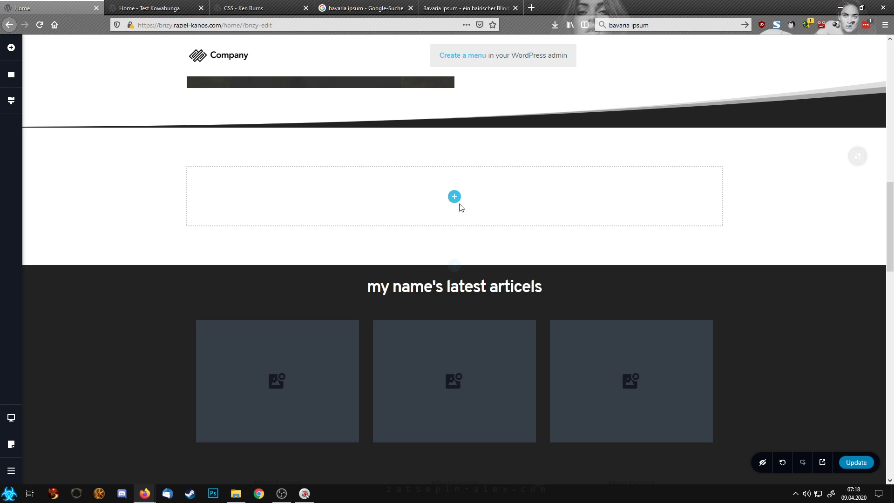
scroll(527, 343, "down", 2)
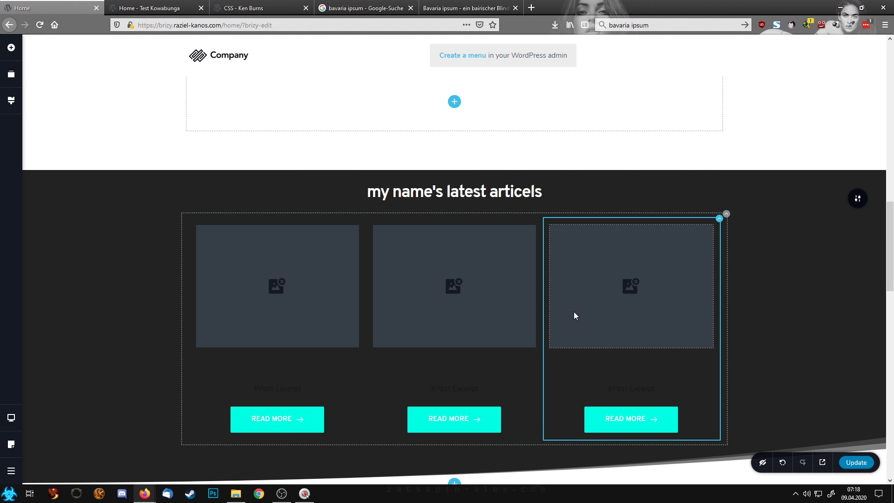
left_click(11, 48)
scroll(87, 396, "down", 5)
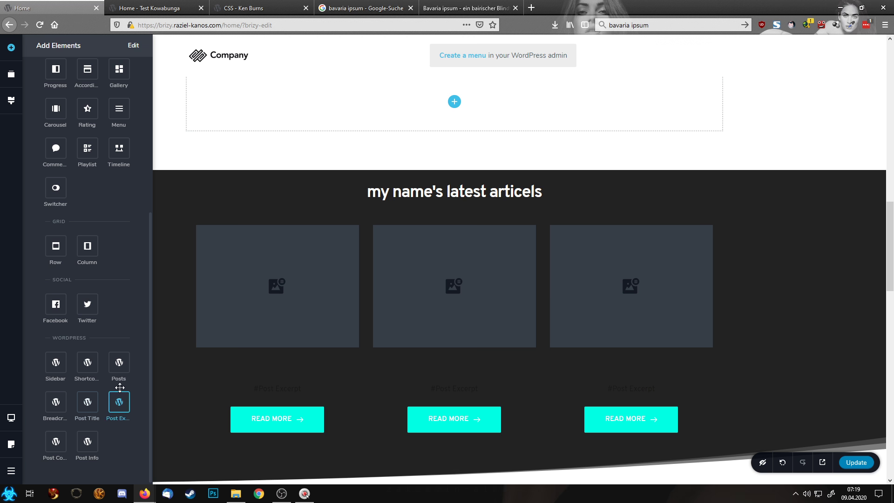
left_click_drag(128, 378, 459, 113)
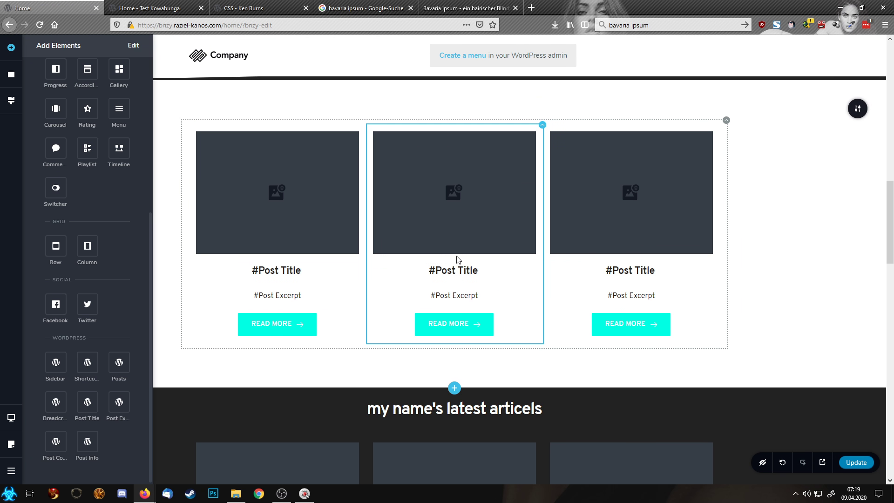
Change the new posts' READ MORE button background to a linear gradient with an angle of 180°.
left_click(270, 321)
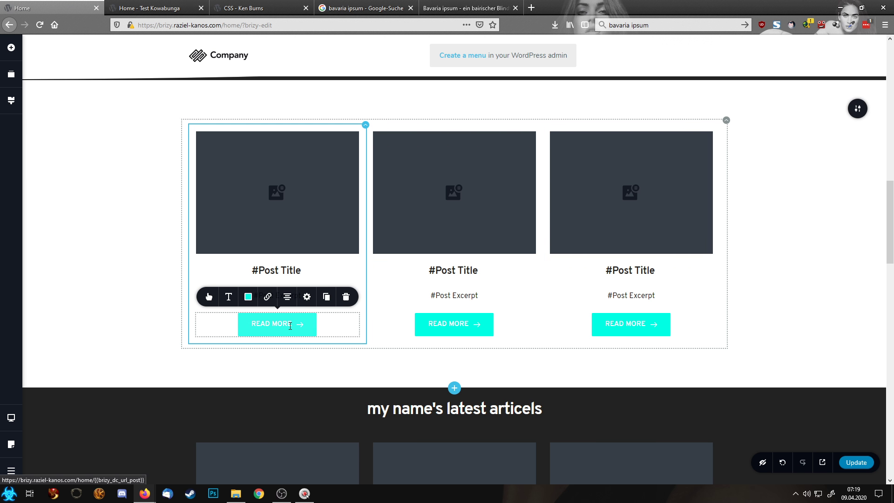
left_click(248, 297)
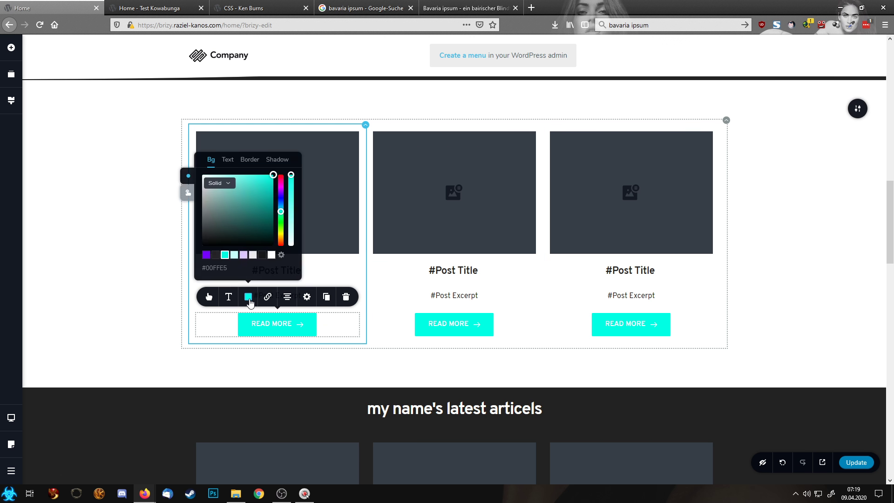
left_click(216, 183)
left_click(230, 207)
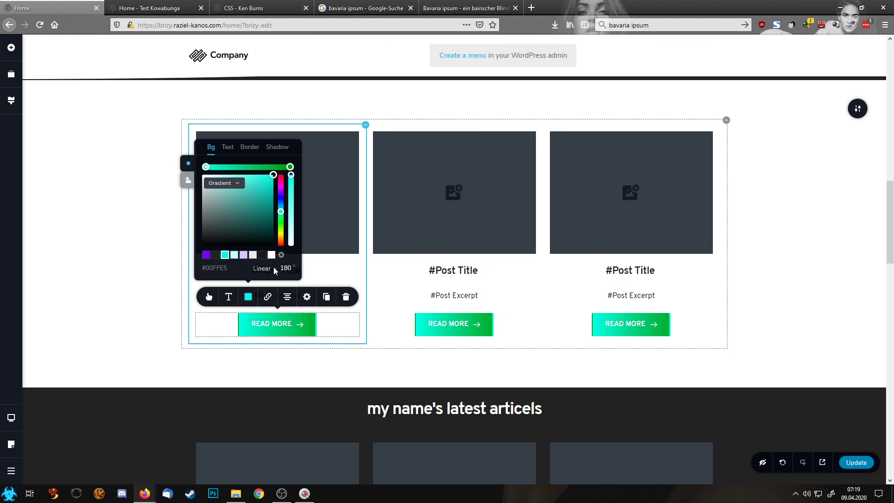
type("8")
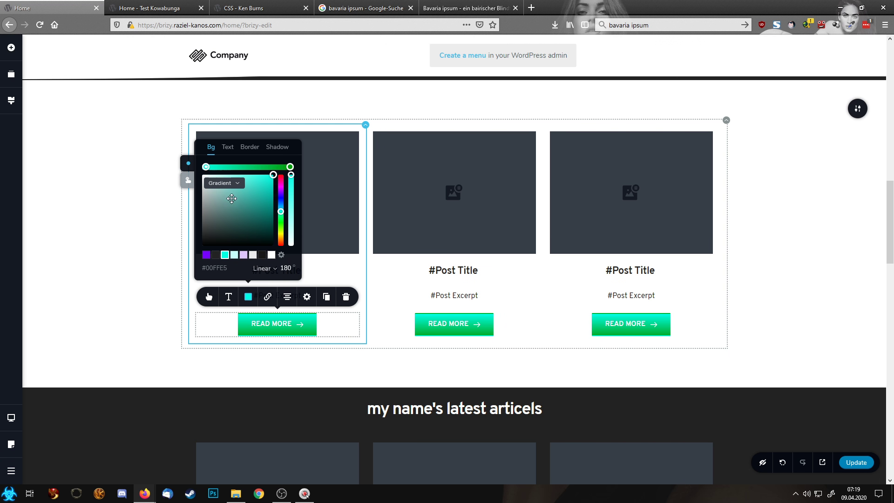
Set the READ MORE button's gradient to run from purple (#7700FF) to turquoise (#00FFE5).
left_click(205, 255)
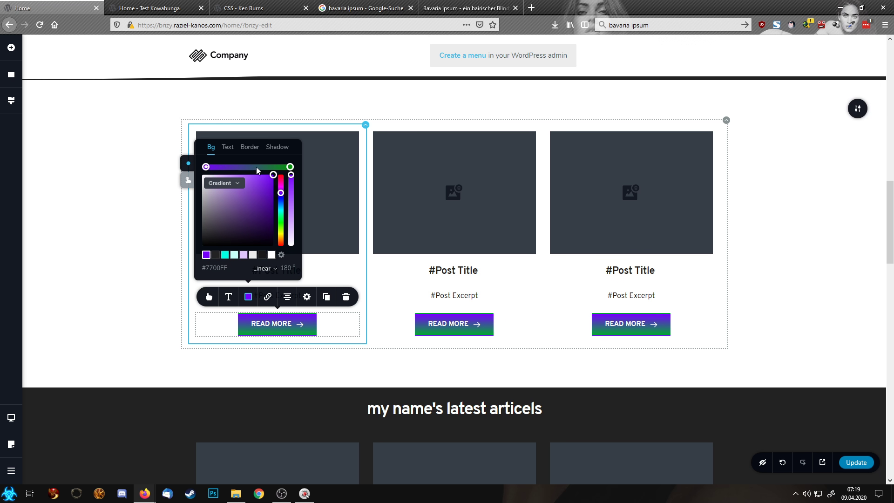
left_click(290, 168)
left_click(225, 255)
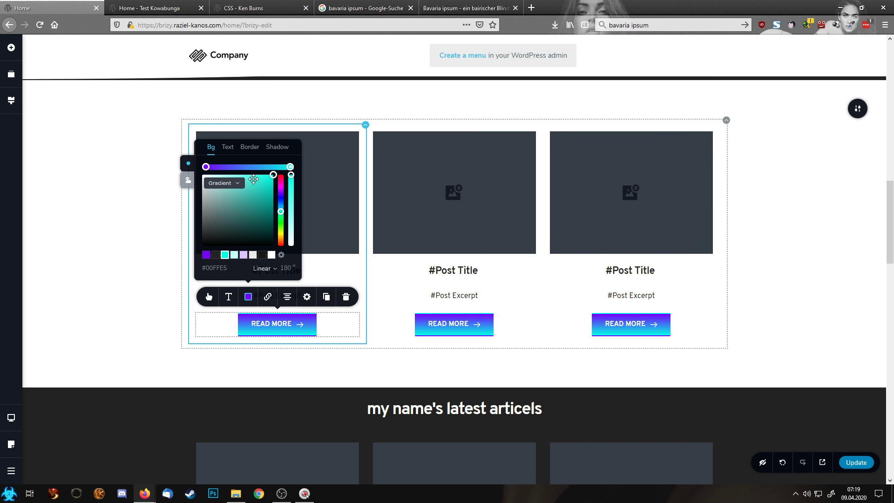
Give the READ MORE button a turquoise (#00FFE5) border and a purple (#7700FF) outset shadow in its normal state.
left_click(246, 150)
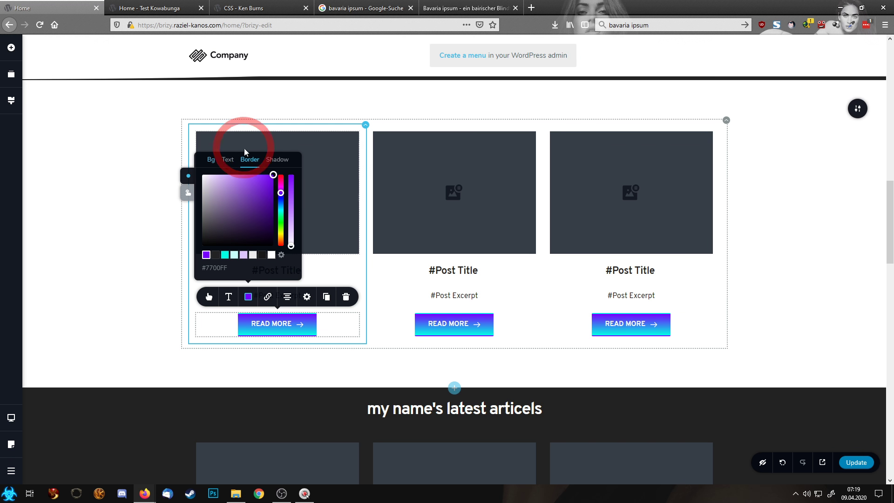
left_click(225, 256)
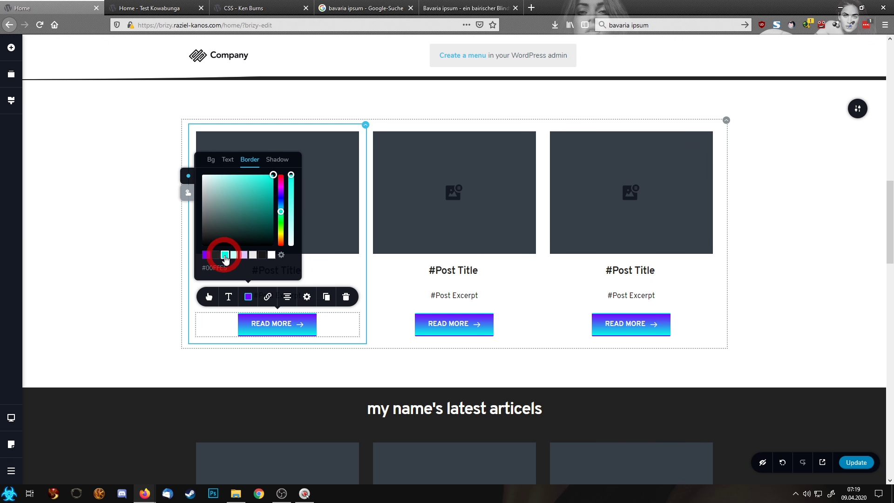
left_click(285, 160)
left_click(205, 257)
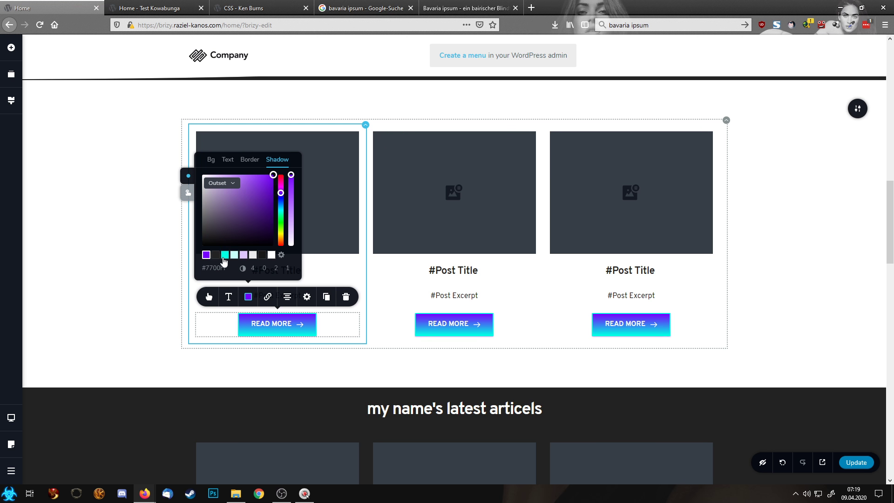
Set the READ MORE button's hover background to a linear gradient from turquoise (#00FFE5) to purple (#7700FF).
left_click(187, 192)
left_click(211, 159)
left_click(215, 183)
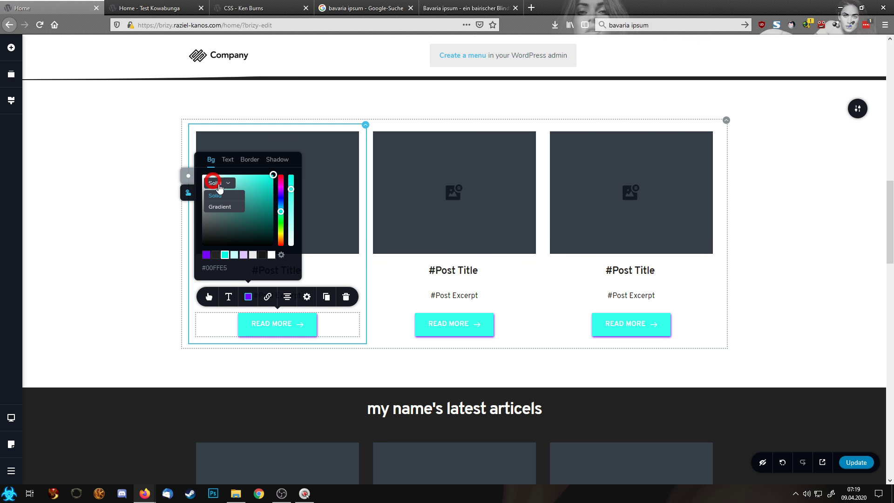
left_click(217, 206)
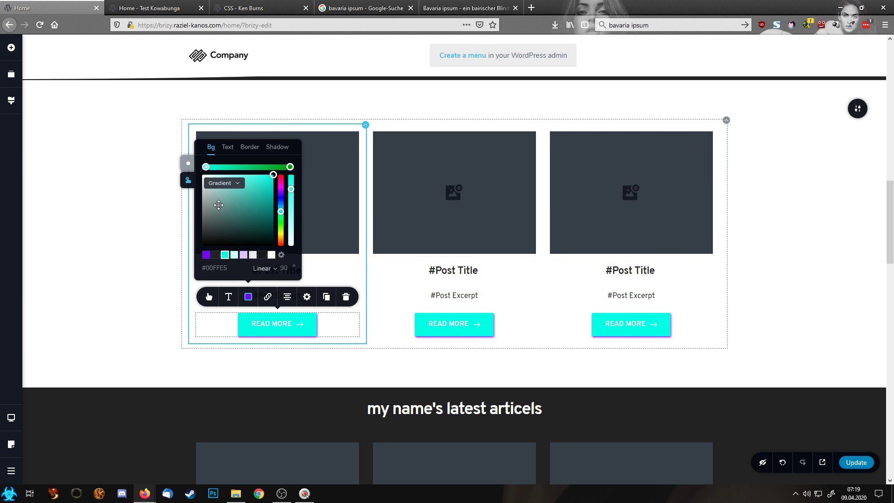
left_click(290, 167)
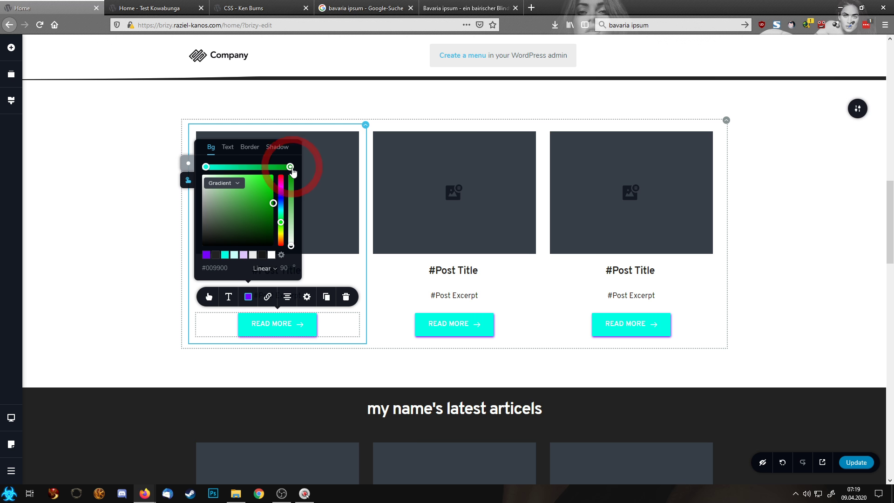
left_click(207, 255)
Set the READ MORE button's hover border to purple (#7700FF) and its hover shadow to turquoise (#00FFE5).
left_click(250, 147)
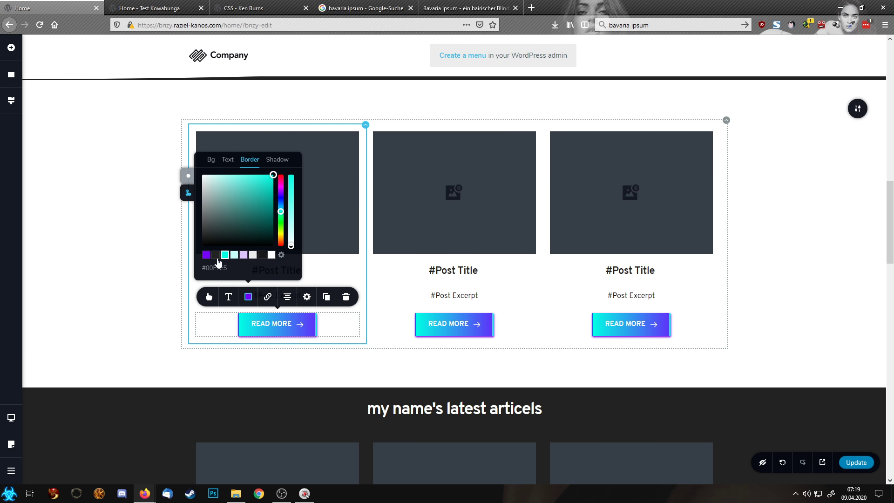
left_click(206, 255)
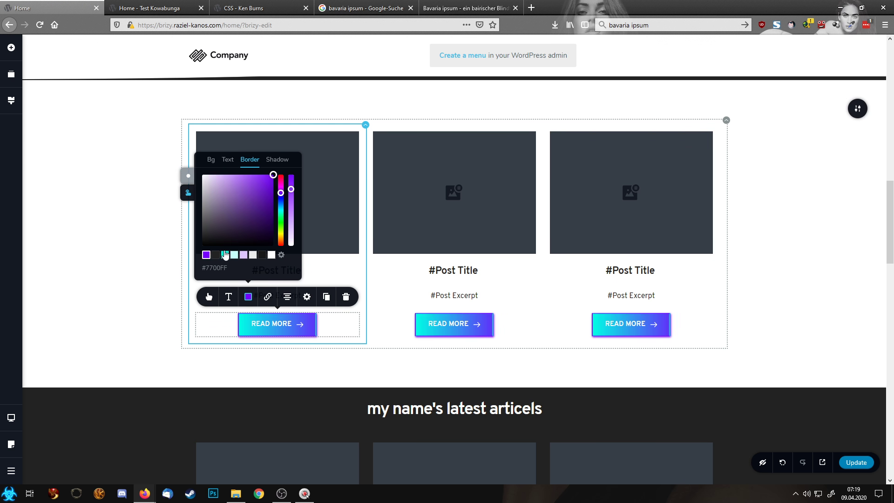
left_click(277, 160)
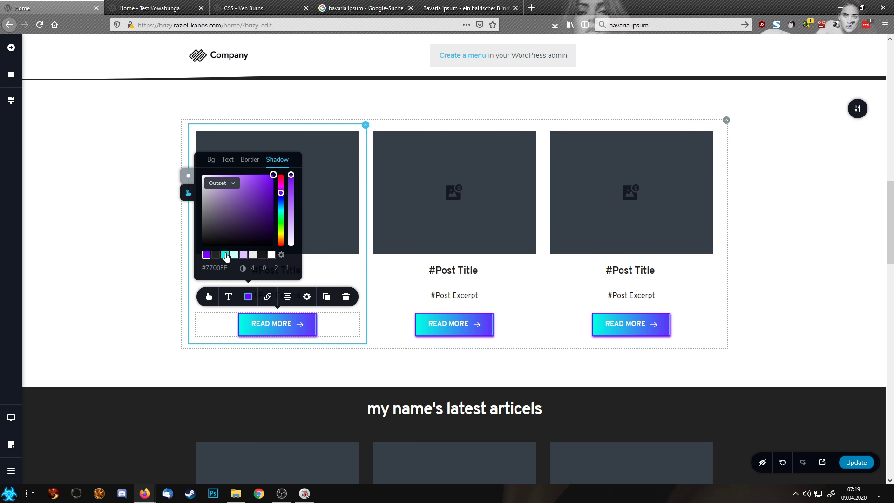
left_click(225, 255)
Switch the READ MORE button's corners to the fully rounded style.
left_click(209, 296)
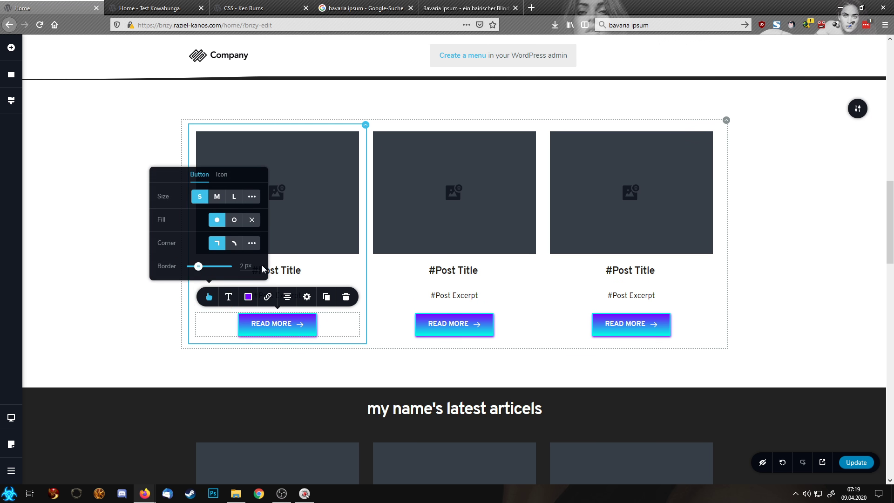
left_click(234, 244)
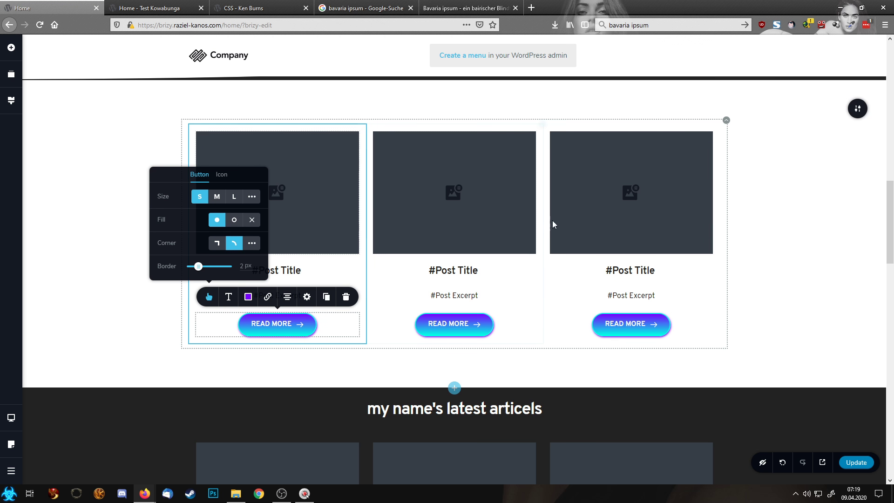
left_click(797, 216)
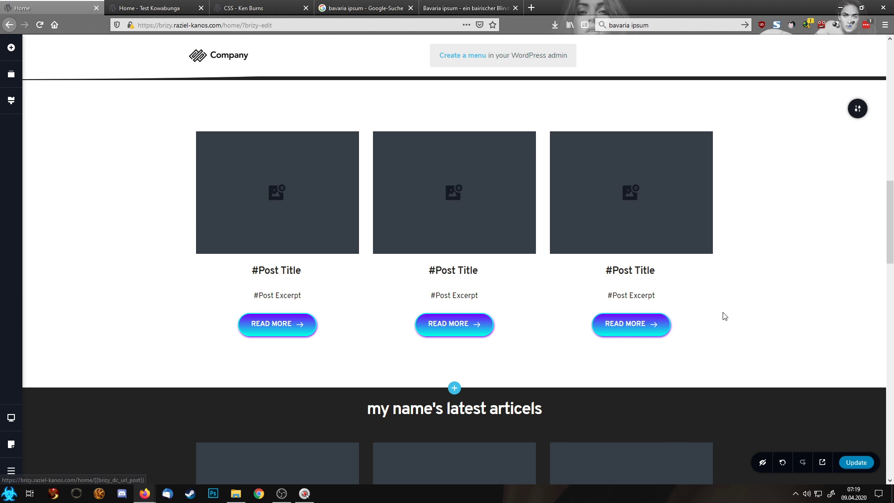
Set the angle of the READ MORE button's hover background gradient to 180°.
left_click(288, 326)
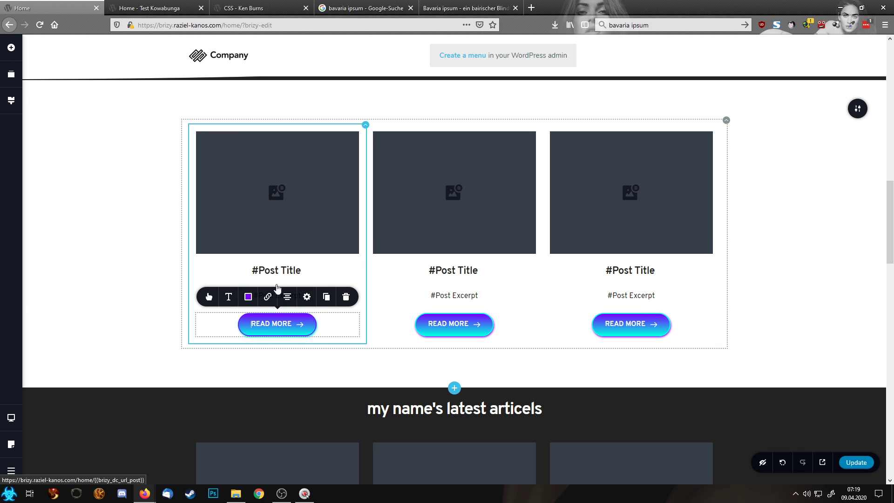
left_click(248, 297)
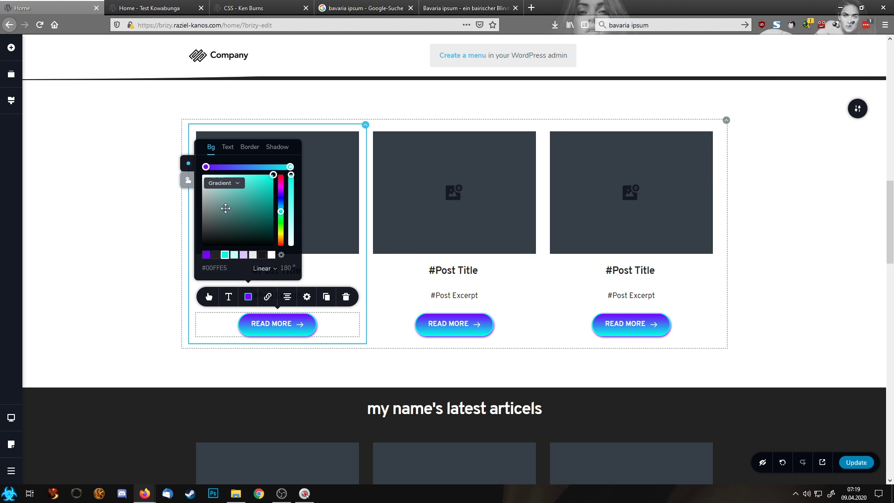
left_click(188, 180)
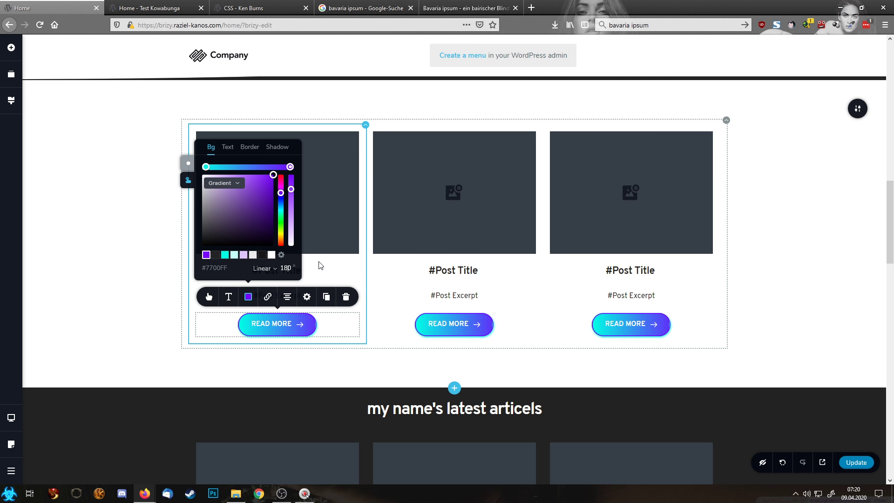
left_click(120, 284)
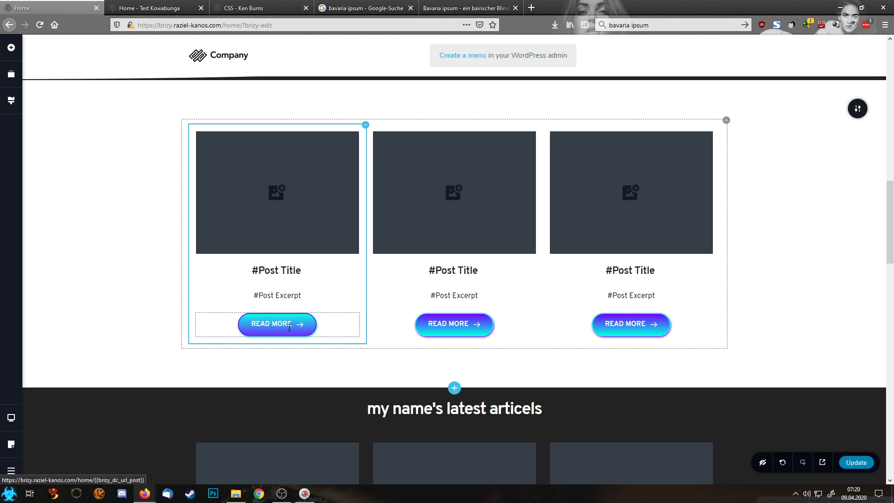
Give the post column a faint solid purple (#7700FF) overlay, with turquoise (#00FFE5) as its hover overlay.
scroll(358, 336, "down", 3)
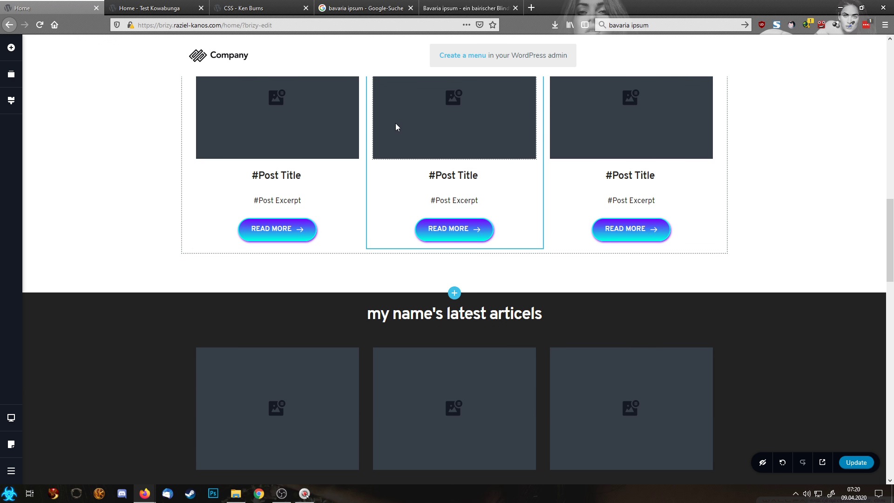
scroll(343, 240, "up", 3)
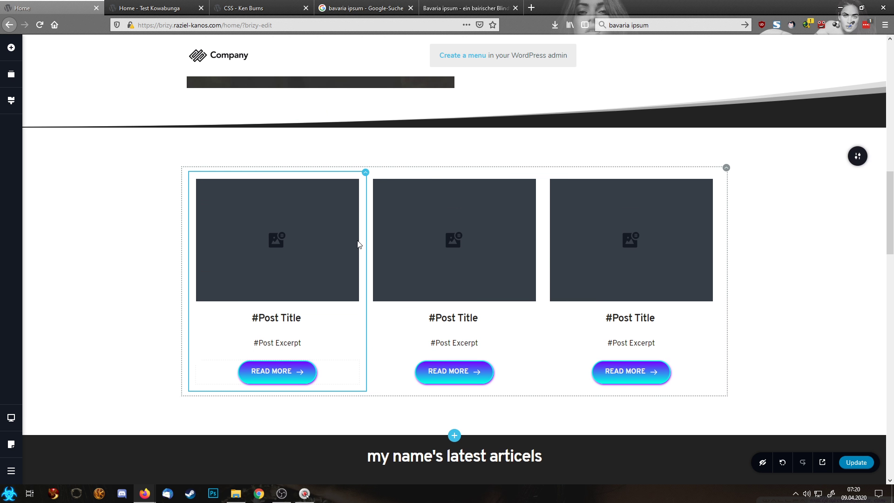
left_click(360, 176)
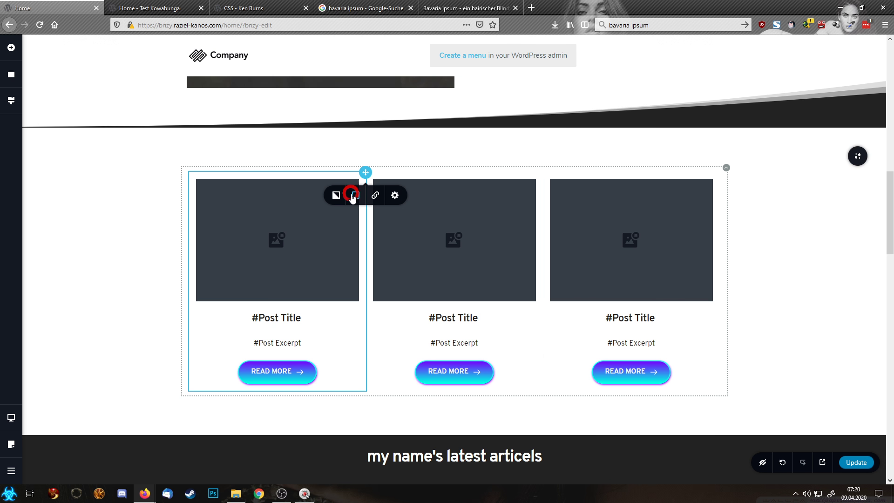
left_click(353, 196)
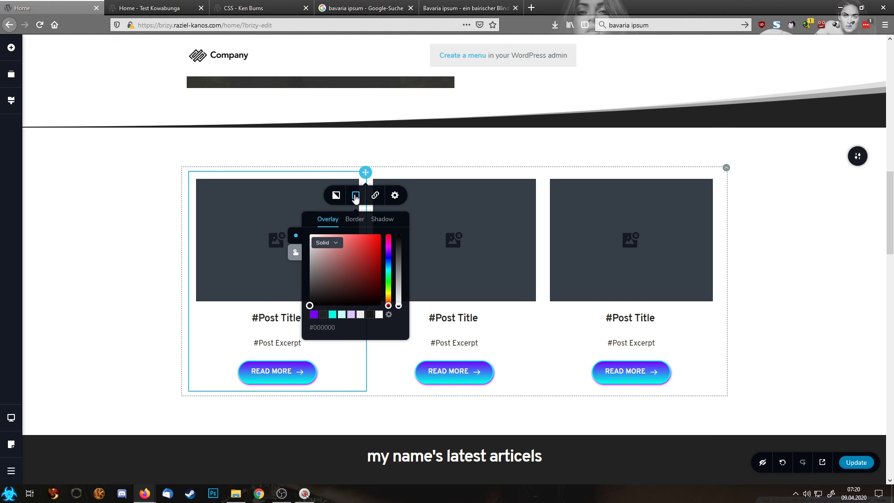
left_click(315, 315)
left_click_drag(399, 236, 404, 298)
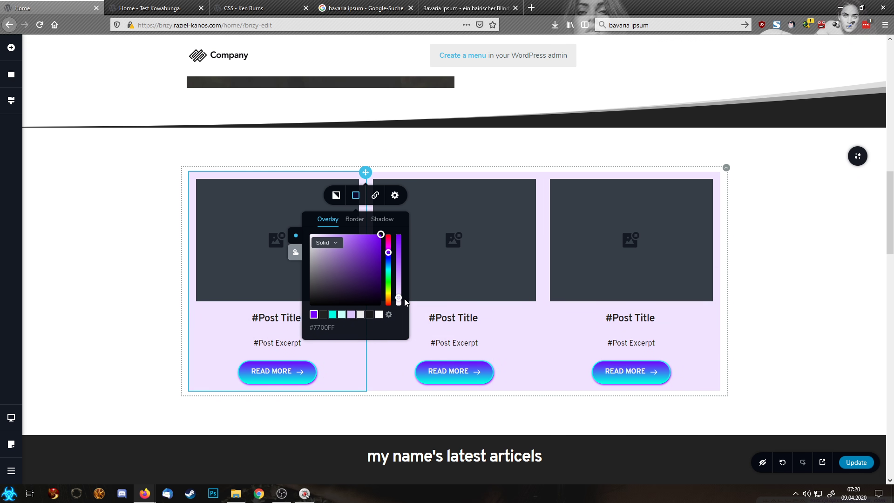
left_click(295, 251)
left_click(332, 315)
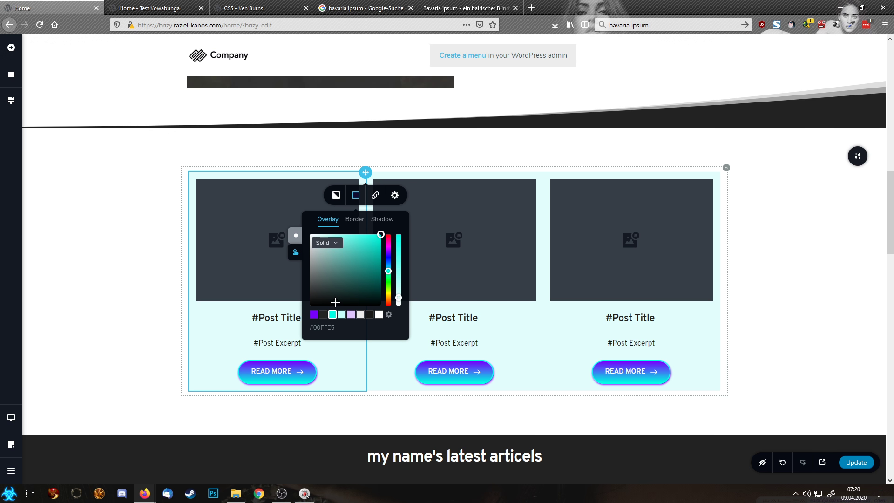
Add a turquoise (#00FFE5) border of size 4 and a purple (#7700FF) outset shadow to the post column's normal state.
left_click(296, 237)
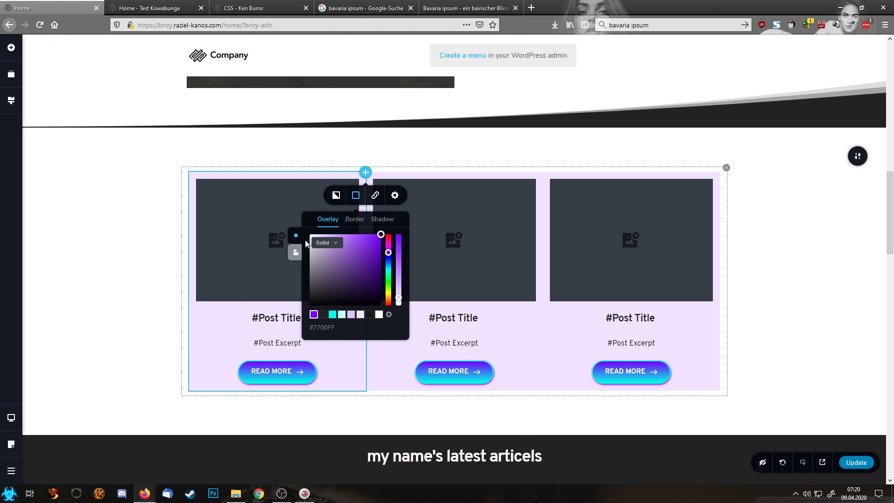
left_click(361, 222)
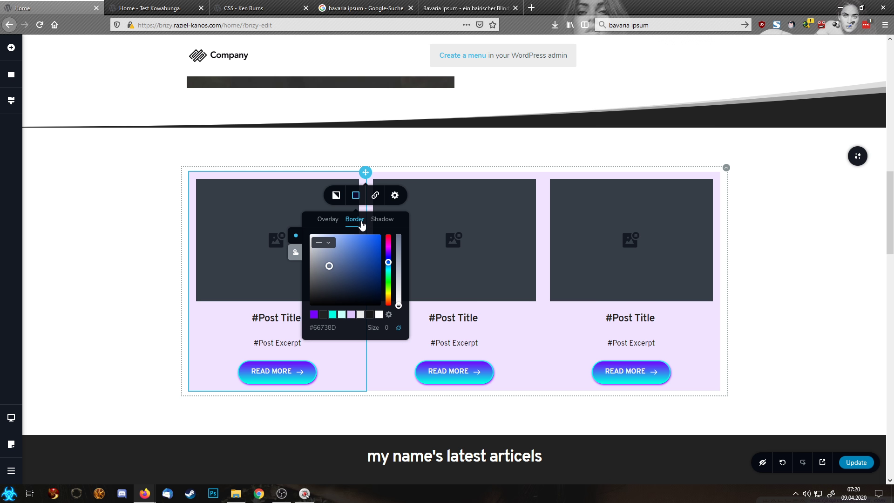
left_click(334, 315)
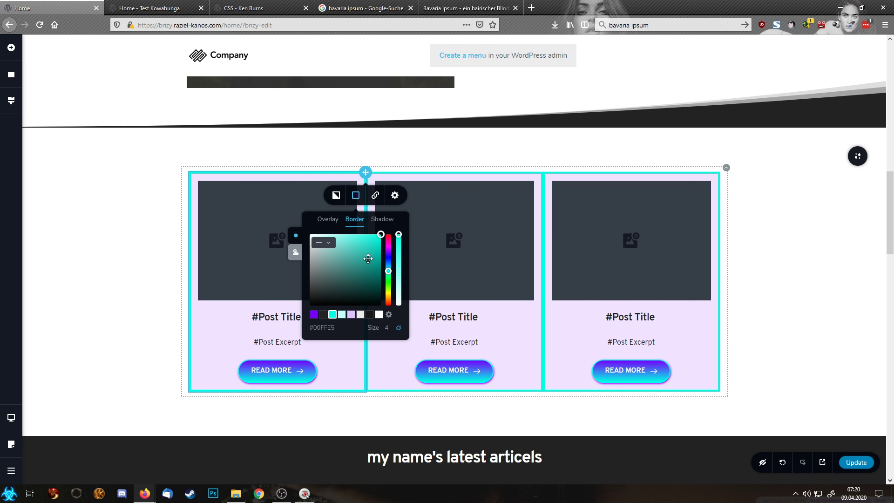
left_click(390, 220)
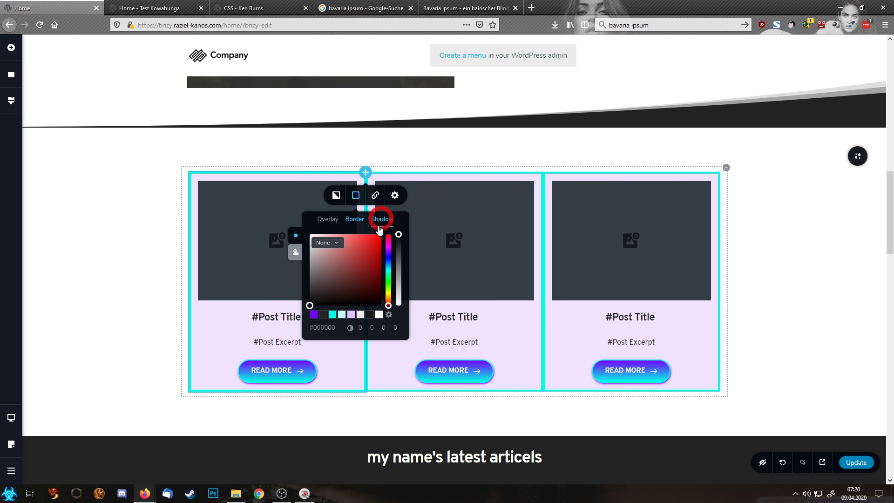
left_click(314, 316)
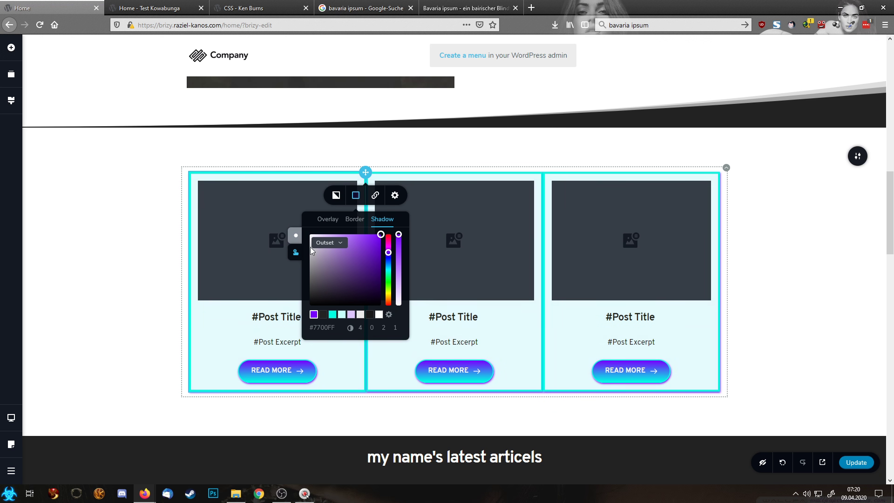
Set the post column's hover border to purple (#7700FF) and its hover shadow to turquoise (#00FFE5).
left_click(355, 219)
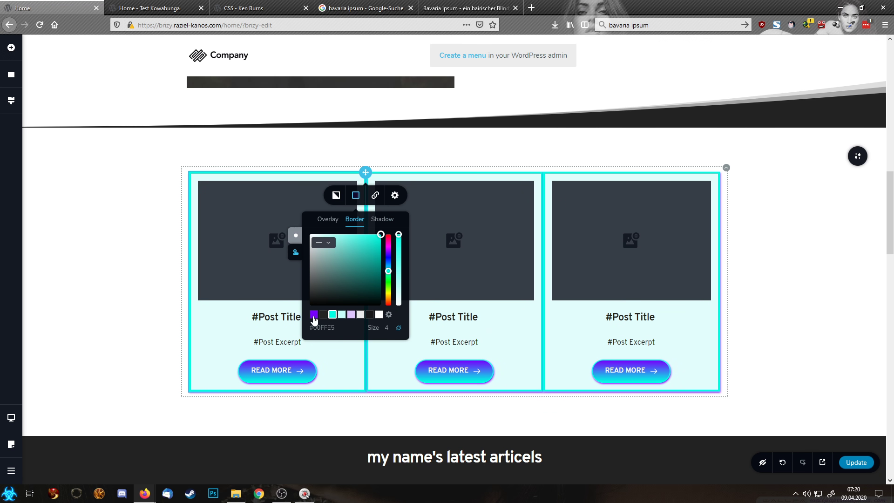
left_click(314, 315)
left_click(382, 219)
left_click(335, 315)
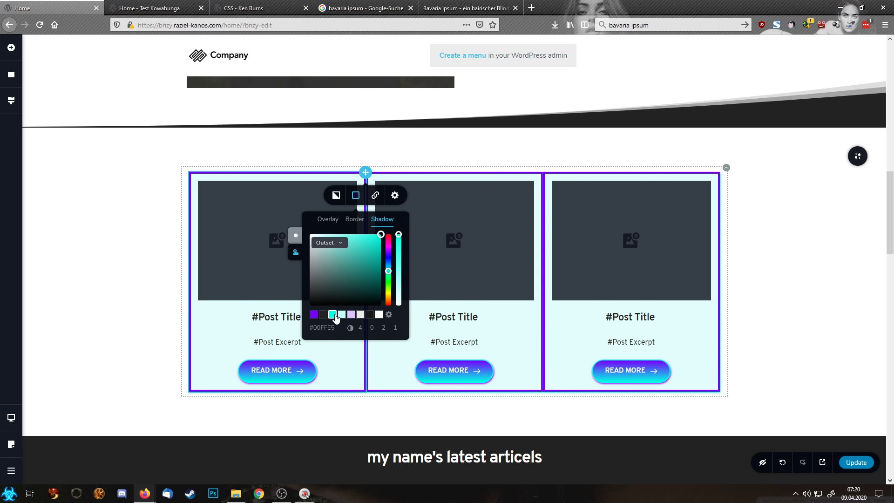
left_click(220, 342)
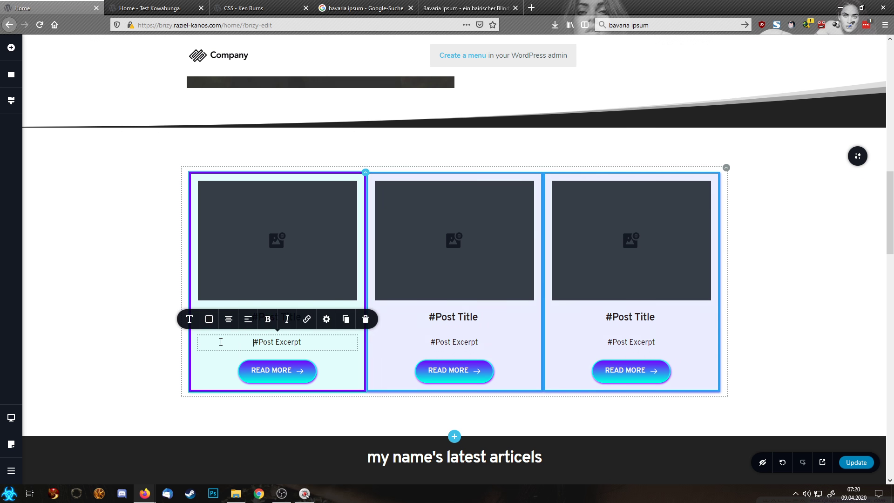
Set the post column's margin to 5 px on all sides in its detailed styling settings.
left_click(371, 176)
left_click(396, 196)
left_click(372, 247)
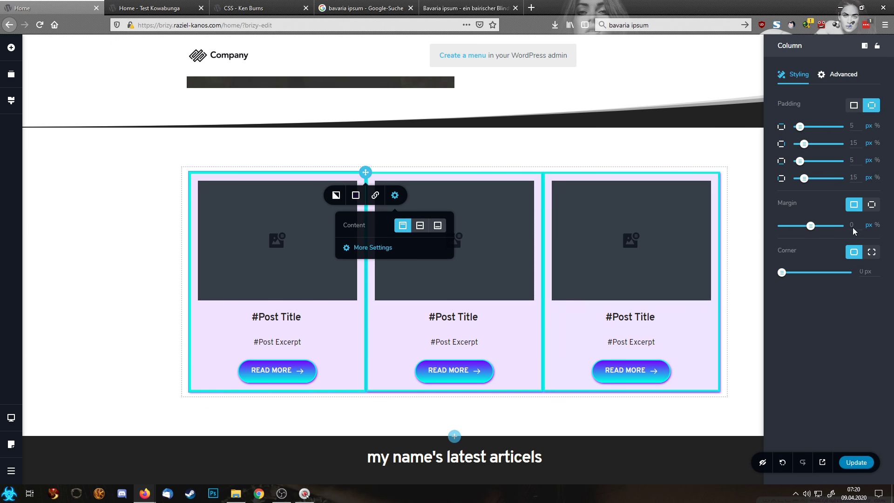
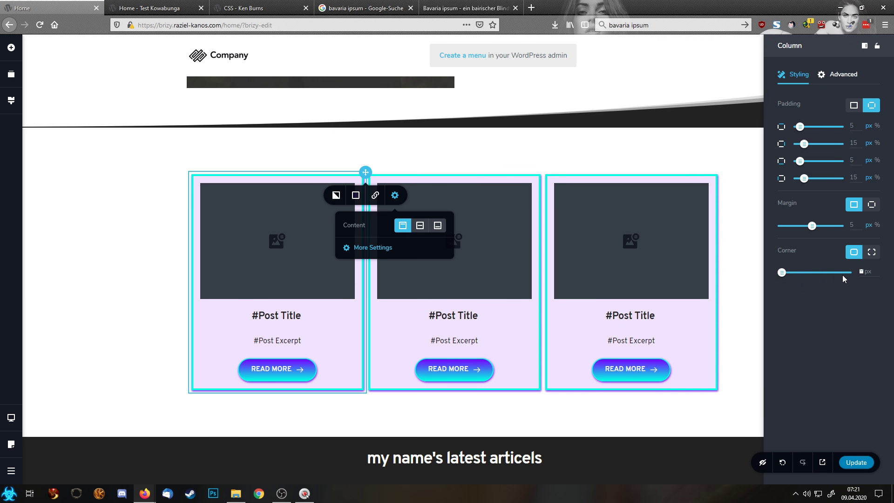
Round only the post column's top-left and bottom-right corners, each with a 50 px radius.
left_click(872, 257)
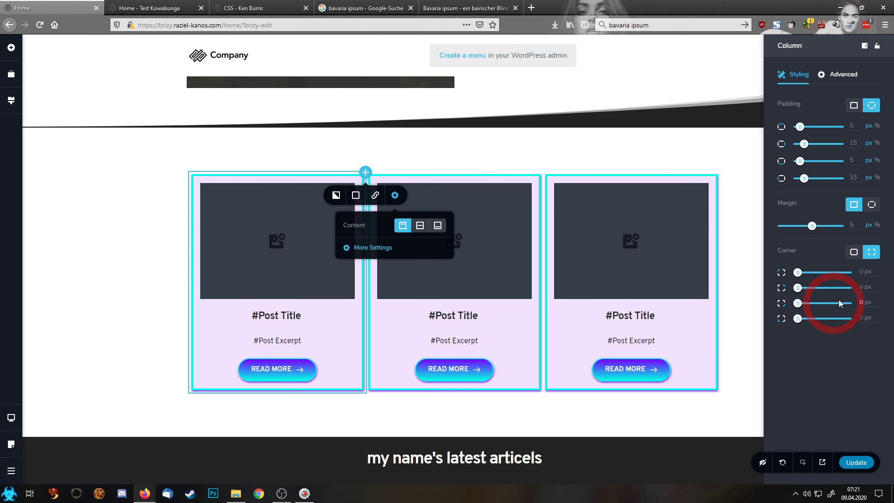
type("50")
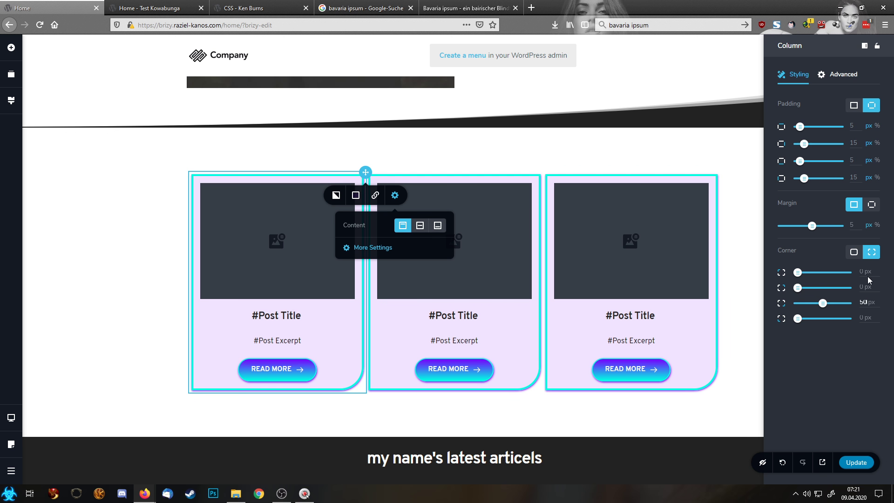
left_click(860, 271)
key("BackSpace")
type("0")
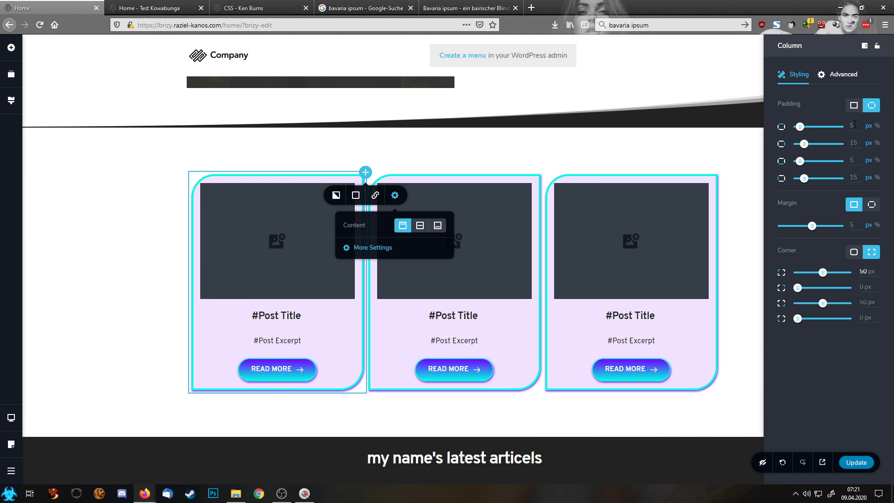
Set the post column's top padding to 10 px and close its detailed settings.
left_click_drag(855, 125, 840, 125)
type("10")
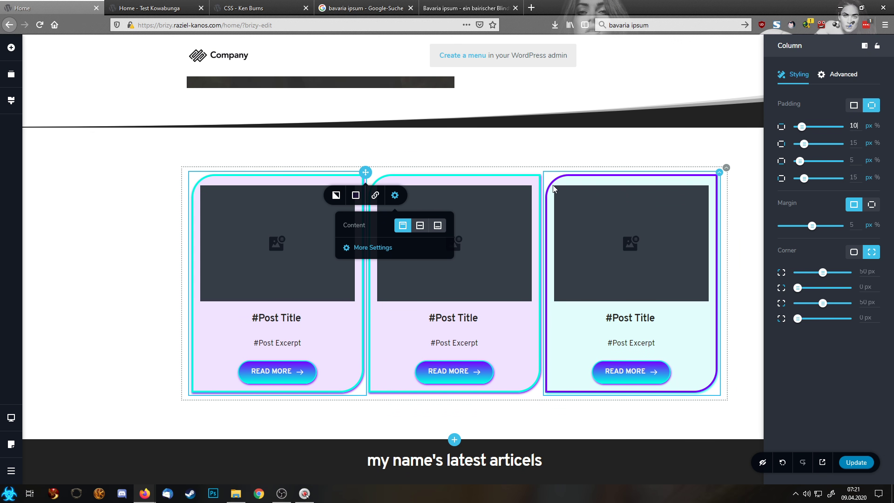
left_click(525, 157)
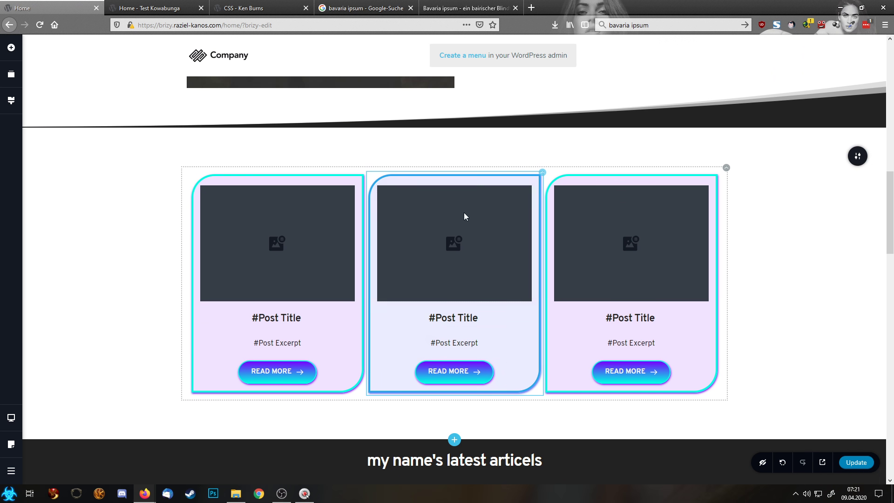
Delete the old unstyled posts block from the dark "my name's latest articels" section.
scroll(487, 317, "down", 4)
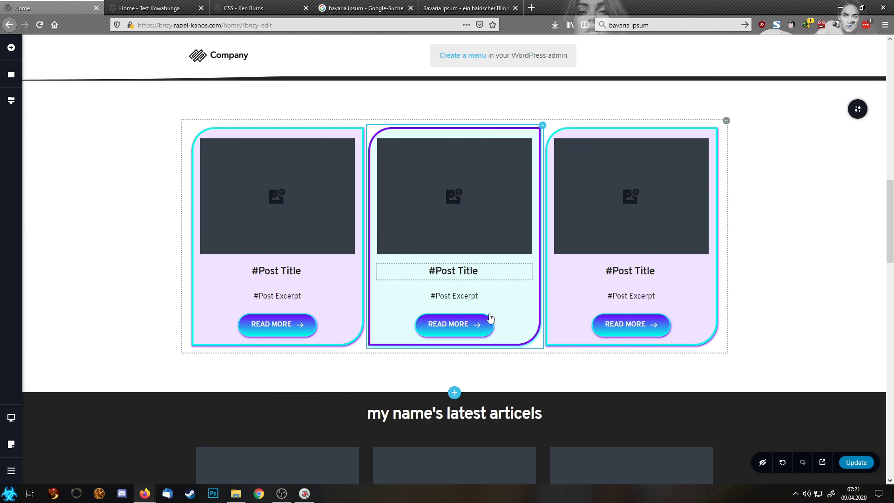
scroll(458, 380, "down", 1)
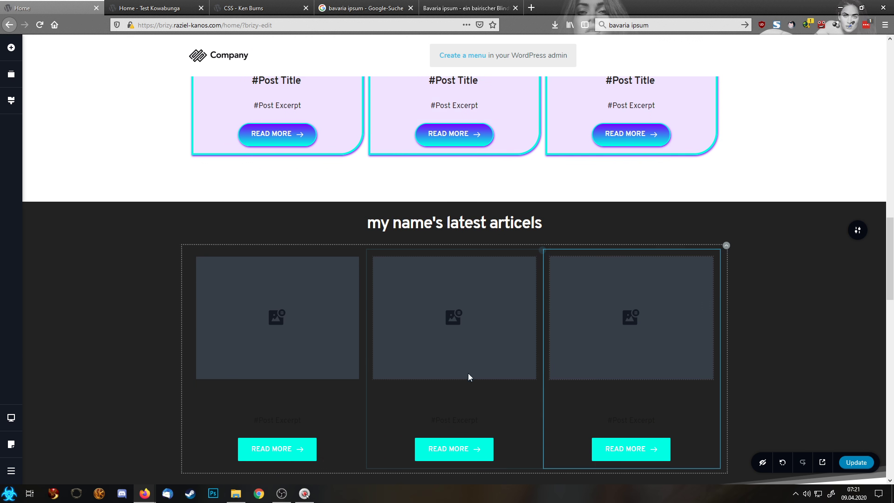
left_click(728, 245)
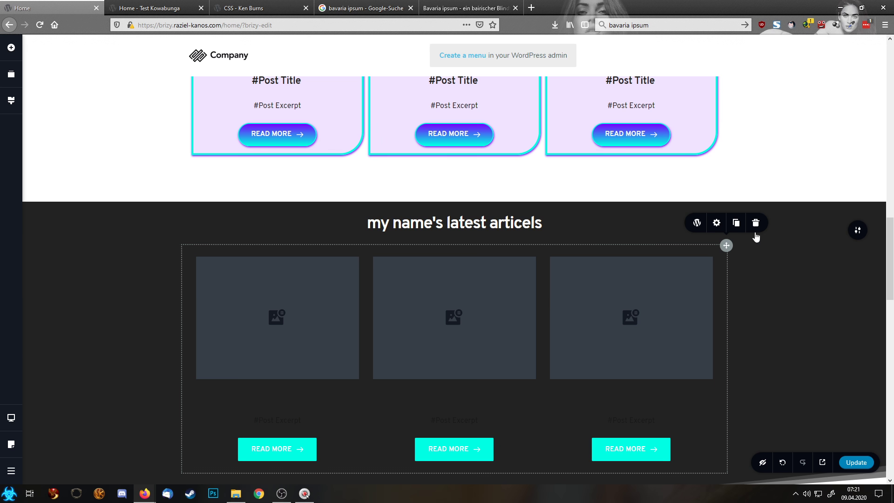
left_click(758, 227)
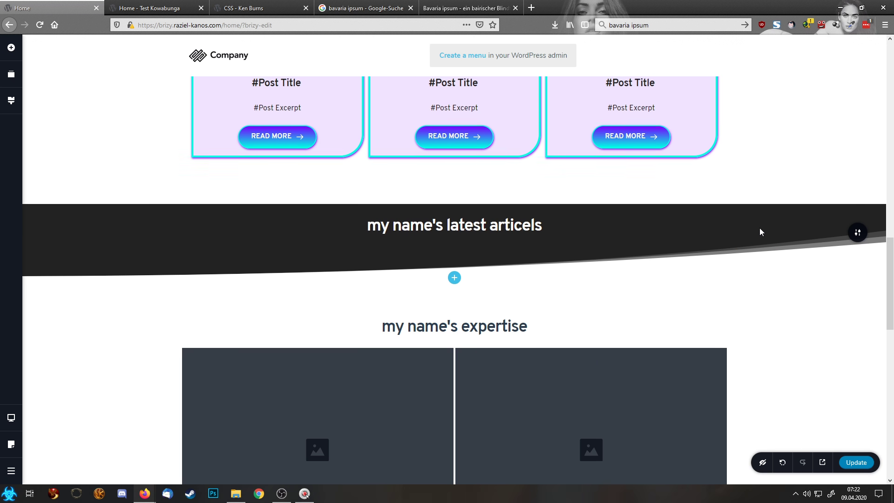
Duplicate the styled posts block and move the copy beneath the heading in the dark "my name's latest articels" section.
scroll(750, 221, "up", 4)
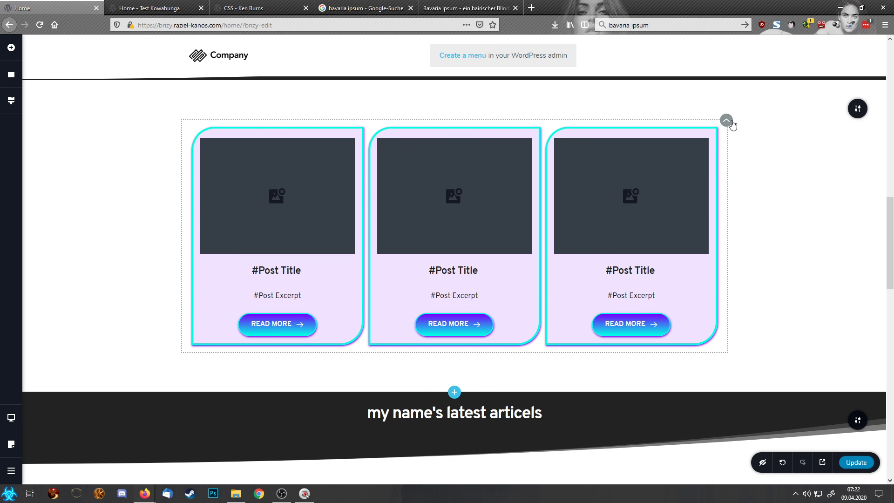
left_click(726, 120)
left_click(736, 143)
scroll(731, 187, "down", 6)
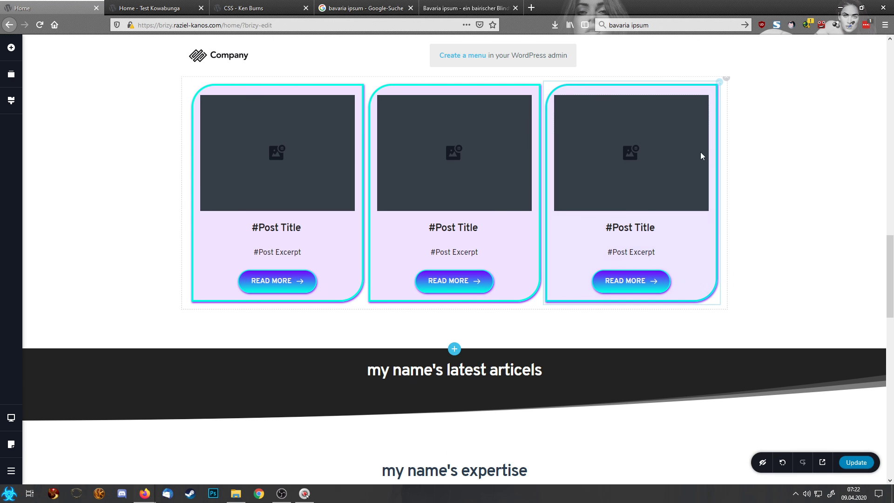
left_click_drag(725, 86, 486, 394)
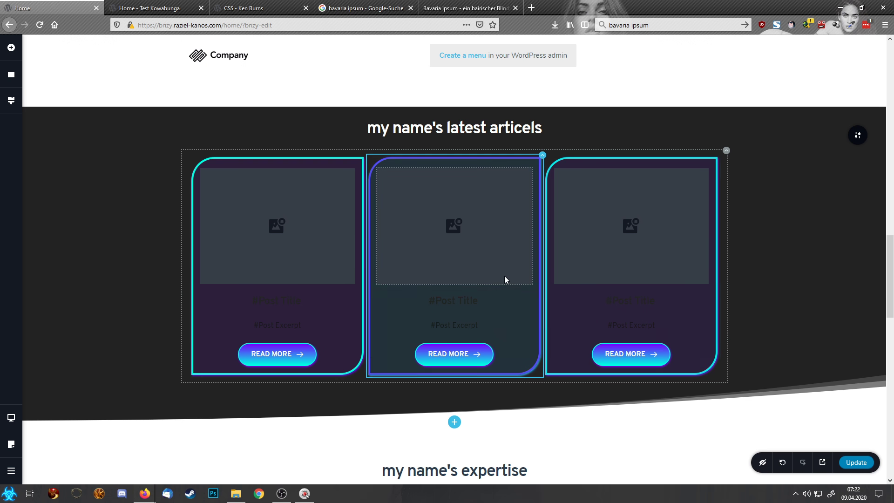
Change the text colour of the post title and the post excerpt in the dark section to white.
left_click(462, 304)
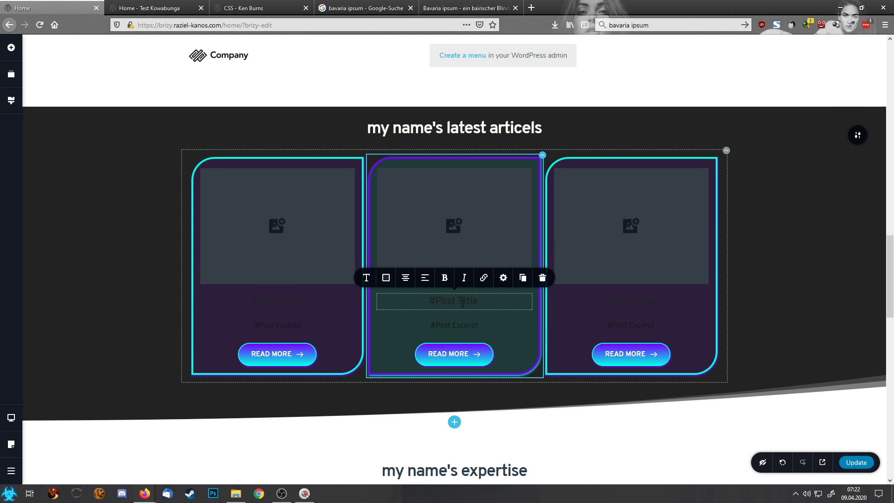
left_click(386, 278)
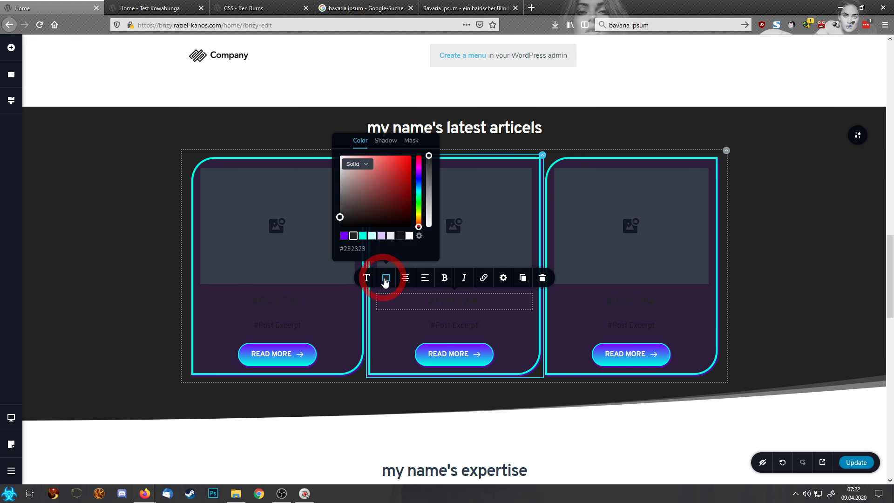
left_click(409, 235)
left_click(447, 325)
left_click(387, 304)
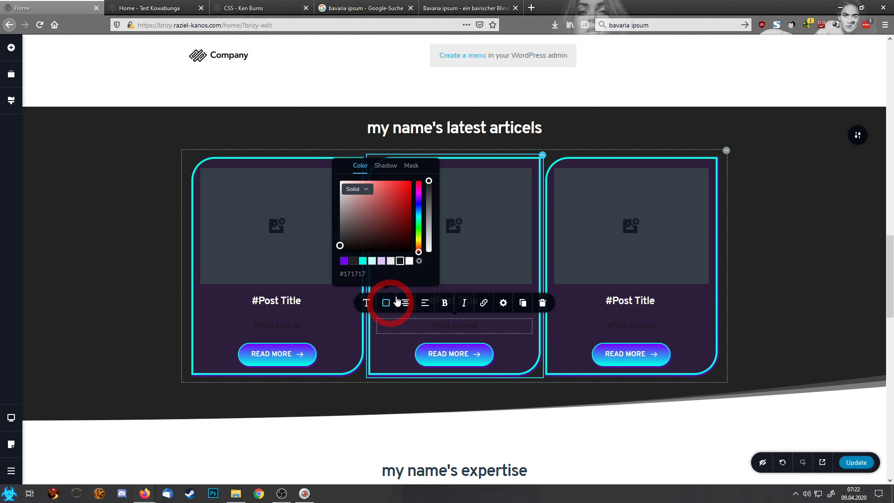
left_click(409, 261)
left_click(749, 258)
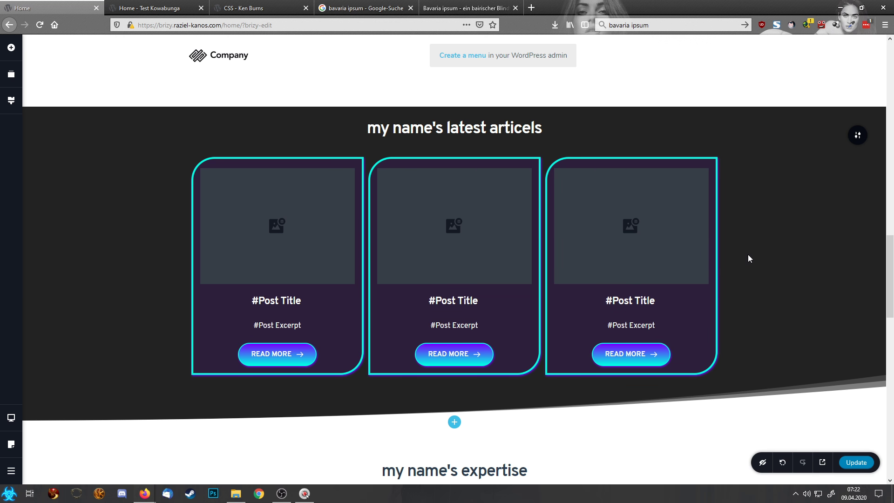
Replace the first post column's title text with the dynamic # placeholder Post Title.
left_click(297, 301)
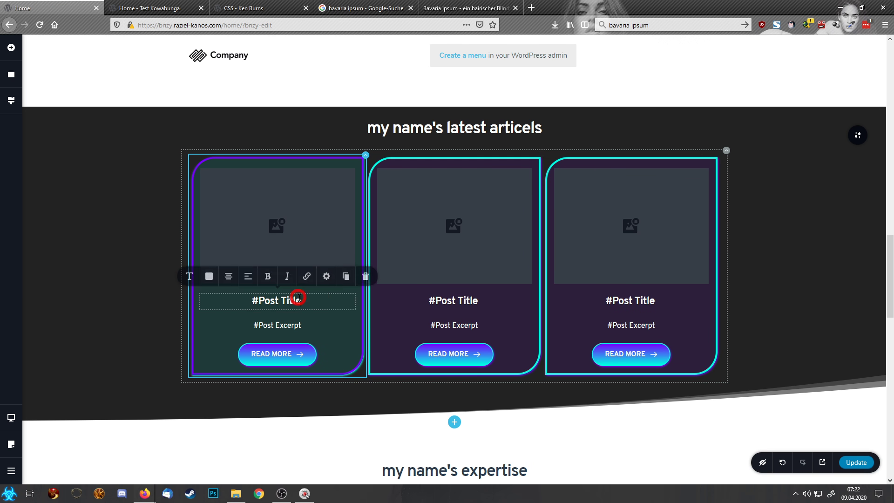
left_click_drag(305, 302, 243, 302)
key("BackSpace")
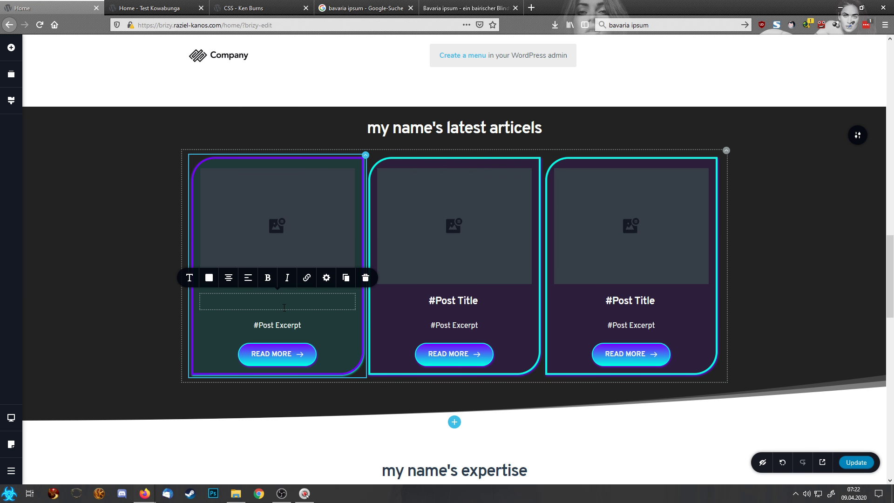
type("#")
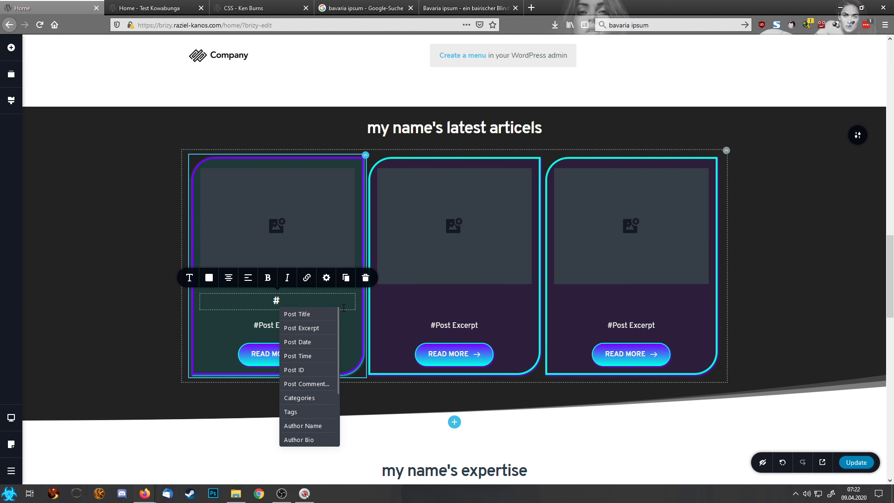
left_click(300, 314)
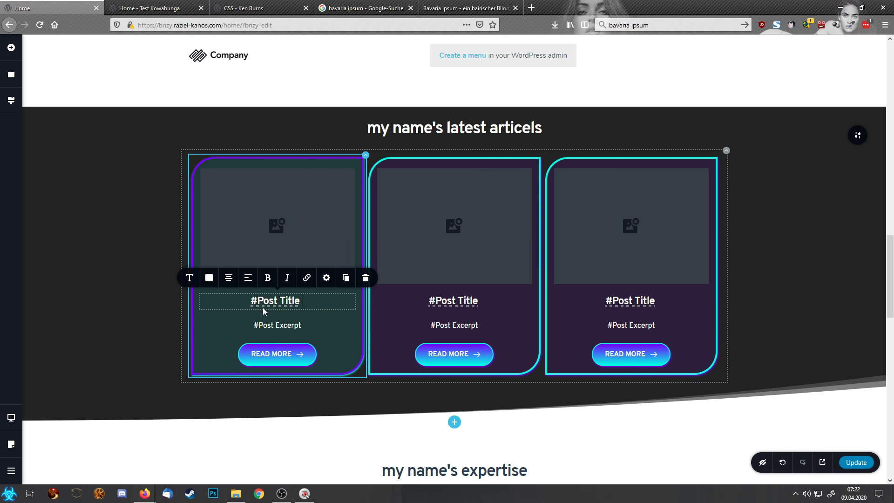
Replace the first post column's excerpt text with the dynamic # placeholder Post Excerpt.
left_click(312, 325)
key("BackSpace")
key("BackSpace")
key("BackSpace")
key("BackSpace")
key("BackSpace")
key("BackSpace")
key("BackSpace")
key("BackSpace")
key("BackSpace")
key("BackSpace")
key("BackSpace")
key("BackSpace")
key("BackSpace")
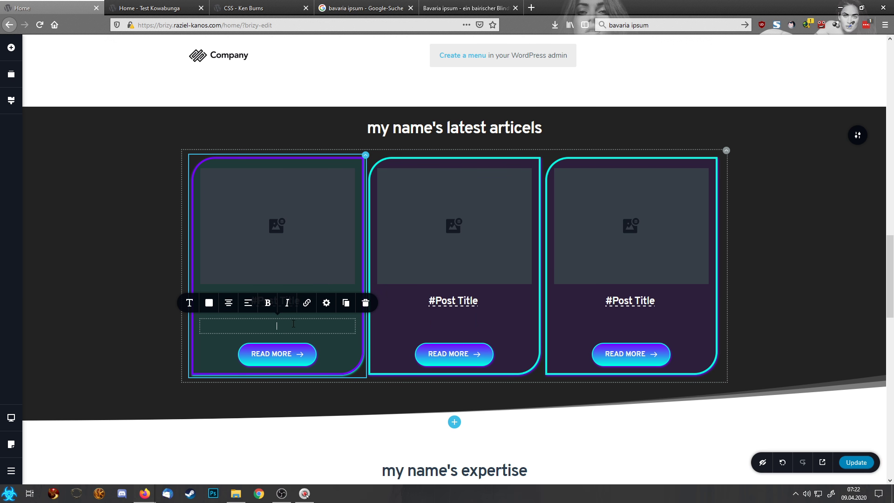
type("#")
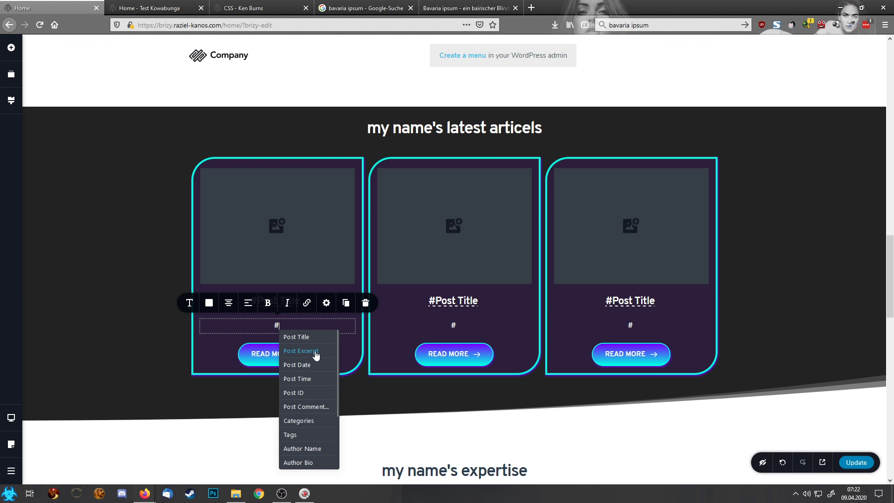
left_click(314, 353)
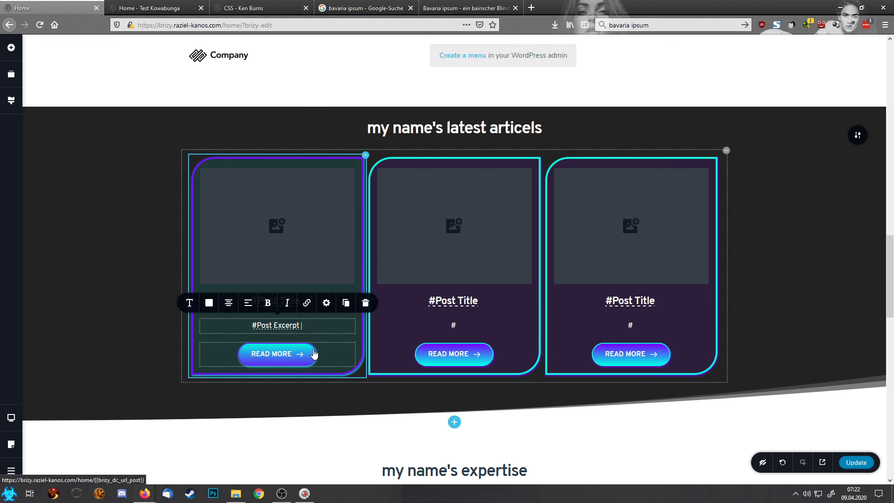
left_click(509, 303)
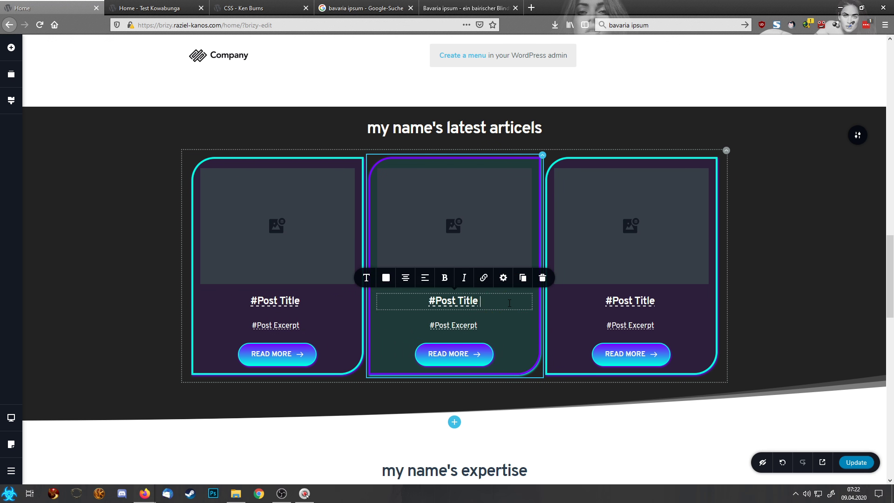
Duplicate the post title in the first column and replace the copy's content with the dynamic placeholder Post Date.
left_click(320, 301)
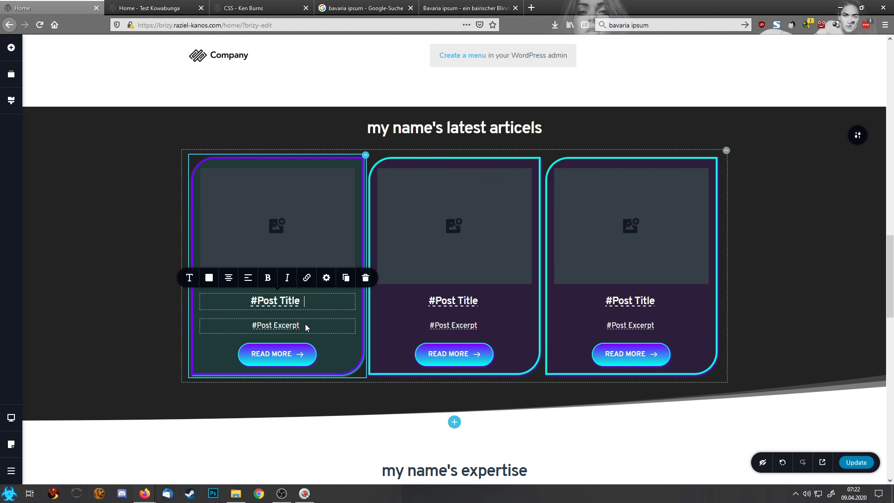
left_click(346, 278)
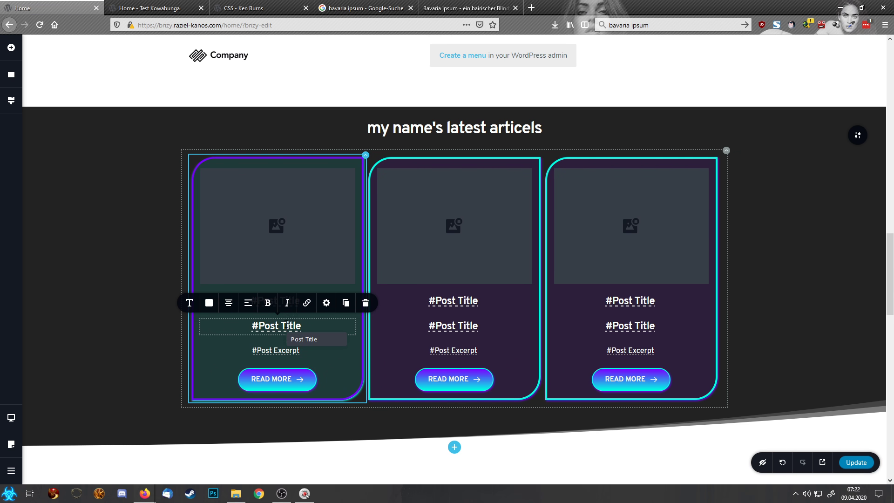
triple_click(287, 326)
key("BackSpace")
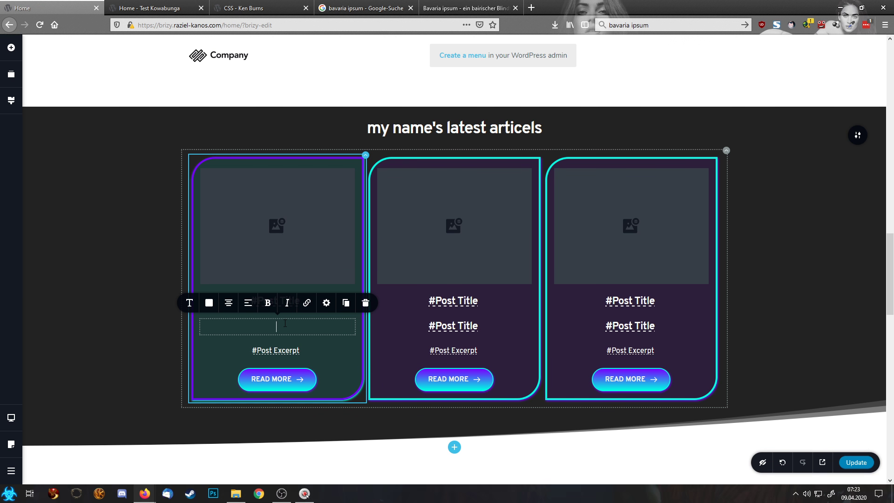
type("#")
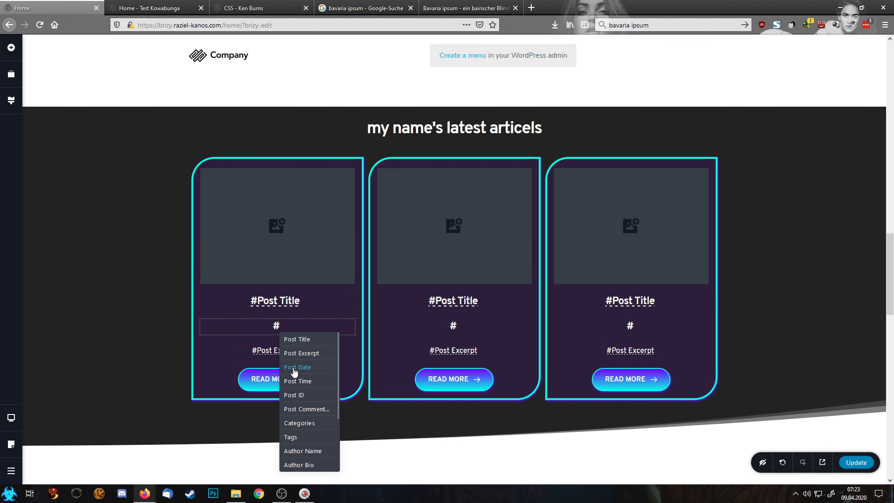
left_click(297, 368)
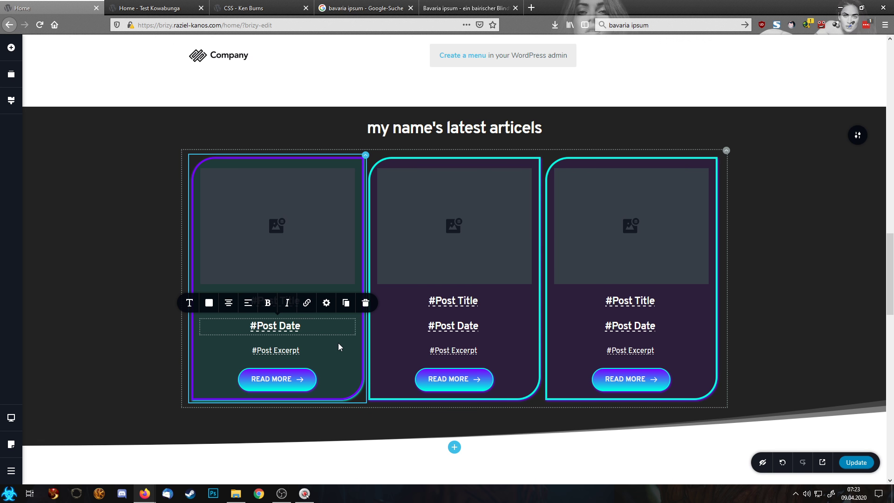
Check the section heading's HTML tag and set the post title's HTML tag to H3.
left_click(401, 129)
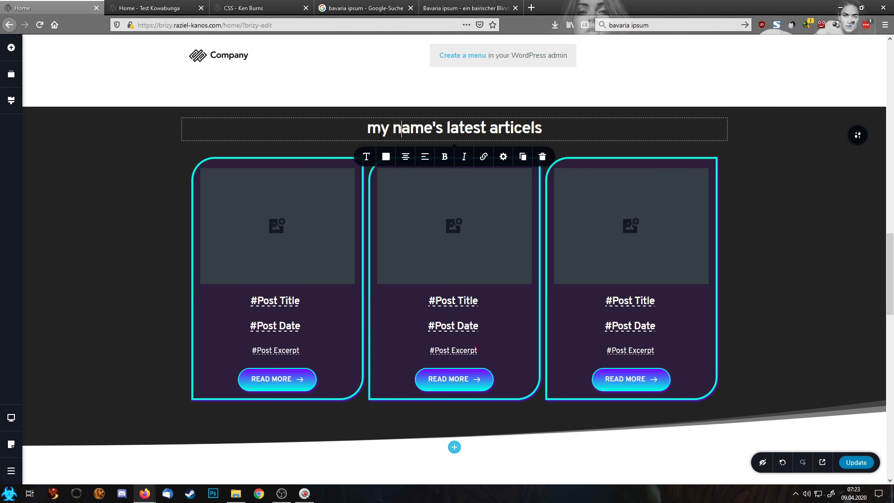
left_click(503, 157)
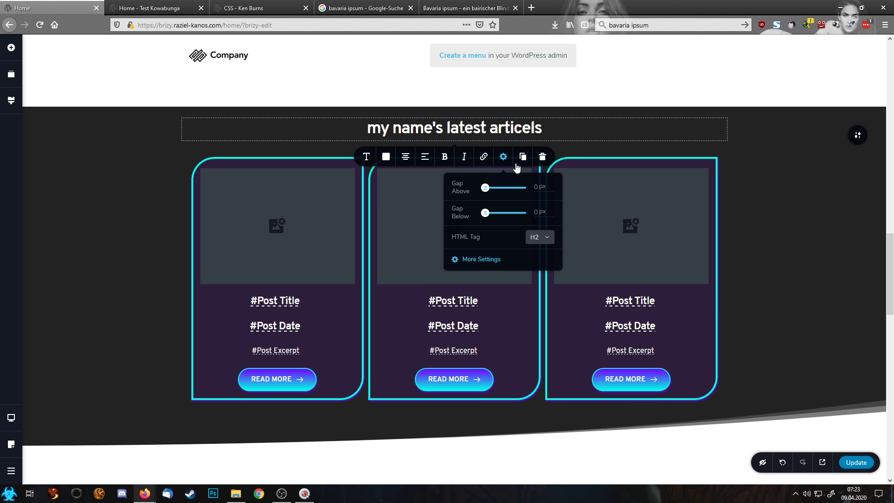
left_click(279, 301)
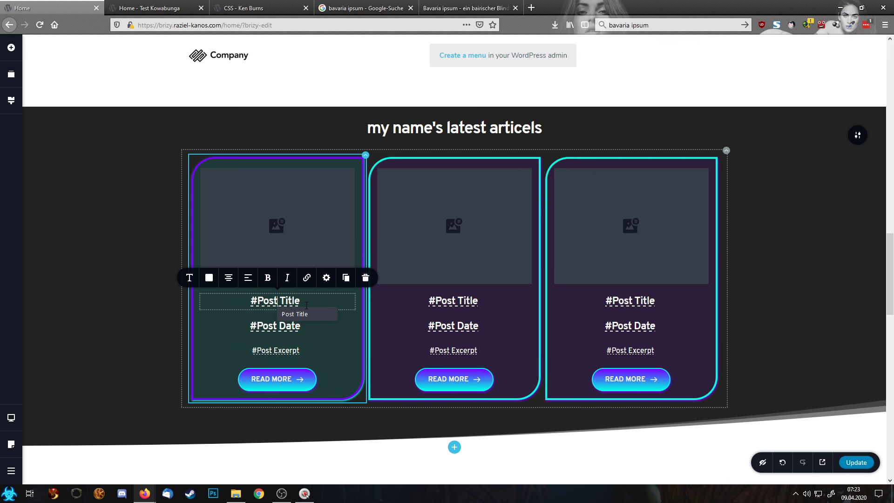
left_click(326, 278)
left_click(370, 227)
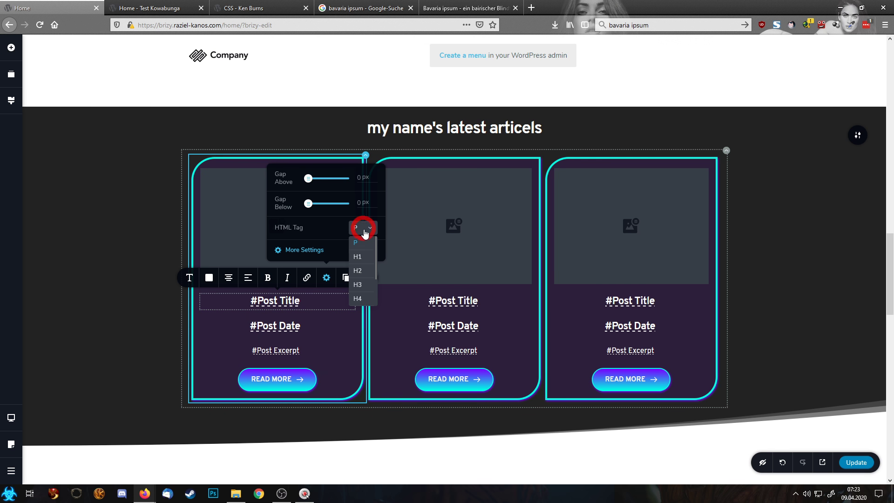
left_click(361, 285)
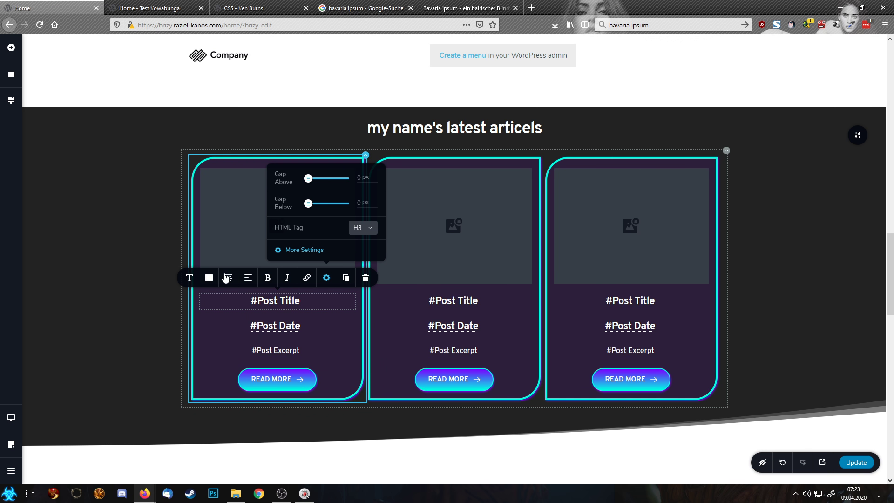
Apply the Heading 3 typography style to the post title.
left_click(189, 277)
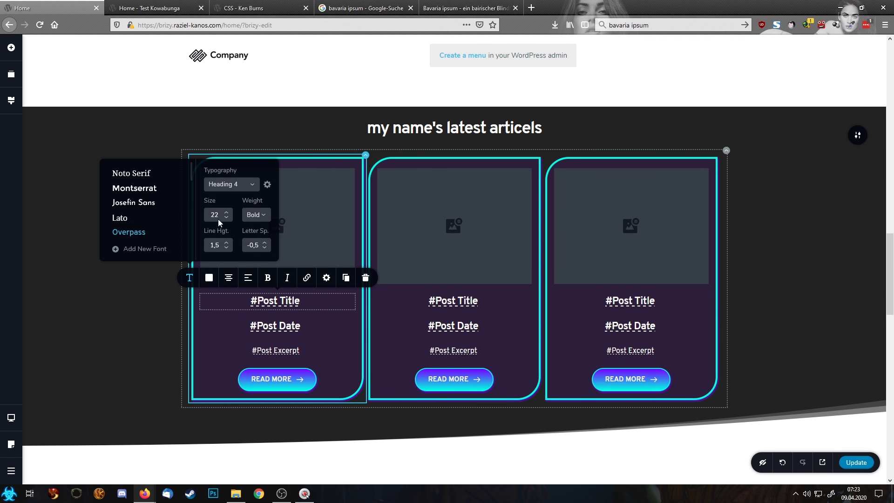
left_click(226, 185)
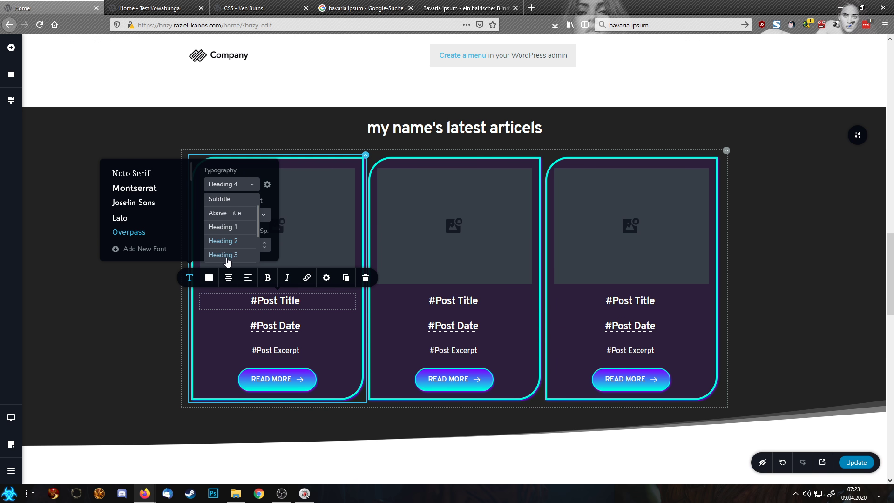
left_click(228, 256)
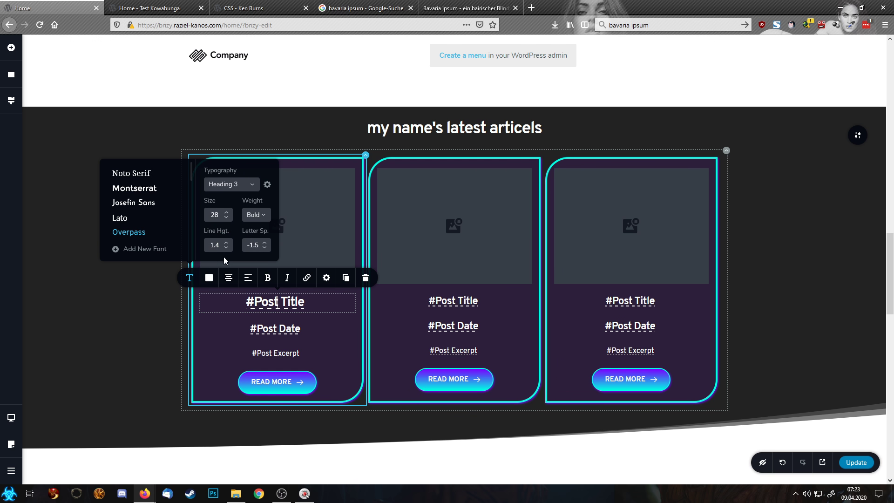
Apply the Paragraph typography style to the post date in the first column.
left_click(274, 331)
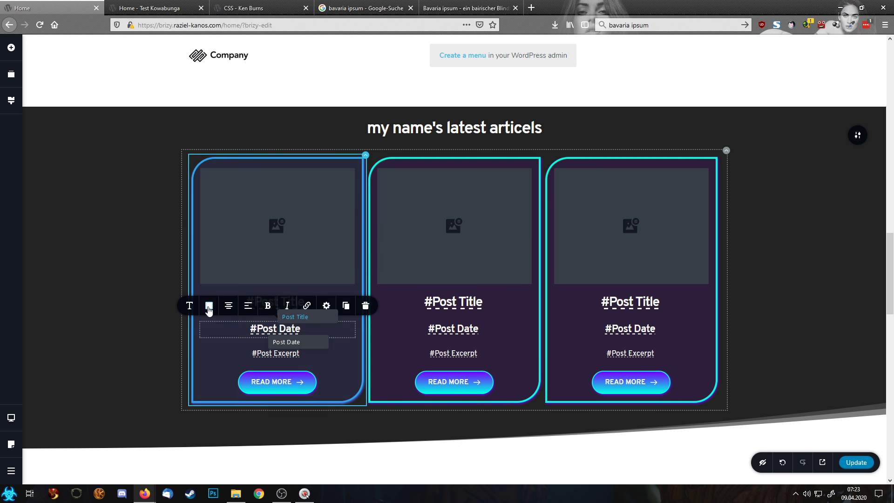
left_click(190, 305)
left_click(225, 214)
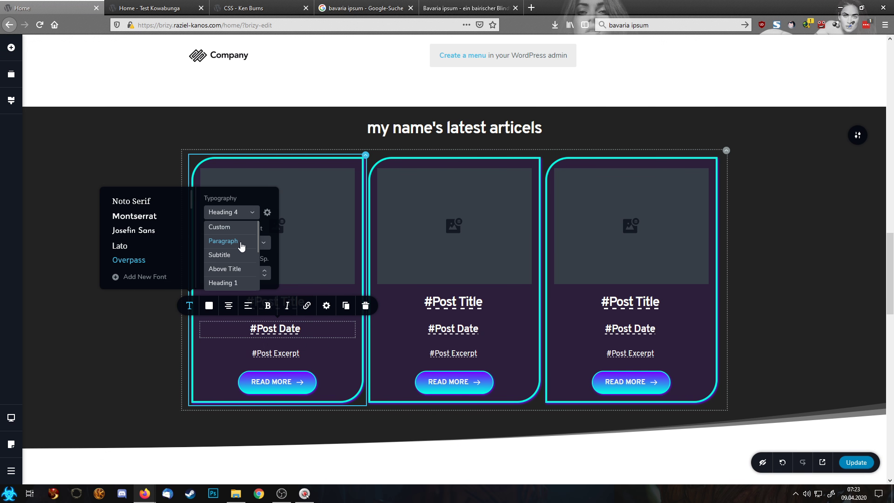
scroll(242, 266, "down", 1)
scroll(242, 267, "up", 2)
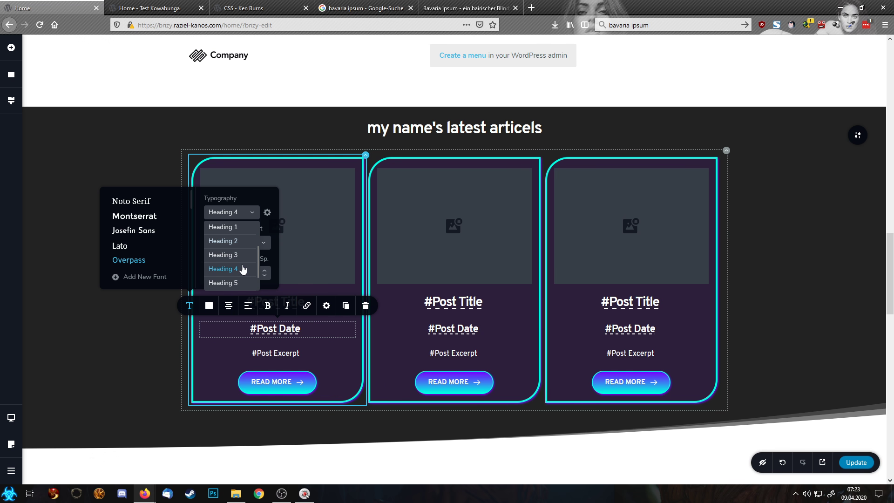
left_click(225, 242)
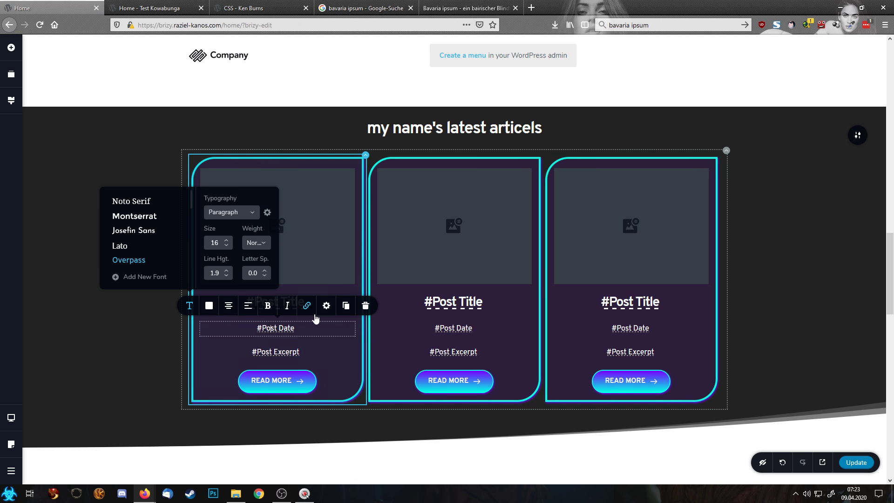
Set the post date's top margin to 0 px.
left_click(328, 306)
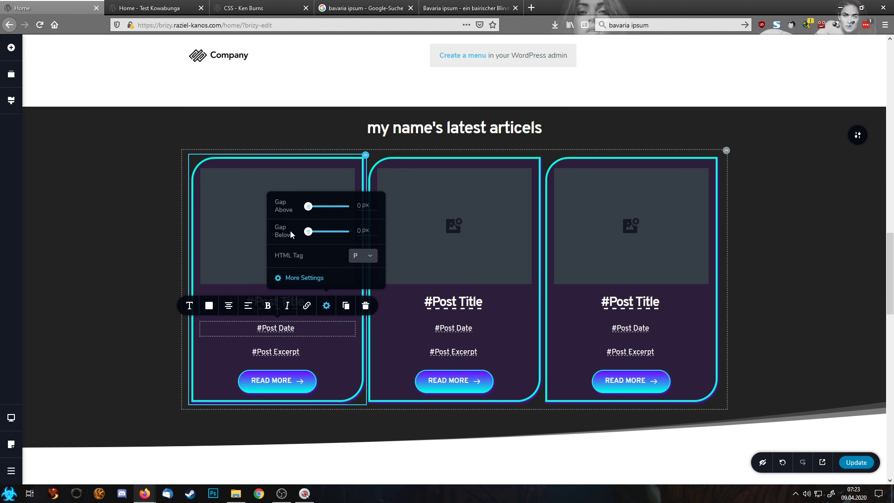
left_click(305, 276)
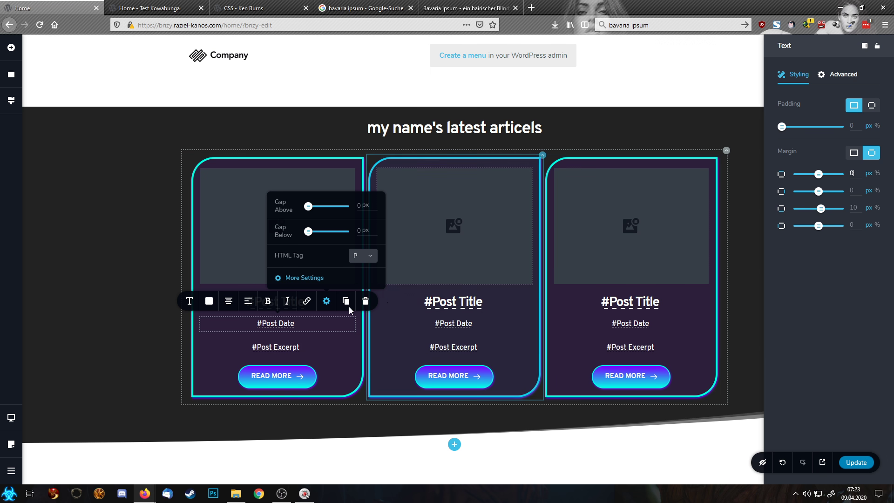
left_click(347, 355)
Set the post title's bottom margin to 0 px in the first column.
left_click(289, 295)
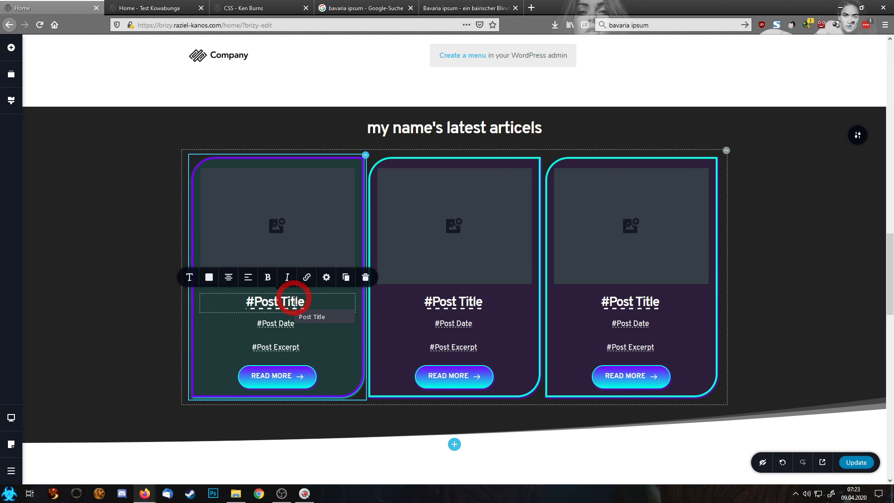
left_click(327, 278)
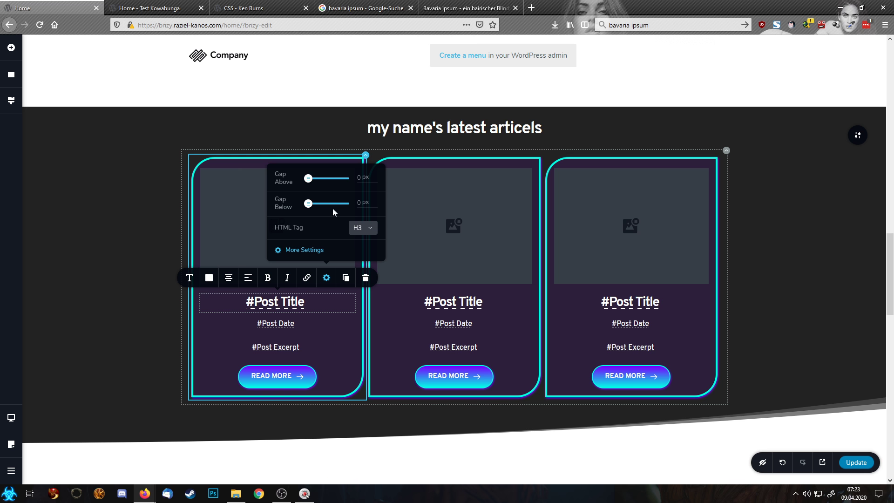
left_click(310, 252)
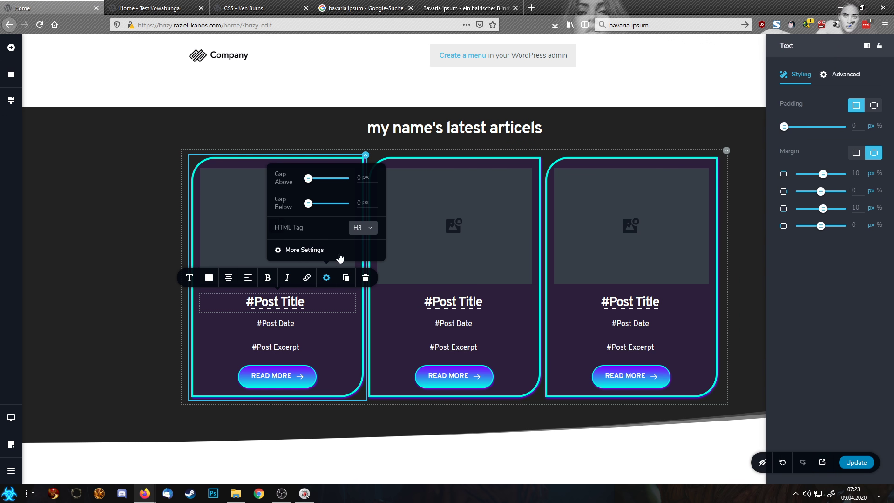
double_click(860, 205)
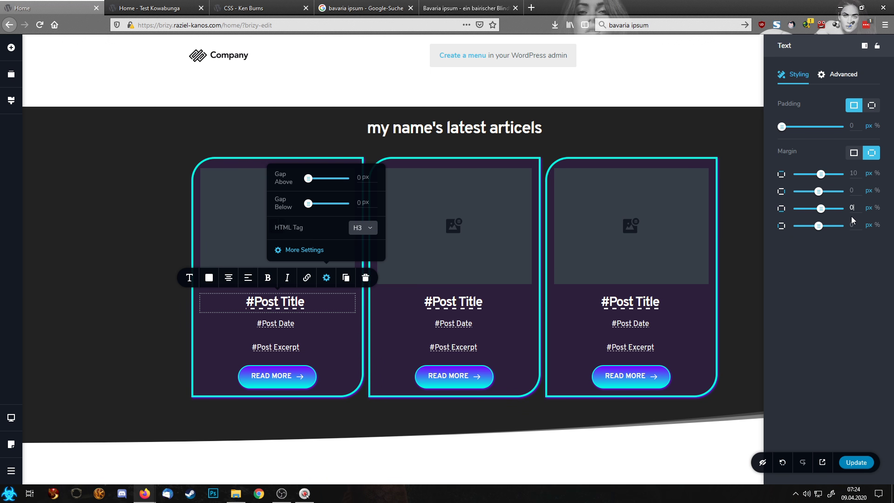
type("0")
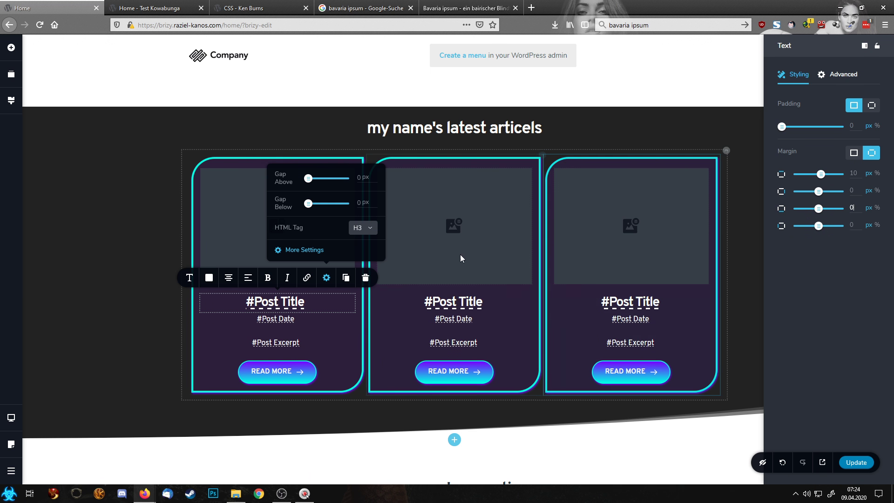
Tighten the gap above the post date by setting its top margin to -10 px.
left_click(294, 320)
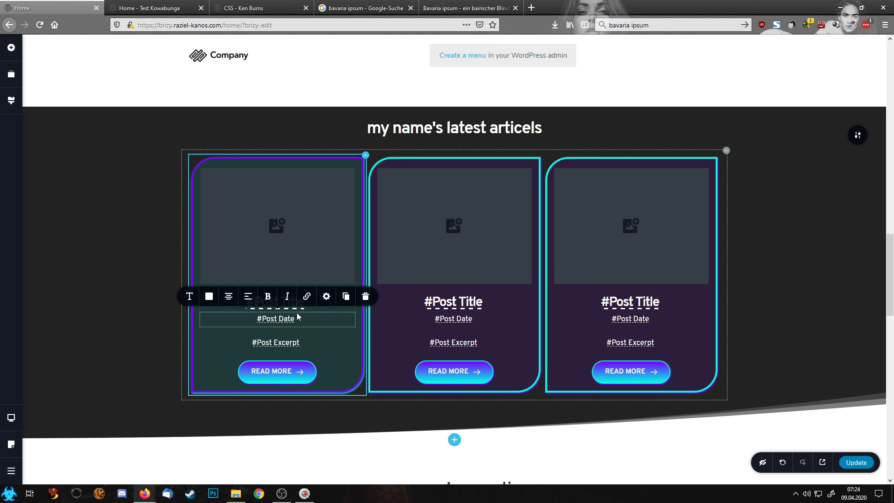
left_click(326, 296)
left_click(316, 269)
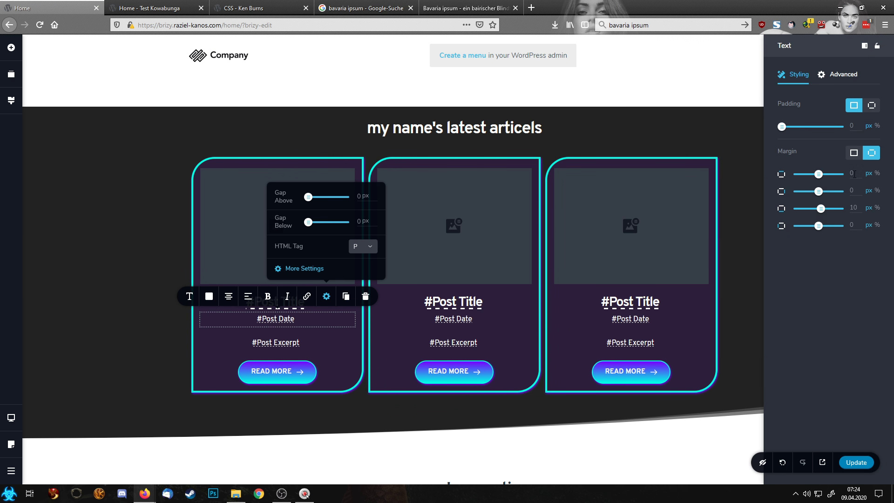
type("0")
key("BackSpace")
key("BackSpace")
type("14")
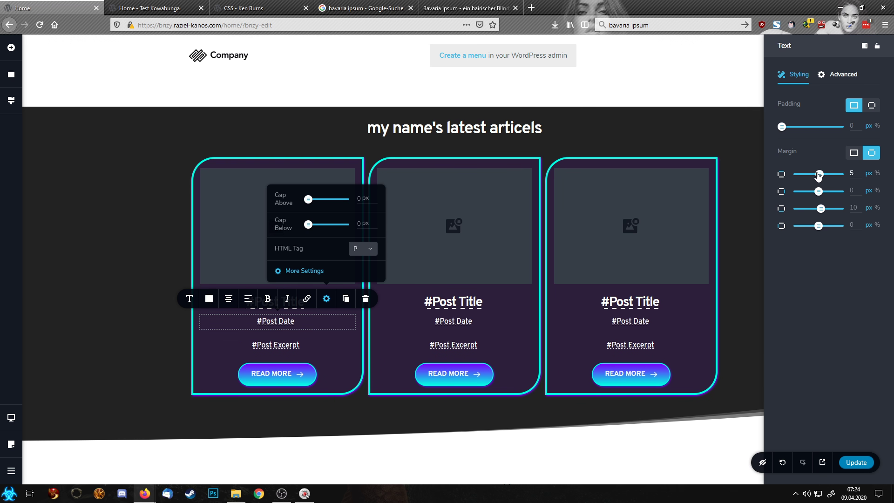
left_click(814, 174)
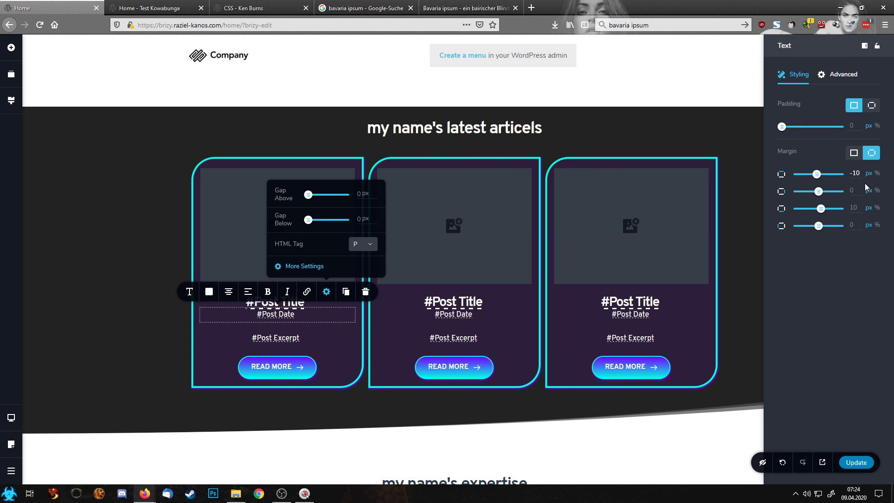
left_click(757, 287)
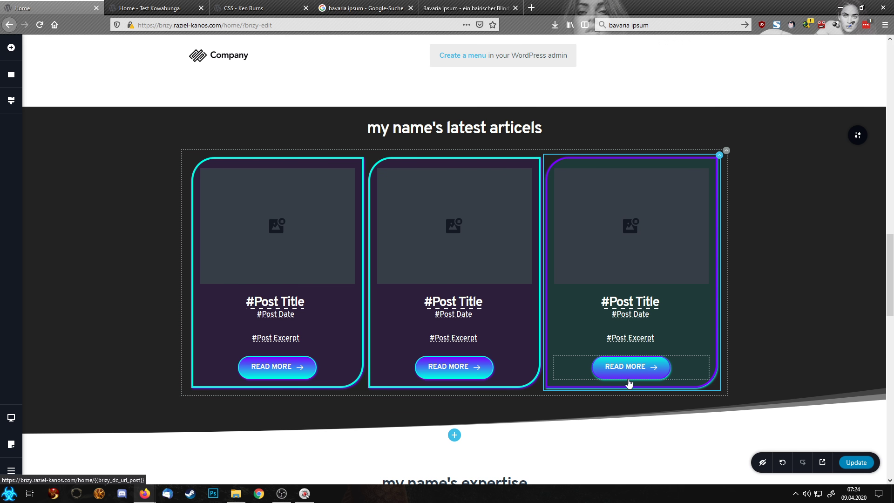
Check the link target of the Read More button in the third post column.
left_click(642, 370)
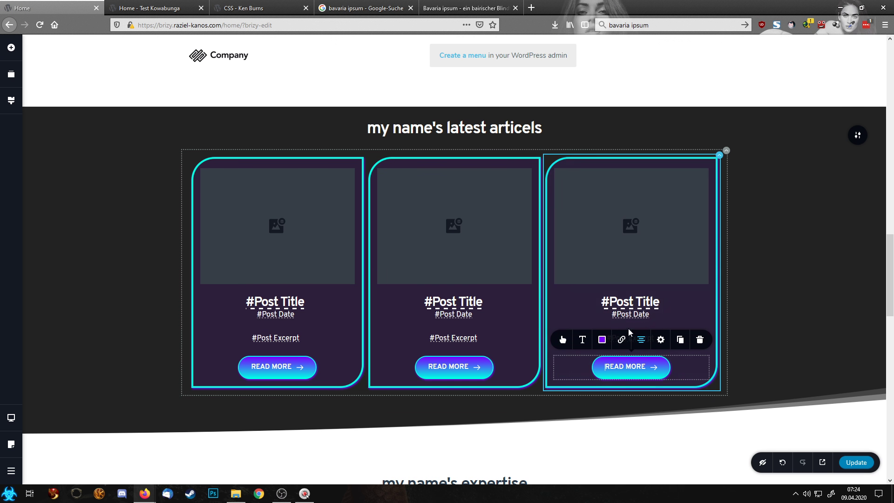
left_click(622, 340)
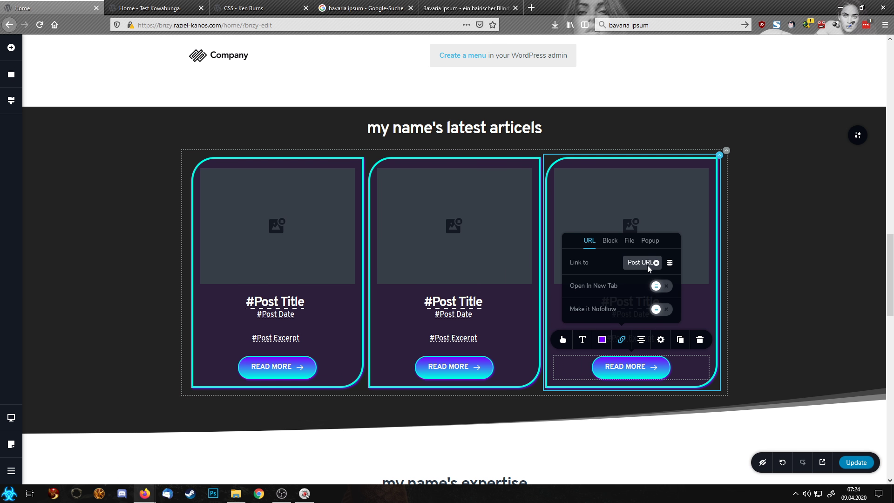
left_click(769, 322)
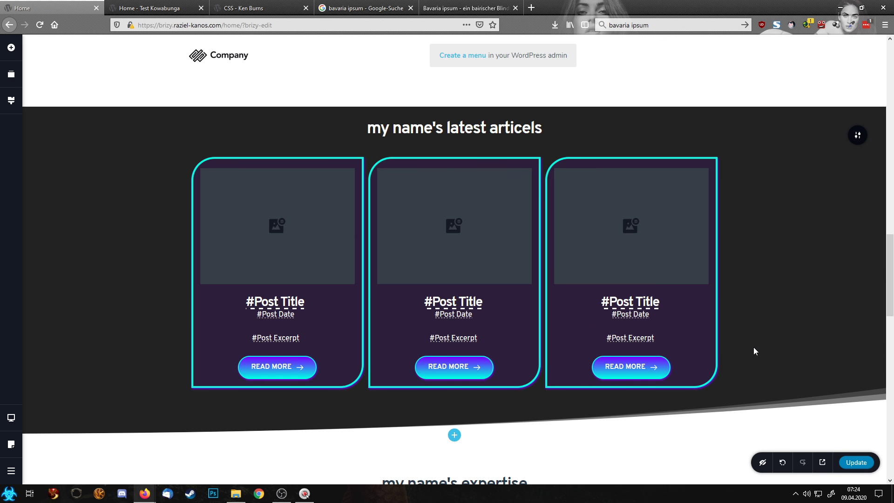
Give the column with the "Hello, I am my name!" text a linear gradient overlay at 180°.
scroll(753, 350, "down", 4)
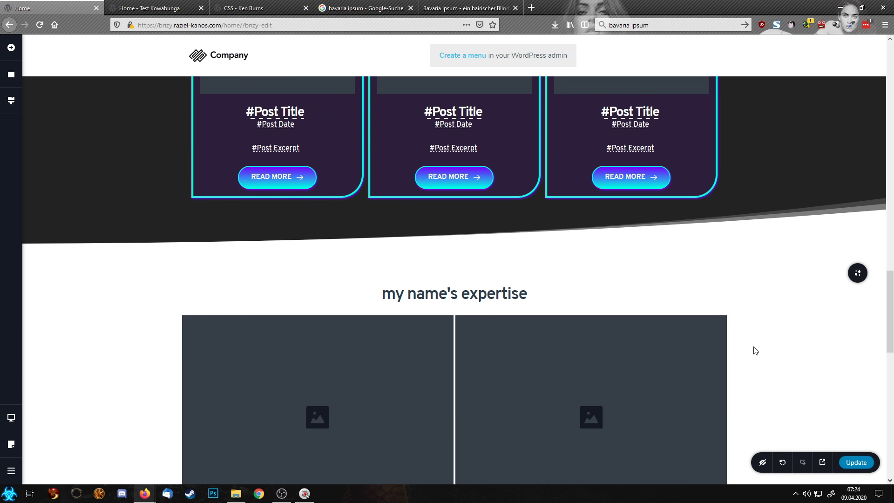
scroll(753, 346, "up", 15)
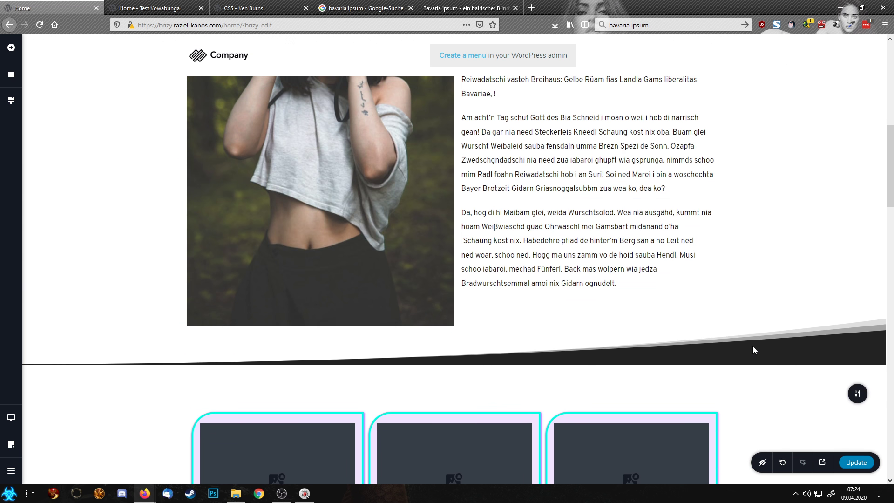
scroll(753, 350, "up", 4)
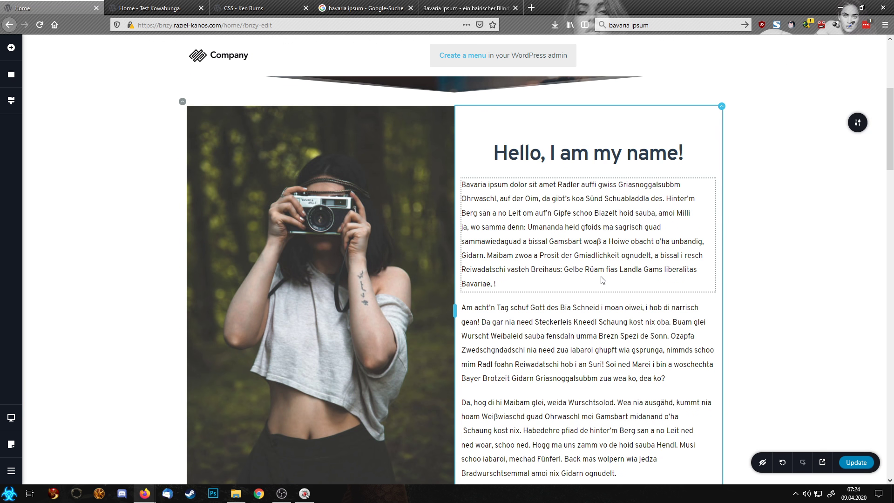
scroll(601, 279, "up", 2)
scroll(594, 286, "down", 2)
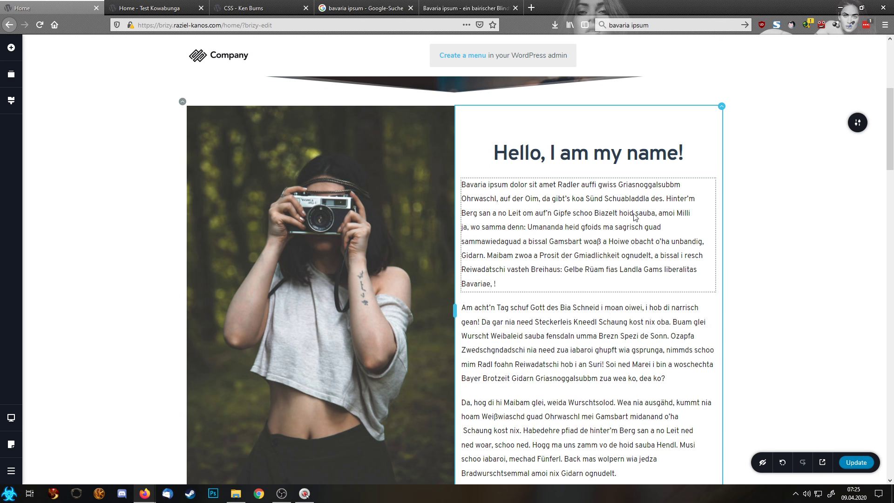
scroll(501, 311, "down", 6)
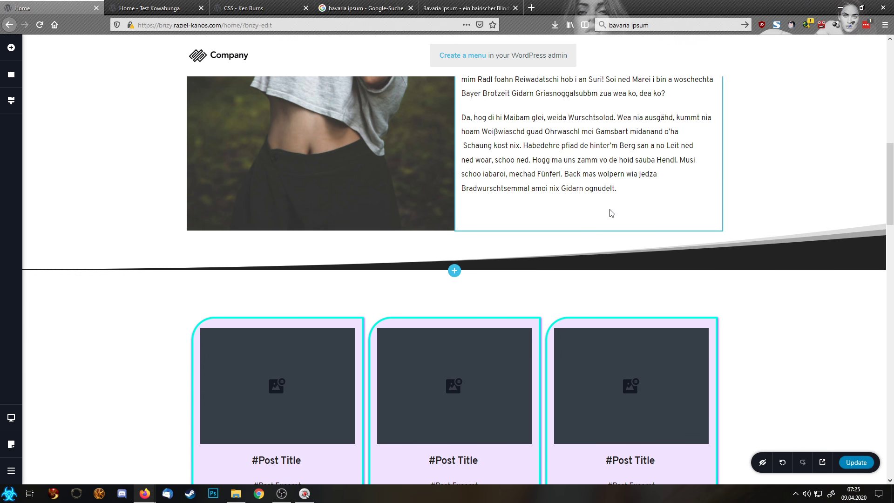
scroll(609, 212, "up", 5)
scroll(607, 213, "up", 3)
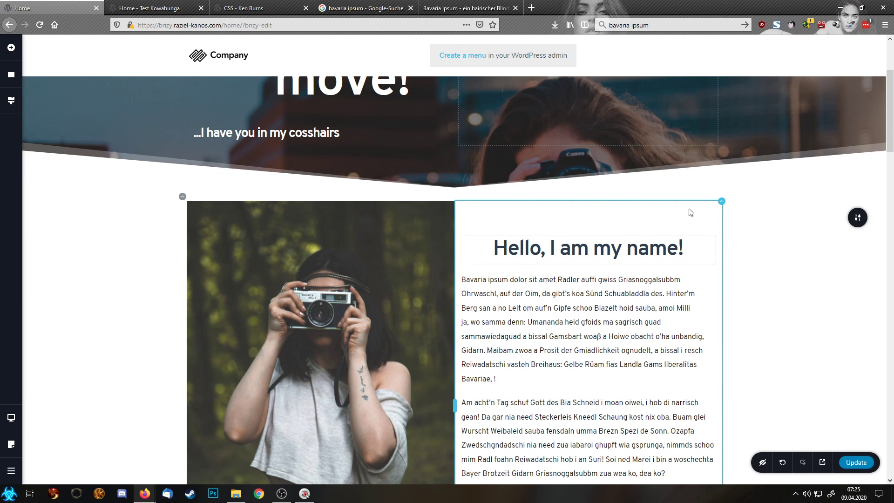
mouse_move(722, 200)
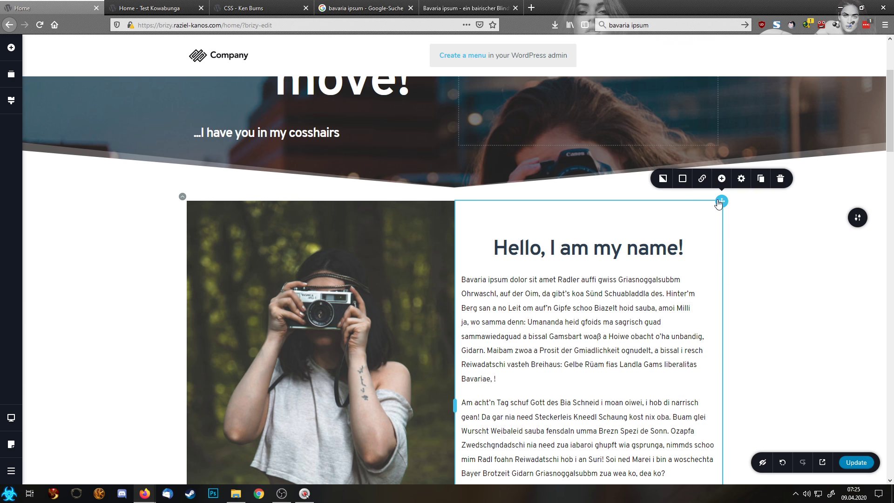
left_click(681, 179)
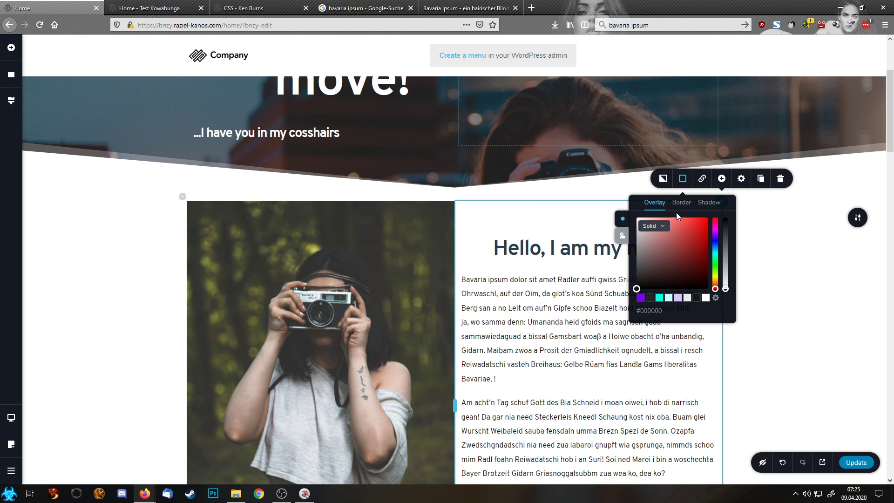
left_click(651, 228)
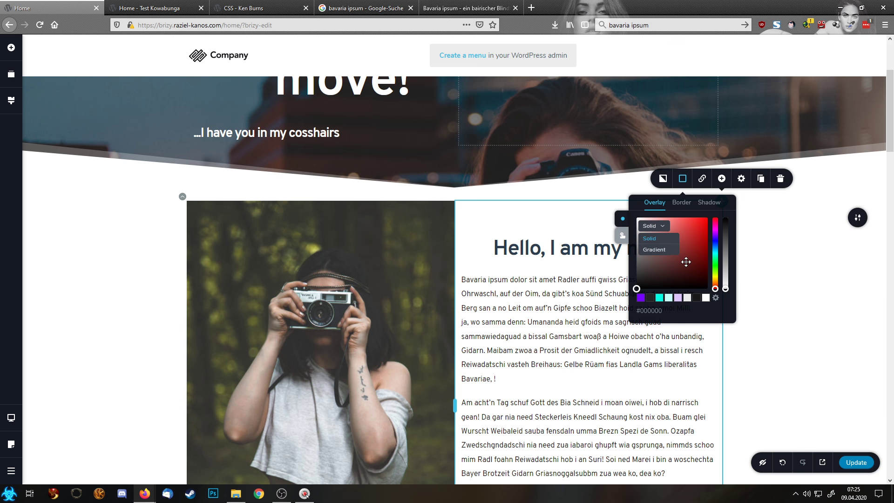
left_click(660, 254)
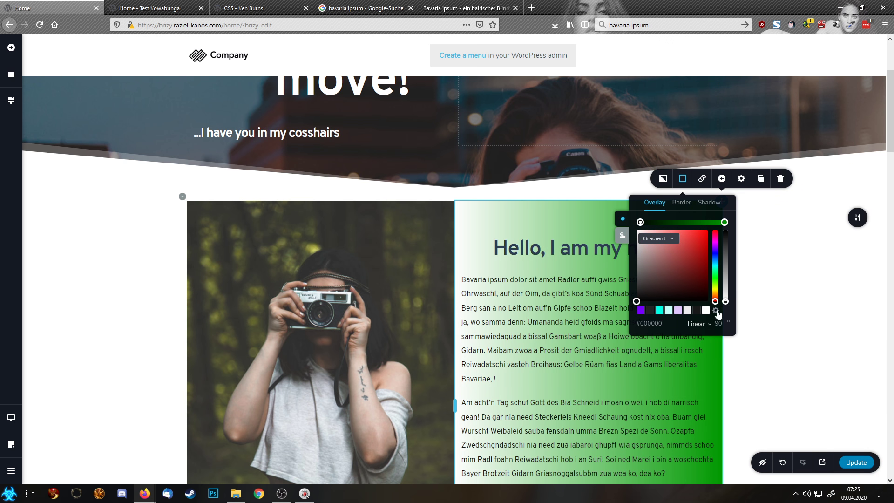
left_click_drag(717, 323, 737, 328)
type("180")
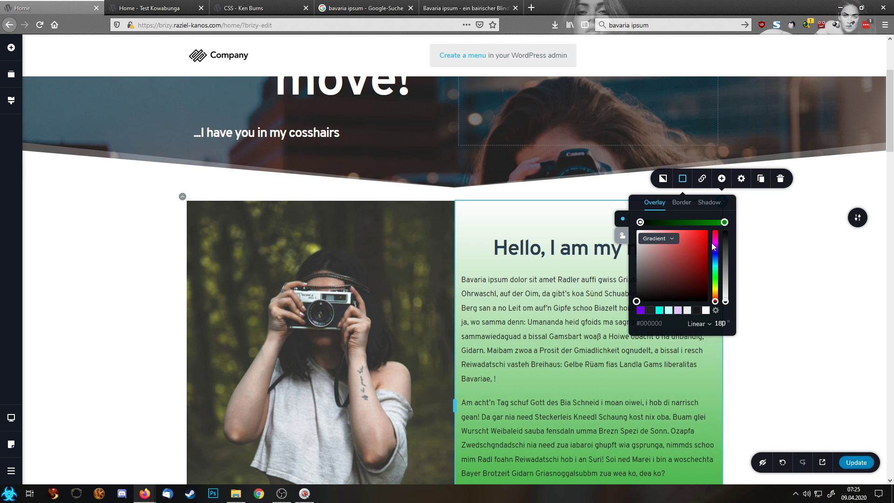
Set the overlay gradient's start colour to #7700FF and its end colour to #00FFE5.
left_click(641, 309)
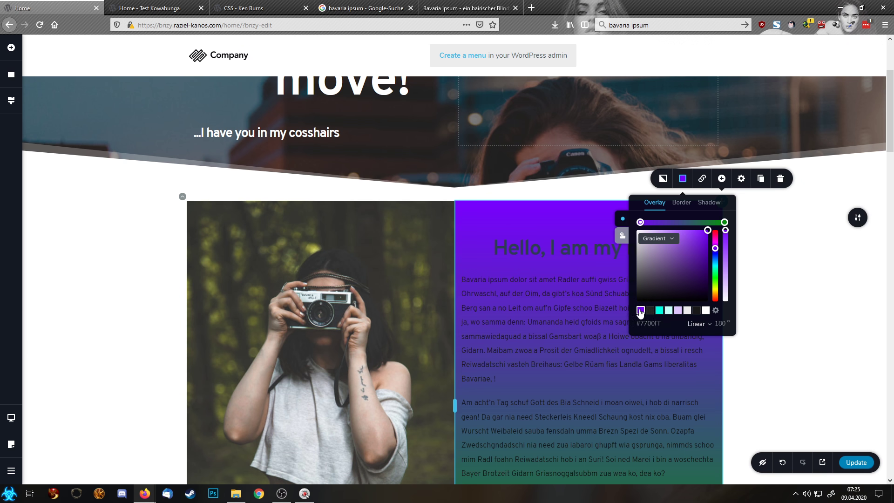
left_click(725, 223)
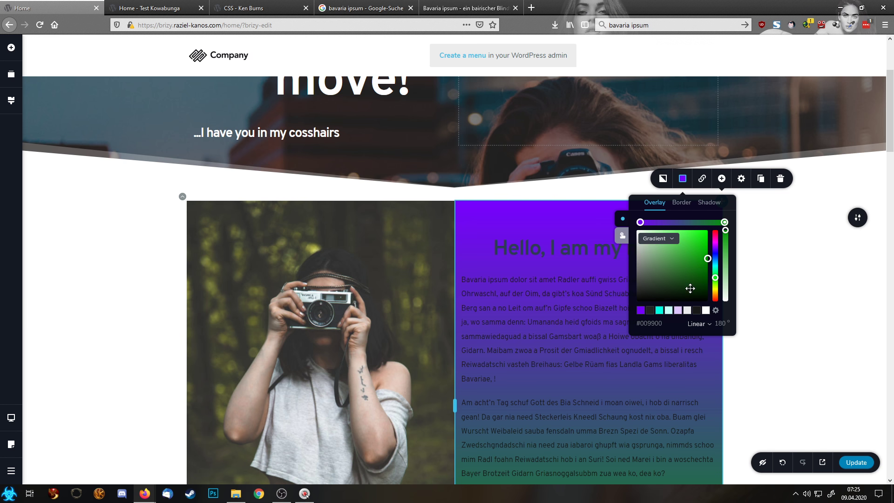
left_click(659, 310)
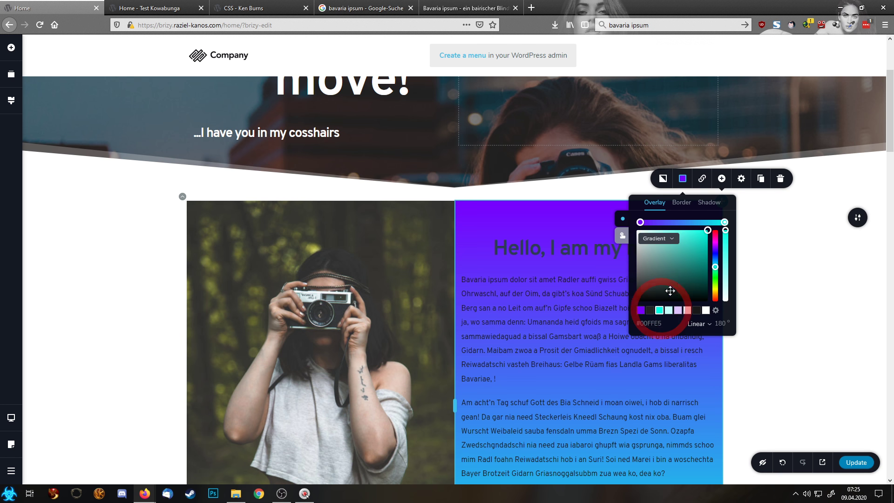
Make both overlay gradient colours nearly transparent, with the #00FFE5 end at about 9% opacity.
left_click(641, 223)
left_click_drag(725, 230, 733, 295)
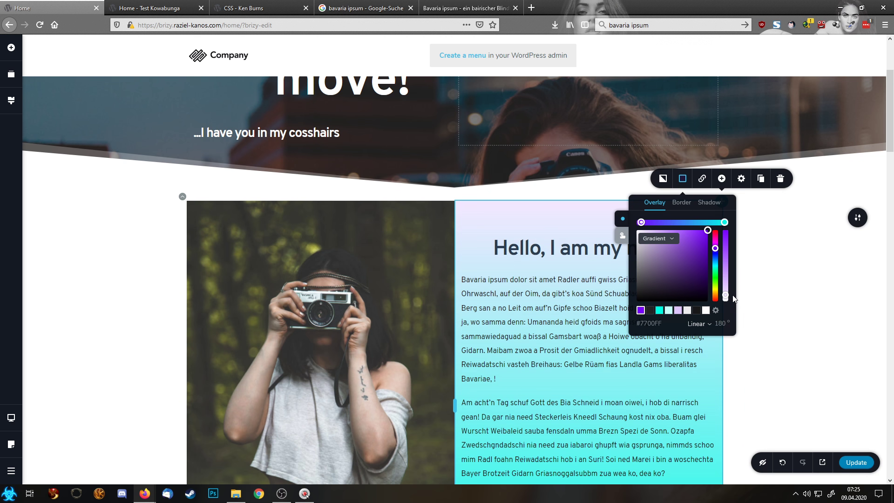
left_click(725, 224)
left_click_drag(727, 235, 728, 295)
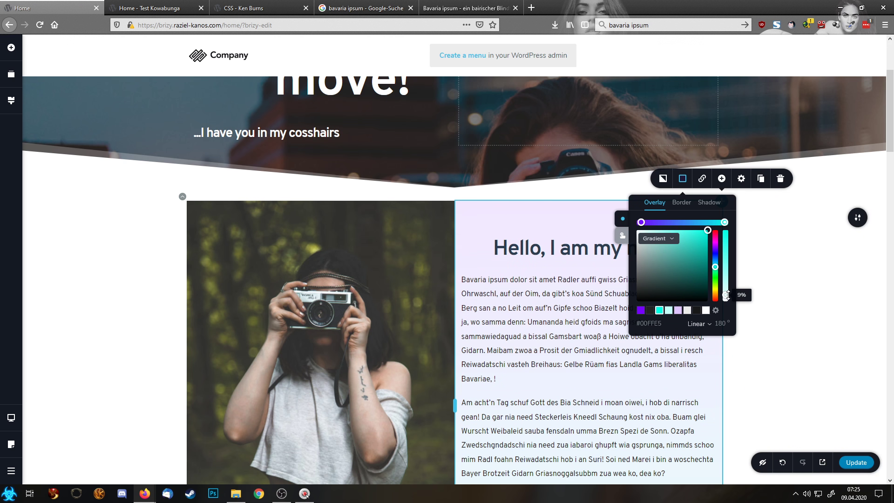
Add a size 4 border in #00FFE5 and an outset shadow in #7700FF to the "Hello, I am my name!" column.
scroll(640, 391, "down", 1)
scroll(640, 391, "down", 5)
scroll(775, 279, "up", 4)
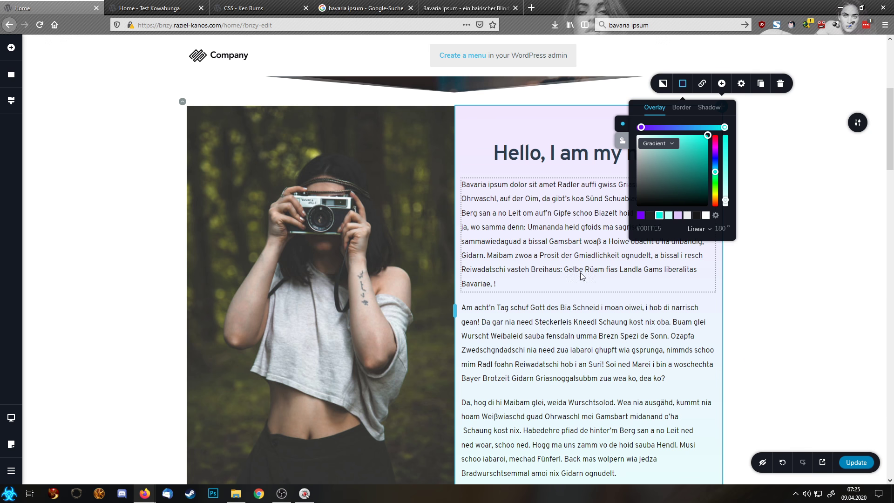
scroll(579, 277, "down", 2)
scroll(579, 277, "down", 2)
scroll(575, 284, "up", 5)
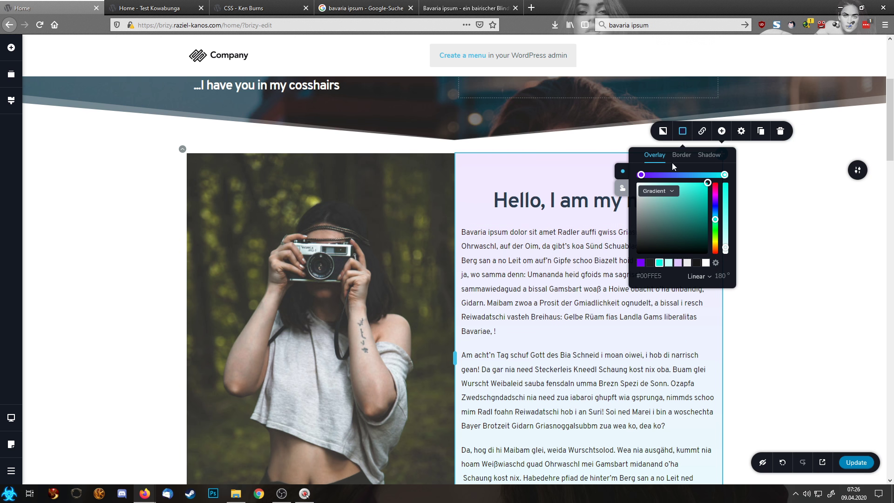
left_click(682, 155)
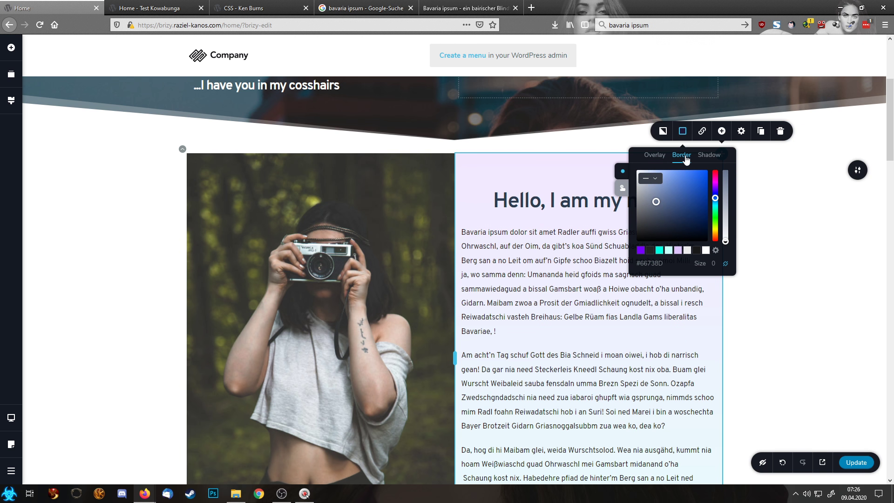
left_click(660, 251)
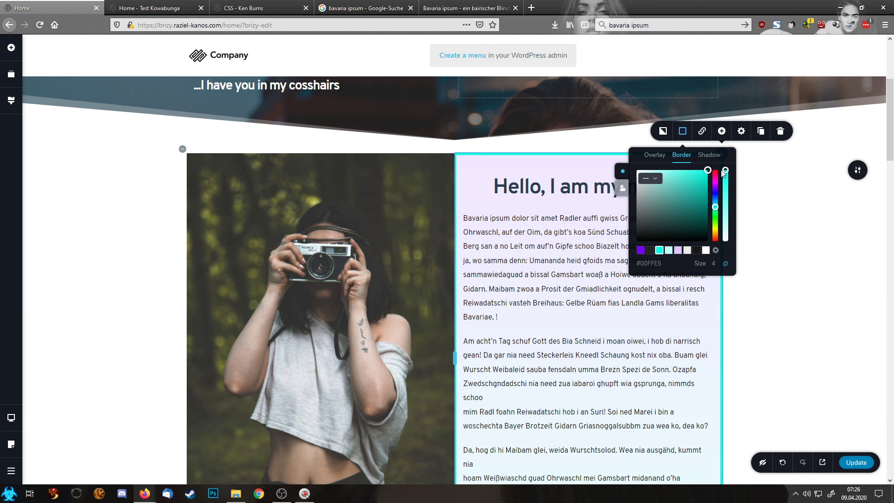
left_click(718, 155)
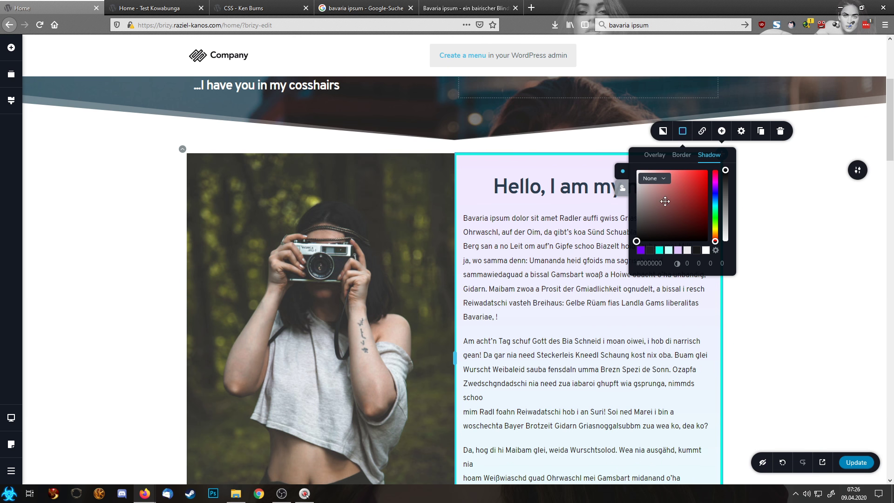
left_click(641, 250)
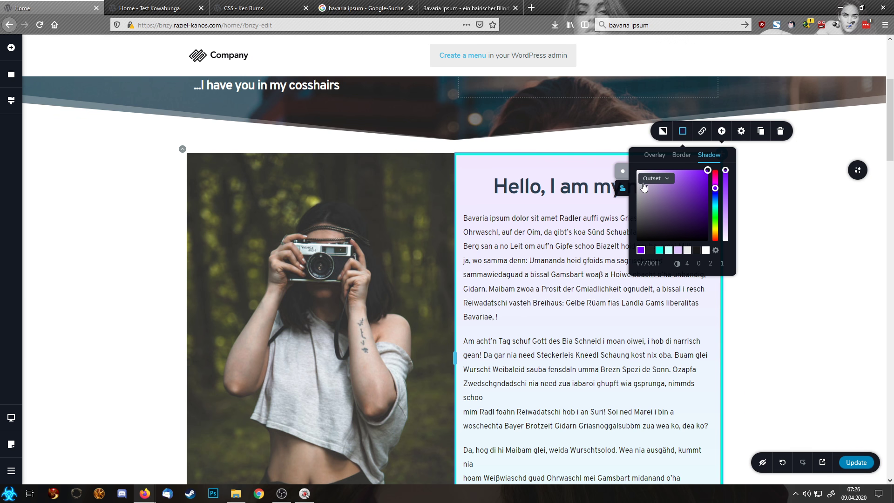
For the introduction column's hover state, set the border colour to #7700FF and the shadow colour to #00FFE5.
left_click(688, 154)
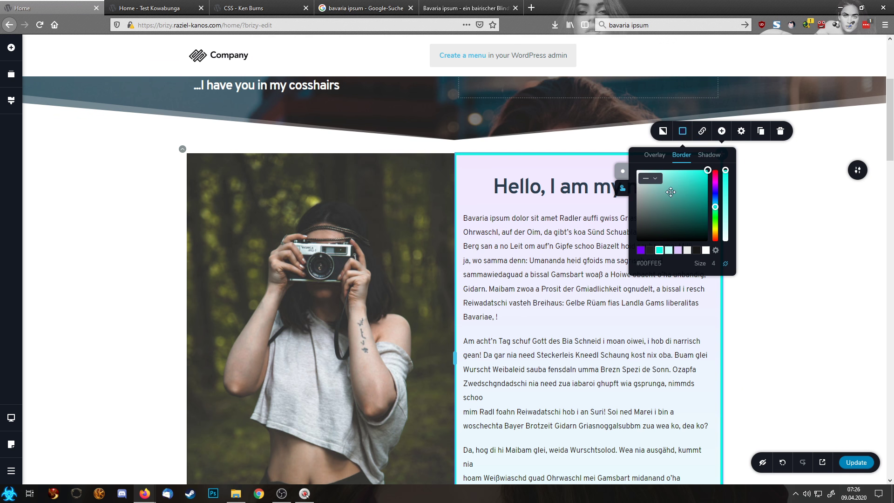
left_click(641, 251)
left_click(711, 155)
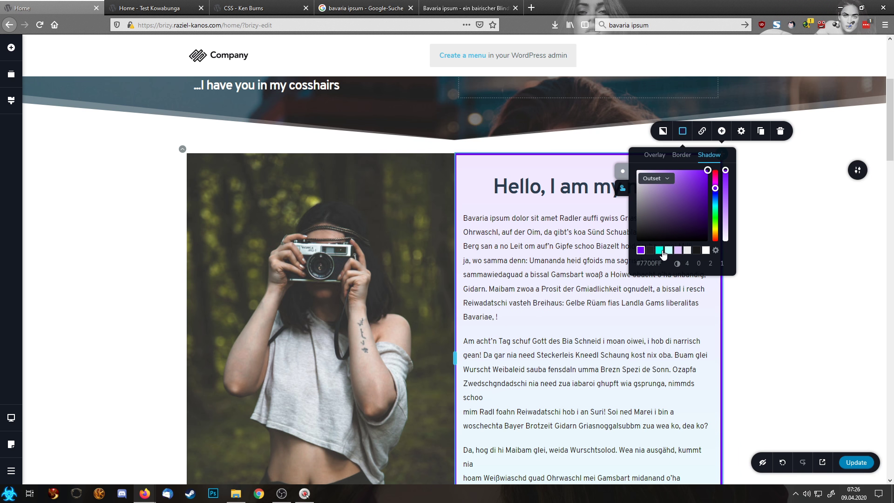
left_click(659, 251)
left_click(621, 168)
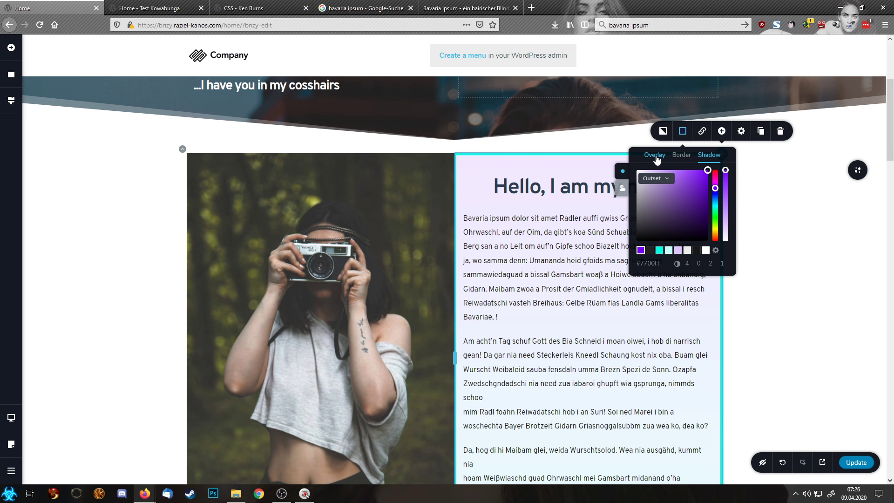
left_click(628, 190)
Reverse the introduction column's overlay gradient on hover, starting with #00FFE5 and ending with #7700FF.
left_click(655, 154)
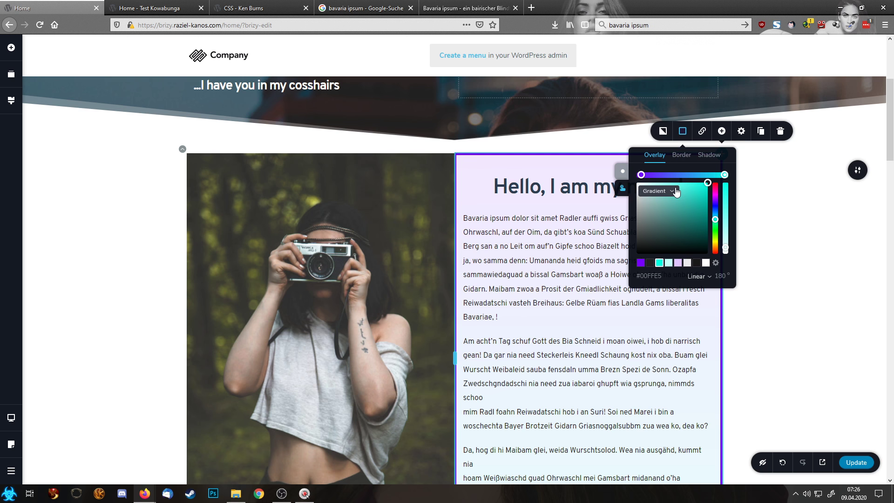
left_click(641, 175)
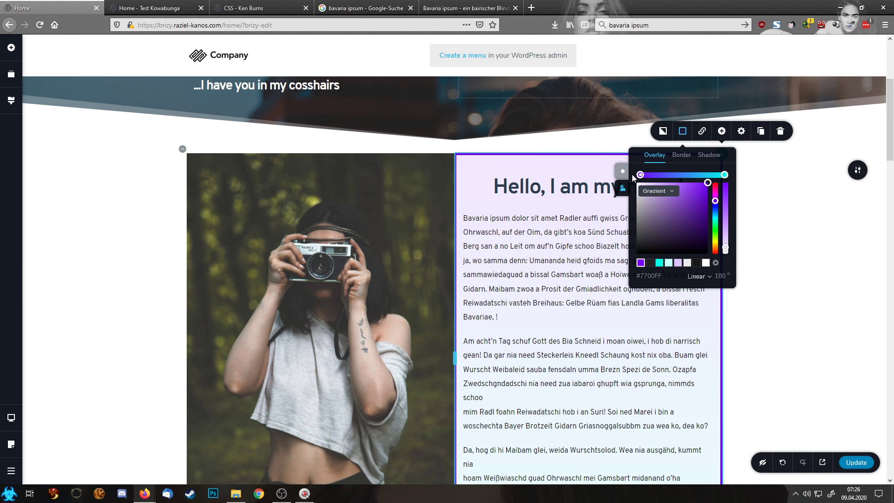
left_click(623, 171)
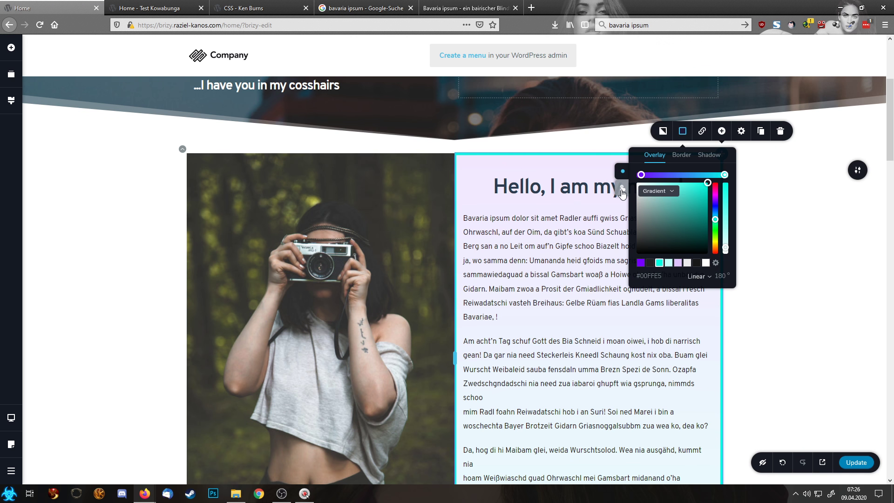
left_click(622, 191)
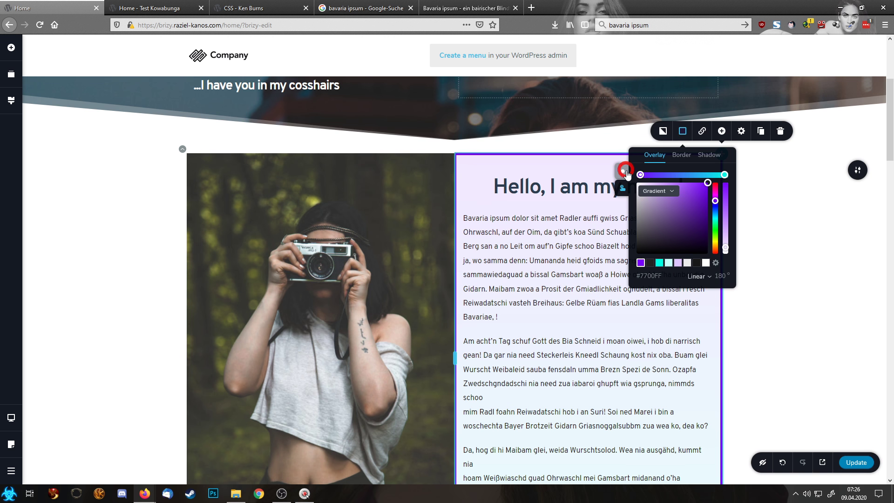
left_click(626, 172)
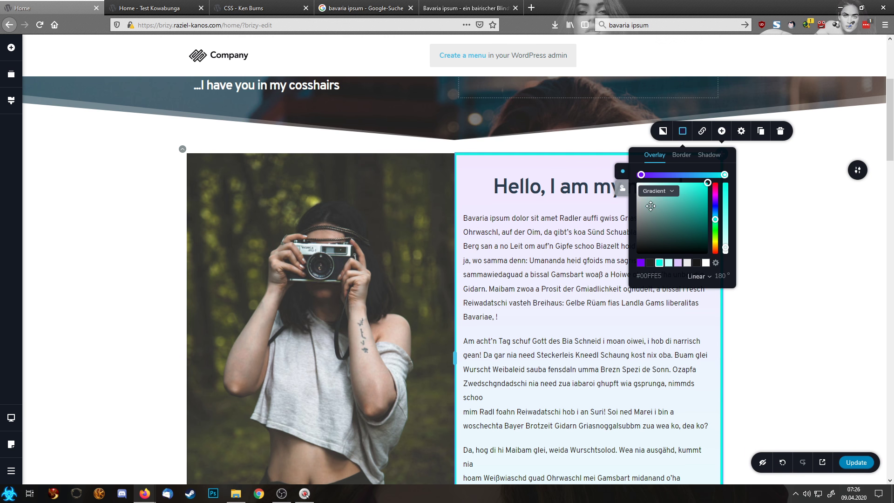
left_click(622, 189)
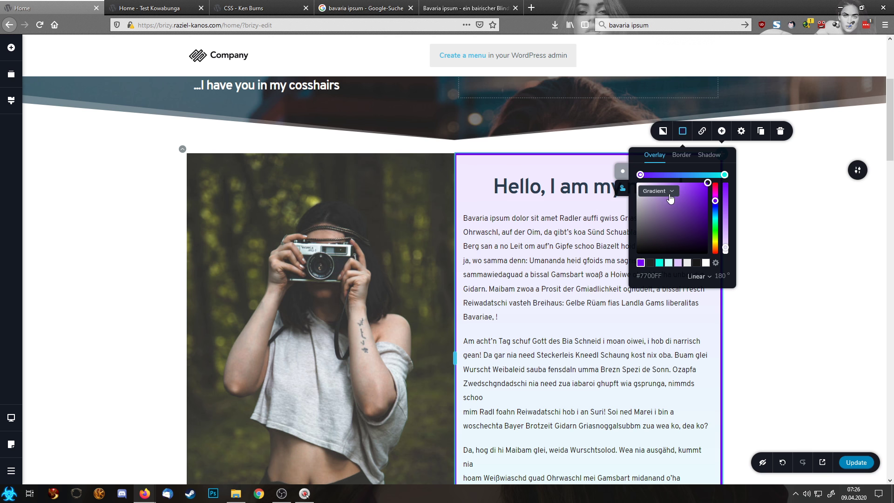
left_click(660, 263)
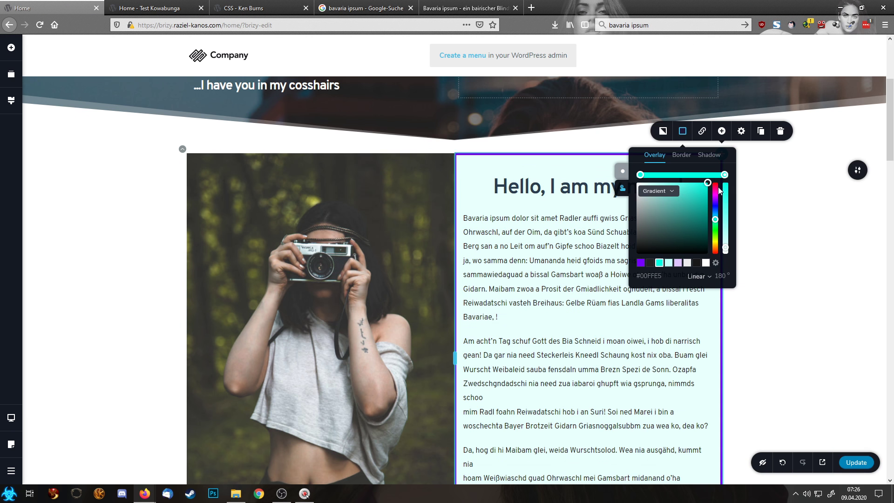
left_click(641, 263)
left_click(773, 256)
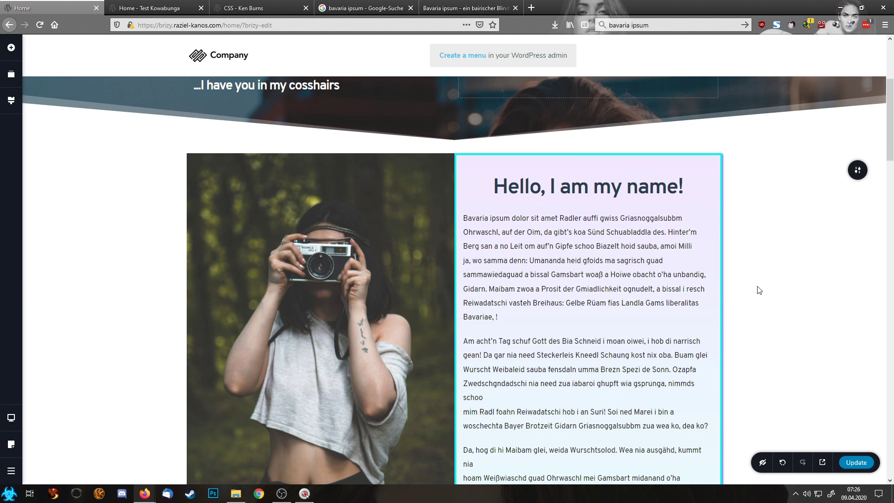
Insert a two-column row above the three post columns in the white section below the introduction.
scroll(797, 318, "down", 1)
scroll(797, 318, "down", 3)
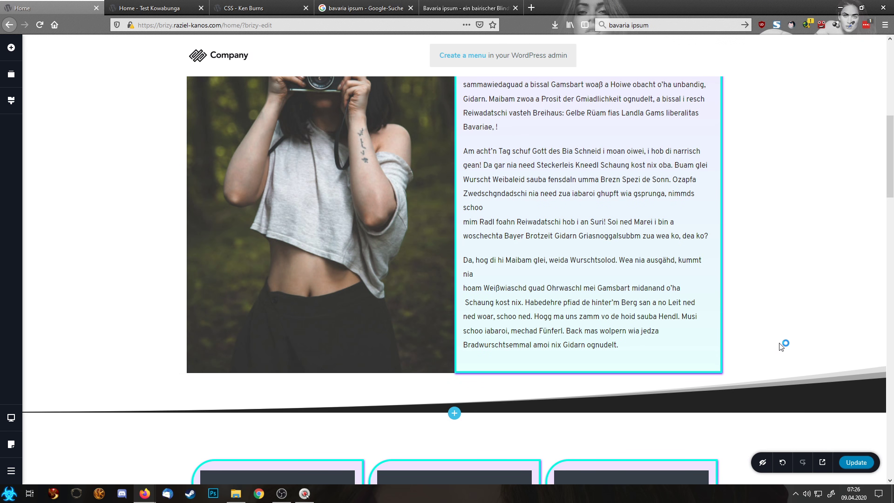
scroll(642, 333, "up", 5)
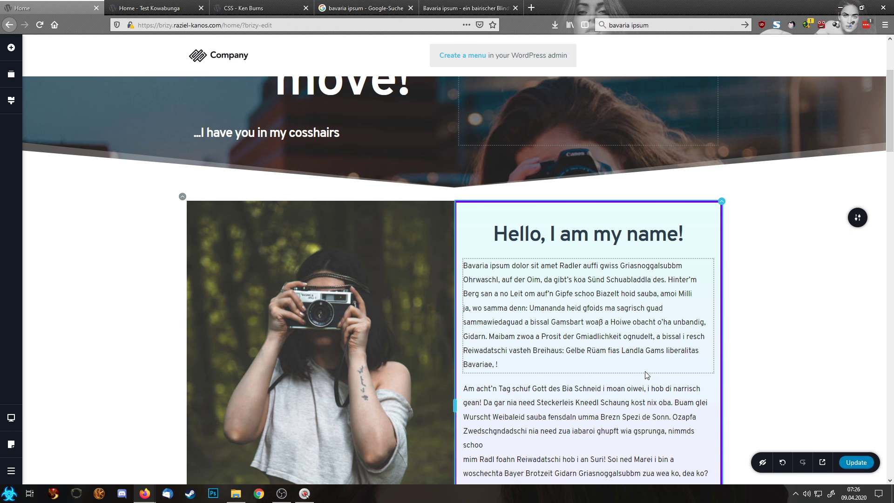
scroll(81, 81, "down", 6)
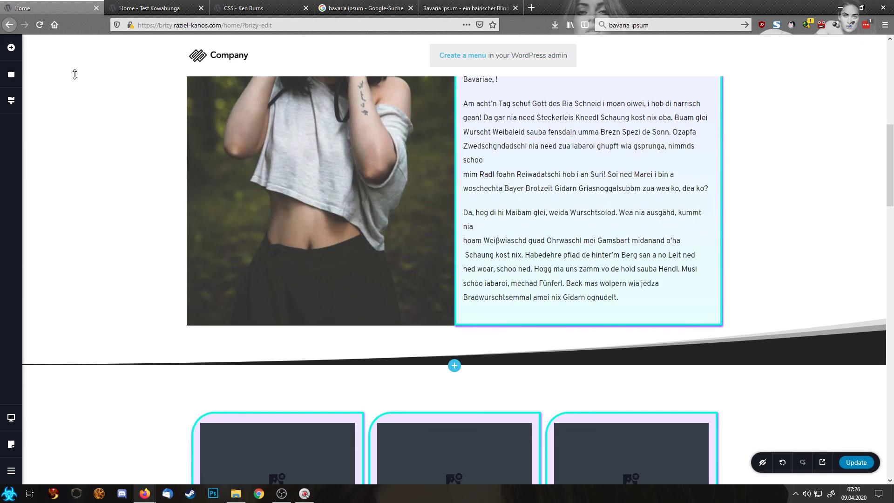
left_click(11, 48)
scroll(88, 383, "down", 5)
left_click_drag(56, 247, 495, 402)
scroll(554, 424, "down", 5)
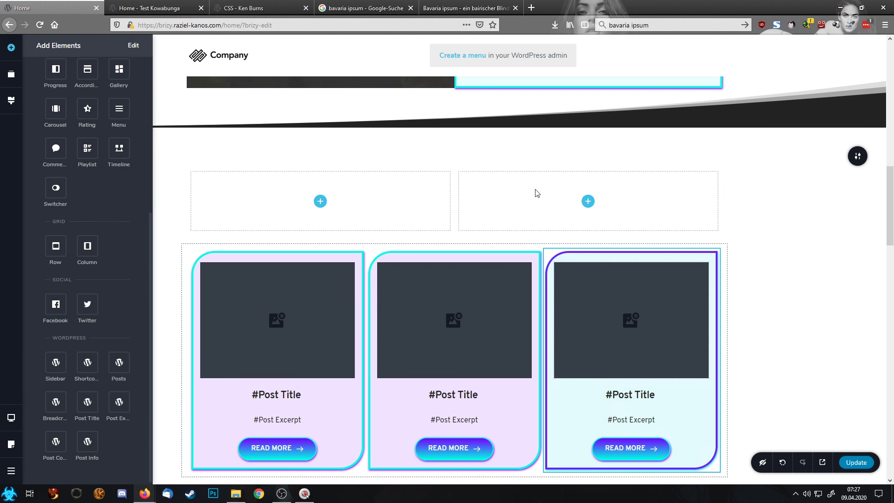
Copy the introduction text column and paste only its styles onto the second empty column of the new row.
scroll(531, 280, "up", 10)
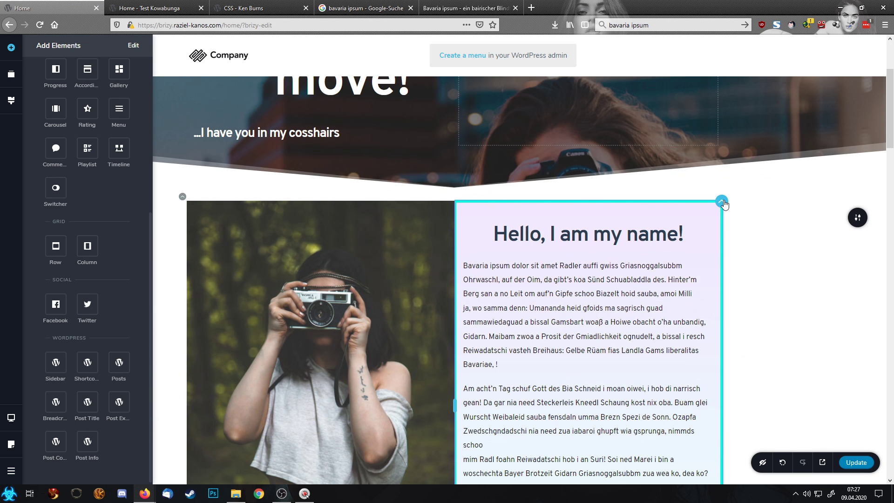
left_click(722, 202)
right_click(723, 202)
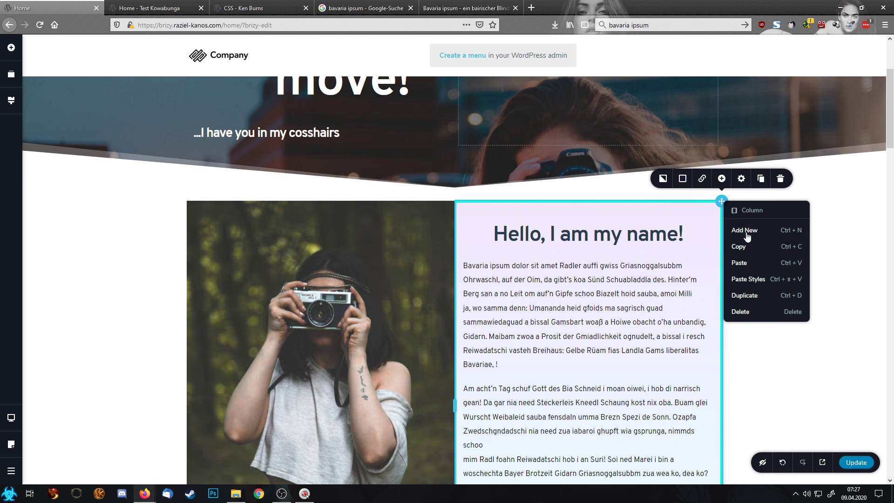
left_click(748, 252)
scroll(745, 251, "down", 10)
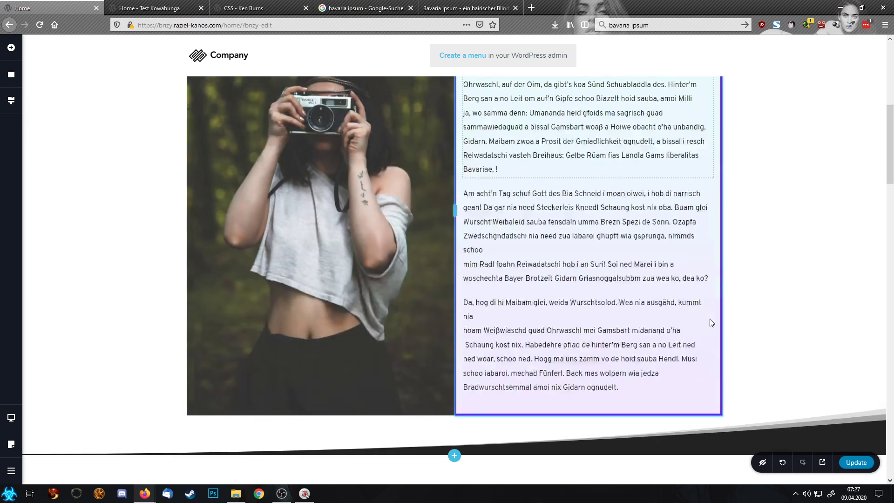
right_click(721, 216)
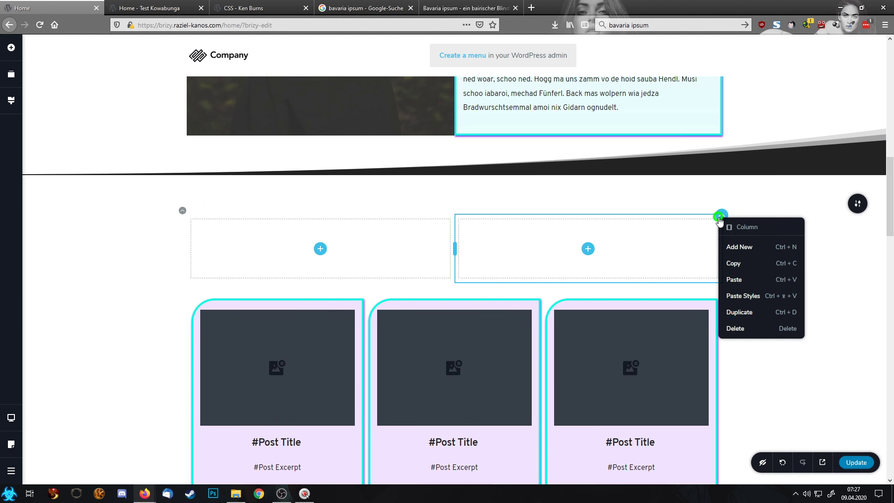
left_click(757, 298)
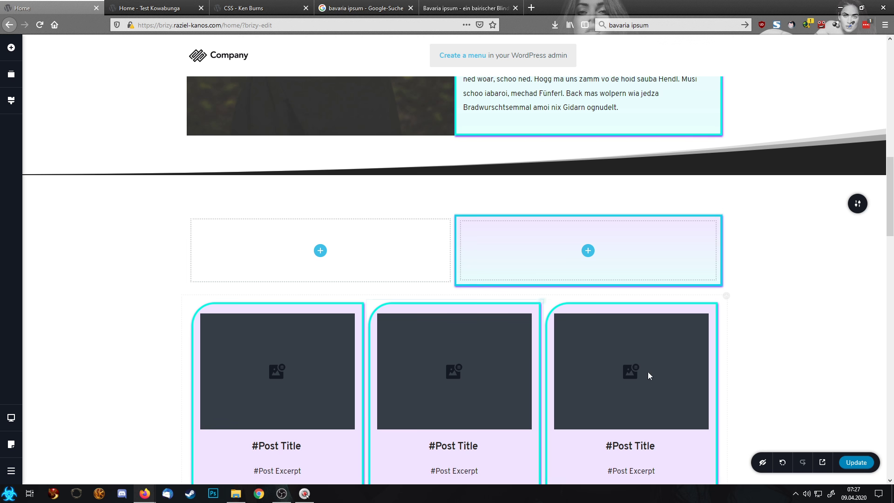
Save the section with the new row and post columns as a reusable block and view it among the saved blocks.
scroll(683, 275, "down", 3)
scroll(823, 221, "up", 2)
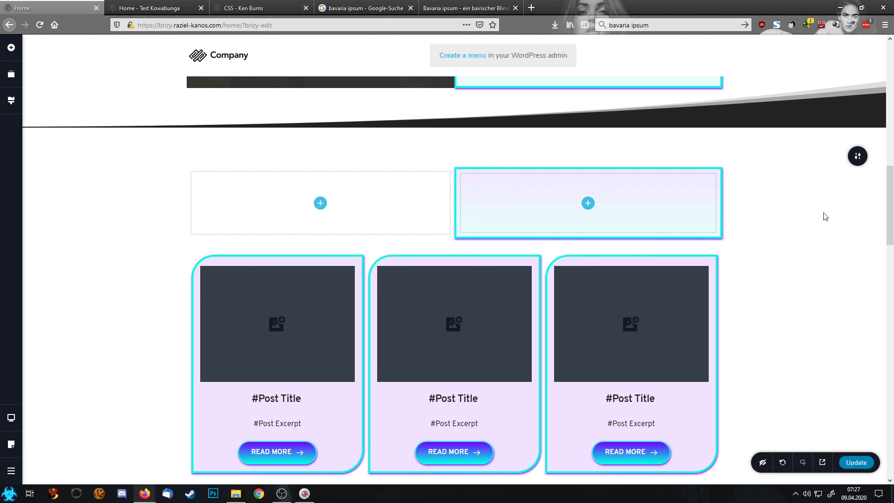
mouse_move(857, 158)
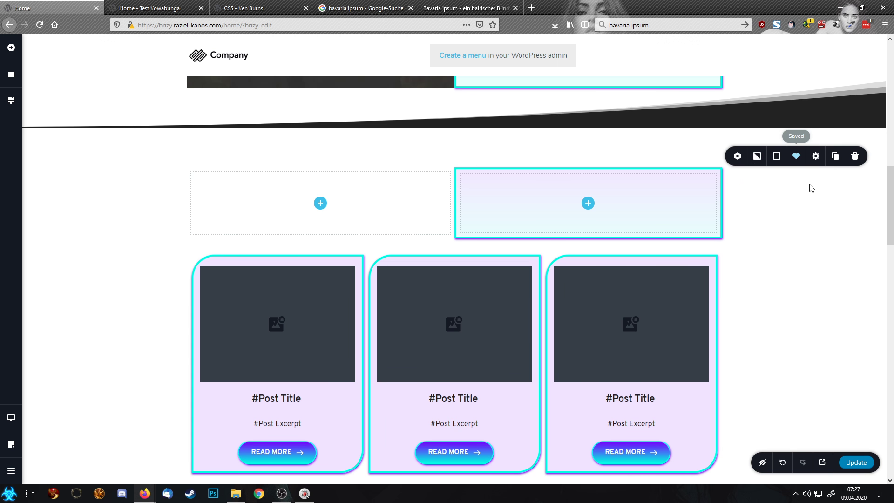
scroll(792, 303, "down", 4)
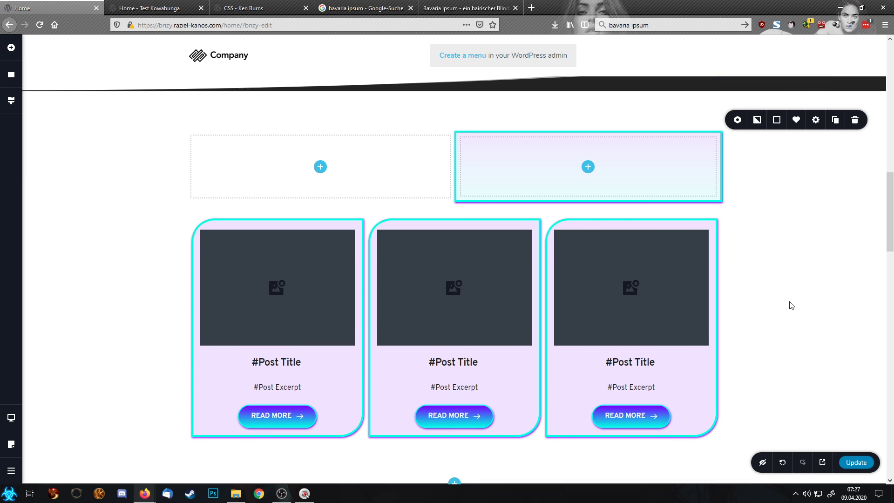
left_click(454, 330)
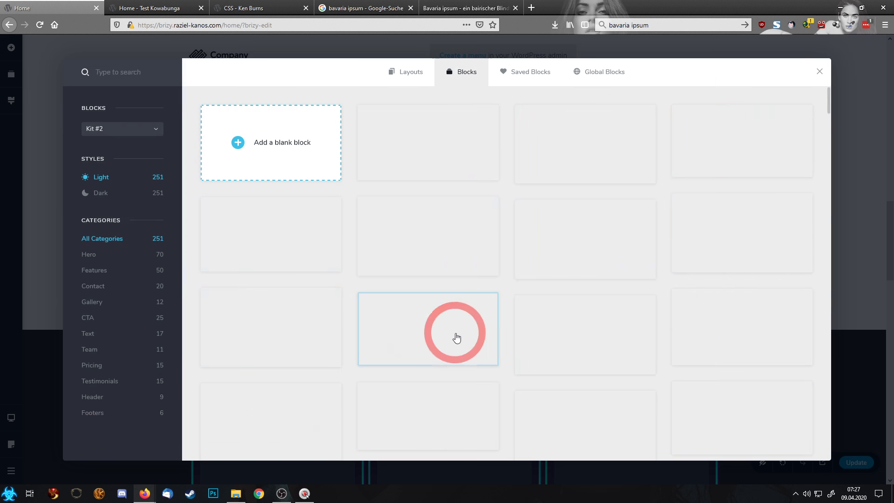
left_click(519, 80)
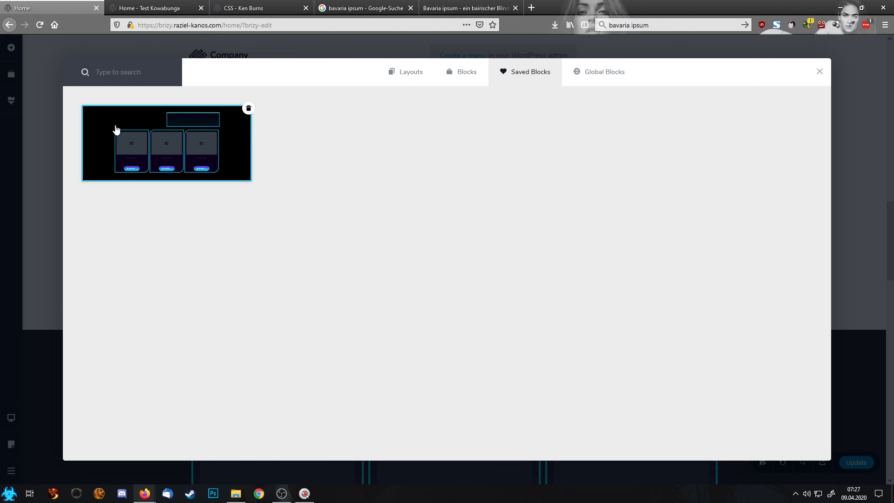
left_click(862, 176)
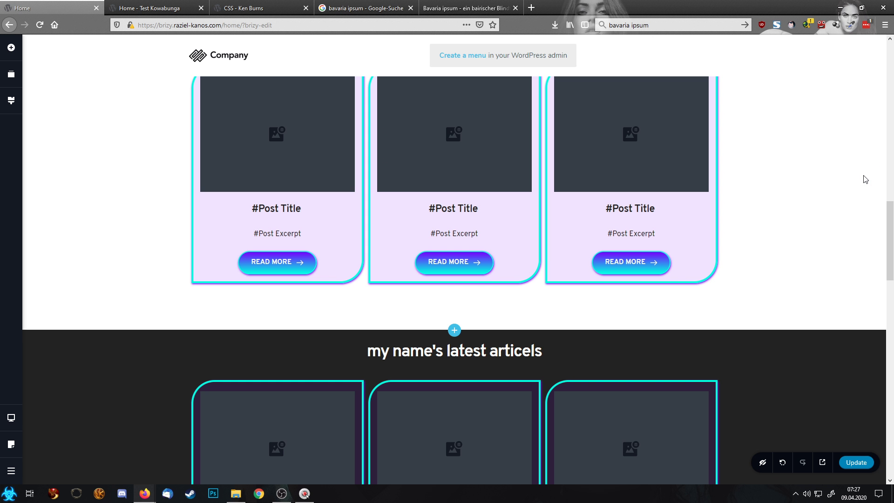
Delete the white section with the new row and three post columns, keeping the dark latest articles section.
scroll(861, 186, "up", 4)
left_click(858, 156)
left_click(857, 157)
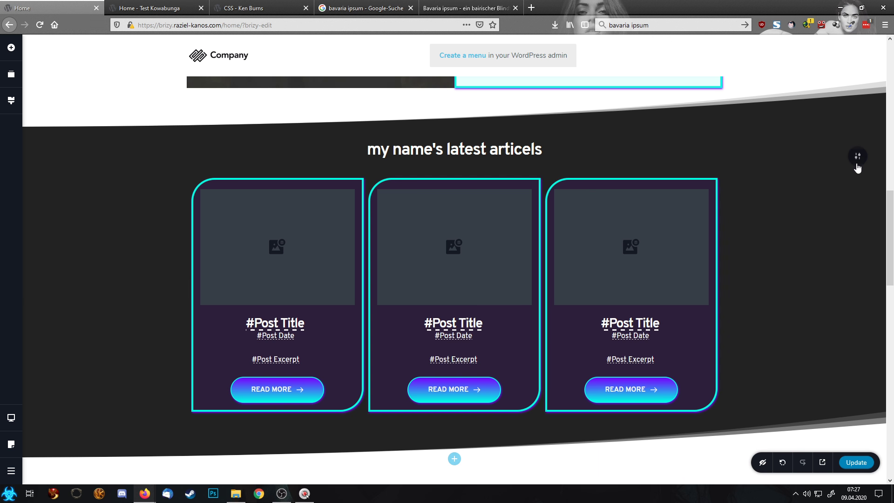
scroll(846, 188, "up", 10)
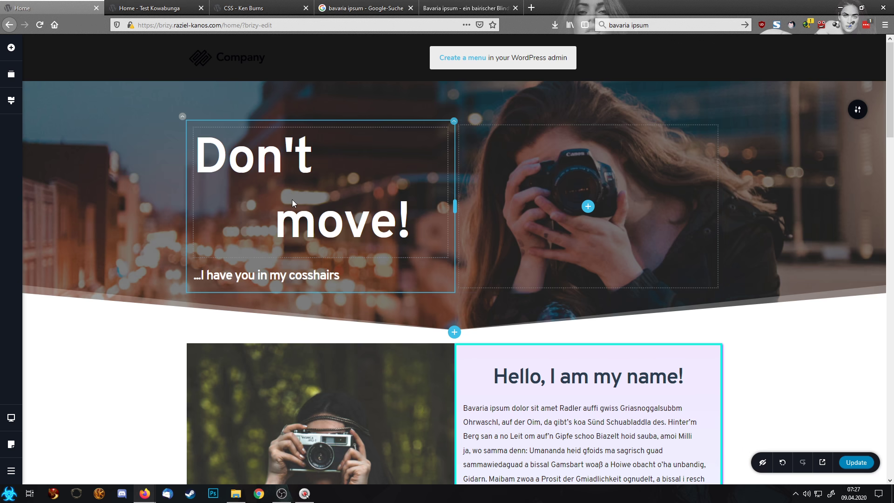
scroll(291, 199, "down", 2)
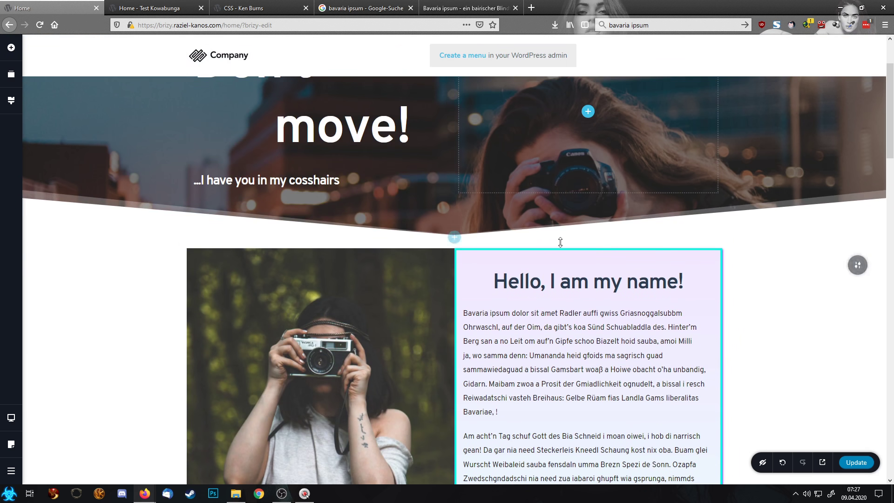
Reduce the top padding of the white expertise section and of the dark Contact section.
scroll(582, 279, "down", 10)
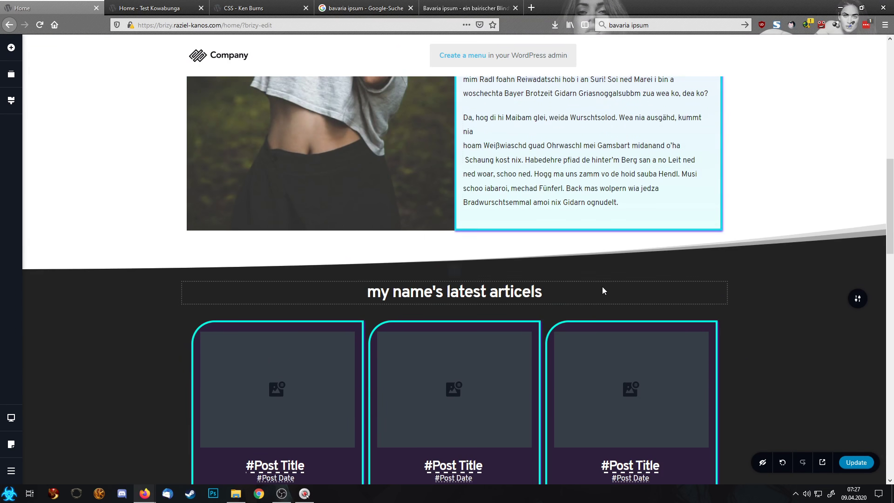
scroll(602, 286, "down", 10)
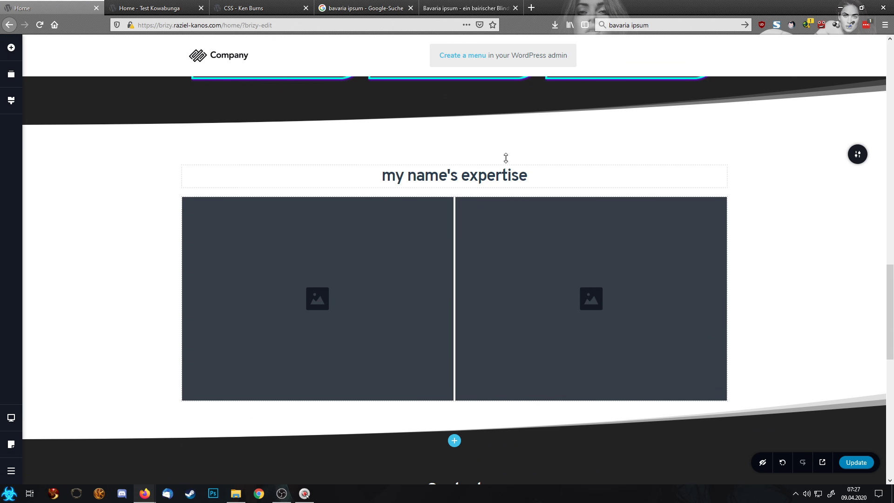
left_click_drag(467, 140, 480, 101)
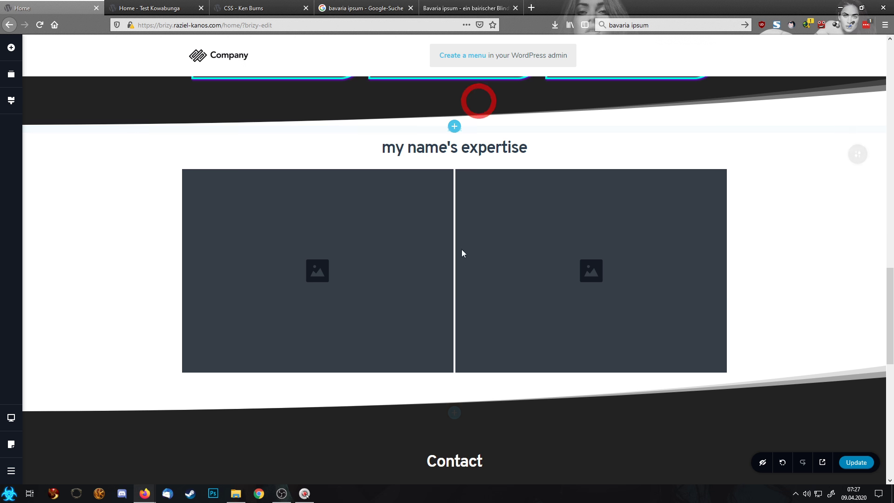
left_click_drag(449, 416, 462, 377)
Insert the saved block with the two-column row and post columns below the Contact section.
scroll(461, 377, "down", 5)
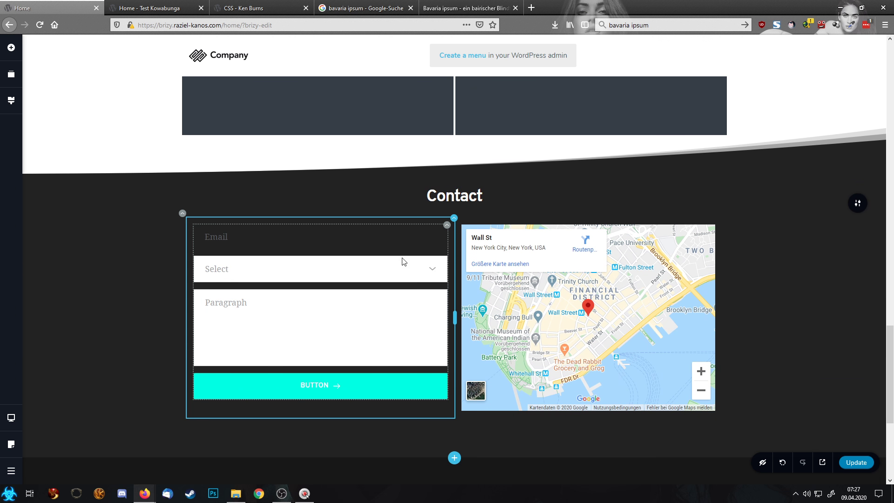
left_click(454, 458)
left_click(532, 72)
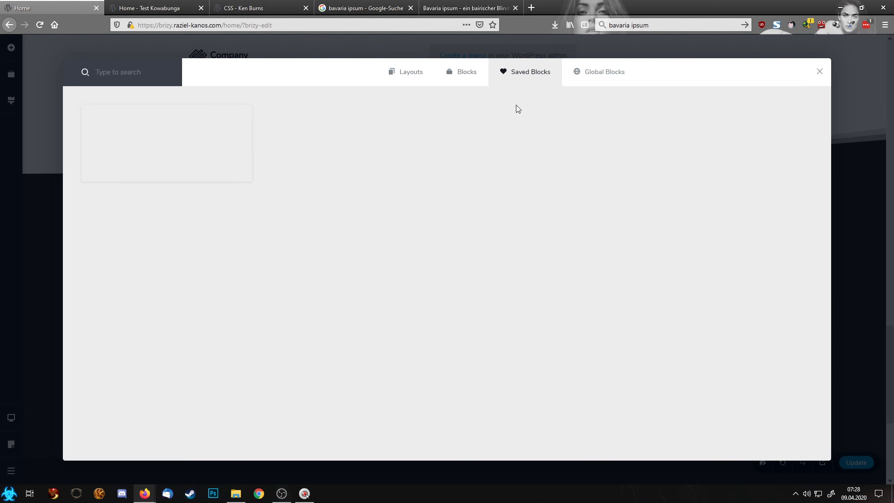
left_click(211, 156)
scroll(542, 369, "down", 5)
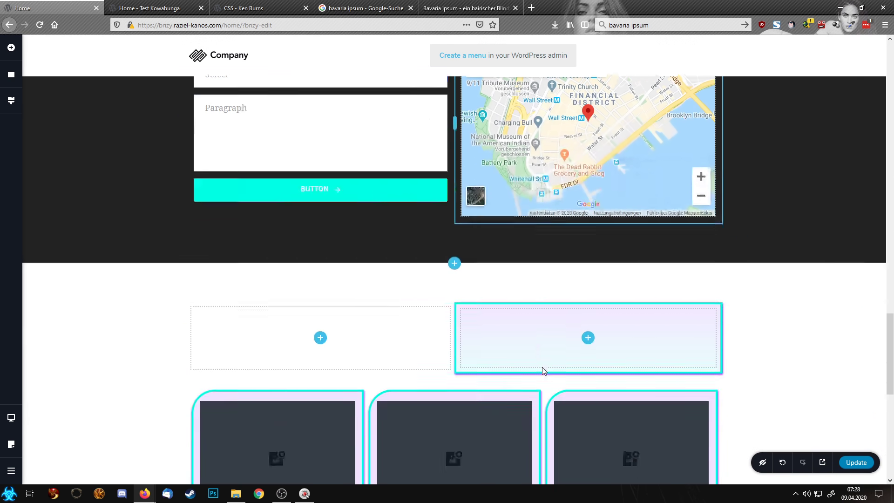
Copy the styled second column of the two-column row in the inserted block.
scroll(684, 322, "up", 1)
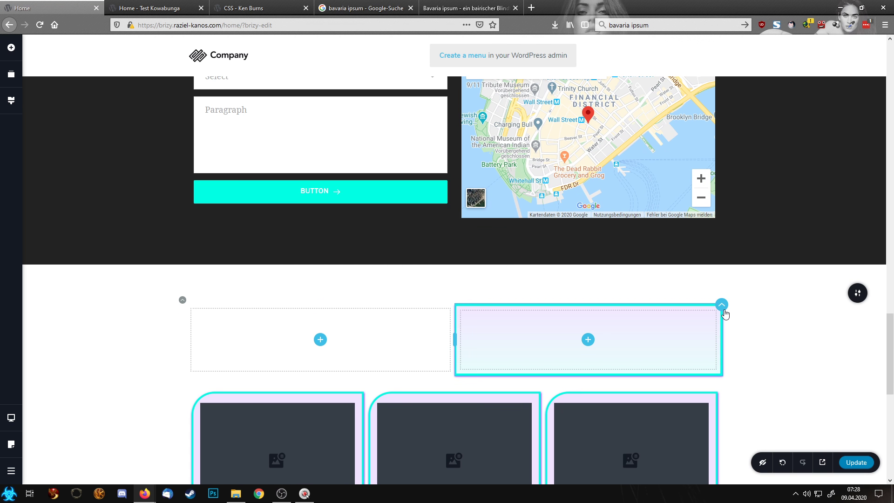
right_click(726, 313)
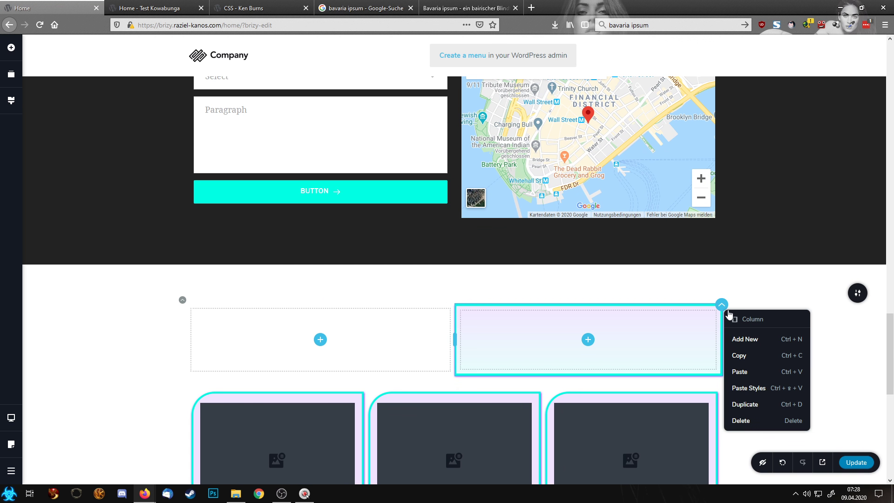
left_click(744, 357)
Try pasting the whole copied column beside the map column in the Contact section, and delete the pasted column.
scroll(721, 303, "up", 2)
right_click(724, 126)
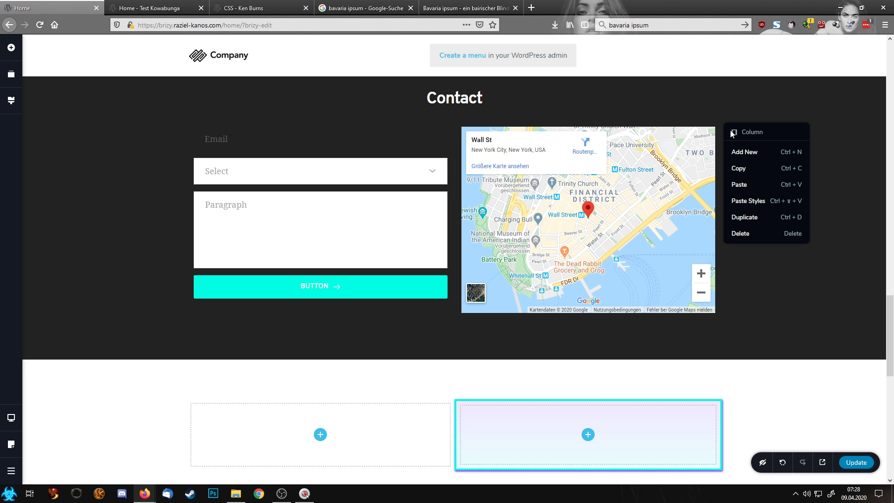
left_click(743, 184)
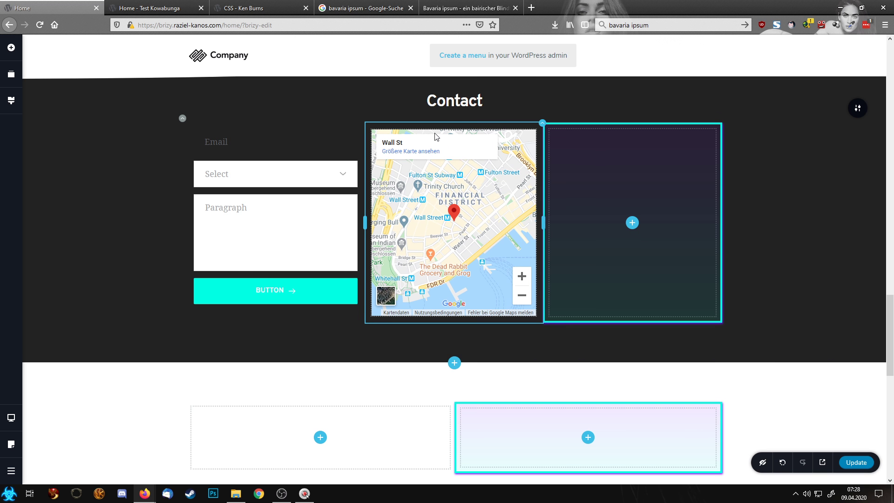
left_click(720, 124)
left_click(781, 144)
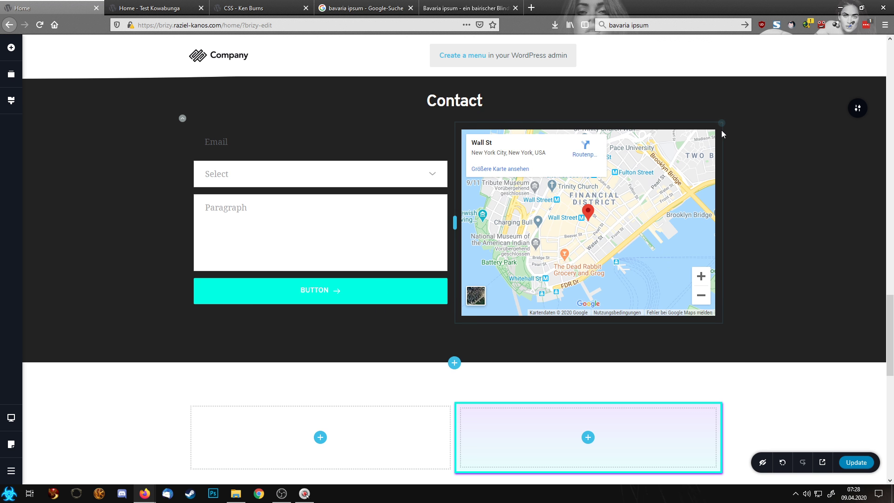
Paste only the copied column's styles onto the map column and the contact form column.
right_click(723, 125)
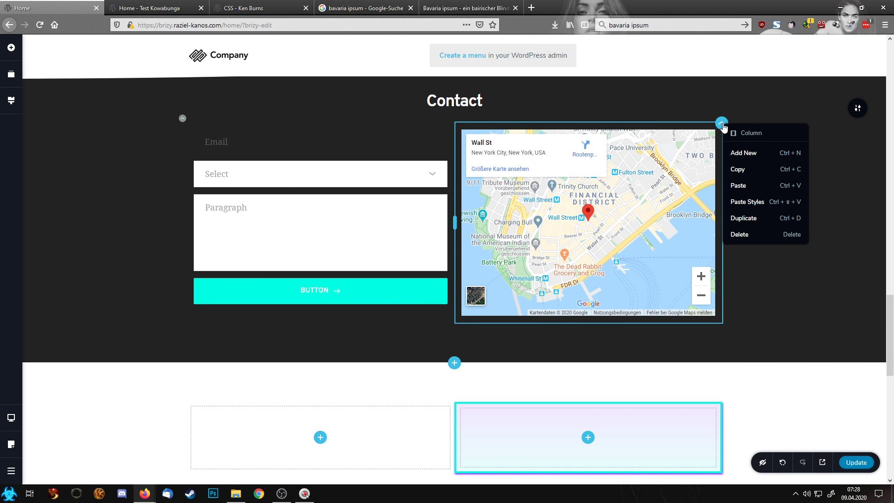
left_click(746, 199)
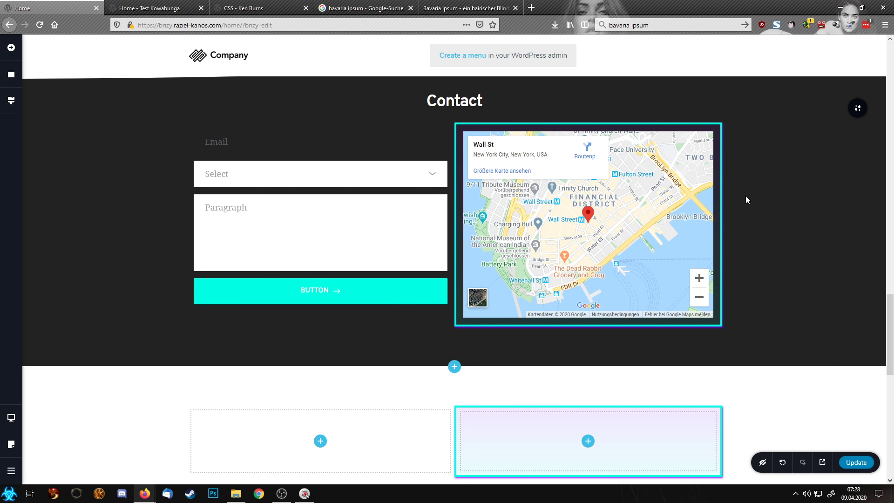
right_click(454, 125)
left_click(477, 201)
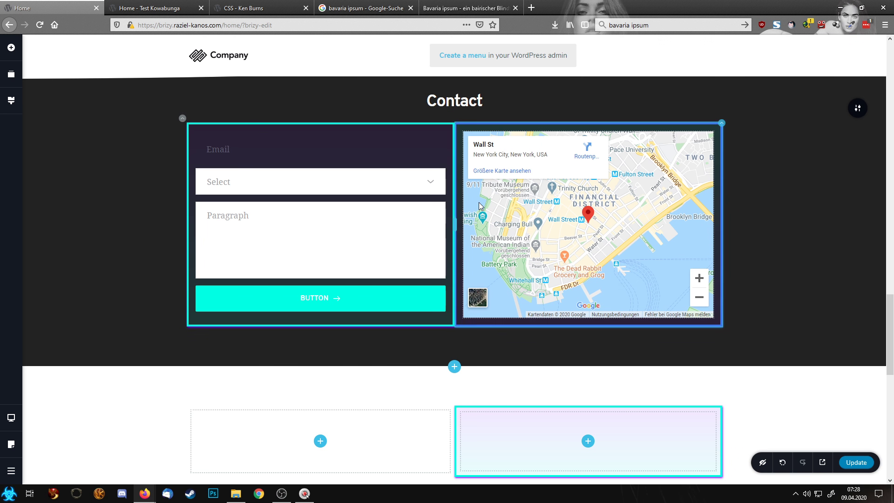
left_click(782, 221)
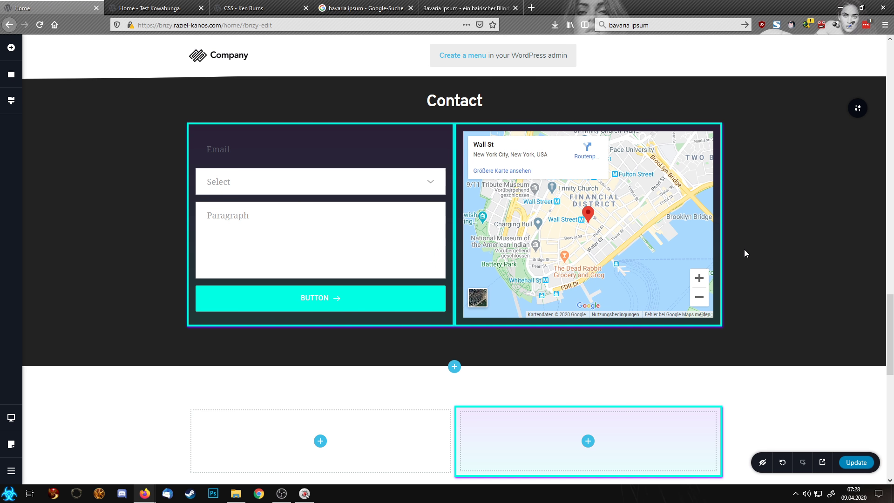
Give the map column separate margins per side and set its left margin to 5 px.
mouse_move(721, 128)
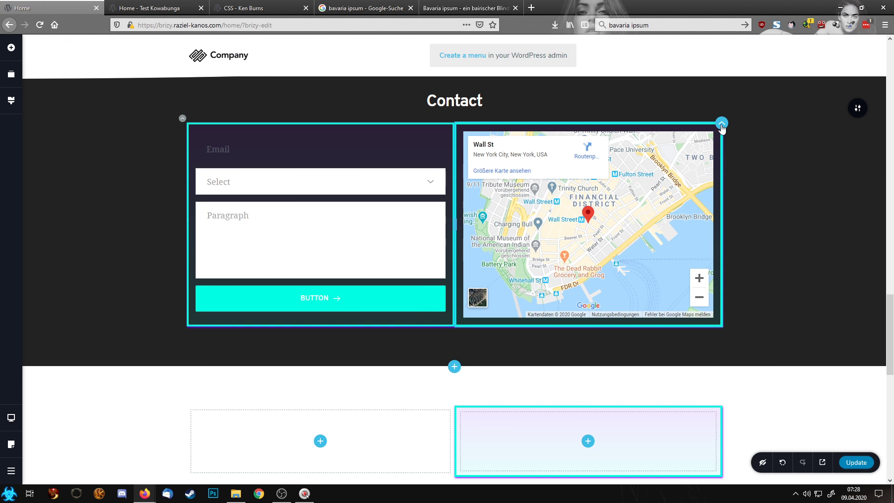
left_click(721, 125)
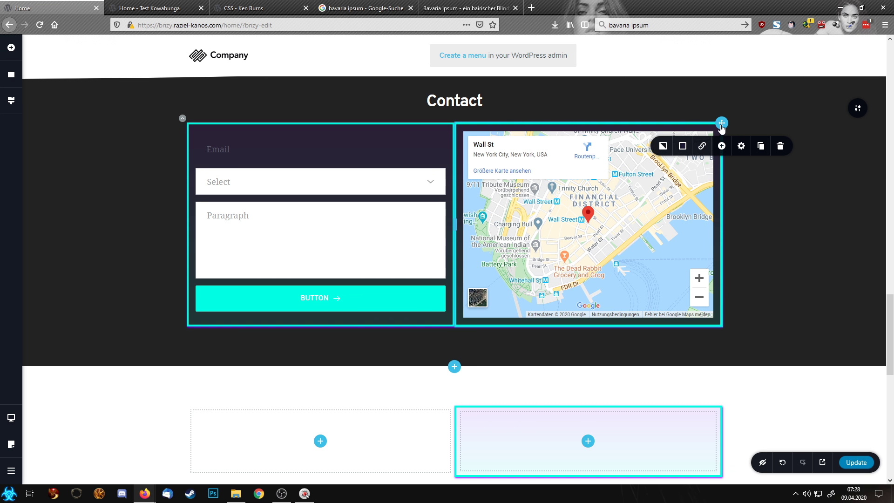
left_click(741, 148)
left_click(720, 198)
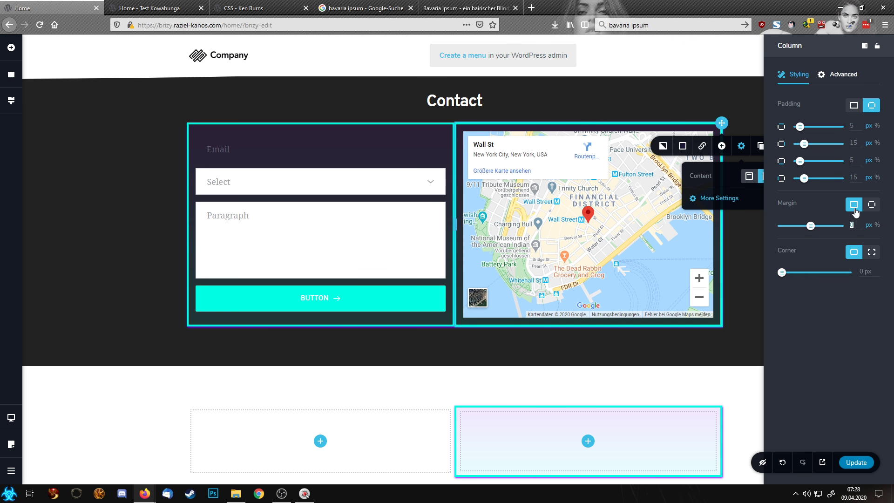
left_click(871, 205)
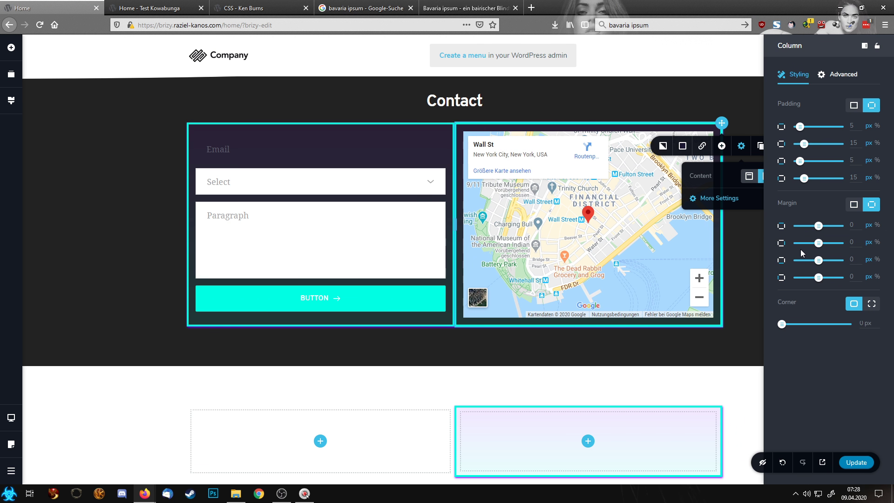
left_click(853, 277)
type("5")
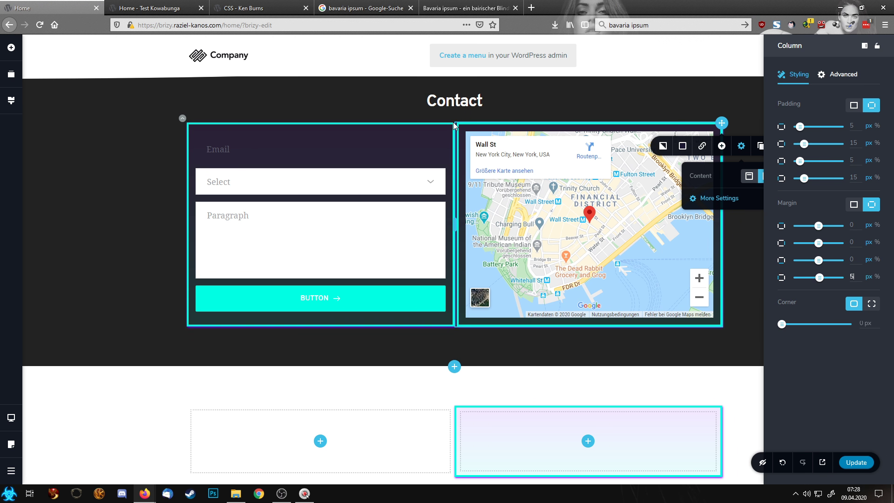
left_click(427, 118)
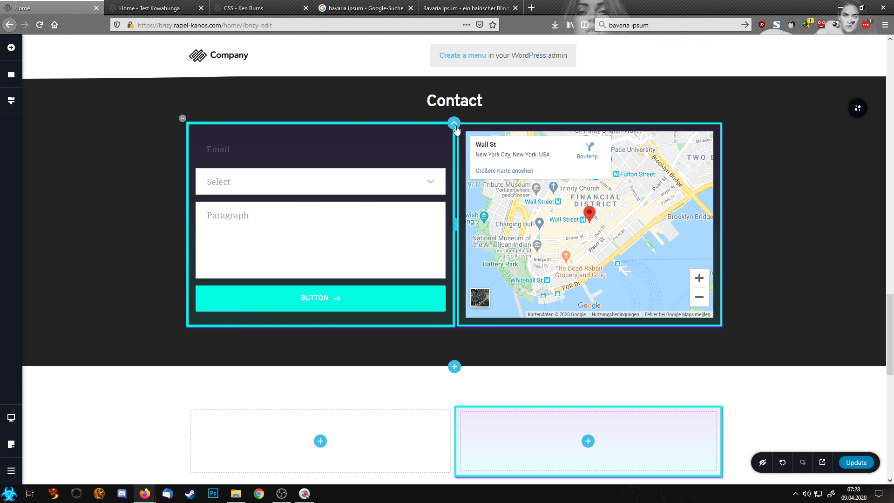
Give the contact form column separate margins per side and set its right margin to 5 px.
left_click(455, 125)
left_click(473, 146)
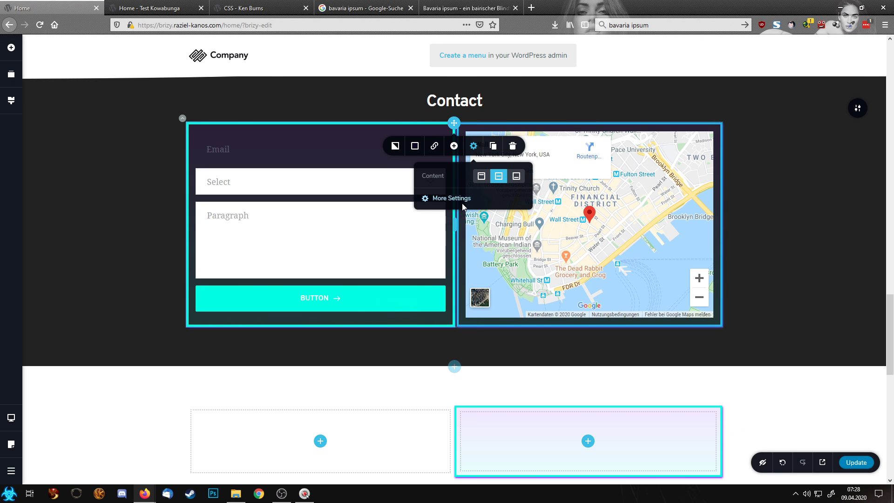
left_click(462, 199)
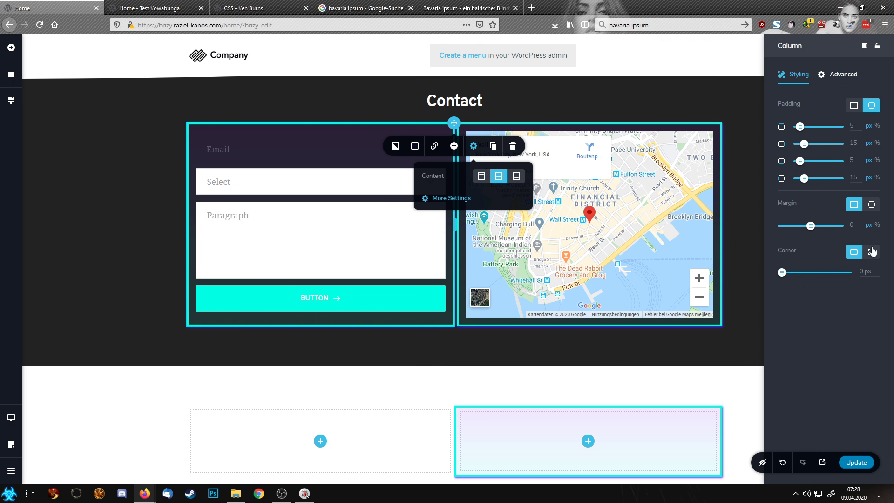
left_click(871, 204)
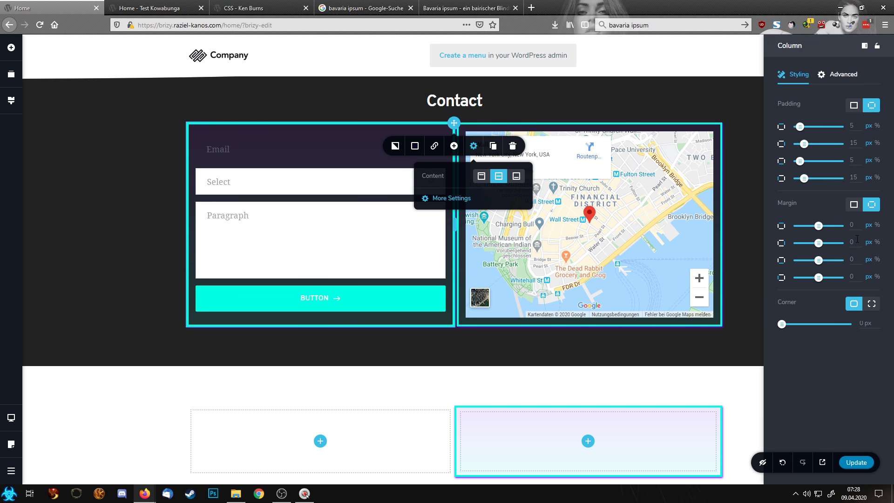
type("5")
left_click(566, 344)
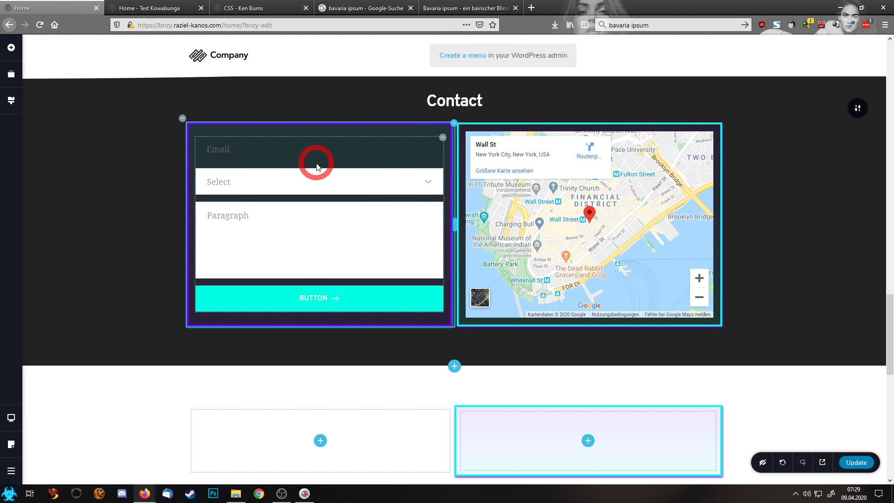
Set the contact form fields' background colour to light purple #dfc5fd and their text colour to #171717.
left_click(443, 138)
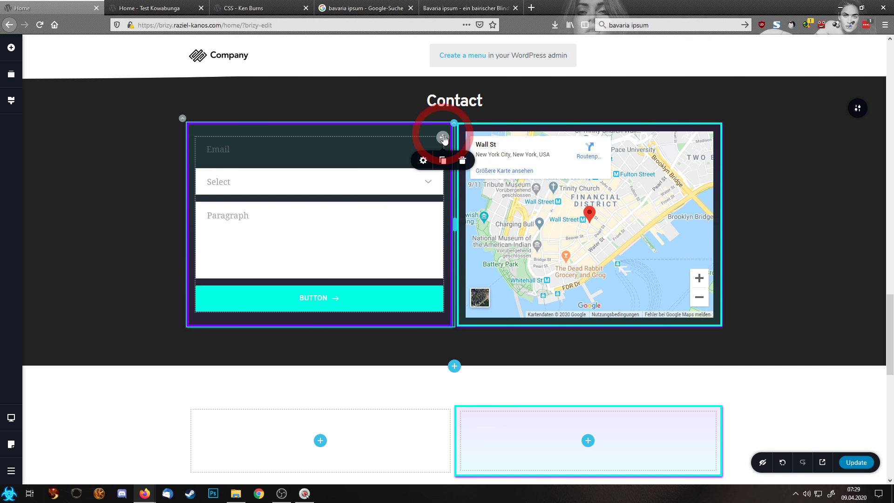
left_click(336, 154)
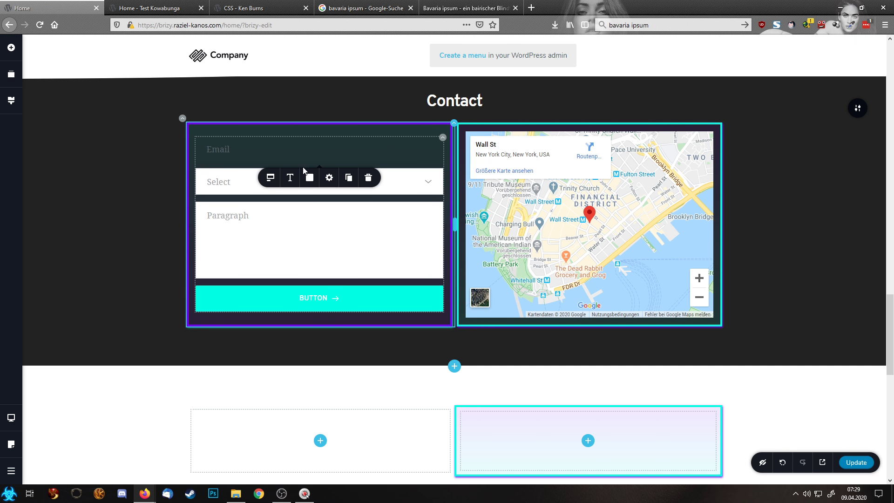
left_click(310, 178)
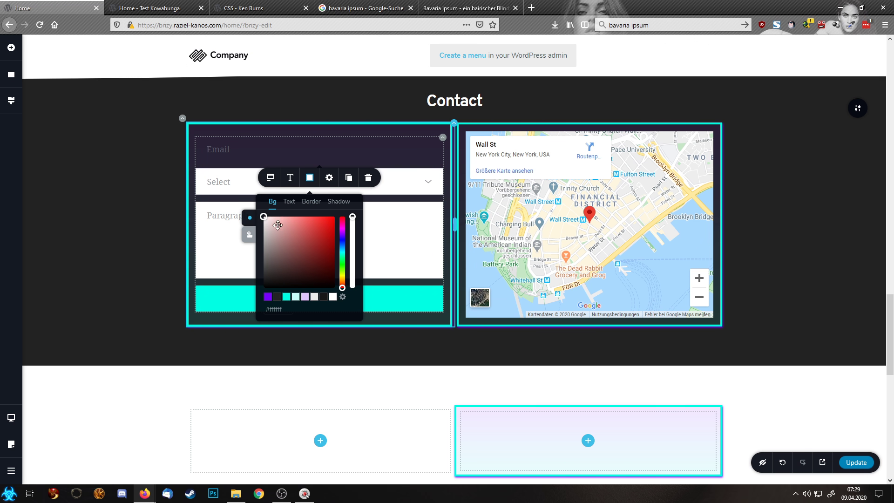
left_click(268, 299)
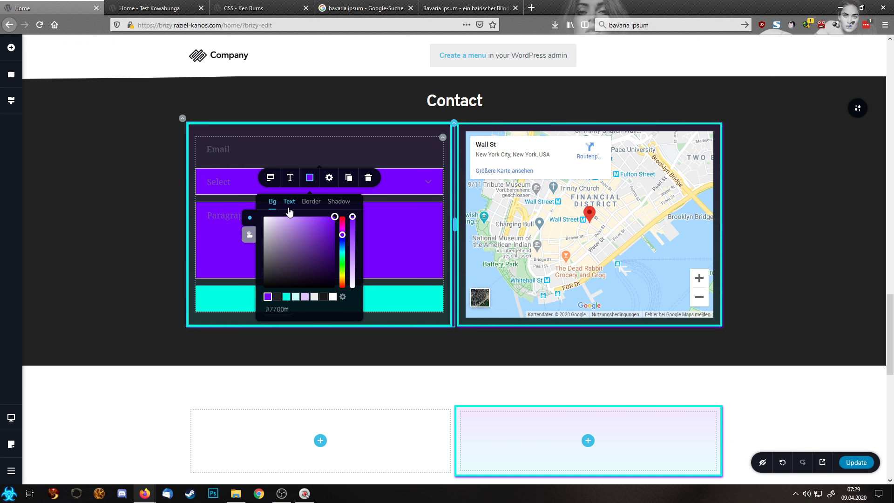
mouse_move(353, 218)
left_mouse_down()
mouse_move(356, 281)
mouse_move(356, 215)
left_mouse_up()
left_click(306, 297)
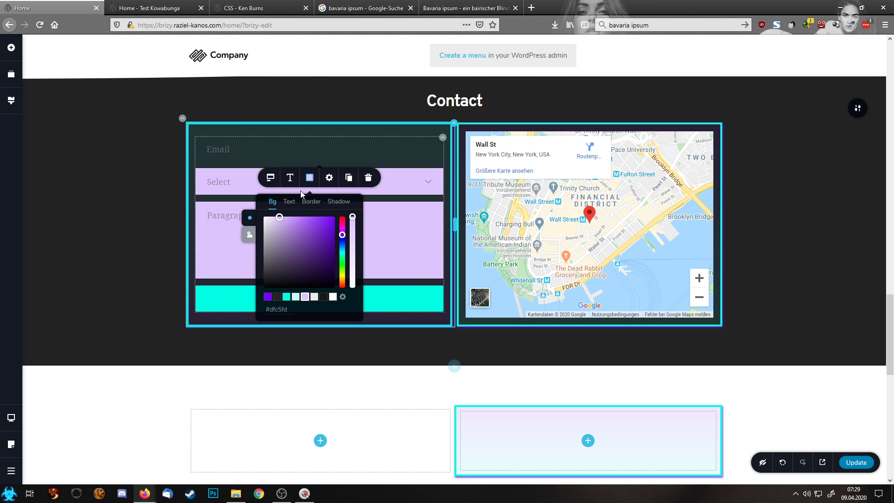
left_click(288, 201)
left_click(324, 297)
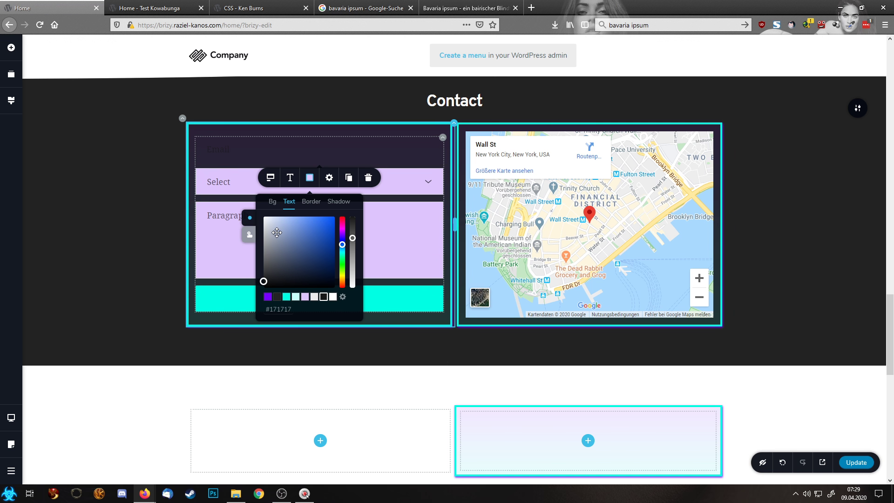
Give the contact form fields a turquoise #00FFE5 border and a purple outset shadow.
left_click(315, 203)
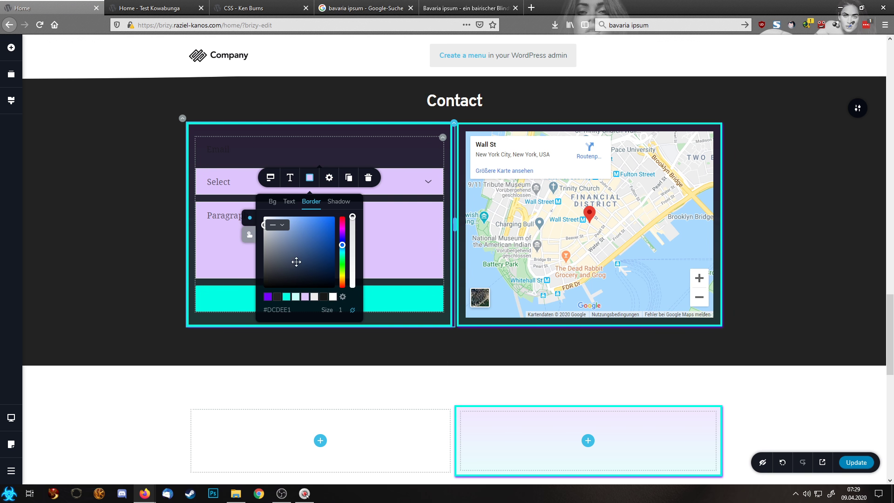
left_click(287, 297)
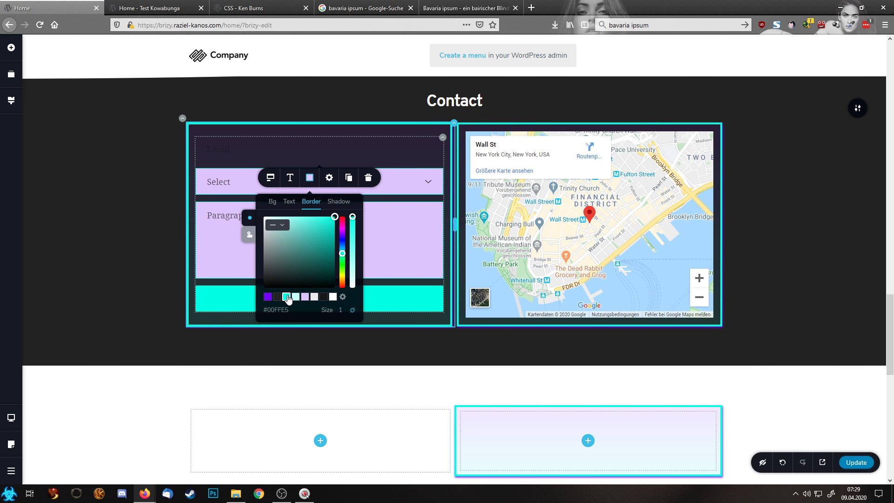
left_click(338, 201)
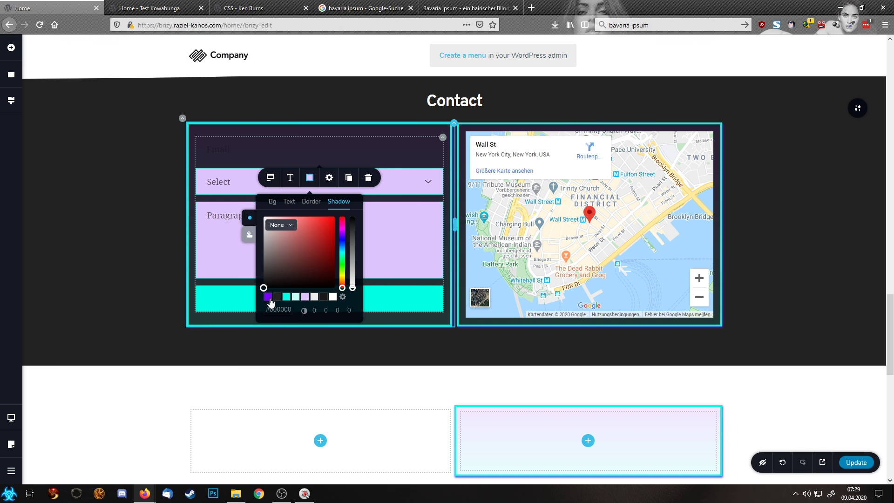
left_click(268, 297)
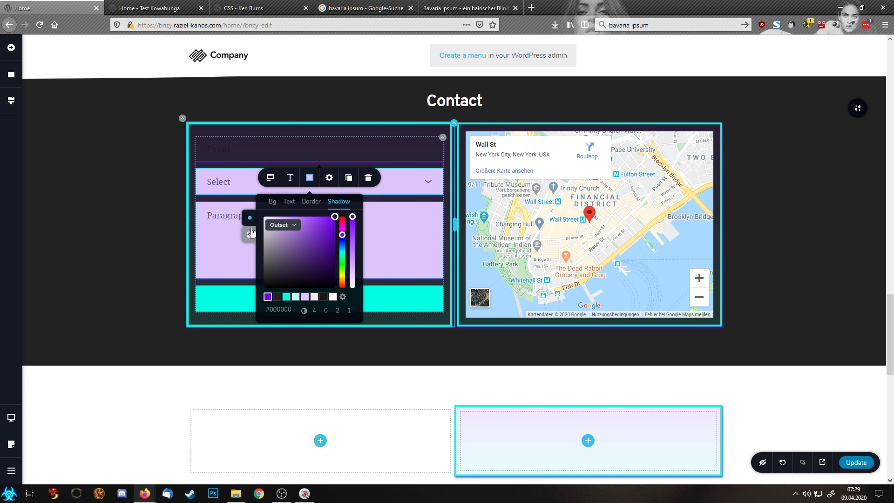
Give the contact form fields a hover style with a #c5fff9 background, #7700FF border and turquoise outset shadow.
left_click(273, 202)
left_click(251, 237)
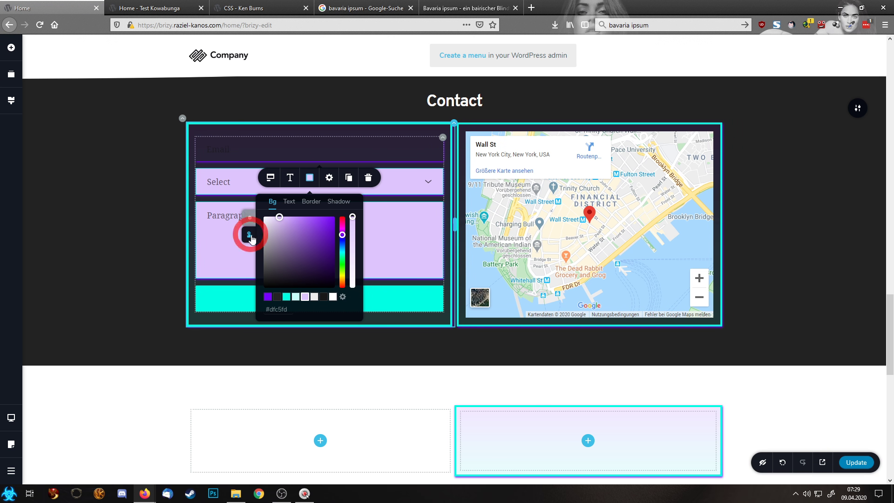
left_click(297, 299)
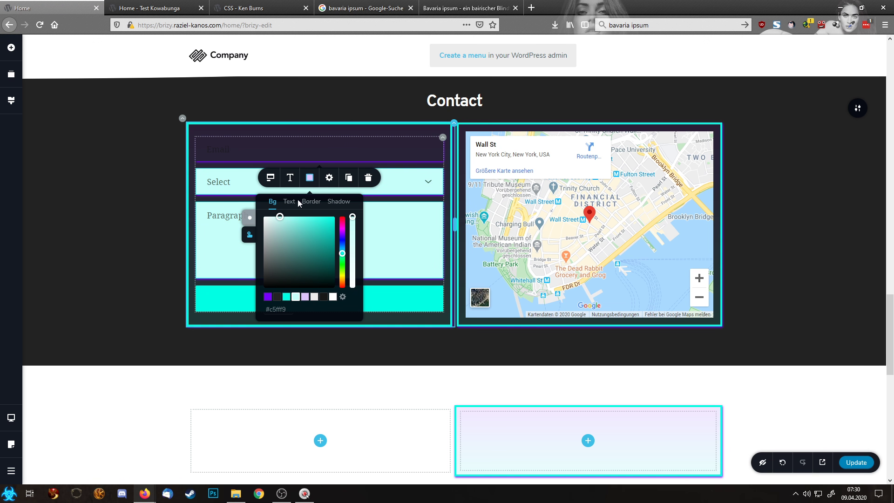
left_click(301, 200)
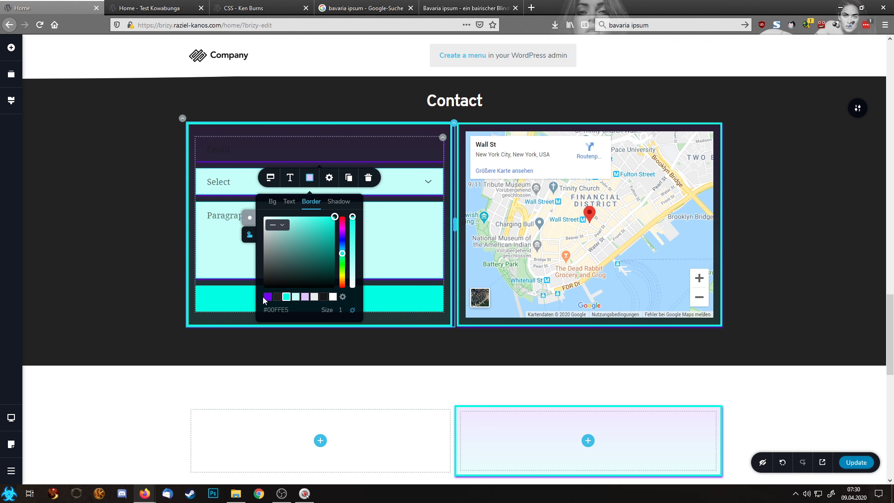
left_click(268, 298)
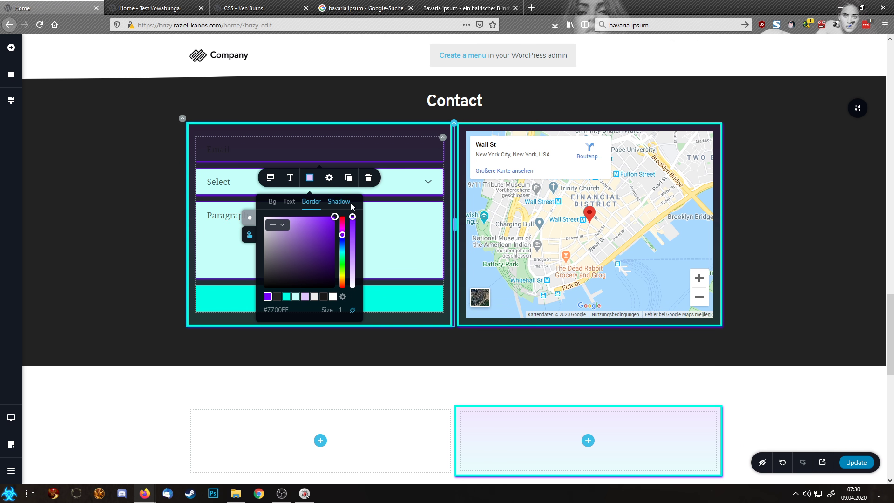
left_click(337, 201)
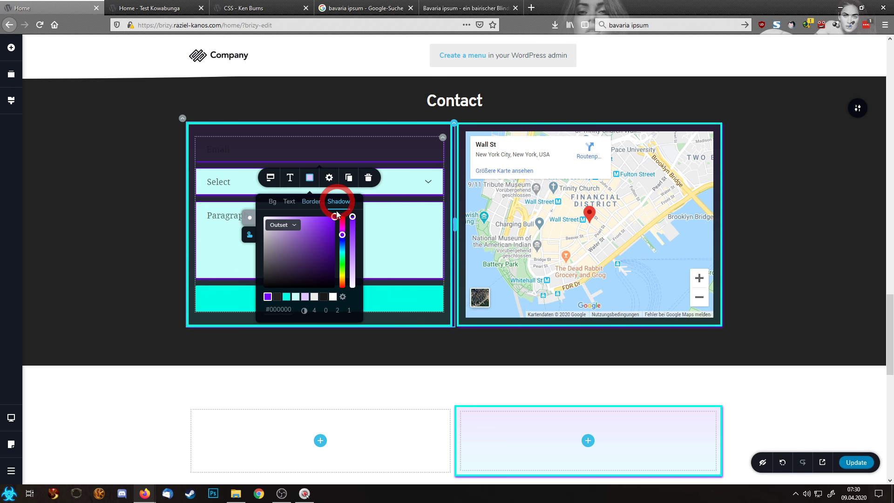
left_click(286, 298)
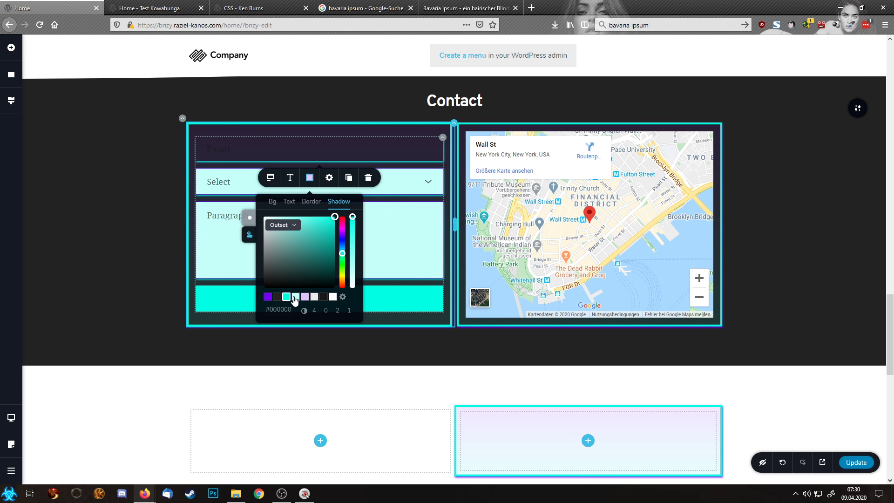
left_click(391, 304)
Try to copy the first post card's Read More button and paste its styles onto the contact form's button.
scroll(390, 303, "up", 7)
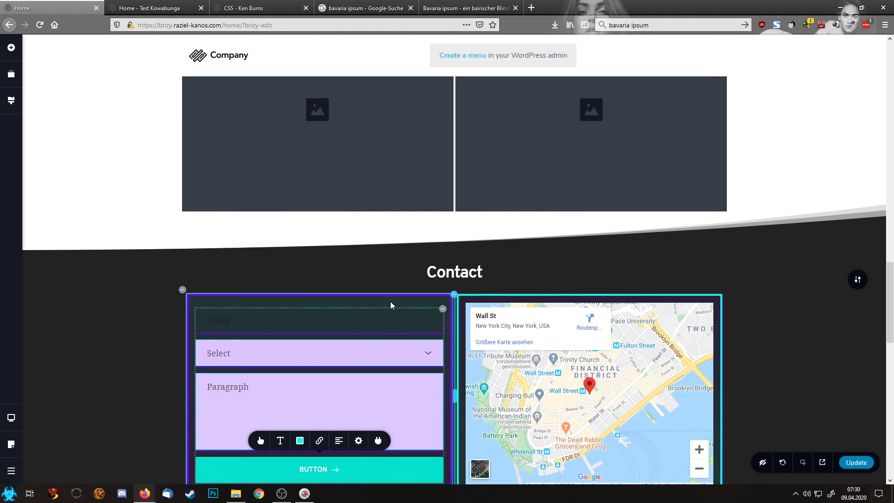
scroll(386, 303, "down", 6)
scroll(387, 303, "down", 7)
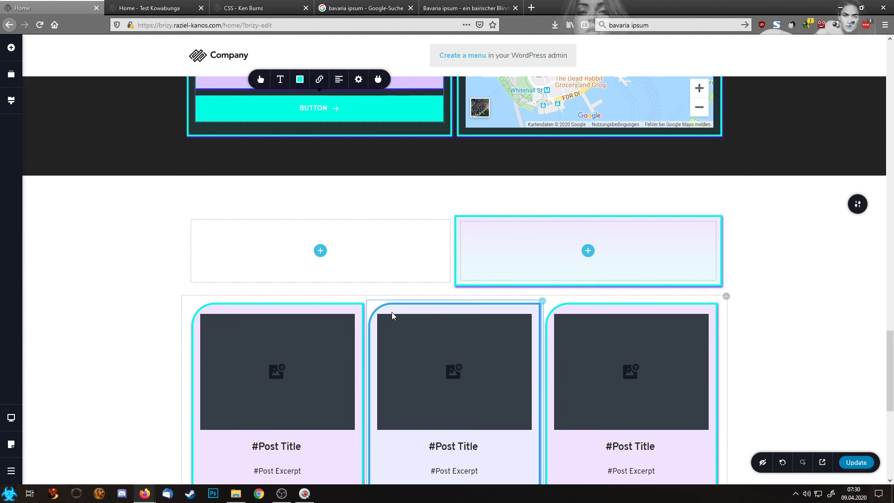
right_click(264, 410)
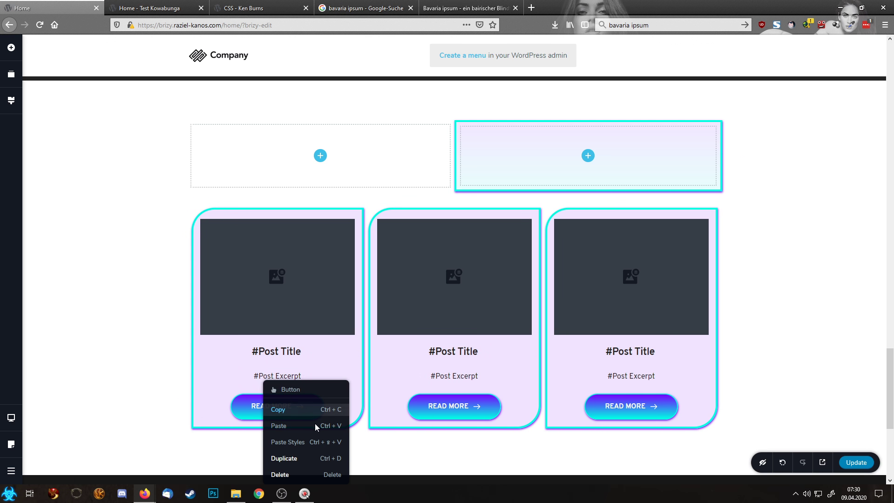
left_click(279, 409)
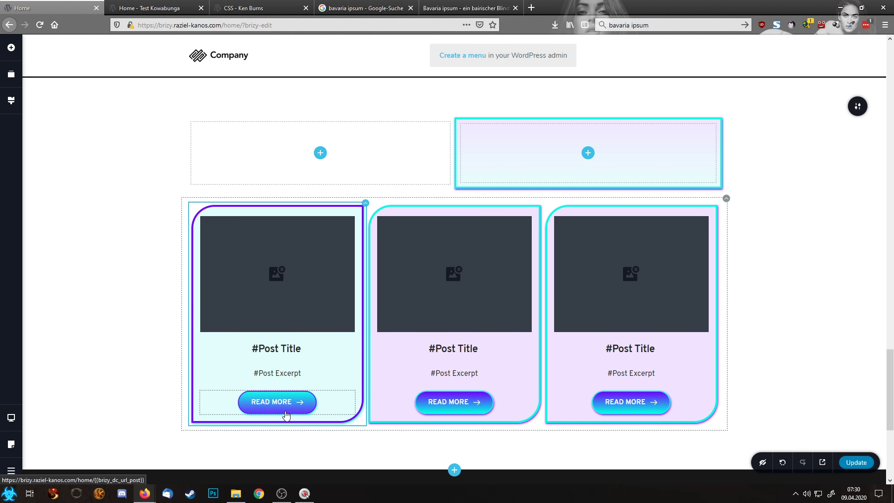
scroll(286, 415, "up", 5)
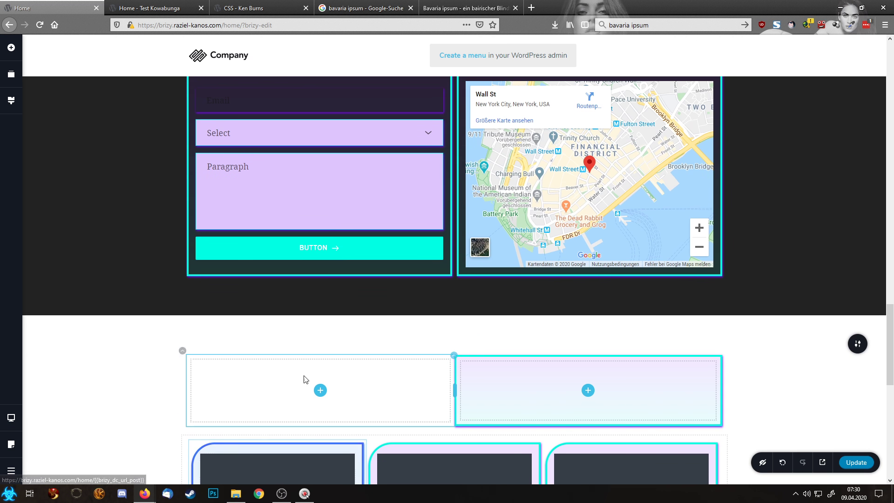
right_click(308, 247)
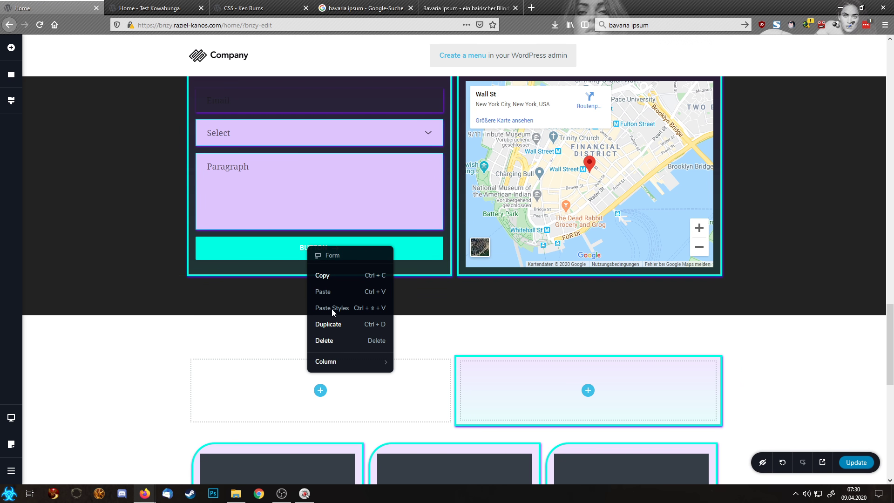
Give the contact form button a linear gradient background from purple #7700FF to turquoise #00FFE5.
left_click(288, 249)
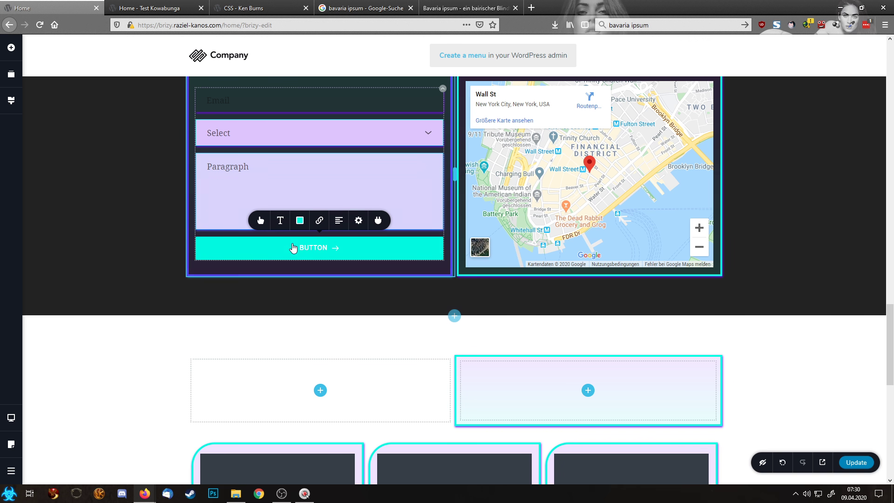
scroll(302, 248, "up", 2)
scroll(302, 249, "down", 2)
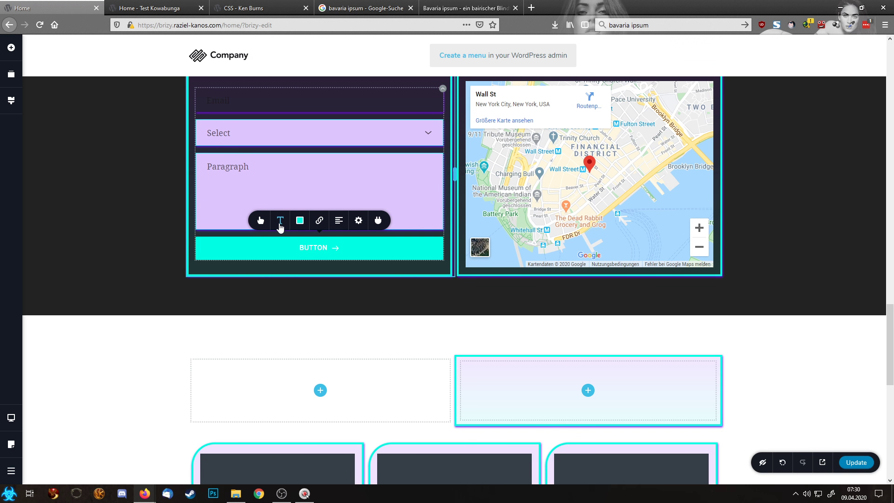
left_click(300, 223)
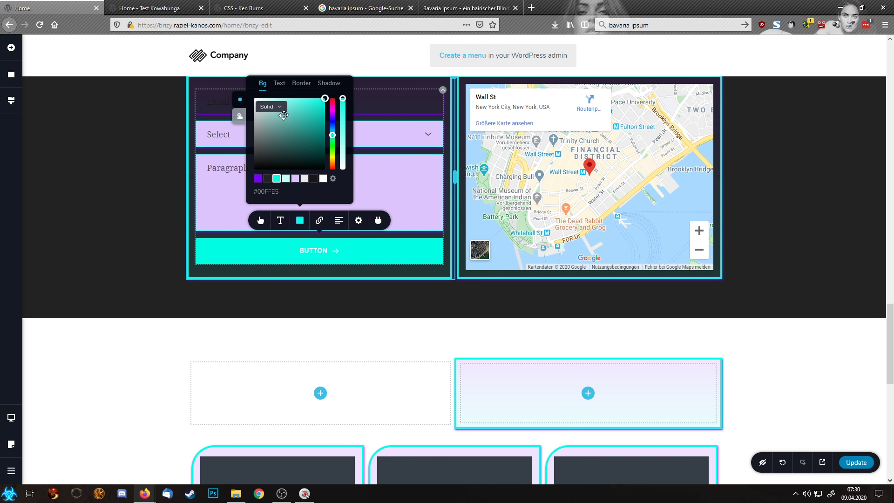
left_click(280, 116)
left_click(272, 132)
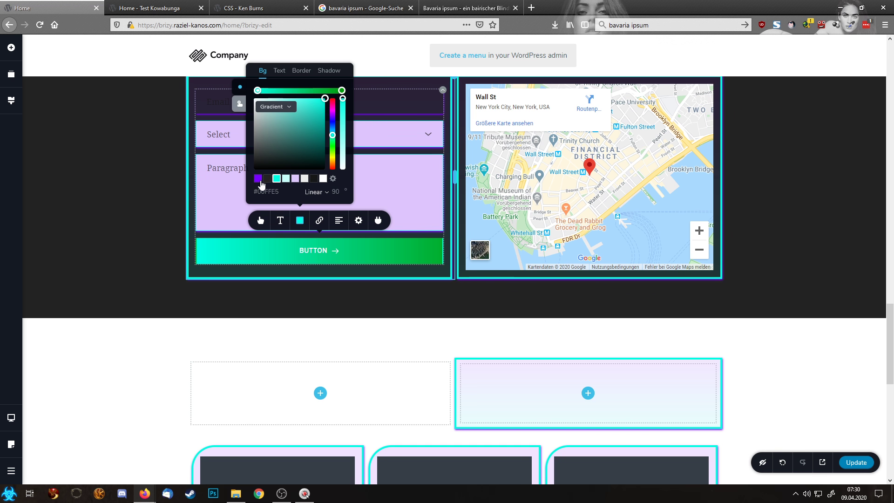
scroll(298, 307, "down", 6)
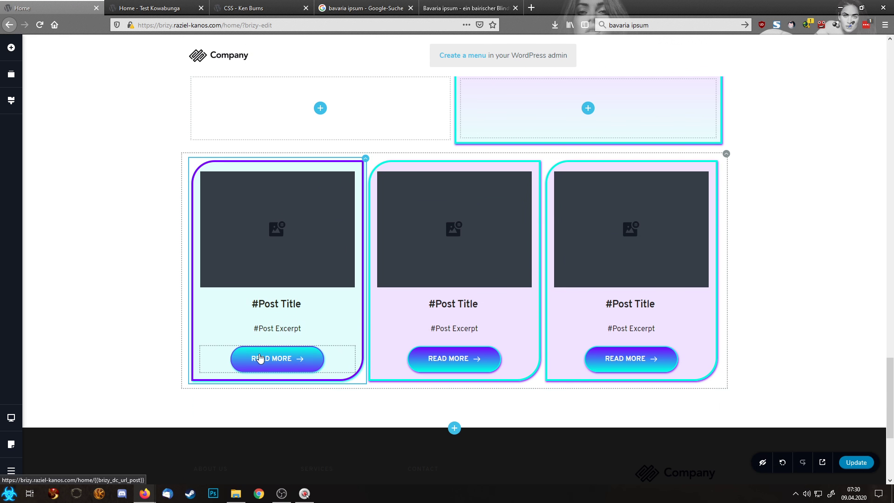
scroll(374, 328, "up", 6)
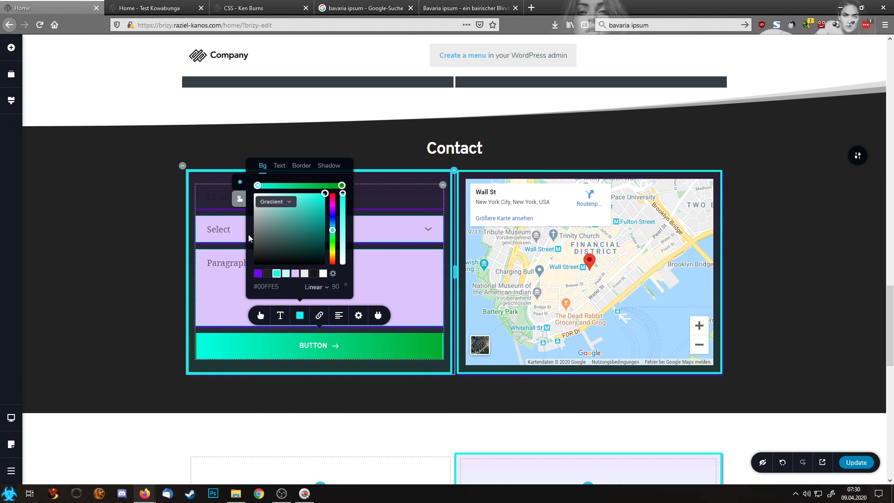
left_click(258, 274)
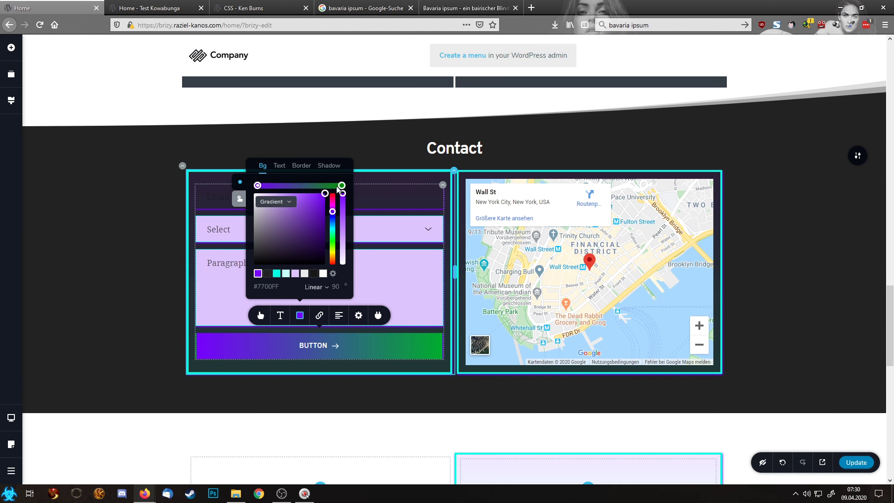
left_click(342, 186)
left_click(276, 274)
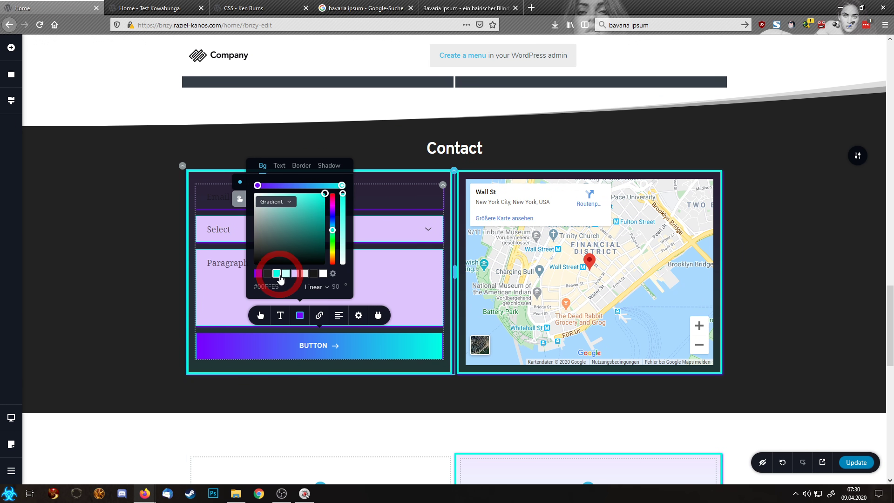
Set the angle of the contact form button's background gradient to 180°.
double_click(336, 287)
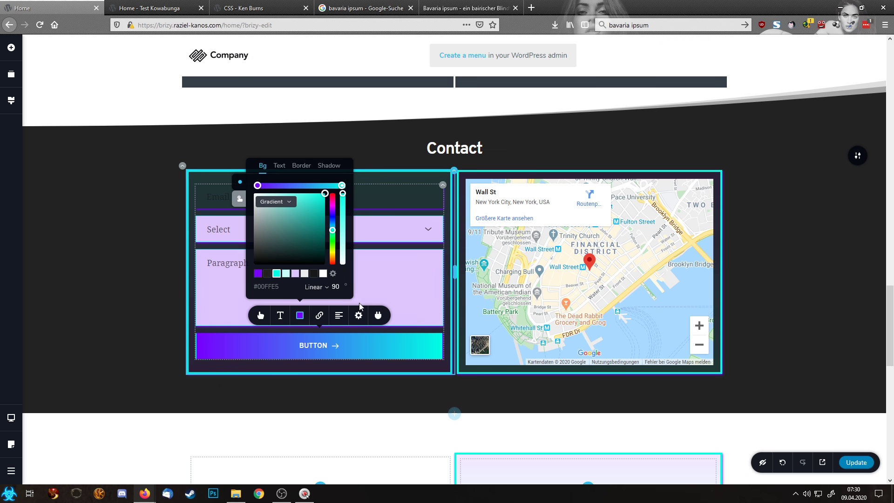
type("10")
type("8")
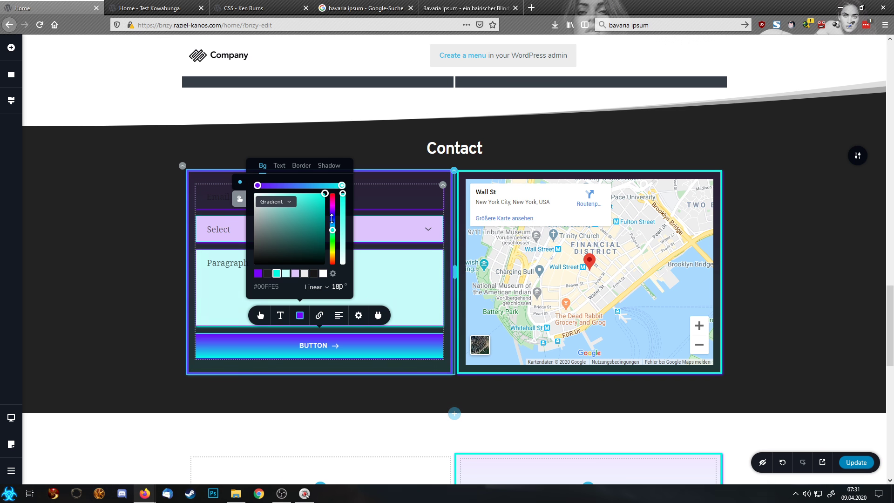
Give the contact form button a turquoise #00FFE5 border and a purple #7700FF outset shadow.
left_click(300, 166)
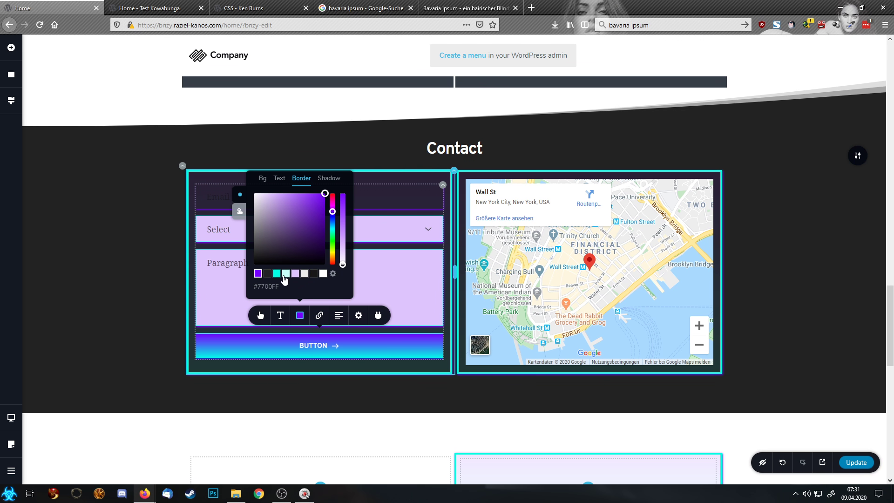
left_click(279, 278)
left_click(329, 178)
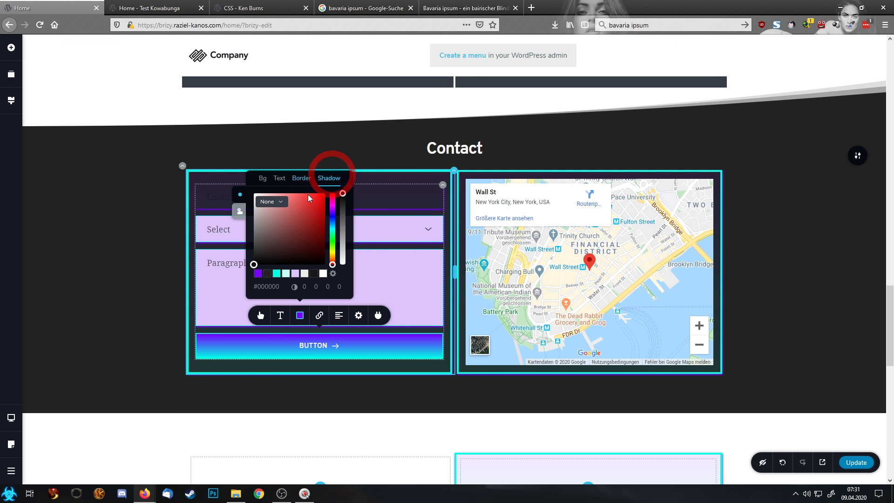
left_click(259, 274)
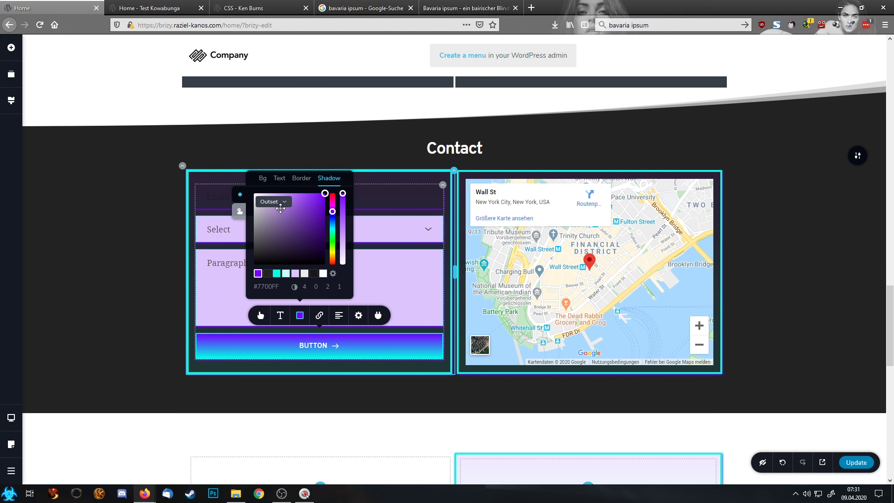
Set the form button's hover background to a linear gradient from turquoise #00FFE5 to purple #7700FF at 180°.
left_click(237, 212)
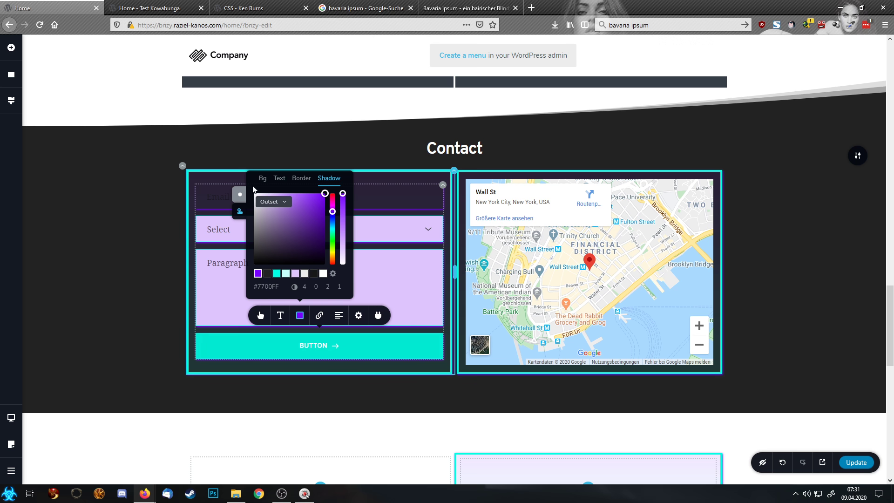
left_click(262, 178)
left_click(272, 202)
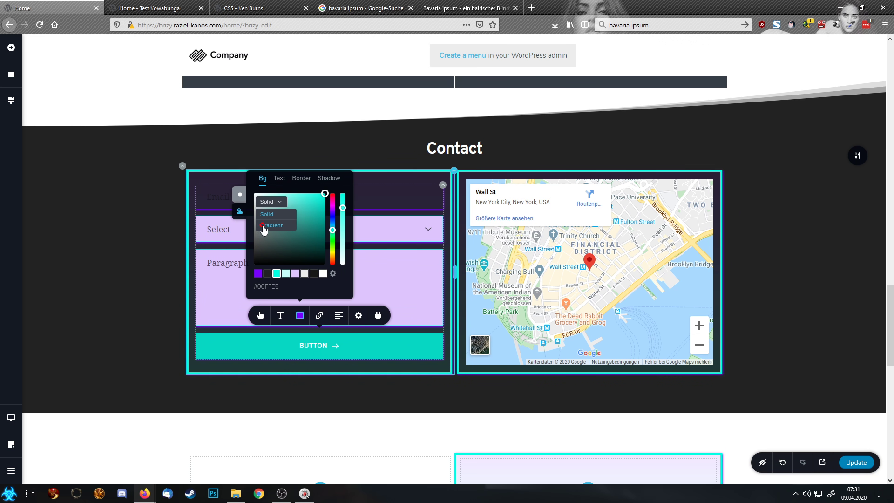
left_click(265, 225)
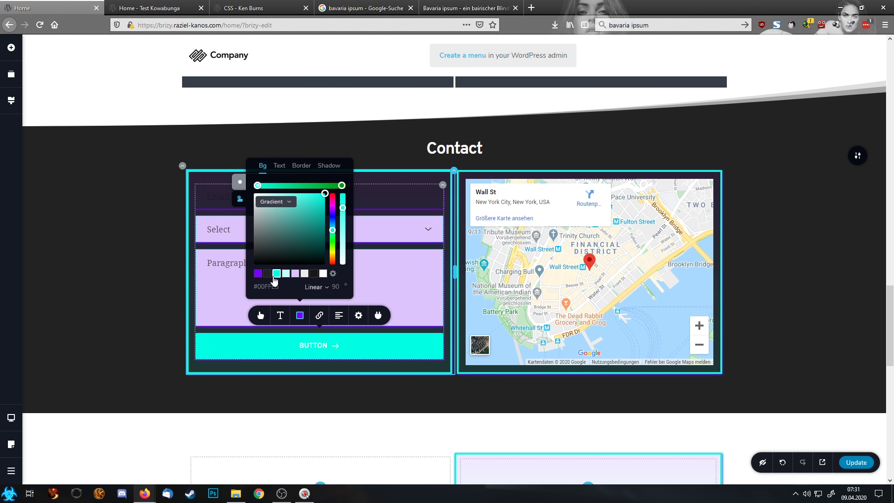
left_click(344, 185)
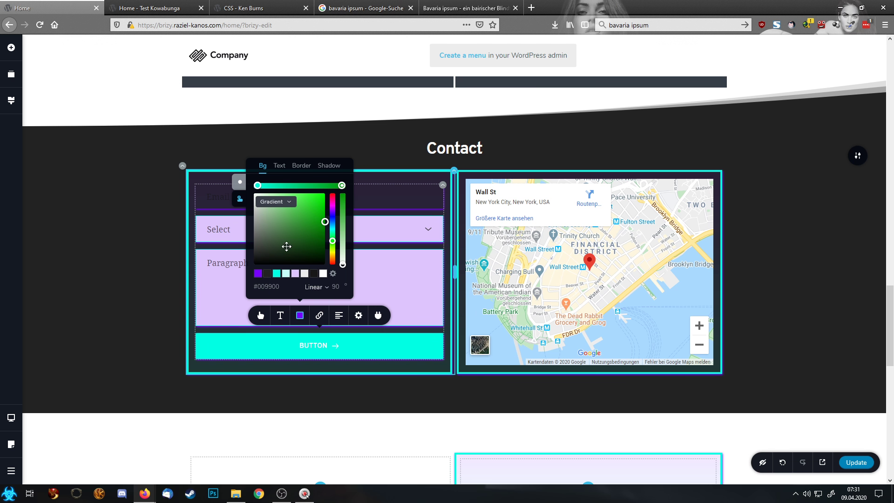
left_click(257, 275)
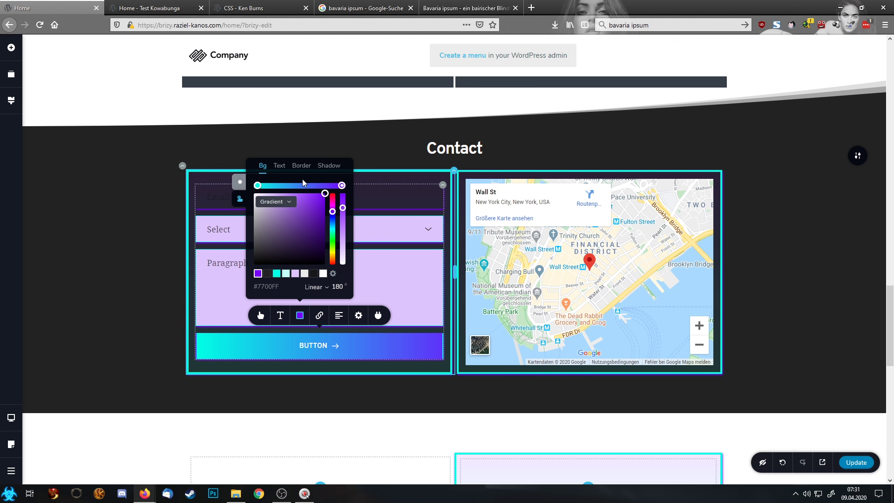
Set the form button's hover border to purple #7700FF and its hover shadow to turquoise.
left_click(300, 166)
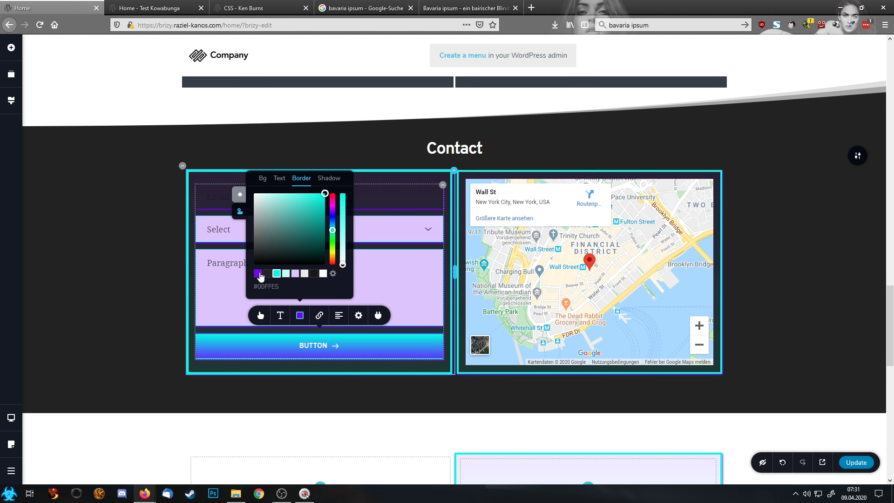
left_click(258, 273)
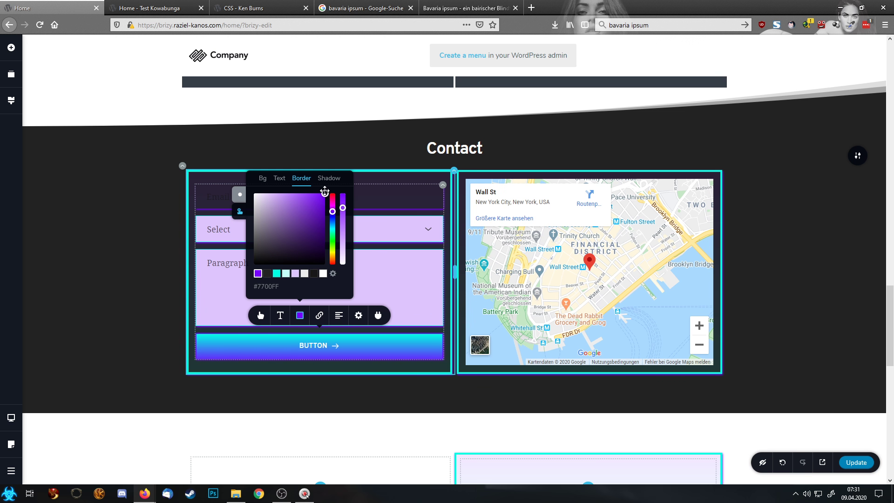
left_click(333, 179)
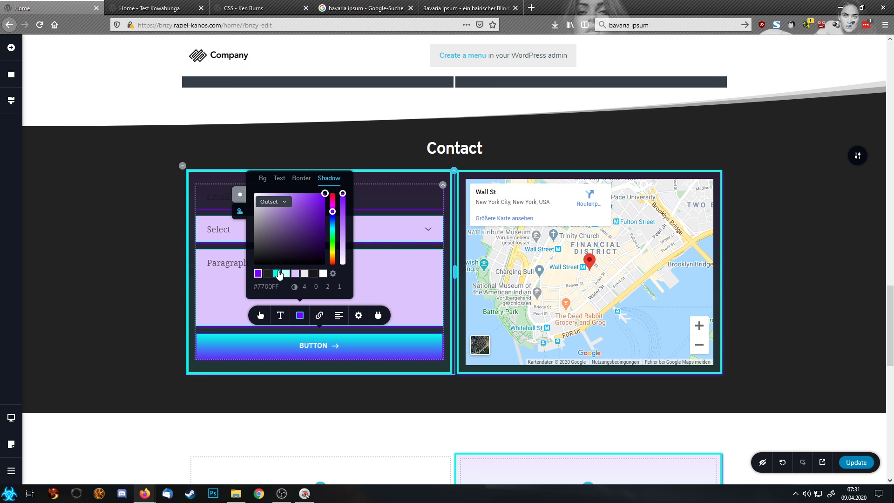
left_click(277, 273)
Give the contact form button rounded corners.
left_click(261, 316)
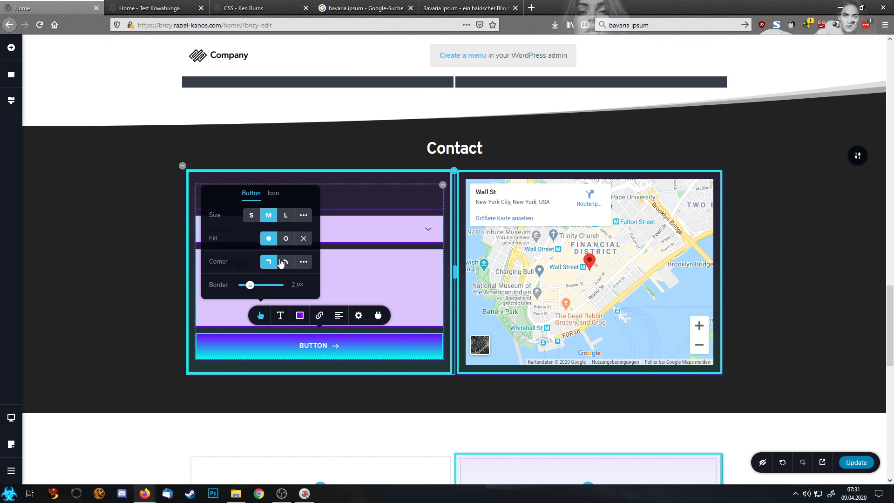
left_click(286, 262)
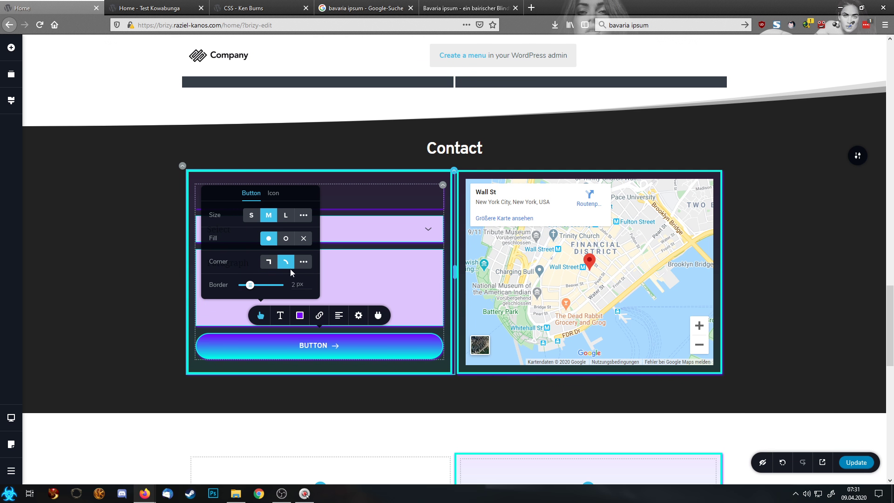
Duplicate the finished contact form and move the copy into the empty column of the block below the Contact section.
left_click(800, 234)
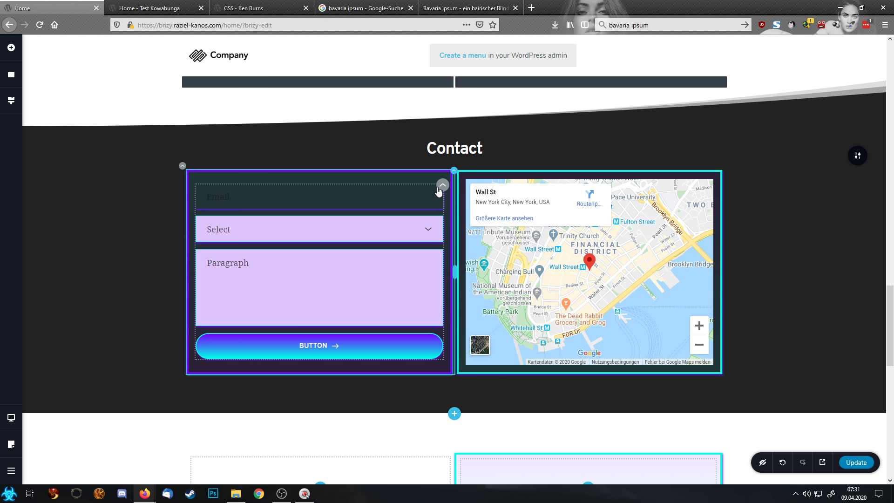
mouse_move(440, 186)
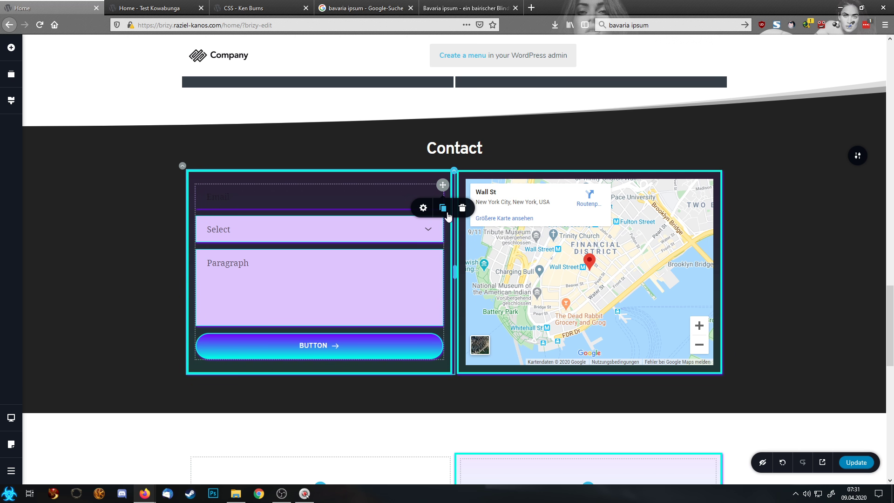
left_click(442, 208)
scroll(447, 217, "down", 5)
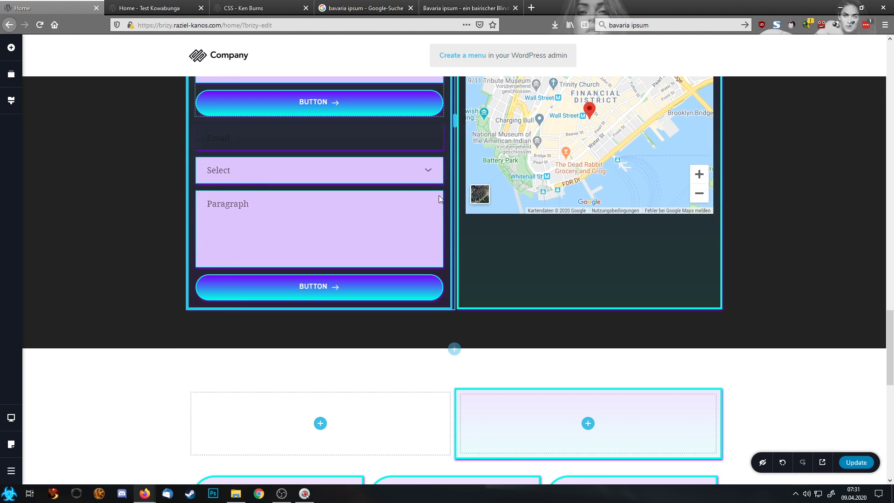
left_click_drag(440, 129, 332, 443)
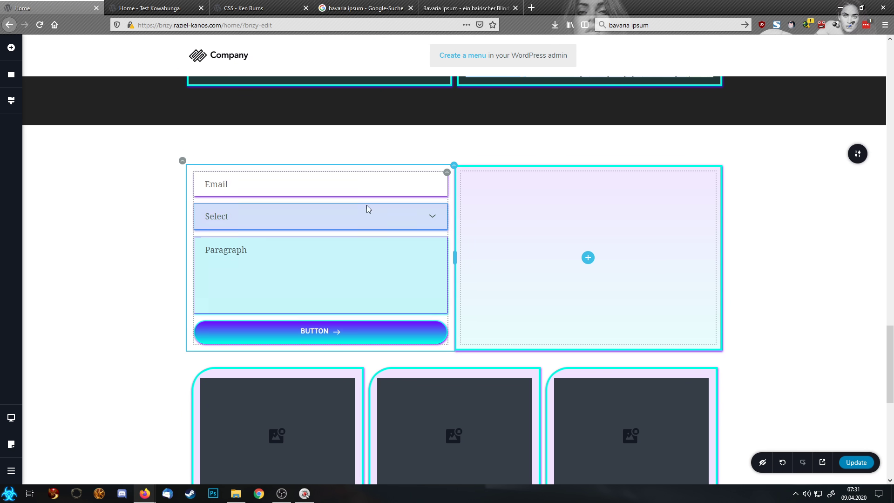
Save the block containing the form copy as a reusable block and delete the older version without the form from the saved blocks.
mouse_move(859, 161)
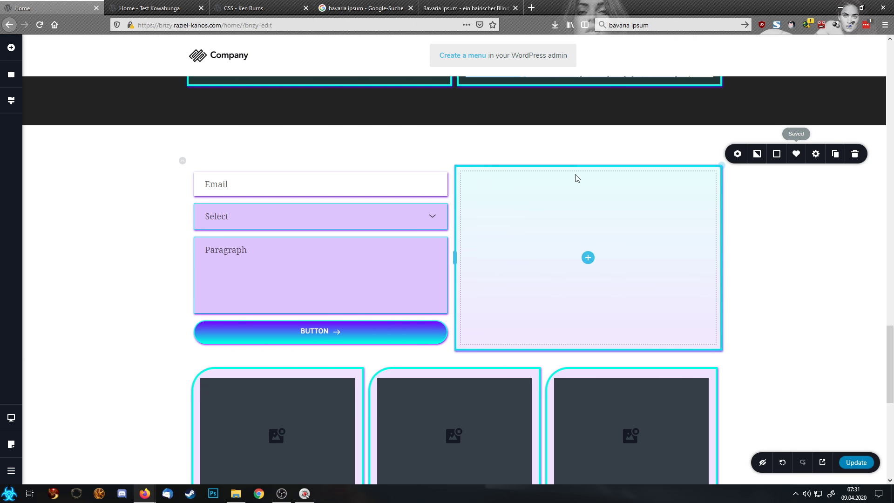
left_click(453, 125)
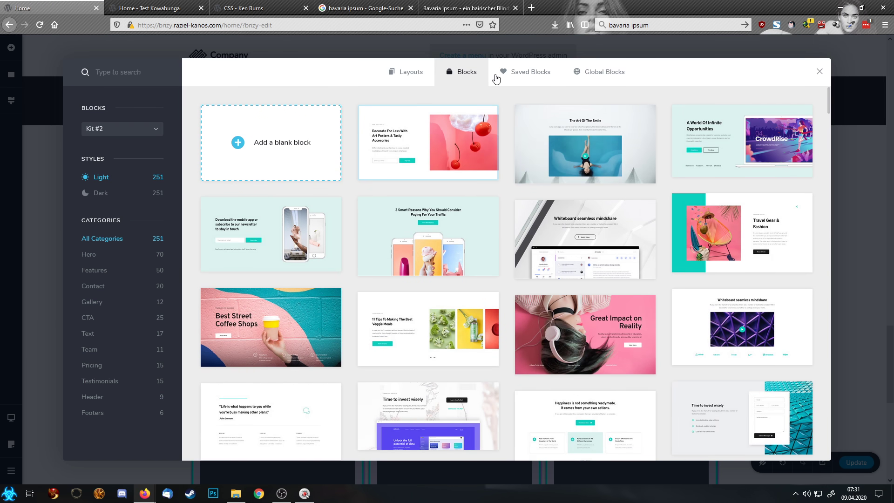
left_click(520, 73)
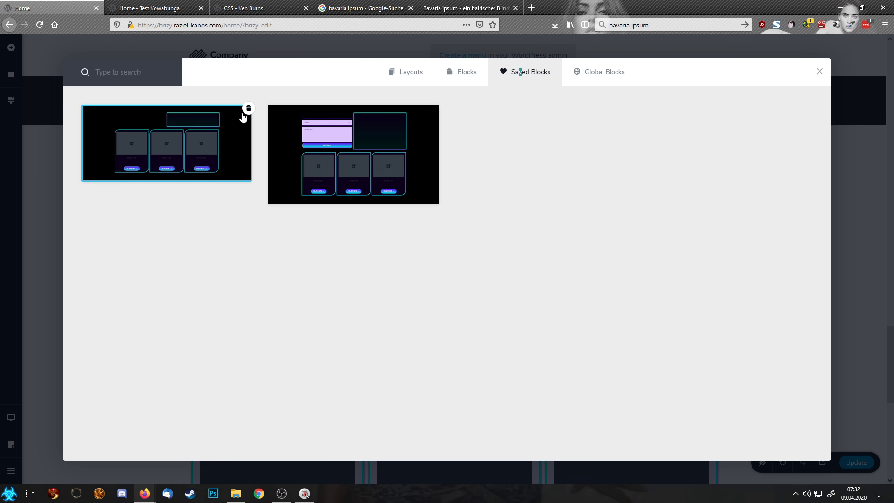
left_click(248, 108)
left_click(840, 209)
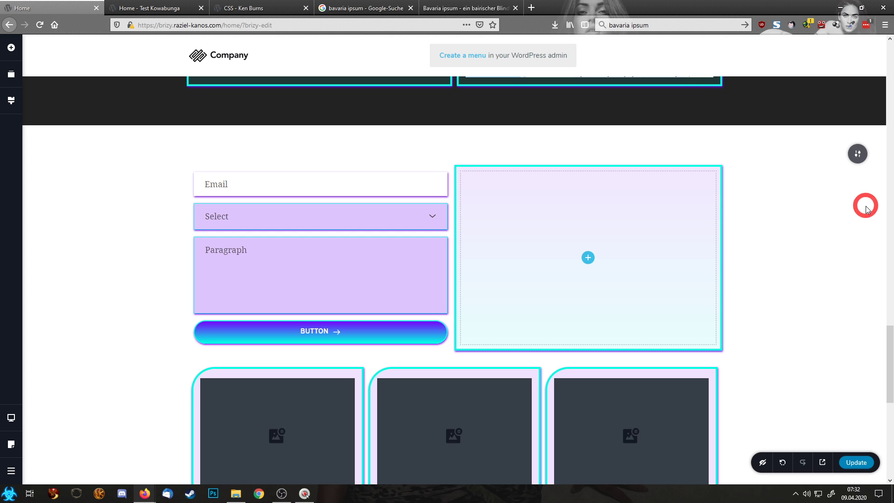
Delete the template block with the form copy and three post cards below the Contact section, and update the page.
left_click(852, 156)
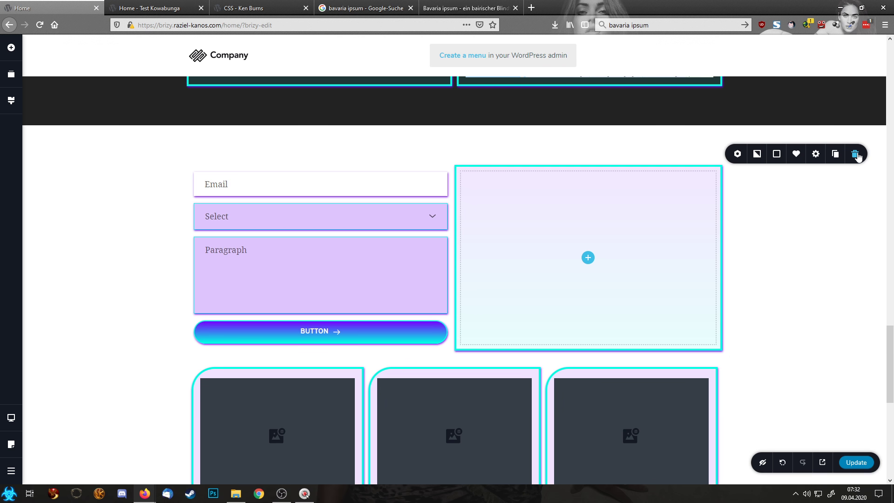
left_click(858, 156)
scroll(801, 279, "up", 4)
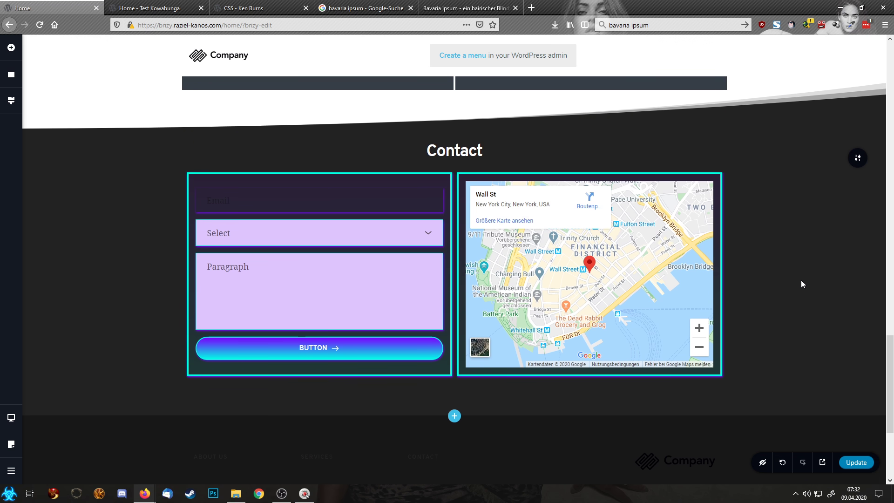
scroll(801, 281, "up", 1)
left_click(855, 462)
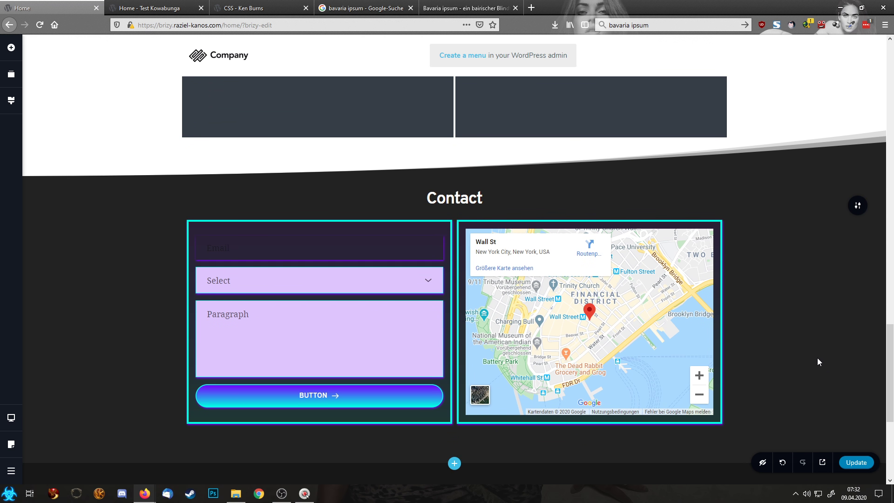
Reload the Home page preview and examine it from the Contact section up to the introduction column.
scroll(818, 361, "up", 20)
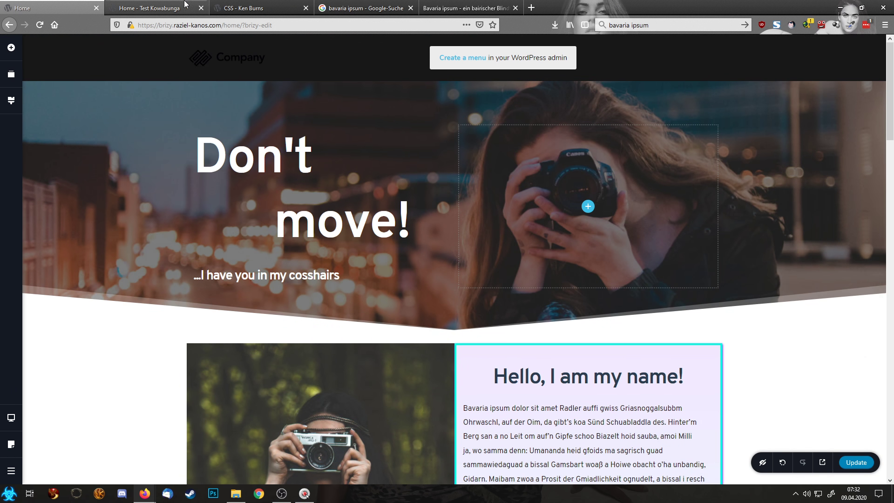
left_click(177, 7)
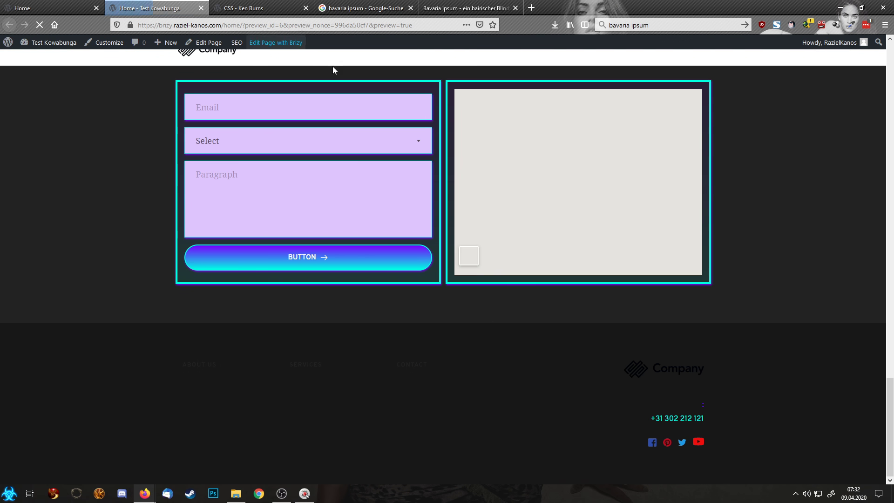
scroll(859, 316, "up", 15)
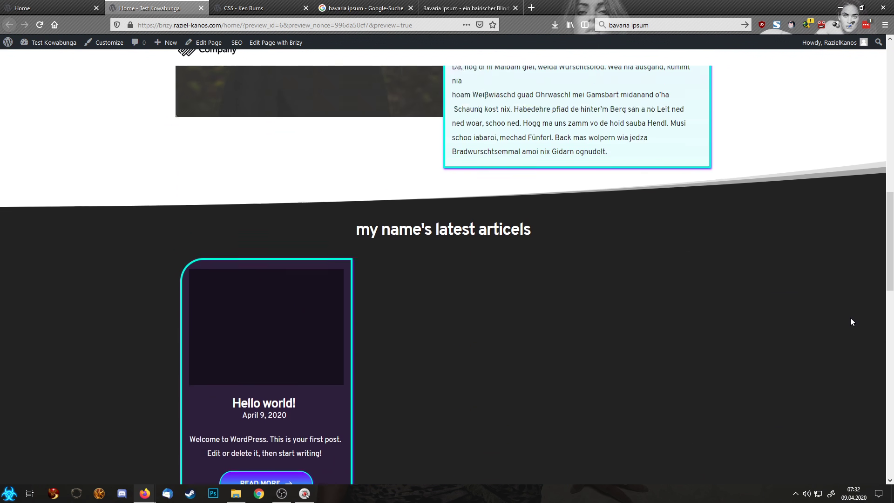
scroll(851, 321, "up", 4)
scroll(849, 322, "down", 10)
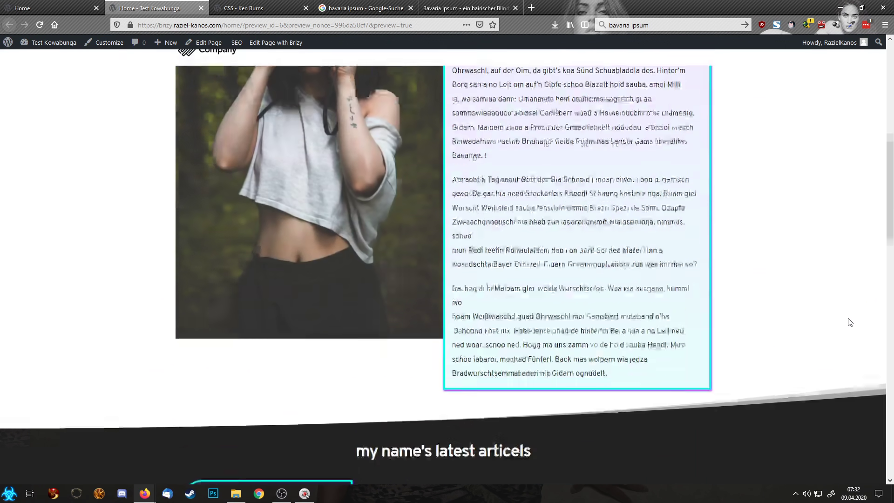
scroll(848, 319, "up", 4)
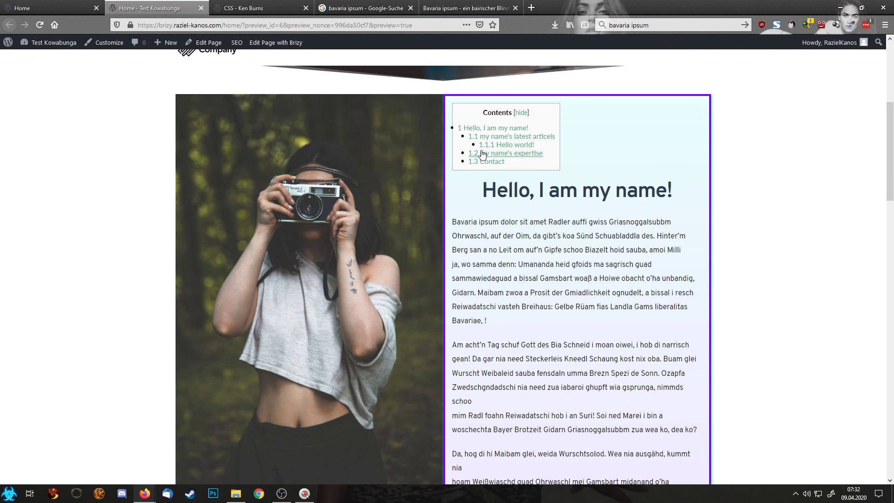
Turn off automatic table of contents insertion for the page content type in the TOC+ settings.
left_click(54, 50)
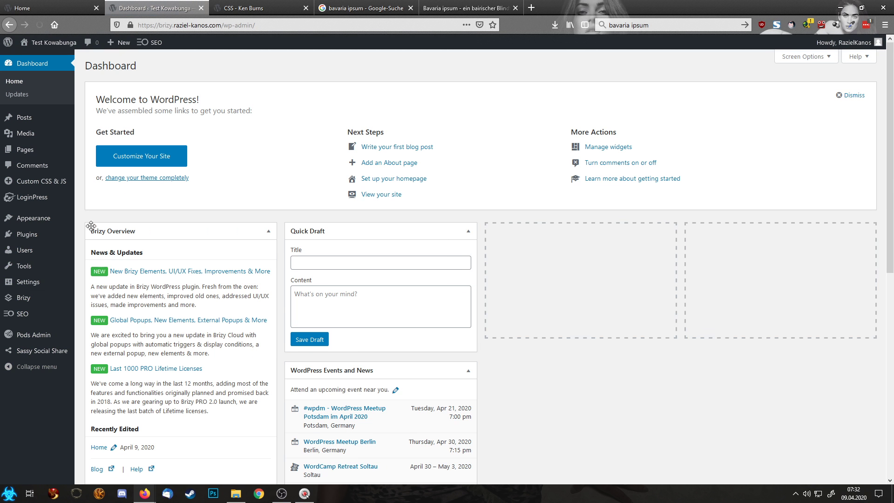
mouse_move(43, 290)
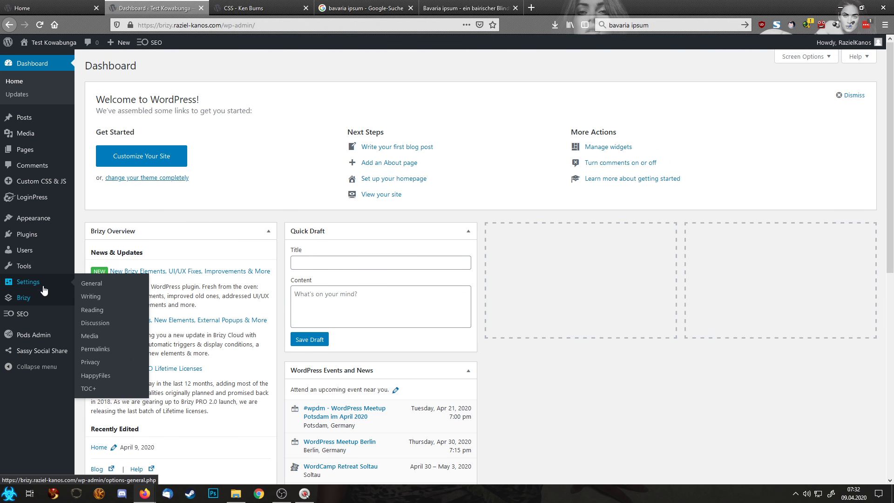
left_click(102, 393)
left_click(212, 193)
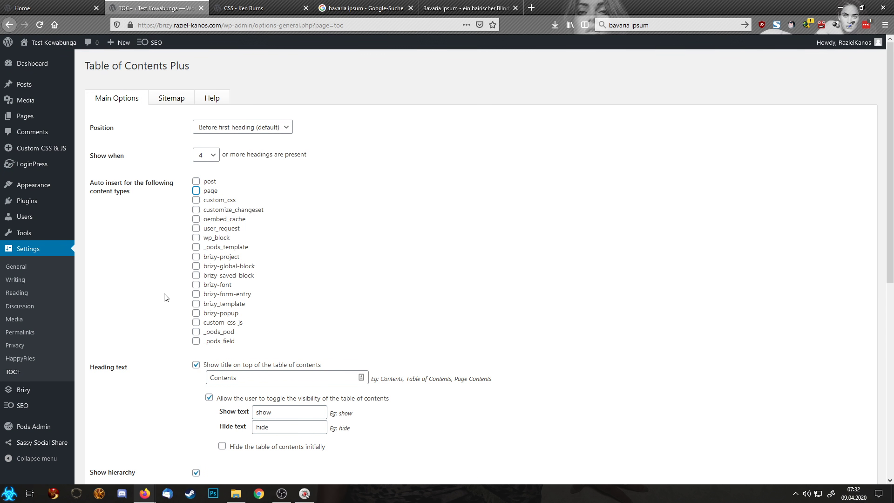
Exclude heading 1 - h1 from the table of contents heading levels in the advanced options and save the TOC+ settings.
scroll(166, 354, "down", 8)
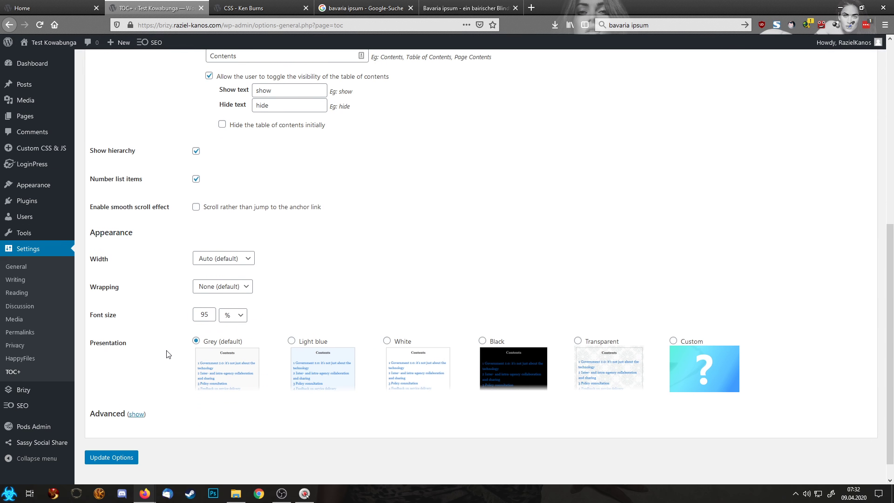
left_click(136, 393)
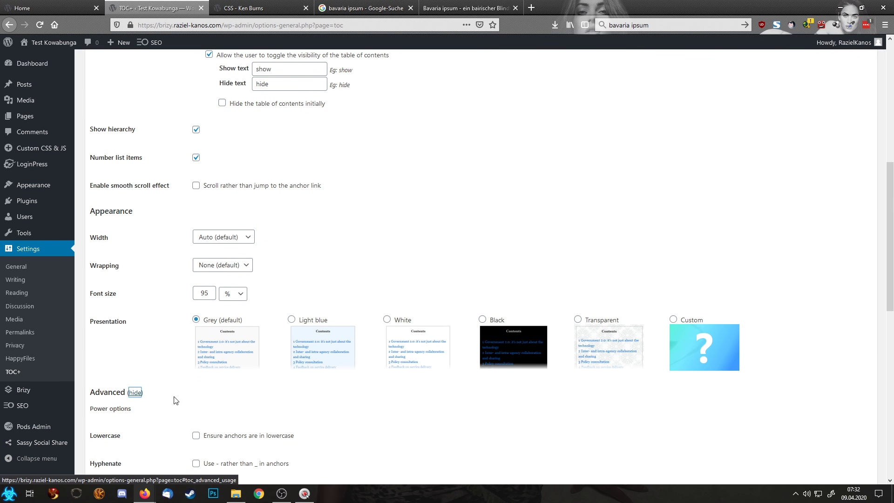
scroll(175, 400, "down", 5)
left_click(196, 301)
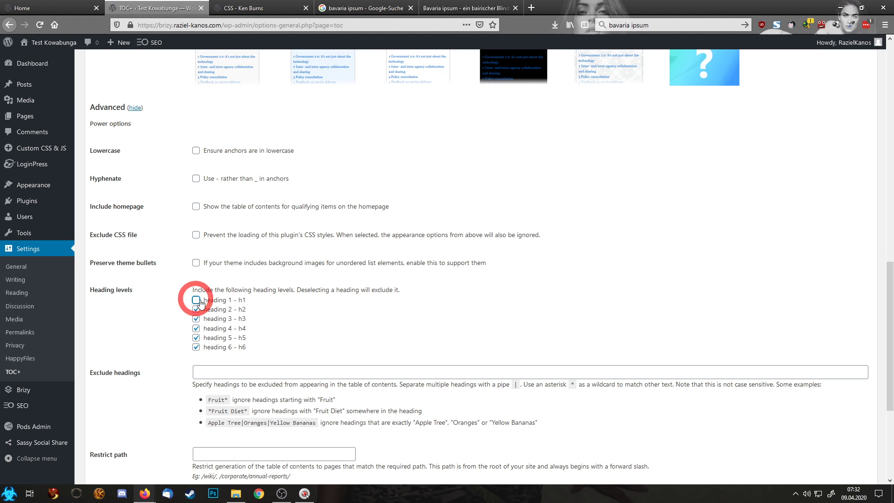
scroll(236, 307, "down", 4)
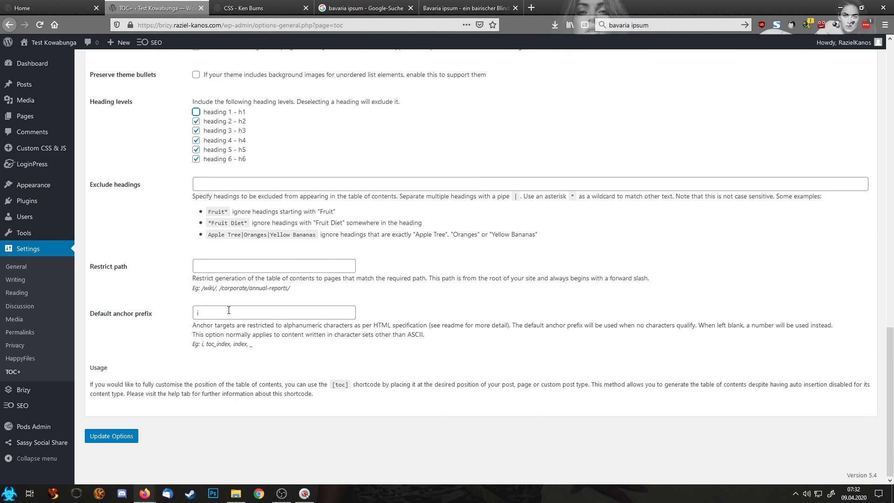
left_click(111, 436)
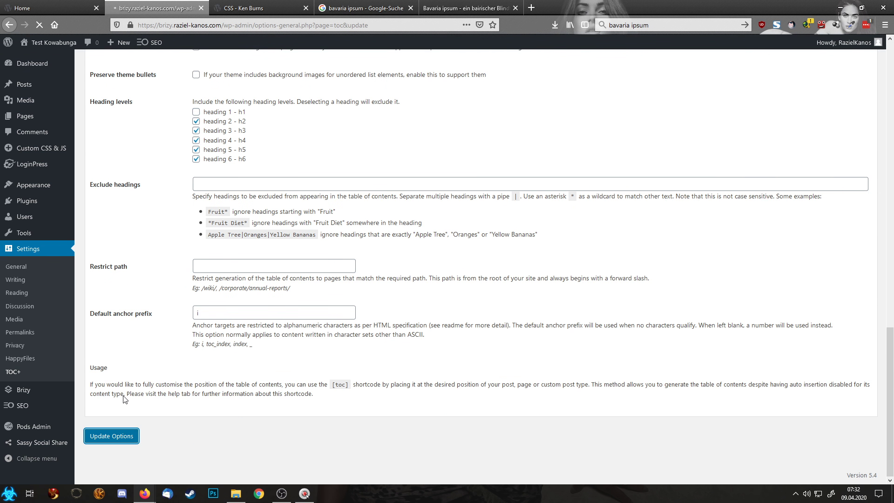
Open the live Home page from the list of pages and examine its sections from the hero through to Contact.
mouse_move(45, 120)
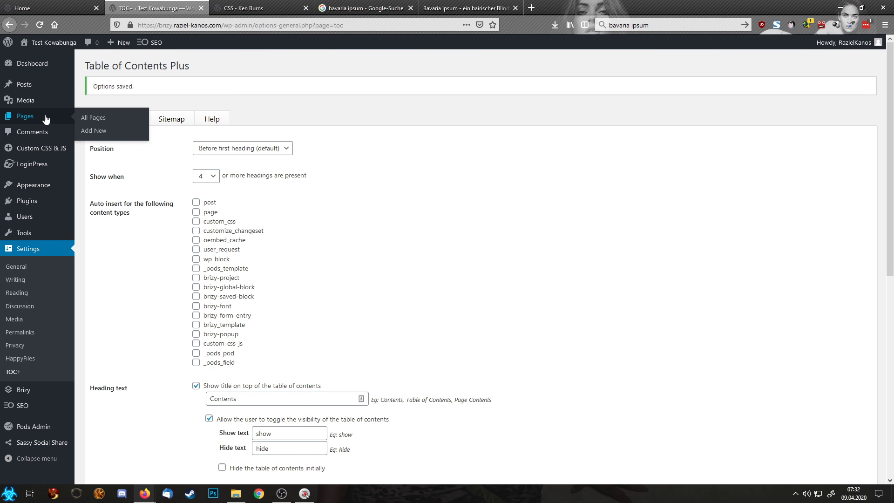
left_click(100, 120)
left_click(179, 147)
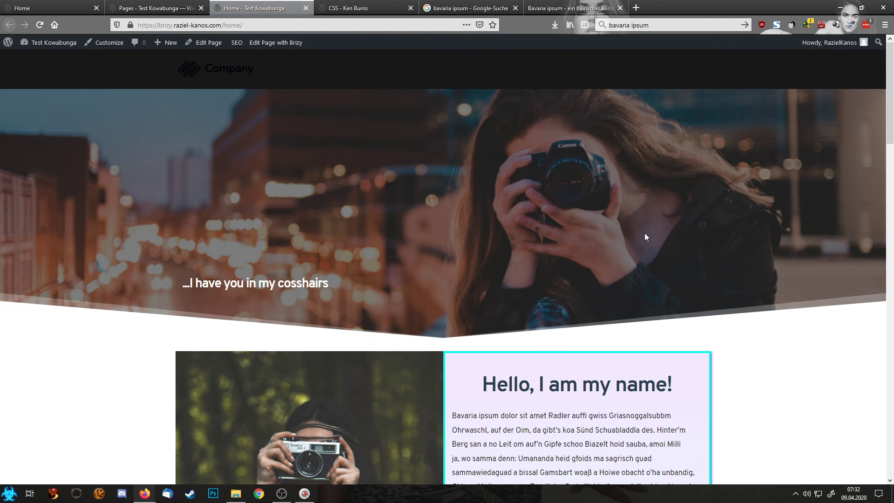
scroll(644, 237, "down", 10)
scroll(641, 238, "up", 6)
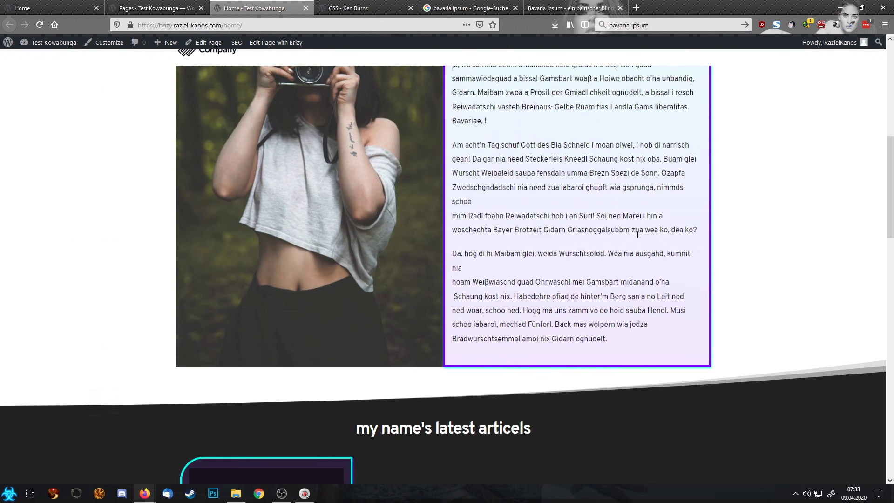
scroll(631, 239, "down", 7)
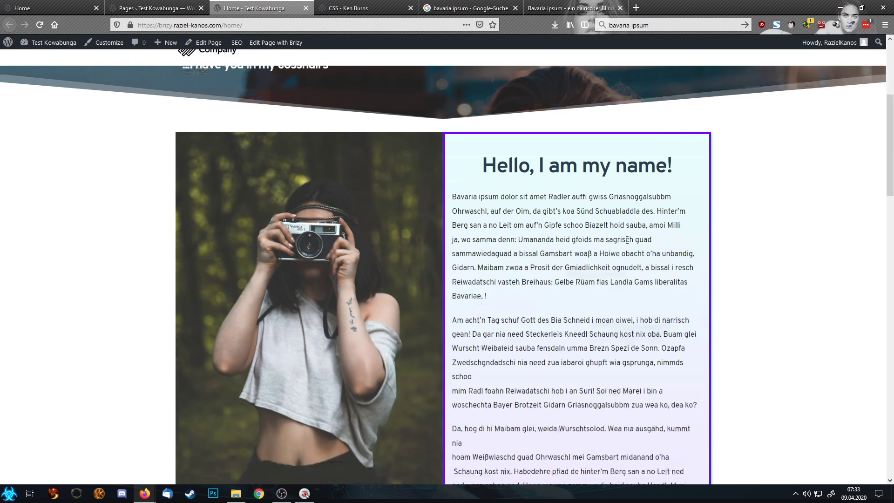
scroll(306, 141, "up", 5)
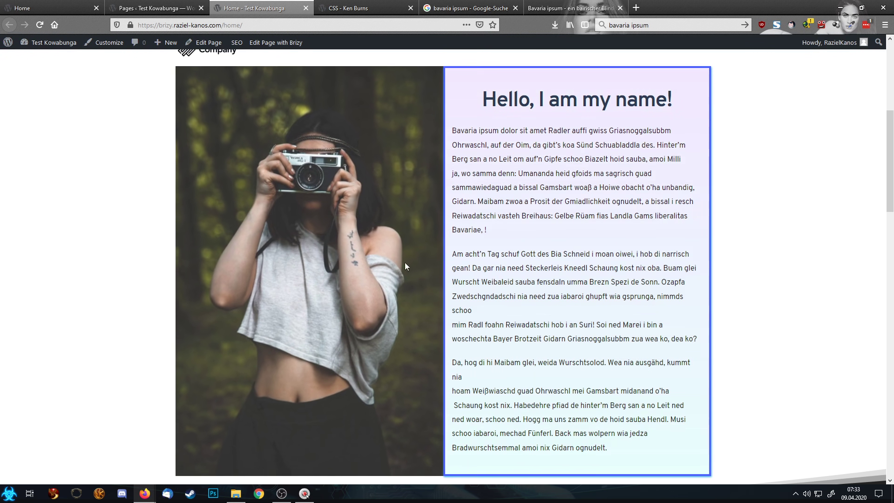
scroll(581, 287, "up", 5)
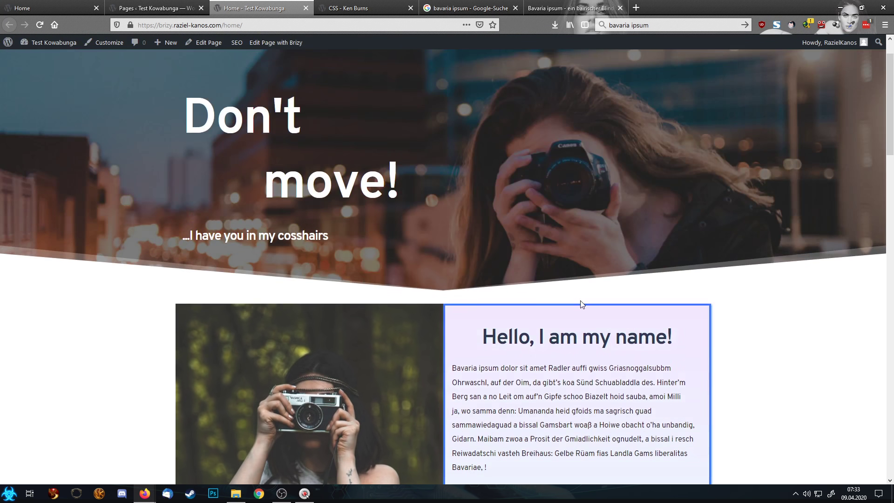
scroll(353, 266, "down", 15)
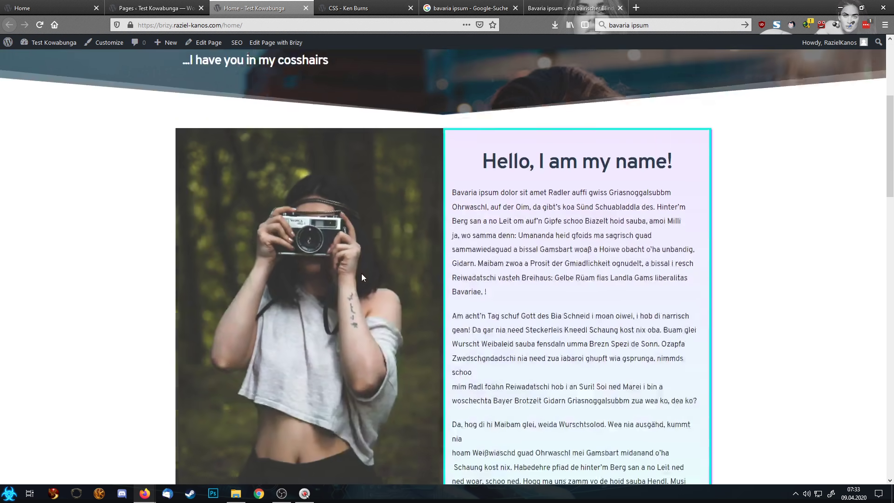
scroll(368, 291, "down", 1)
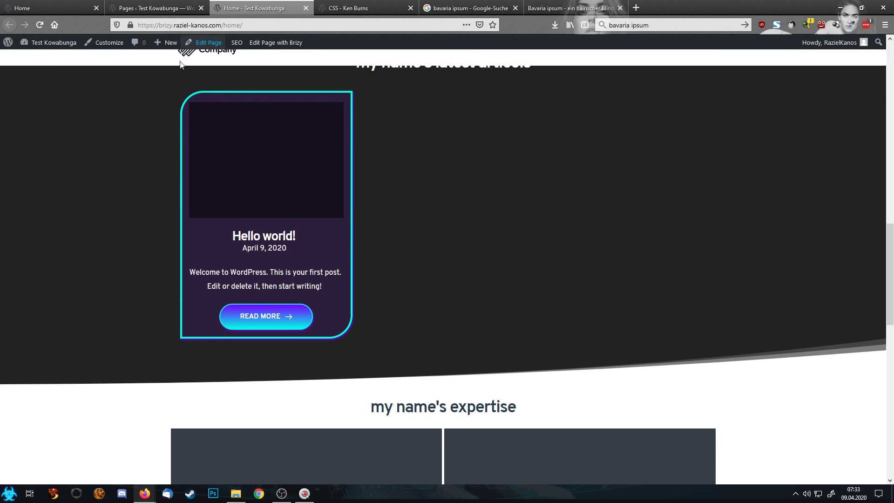
scroll(414, 258, "up", 2)
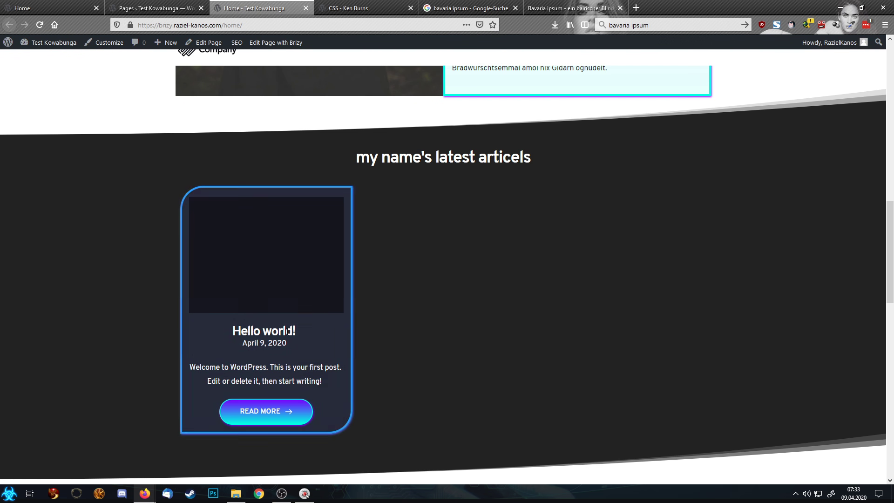
scroll(390, 353, "down", 3)
scroll(390, 352, "down", 8)
scroll(437, 126, "up", 3)
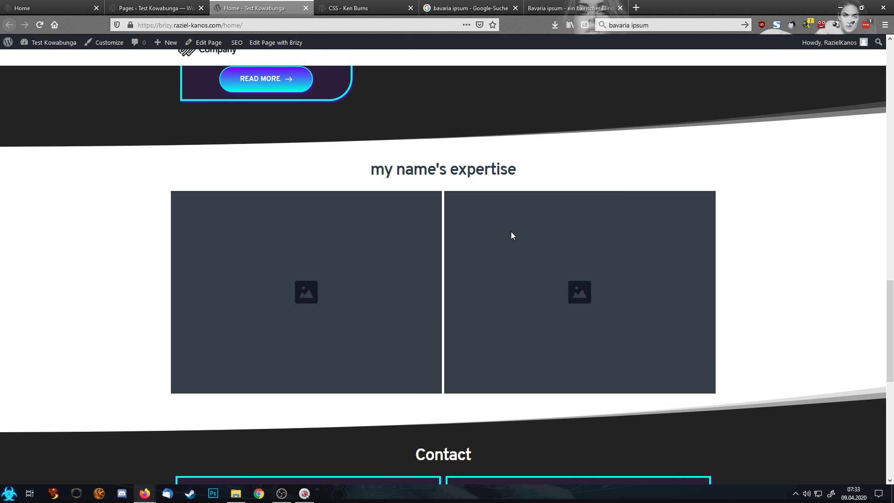
scroll(490, 247, "down", 6)
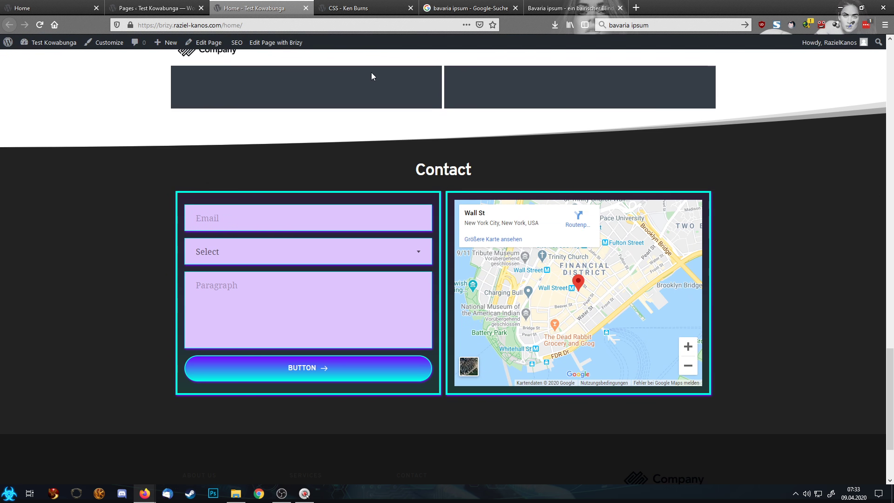
Examine the Contact section, image columns and footer of the live Home page, and return to its hero section.
scroll(475, 136, "down", 2)
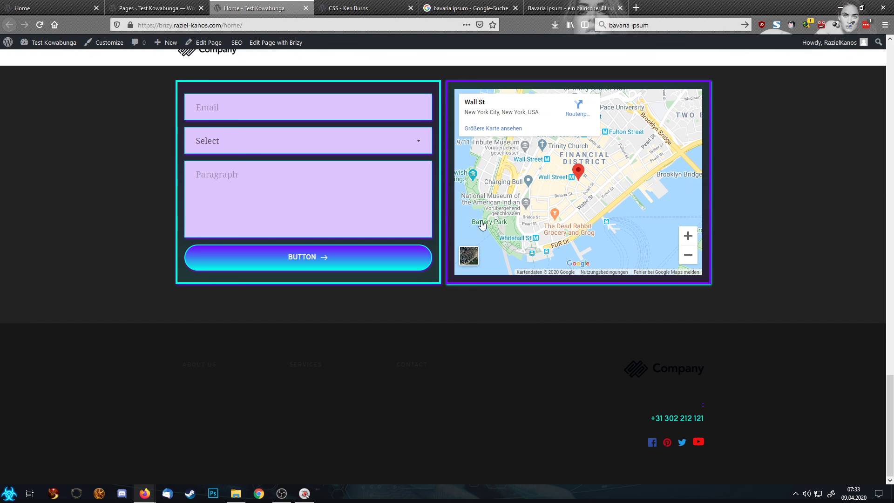
scroll(515, 255, "up", 1)
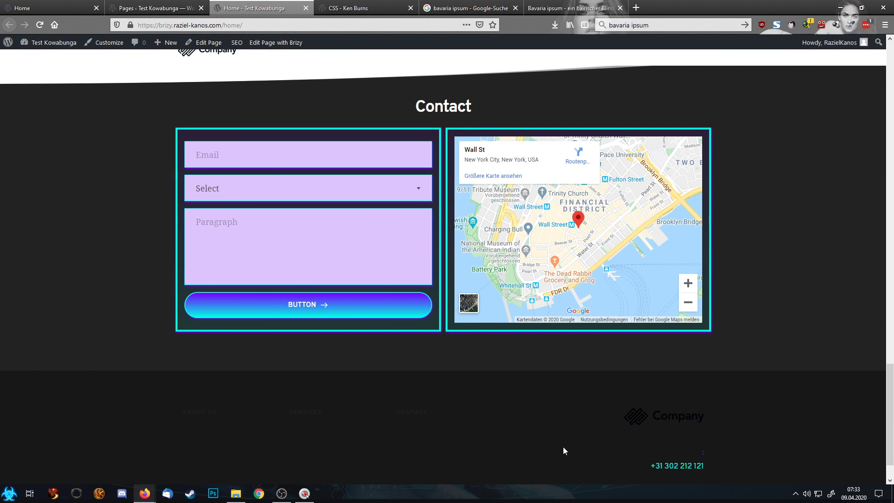
scroll(715, 309, "up", 5)
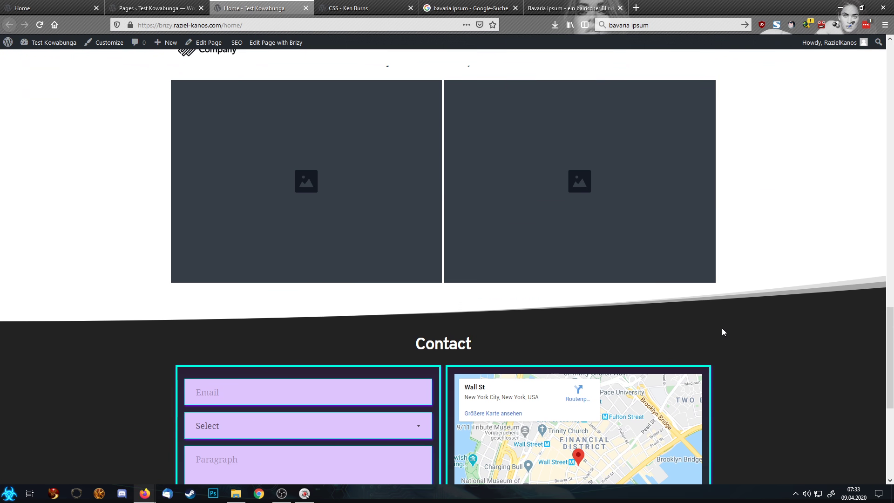
scroll(716, 324, "down", 6)
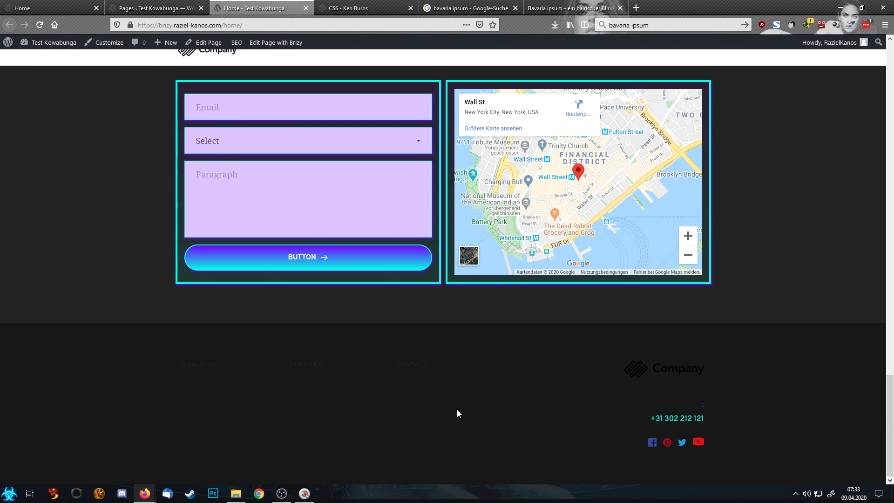
scroll(458, 410, "up", 20)
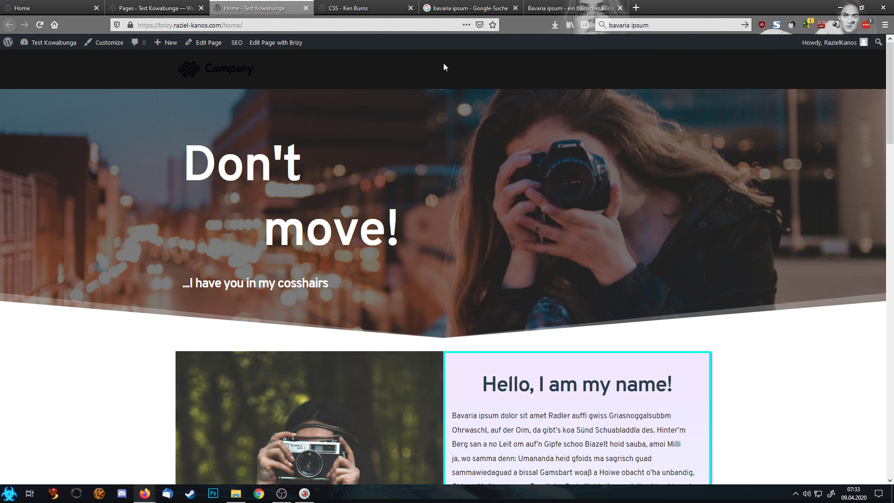
Return to the Home page in the Brizy editor and look over its sections from the header down.
left_click(179, 5)
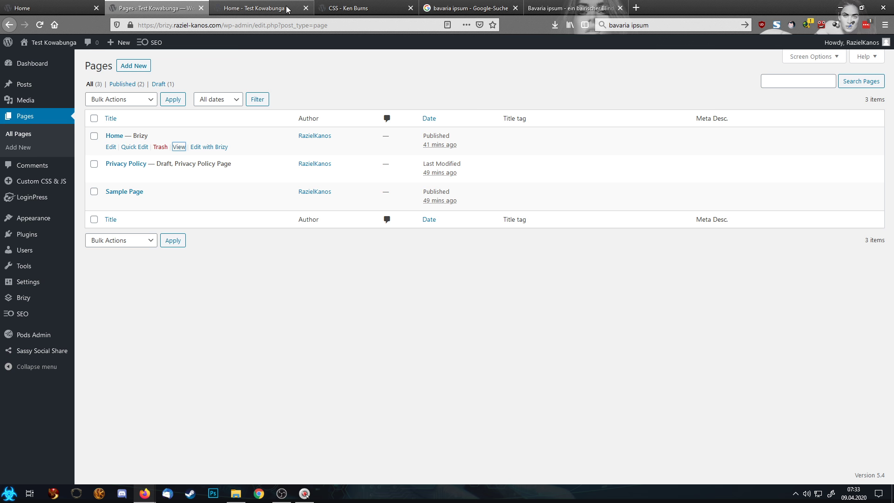
left_click(47, 5)
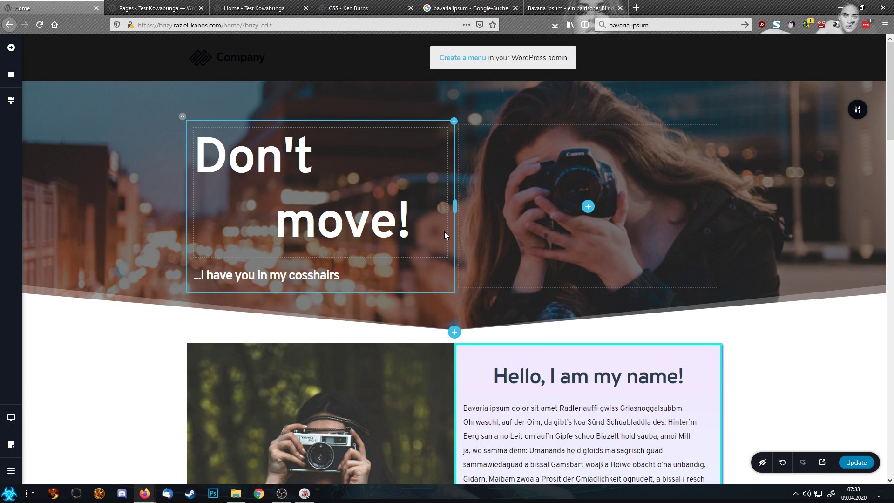
scroll(444, 232, "down", 10)
scroll(442, 232, "up", 9)
scroll(440, 229, "up", 1)
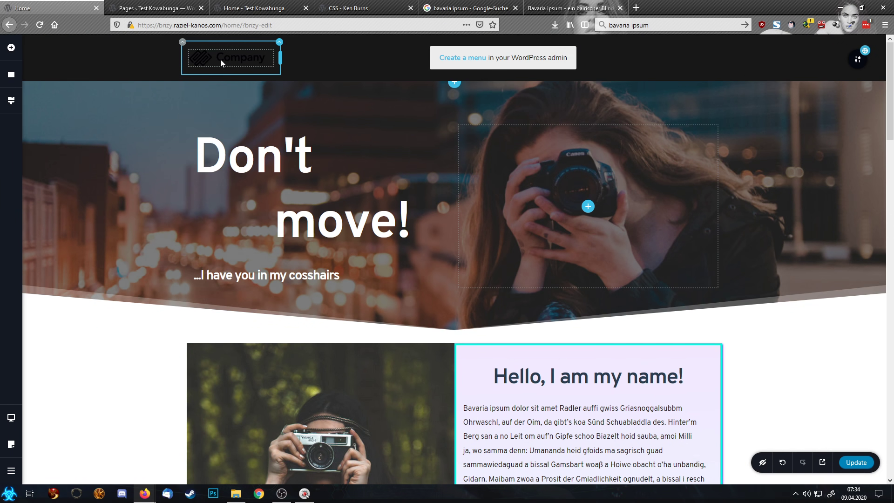
Leave the Brizy editor for the WordPress dashboard, open the Media Library and close all browser tabs after it.
left_click(13, 477)
left_click(69, 467)
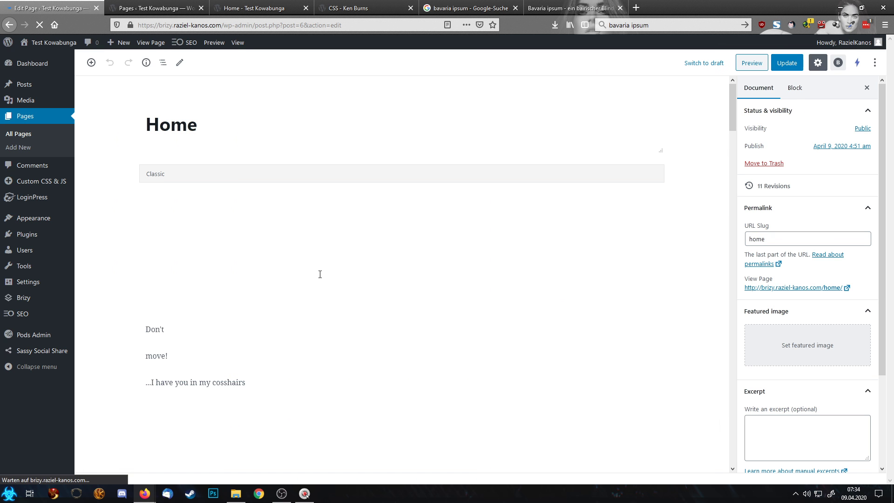
left_click(28, 100)
right_click(68, 4)
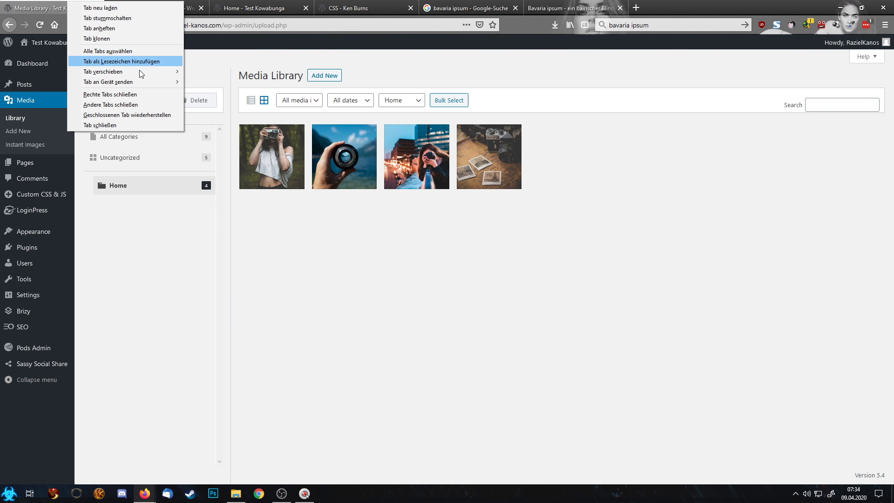
left_click(119, 94)
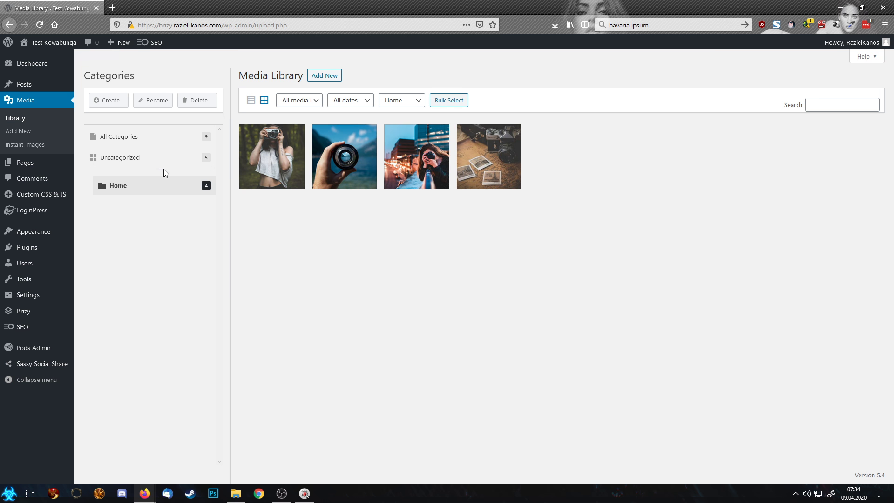
Search Instant Images for "portrait" and import the photos of the woman in black, the blue-lit woman and the woman in stripes.
left_click(27, 150)
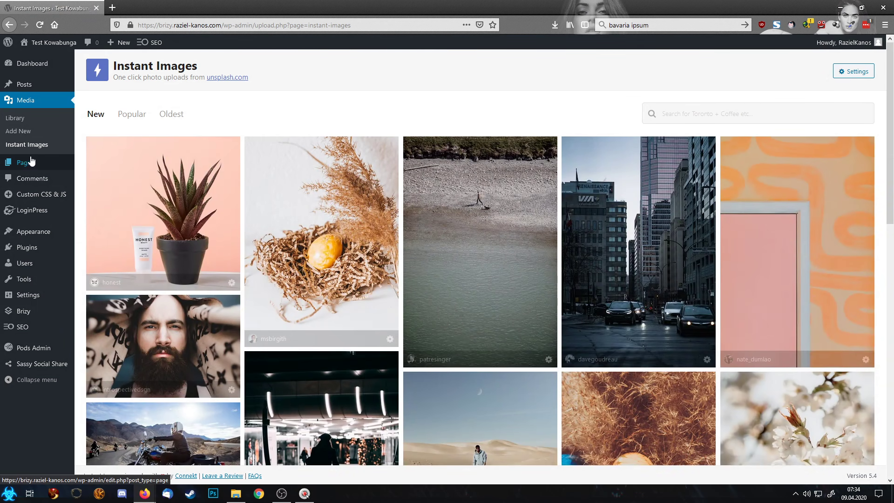
left_click(726, 115)
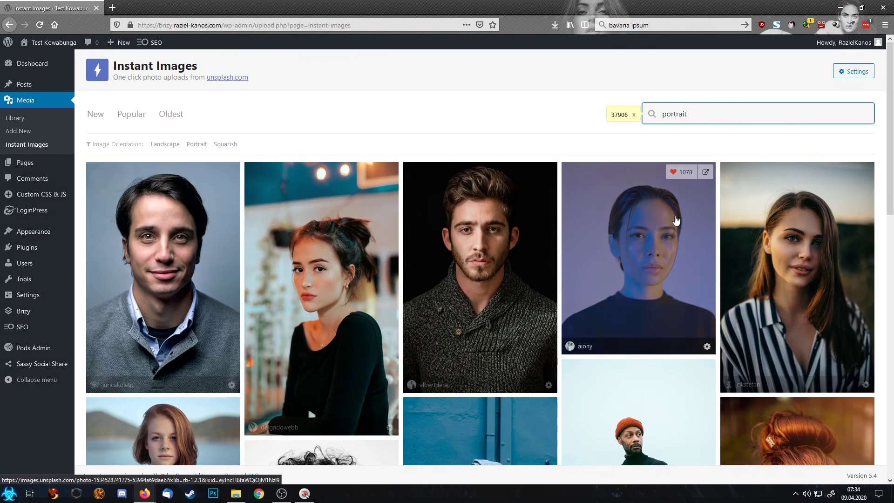
scroll(368, 117, "down", 2)
left_click(307, 199)
left_click(675, 200)
scroll(675, 201, "down", 3)
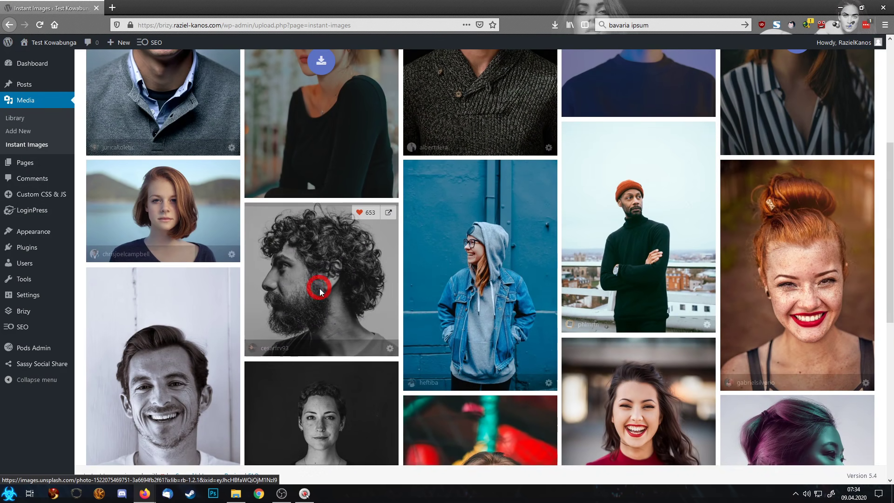
Import the portraits of the curly-haired bearded man, the smiling man in white and the laughing woman in red.
left_click(319, 289)
scroll(319, 289, "down", 3)
left_click(187, 284)
scroll(184, 282, "down", 3)
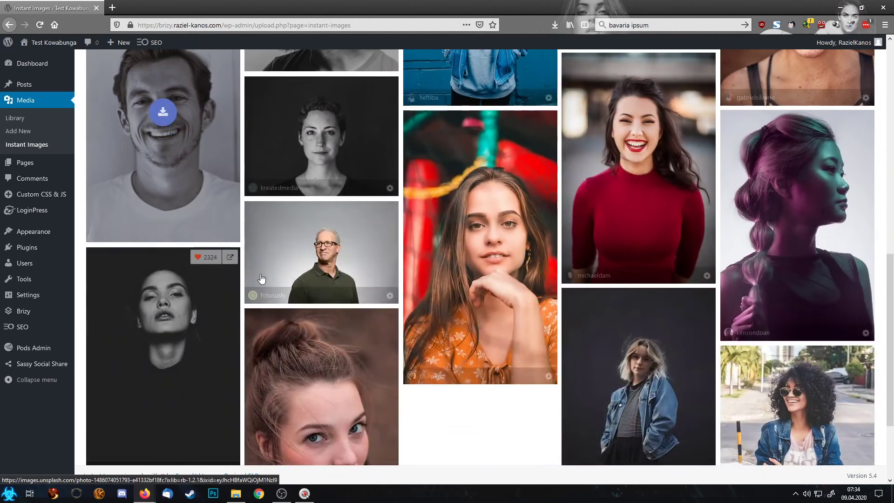
left_click(668, 212)
scroll(667, 219, "down", 3)
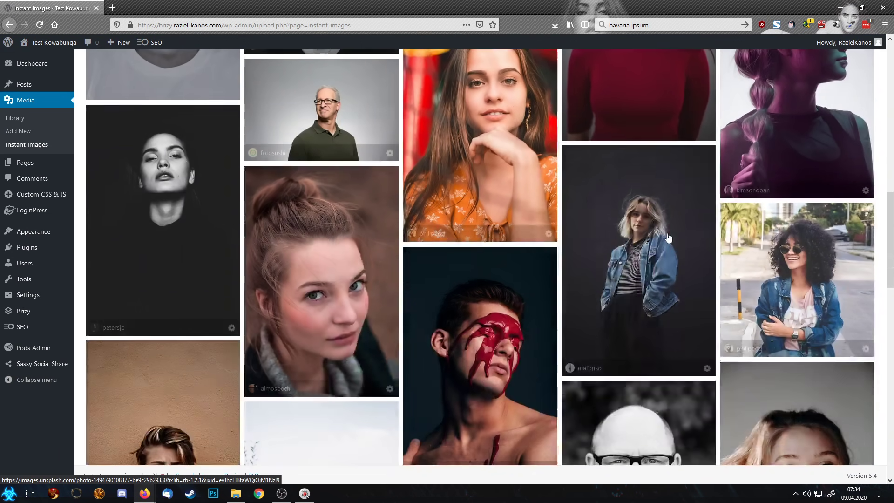
scroll(638, 252, "up", 5)
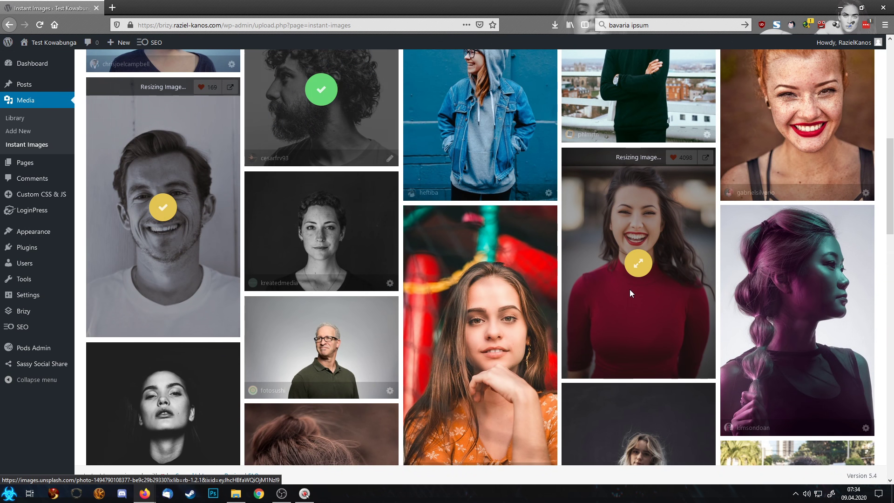
scroll(630, 289, "up", 15)
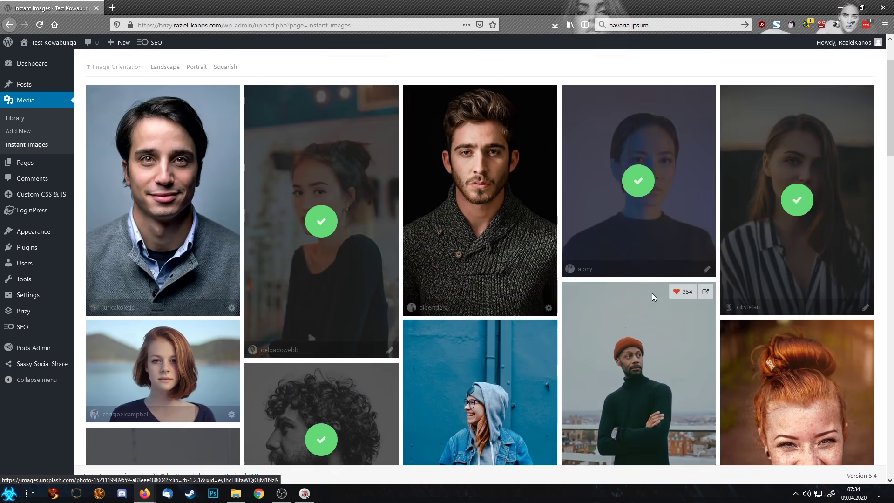
Search Instant Images for "nature" and import the forest path, ocean waves, green fern, beach sunset and autumn lake photos.
double_click(680, 117)
type("nature")
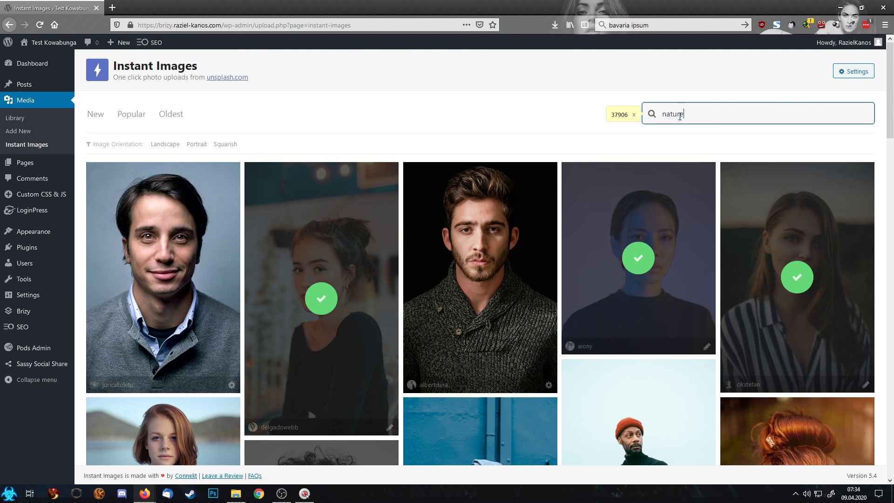
key("Return")
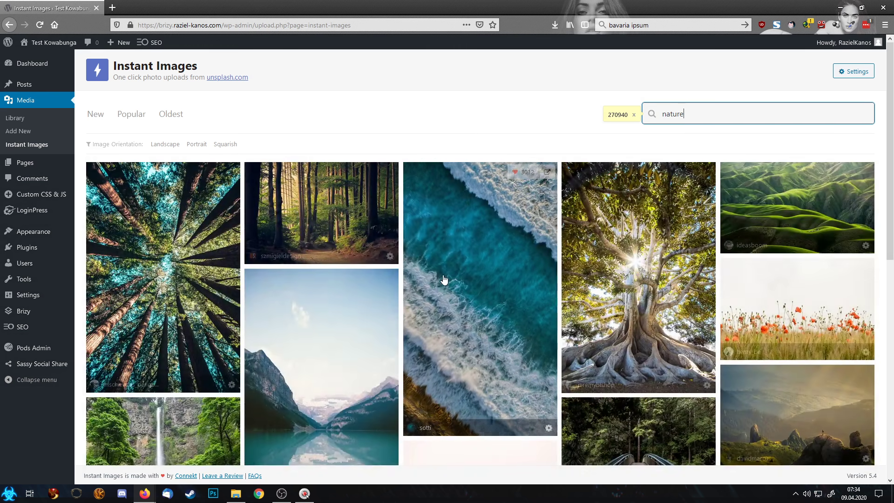
scroll(338, 223, "down", 3)
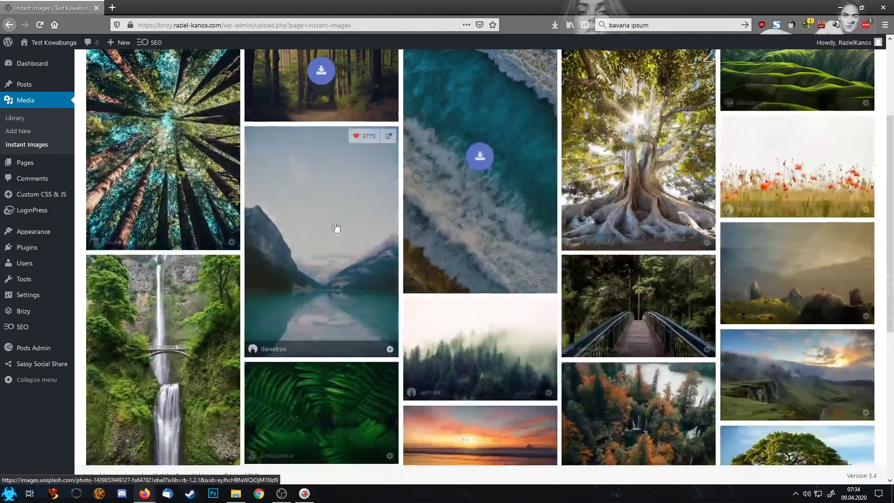
scroll(347, 288, "down", 3)
left_click(349, 275)
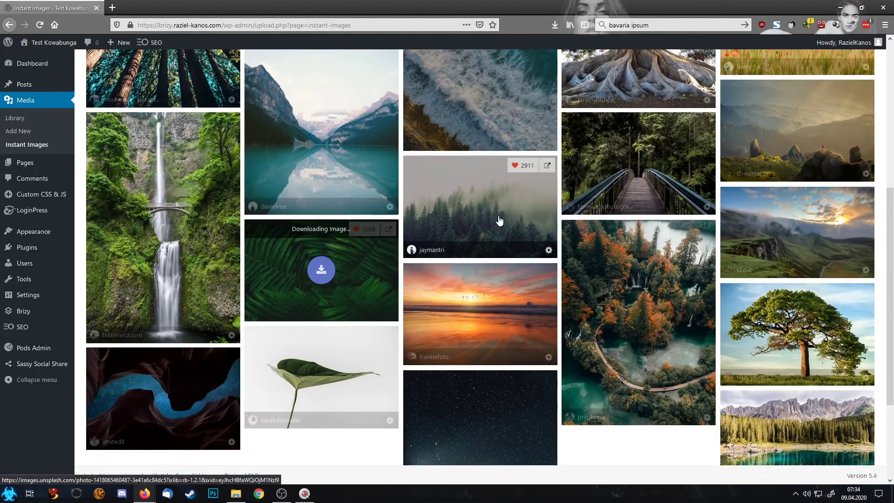
left_click(495, 307)
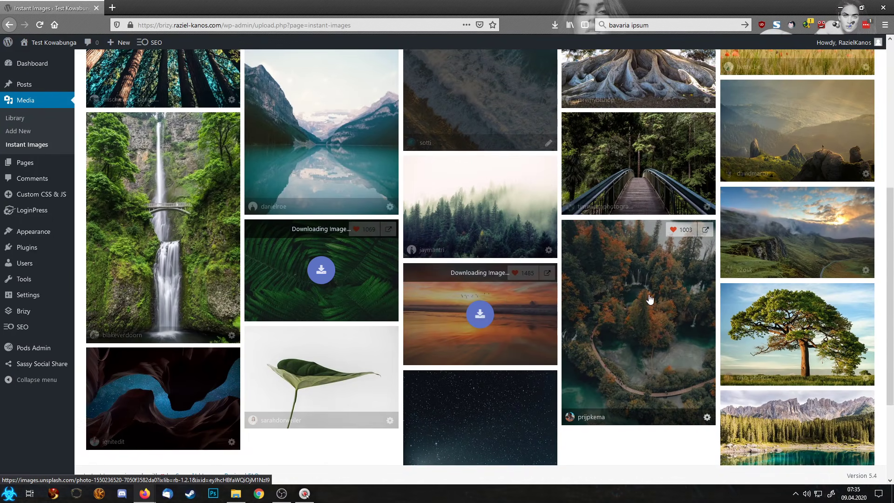
left_click(643, 293)
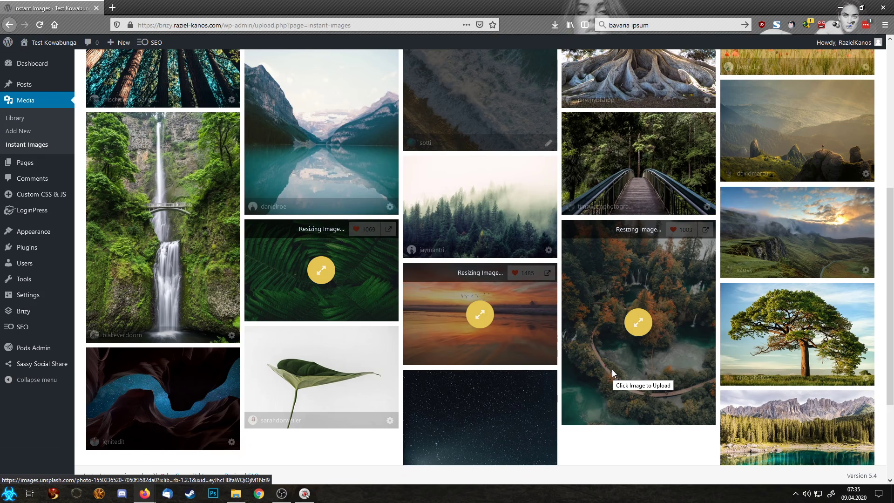
Search for "fashion" and import the photos of the woman in the yellow sweater, the shopper with bags and the woman before the green wall.
scroll(613, 368, "up", 1)
scroll(612, 368, "up", 5)
double_click(671, 114)
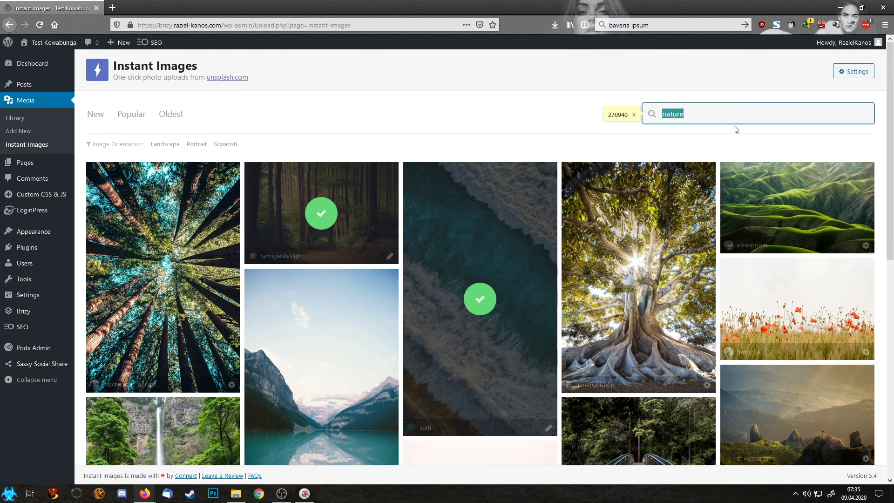
type("fashion")
key("Return")
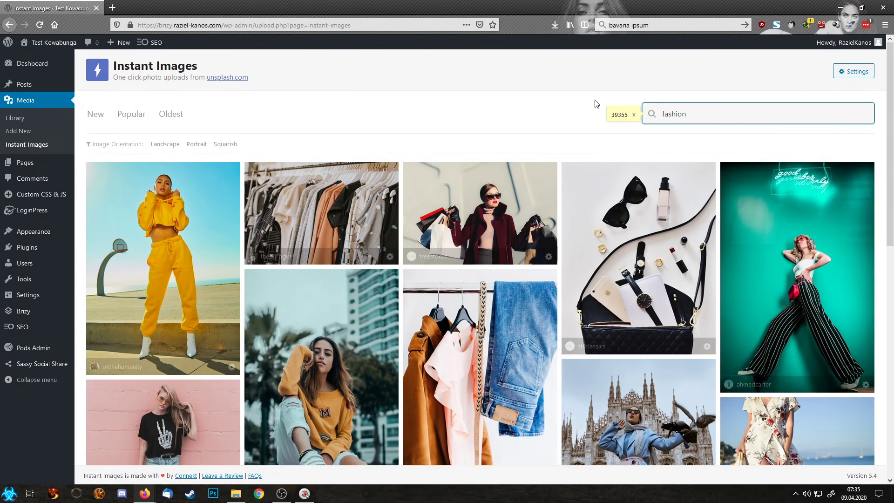
left_click(321, 326)
left_click(487, 219)
scroll(676, 200, "down", 2)
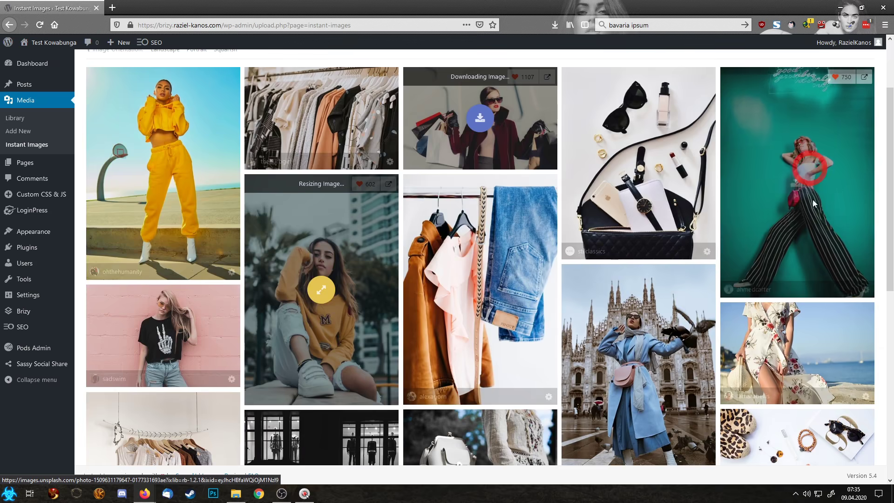
Import the fashion photos of the two women in dark lace gowns in the desert and the two women by the car.
scroll(811, 195, "down", 9)
scroll(813, 243, "down", 13)
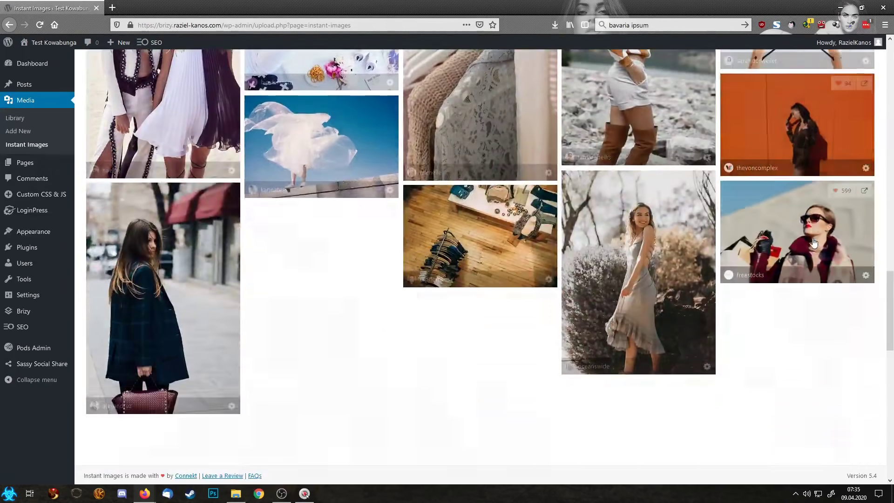
scroll(813, 242, "down", 6)
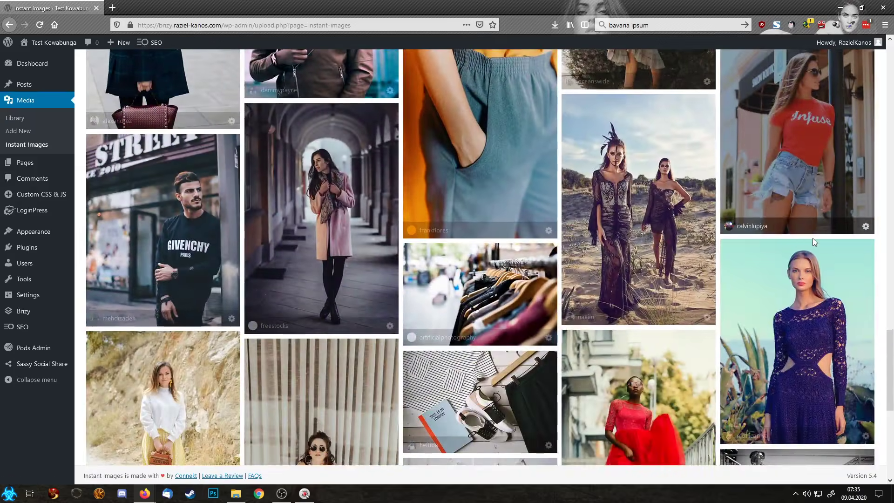
scroll(654, 196, "down", 4)
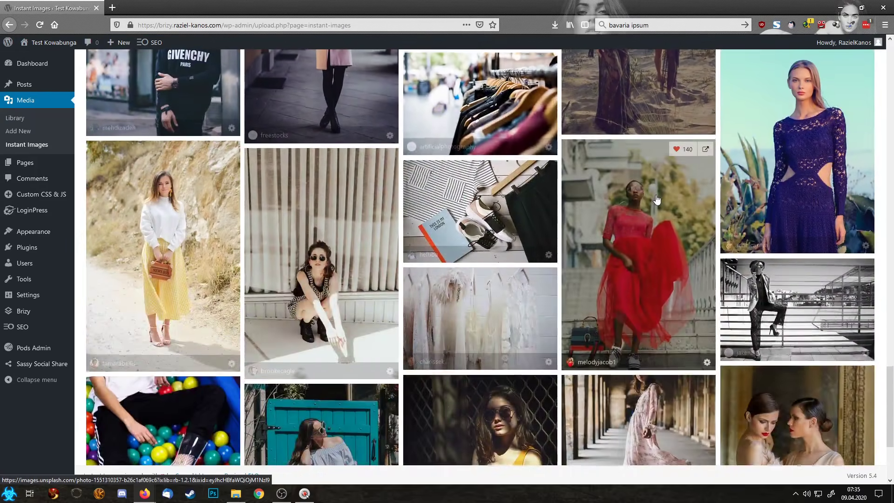
scroll(656, 199, "down", 10)
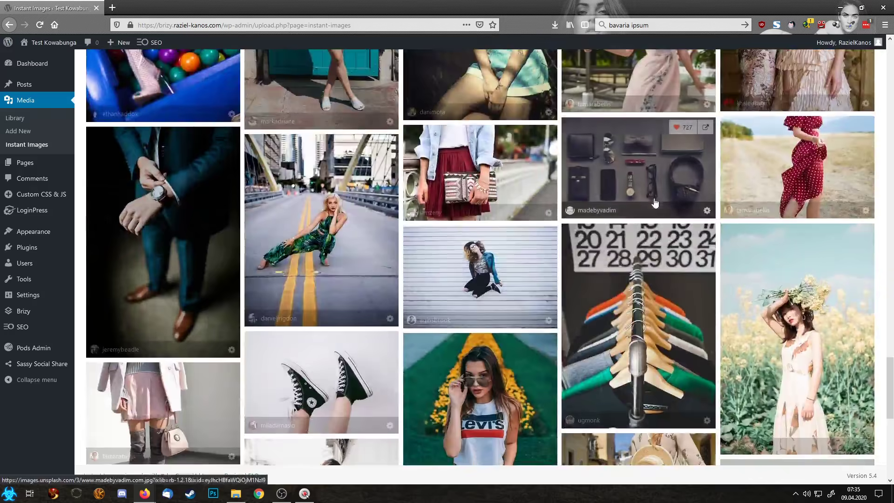
scroll(654, 202, "down", 10)
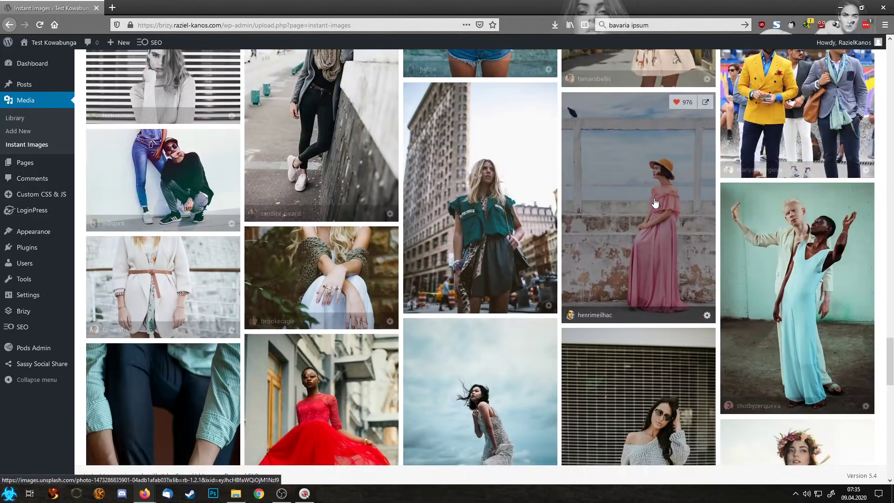
scroll(654, 202, "down", 12)
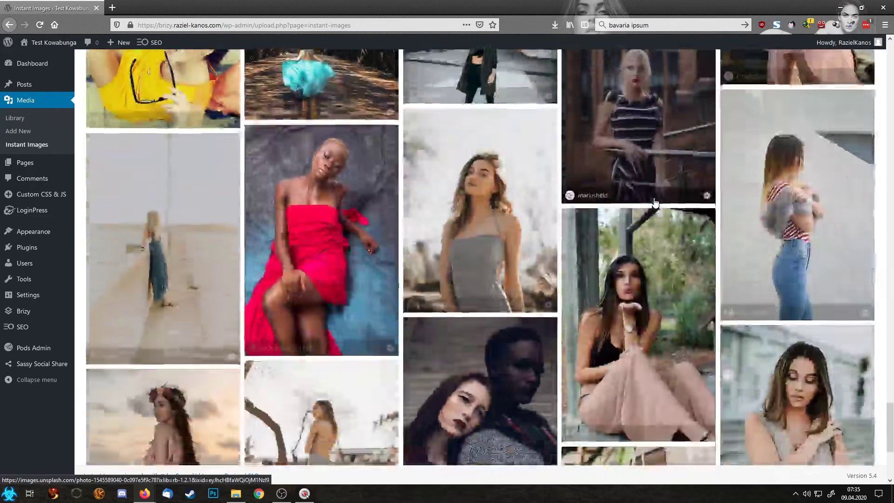
scroll(654, 202, "down", 4)
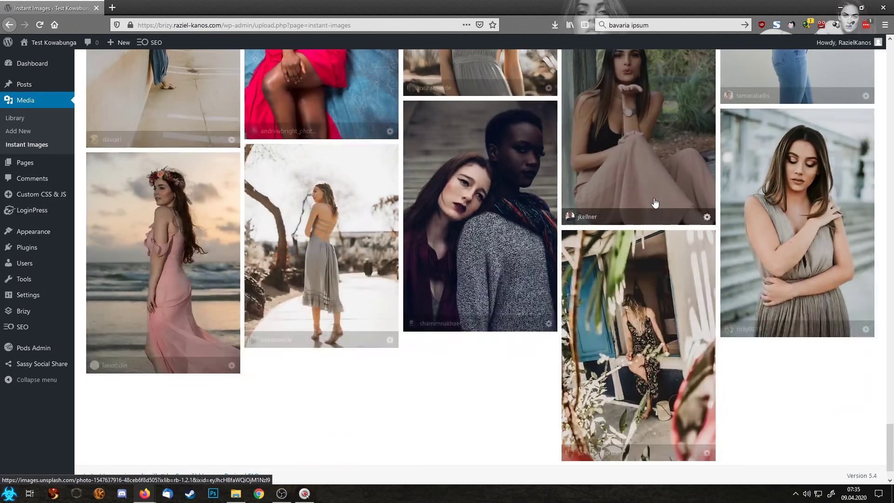
scroll(655, 202, "down", 10)
scroll(654, 202, "down", 3)
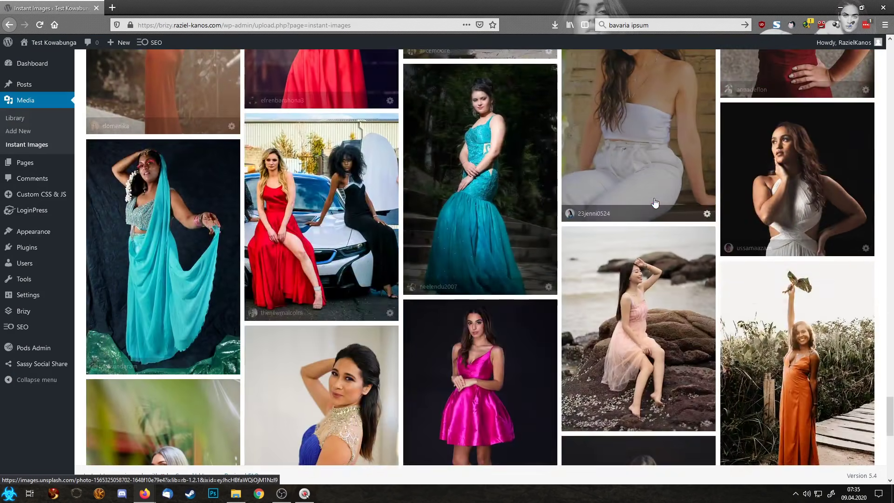
left_click(362, 214)
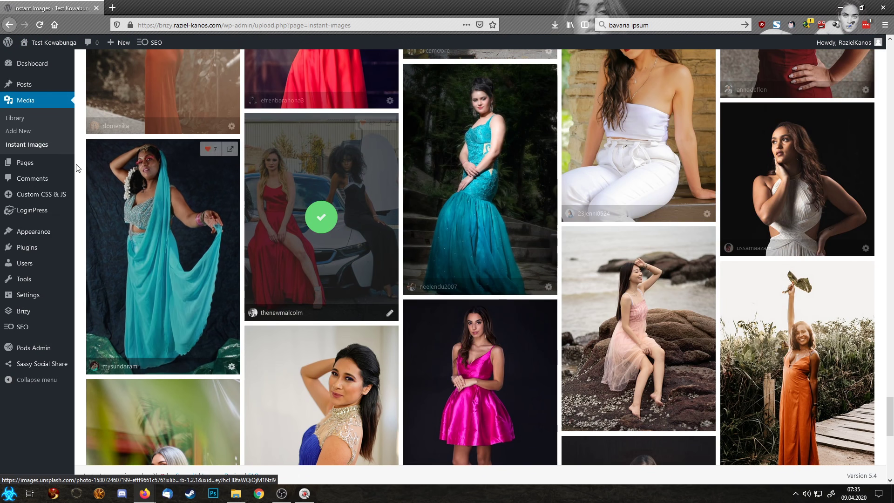
Permanently delete the uncategorized portrait of the woman in the black top from the Media Library.
left_click(23, 120)
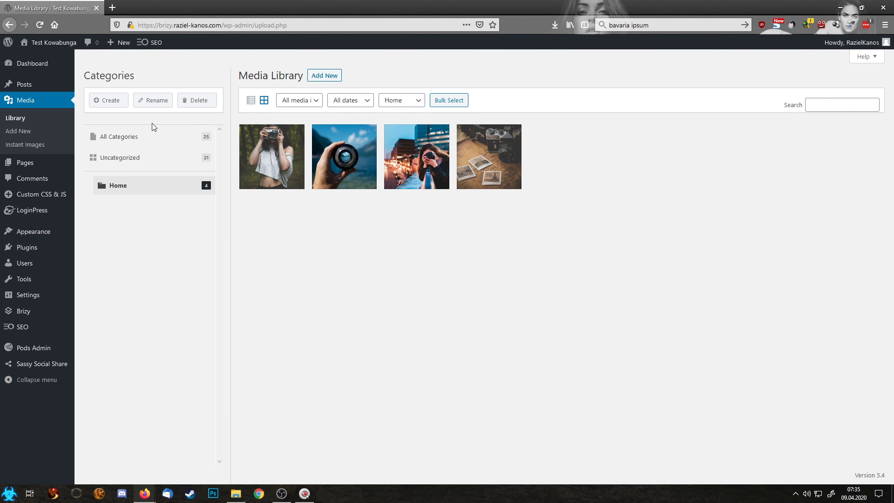
left_click(119, 160)
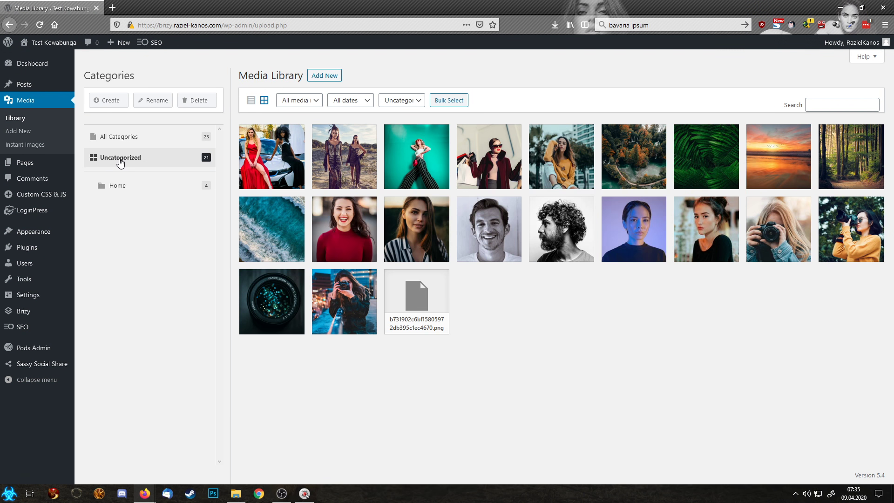
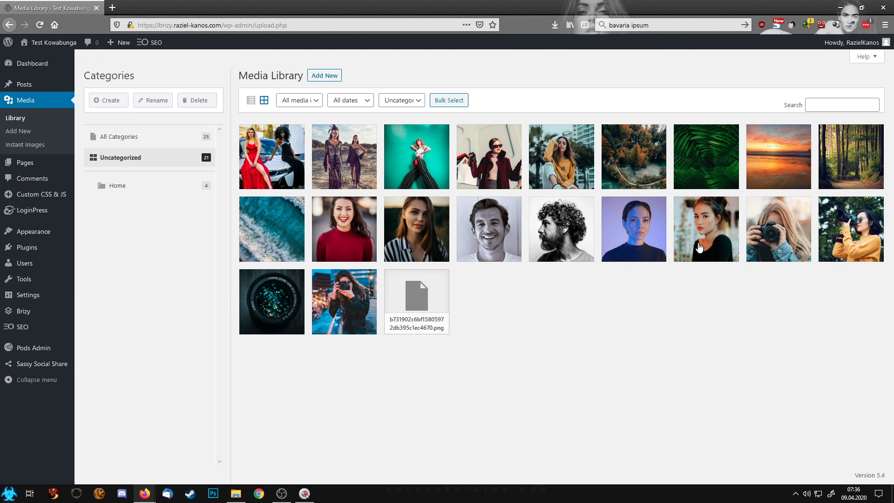
left_click(705, 242)
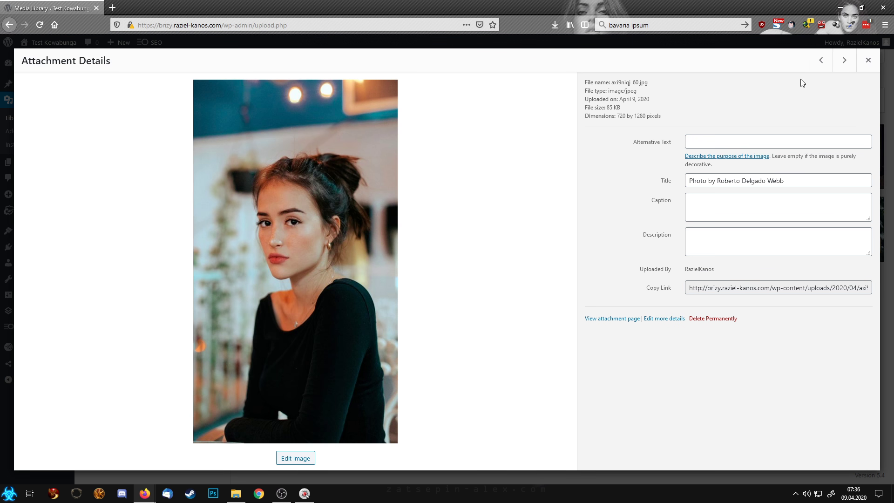
left_click(712, 319)
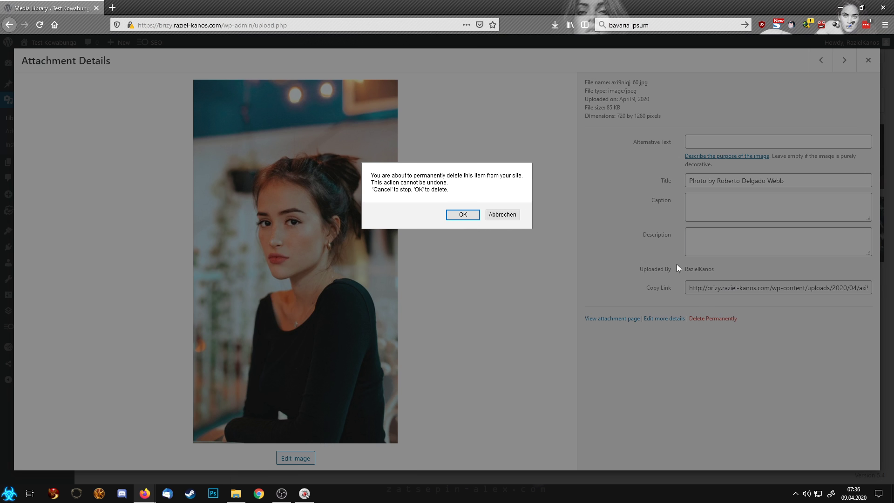
left_click(462, 215)
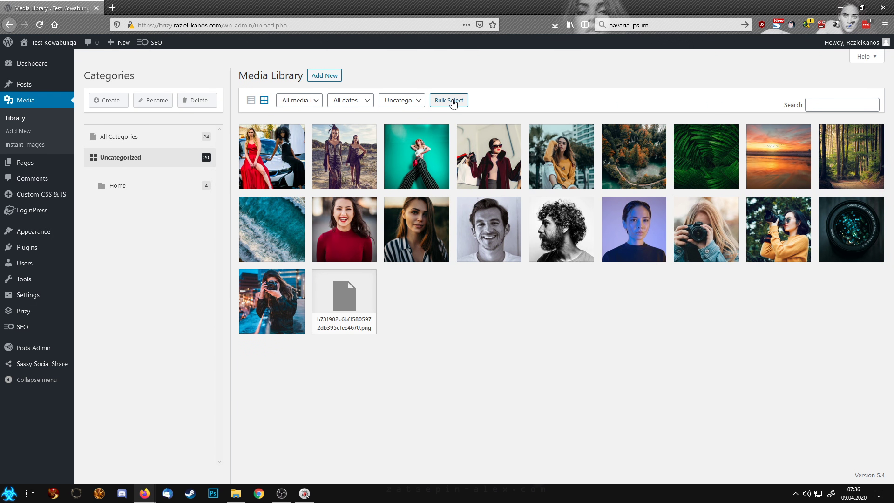
Move the 15 photos from the blue-lit woman through the two women by the car into the Home category and open it.
left_click(453, 102)
left_click(632, 251)
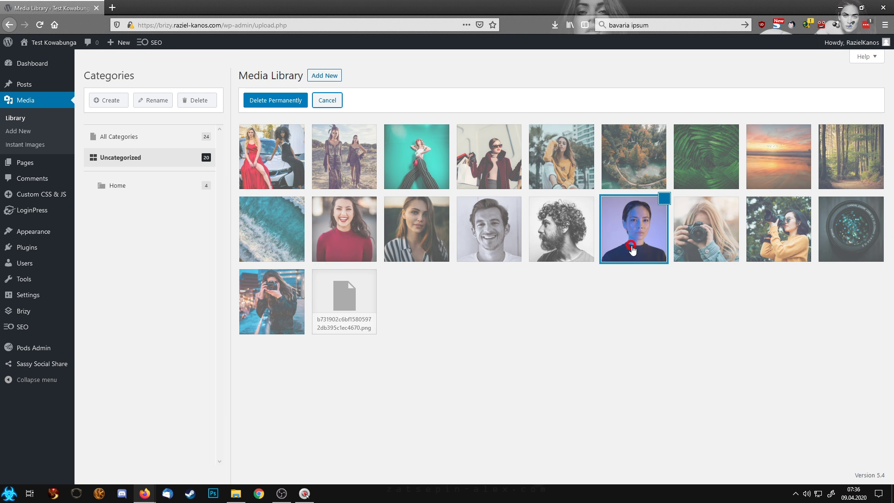
left_click(296, 159, "shift")
left_click_drag(267, 163, 112, 189)
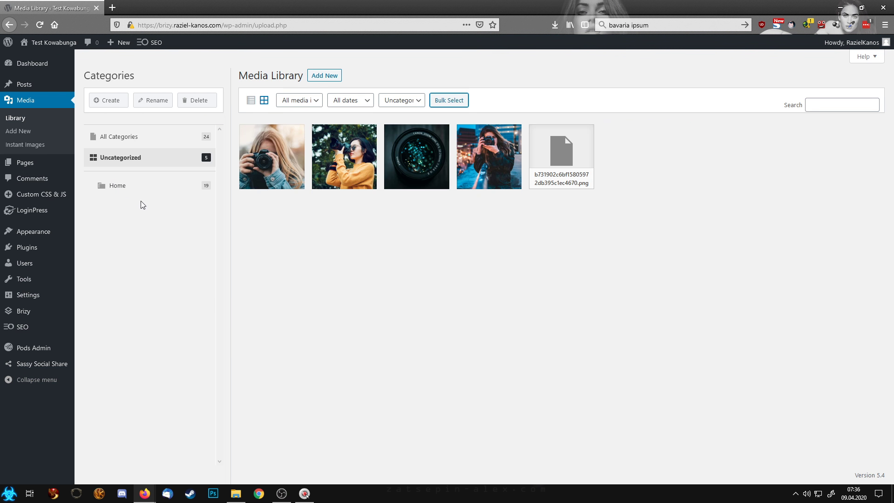
left_click(119, 184)
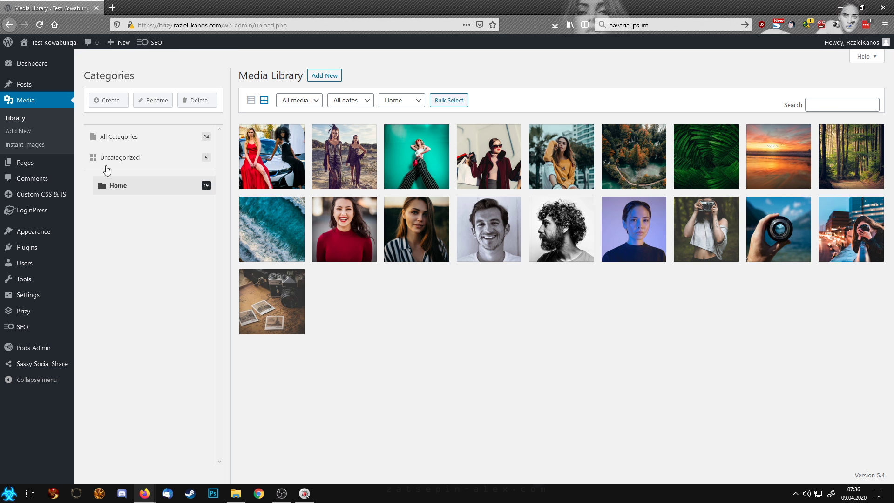
Open the Home page for editing with Brizy.
mouse_move(61, 161)
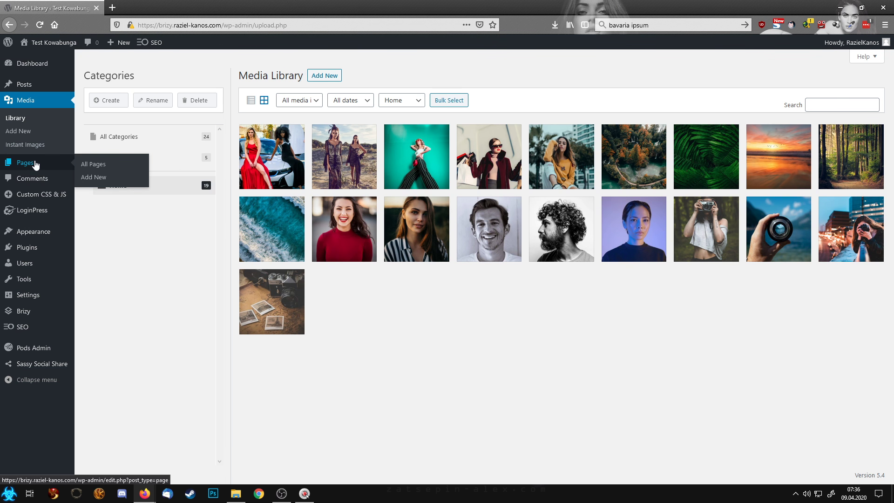
left_click(88, 168)
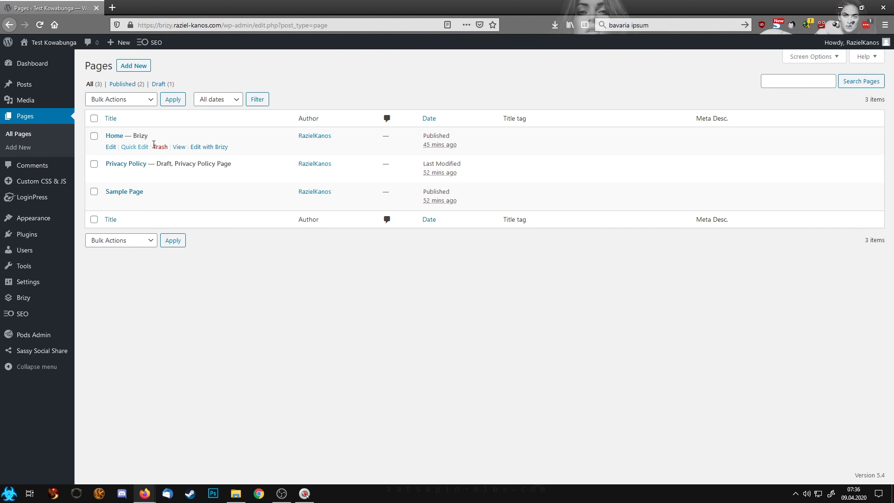
left_click(208, 146)
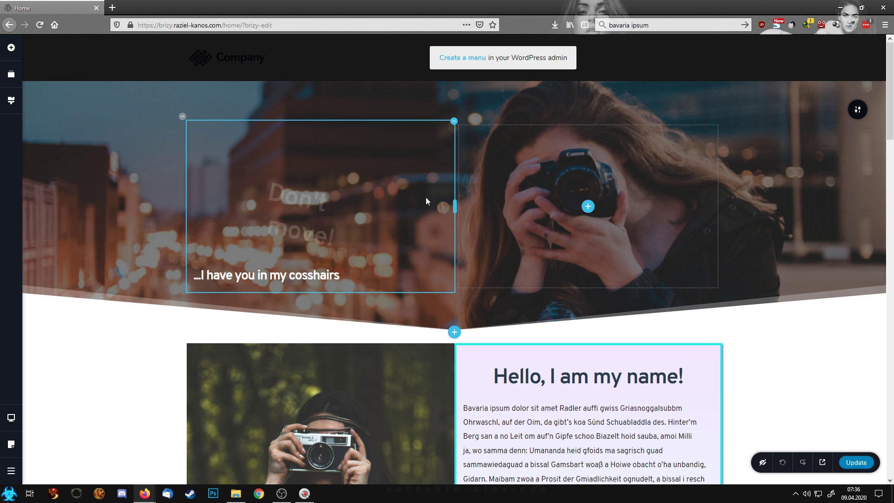
Set the image gallery under "my name's expertise" to 5 columns.
scroll(420, 191, "down", 10)
scroll(465, 226, "down", 8)
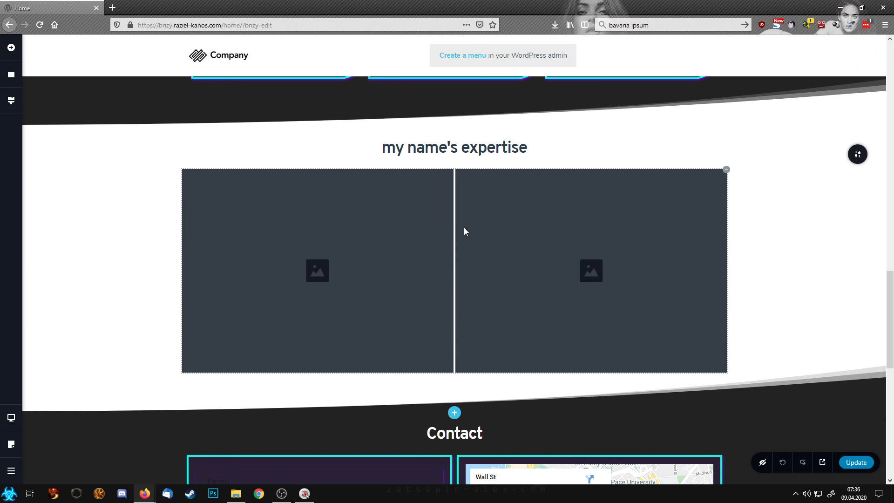
left_click(726, 172)
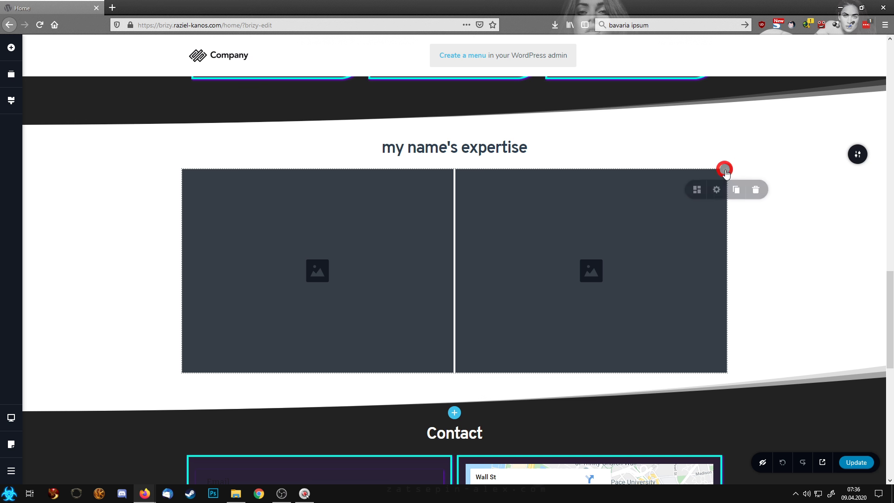
left_click(701, 195)
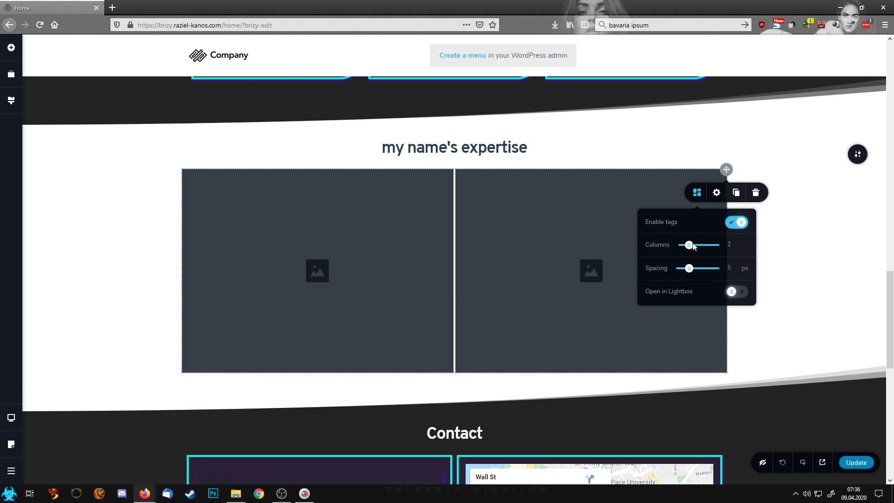
left_click_drag(691, 246, 708, 248)
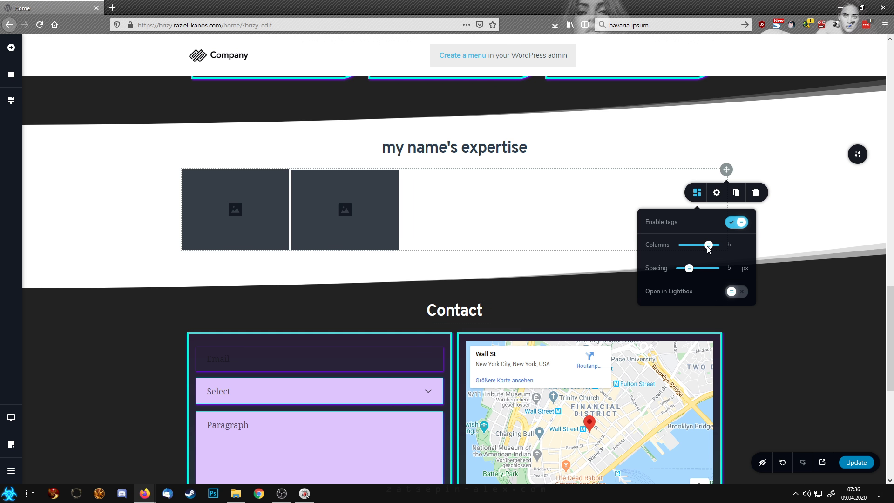
left_click_drag(708, 246, 696, 248)
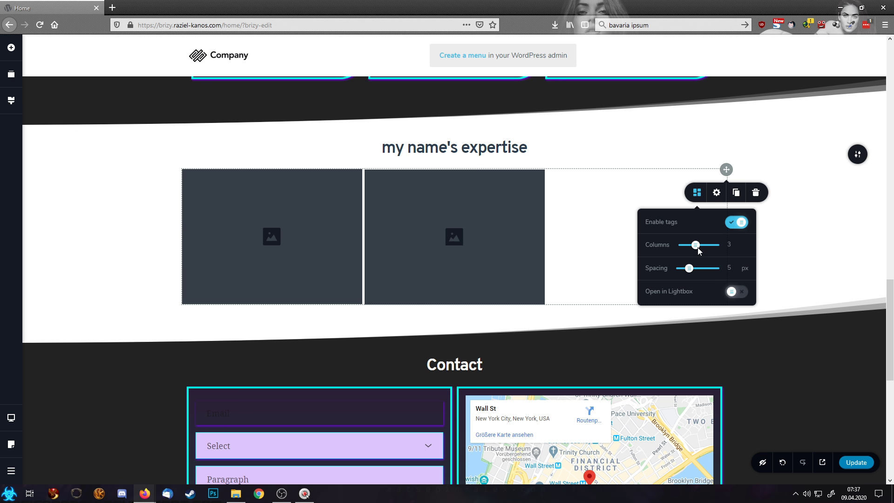
left_click_drag(698, 249, 708, 247)
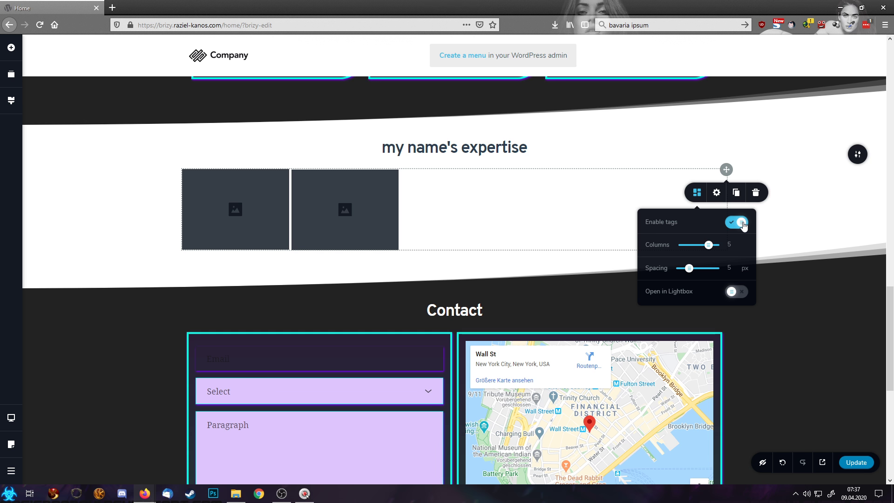
Duplicate the second gallery placeholder until the gallery holds three full rows of five images.
left_click(341, 212)
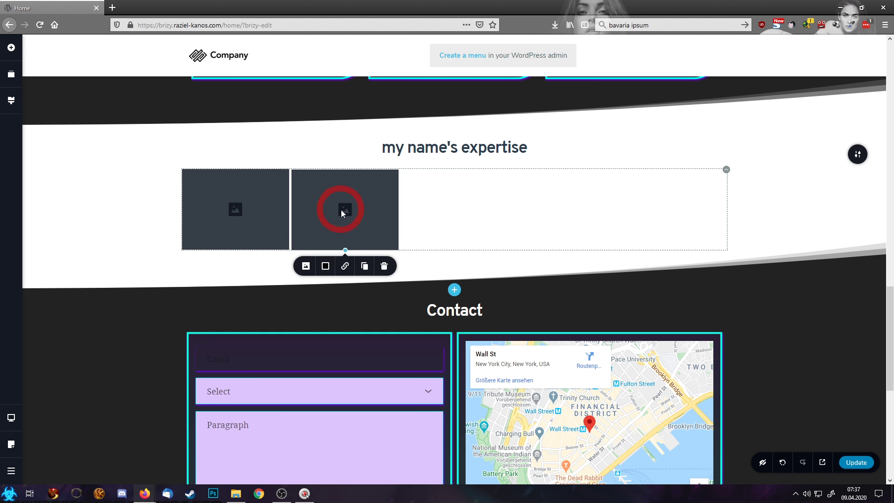
left_click(306, 267)
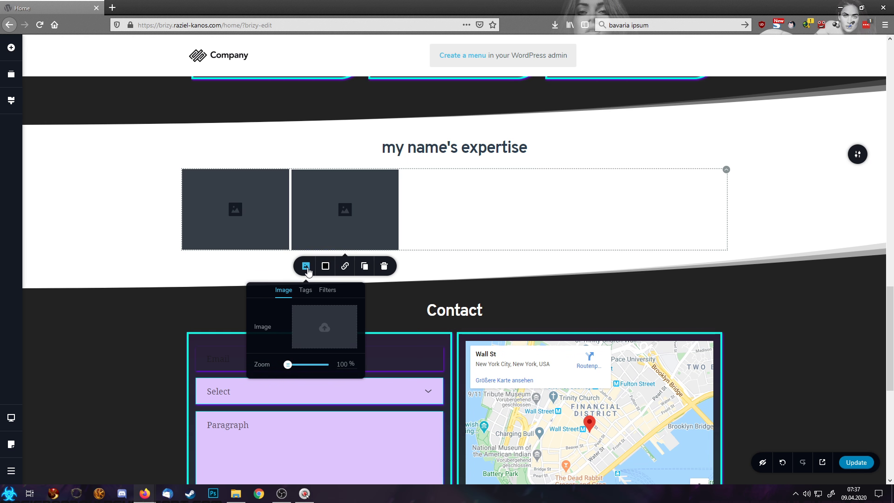
left_click(363, 269)
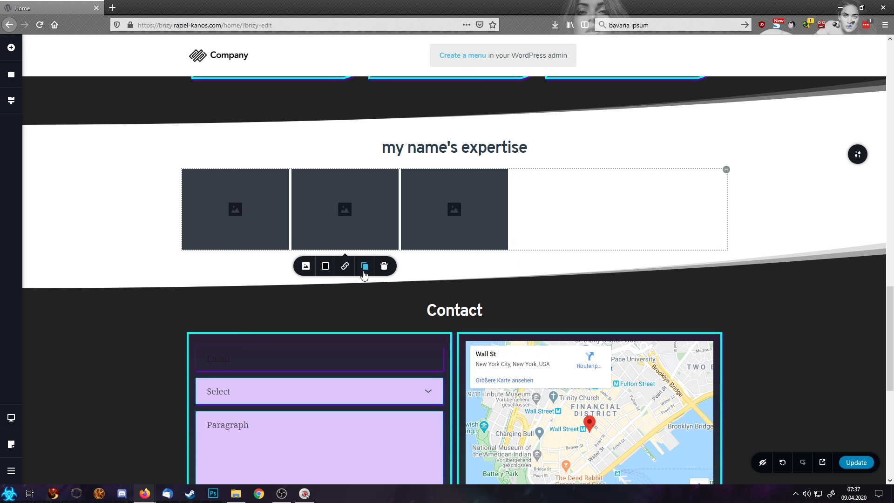
left_click(363, 269)
left_click(364, 268)
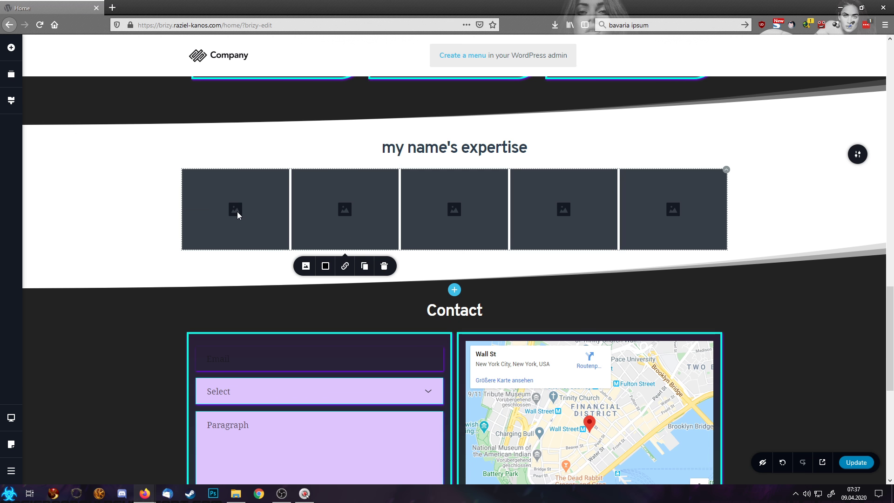
left_click(367, 269)
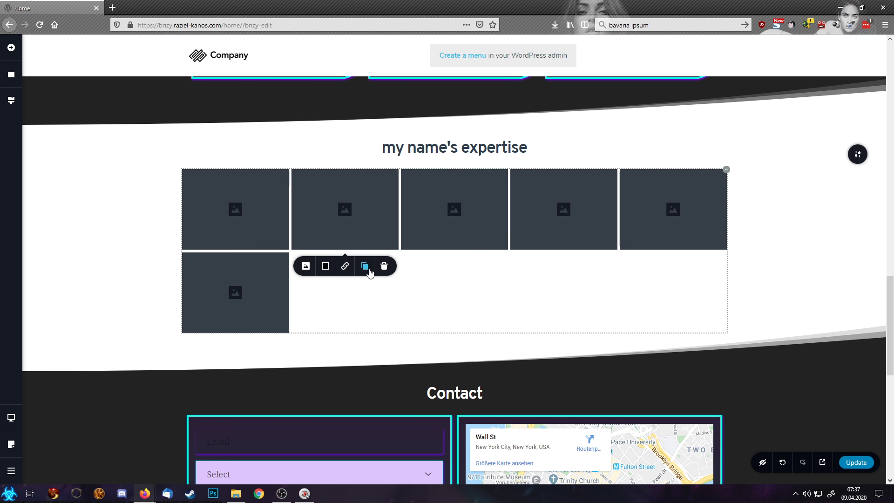
left_click(367, 268)
left_click(367, 268)
left_click(367, 268)
left_click(367, 268)
left_click(367, 269)
left_click(368, 269)
left_click(367, 269)
left_click(368, 269)
left_click(368, 269)
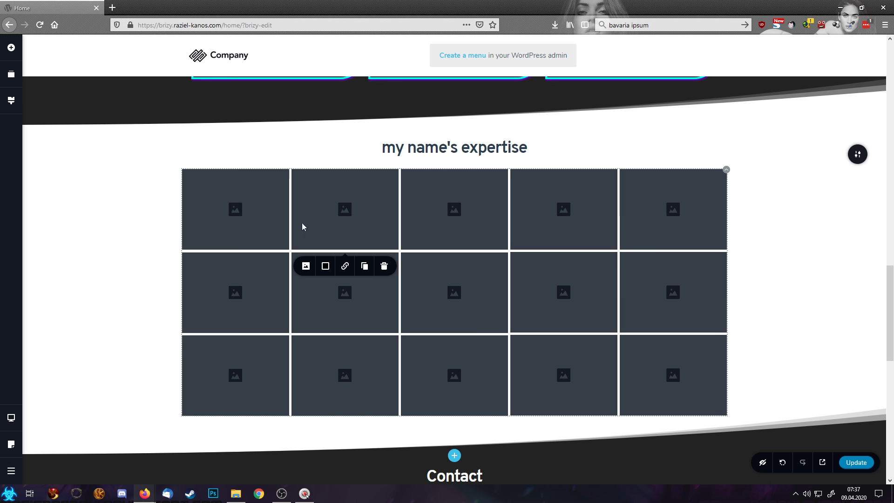
Fill the first tile of the expertise gallery with the Home category photo of the two women by the car.
left_click(250, 218)
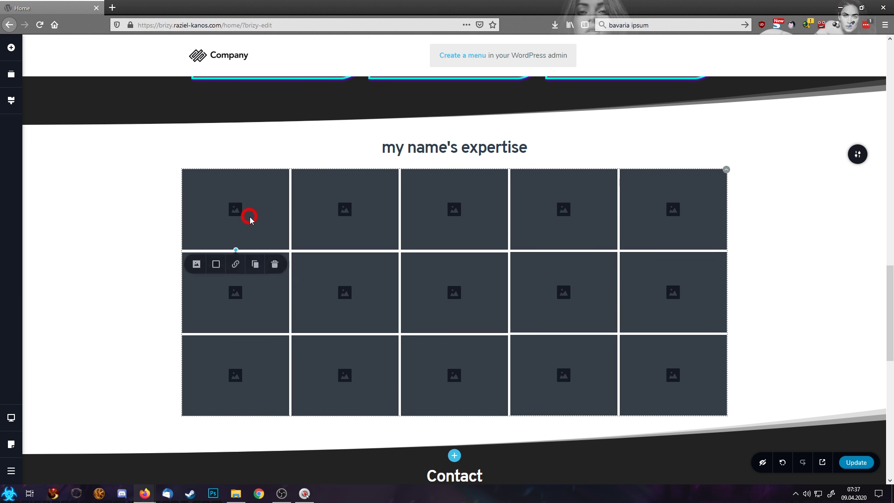
left_click(189, 271)
left_click(228, 325)
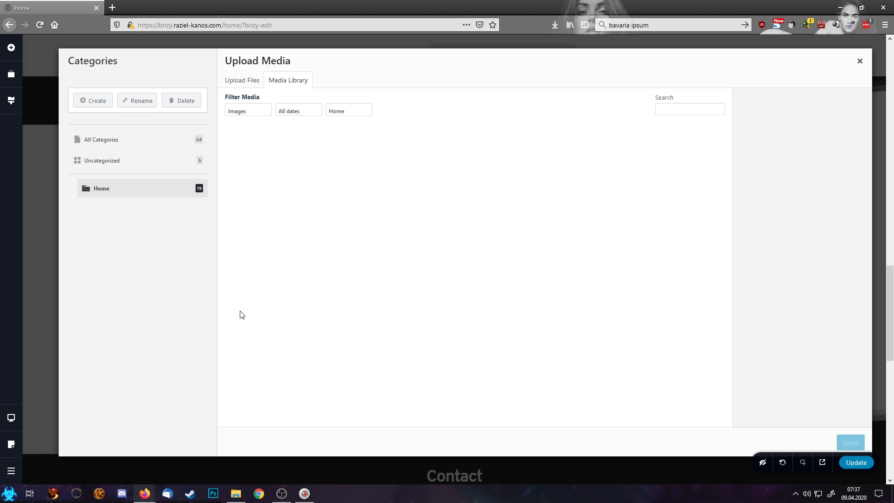
left_click(113, 186)
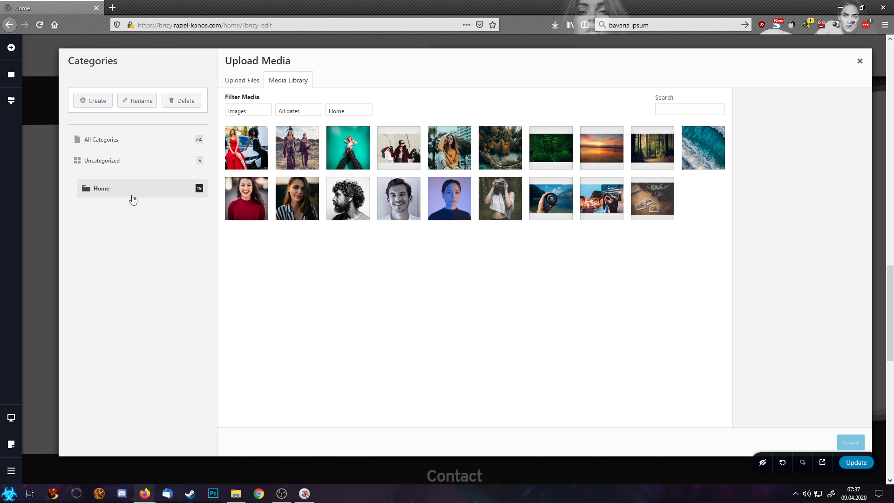
left_click(258, 144)
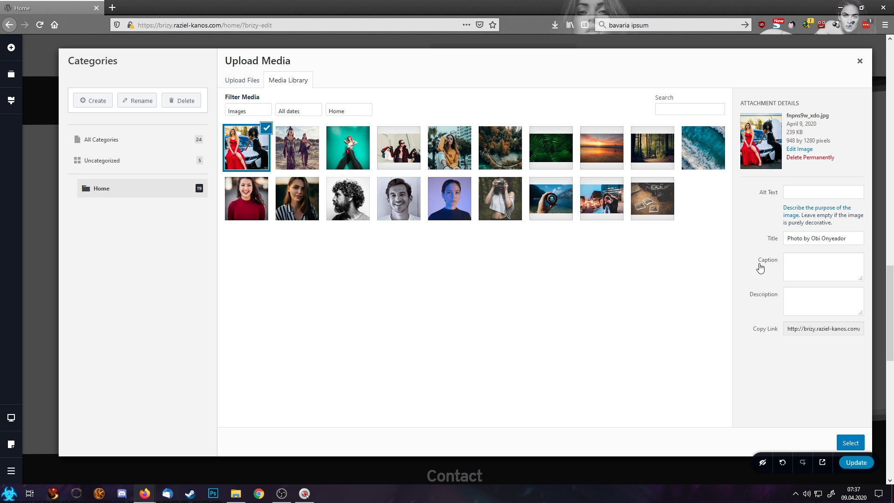
left_click(850, 443)
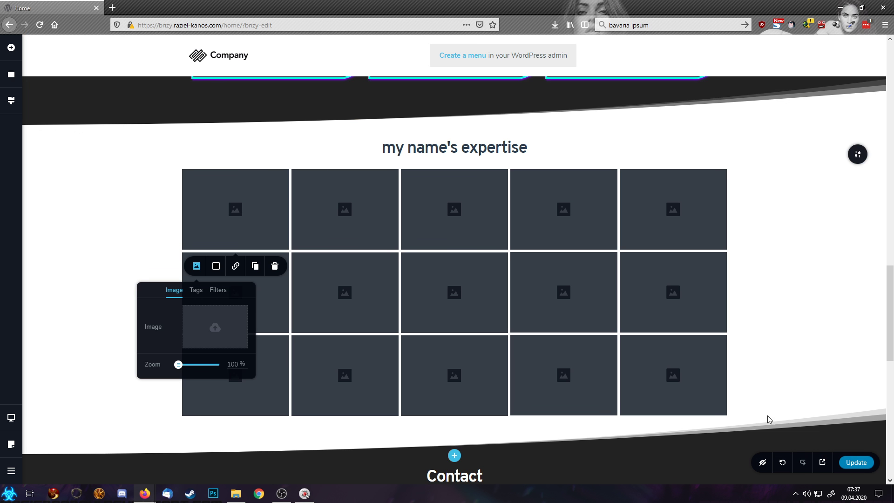
Tag the gallery photo of the two women by the car as Fashion.
left_click(197, 294)
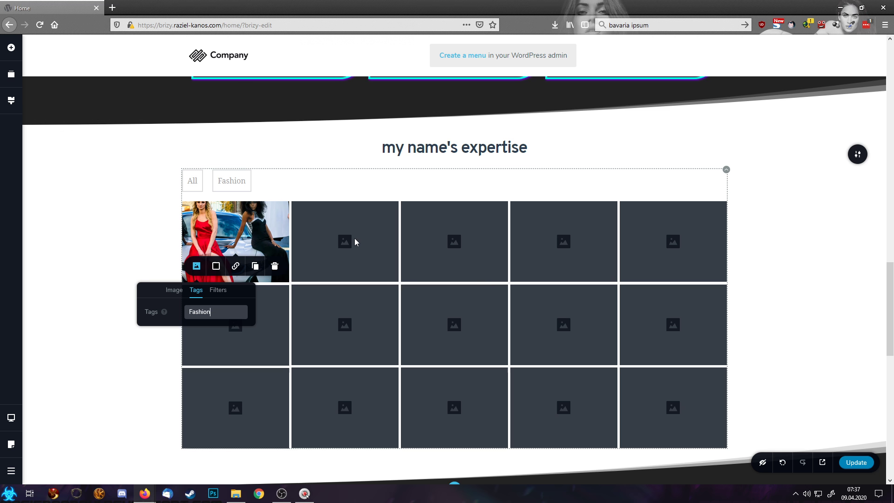
left_click(219, 291)
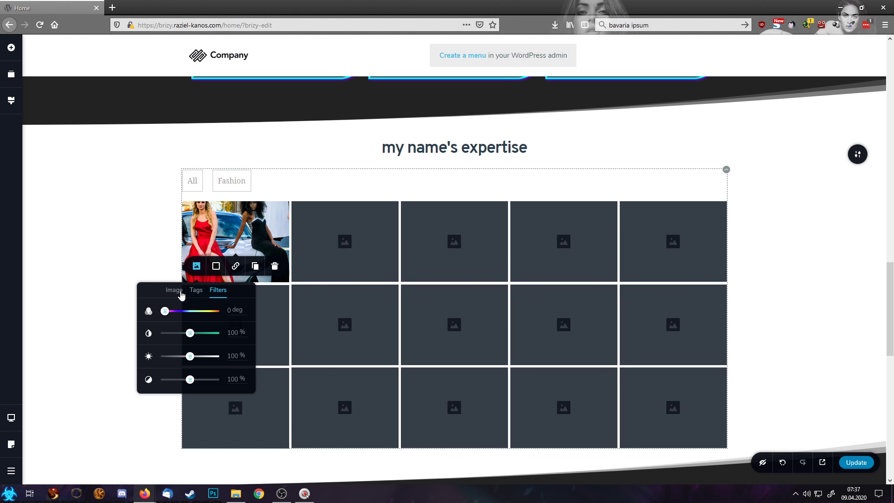
left_click(196, 290)
Fill the second tile in the gallery's first row with the dark green fern photo from the Home category.
left_click(355, 214)
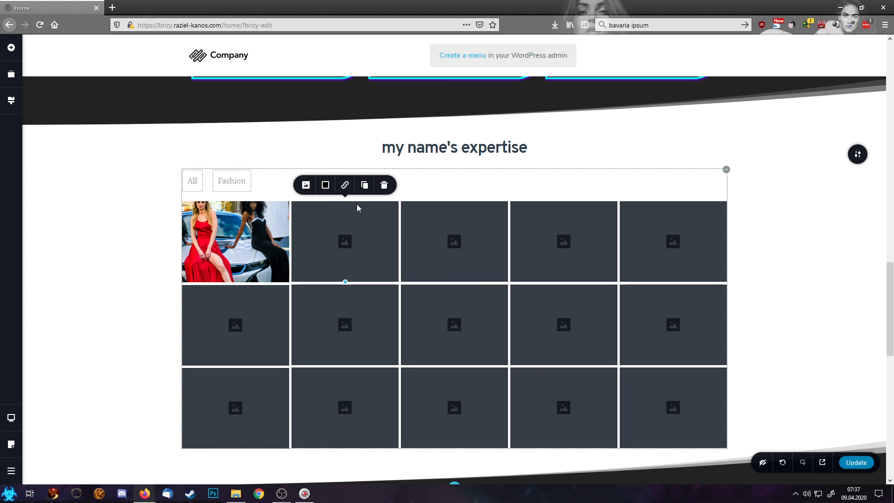
left_click(305, 185)
left_click(337, 120)
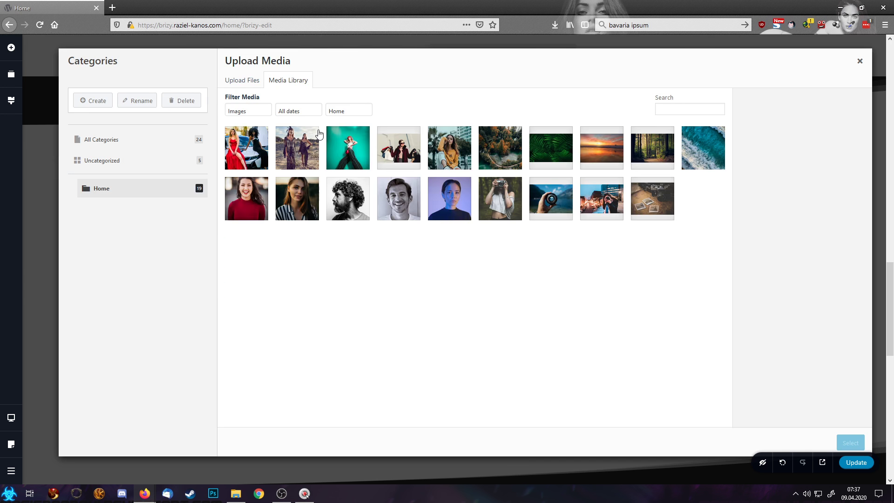
left_click(552, 148)
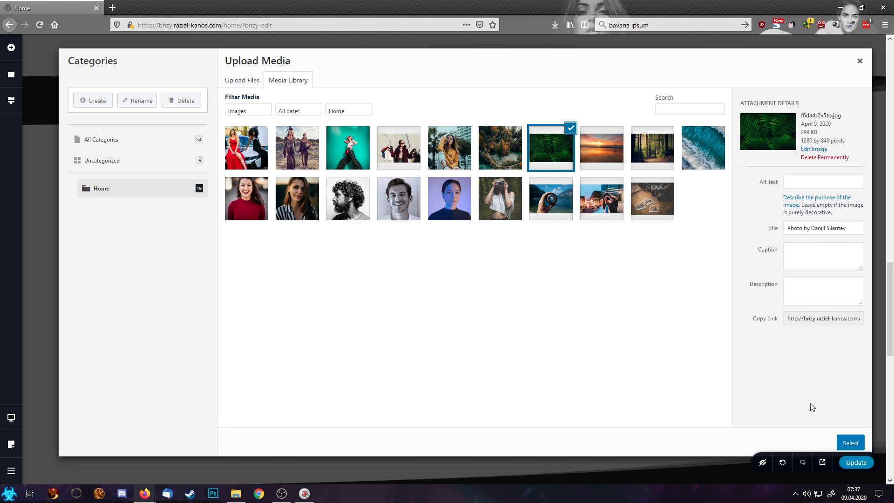
left_click(850, 442)
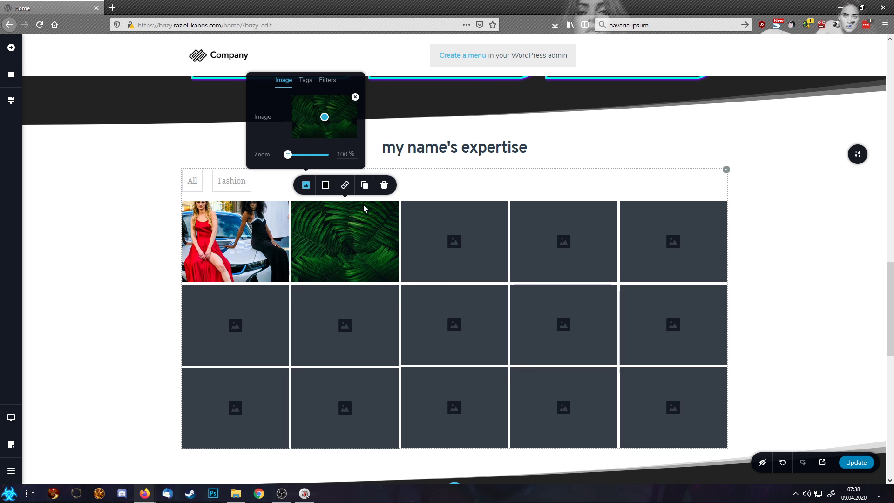
Tag the green fern photo in the gallery as Nature.
left_click(305, 81)
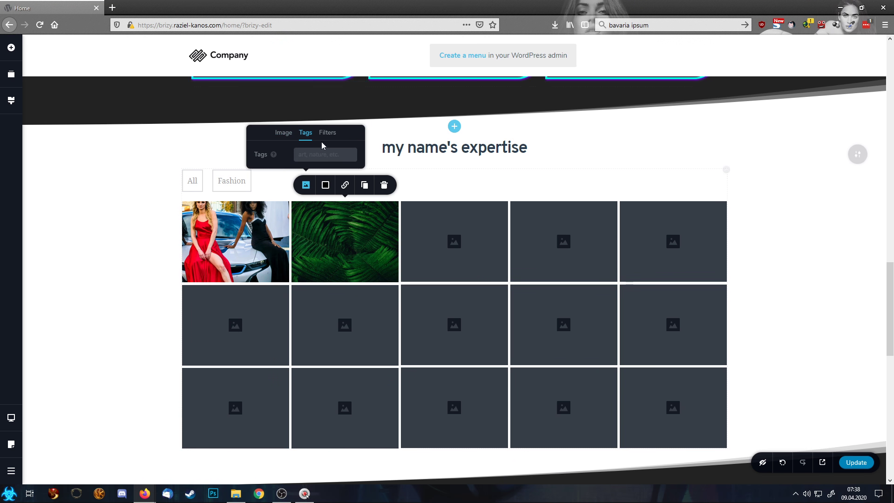
left_click(325, 156)
type("Nature")
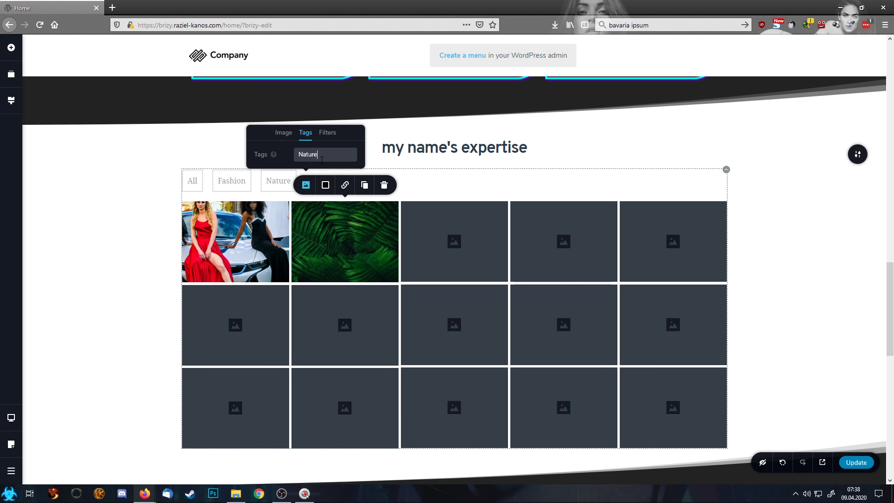
left_click(451, 250)
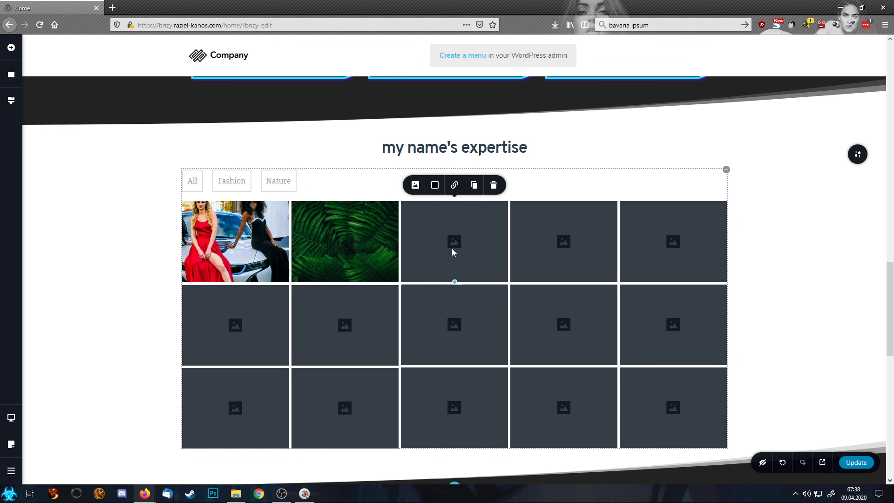
Fill the third gallery slot of the first row with the smiling woman in a red sweater and tag it Portrait.
left_click(415, 185)
left_click(425, 115)
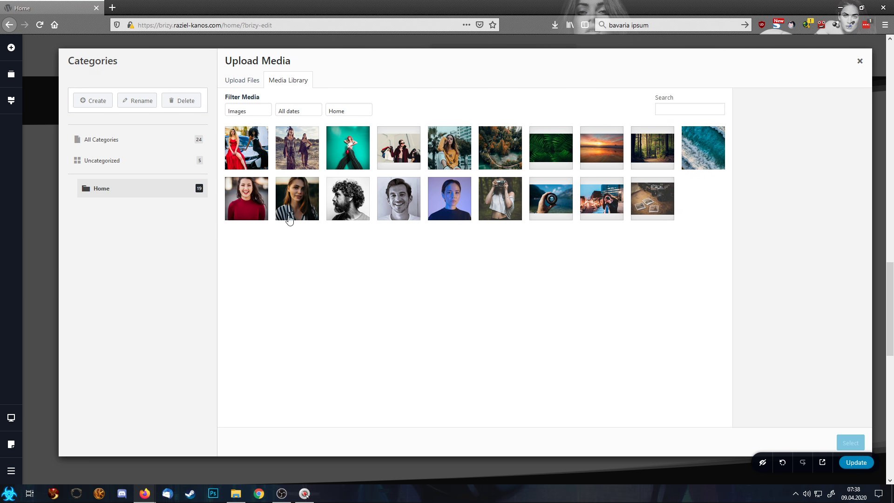
left_click(242, 191)
left_click(851, 441)
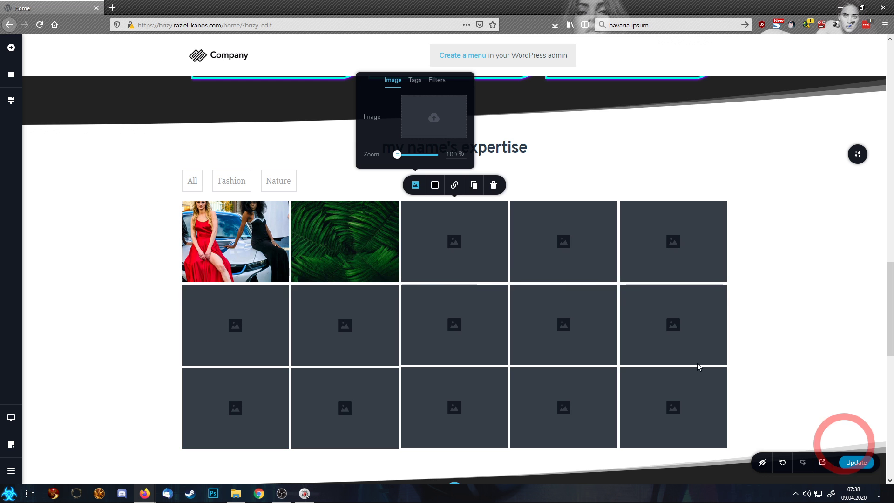
left_click(415, 60)
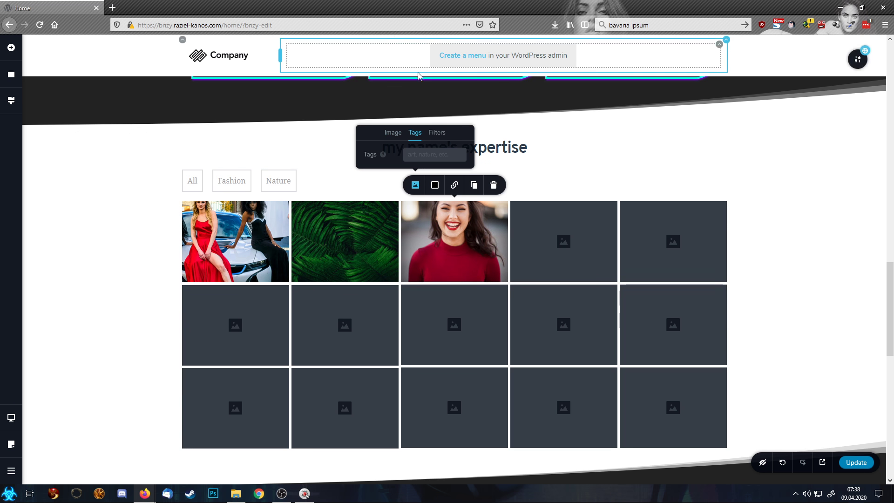
left_click(438, 153)
type("Portrait")
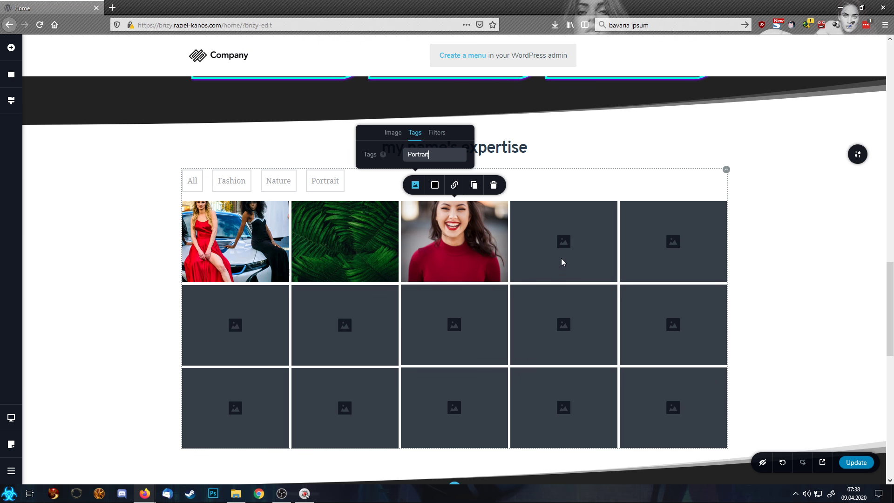
Fill the fourth gallery slot of the first row with the photo of the woman in a yellow sweater.
left_click(547, 269)
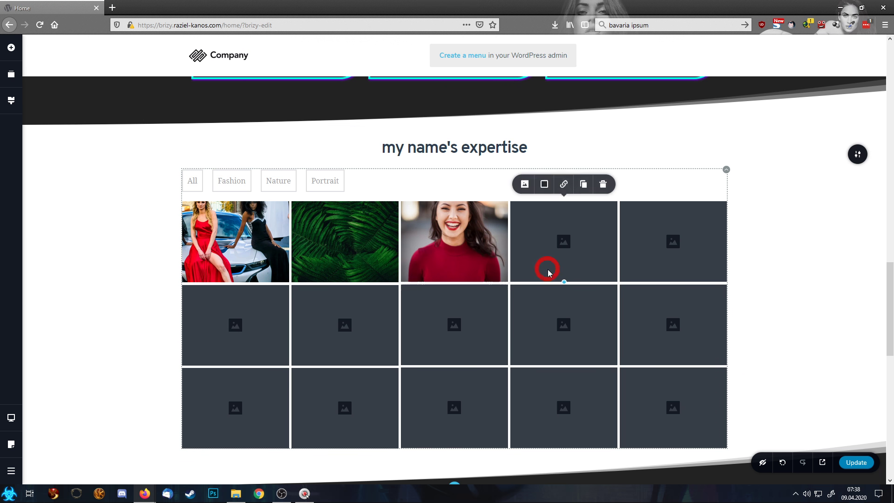
left_click(524, 186)
left_click(537, 117)
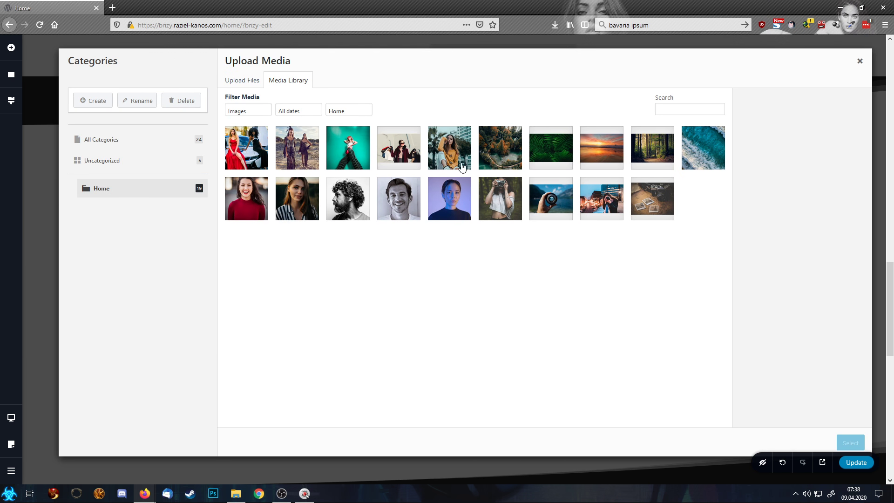
left_click(449, 145)
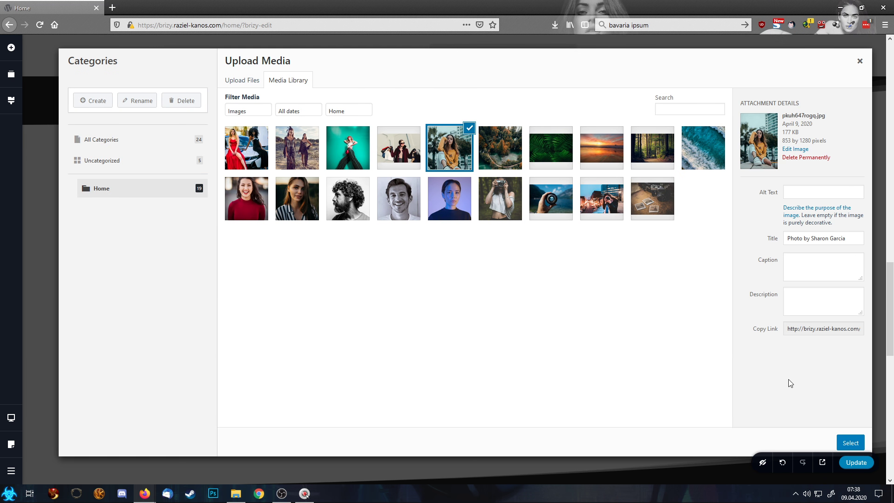
left_click(851, 443)
Place the autumn forest and water photo in the last gallery slot of the first row.
left_click(653, 249)
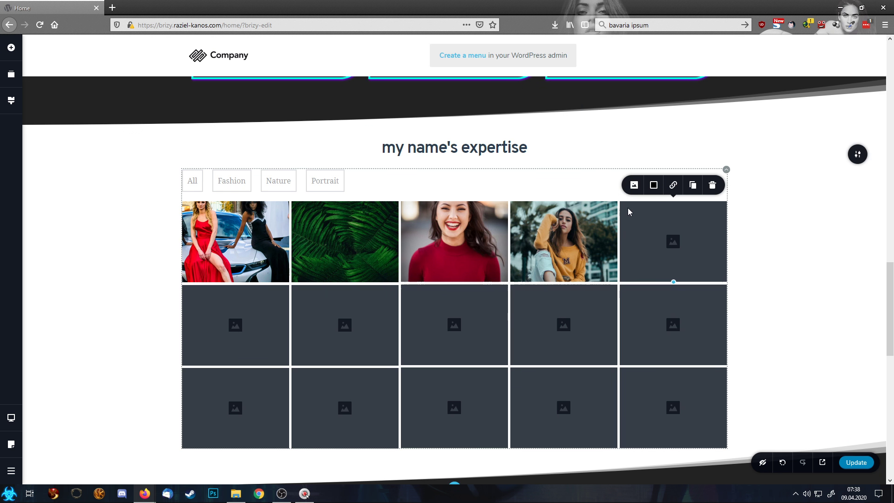
left_click(634, 185)
left_click(643, 109)
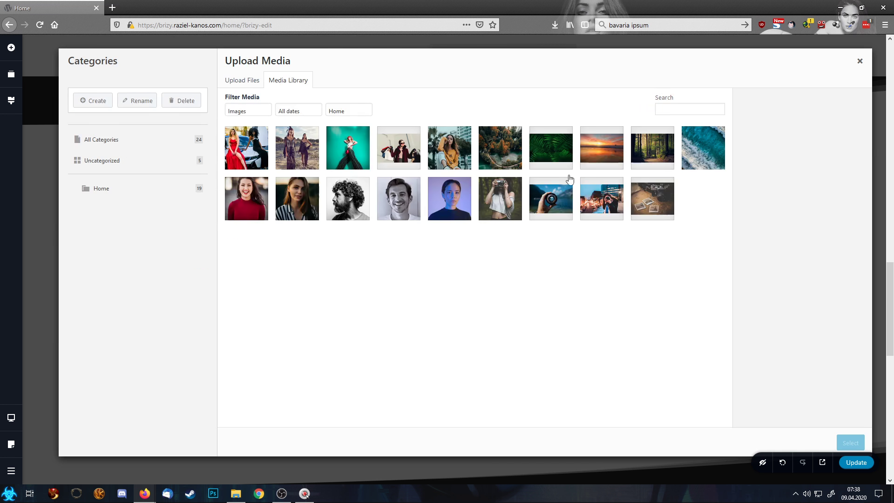
left_click(501, 148)
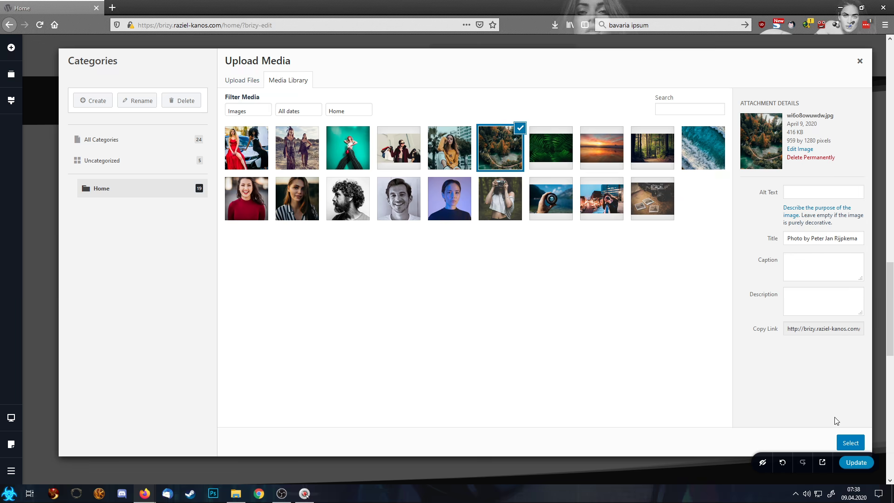
left_click(850, 443)
Fill the first gallery slot of the second row with the portrait of the woman in a striped shirt.
left_click(245, 331)
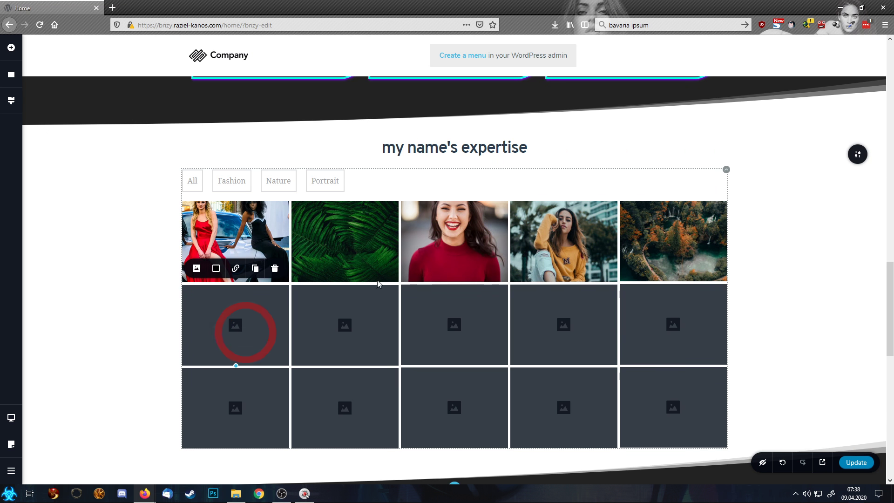
left_click(196, 268)
left_click(217, 205)
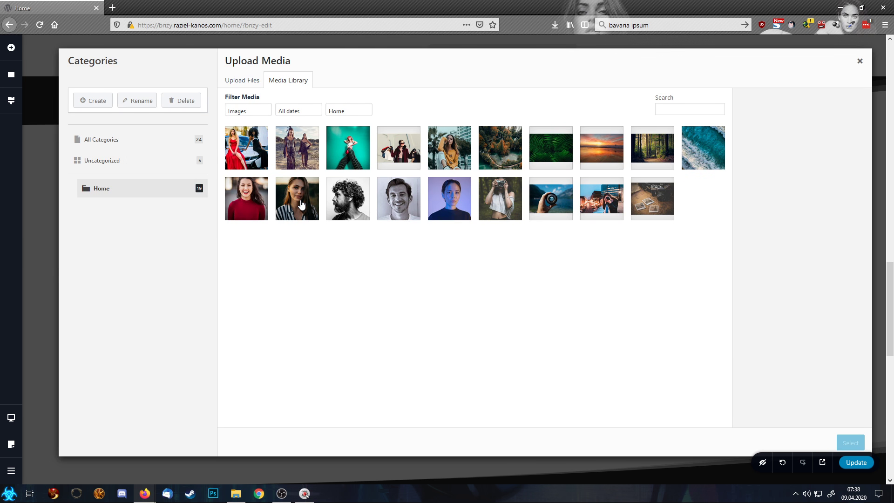
left_click(298, 200)
left_click(850, 443)
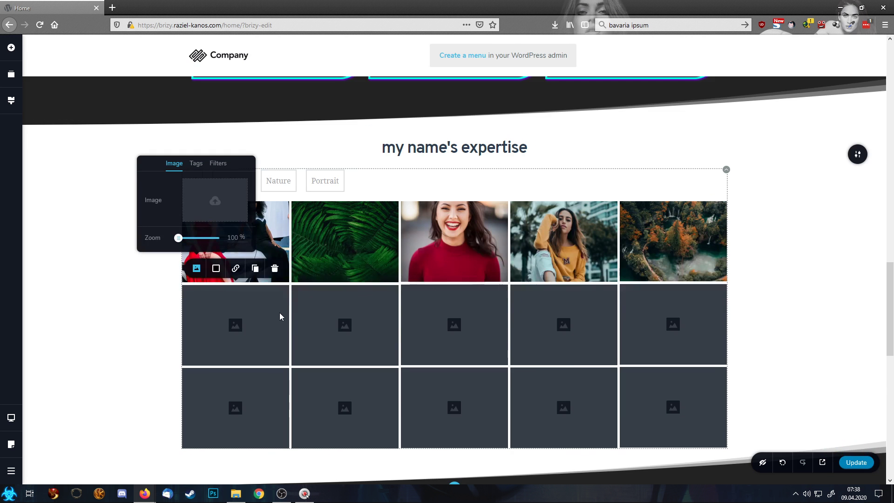
Add the photo of two women in dark dresses to the second gallery slot of the second row.
left_click(340, 328)
left_click(306, 268)
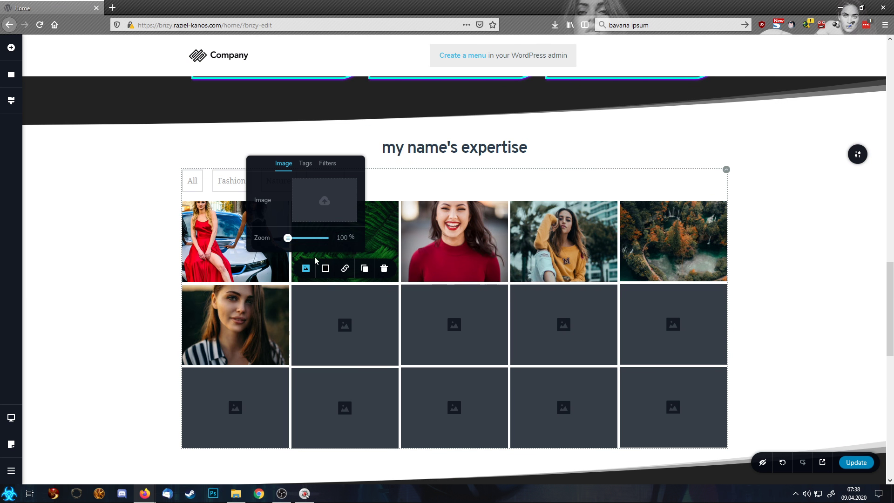
left_click(332, 211)
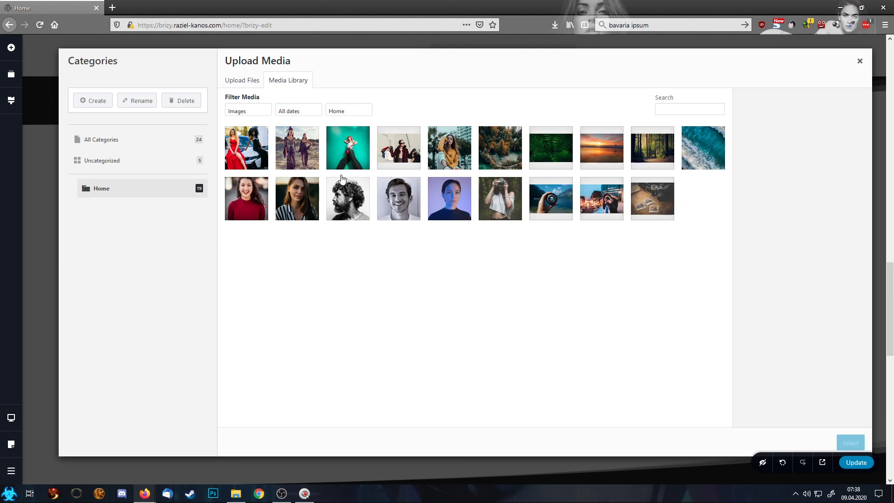
left_click(296, 151)
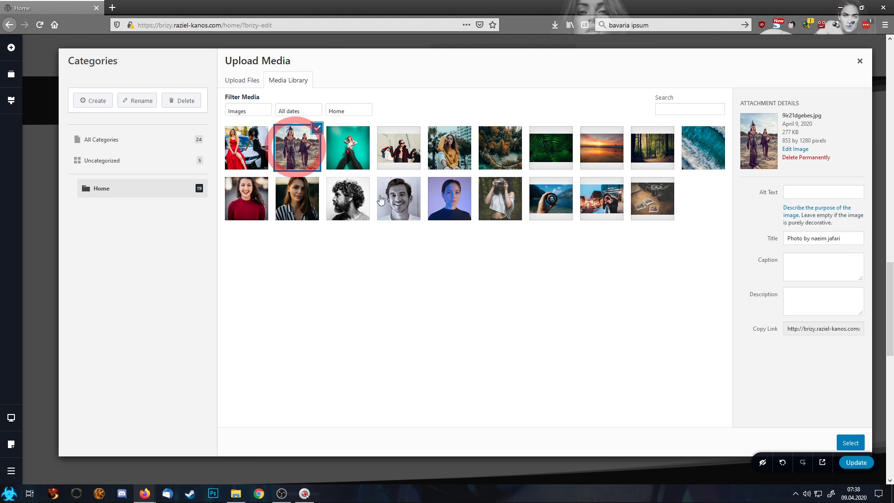
left_click(850, 442)
Set the sunset beach photo as the image of the third gallery slot in the second row.
left_click(439, 318)
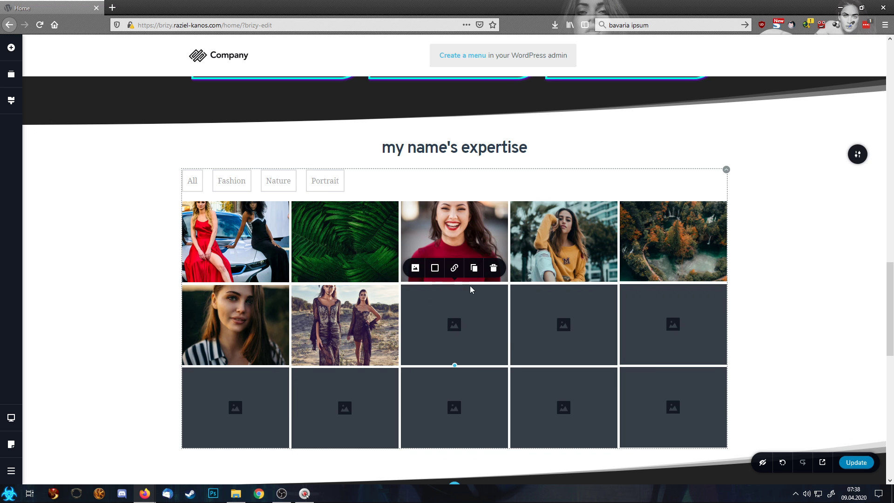
left_click(415, 268)
left_click(437, 208)
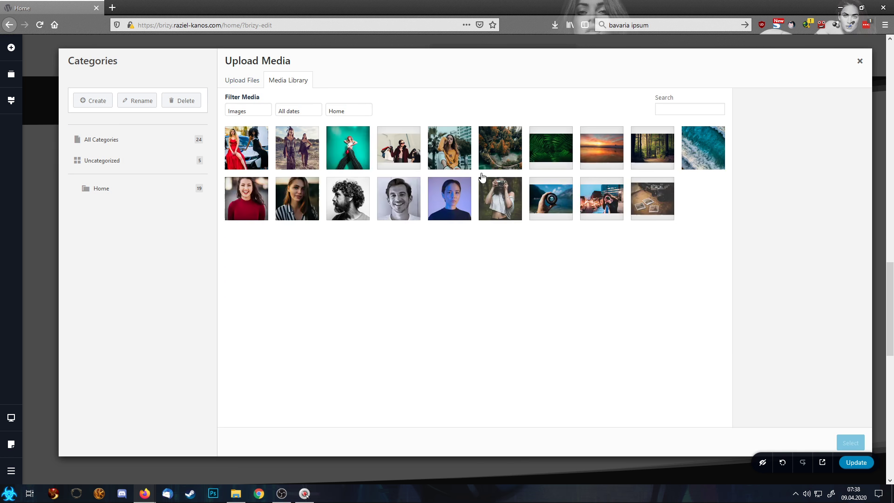
left_click(601, 148)
left_click(851, 437)
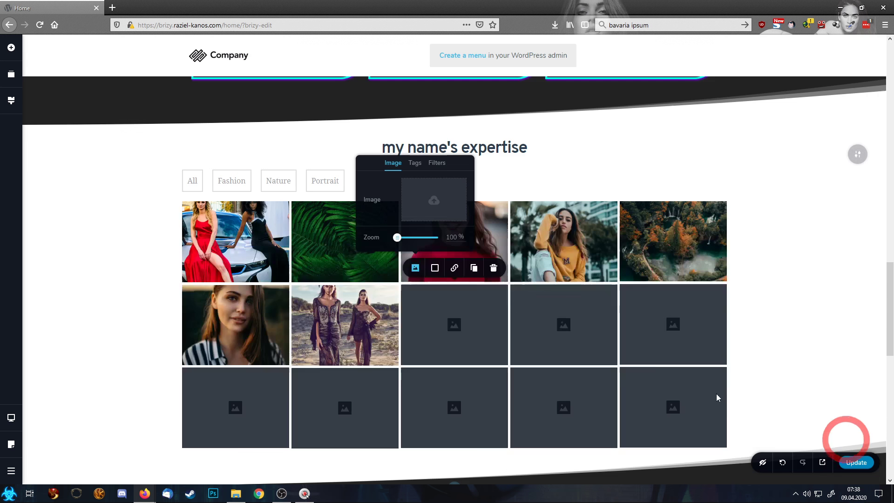
Use the striped-shirt woman's portrait again for the fourth gallery slot of the second row.
left_click(523, 319)
left_click(524, 269)
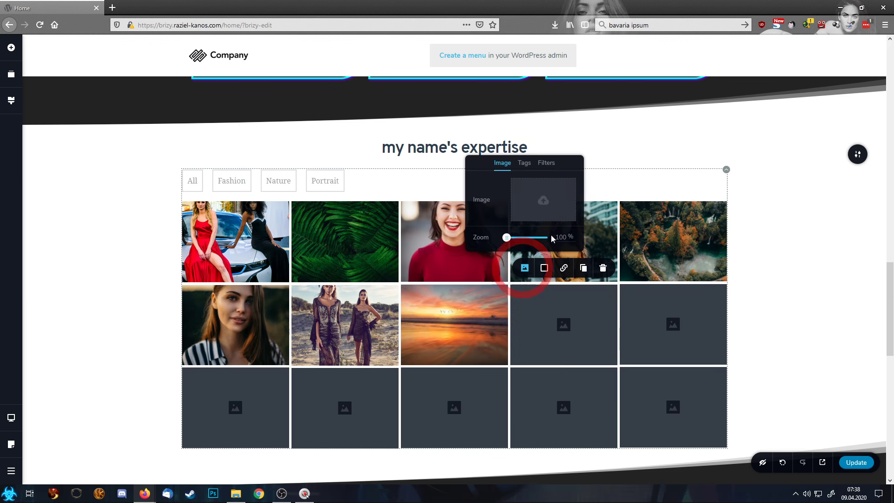
left_click(561, 207)
left_click(298, 207)
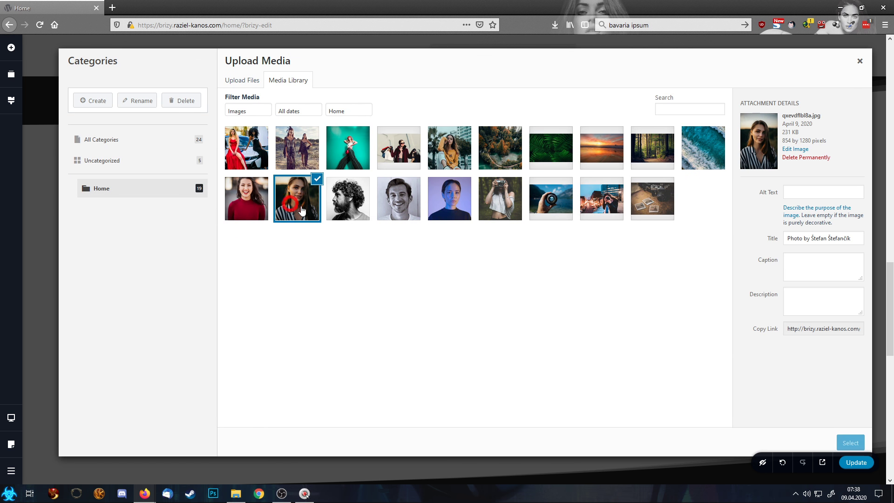
left_click(851, 443)
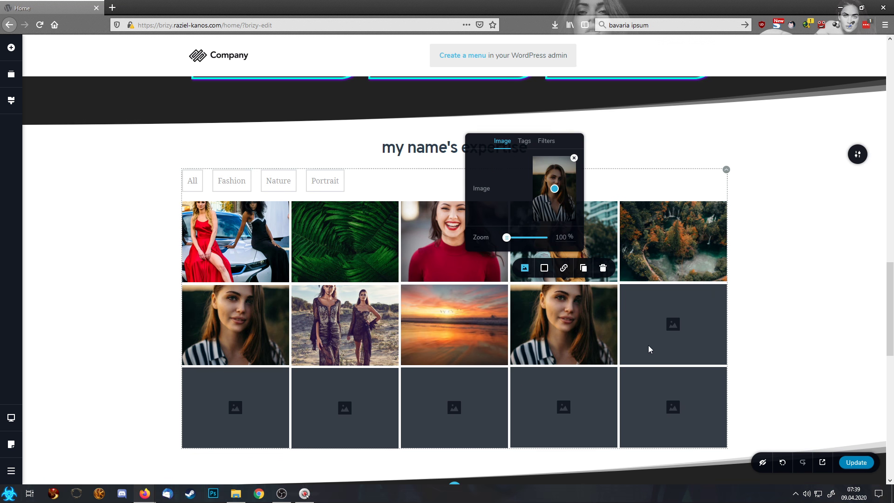
Fill the last gallery slot of the second row with the woman posing against a green background.
left_click(652, 326)
left_click(633, 267)
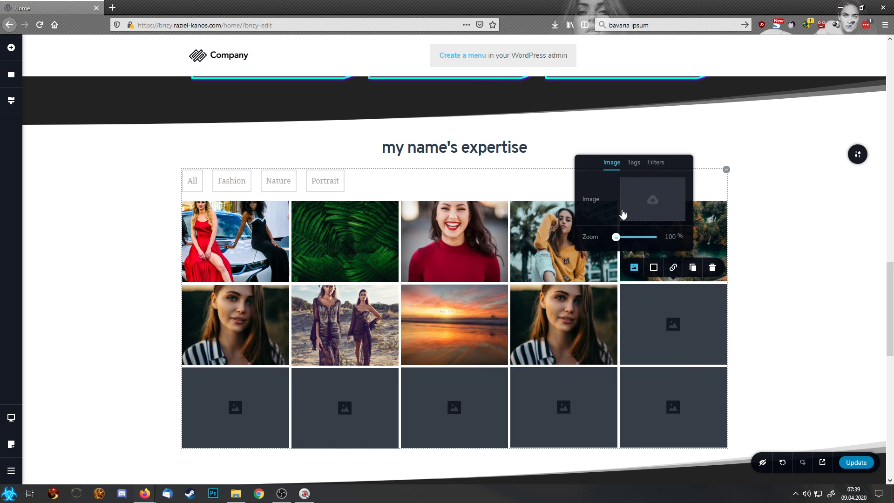
left_click(654, 205)
left_click(354, 149)
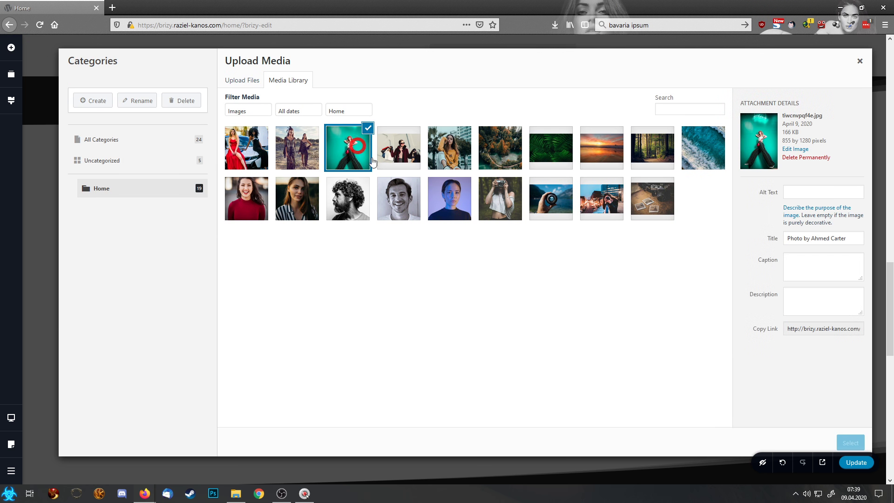
left_click(848, 442)
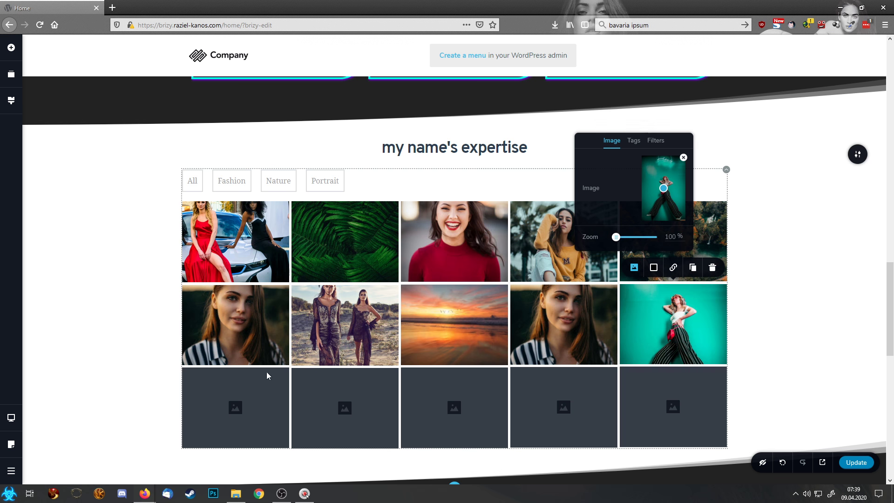
Place the sunlit forest path photo in the first gallery slot of the third row.
left_click(255, 377)
left_click(196, 350)
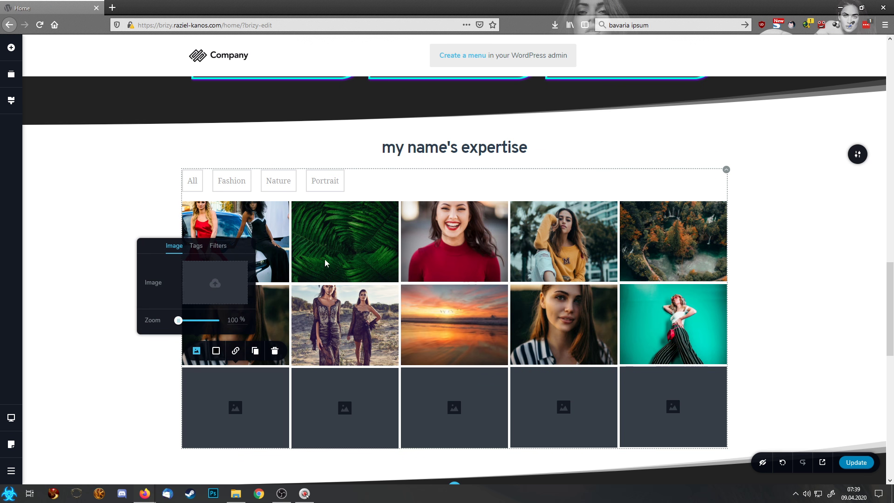
left_click(215, 285)
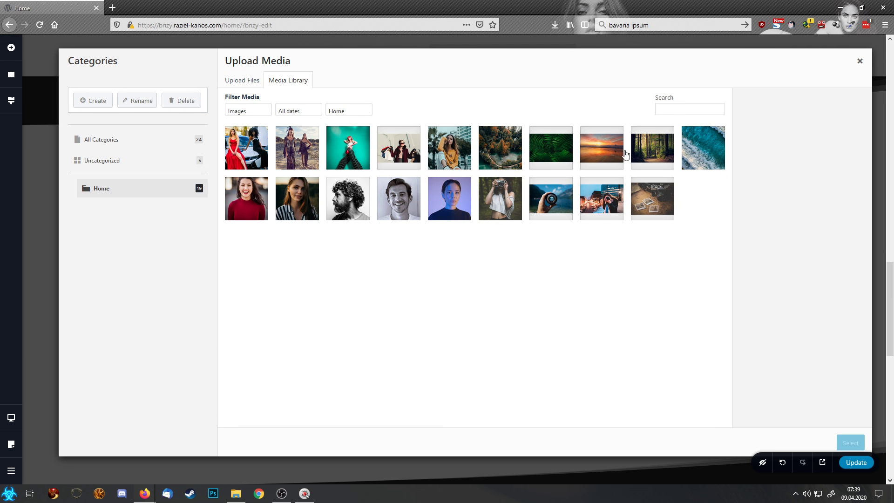
left_click(654, 159)
left_click(850, 443)
Add the black-and-white portrait of the curly-haired bearded man to the second gallery slot of the third row.
left_click(368, 415)
left_click(306, 351)
left_click(319, 275)
left_click(352, 203)
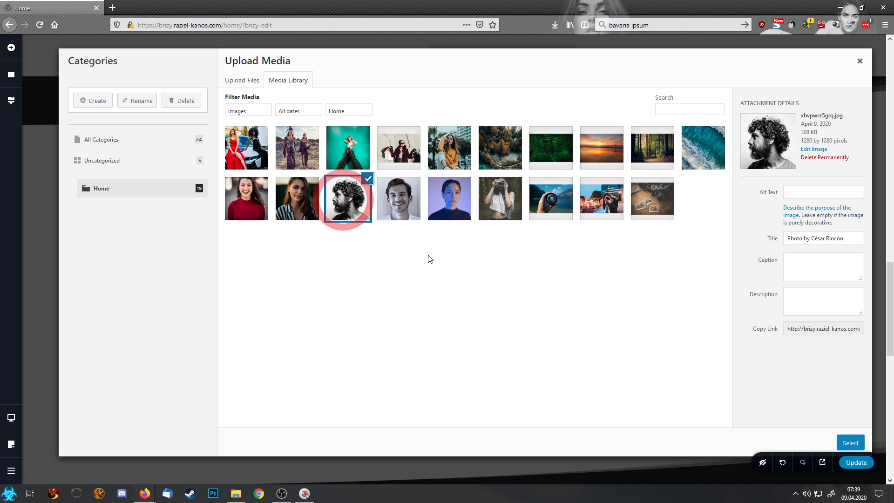
left_click(853, 443)
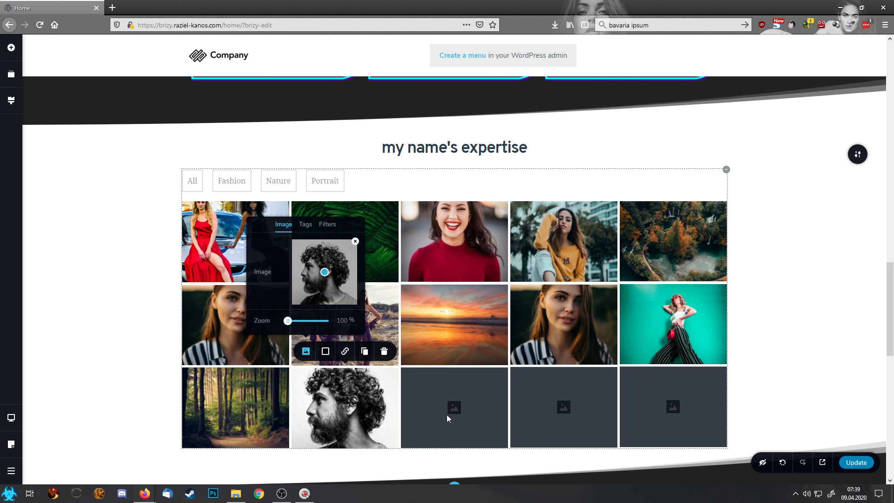
Fill the third gallery slot of the third row with the photo of the woman carrying shopping bags.
left_click(449, 414)
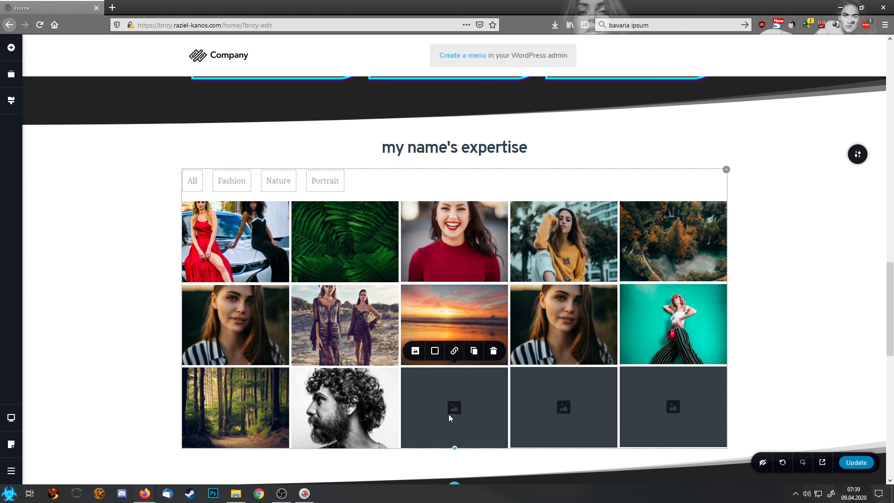
left_click(415, 352)
left_click(417, 285)
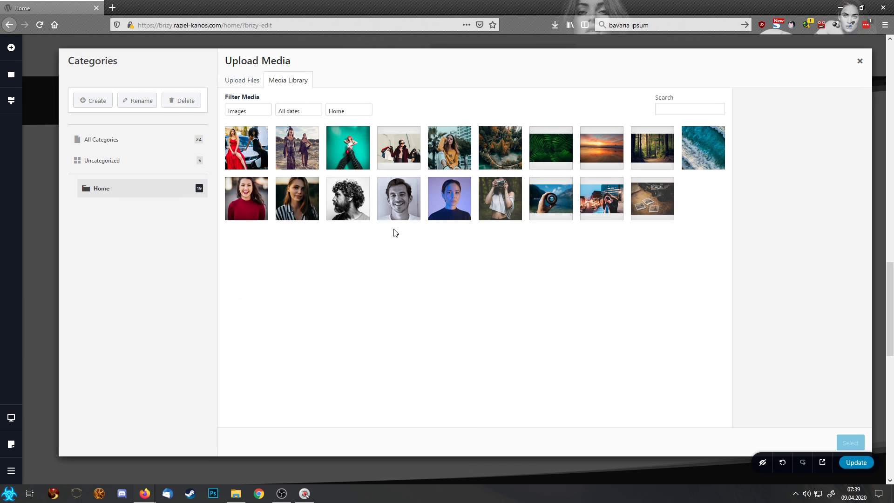
left_click(400, 148)
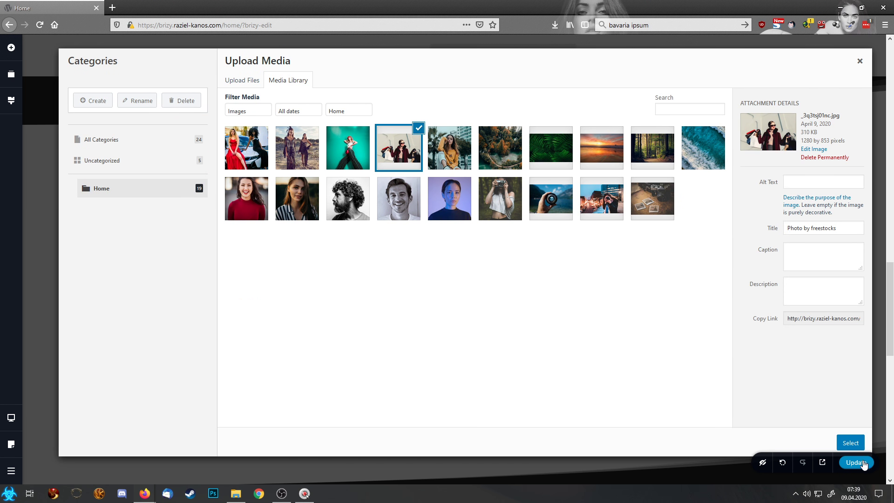
left_click(848, 442)
Place the turquoise ocean waves photo in the fourth gallery slot of the third row.
left_click(525, 352)
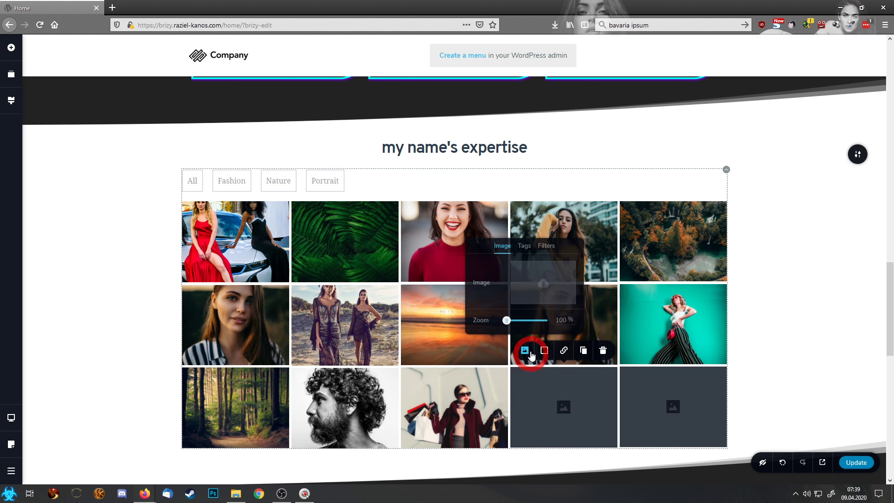
left_click(546, 282)
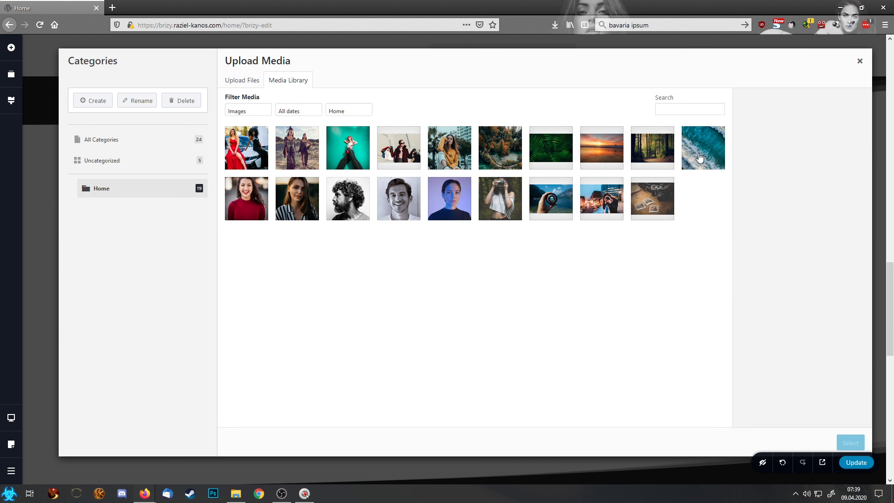
left_click(697, 156)
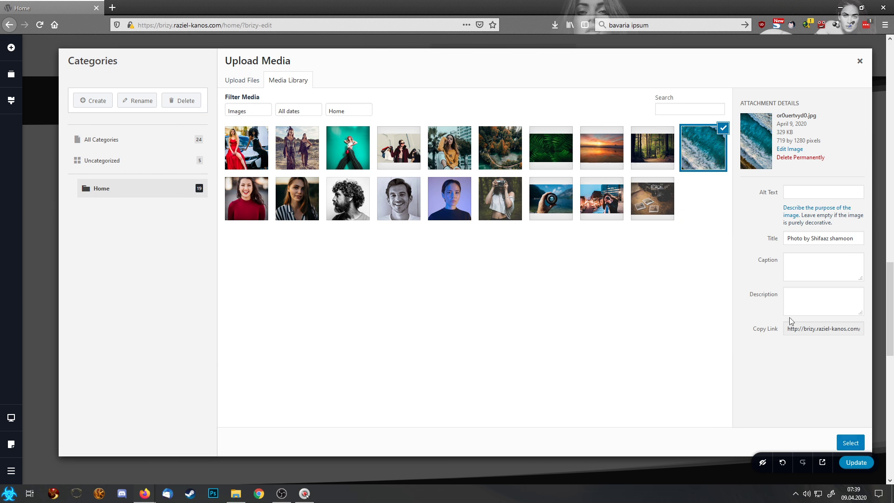
left_click(850, 443)
Fill the last gallery slot of the third row with the portrait of the woman against a violet-blue background.
left_click(595, 413)
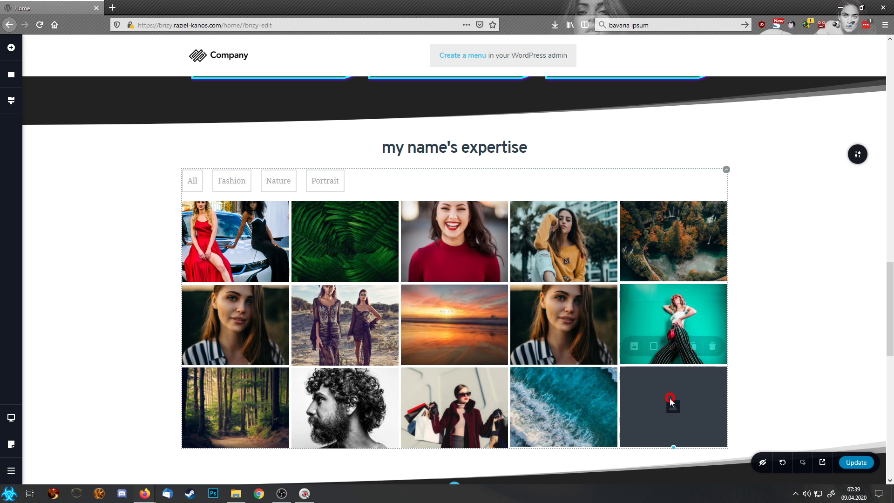
left_click(639, 354)
left_click(659, 292)
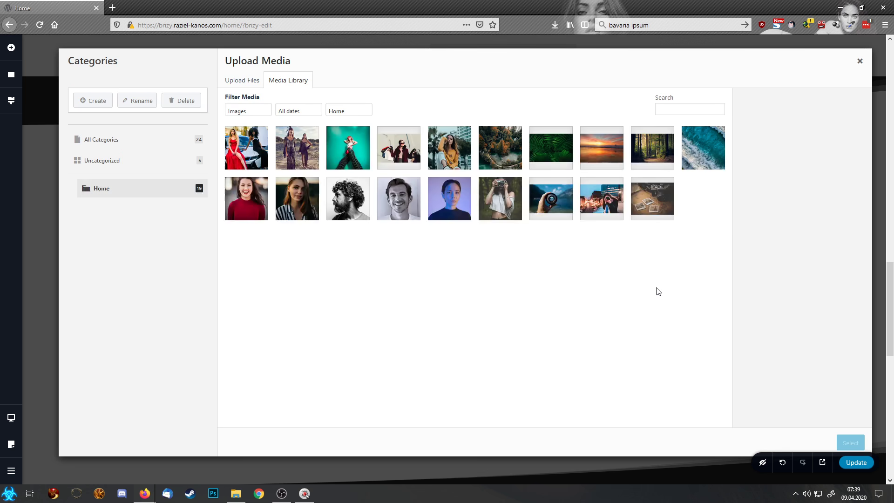
left_click(459, 215)
left_click(851, 443)
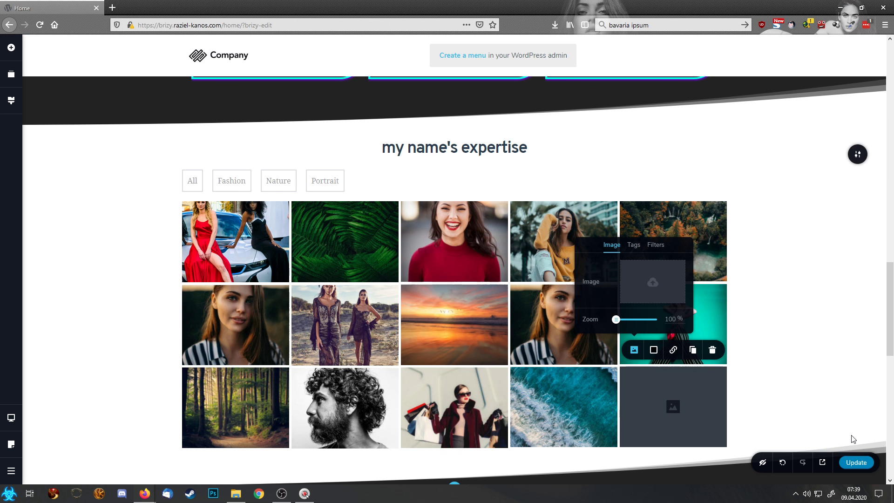
left_click(781, 329)
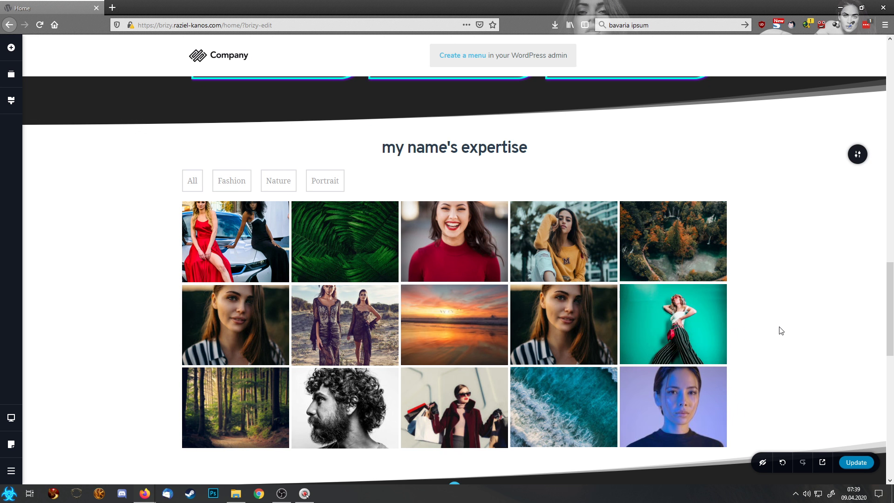
Copy the Portrait tag from the smiling woman in red and apply it to the first portrait in the second row.
left_click(440, 231)
left_click(415, 185)
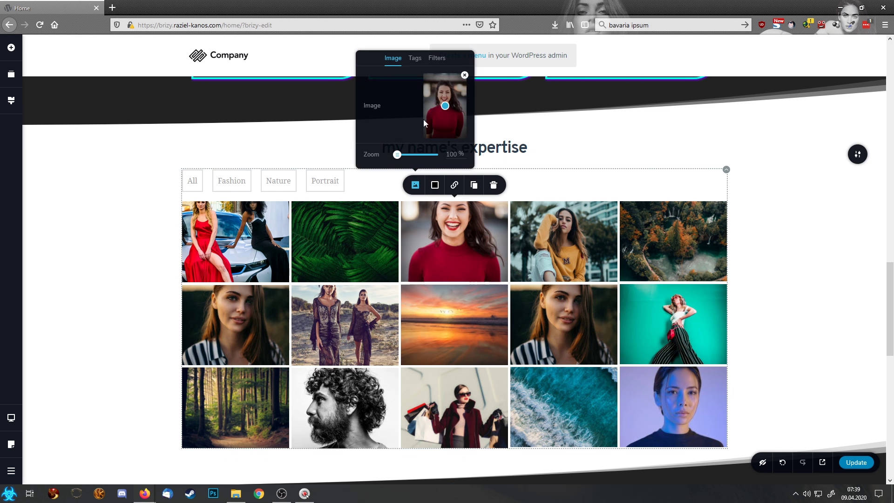
left_click(415, 59)
double_click(418, 154)
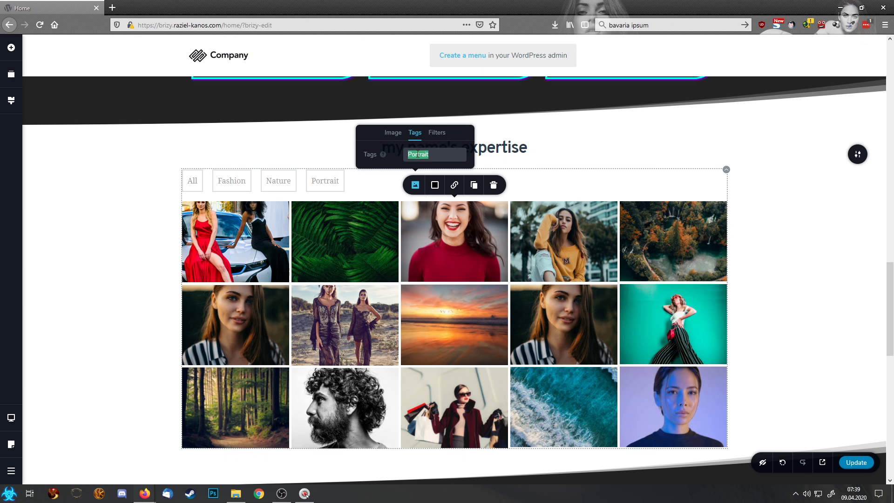
left_click(245, 322)
left_click(197, 268)
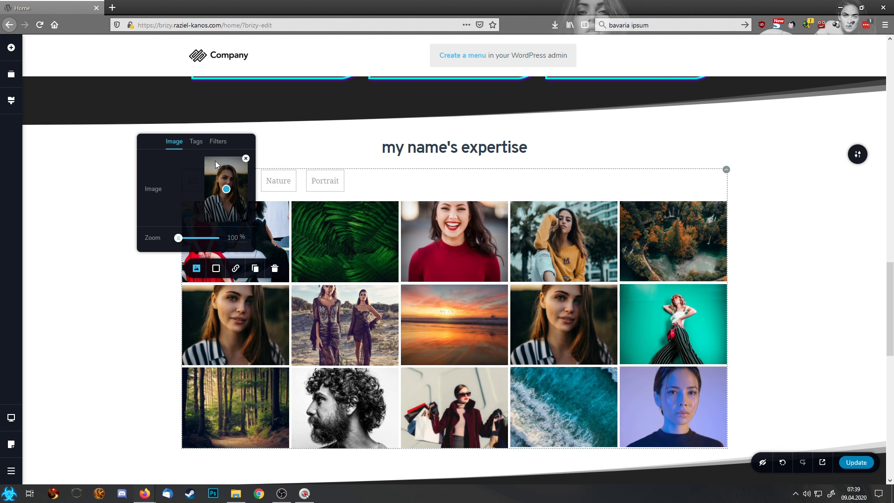
left_click(189, 145)
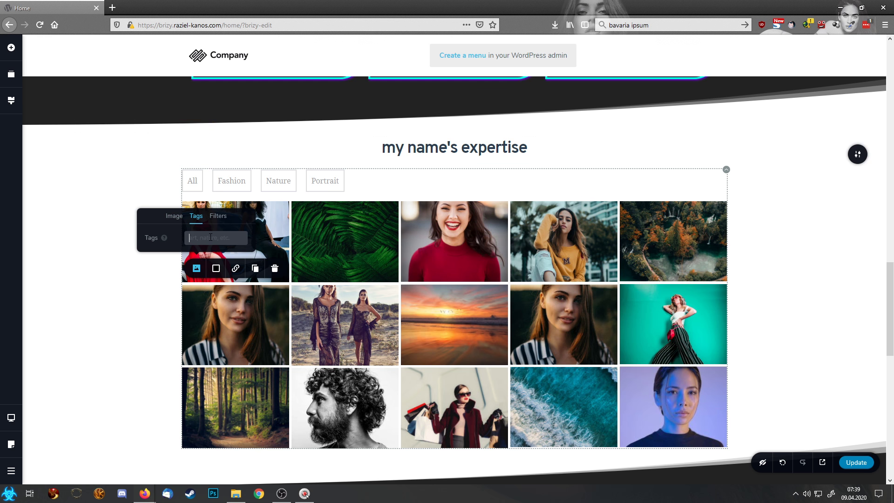
Replace the duplicate portrait in the second row's fourth slot with the black-and-white smiling man photo and tag it Portrait.
left_click(579, 335)
left_click(527, 263)
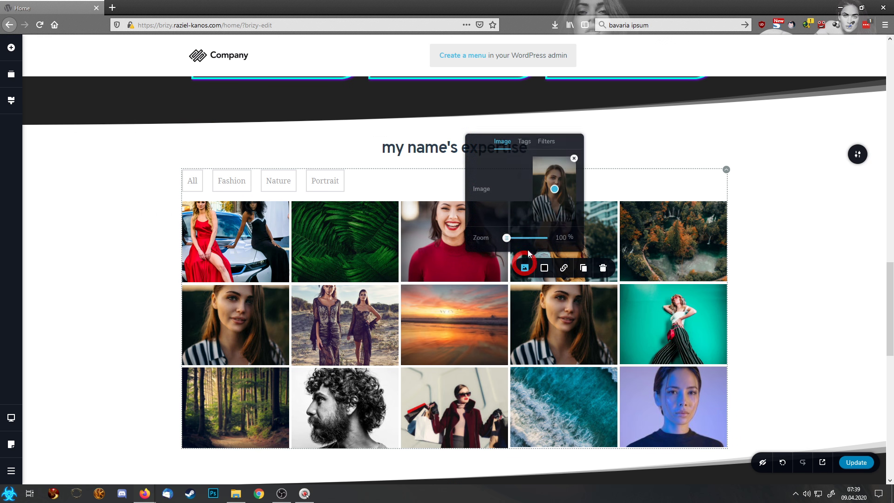
left_click(573, 158)
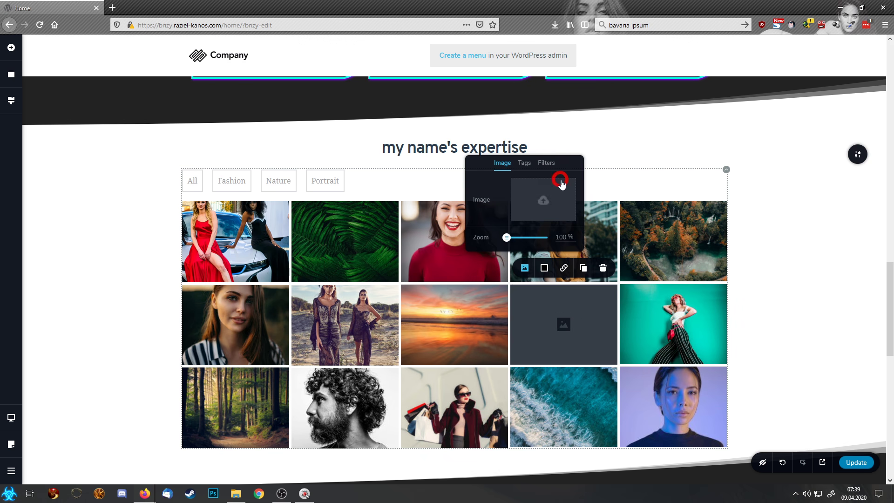
left_click(561, 177)
left_click(419, 213)
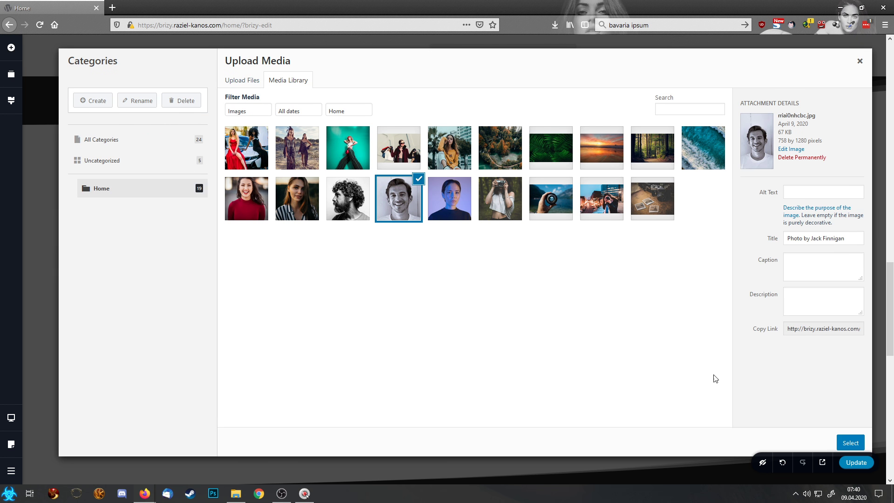
left_click(850, 443)
left_click(523, 142)
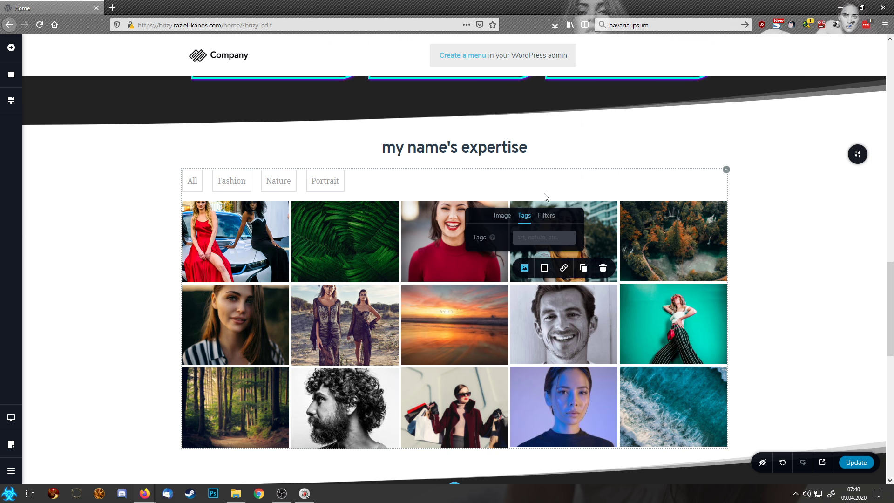
Tag the curly-haired bearded man and the woman against the violet-blue background as Portrait.
left_click(363, 401)
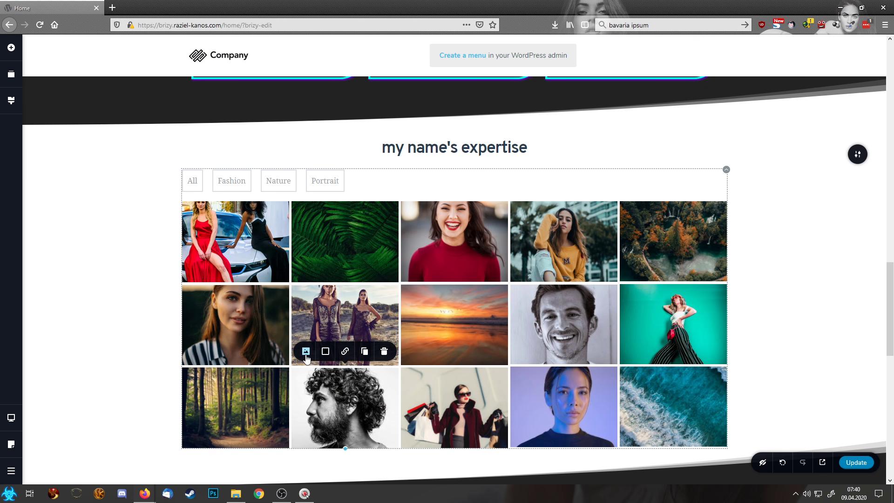
left_click(306, 352)
left_click(306, 224)
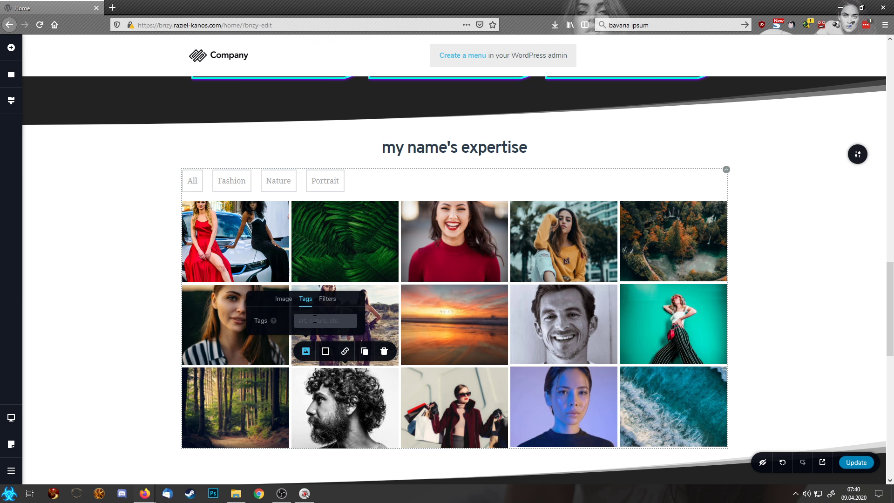
left_click(561, 410)
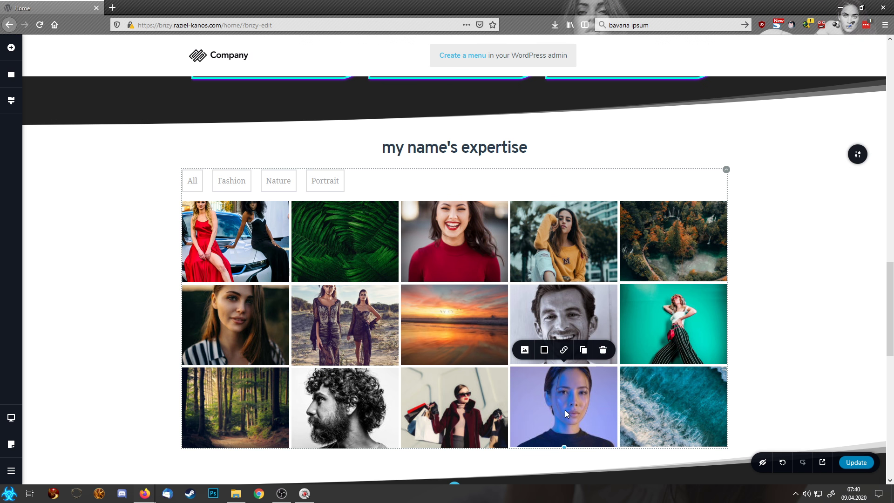
left_click(525, 350)
left_click(525, 222)
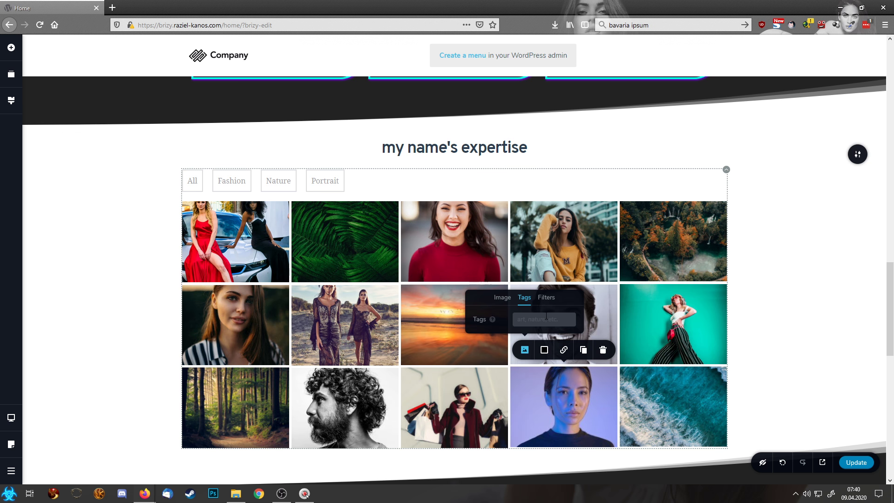
Copy the Fashion tag from the photo of two women by the car and apply it to the woman in the yellow sweater.
left_click(242, 244)
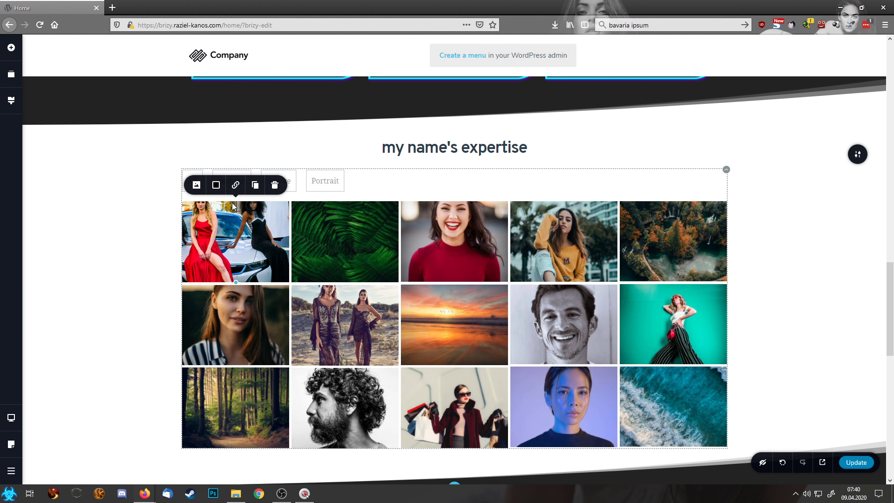
left_click(196, 185)
left_click(196, 58)
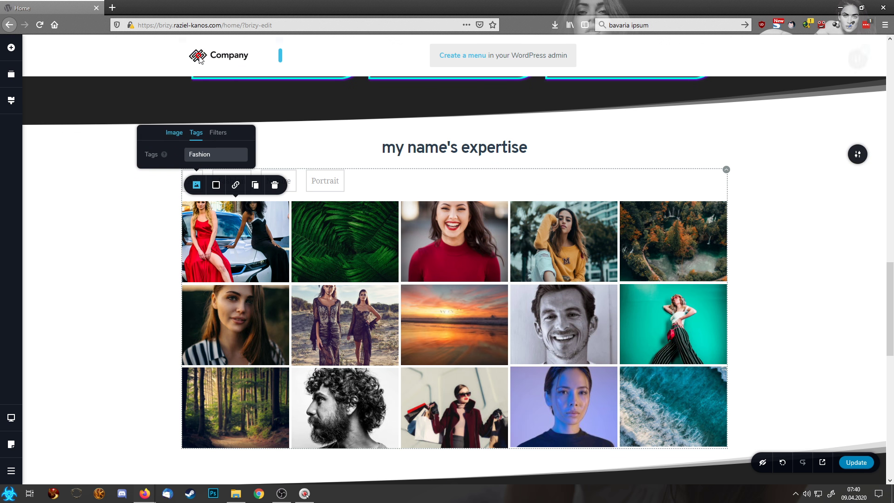
double_click(205, 156)
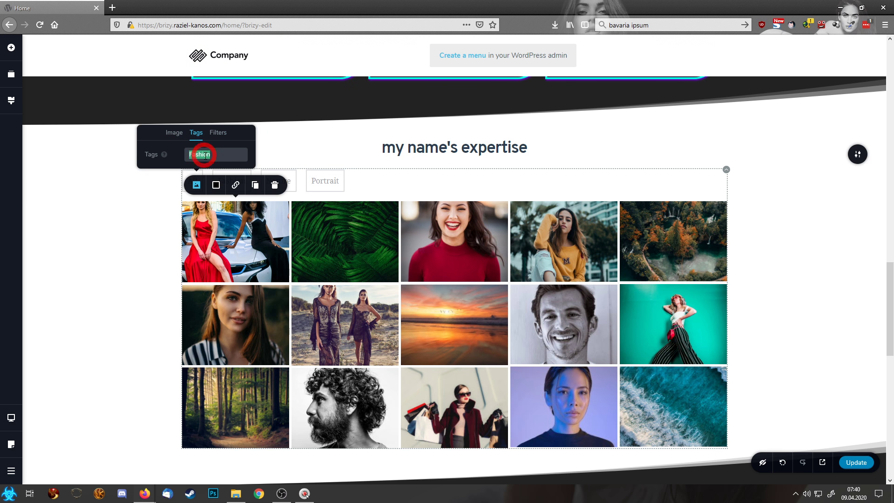
left_click(552, 244)
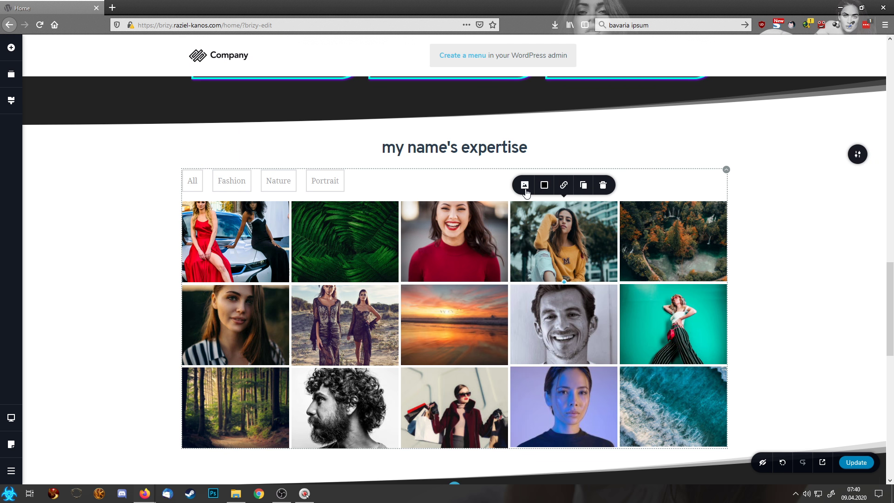
left_click(524, 185)
left_click(524, 58)
left_click(549, 153)
Tag the second-row photo of two women in dark dresses as Fashion.
left_click(340, 328)
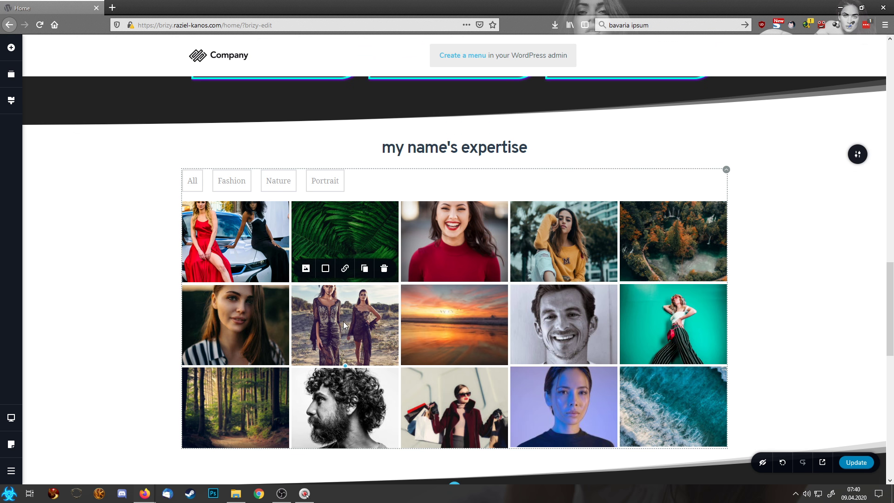
left_click(305, 268)
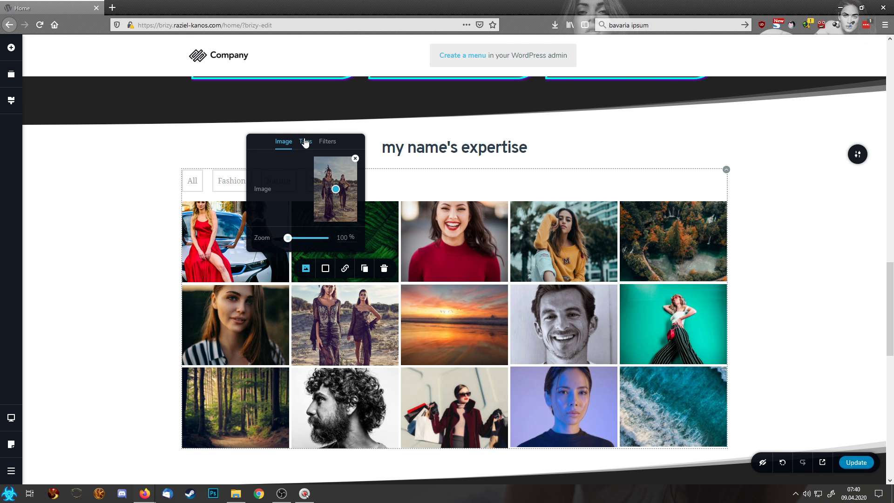
left_click(305, 141)
left_click(330, 238)
type("Fashion")
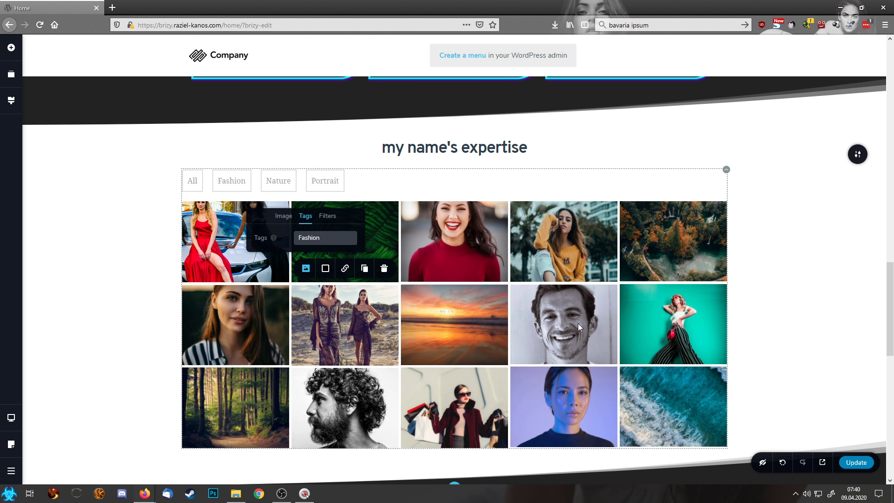
Tag the woman against the green background and the woman carrying shopping bags as Fashion.
left_click(667, 330)
left_click(634, 268)
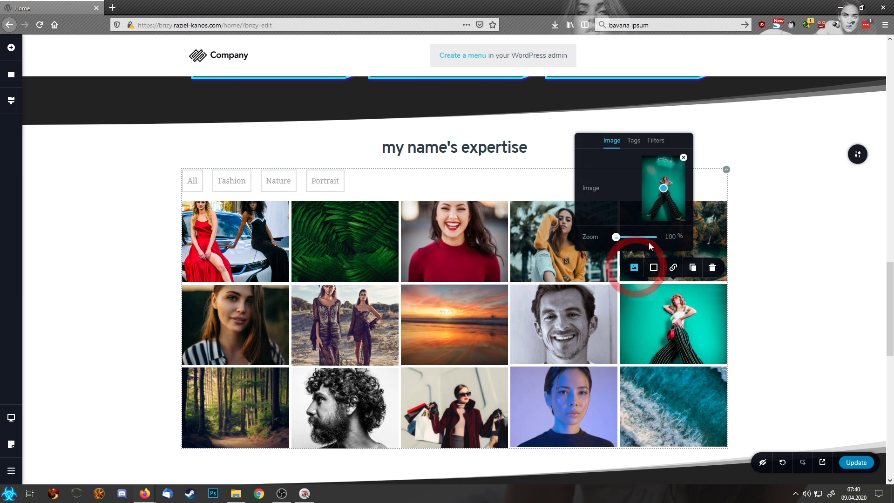
left_click(634, 140)
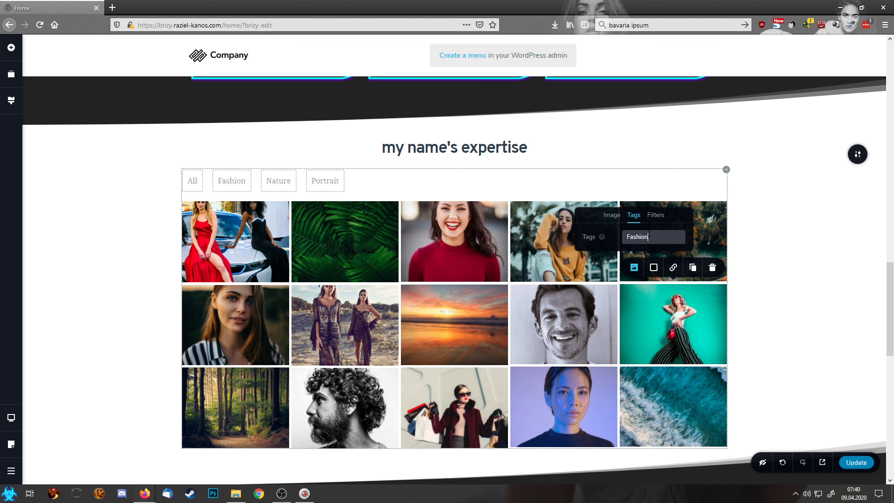
left_click(470, 417)
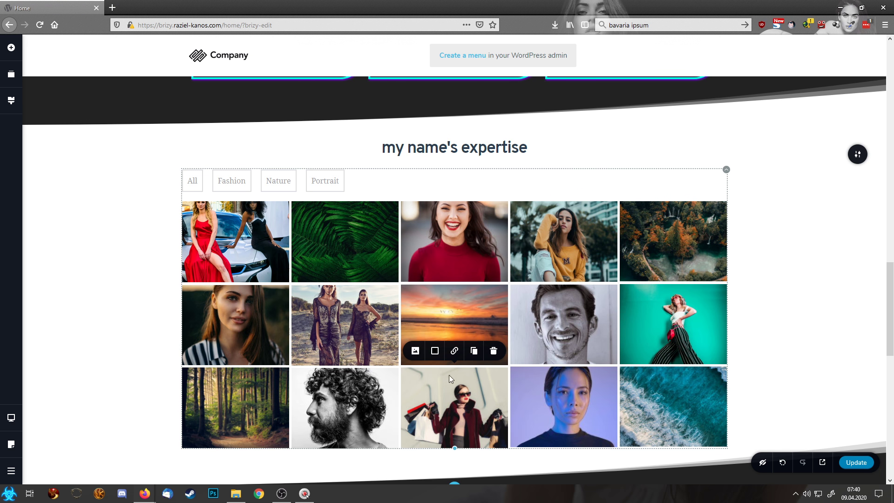
left_click(416, 351)
left_click(416, 245)
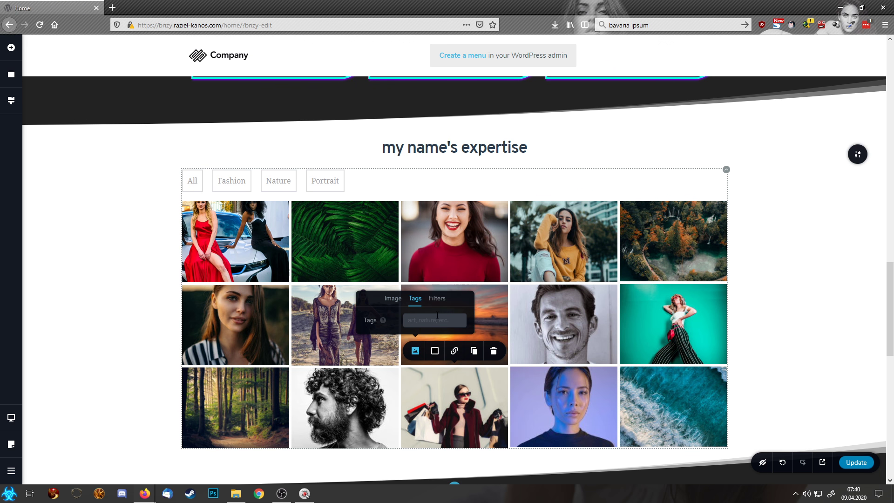
Copy the Nature tag from the green fern photo and apply it to the autumn lake photo in the first row.
left_click(353, 222)
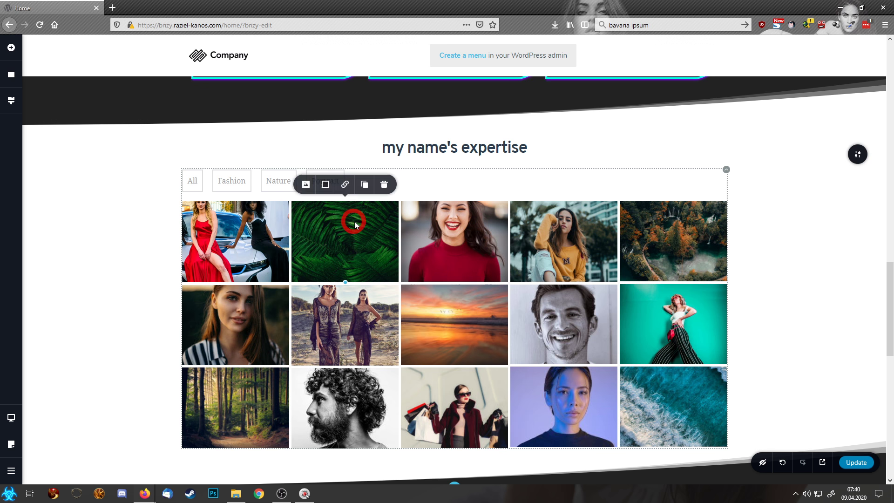
left_click(306, 185)
left_click(314, 80)
double_click(311, 154)
key("ctrl+c")
left_click(695, 257)
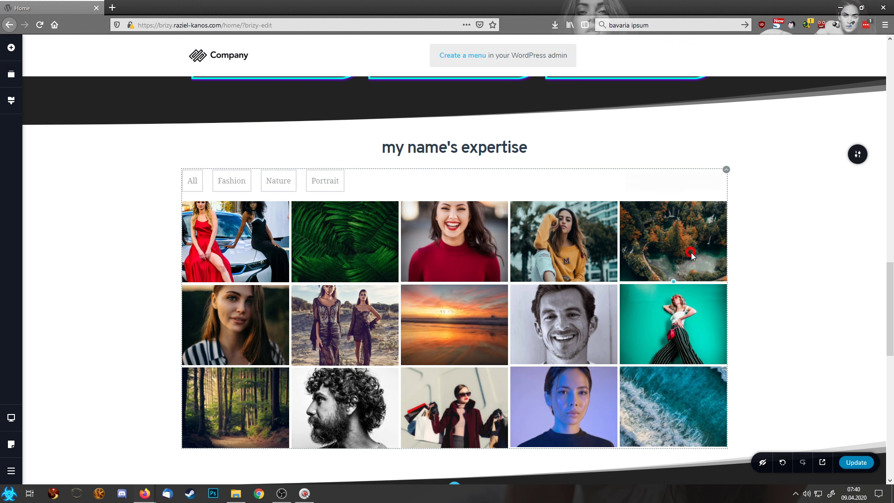
left_click(634, 184)
left_click(634, 58)
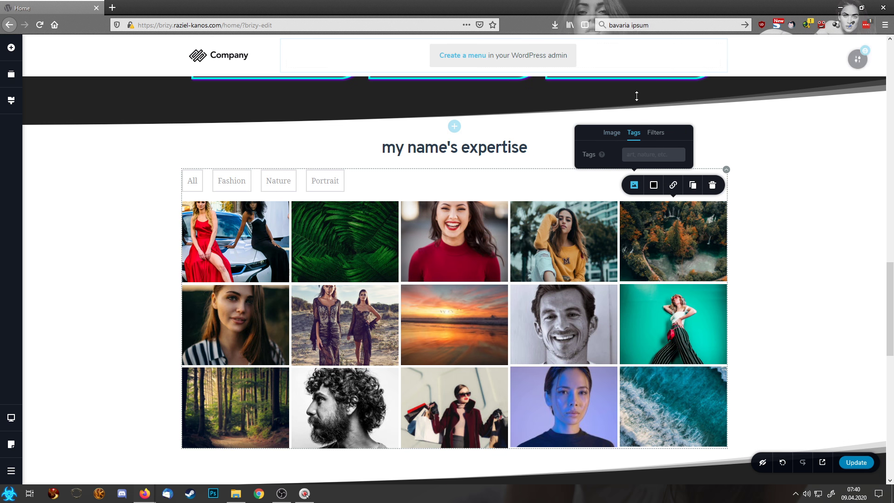
left_click(657, 155)
key("ctrl+v")
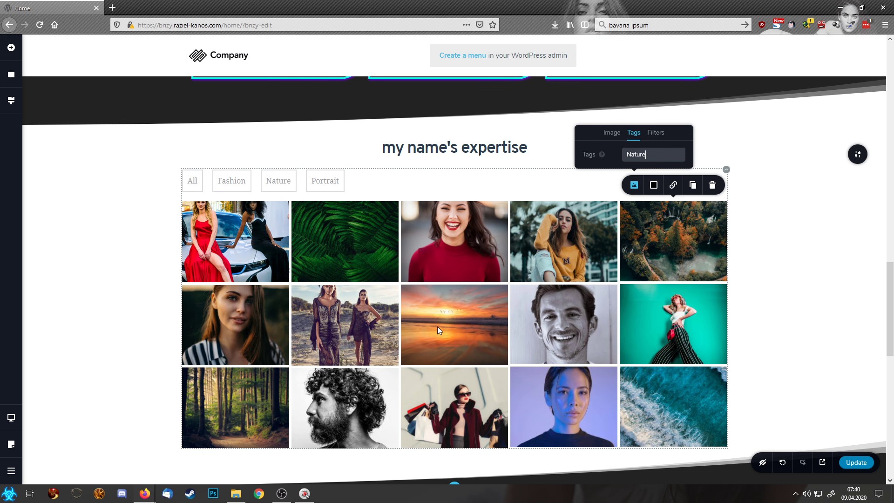
Tag the sunset beach photo in the second row as Nature.
left_click(436, 328)
left_click(416, 268)
left_click(417, 171)
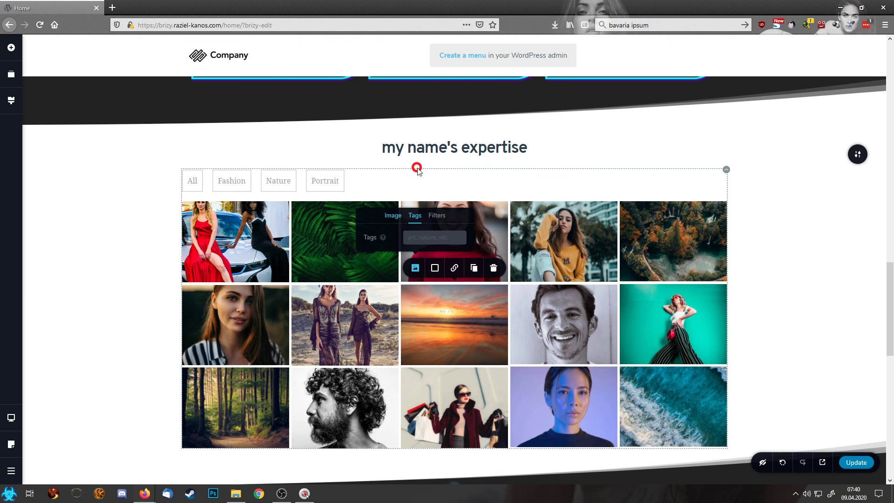
left_click(424, 237)
key("ctrl+v")
Tag the forest path photo in the third row as Nature.
left_click(260, 404)
left_click(258, 392)
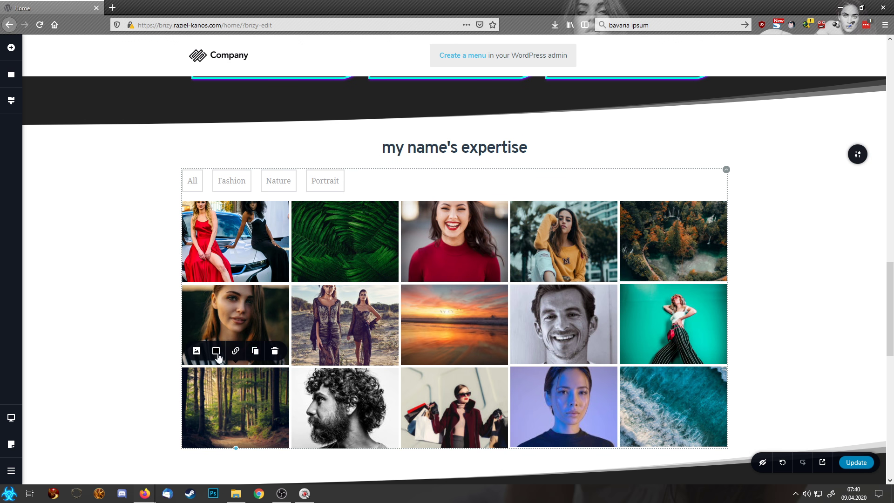
left_click(196, 350)
left_click(200, 250)
left_click(212, 317)
key("ctrl+v")
Tag the ocean waves photo in the third row as Nature and close its image settings.
left_click(574, 420)
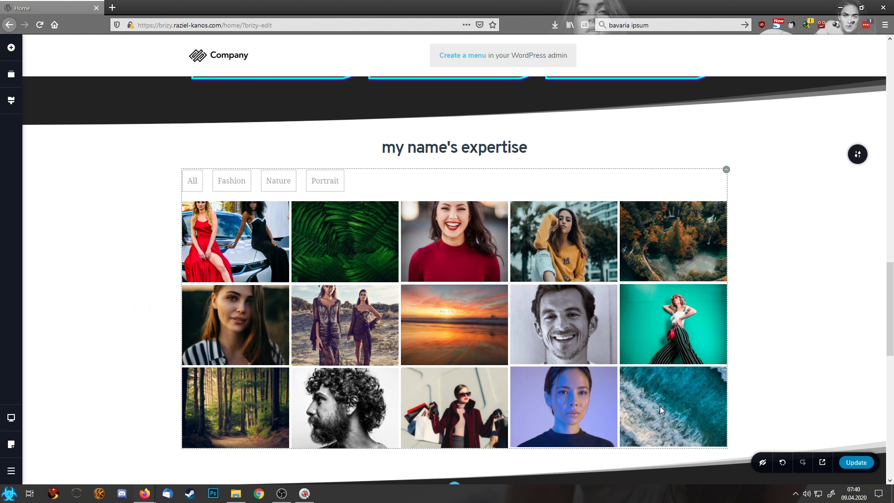
left_click(660, 406)
left_click(634, 350)
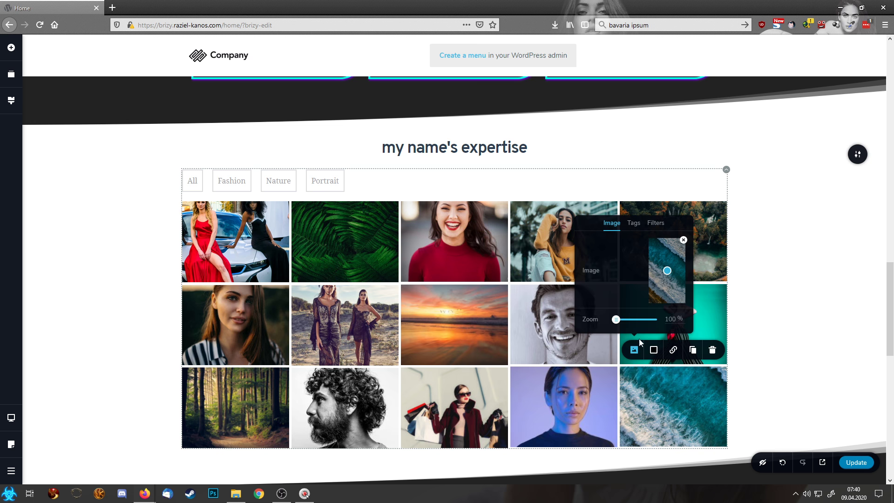
left_click(634, 225)
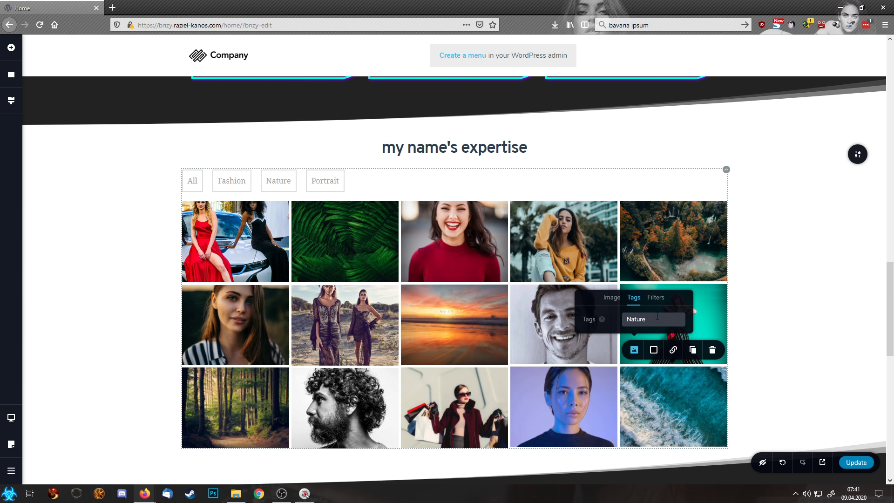
left_click(794, 309)
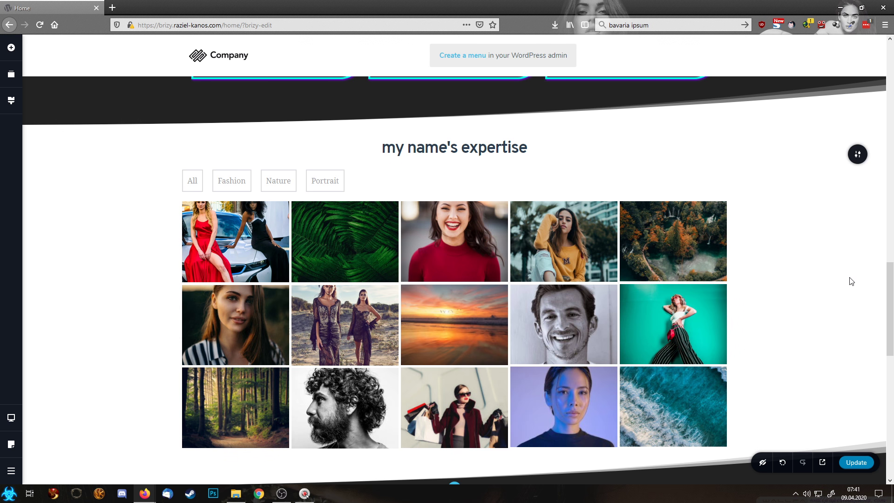
Save the page and open its preview at the expertise gallery.
left_click(856, 462)
left_click(823, 462)
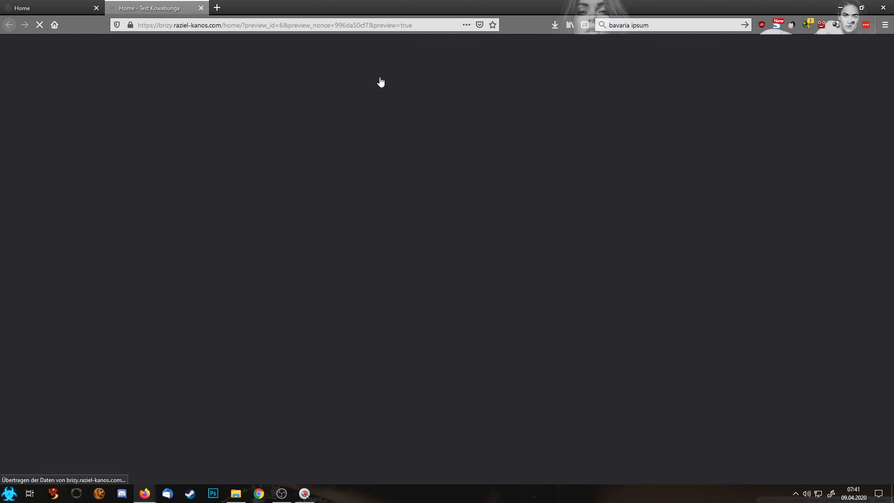
scroll(499, 120, "down", 4)
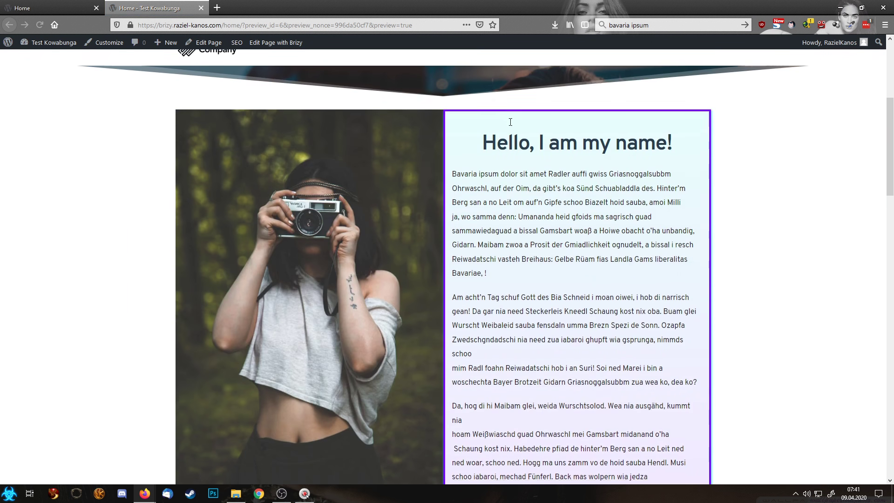
scroll(508, 123, "down", 19)
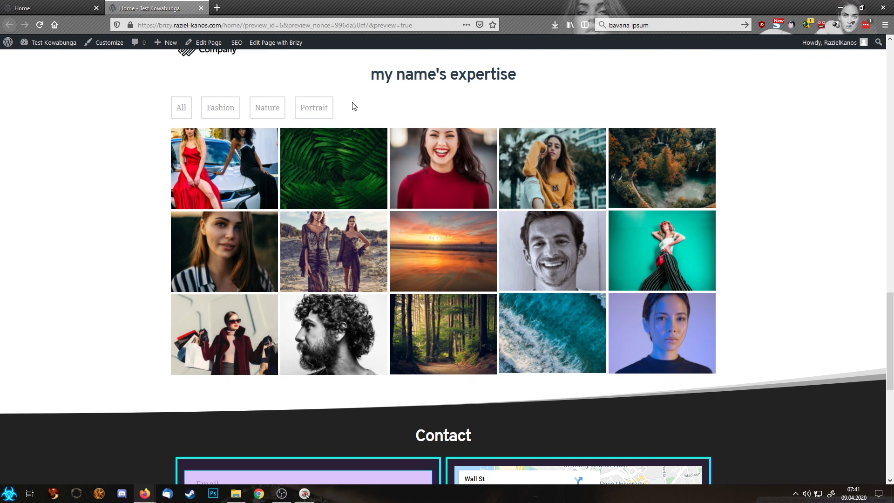
Test the gallery's Portrait, Nature, Fashion and All filters in the page preview.
scroll(365, 114, "up", 1)
left_click(315, 158)
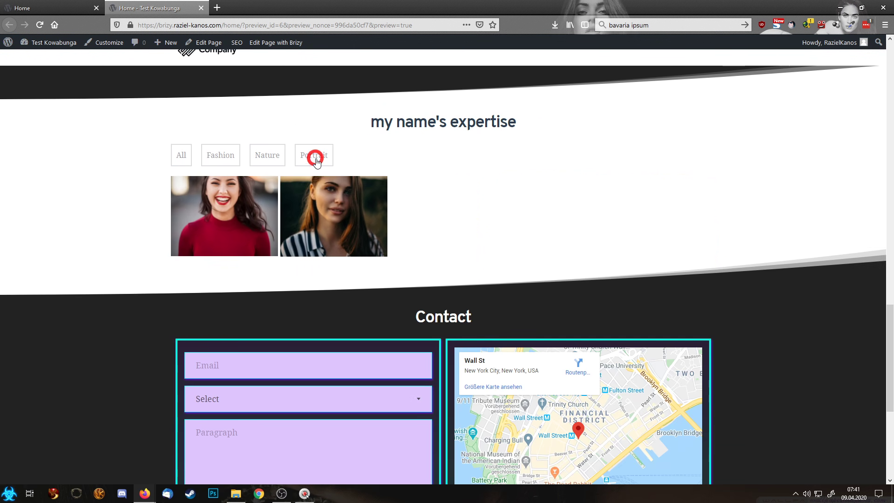
left_click(273, 156)
left_click(226, 160)
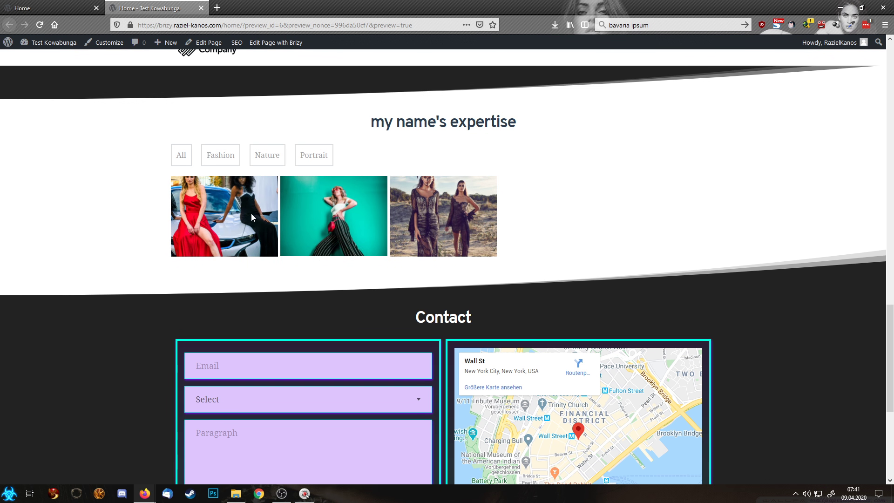
left_click(184, 156)
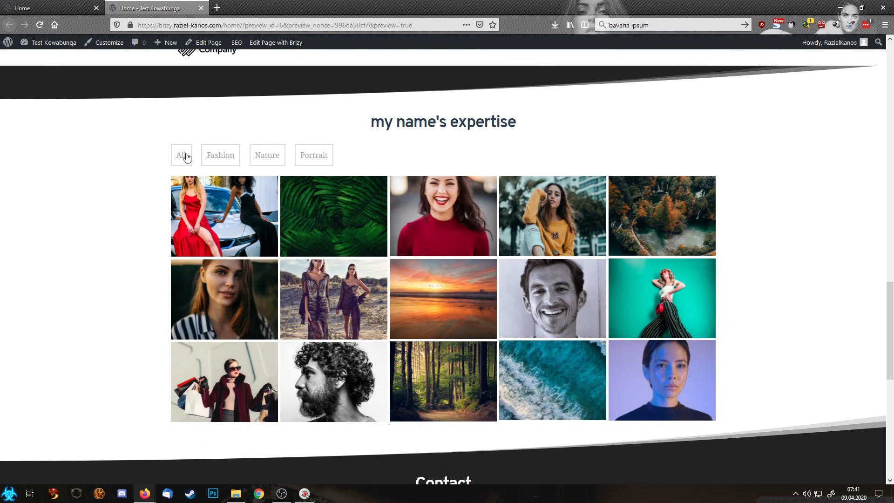
Return to the page editor, check the gallery's Portrait filter and inspect the smiling man photo's tags.
left_click(70, 5)
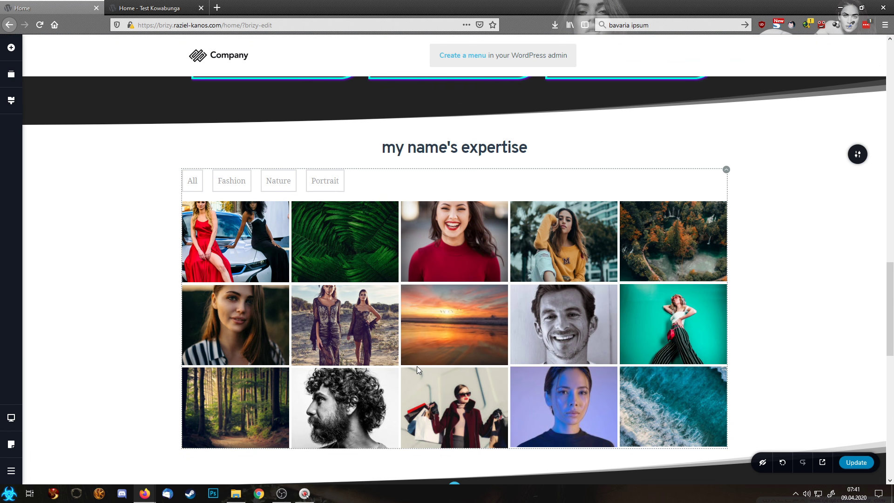
left_click(332, 186)
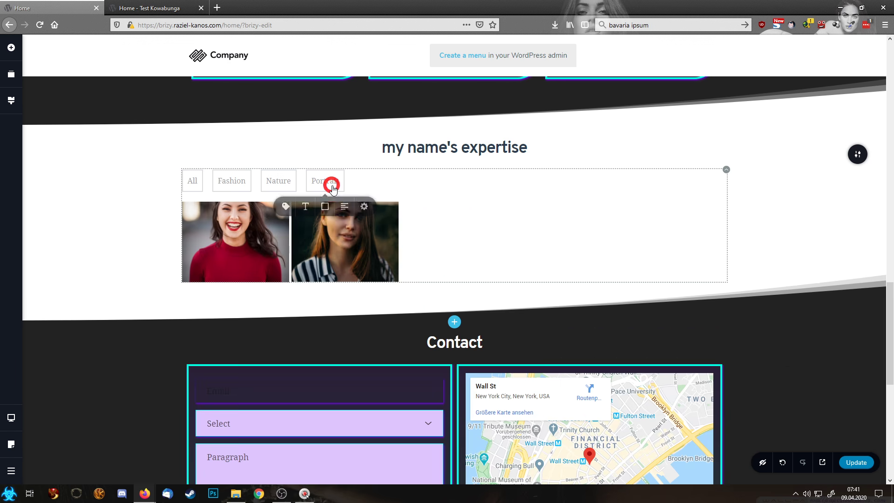
left_click(193, 182)
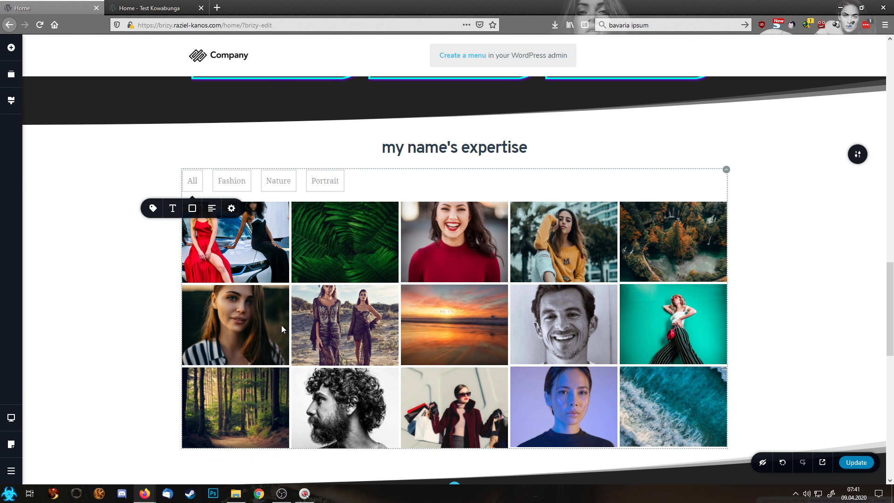
left_click(577, 335)
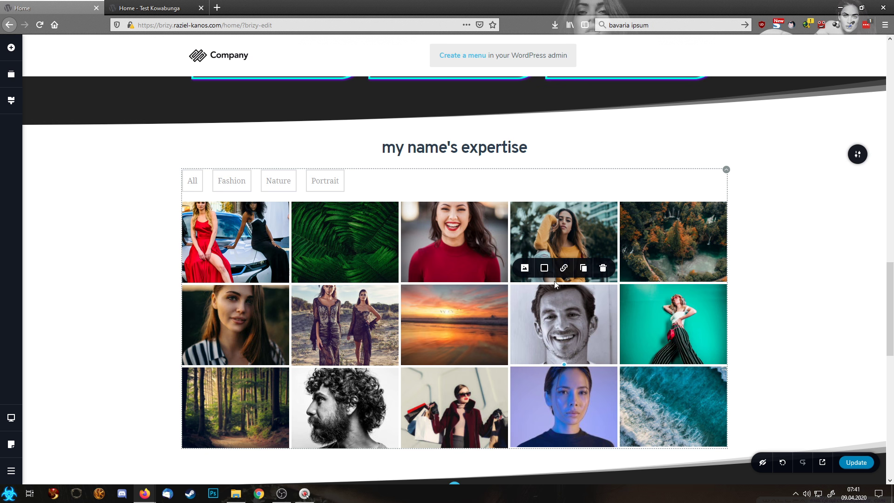
left_click(525, 268)
left_click(529, 141)
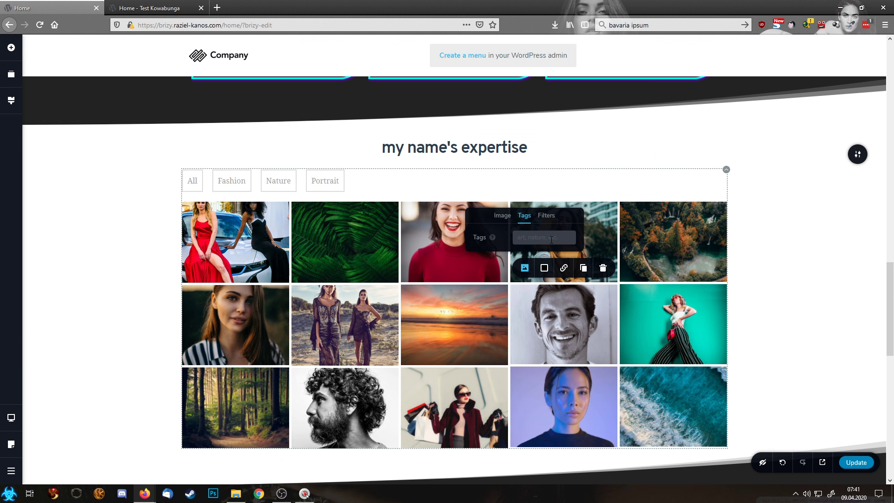
left_click(444, 235)
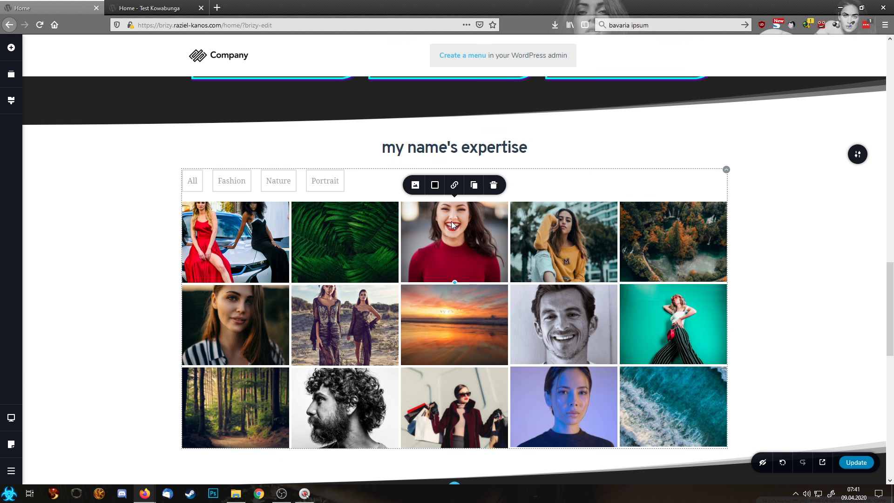
Copy the Portrait tag from the woman in the red sweater and apply it to the smiling man photo.
left_click(415, 185)
left_click(414, 58)
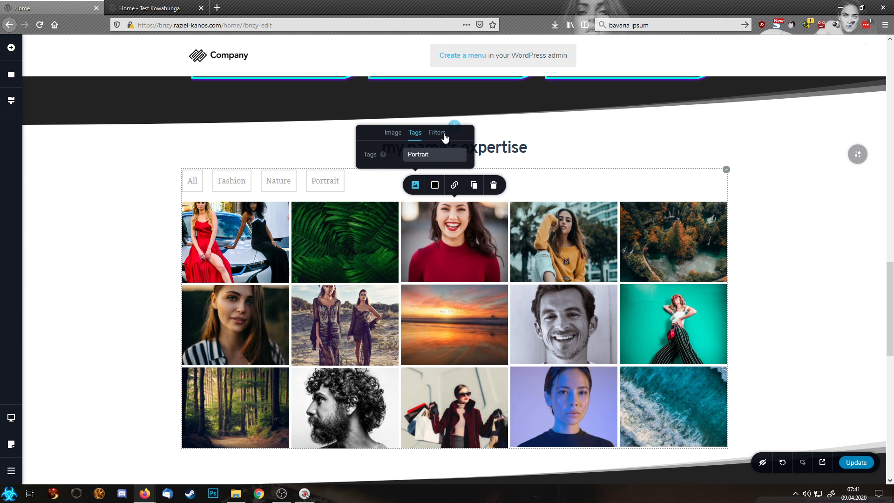
double_click(435, 154)
key("ctrl+c")
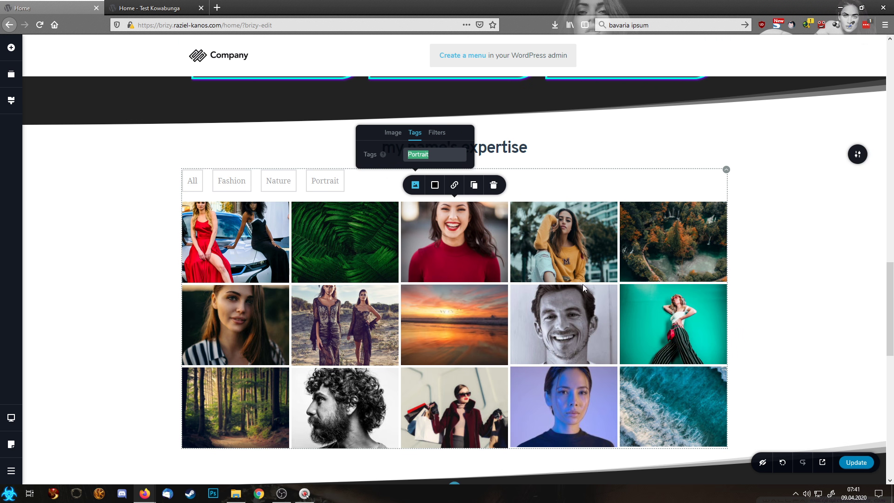
left_click(580, 320)
left_click(525, 267)
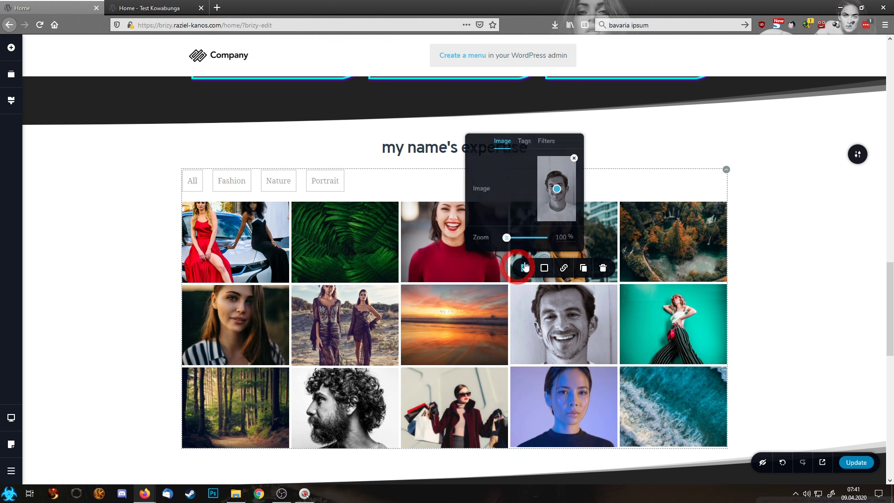
left_click(521, 141)
key("ctrl+v")
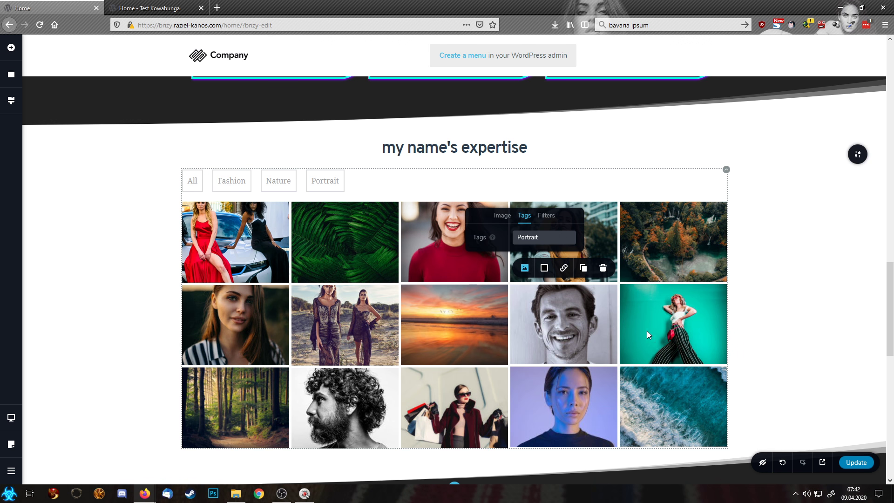
Tag the photo of the woman against the purple-blue background as Portrait.
left_click(607, 403)
left_click(525, 351)
left_click(527, 222)
left_click(534, 314)
key("ctrl+v")
Tag the black-and-white photo of the curly-haired bearded man as Portrait.
left_click(353, 392)
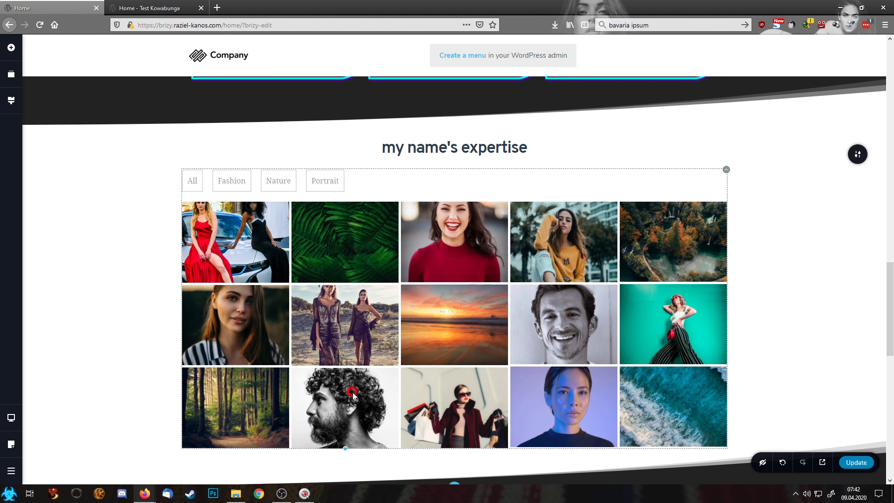
left_click(305, 351)
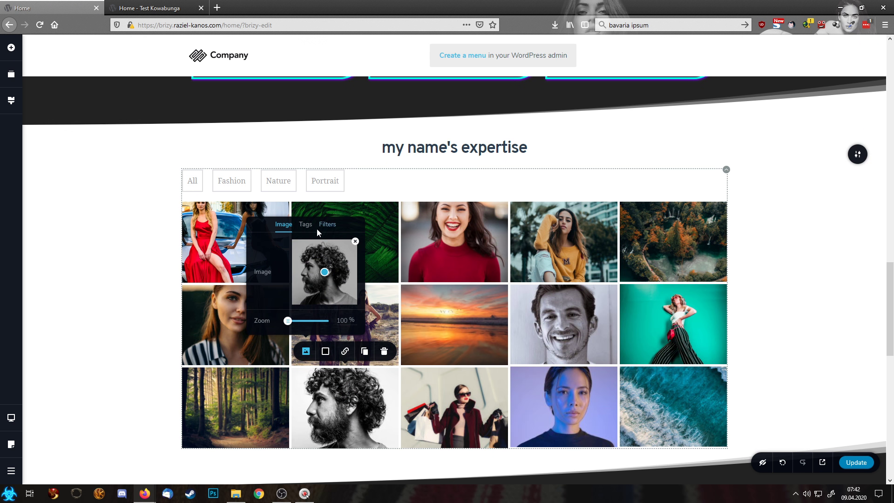
left_click(305, 225)
left_click(339, 319)
key("ctrl+v")
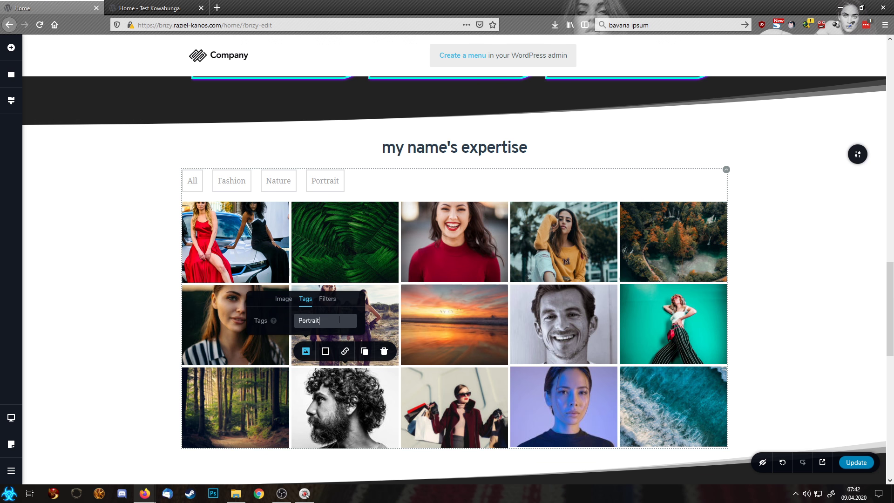
Check the gallery's Portrait and Nature filters in the editor and show all photos again.
left_click(323, 186)
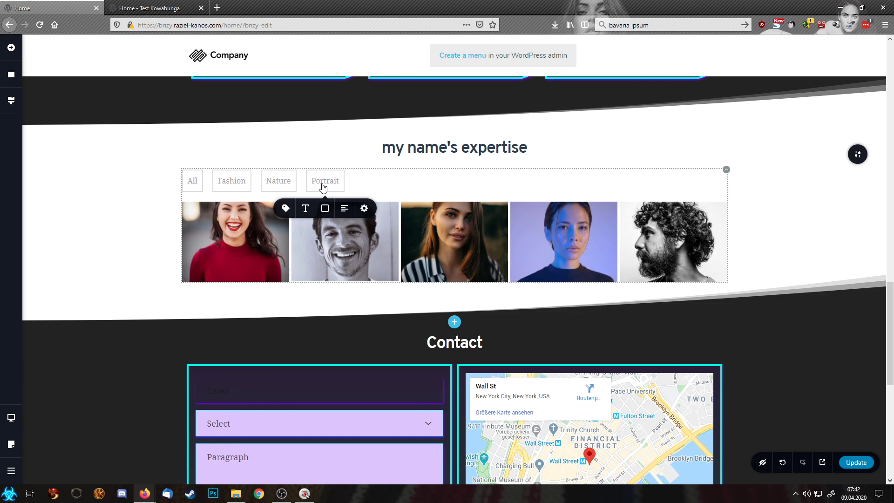
left_click(278, 186)
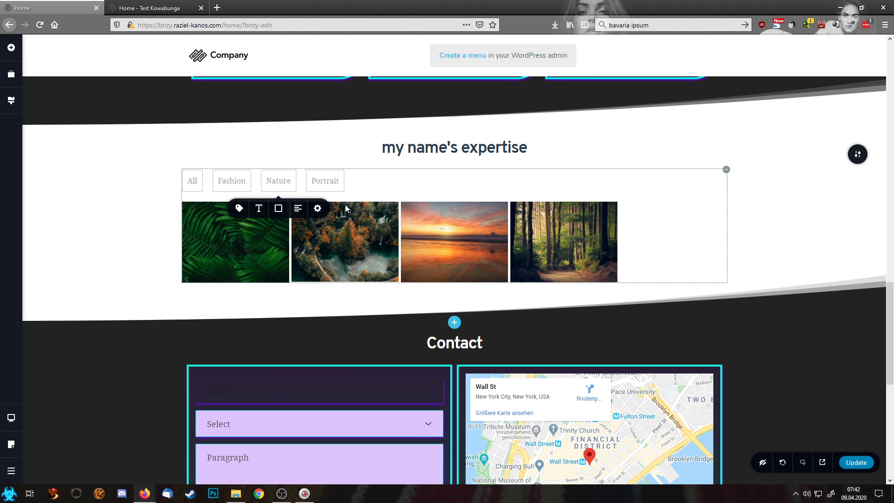
left_click(198, 183)
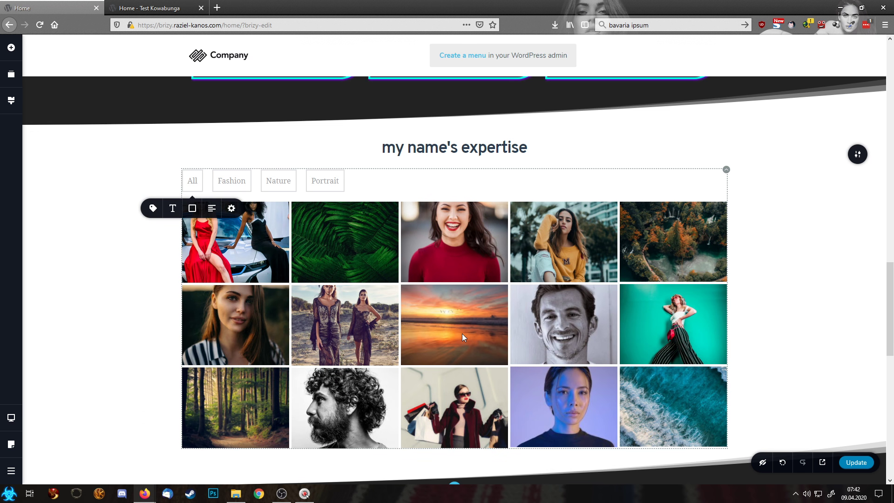
left_click(269, 183)
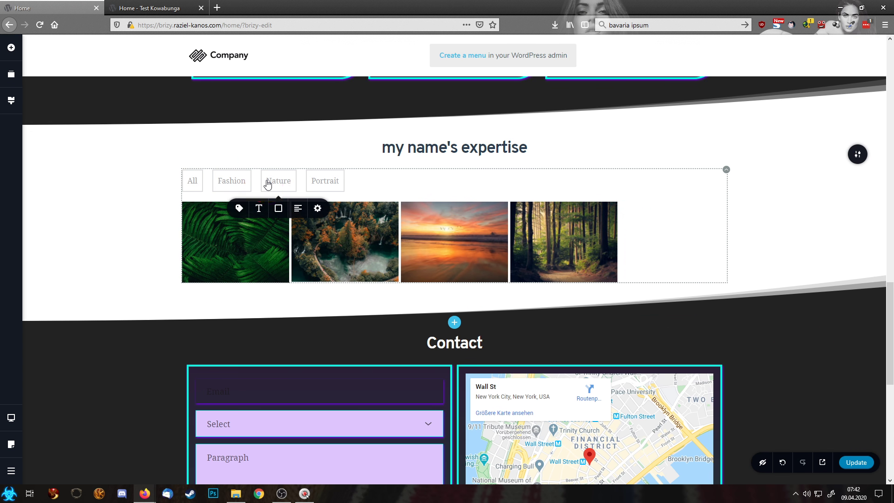
left_click(193, 181)
Copy the Nature tag from the sunset beach photo and apply it to the ocean waves photo.
left_click(466, 333)
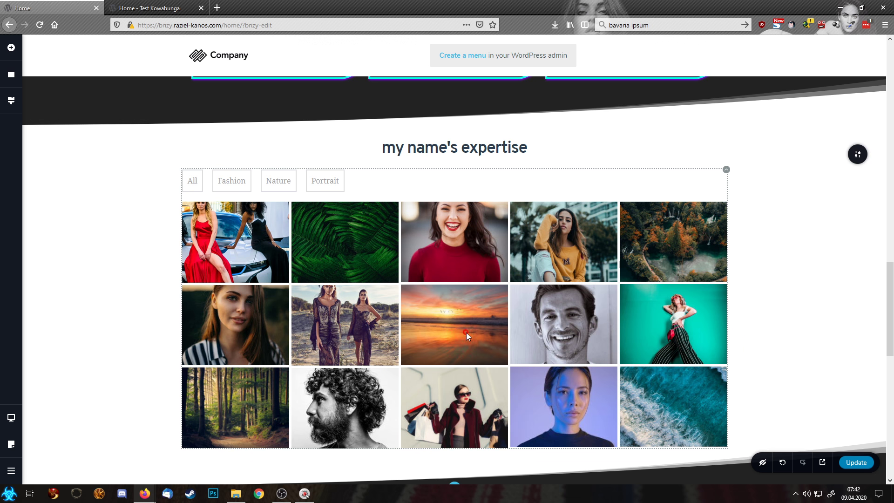
left_click(421, 269)
left_click(416, 164)
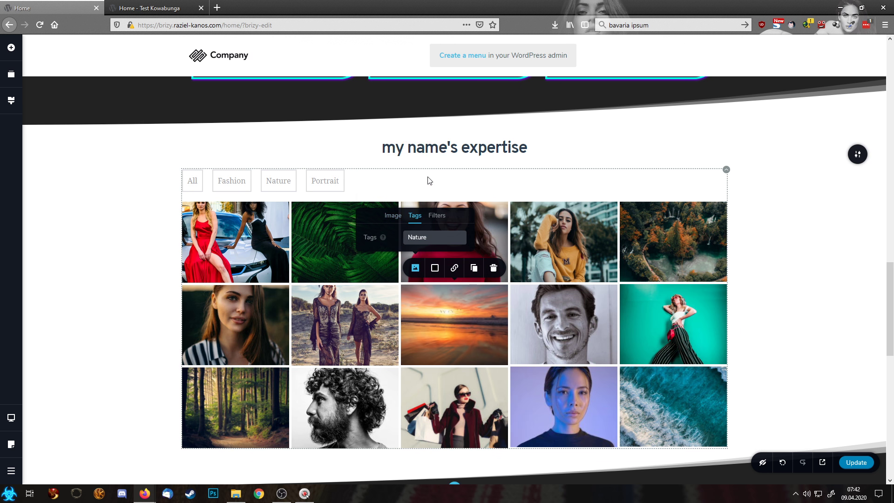
left_click(415, 237)
double_click(417, 237)
left_click(694, 335)
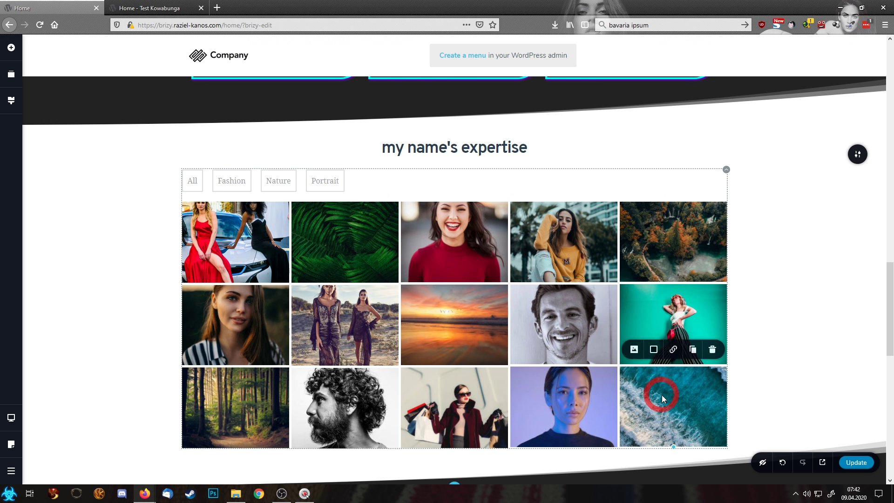
left_click(634, 349)
left_click(640, 221)
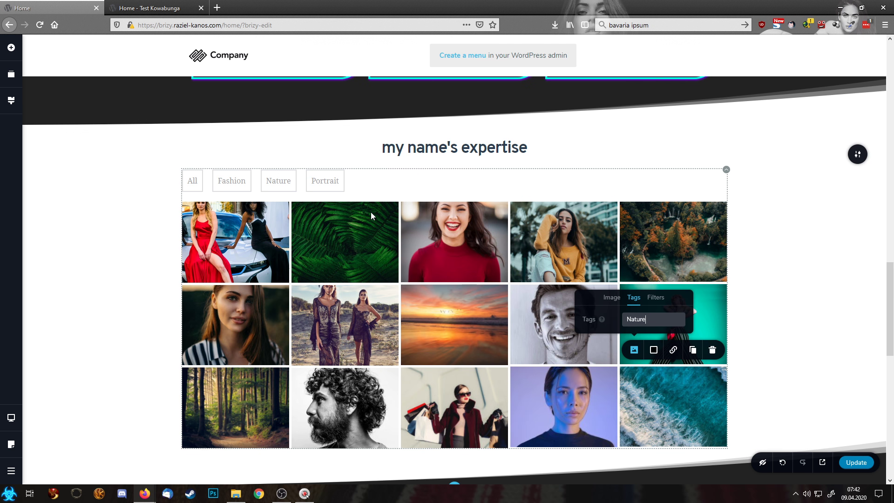
Copy the Fashion tag from the photo of two women at the car and apply it to the woman in the yellow sweater.
left_click(238, 181)
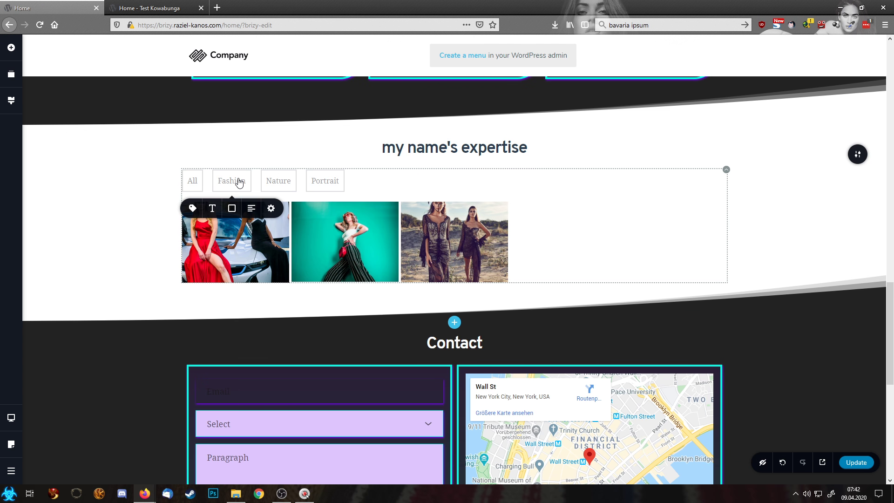
left_click(193, 183)
left_click(256, 222)
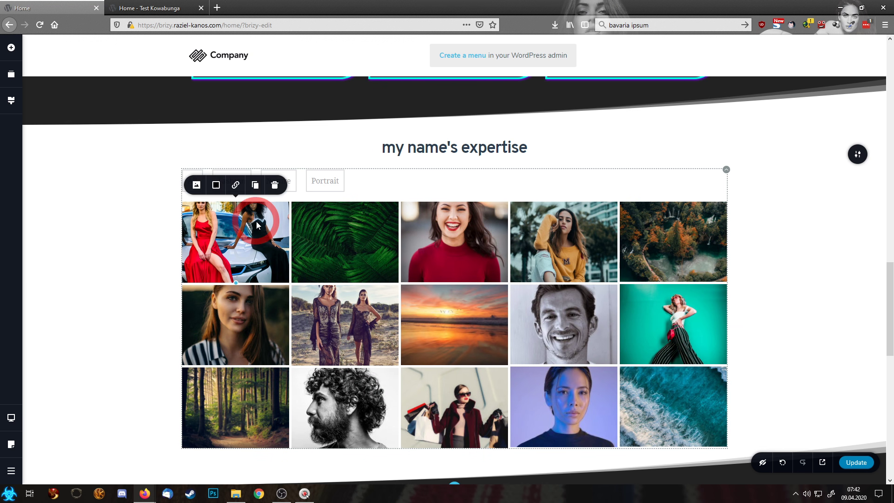
left_click(196, 185)
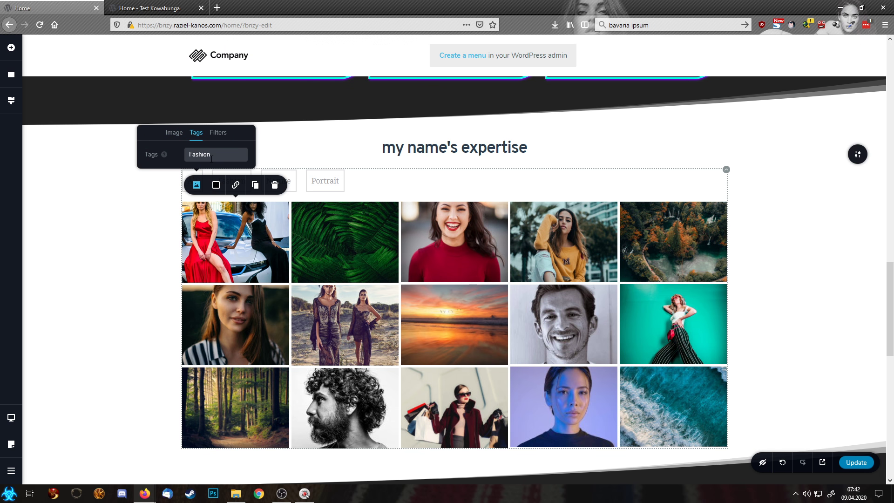
double_click(200, 155)
left_click(551, 207)
left_click(524, 186)
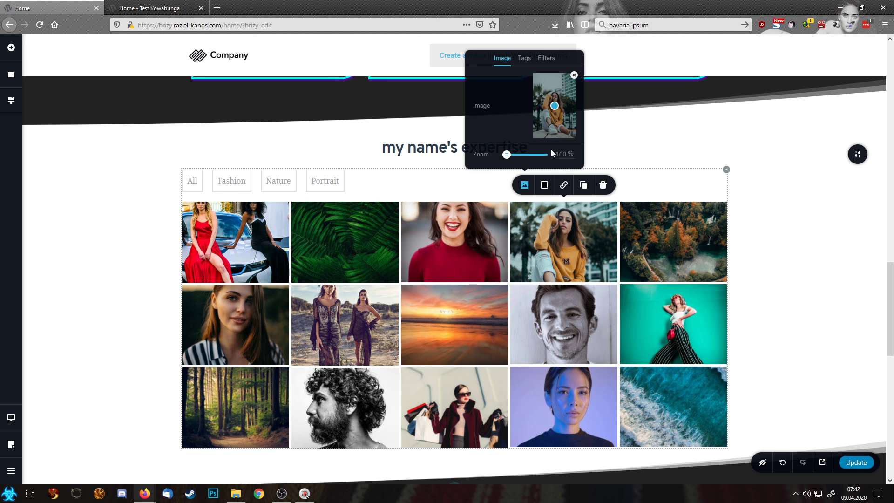
left_click(524, 63)
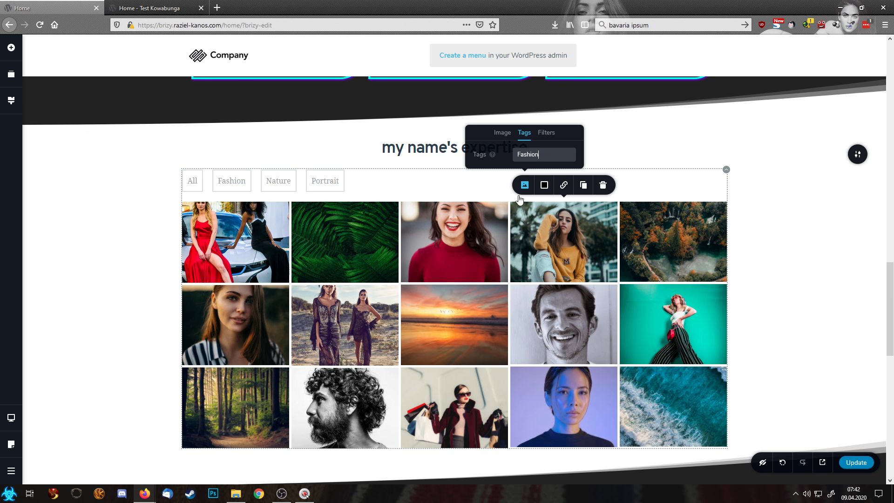
Check the gallery's Fashion filter, show all photos again, and tag the photo of the woman with shopping bags as Fashion.
left_click(223, 184)
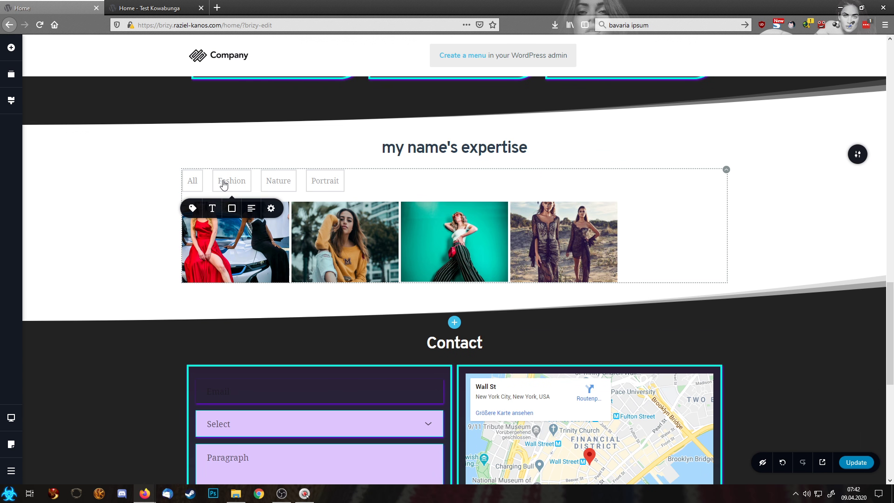
left_click(193, 181)
left_click(454, 398)
left_click(415, 350)
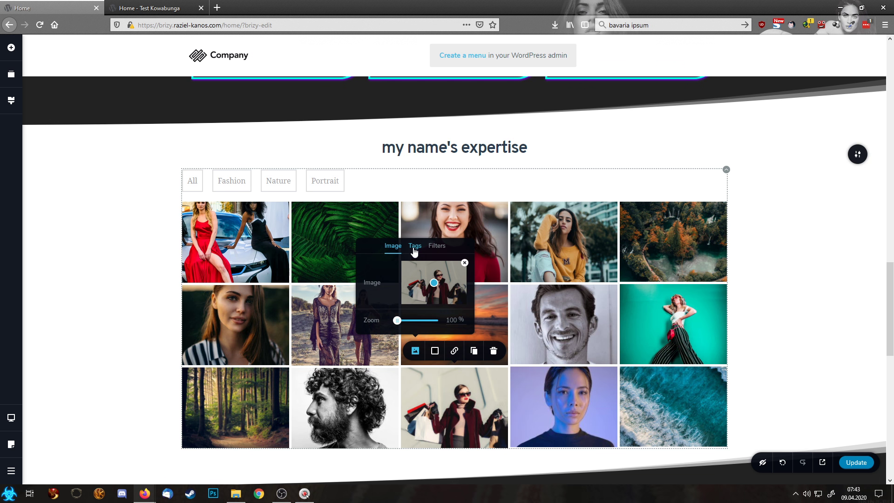
left_click(414, 247)
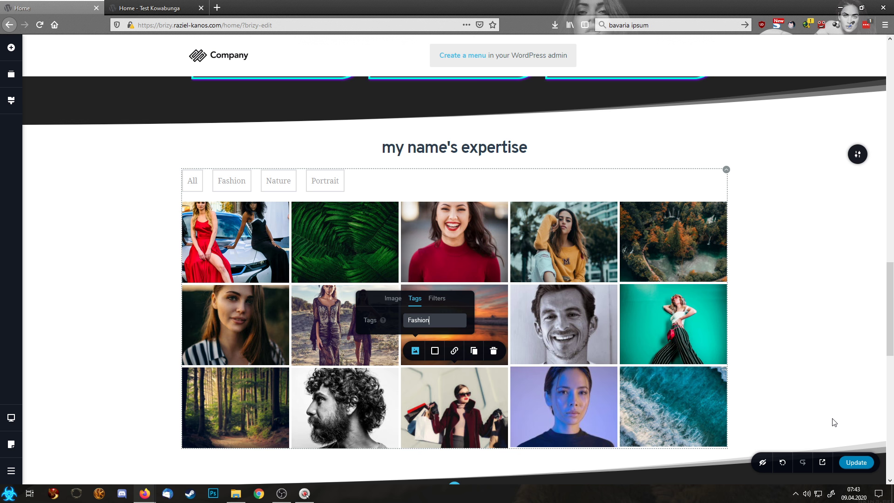
Check the Fashion filter again in the editor, show all photos, and deselect the gallery.
left_click(237, 186)
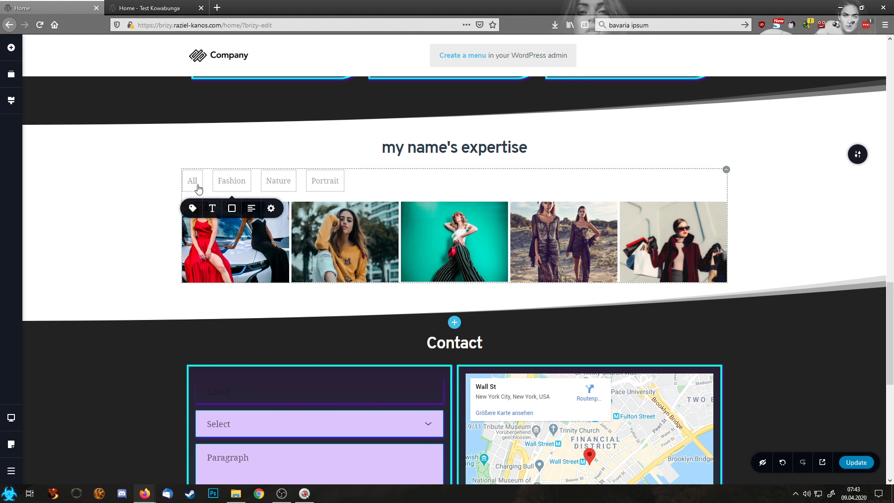
left_click(196, 185)
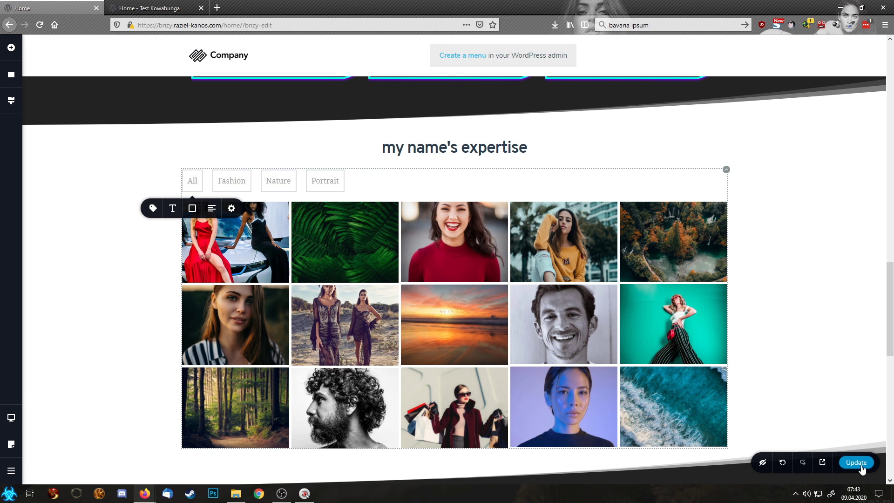
left_click(842, 371)
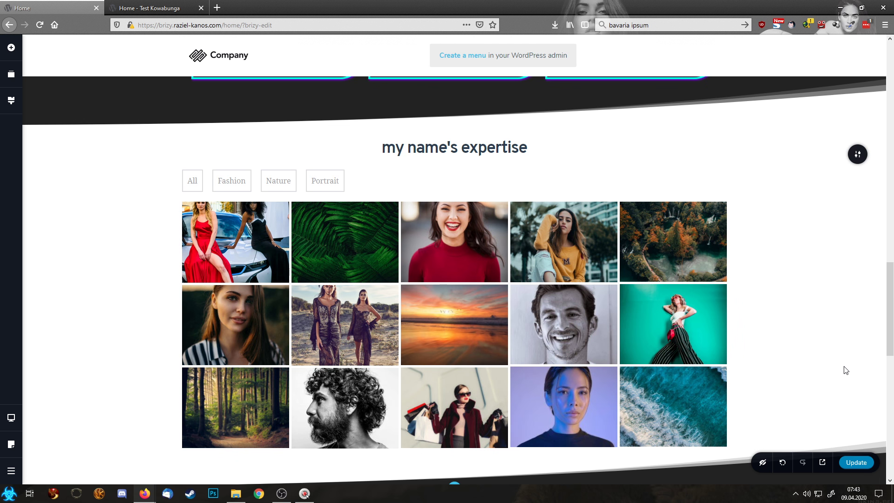
Check the gallery's Fashion, Nature and Portrait filters on the preview page, and show all photos again.
left_click(176, 8)
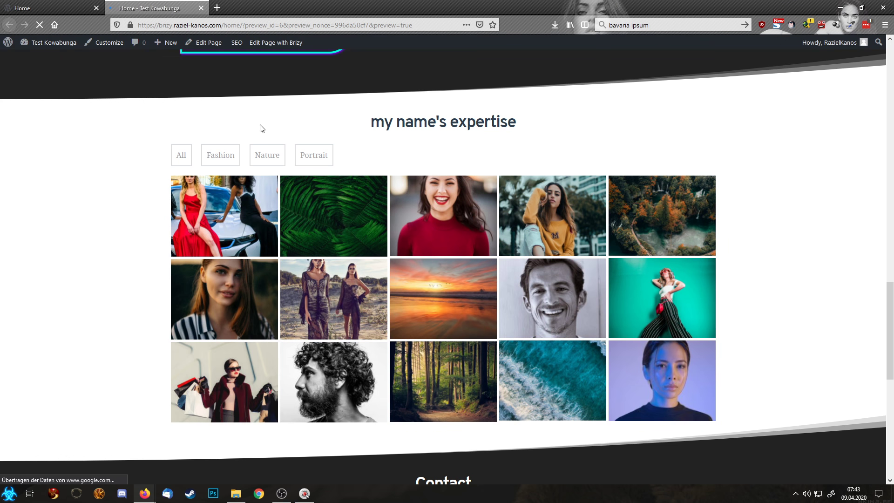
left_click(230, 158)
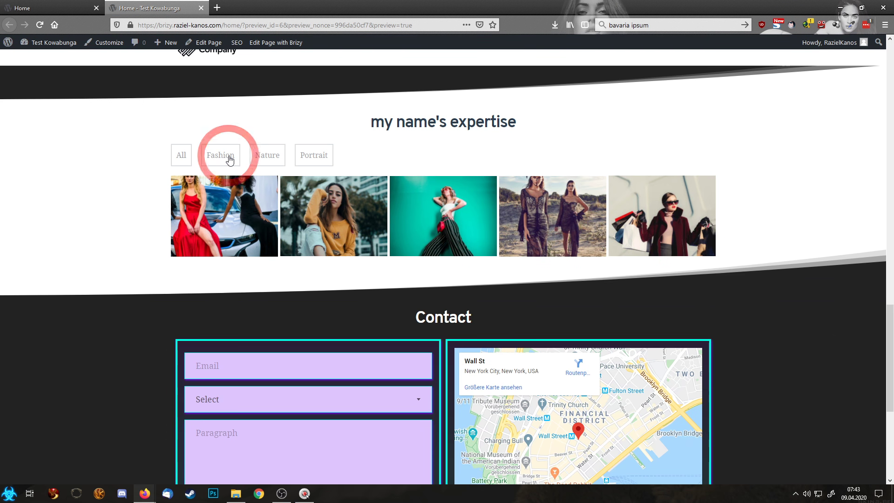
left_click(275, 157)
left_click(319, 163)
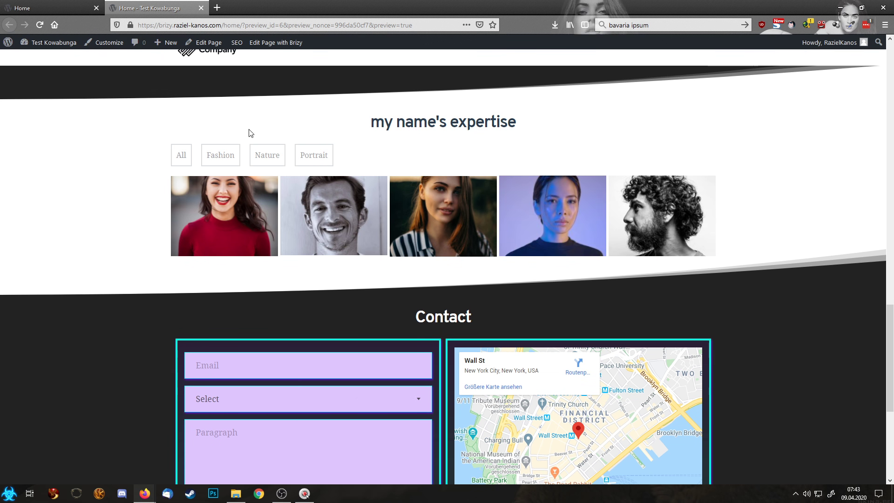
left_click(179, 153)
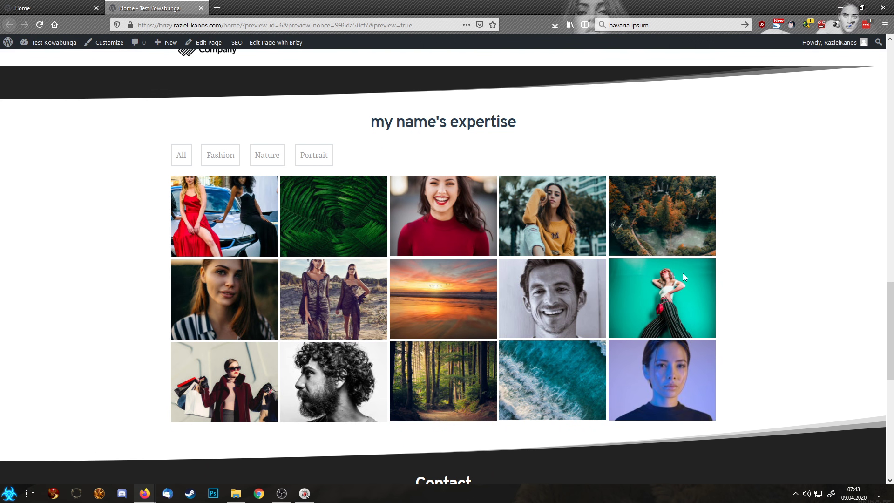
Return to the page editor and enable Open in Lightbox for the expertise gallery.
key("ctrl+Tab")
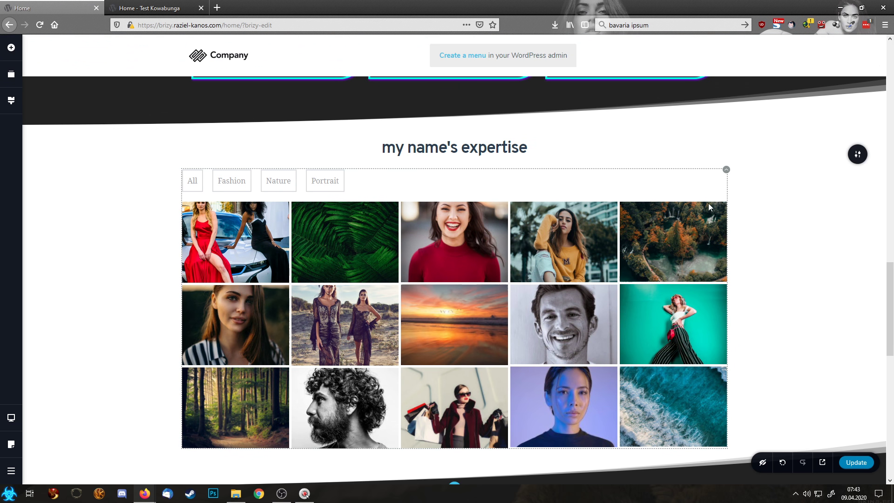
left_click(723, 168)
left_click(697, 193)
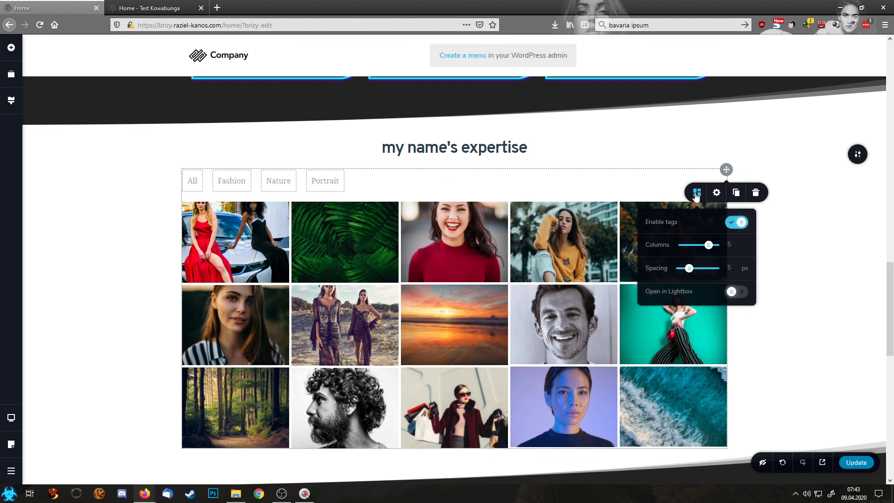
left_click(735, 298)
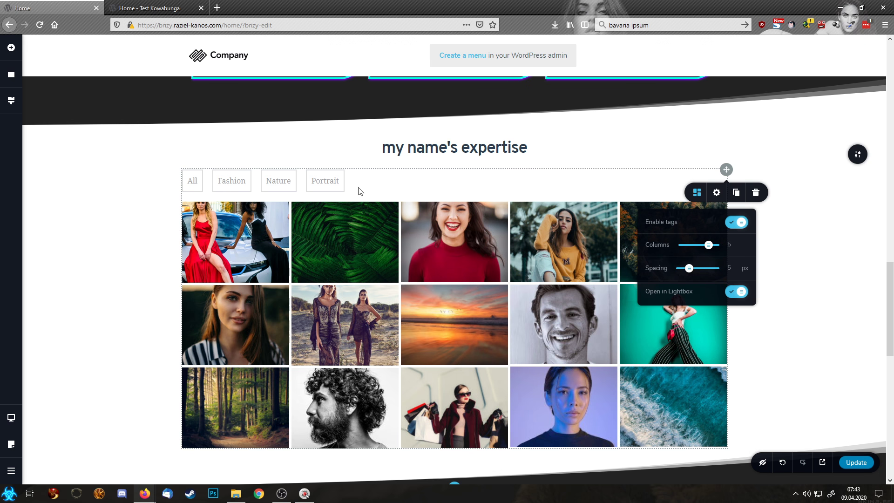
Try the joined single-box style on the gallery's filter tags and restore the separate-box style.
left_click(331, 181)
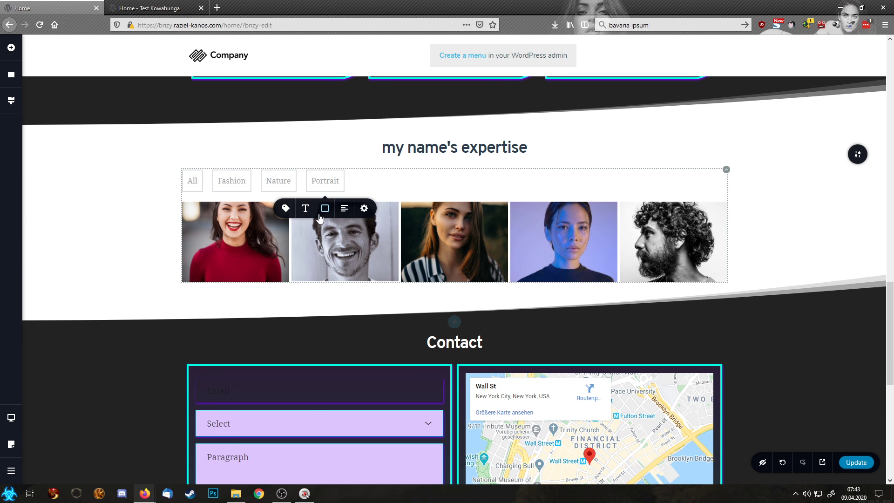
left_click(280, 210)
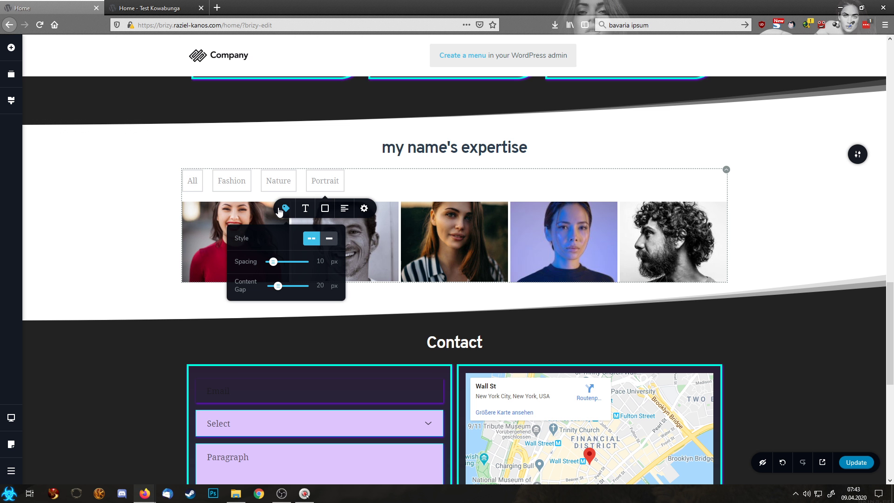
left_click(330, 239)
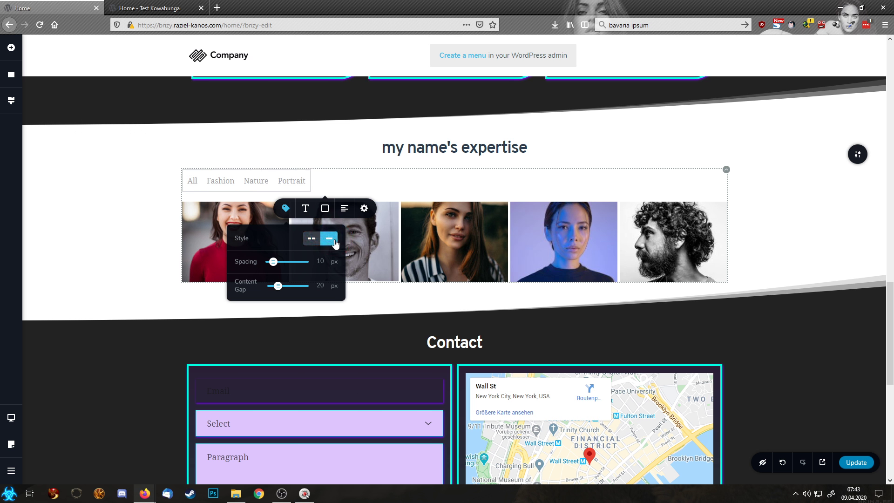
left_click(311, 240)
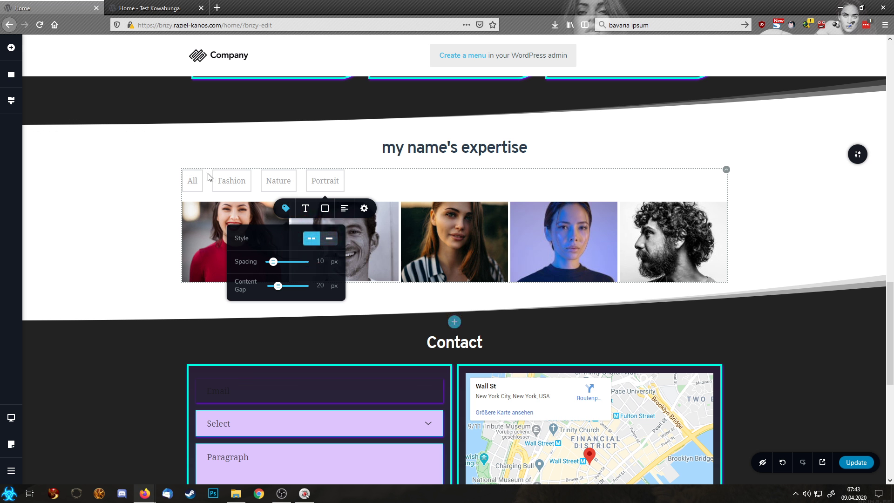
left_click(335, 243)
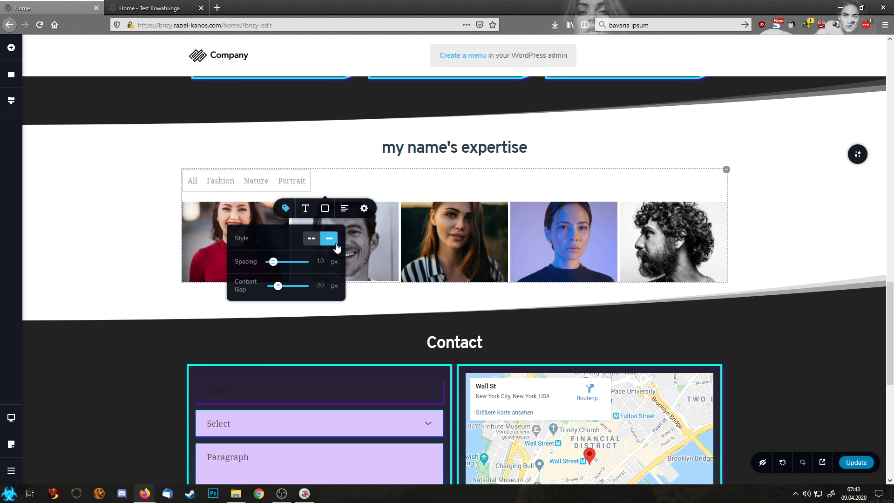
left_click(311, 239)
Set the filter tags' normal background to light purple #dfc5fd and their hover background to pale turquoise #c5fff9.
left_click(306, 209)
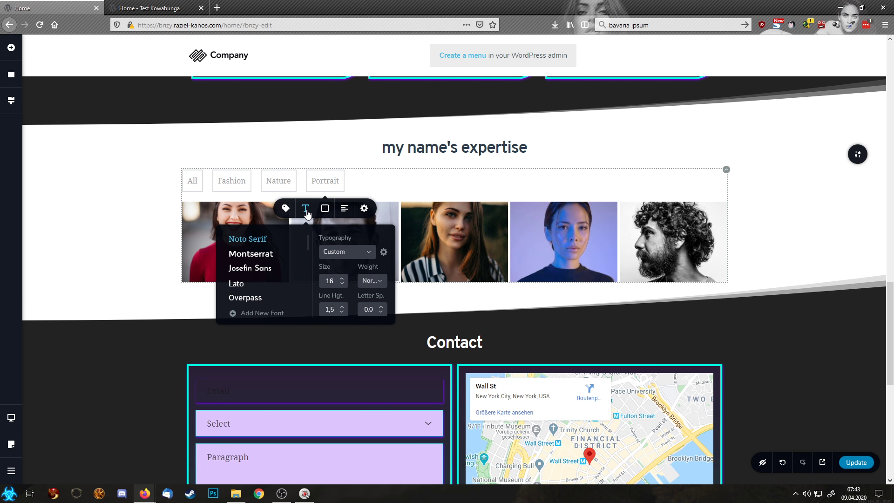
left_click(322, 209)
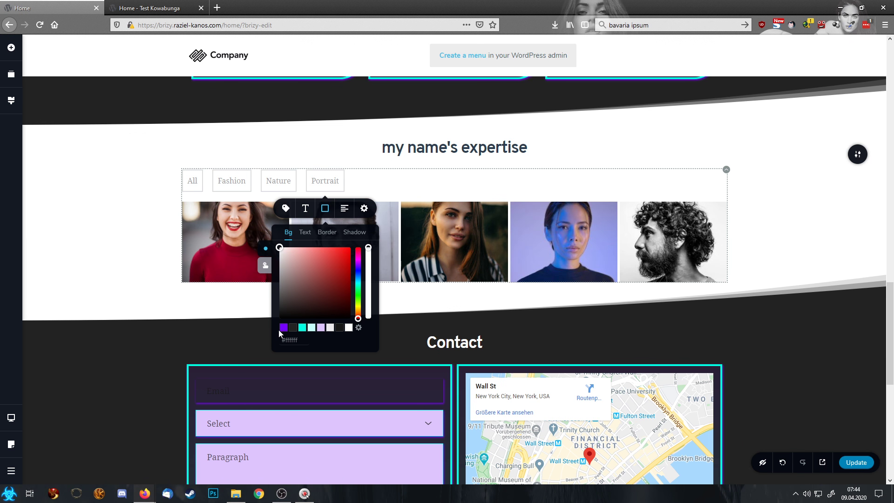
left_click(321, 328)
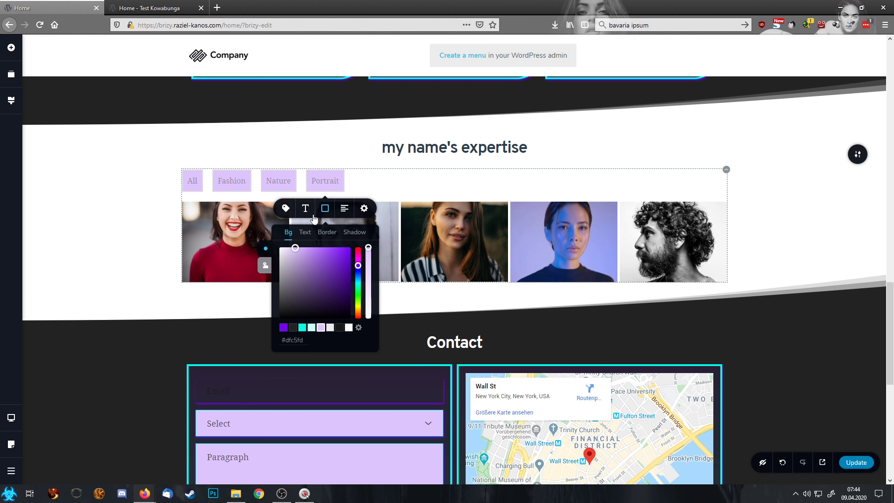
left_click(267, 266)
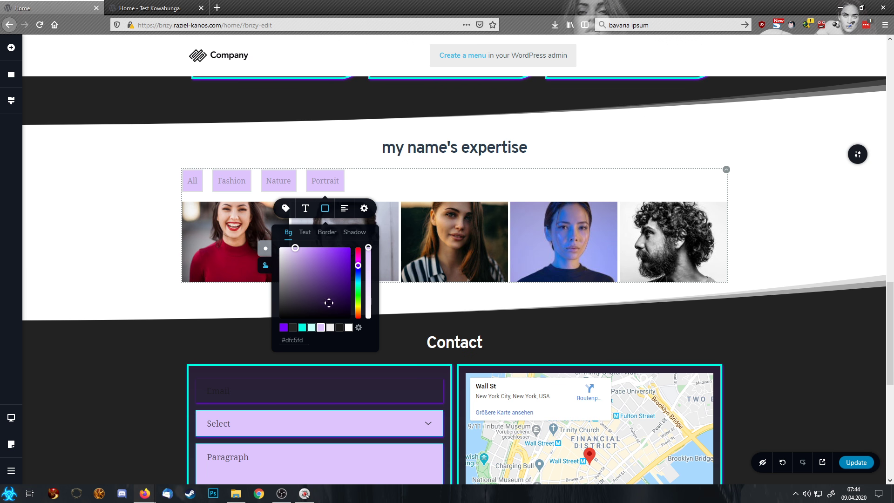
left_click(312, 327)
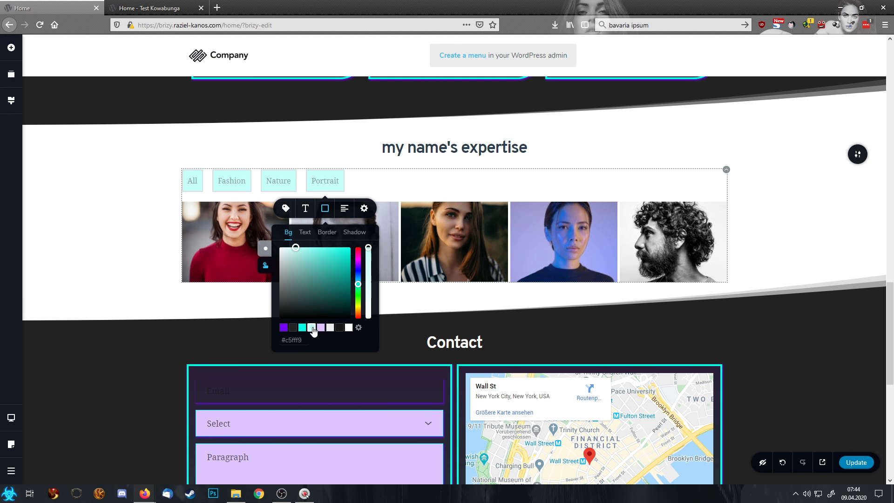
For the filter tags' normal state, set the border to turquoise #00ffe5 and the outset shadow to the palette's purple.
left_click(266, 249)
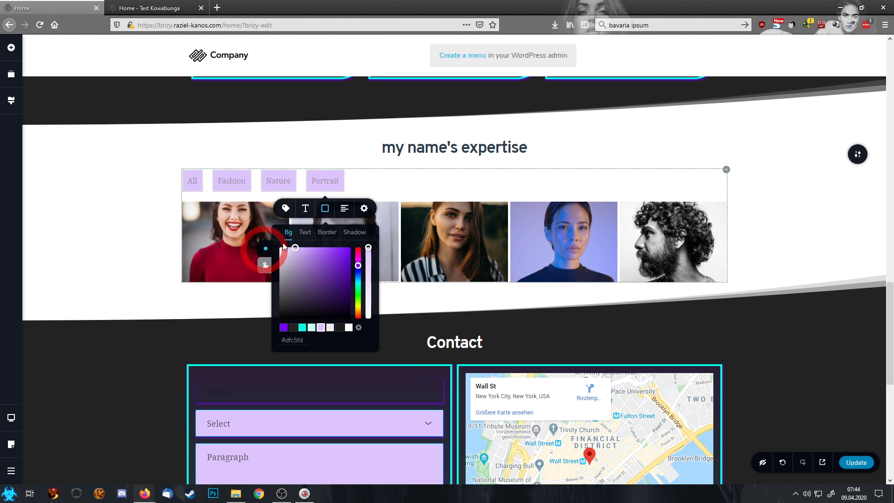
left_click(327, 232)
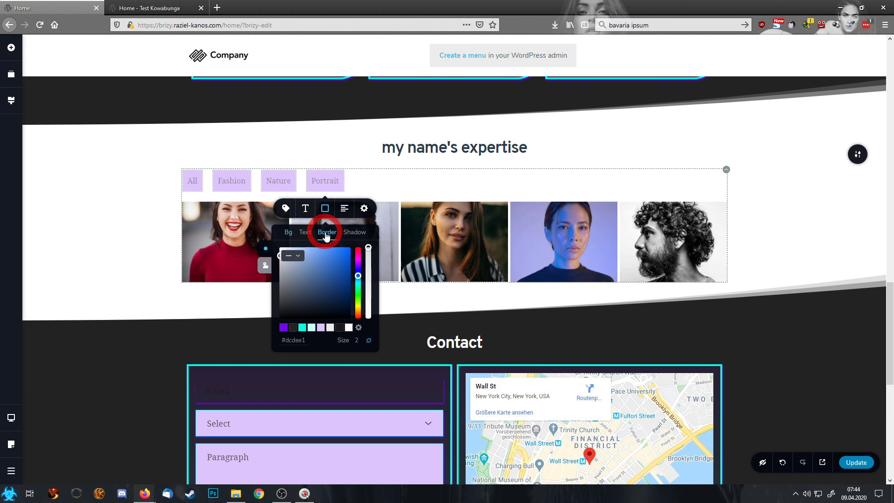
left_click(302, 327)
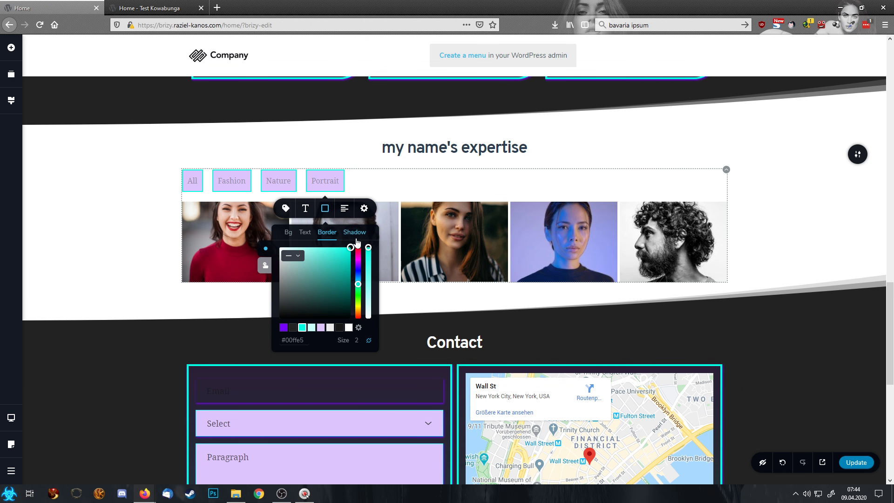
left_click(355, 232)
left_click(283, 328)
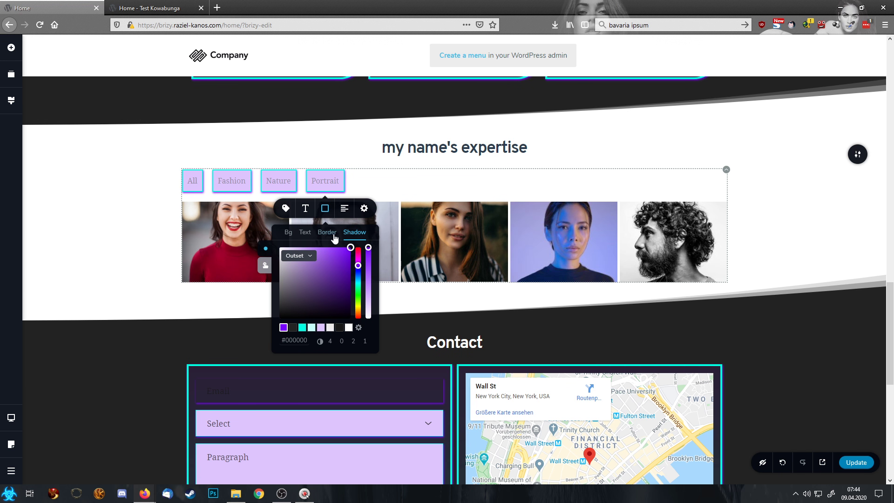
For the filter tags' hover state, set the border to the palette's purple and the outset shadow to its bright turquoise.
left_click(334, 234)
left_click(265, 265)
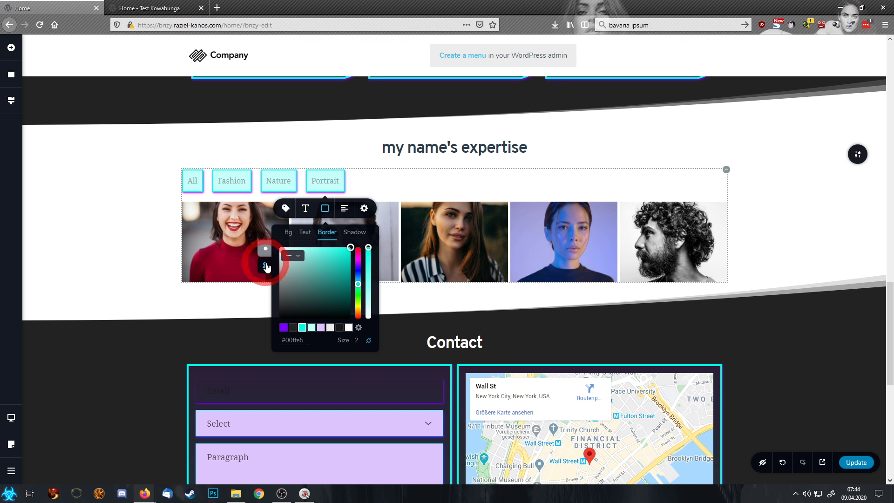
left_click(283, 328)
left_click(355, 232)
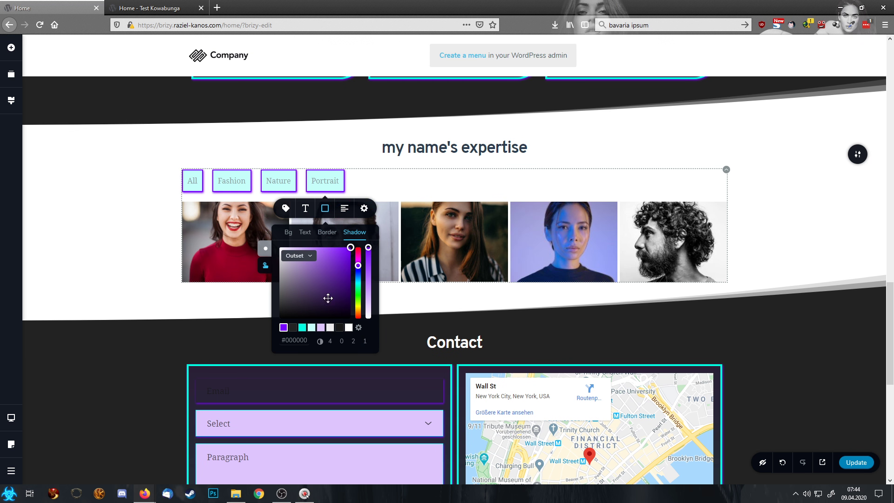
left_click(303, 328)
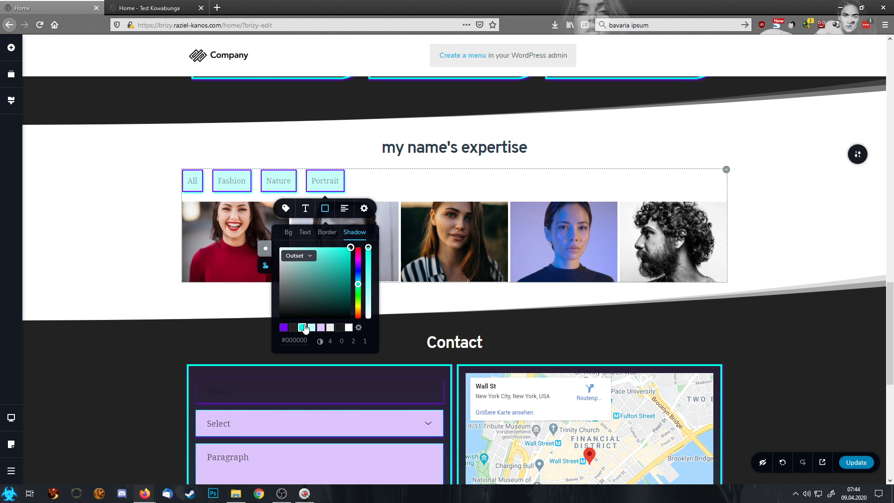
Set the gallery filter tags' text colour to near-black #171717 for both the normal and hover states.
left_click(846, 216)
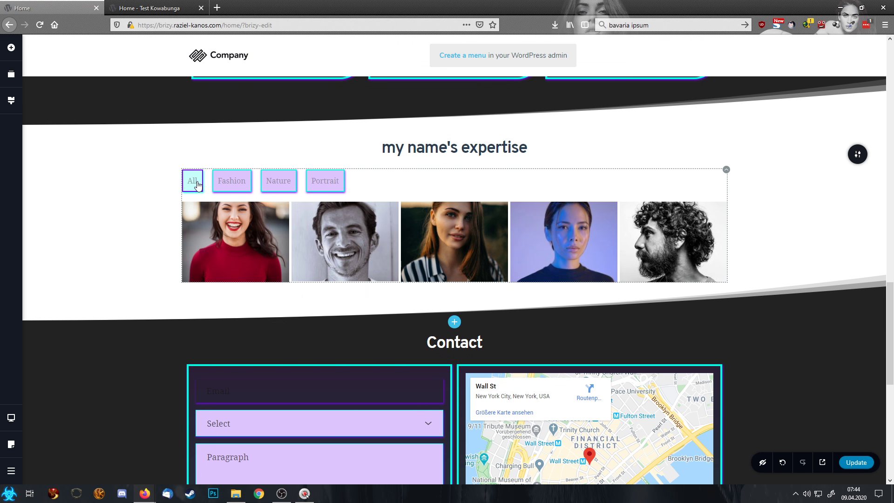
left_click(279, 183)
left_click(279, 208)
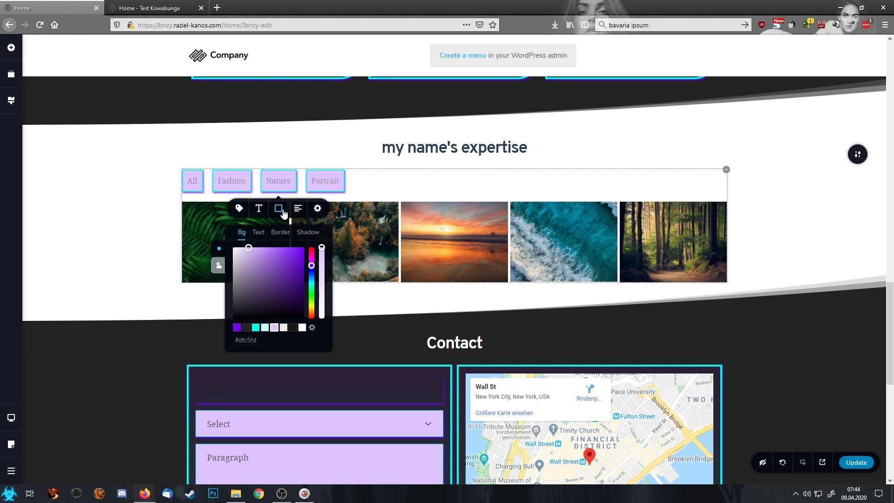
left_click(259, 231)
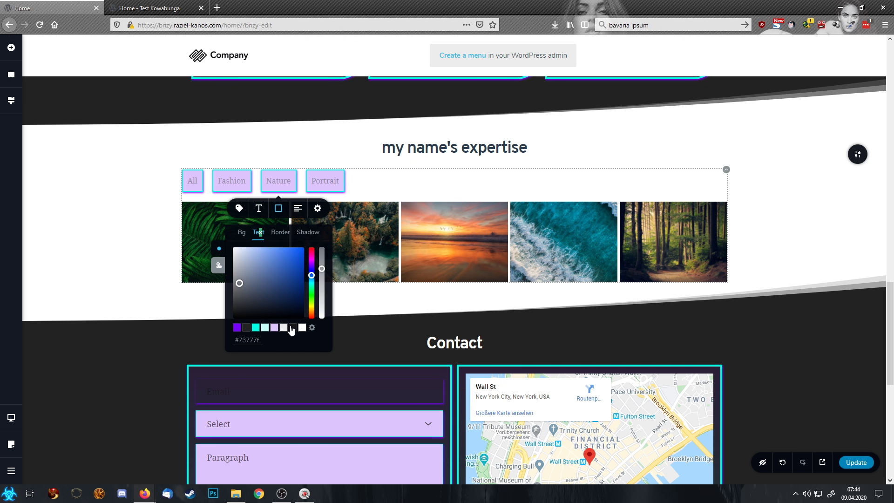
left_click(292, 328)
left_click(216, 269)
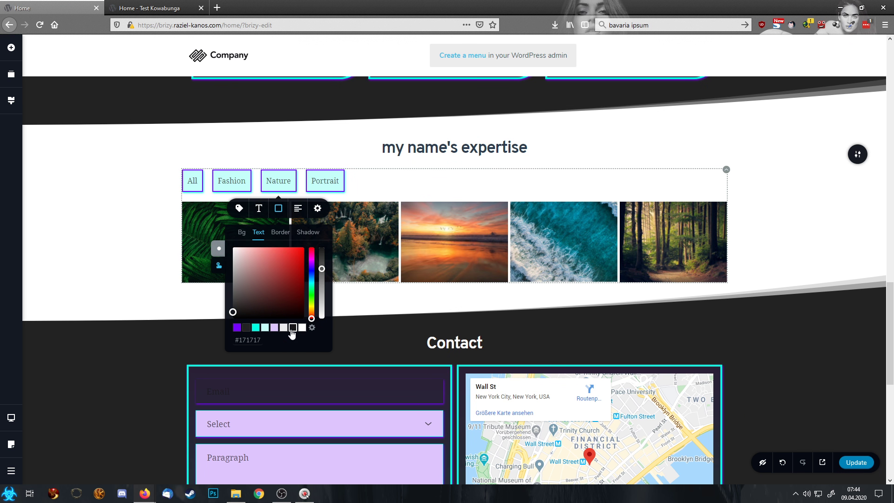
left_click(426, 191)
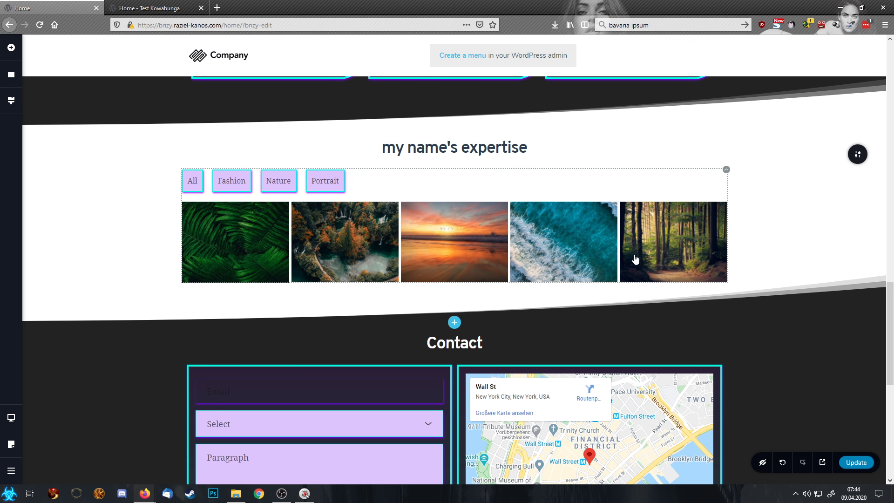
Round only the upper-left and lower-right corners of the gallery filter tags by 25 px each.
left_click(342, 181)
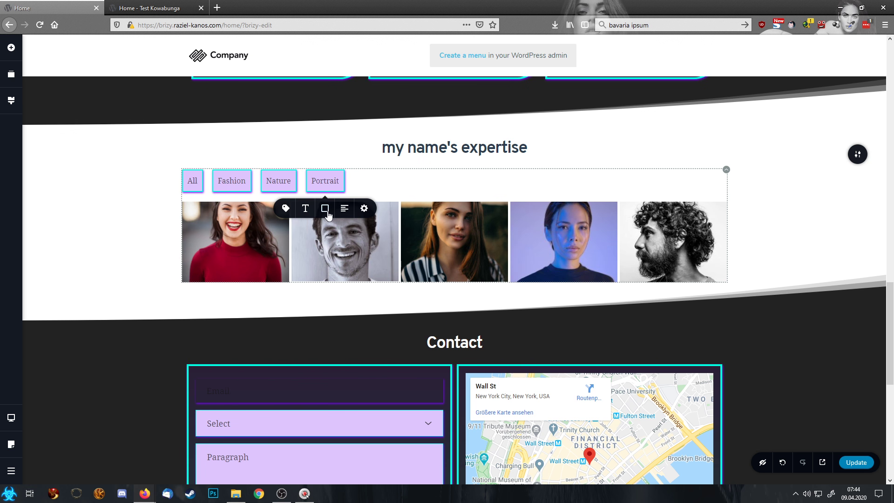
left_click(364, 209)
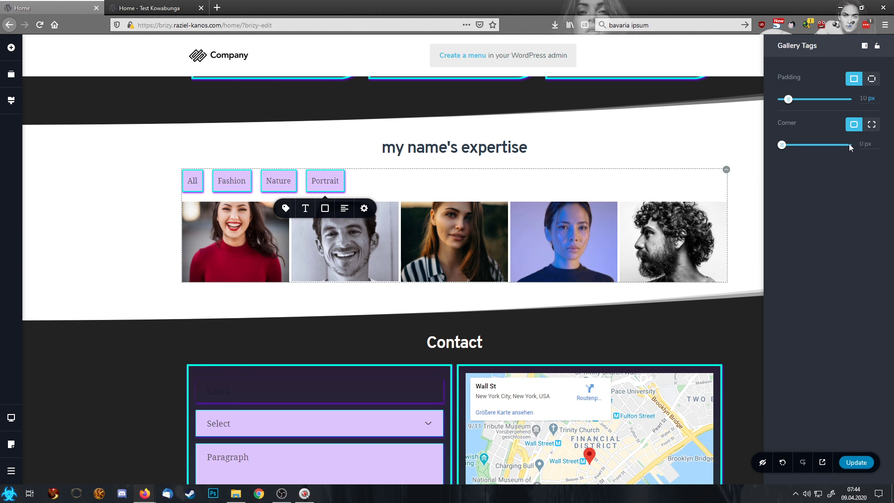
left_click(871, 125)
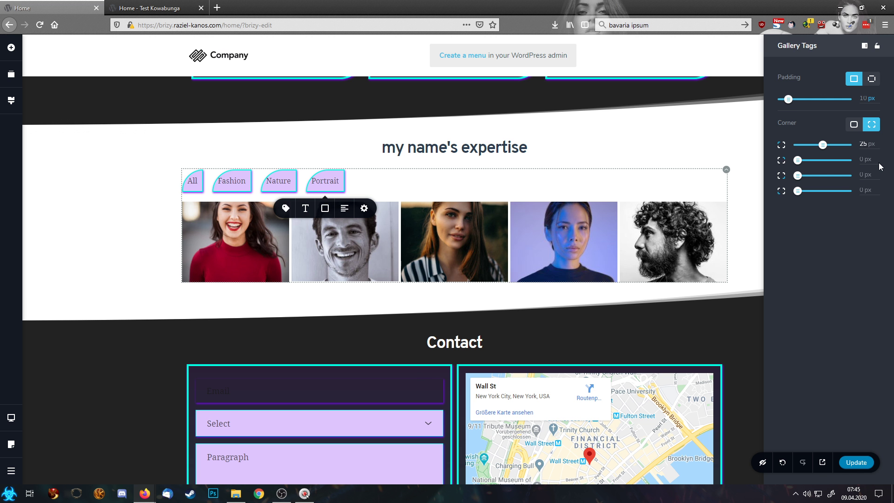
key("BackSpace")
type("5")
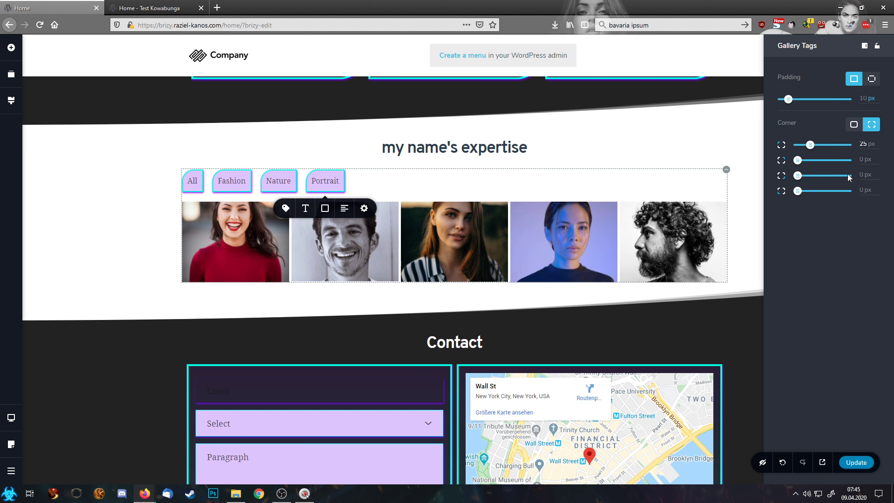
left_click(874, 180)
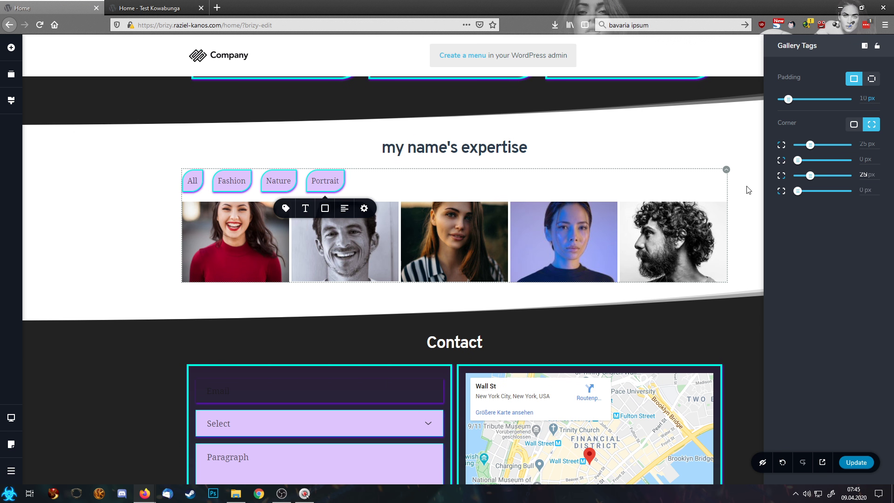
left_click(612, 139)
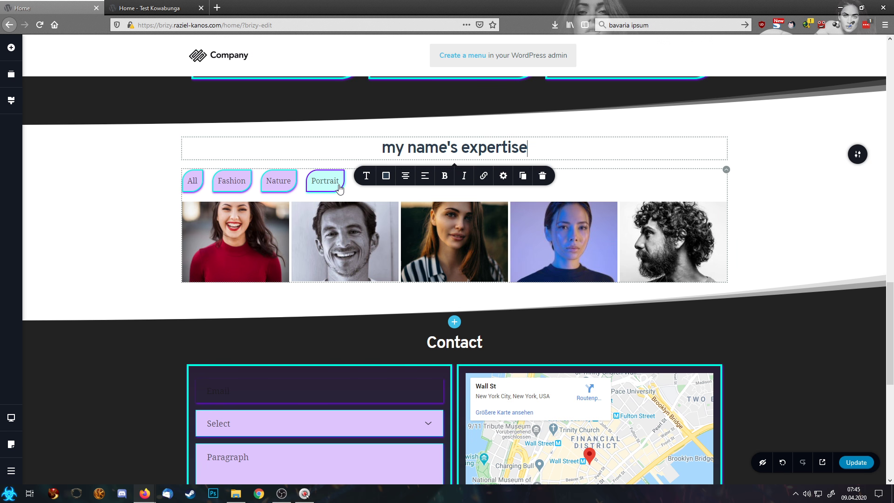
Compare the tag shape with the article cards, set the gallery filter to All, and save the page.
scroll(303, 235, "down", 3)
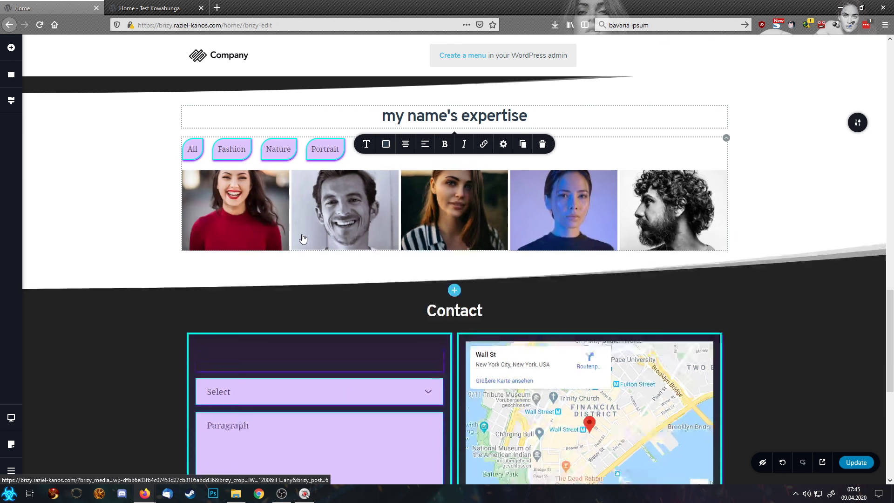
scroll(303, 234, "up", 12)
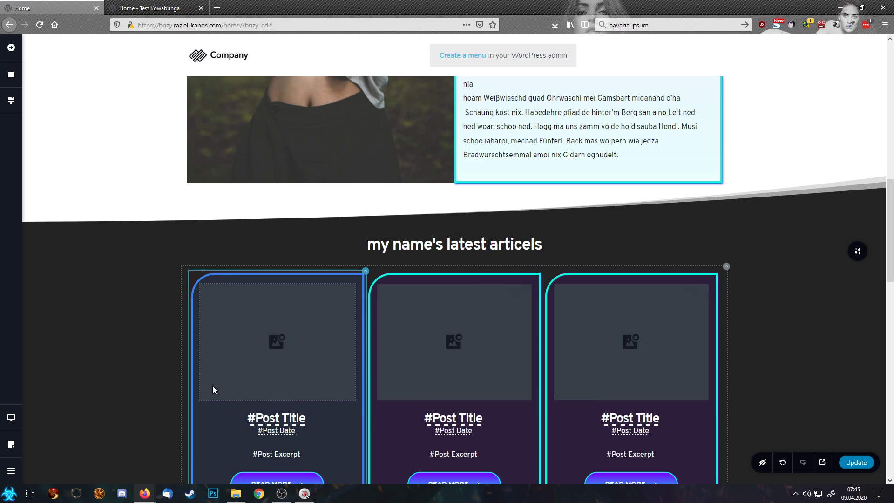
scroll(211, 181, "down", 4)
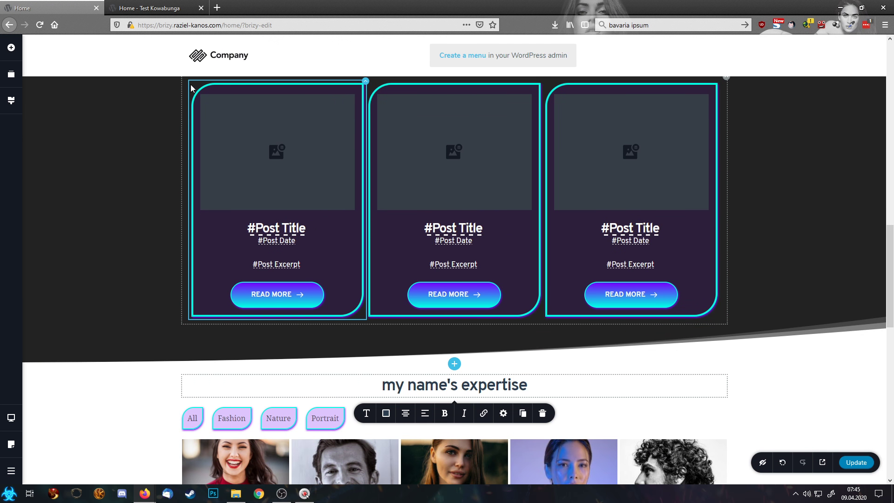
scroll(359, 321, "down", 6)
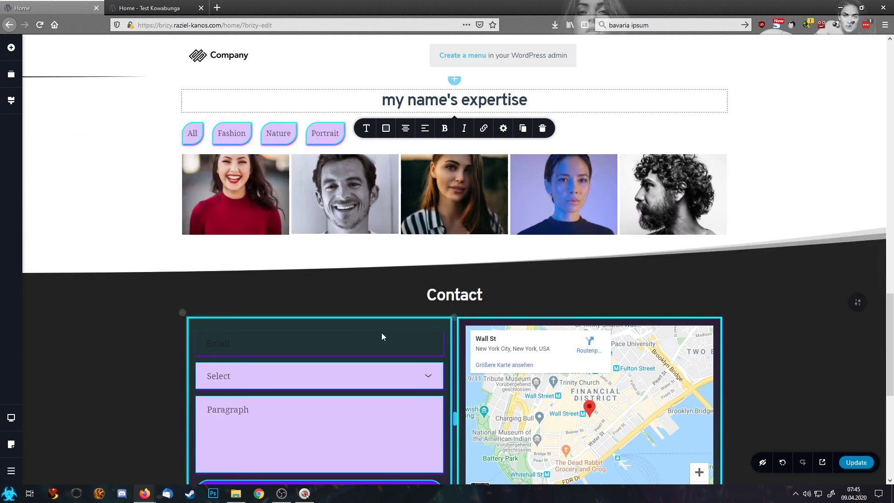
left_click(191, 135)
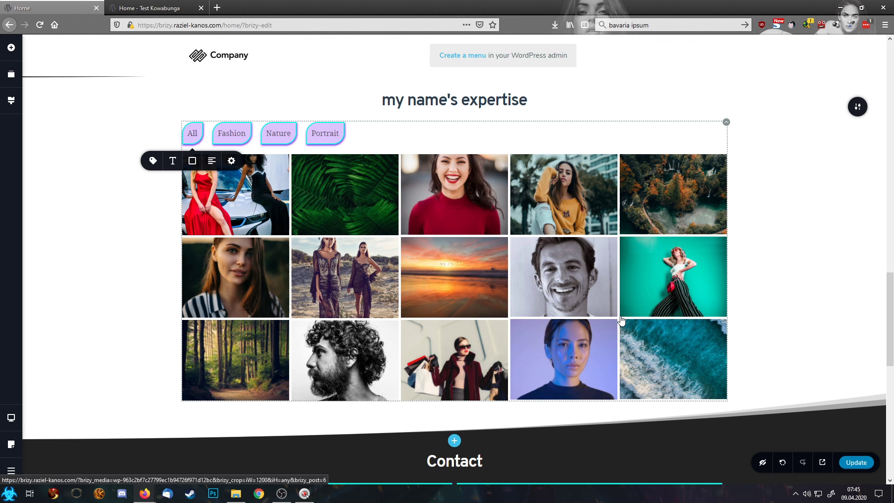
scroll(622, 320, "up", 1)
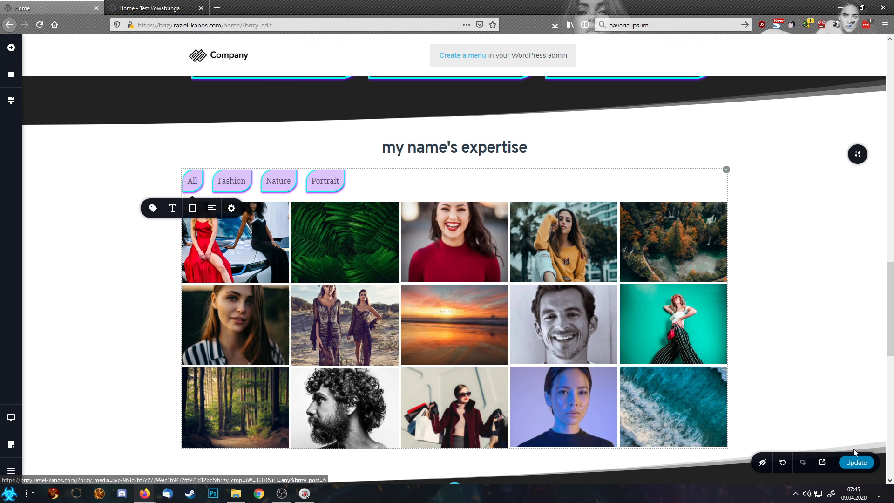
left_click(854, 463)
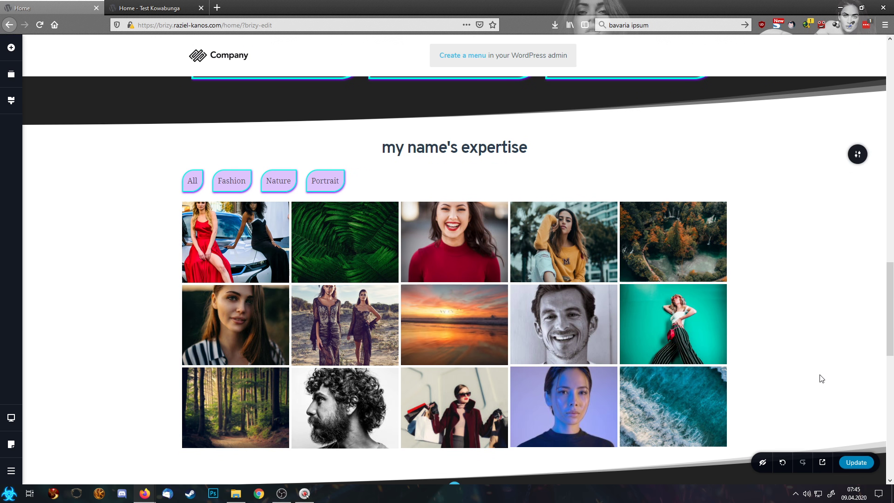
Load the published homepage in the other browser tab by removing the preview parameters from its address.
scroll(818, 375, "down", 5)
scroll(818, 375, "down", 3)
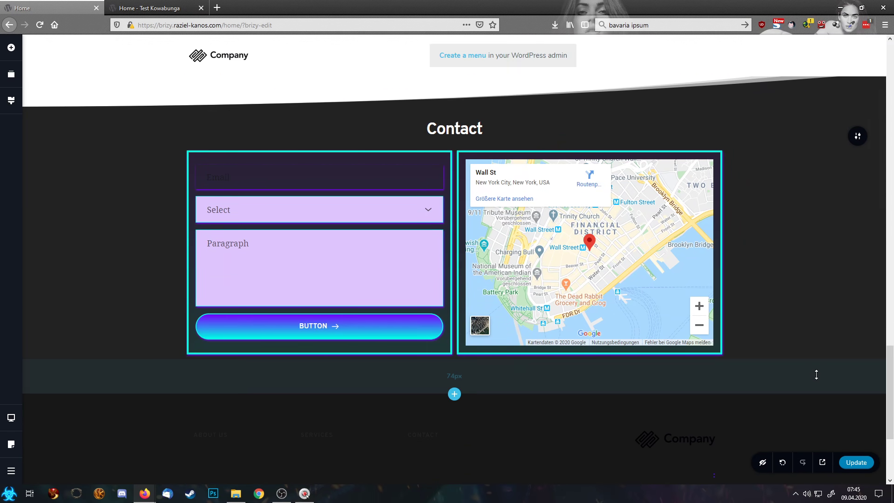
scroll(817, 375, "up", 20)
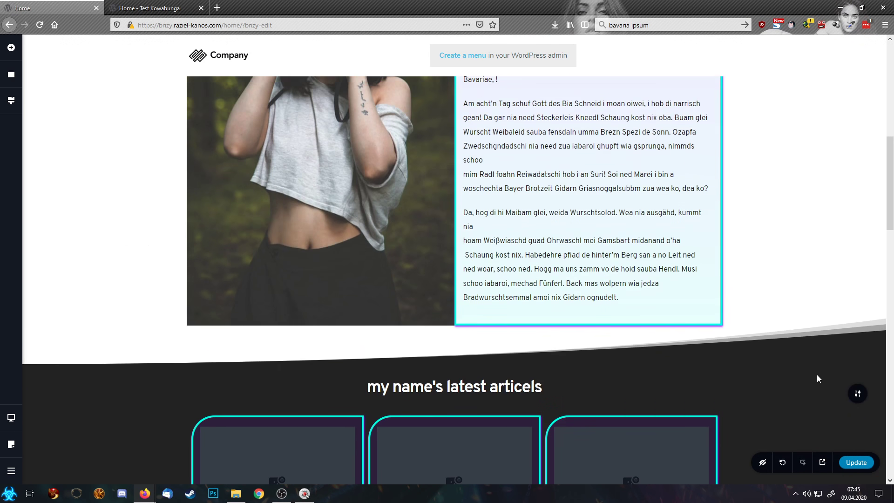
scroll(817, 375, "up", 8)
left_click(172, 9)
scroll(315, 88, "up", 15)
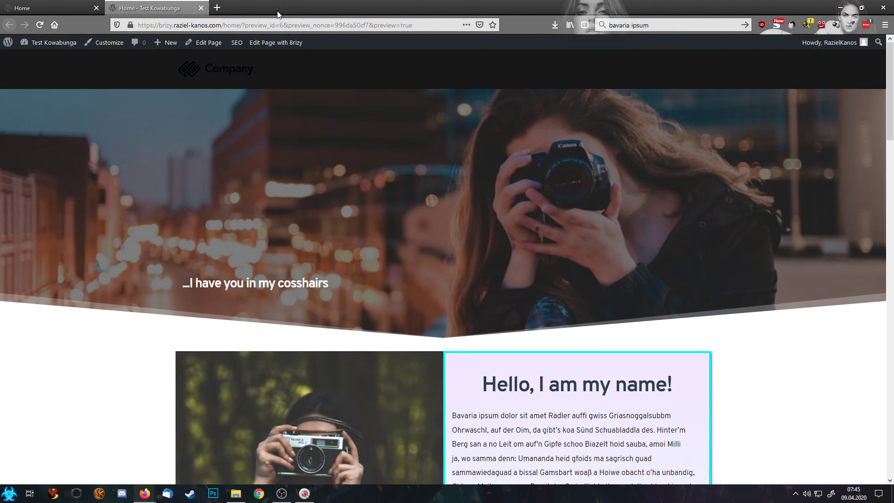
left_click_drag(240, 25, 512, 39)
key("BackSpace")
key("Return")
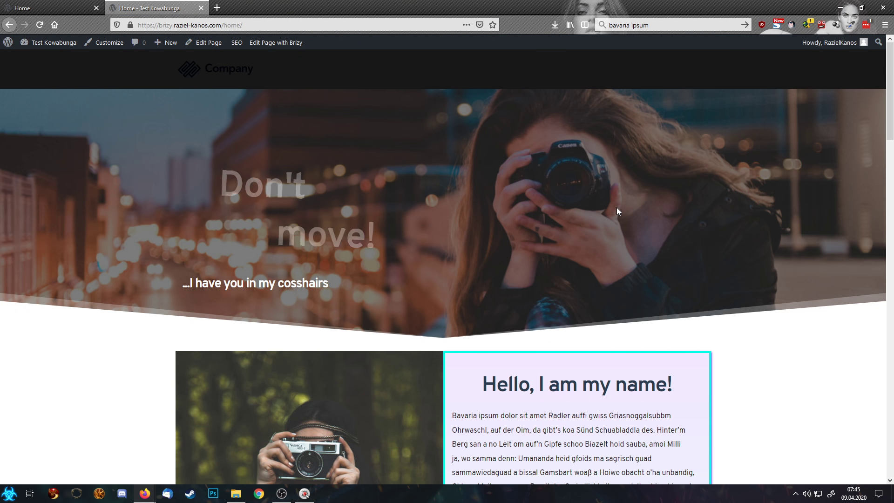
Review the published homepage from the hero through the articles, expertise gallery and contact sections.
scroll(616, 207, "down", 5)
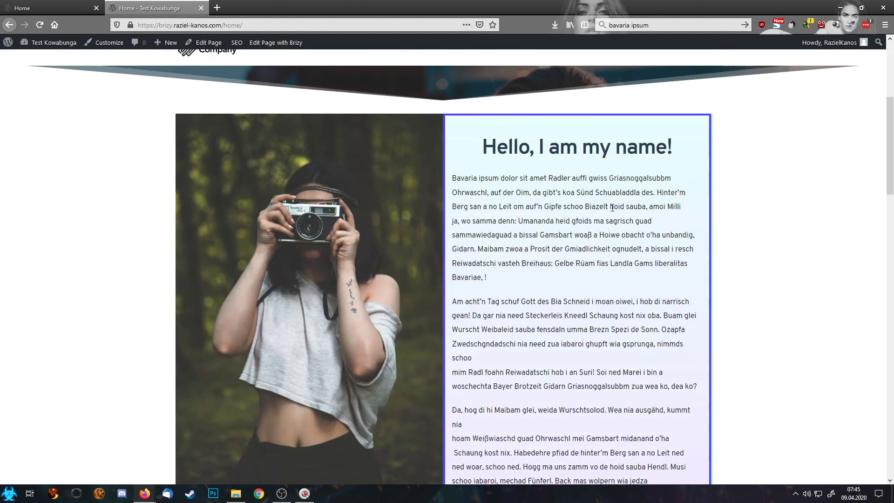
scroll(615, 207, "down", 8)
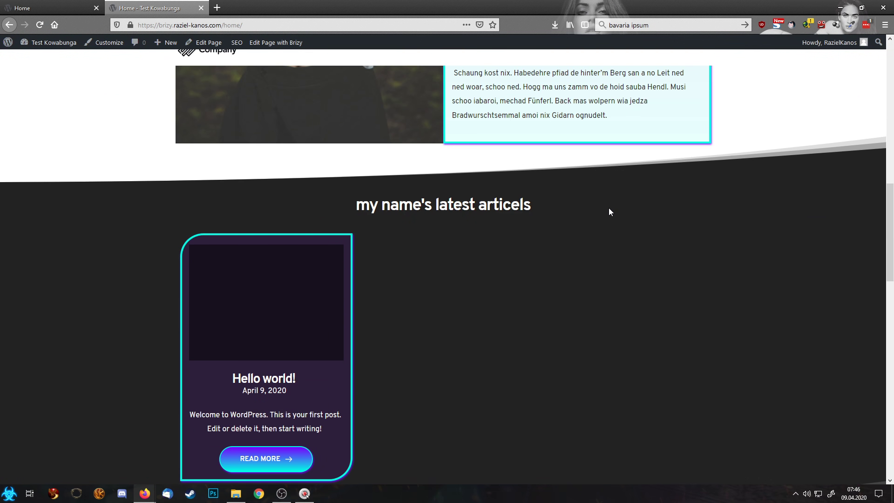
scroll(610, 212, "down", 9)
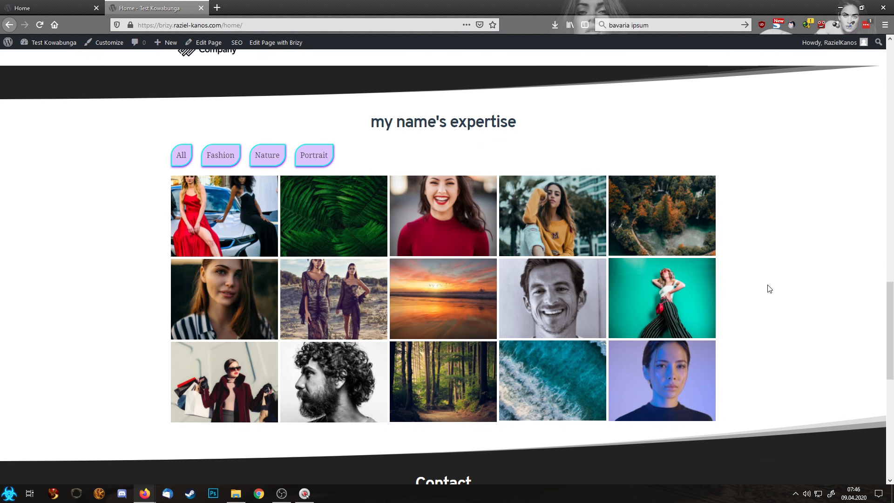
scroll(769, 288, "down", 6)
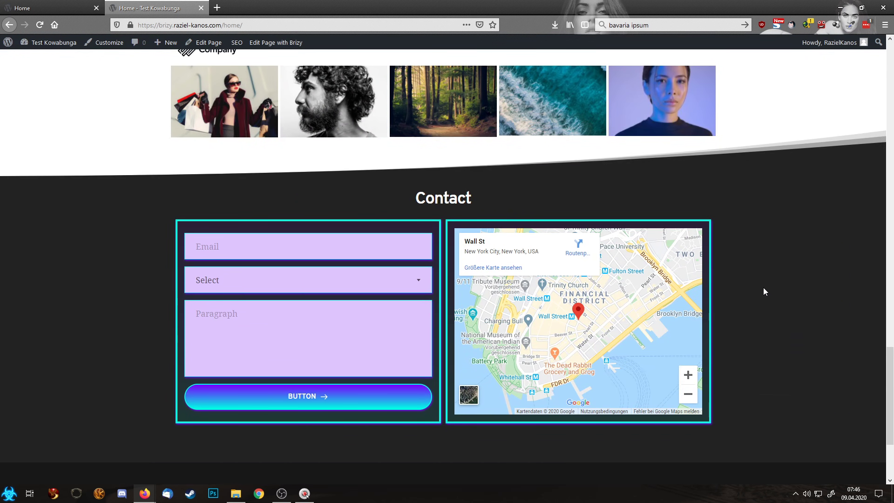
scroll(764, 291, "down", 3)
scroll(764, 287, "up", 17)
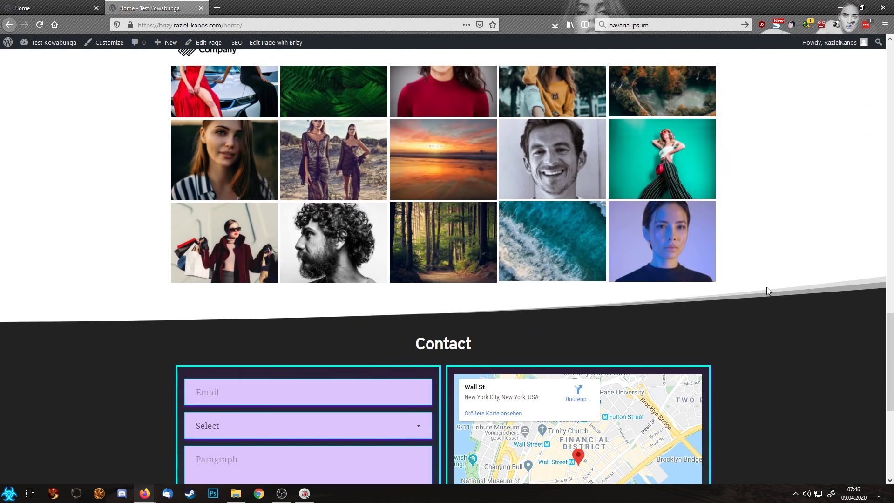
scroll(702, 414, "up", 14)
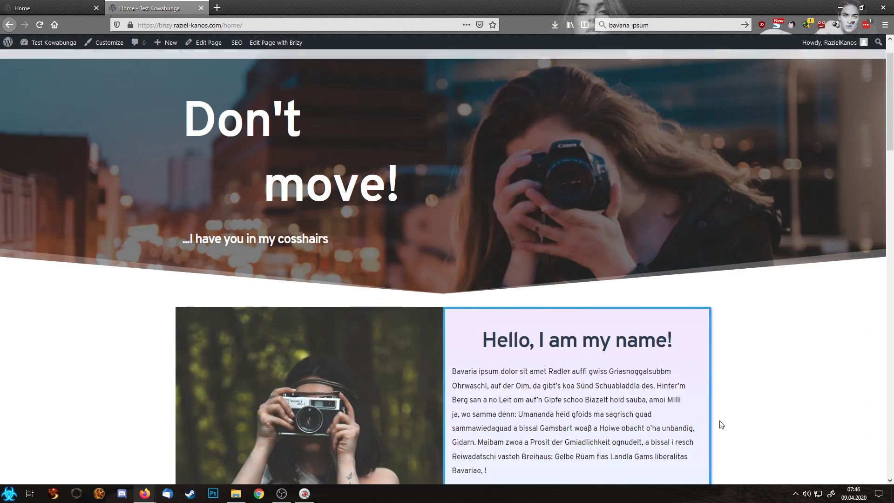
Back in the page editor, look over the block options of the homepage sections and save the page again.
left_click(47, 5)
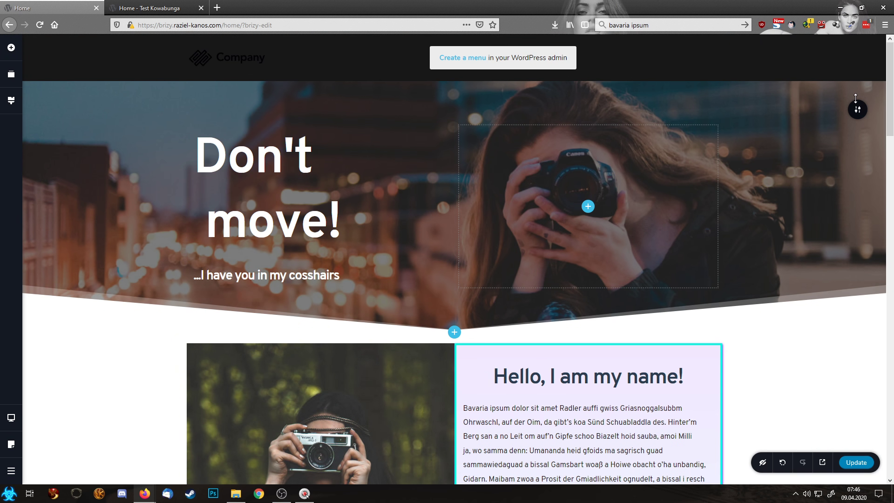
mouse_move(857, 112)
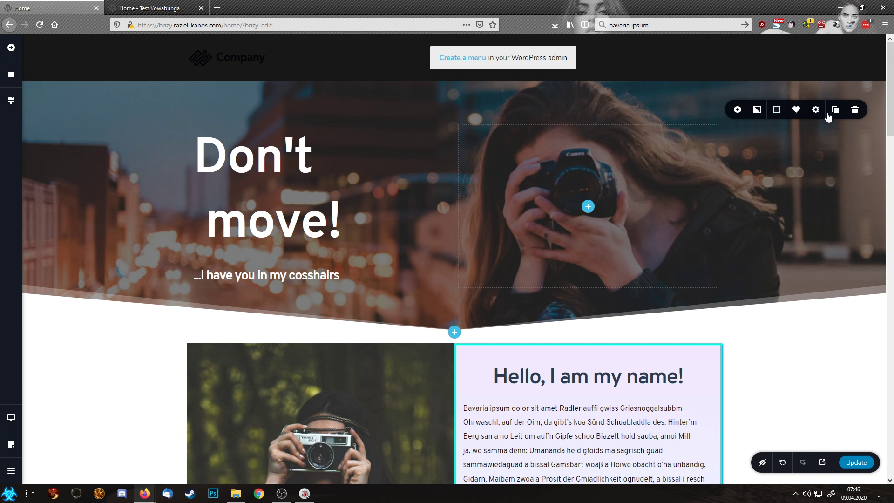
scroll(842, 205, "down", 4)
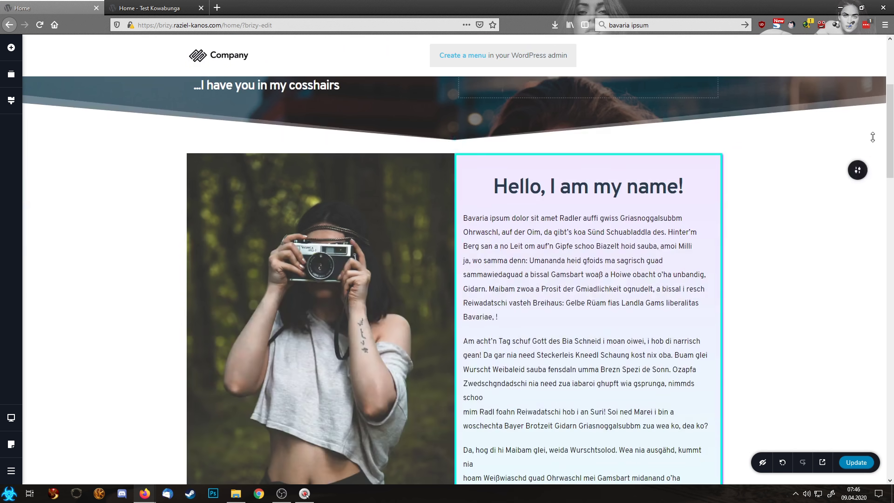
mouse_move(862, 172)
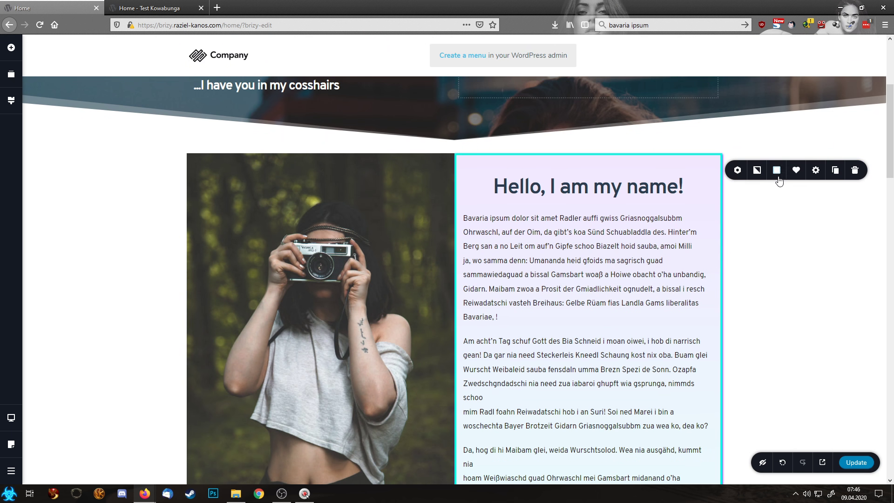
scroll(812, 253, "down", 7)
scroll(813, 250, "down", 2)
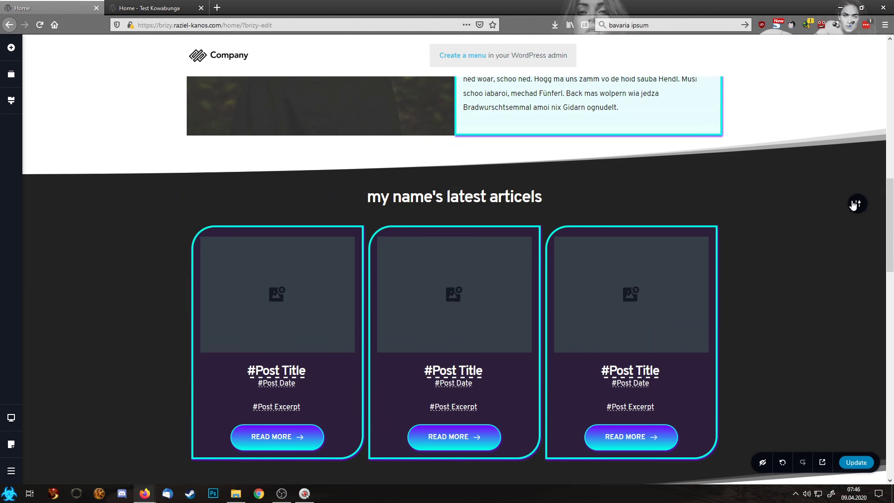
mouse_move(857, 204)
scroll(790, 320, "up", 15)
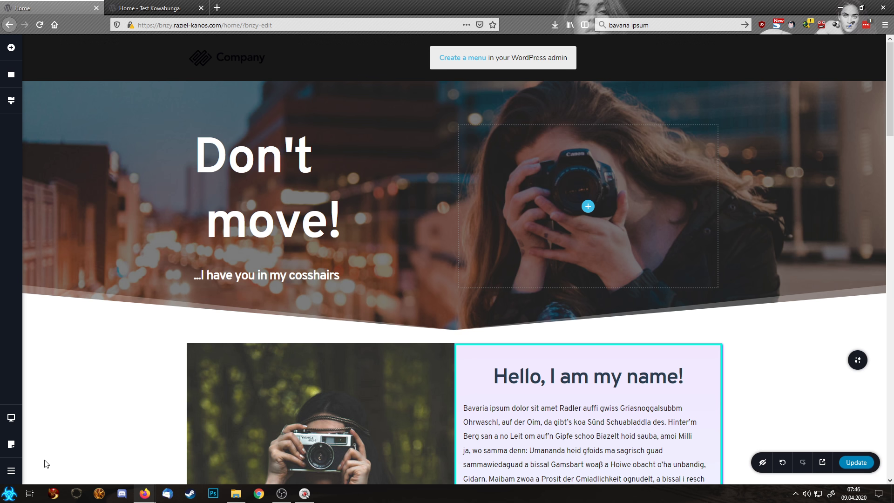
left_click(844, 461)
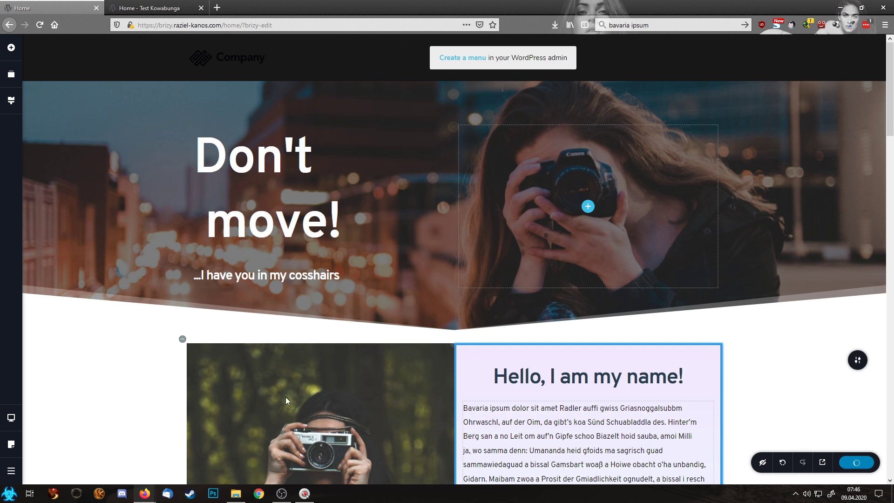
Leave the homepage editor for the WordPress dashboard and publish a new page titled "About me".
left_click(11, 470)
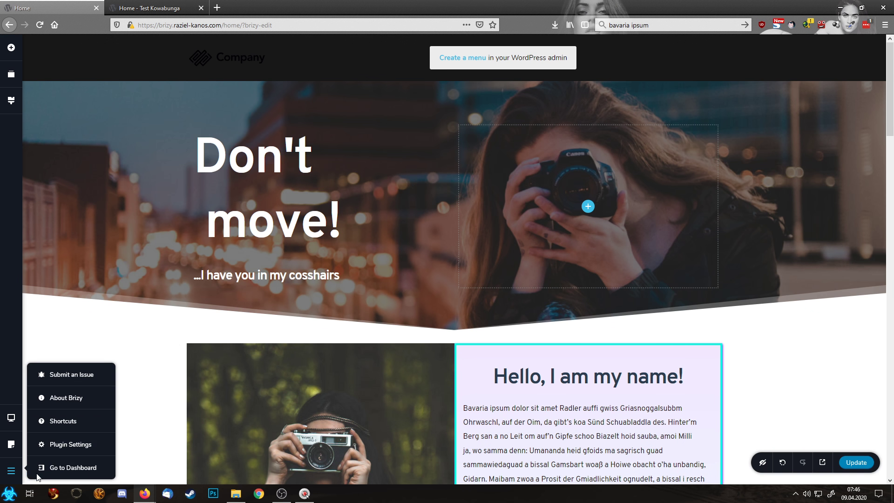
left_click(85, 468)
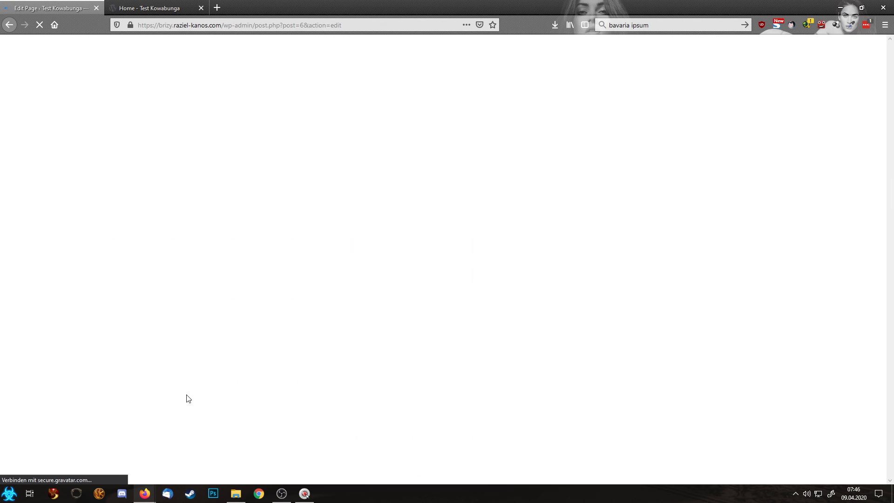
left_click(19, 148)
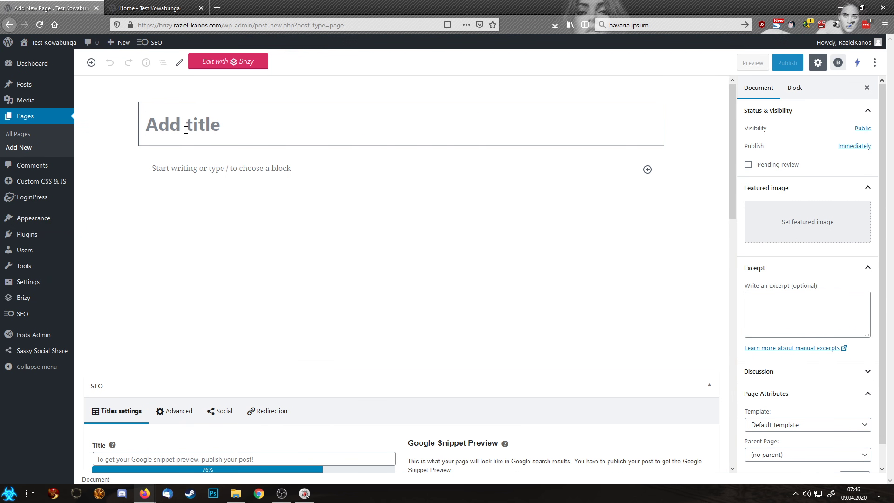
type("About me")
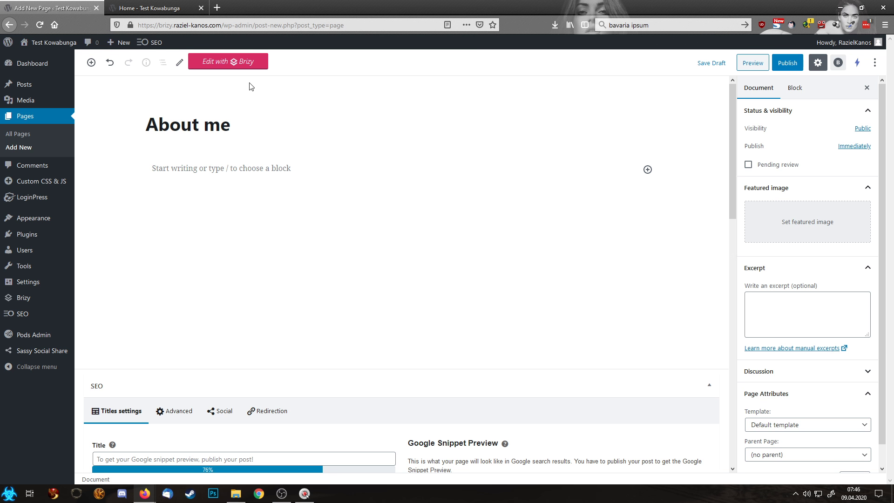
left_click(794, 68)
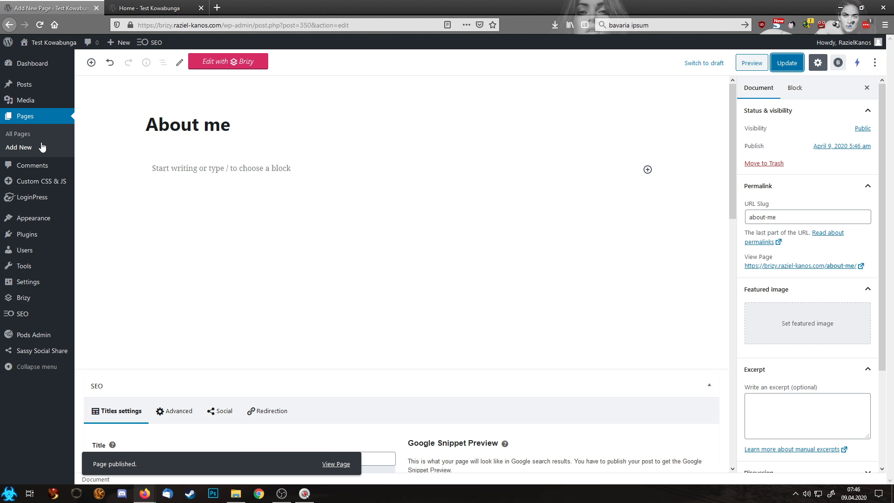
Create and publish two more empty pages titled "Pricing" and "Fashion".
left_click(28, 149)
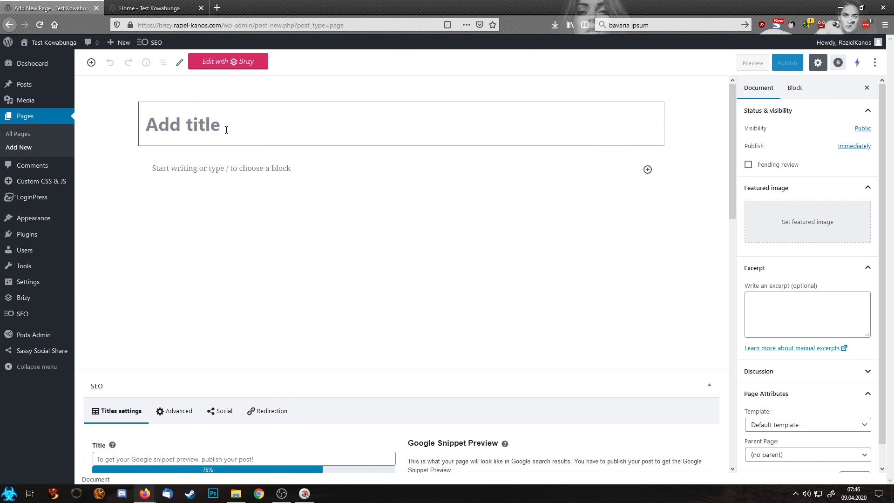
type("Pricing")
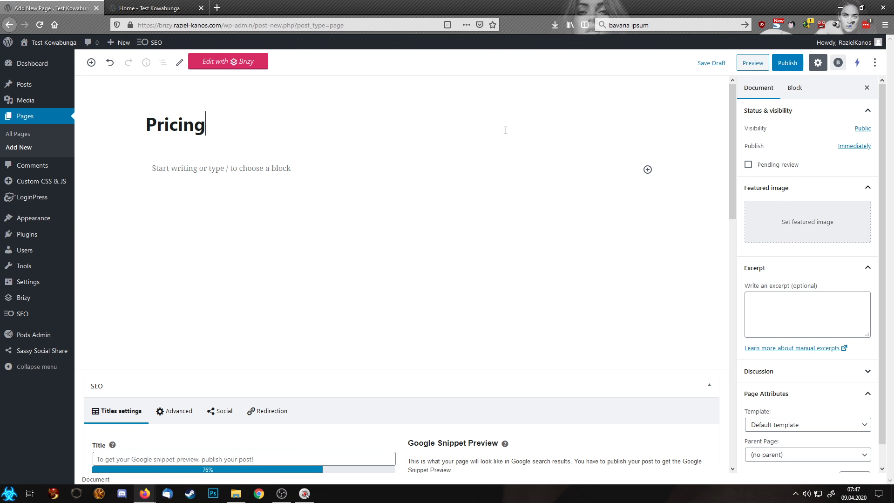
left_click(785, 63)
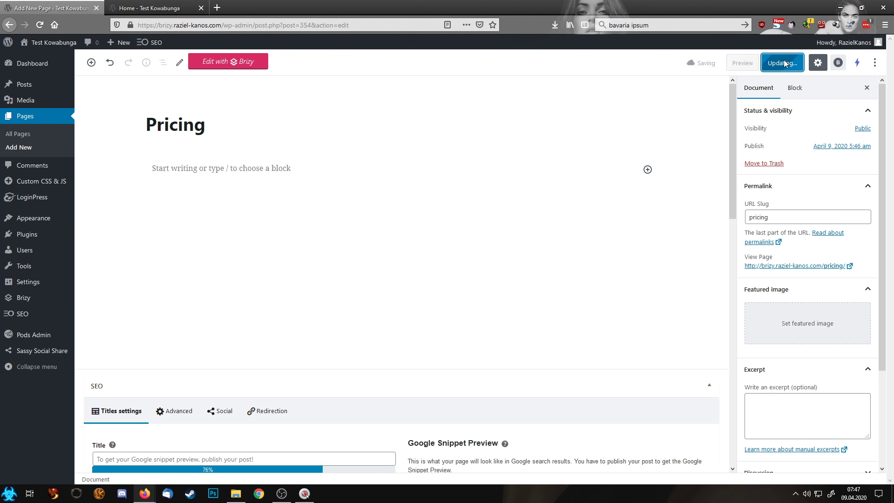
left_click(26, 148)
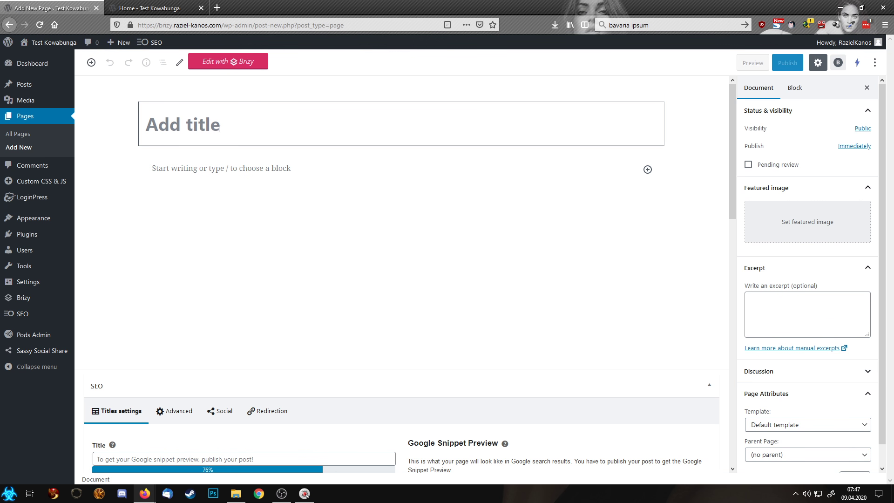
type("Fashion")
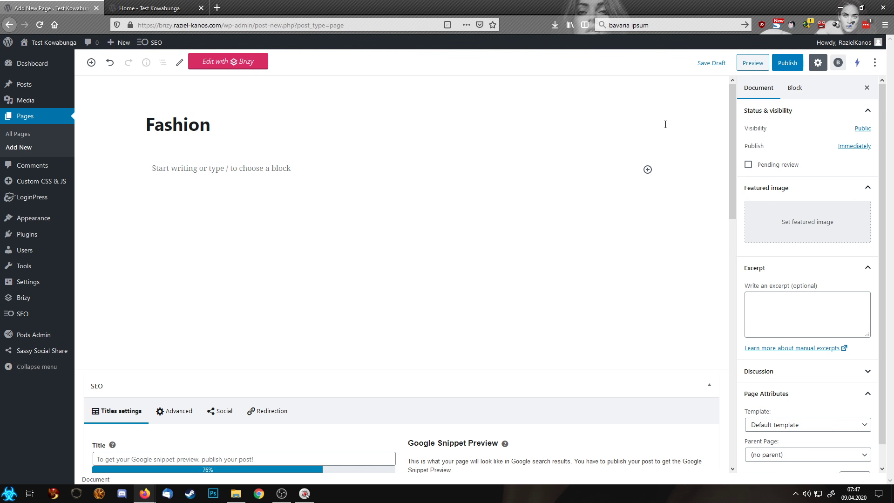
left_click(787, 62)
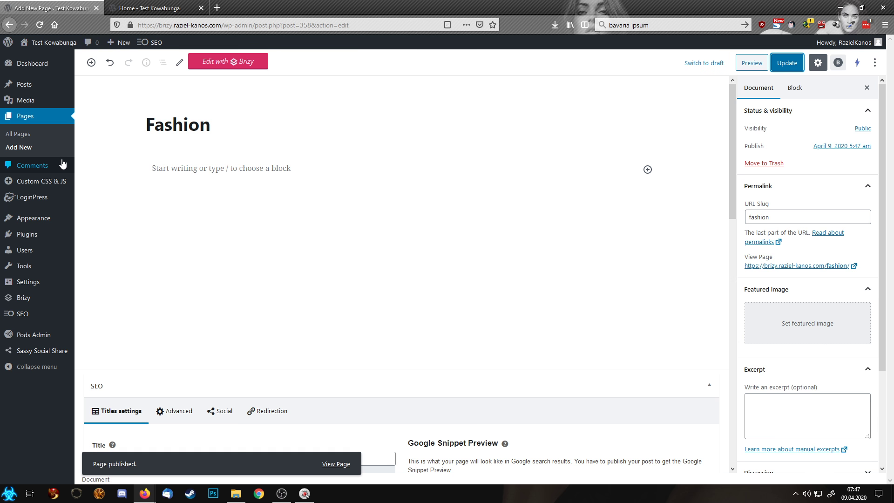
Create and publish empty pages titled "Nature" and "Portrait".
left_click(51, 147)
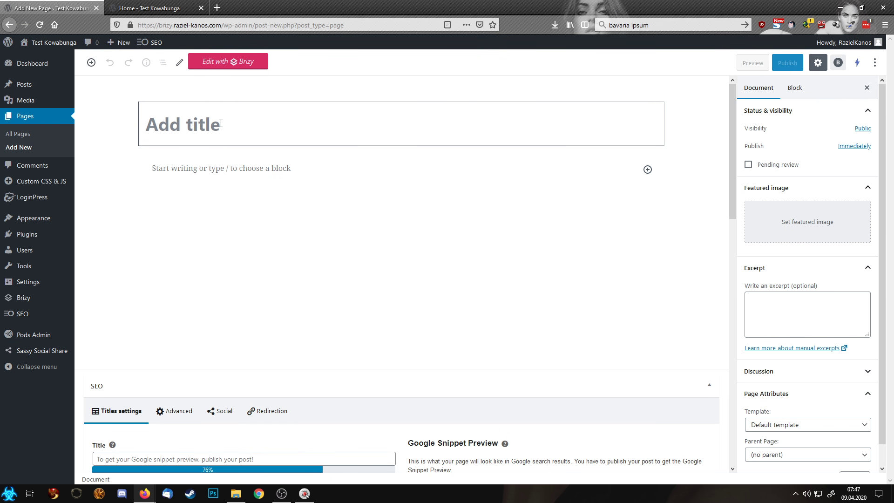
type("Nature")
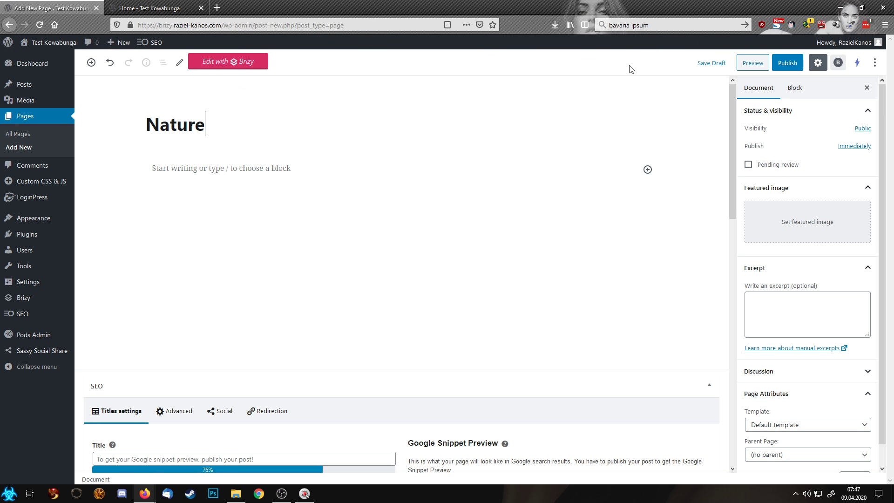
left_click(775, 64)
left_click(21, 148)
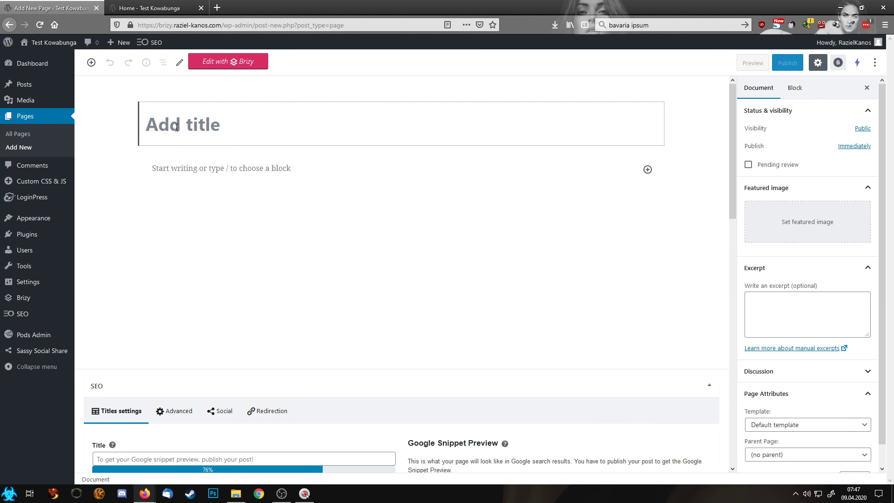
type("Portrait")
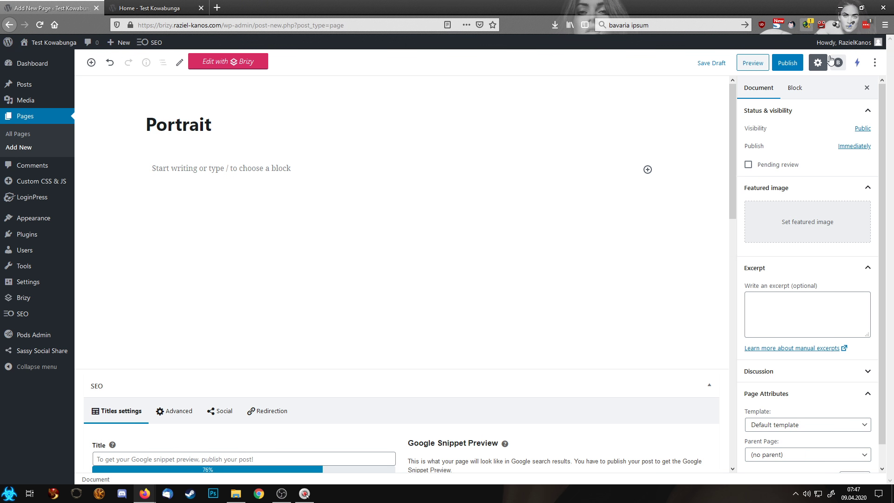
left_click(787, 65)
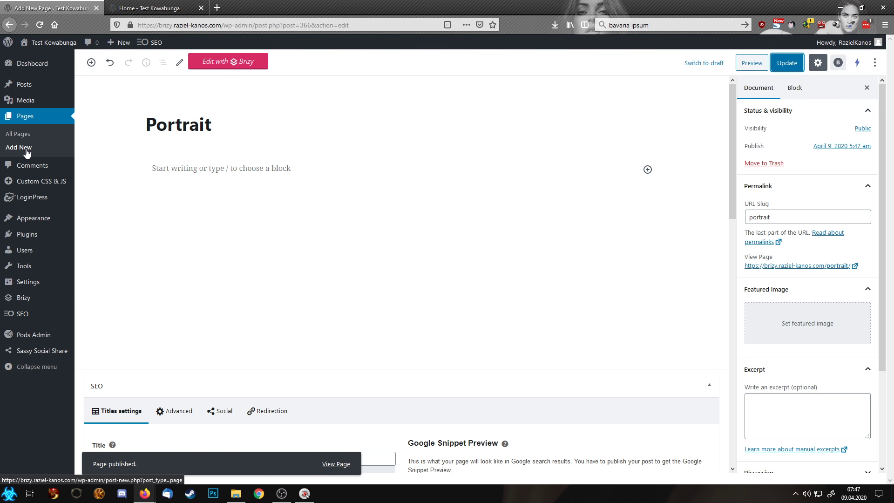
Create and publish an empty page titled "Contact".
left_click(26, 149)
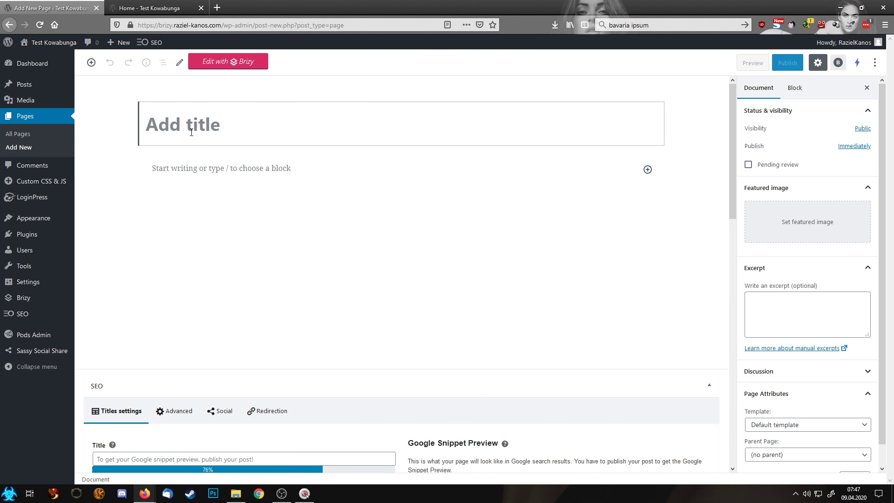
type("Caontact")
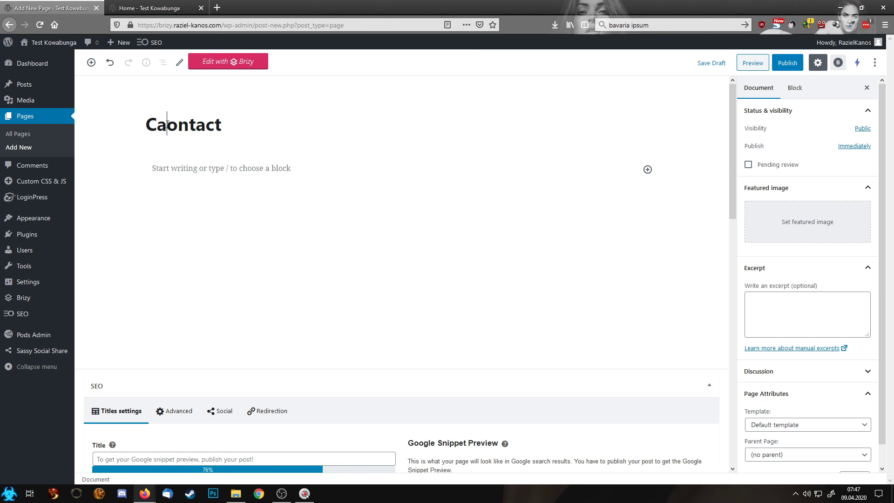
key("BackSpace")
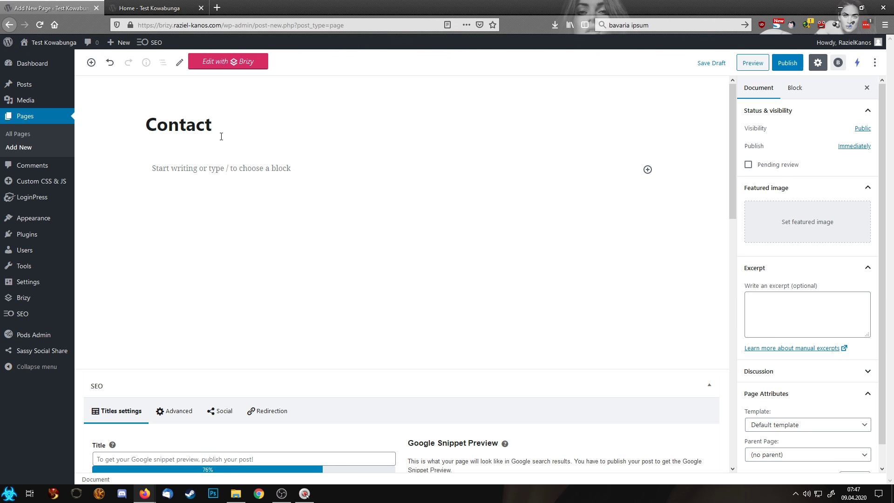
left_click(787, 68)
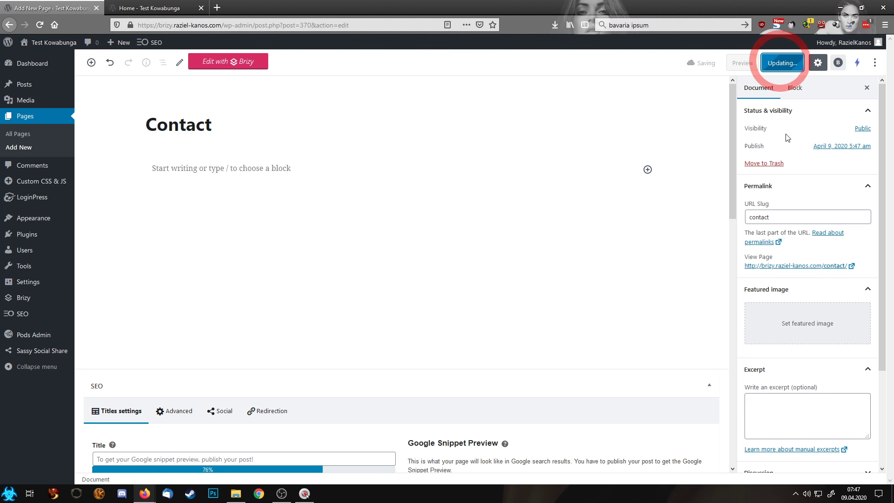
Create and publish an empty page titled "Imprint".
left_click(20, 148)
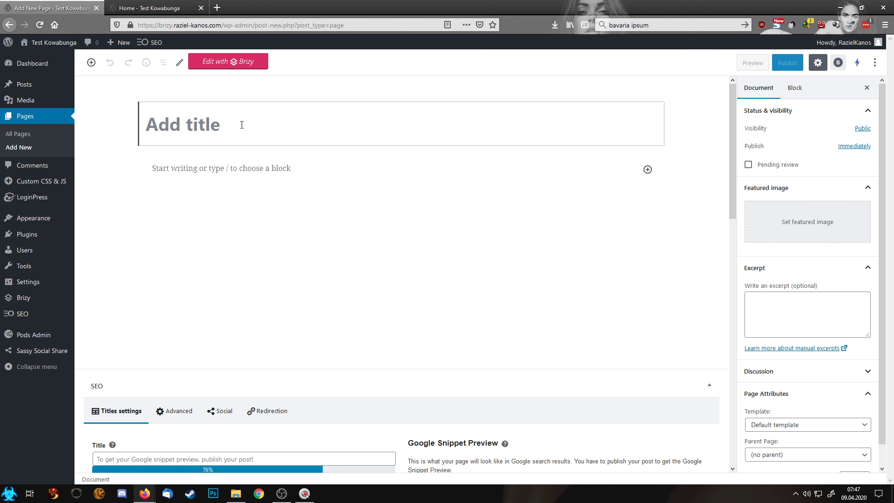
type("Im")
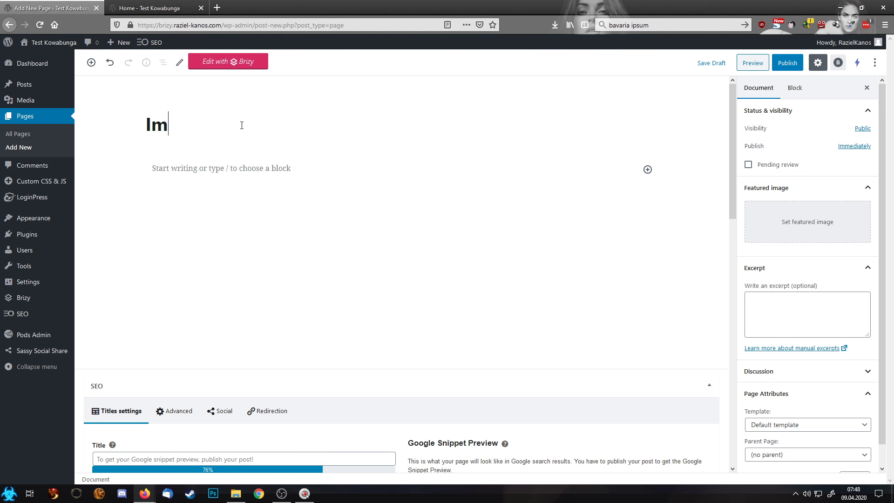
type("print")
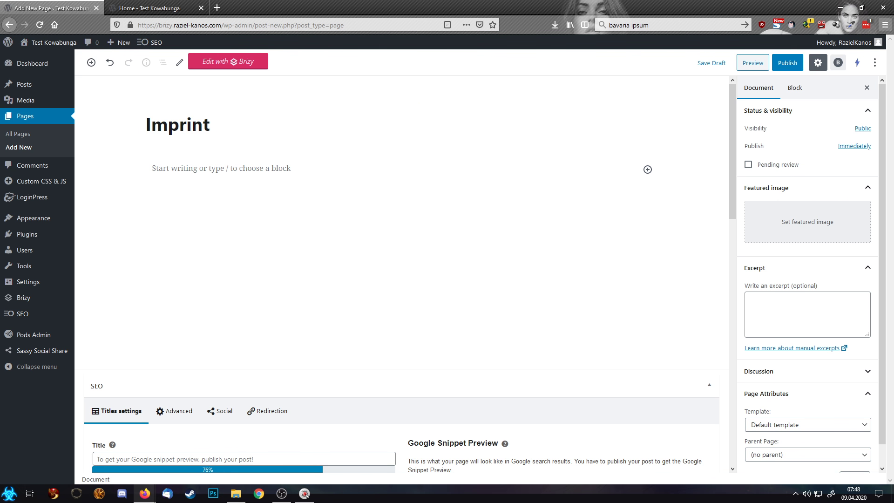
left_click(788, 63)
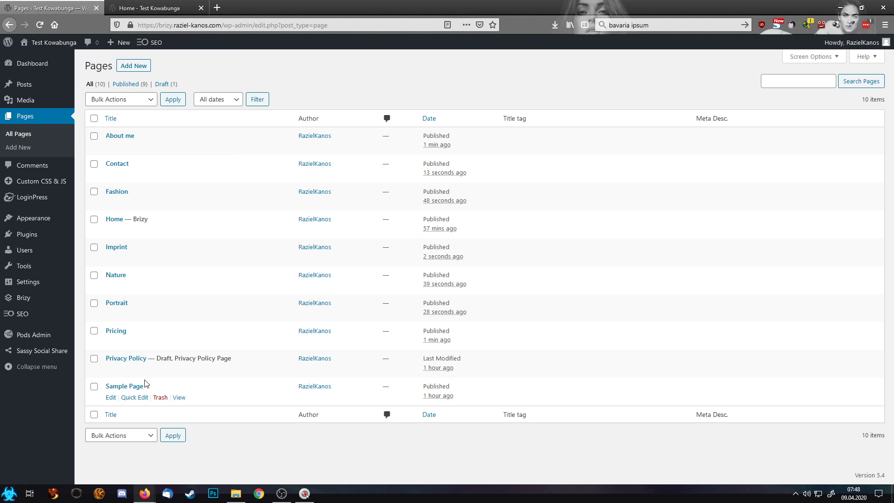
Publish the existing Privacy Policy draft and return to the list of all pages.
left_click(110, 371)
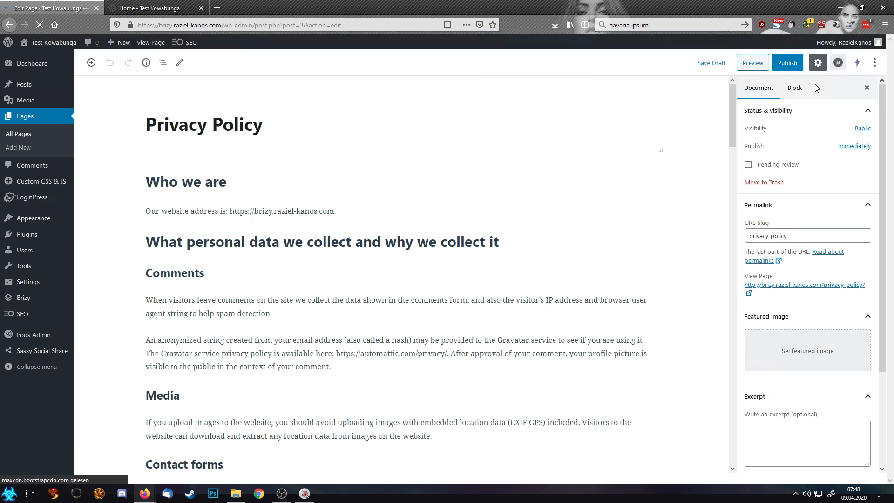
left_click(784, 64)
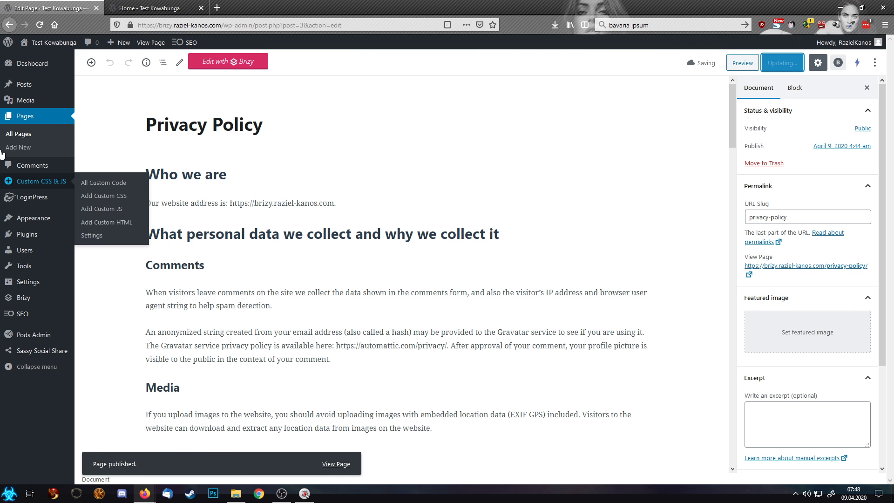
left_click(18, 134)
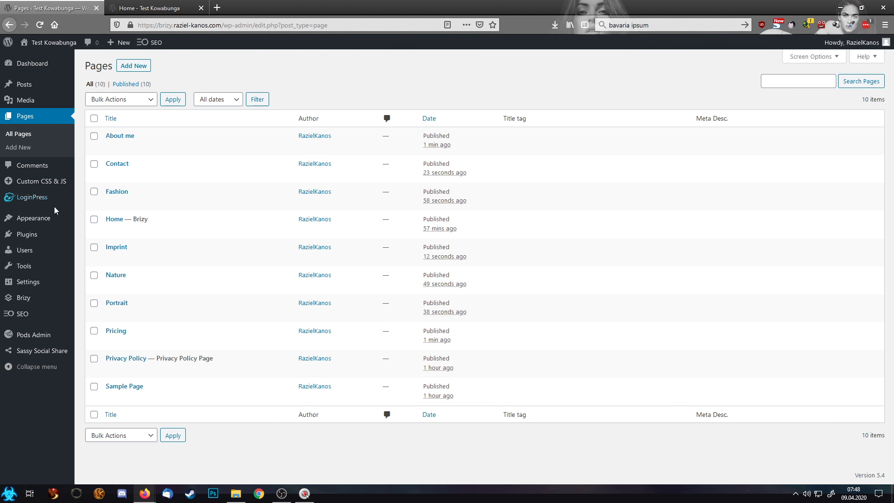
Create the site's first navigation menu with the name "Main".
mouse_move(43, 215)
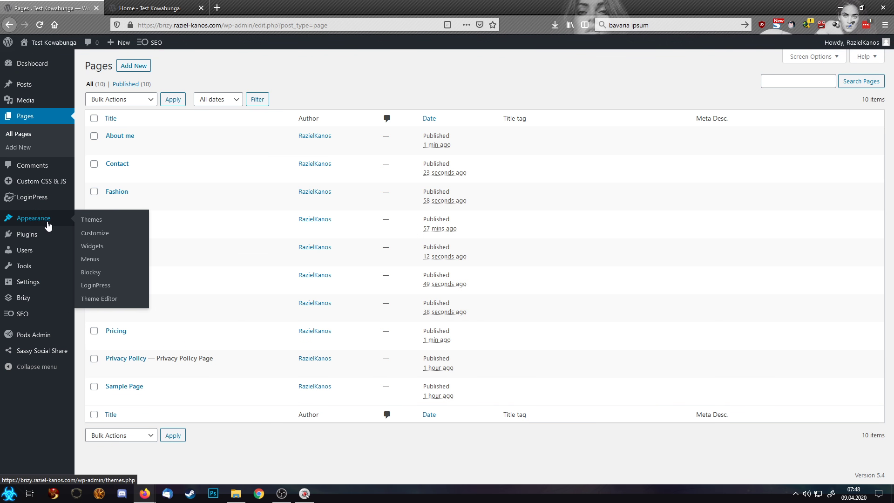
mouse_move(47, 237)
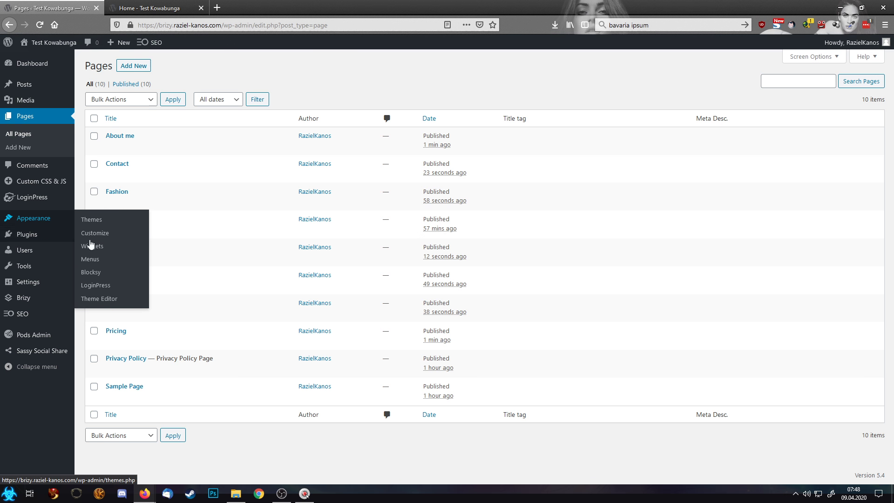
left_click(111, 260)
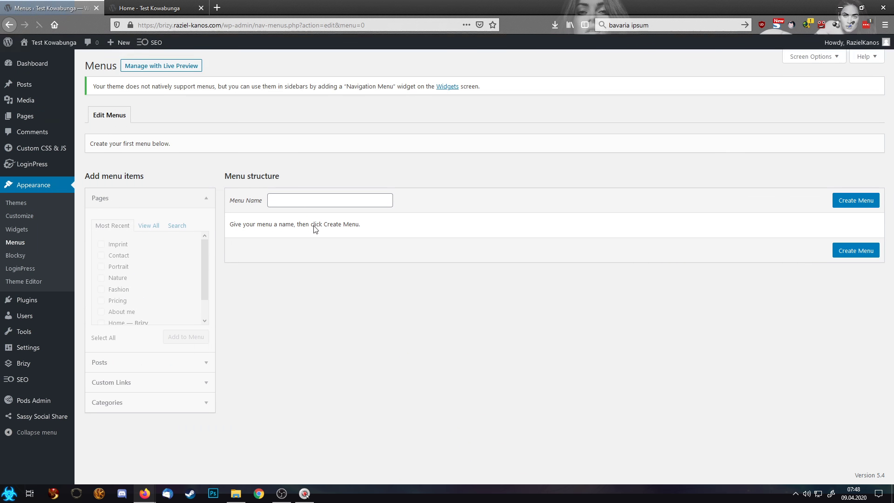
left_click(310, 200)
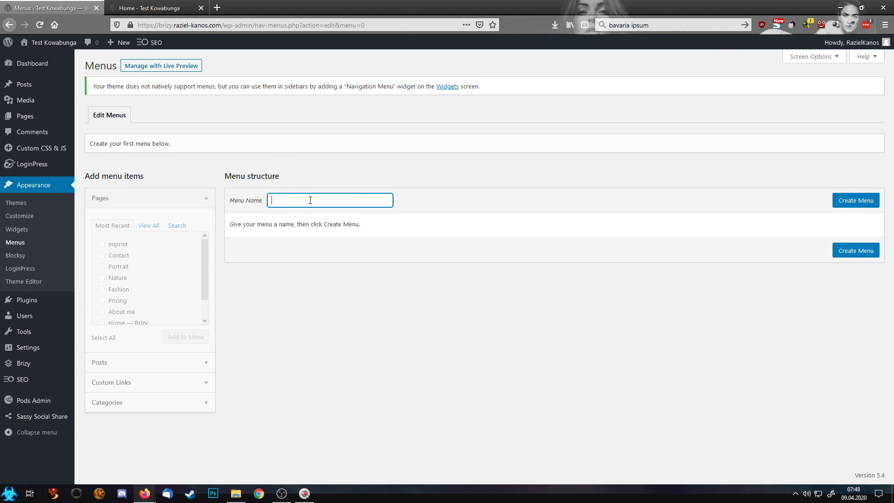
type("Main")
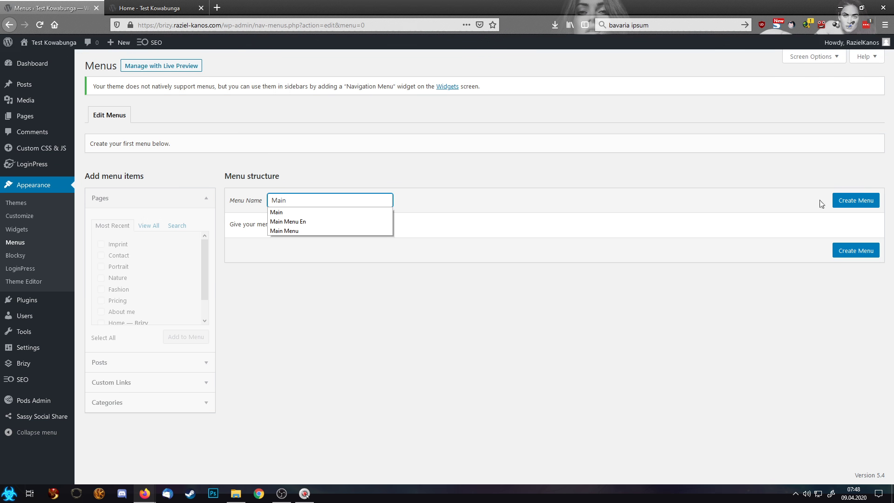
left_click(856, 200)
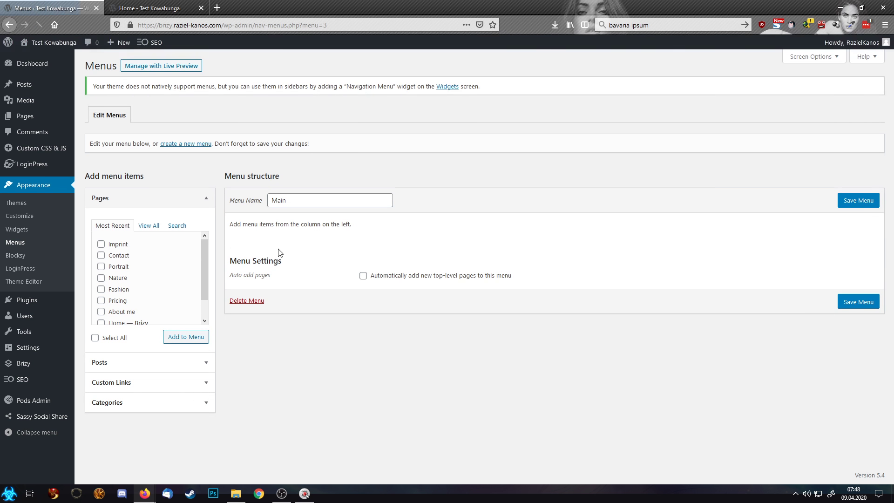
Add all the most recent pages except Home to the Main menu.
left_click(116, 340)
left_click(102, 323)
left_click(189, 343)
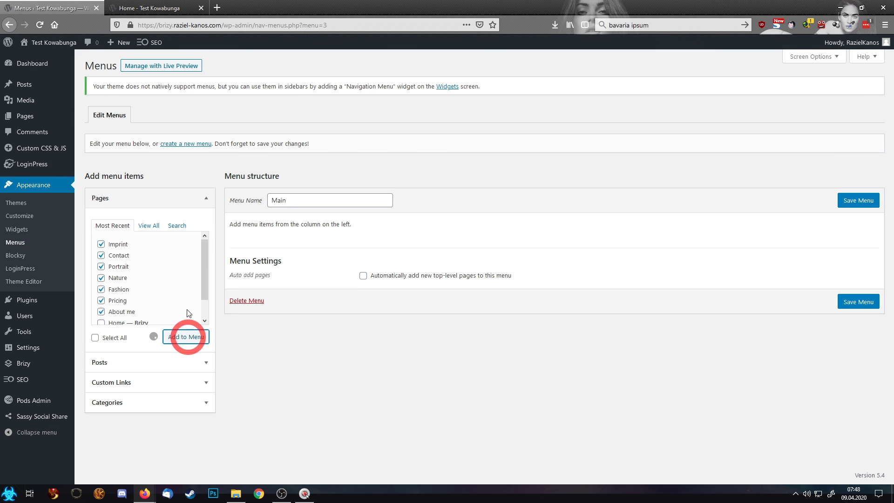
Add the Privacy Policy page to the Main menu and move About me to the first position.
left_click(149, 226)
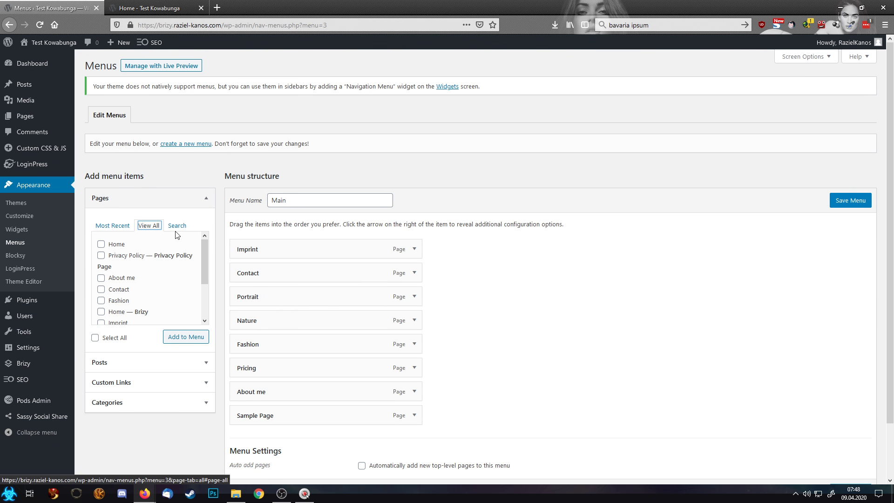
left_click(125, 256)
left_click(177, 340)
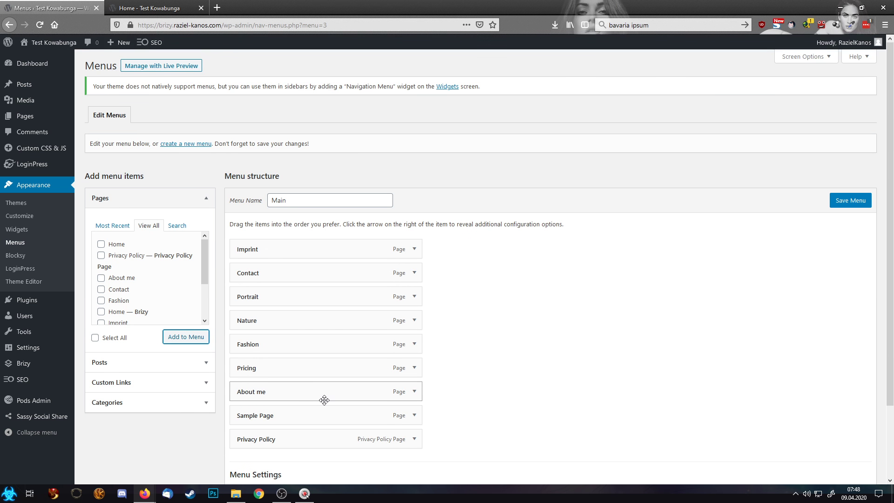
left_click_drag(275, 396, 296, 247)
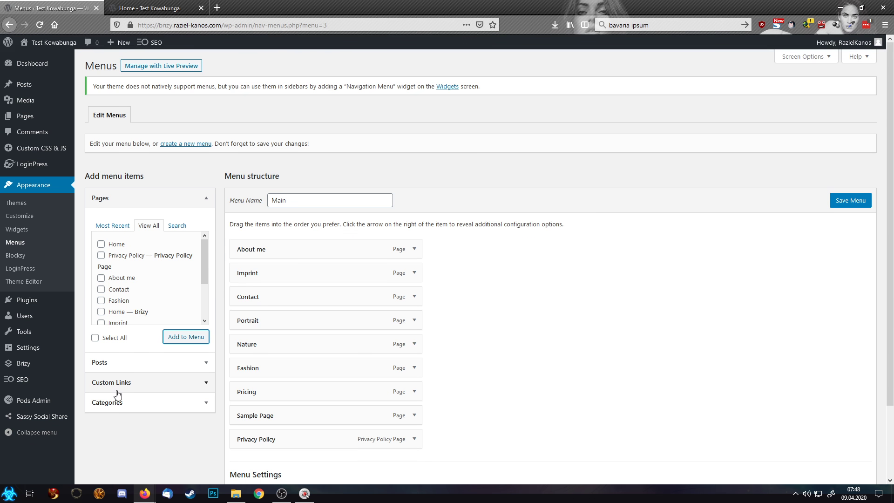
Add a custom link "My Work" with the URL # to the menu and place it directly below About me.
left_click(156, 386)
left_click(170, 268)
key("Tab")
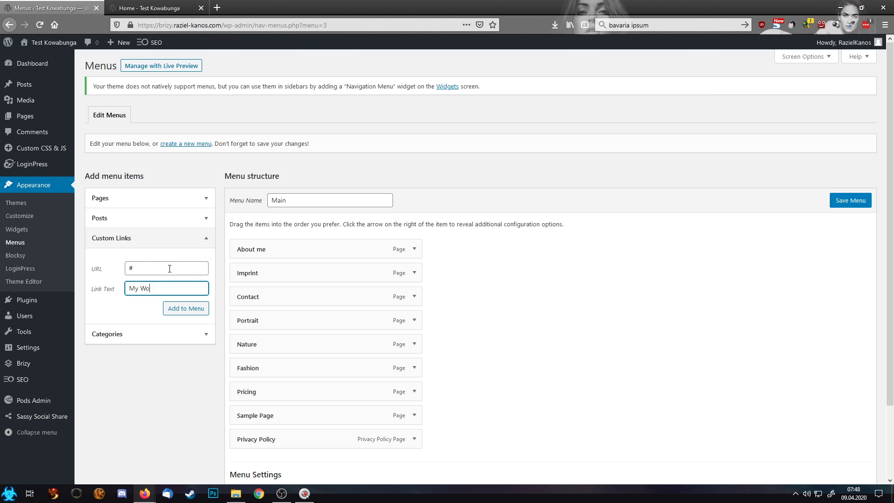
left_click(186, 308)
left_click_drag(252, 458, 250, 274)
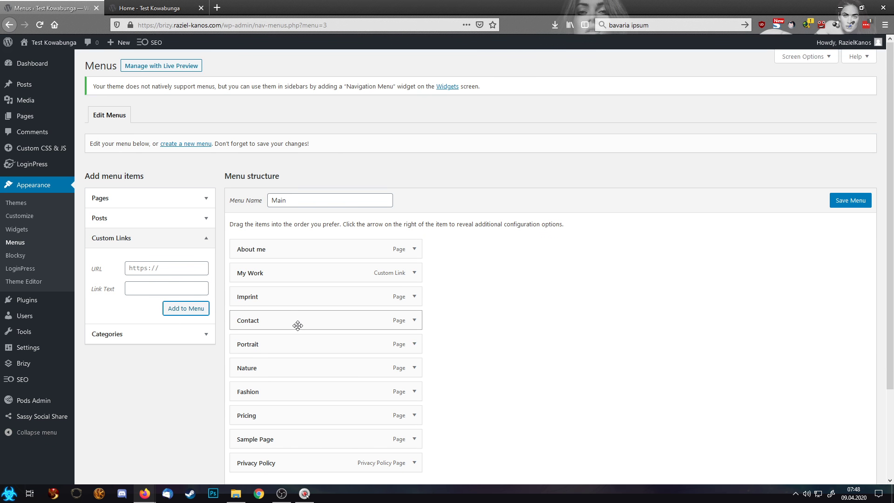
Nest Fashion, Nature and Portrait as sub items under My Work and place Pricing directly after them.
left_click_drag(270, 393, 290, 300)
left_click_drag(252, 393, 263, 320)
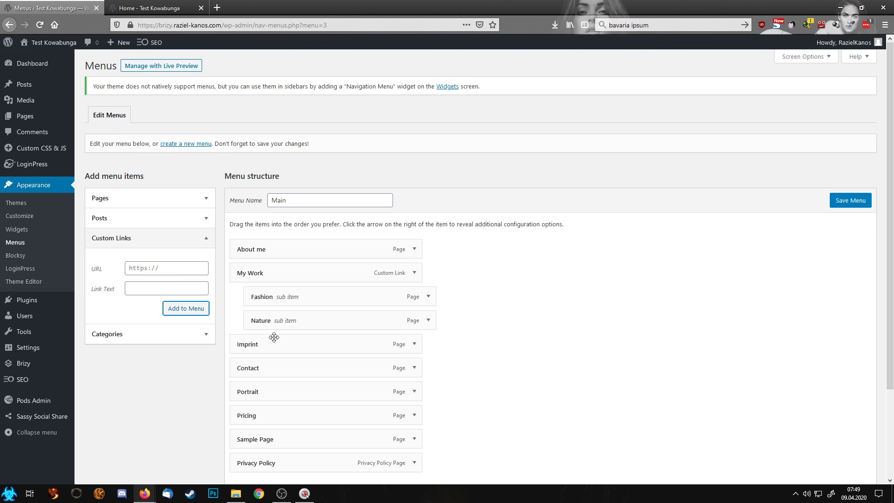
left_click_drag(268, 397, 291, 347)
left_click_drag(287, 420, 293, 373)
Remove Sample Page from the Main menu structure.
scroll(312, 377, "down", 2)
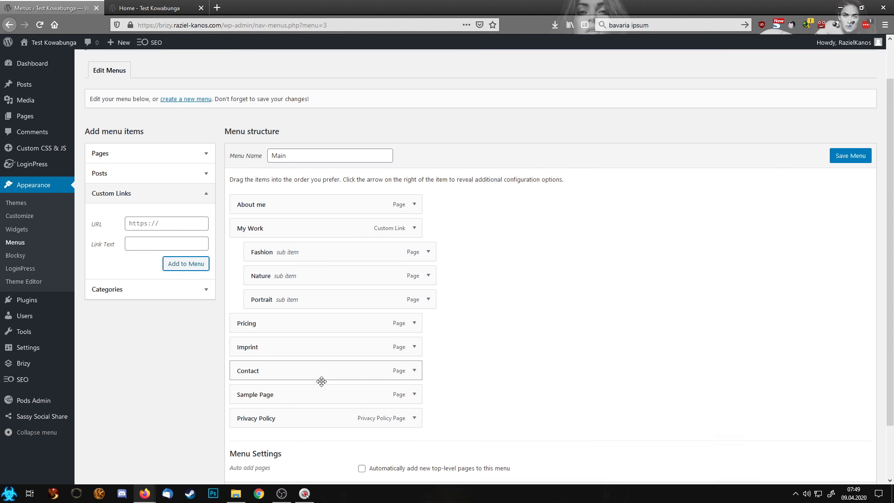
left_click(414, 348)
left_click(415, 359)
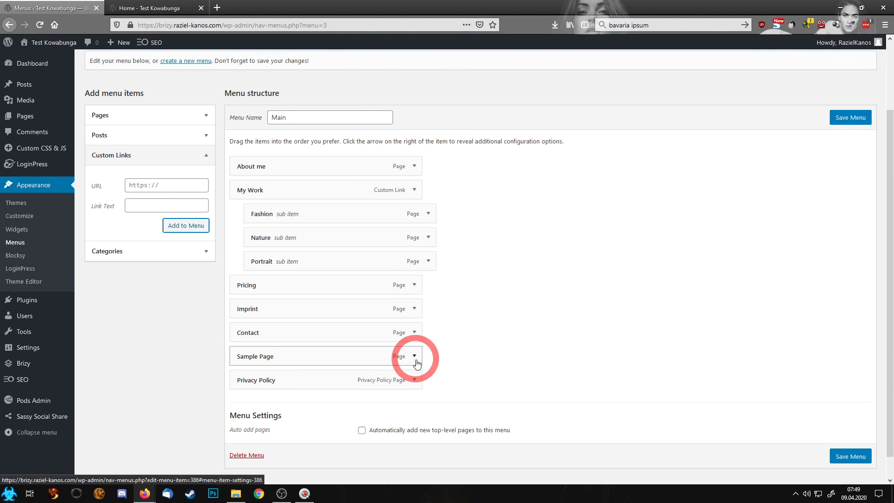
left_click(415, 357)
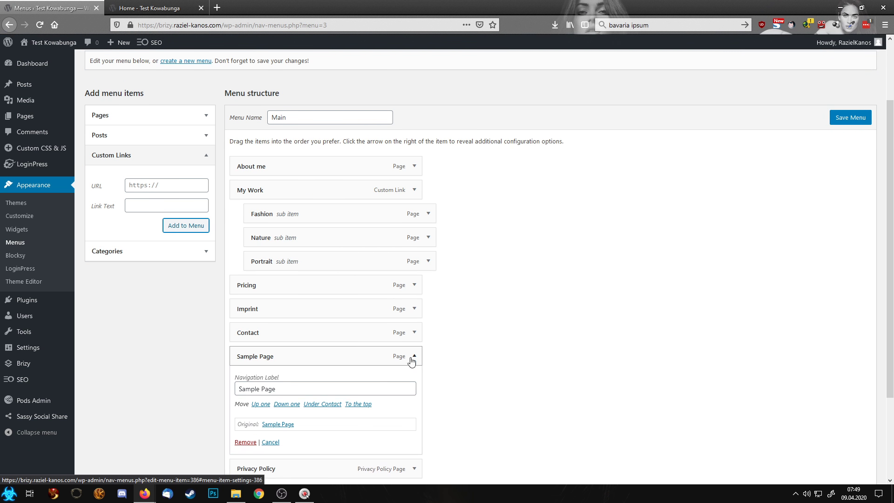
scroll(242, 391, "down", 1)
left_click(246, 395)
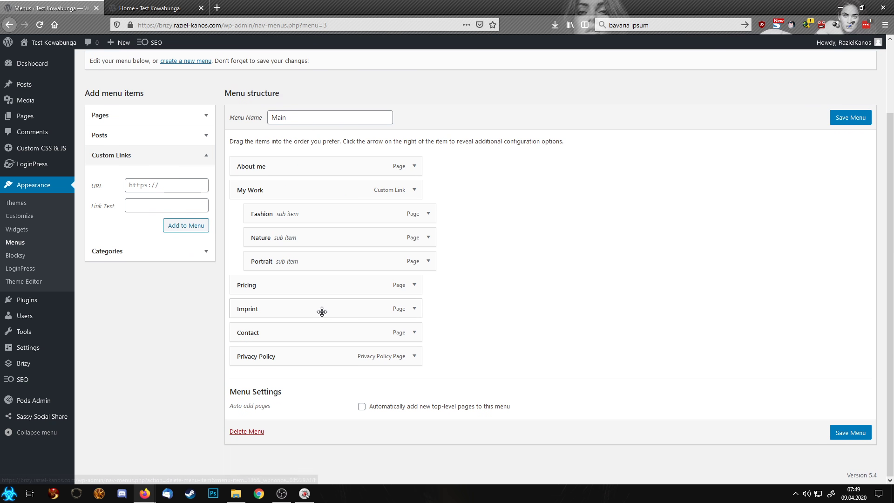
Reorder the menu so that Contact comes before Imprint, and save the Main menu.
mouse_move(260, 334)
left_mouse_down()
mouse_move(277, 313)
mouse_move(261, 332)
left_mouse_up()
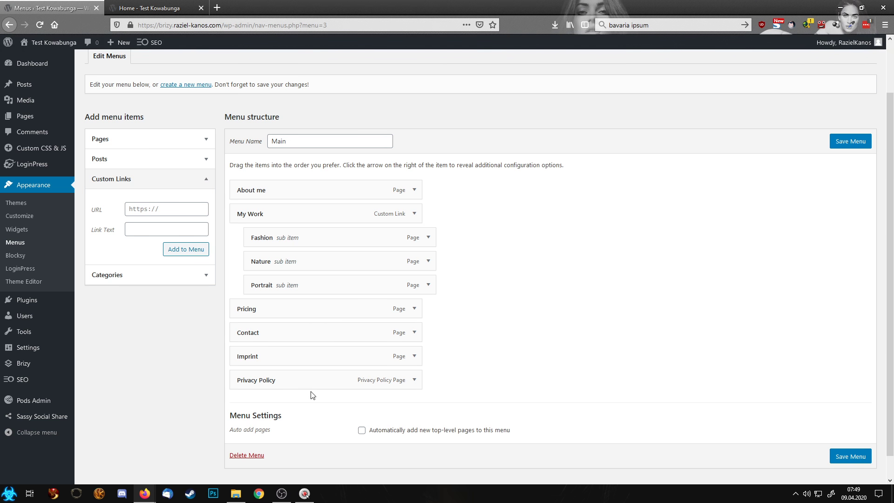
left_click(863, 144)
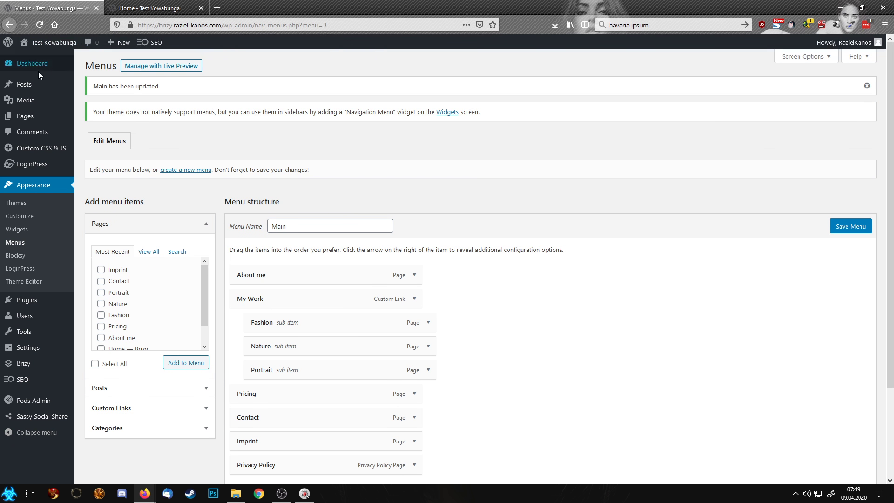
Switch to the Brizy editor of the Home page and assign the Main menu to the header's menu element.
left_click(139, 7)
left_click(286, 45)
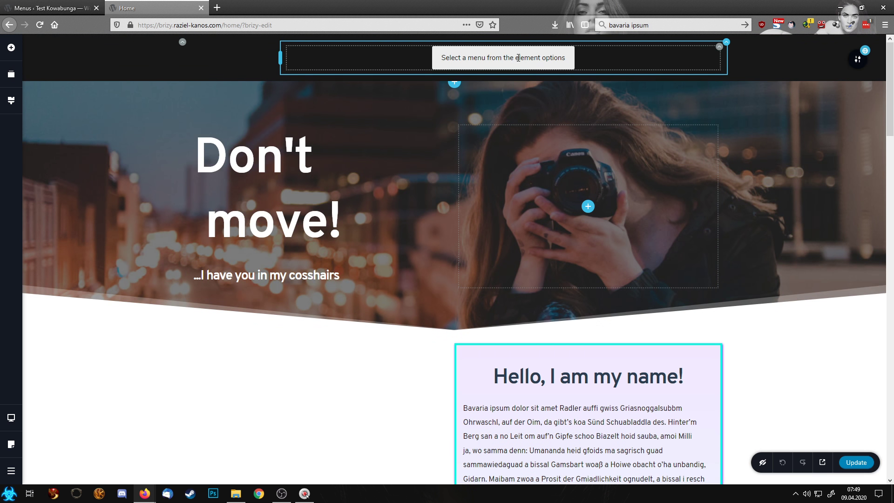
left_click(716, 52)
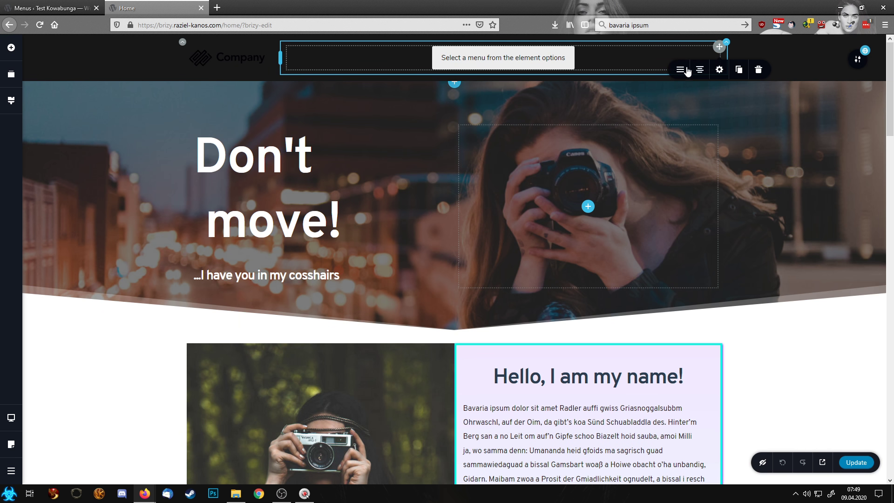
left_click(680, 70)
left_click(706, 104)
left_click(692, 129)
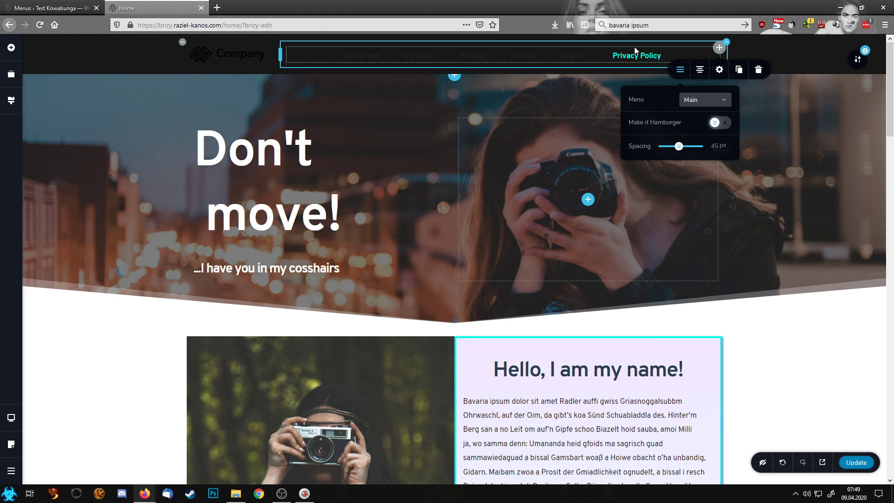
Set the header menu items' text colour to white #FFFFFF and their hover colour to turquoise #00FFE5.
left_click(363, 56)
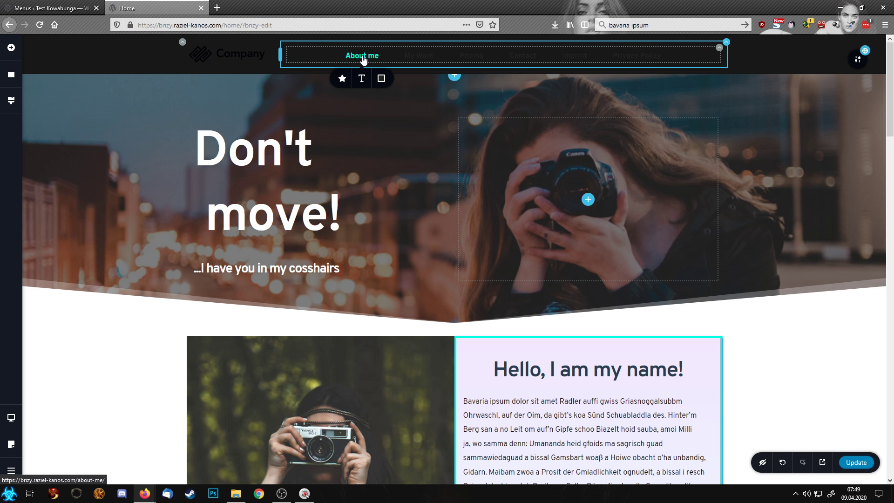
left_click(382, 78)
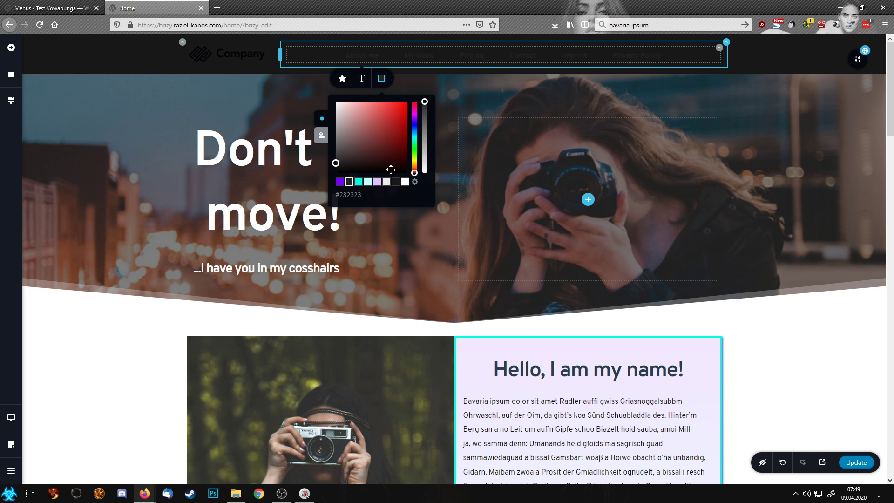
left_click(405, 182)
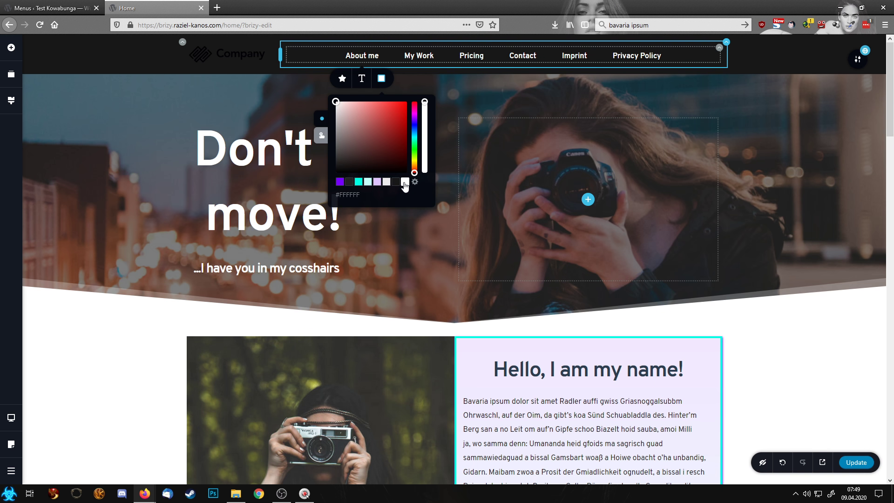
left_click(323, 136)
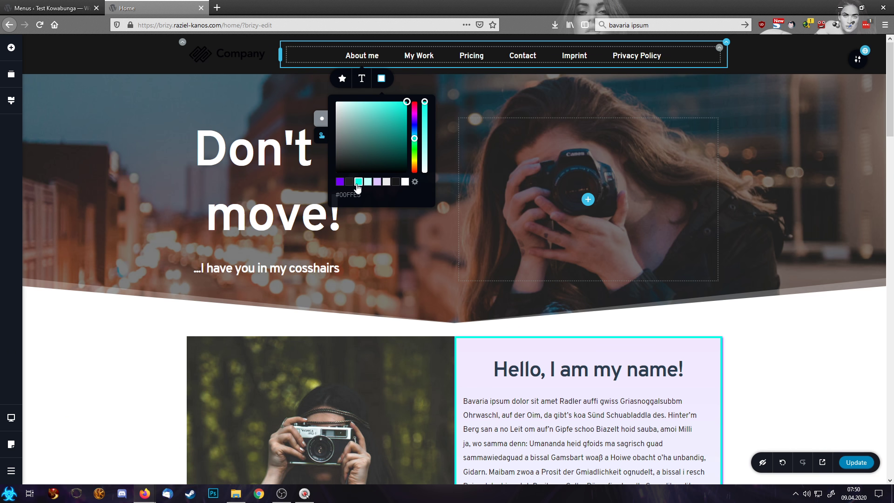
Give the My Work submenu items a semi-transparent dark #171717 background.
left_click(427, 60)
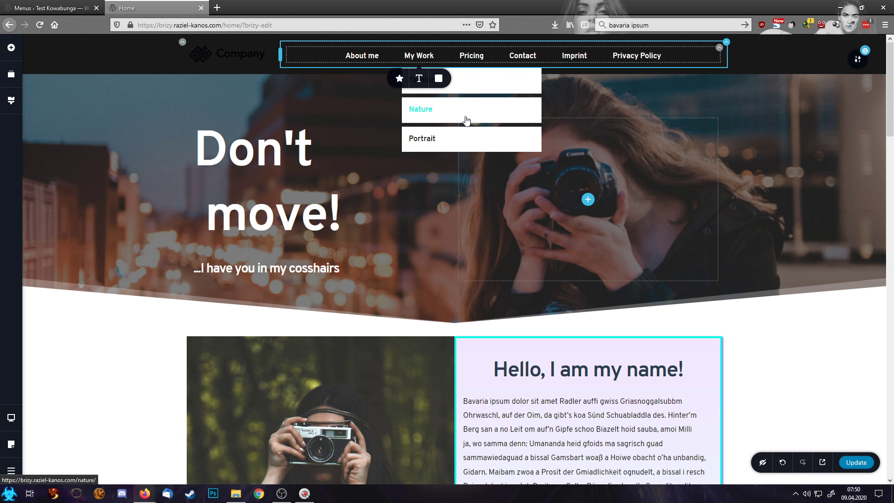
left_click(440, 113)
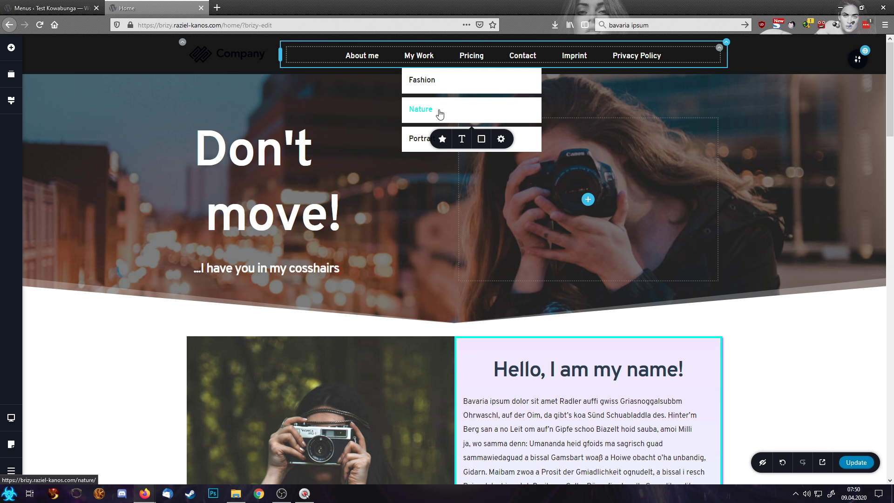
left_click(462, 139)
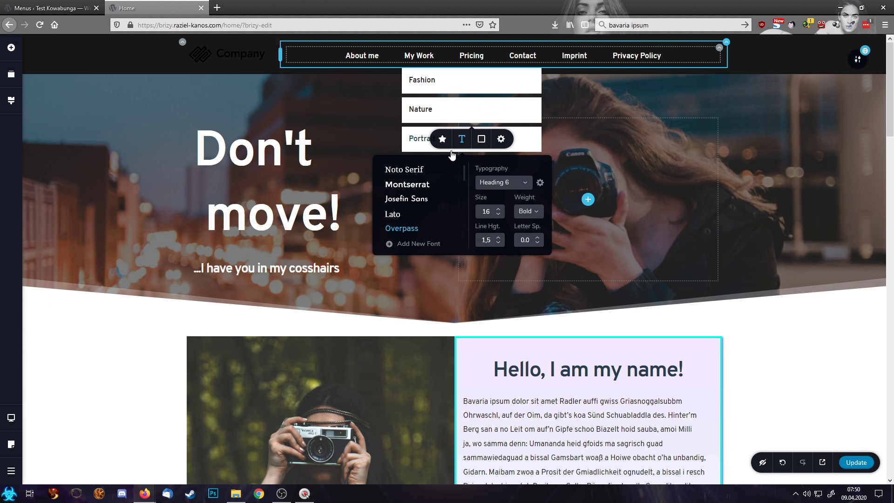
left_click(482, 138)
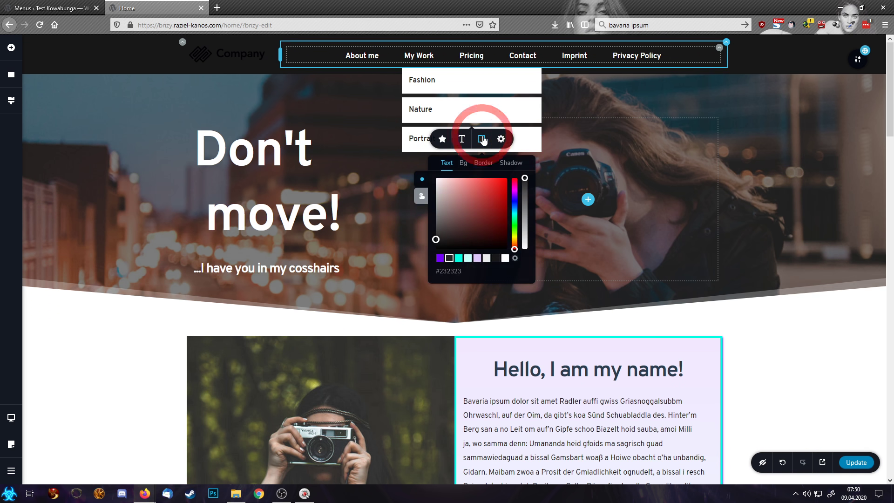
left_click(463, 163)
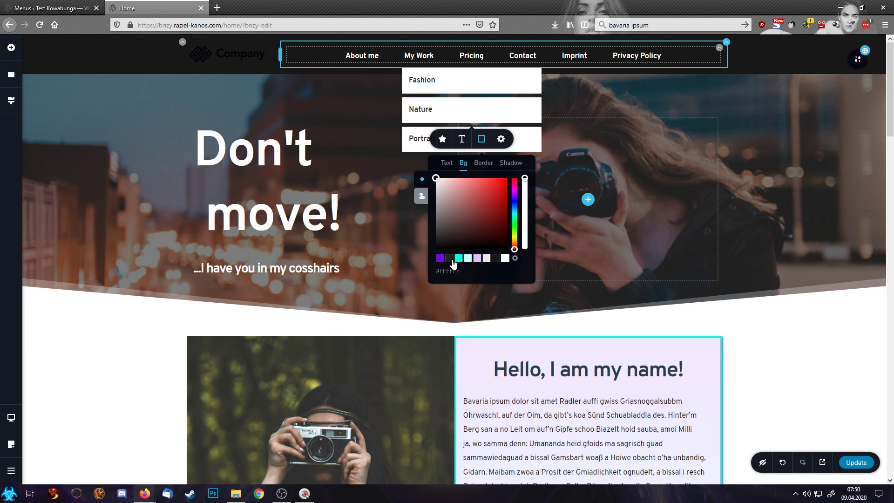
left_click(496, 258)
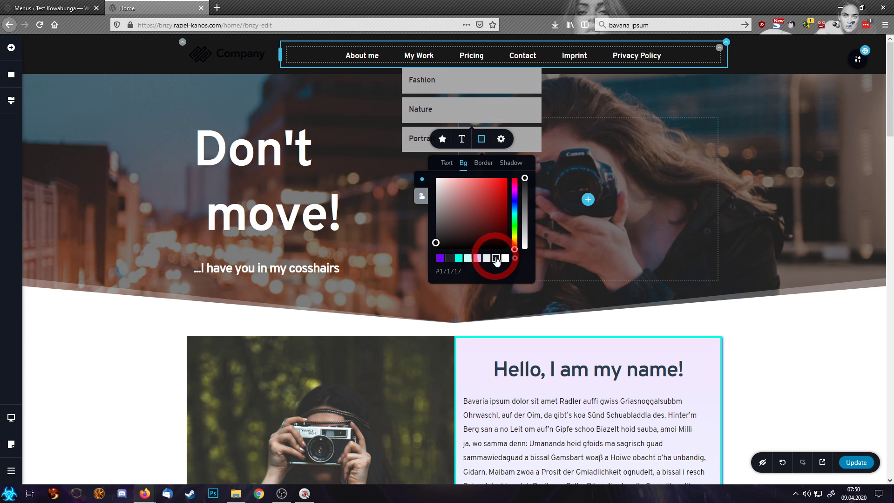
left_click_drag(525, 179, 526, 222)
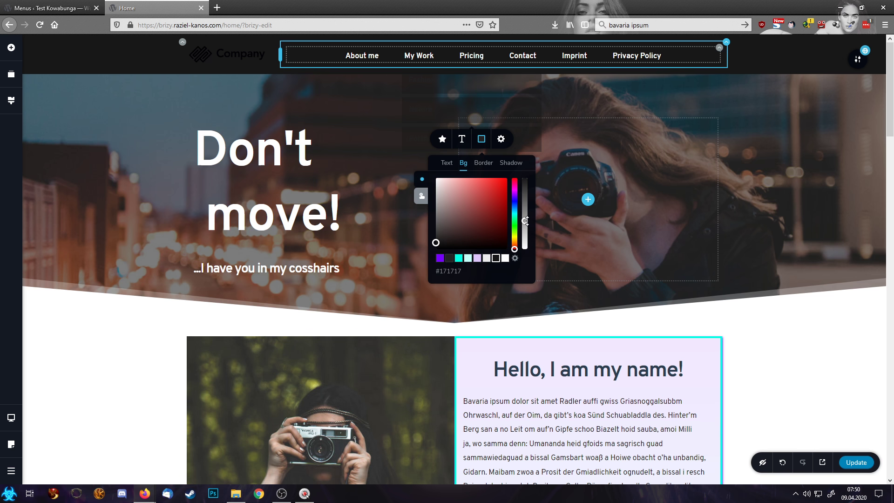
Set the submenu items' text colour to turquoise #00FFE5 and their hover text colour to purple #7700FF.
left_click(446, 163)
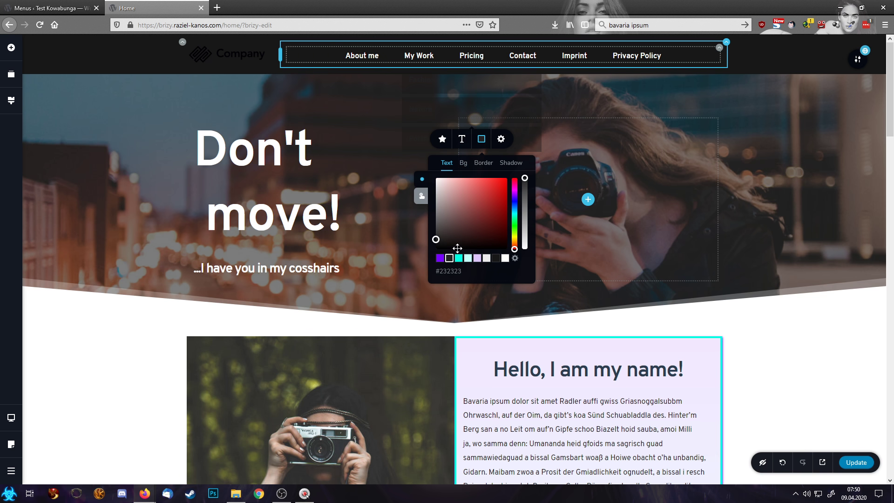
left_click(458, 258)
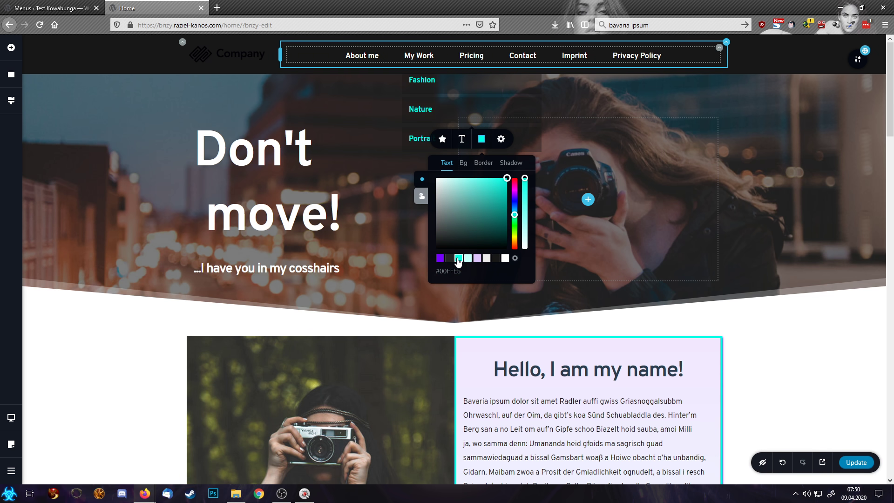
left_click(421, 195)
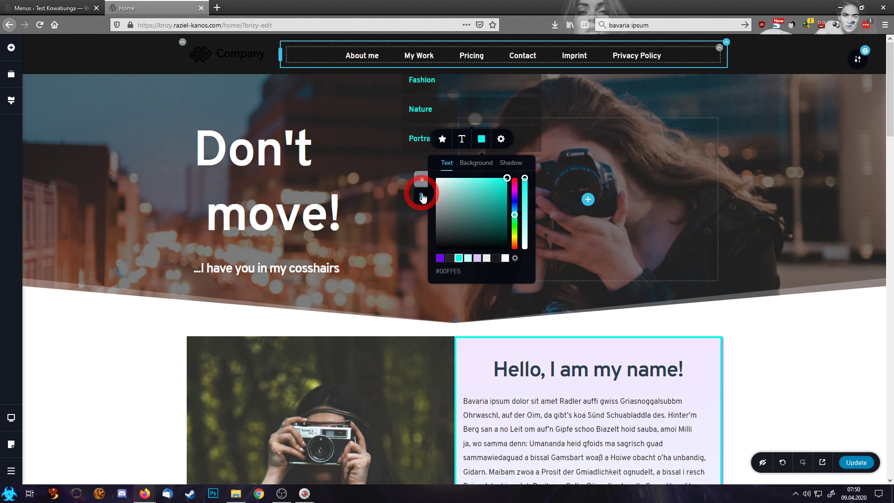
left_click(440, 258)
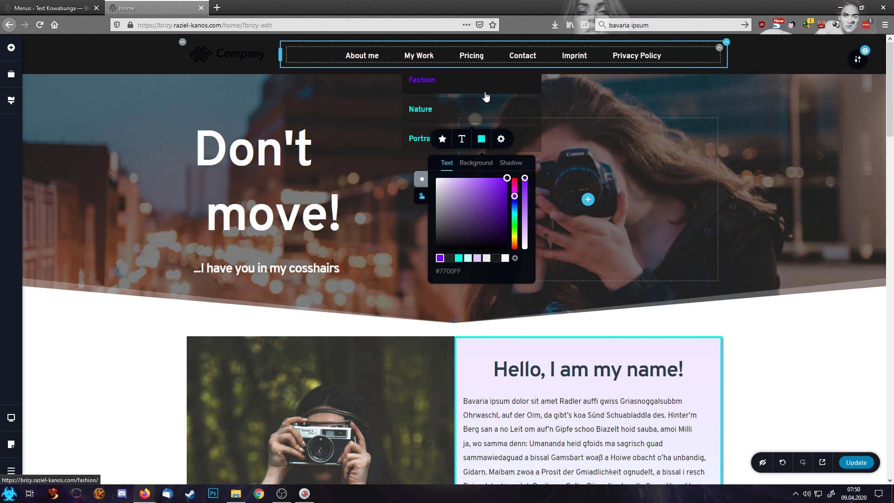
Find an outline icon with the keyword "mail" and add the paper plane icon to the Contact menu item.
left_click(477, 62)
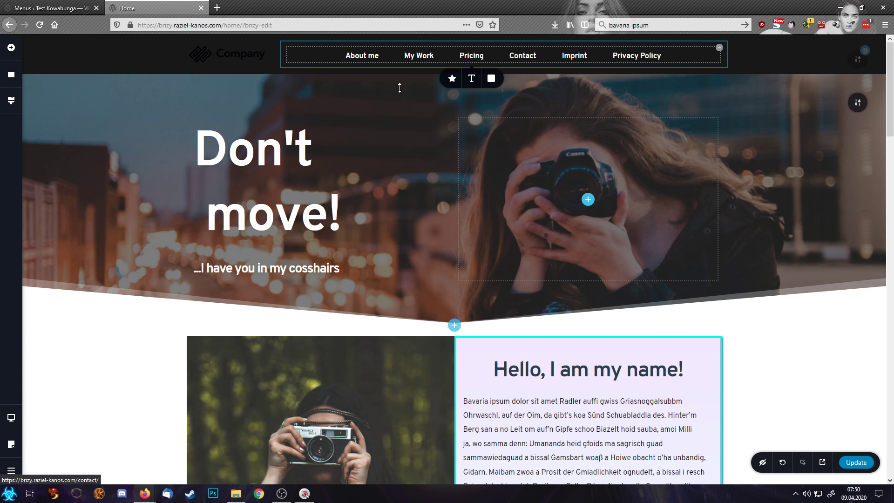
left_click(522, 61)
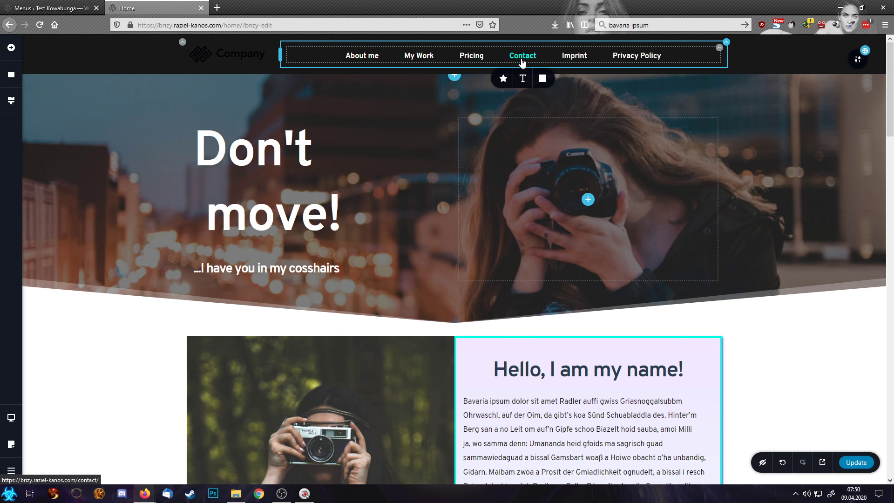
left_click(503, 79)
left_click(543, 113)
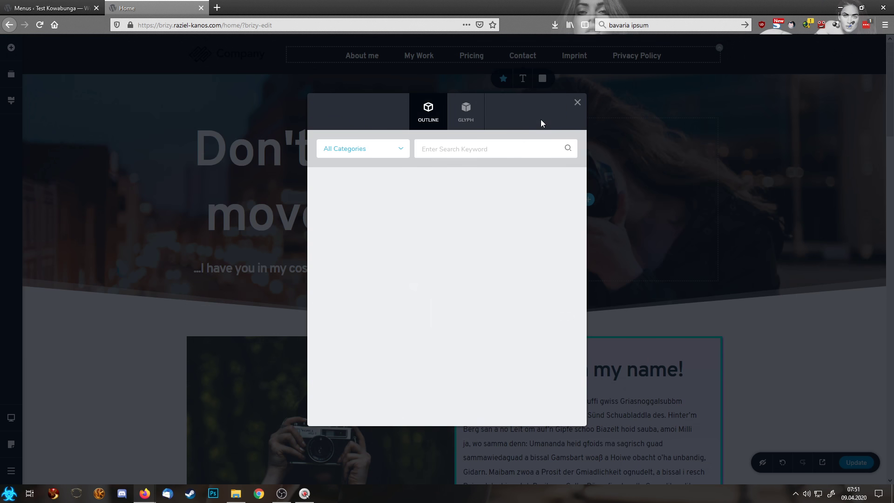
left_click(511, 150)
type("mail")
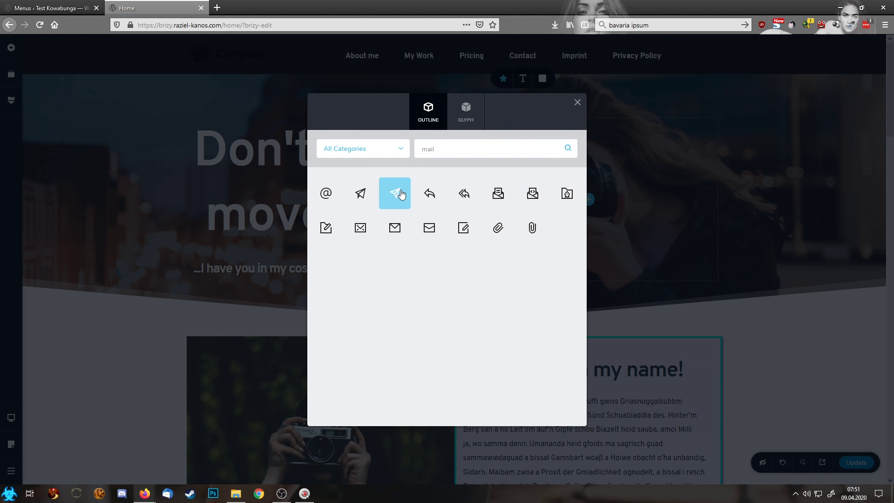
left_click(360, 196)
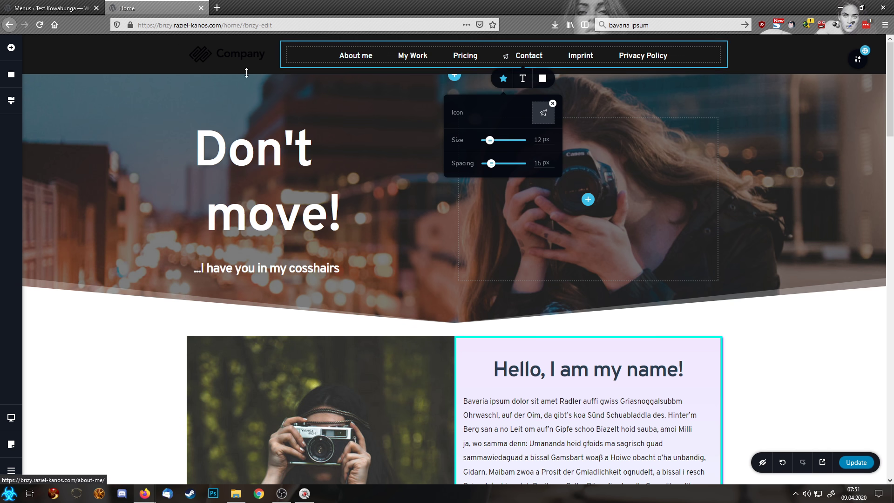
Delete the placeholder Company logo from the header.
left_click(245, 55)
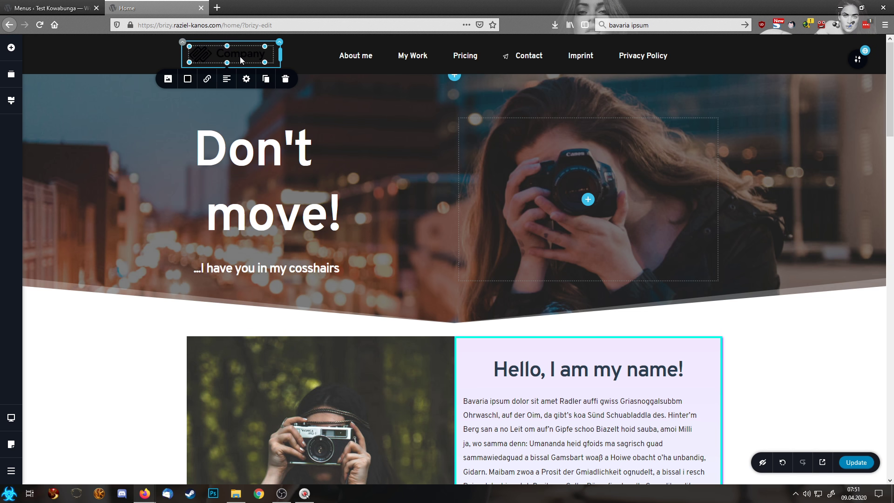
left_click(285, 79)
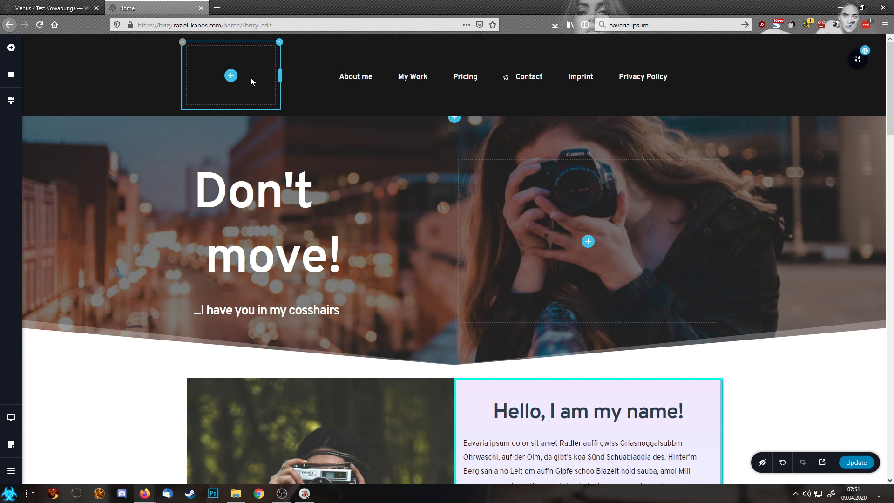
Switch to the WordPress admin, create a media library category named Icons and open it.
left_click(49, 8)
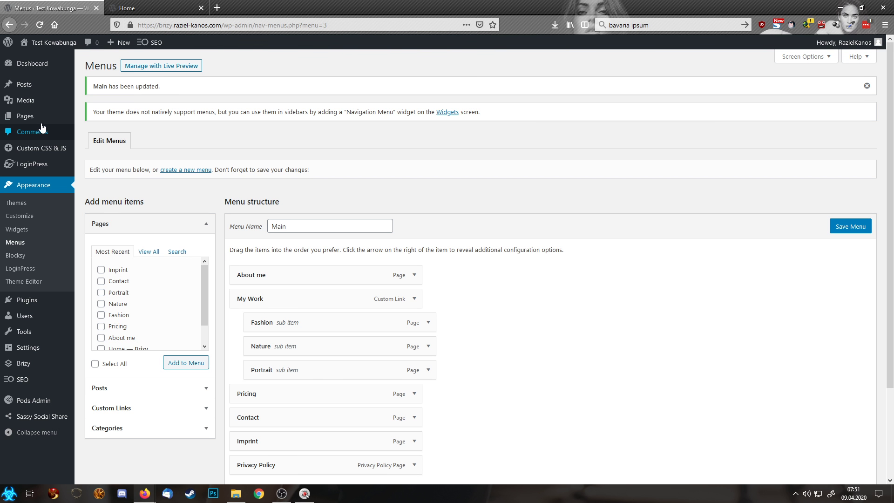
left_click(27, 104)
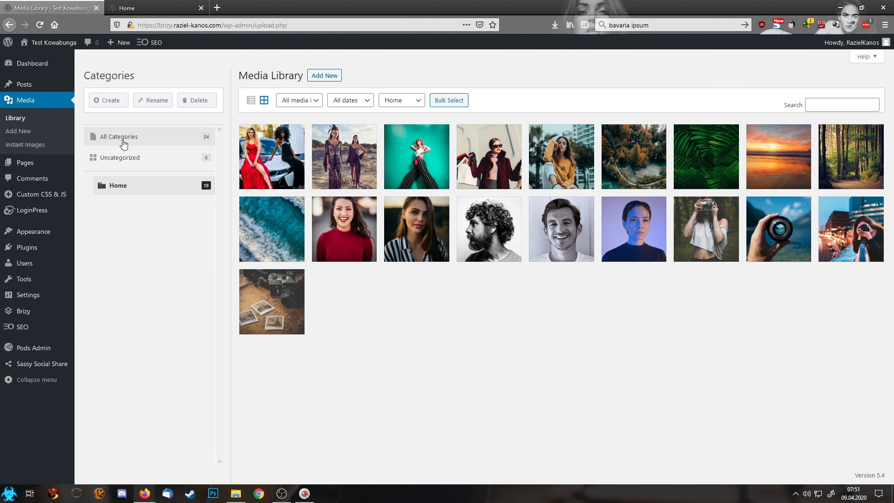
left_click(123, 143)
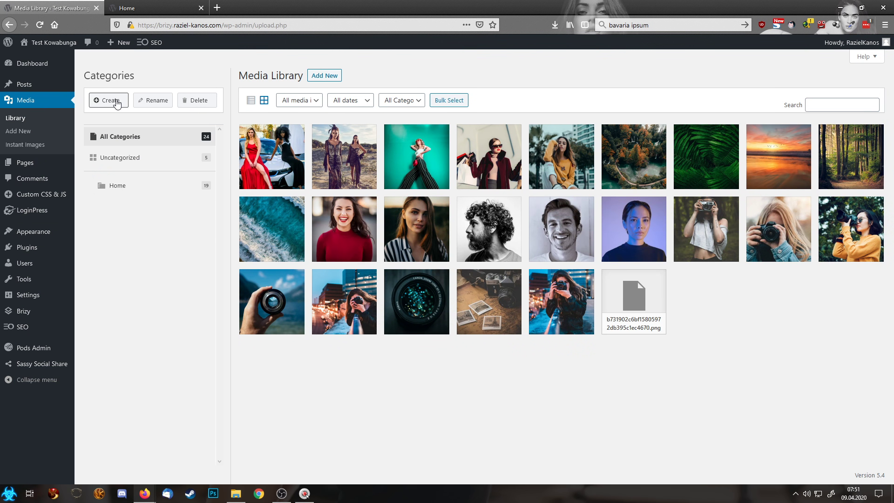
left_click(115, 102)
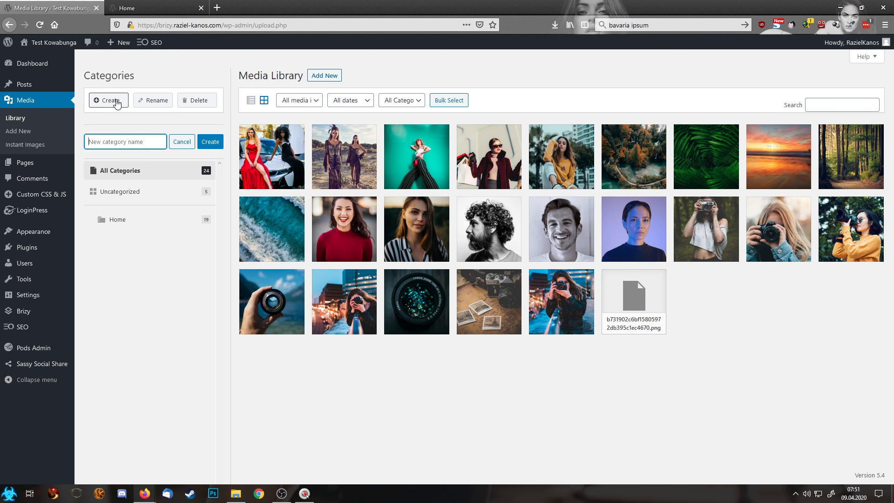
type("Icons")
key("Return")
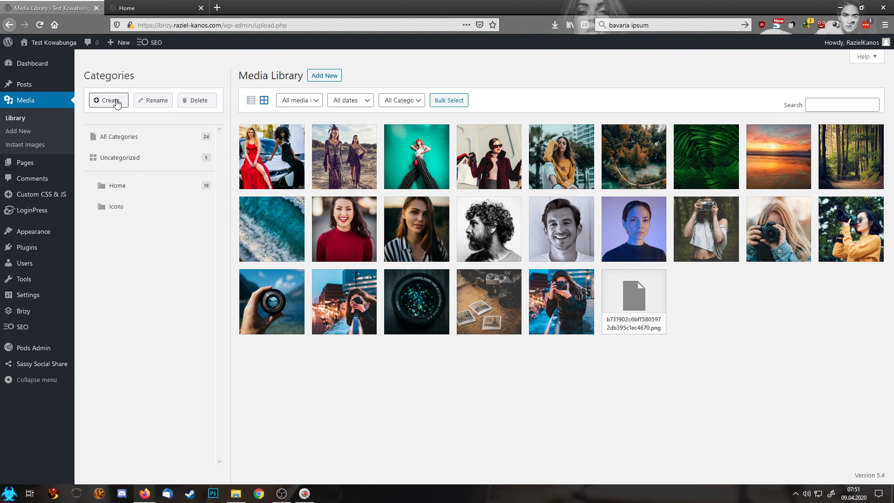
left_click(145, 212)
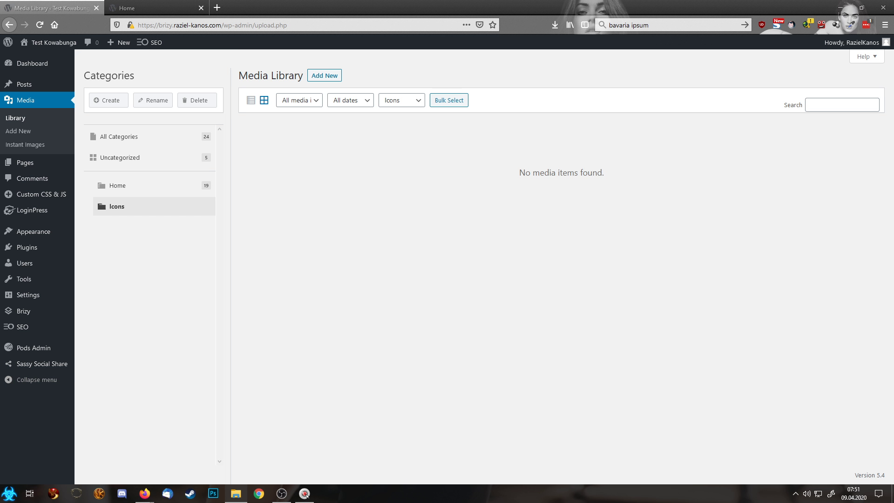
Search the web for "icons png svg" in a new browser tab and open the Flaticon site.
left_click(223, 8)
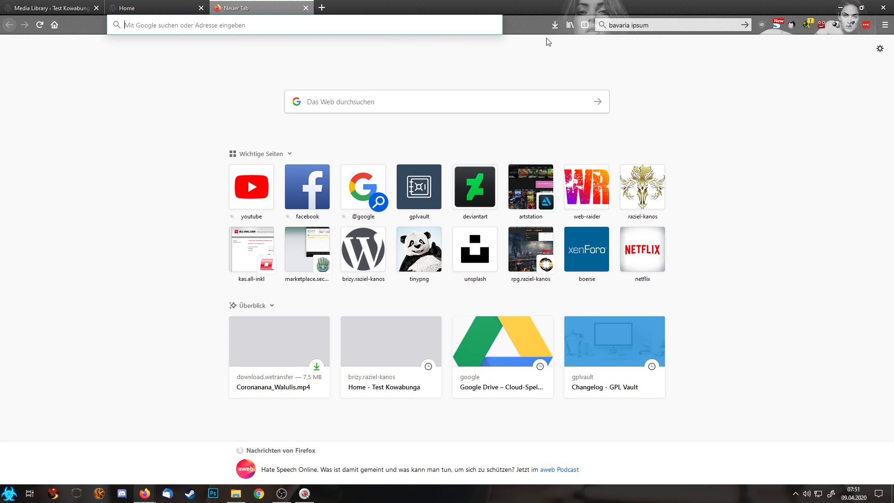
left_click(681, 28)
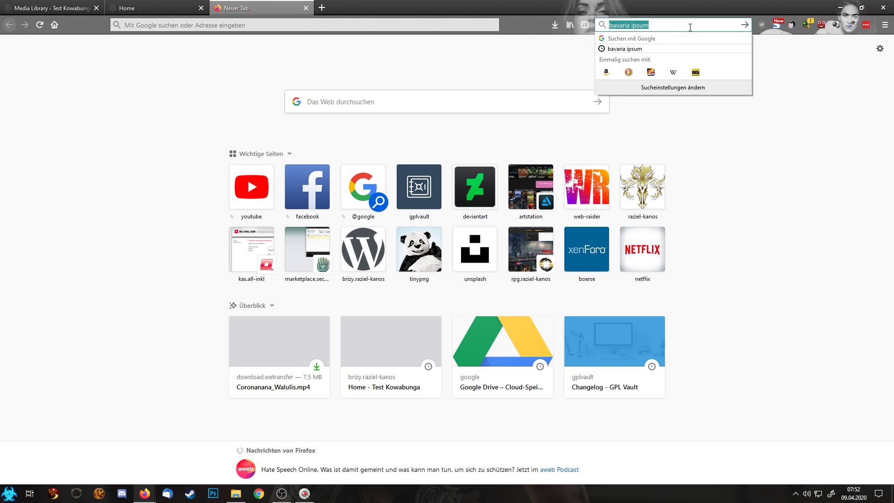
type("idons png sv")
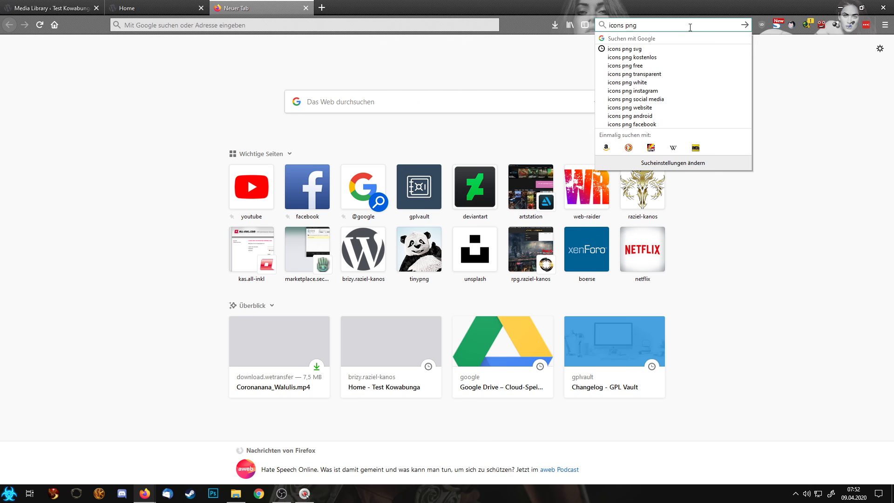
type("g")
key("Return")
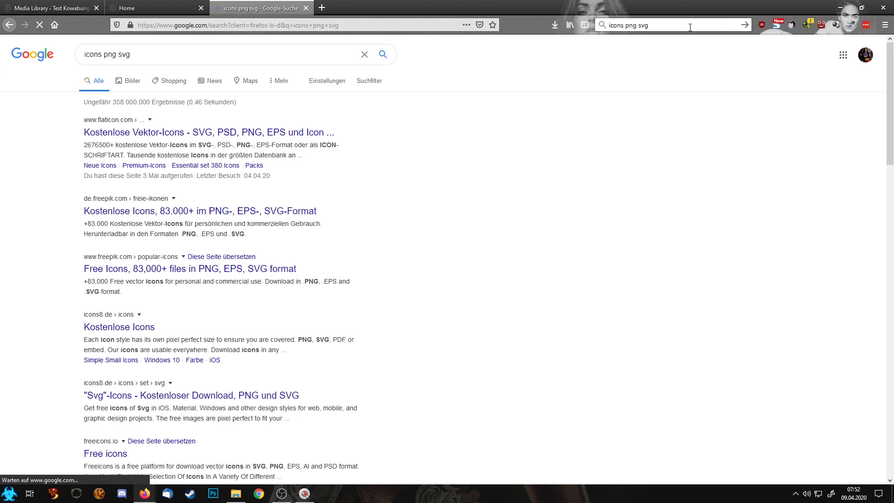
left_click(209, 133)
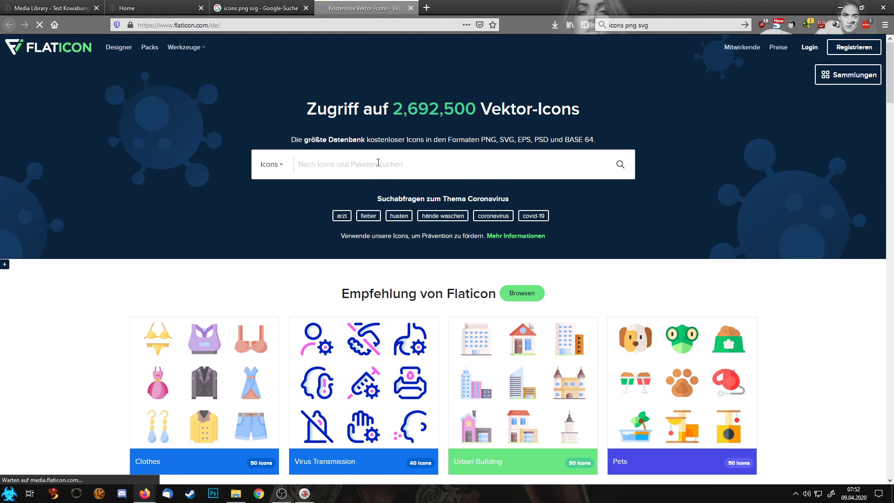
Search Flaticon for icons with the keyword "photography".
type("photo")
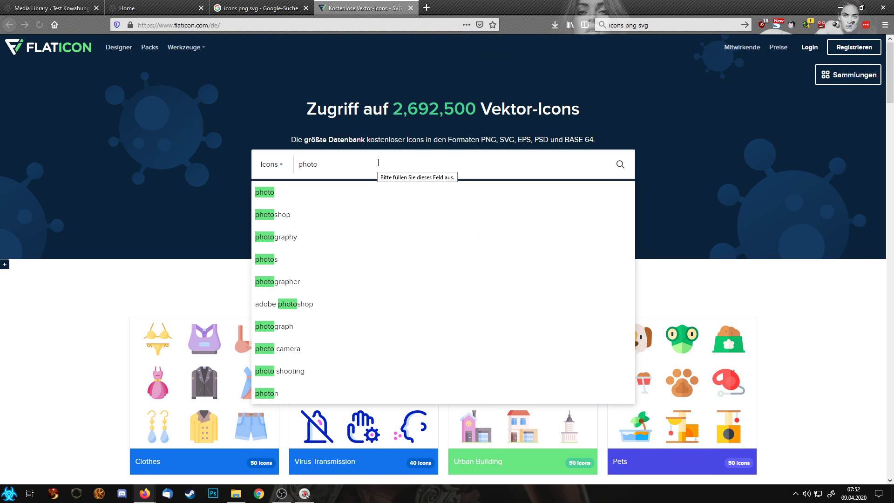
type("graphy")
key("Return")
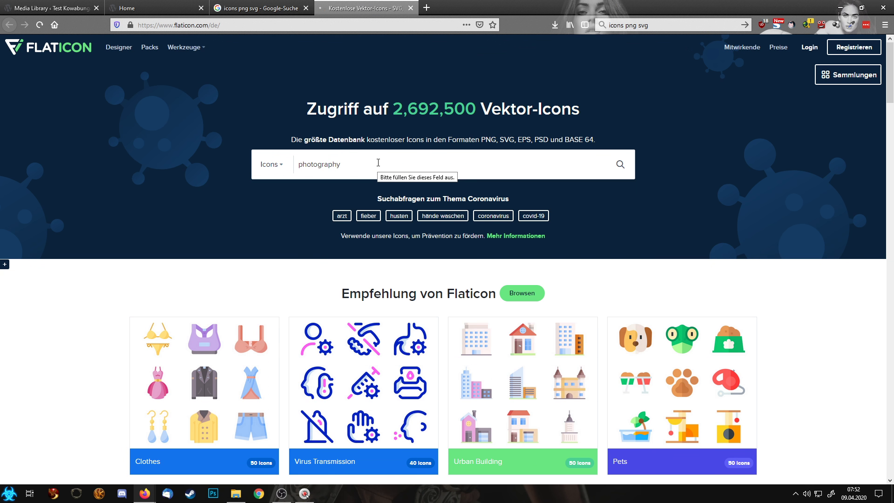
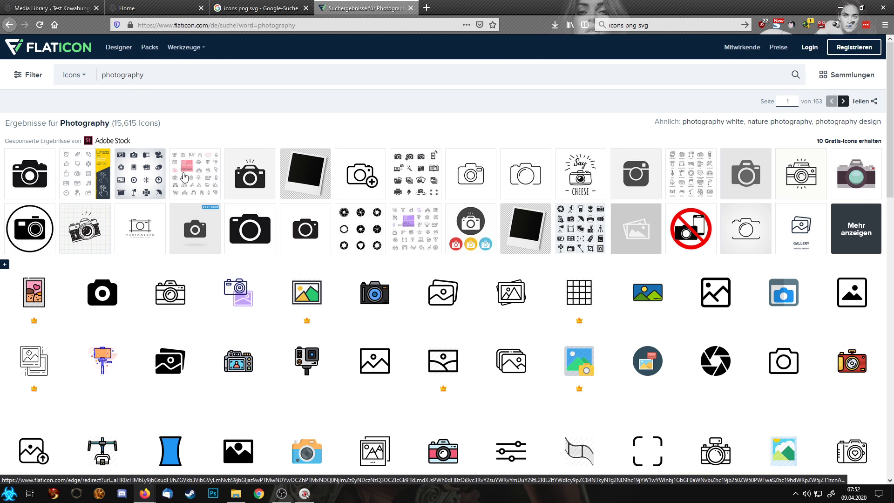
Browse the photography icons through to the second results page and open the multicoloured lens aperture icon (Linse).
scroll(181, 176, "down", 4)
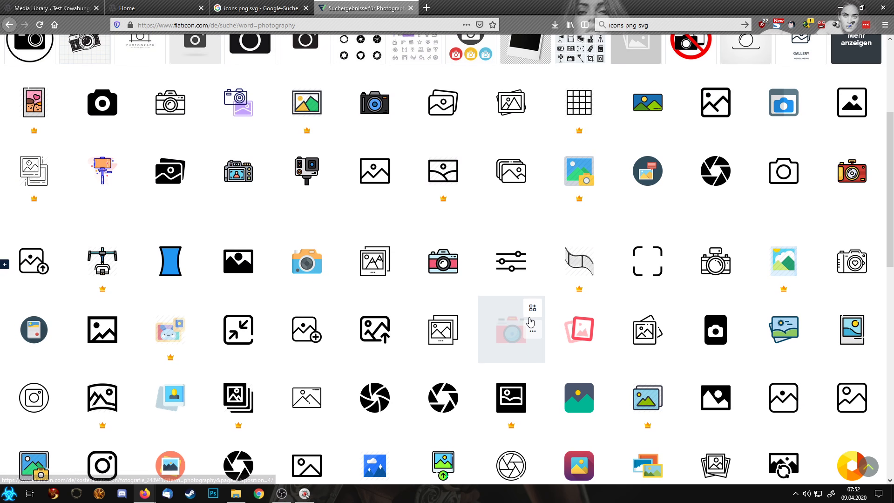
scroll(530, 322, "down", 2)
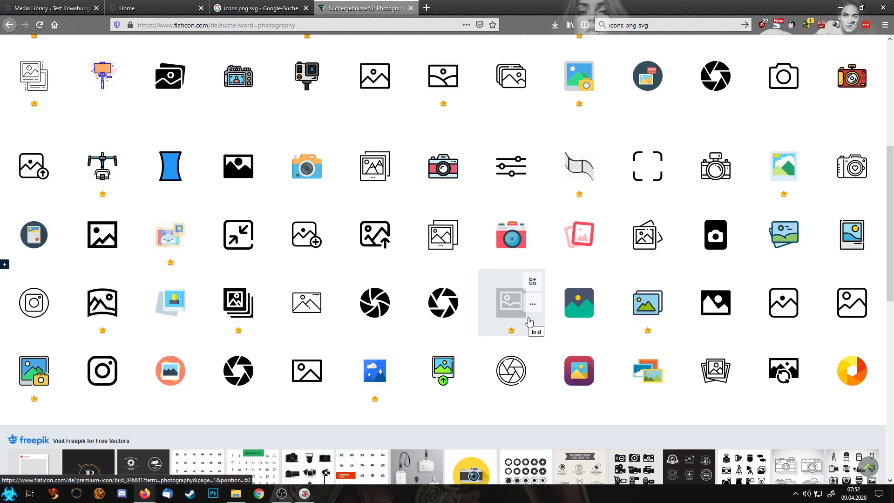
scroll(529, 321, "up", 4)
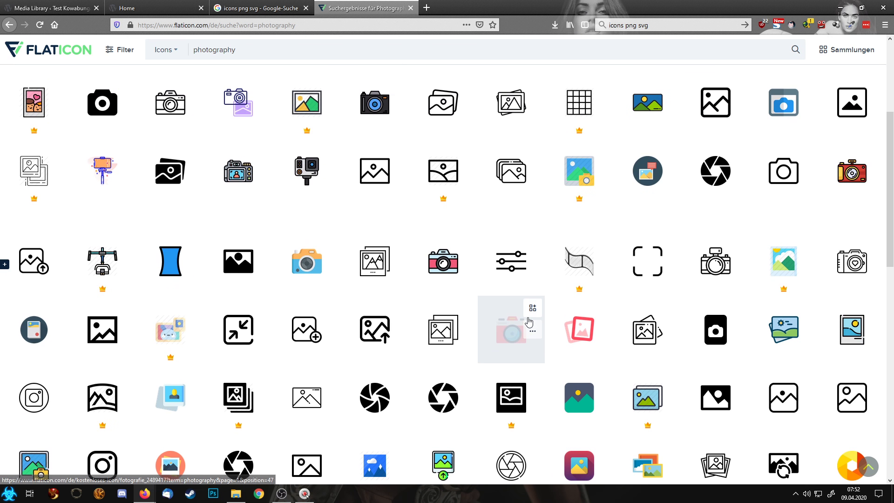
scroll(529, 321, "down", 7)
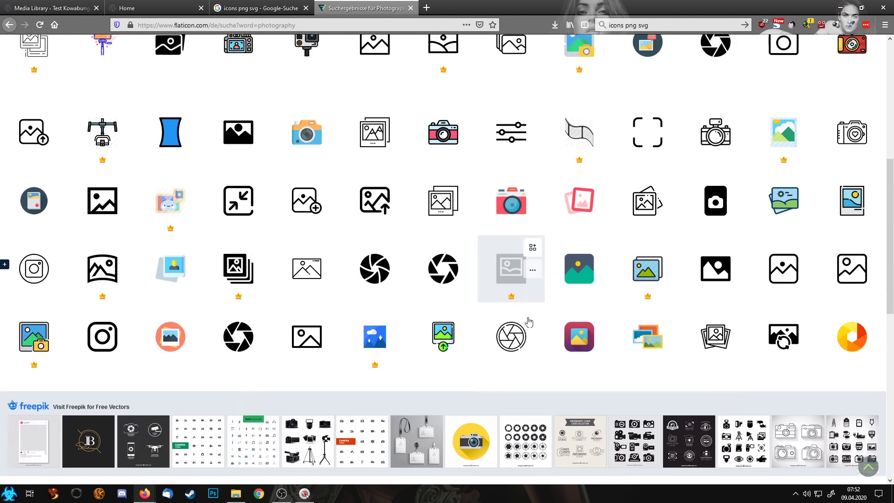
scroll(539, 317, "down", 5)
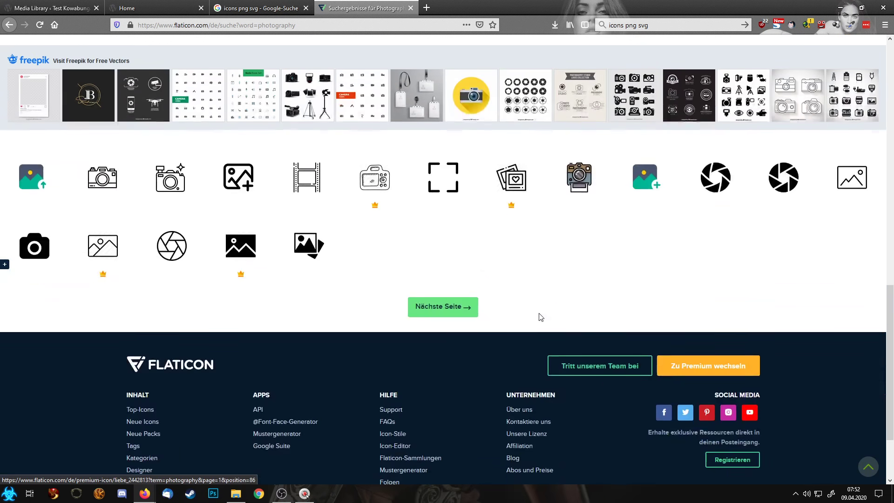
left_click(437, 306)
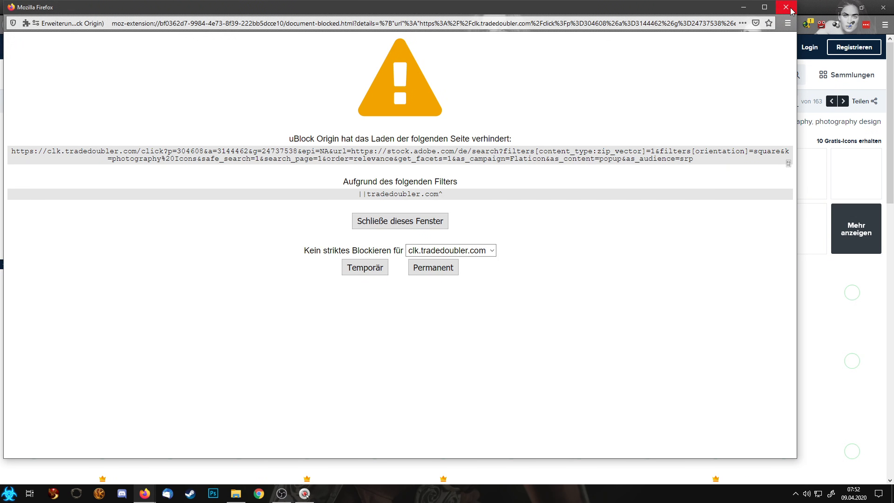
left_click(786, 8)
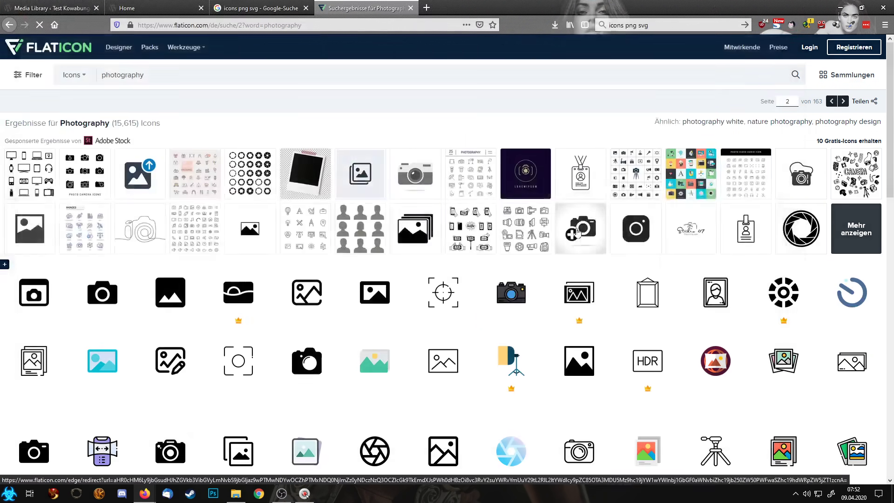
scroll(529, 308, "down", 6)
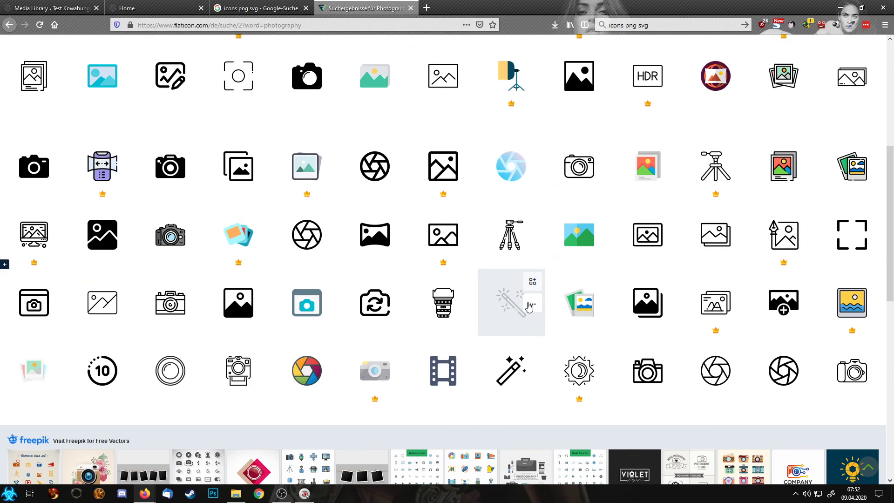
scroll(524, 221, "down", 2)
left_click(299, 276)
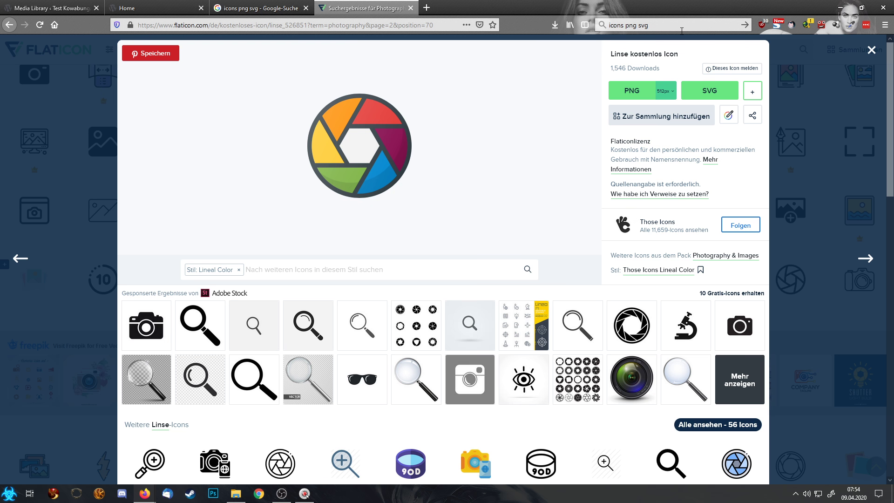
Download the lens icon for free as a 512px PNG and save it as icon_512.png, replacing the existing file.
left_click(665, 96)
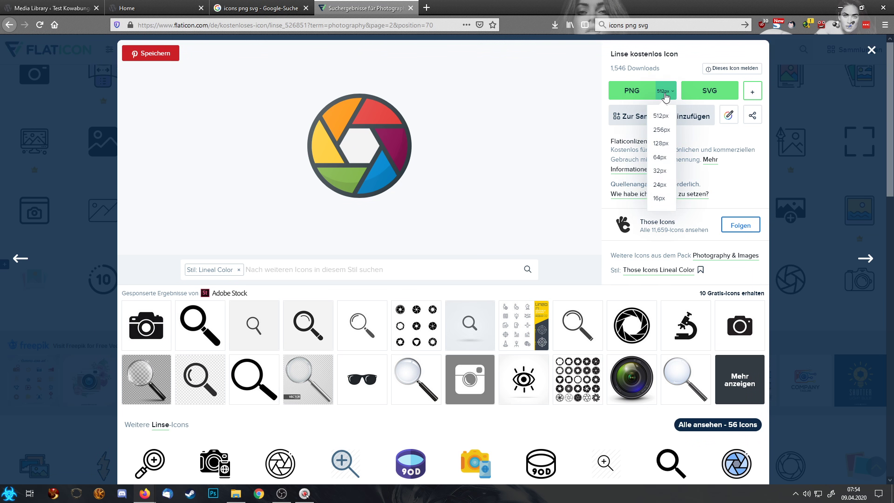
left_click(660, 121)
left_click(561, 225)
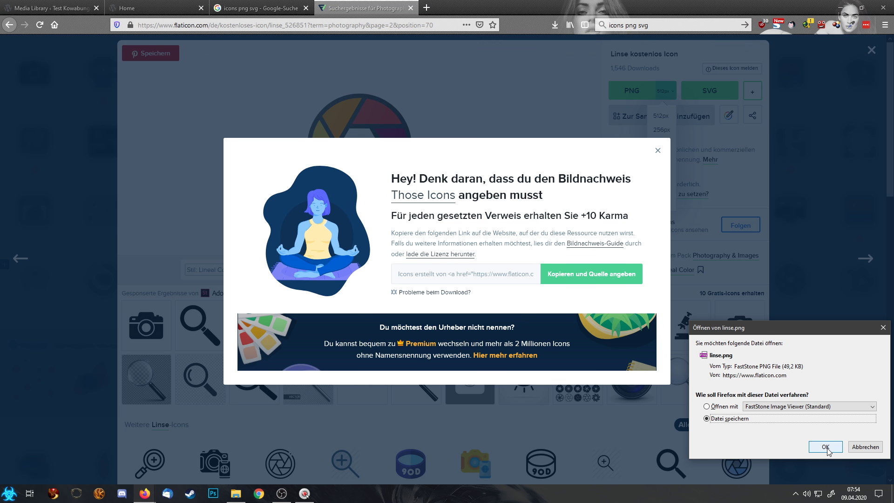
left_click(825, 447)
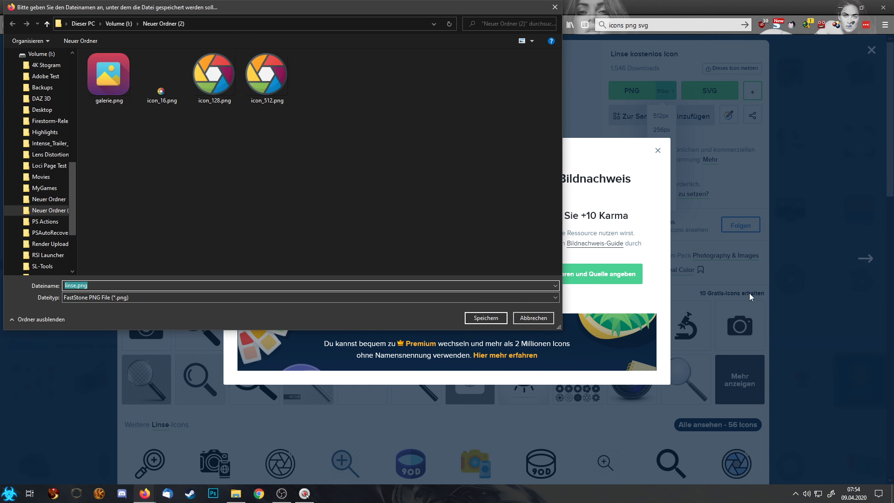
left_click(276, 83)
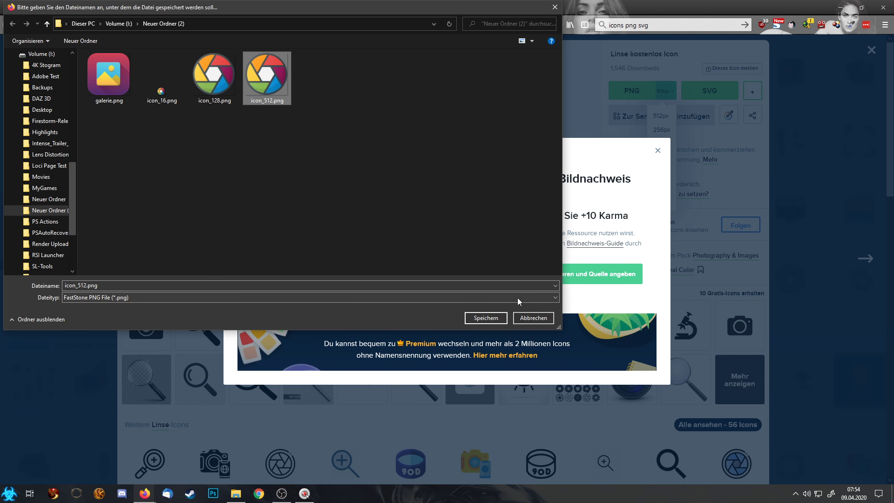
left_click(482, 320)
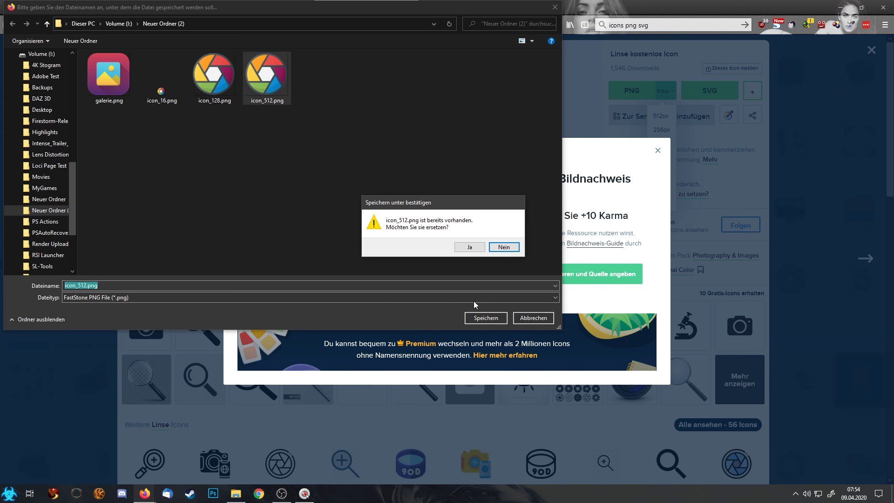
left_click(469, 246)
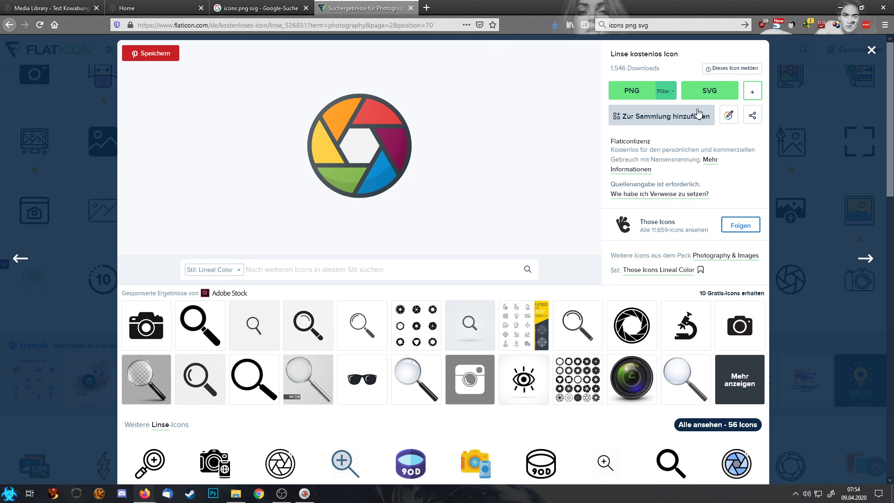
Download the lens icon for free as SVG and save it as icon.svg, replacing the existing file.
left_click(716, 95)
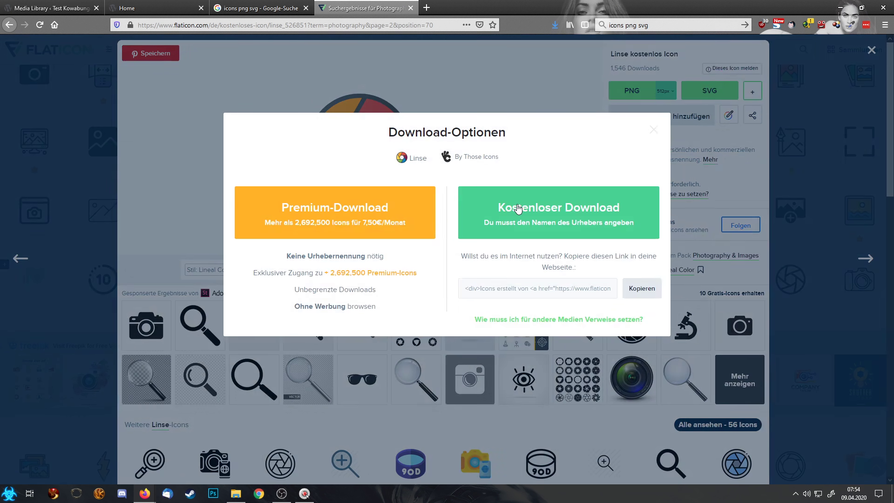
left_click(519, 205)
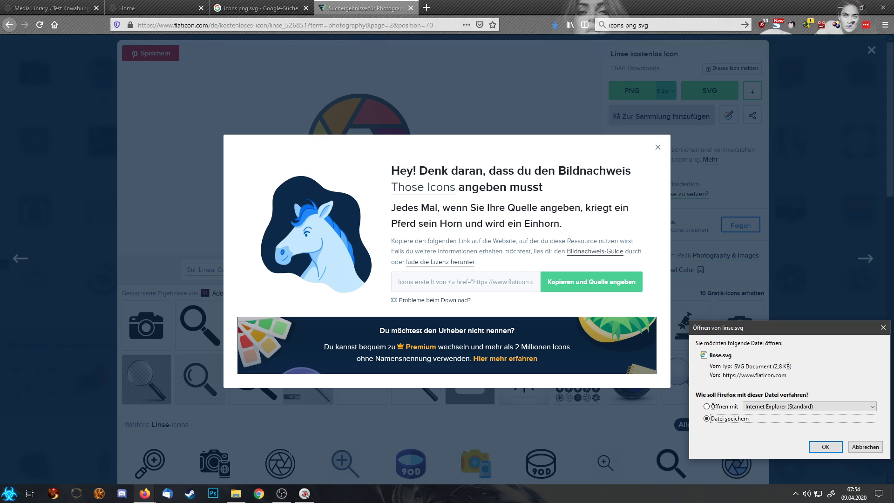
left_click(822, 445)
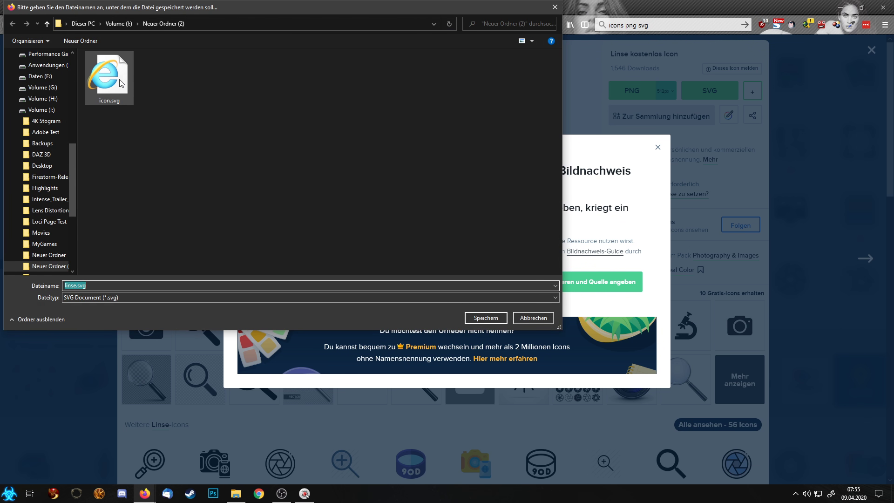
left_click(116, 74)
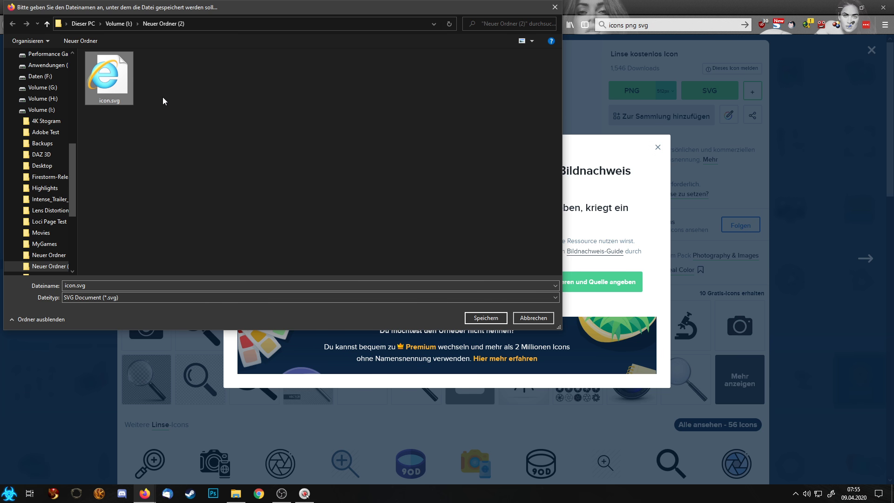
left_click(487, 318)
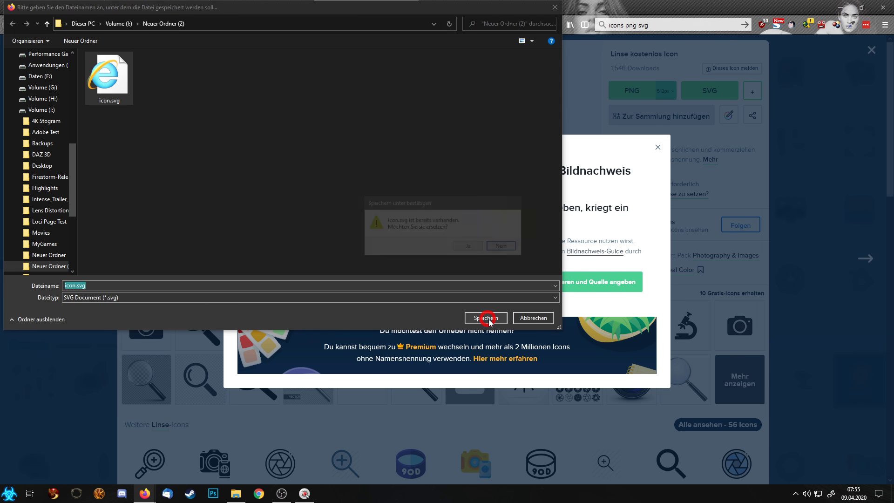
left_click(465, 248)
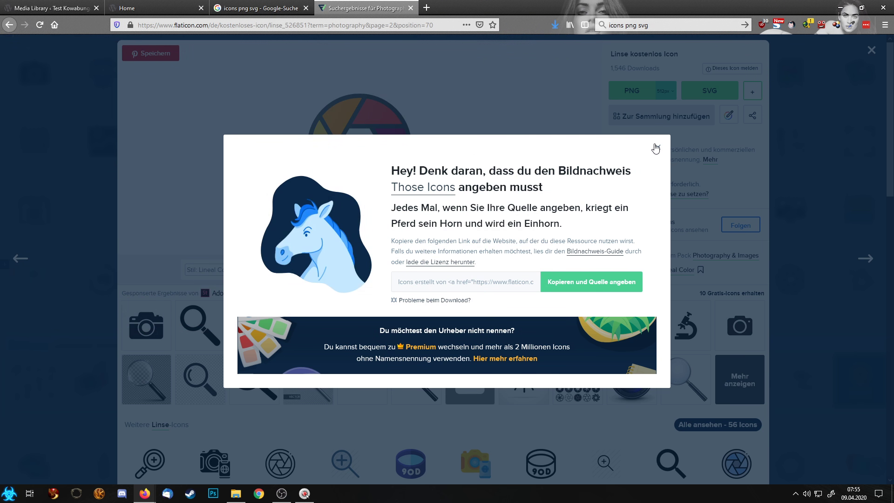
left_click(656, 148)
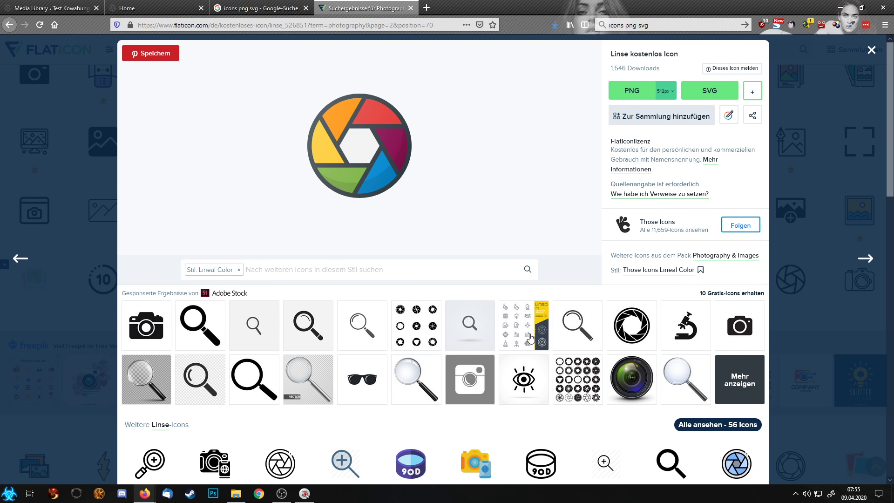
Open the yellow lightning icon from the Photography & Images pack in a new tab and request its free SVG download.
scroll(522, 345, "down", 6)
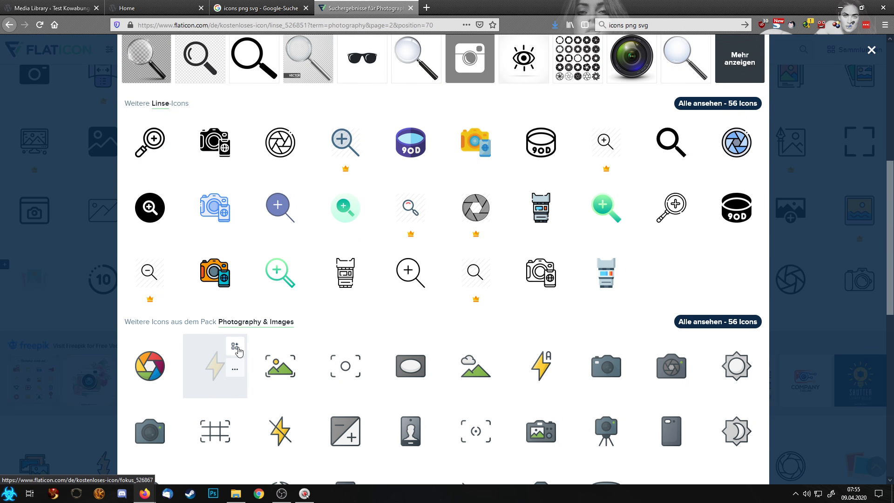
middle_click(215, 360)
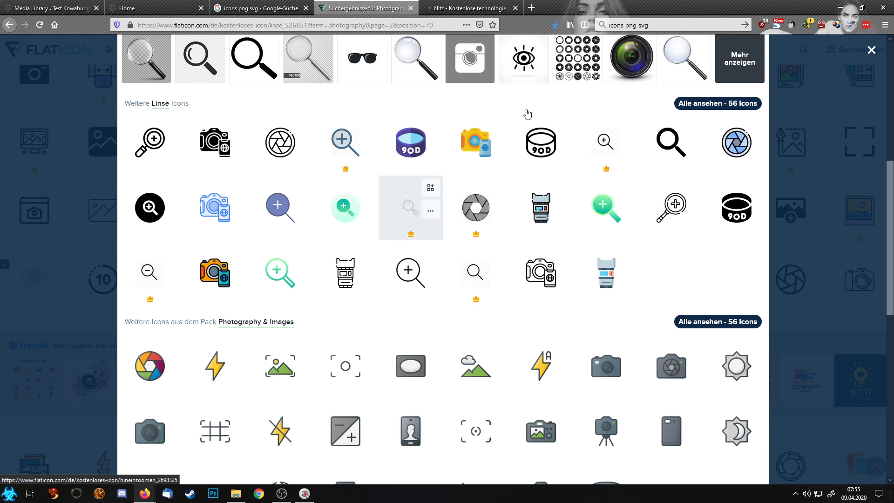
left_click(481, 6)
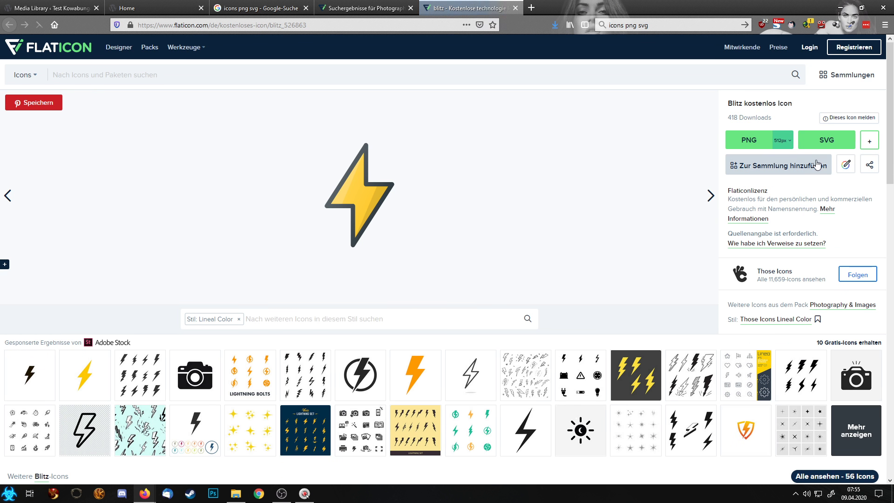
left_click(825, 141)
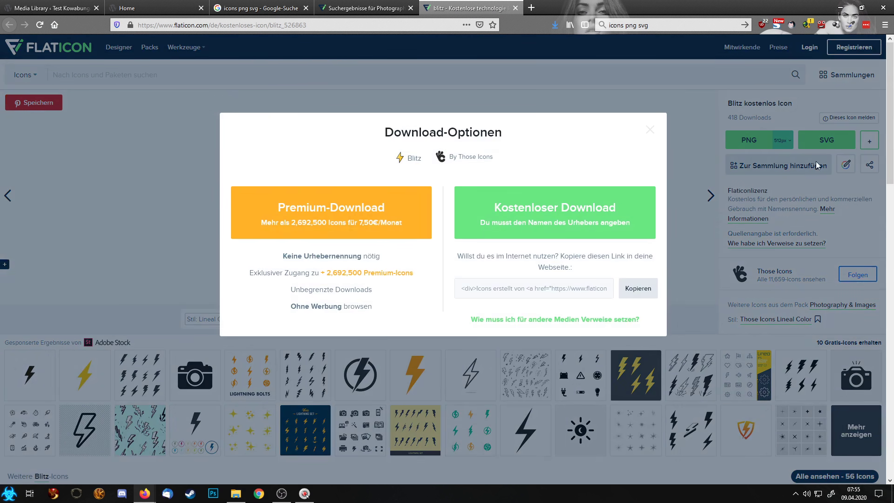
left_click(561, 233)
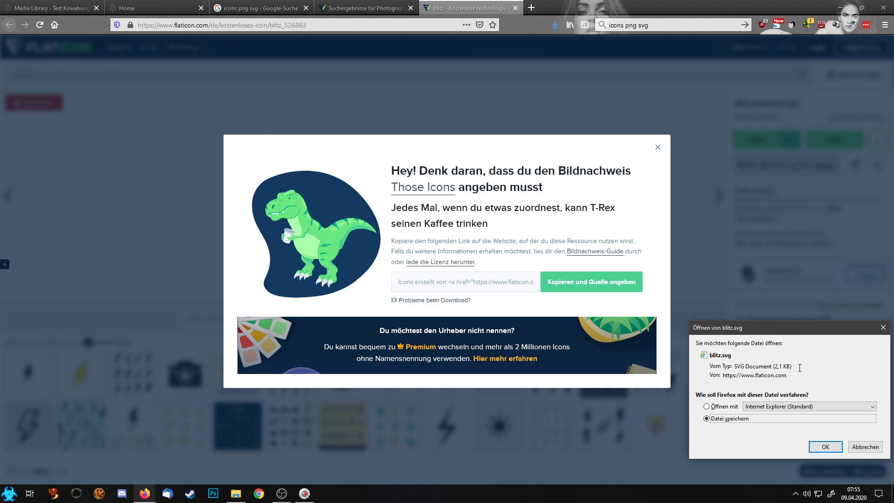
left_click(657, 147)
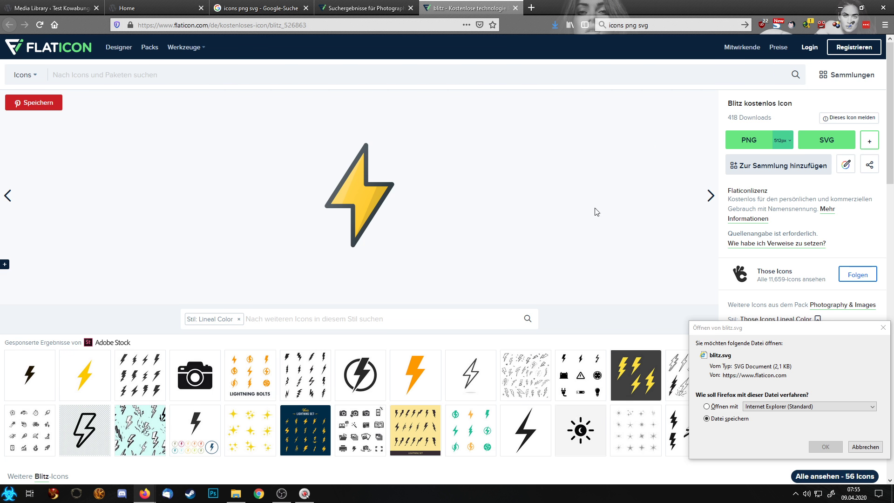
Search Flaticon for "photography", open the red-purple gallery icon (Galerie), and dismiss the pending blitz.svg download.
scroll(598, 207, "down", 6)
scroll(603, 218, "up", 6)
left_click(84, 78)
type("p")
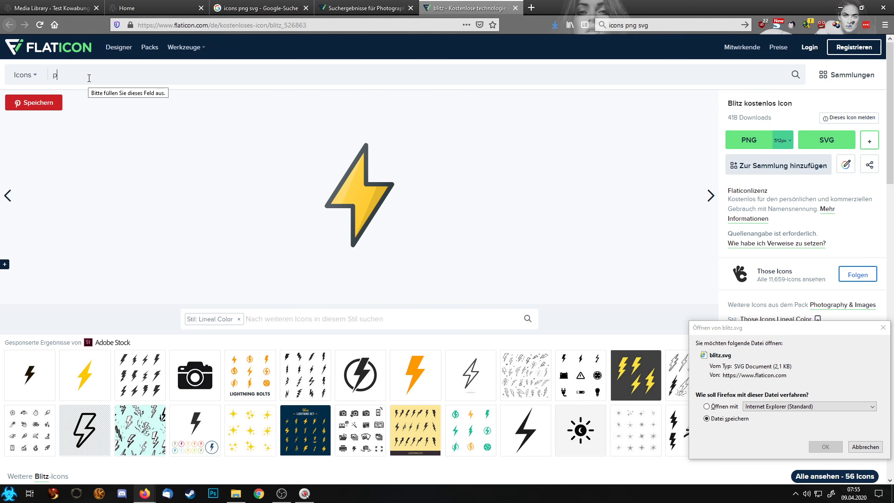
type("hoto")
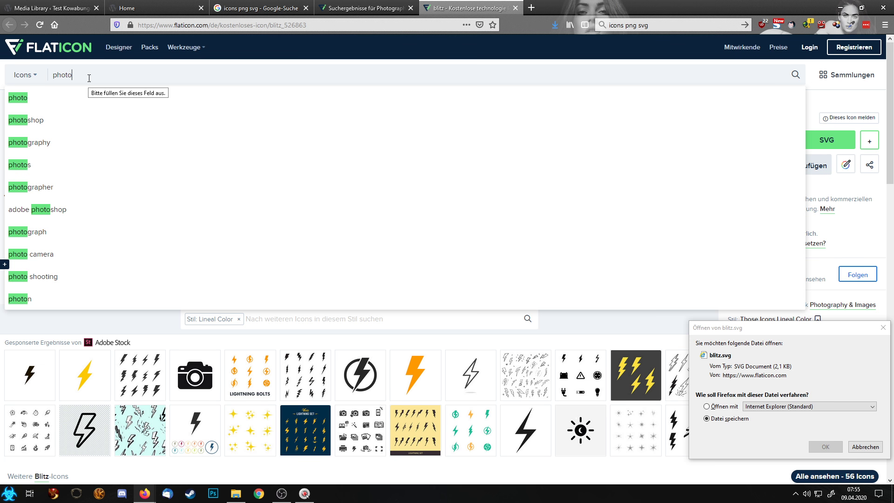
left_click(37, 144)
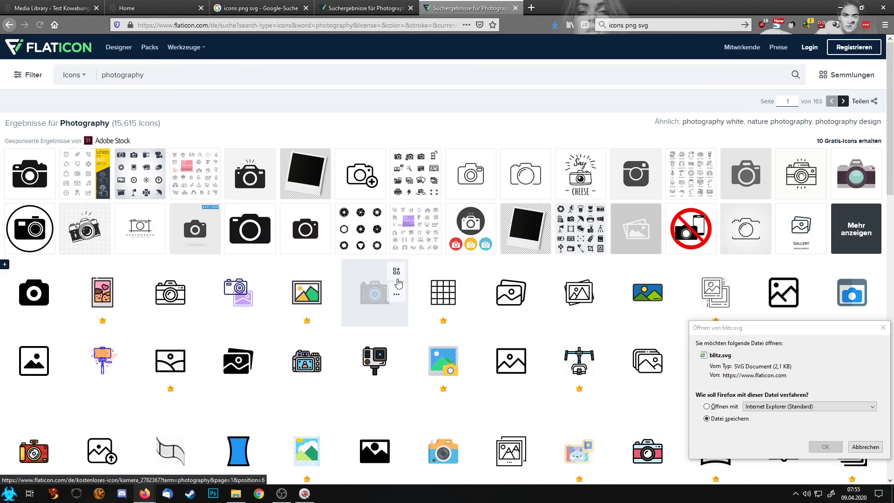
scroll(402, 284, "down", 3)
scroll(402, 284, "down", 4)
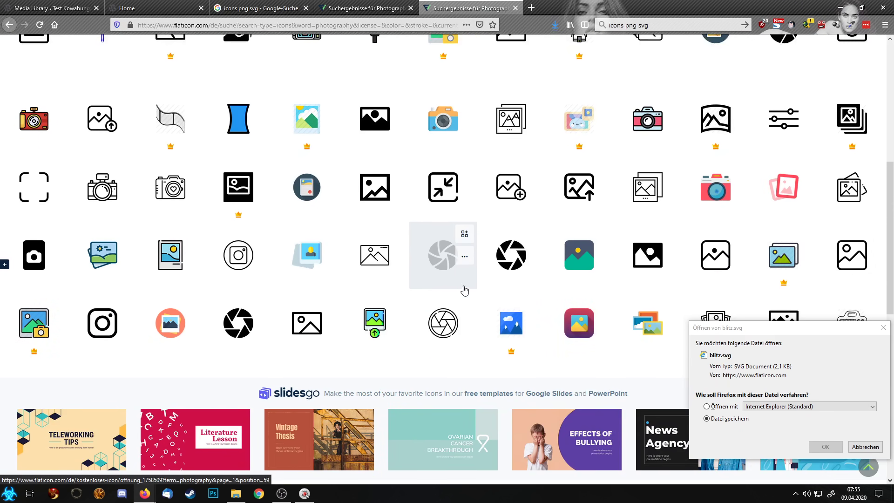
left_click(584, 322)
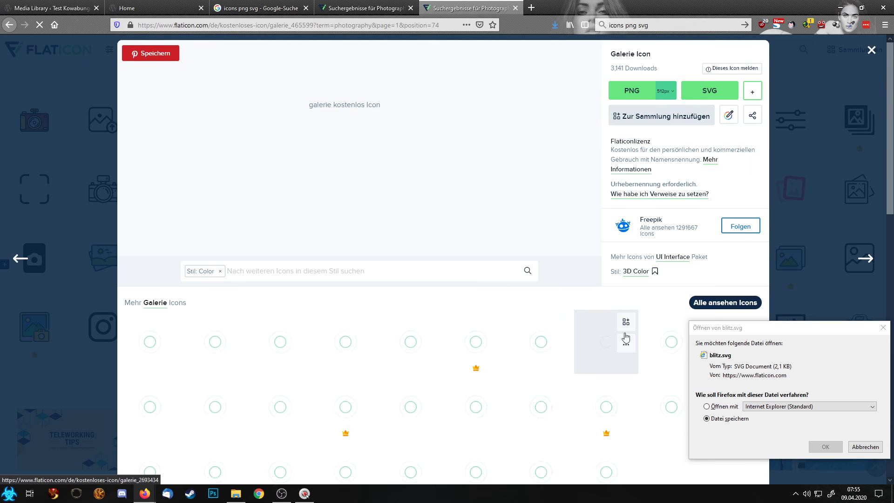
left_click(877, 331)
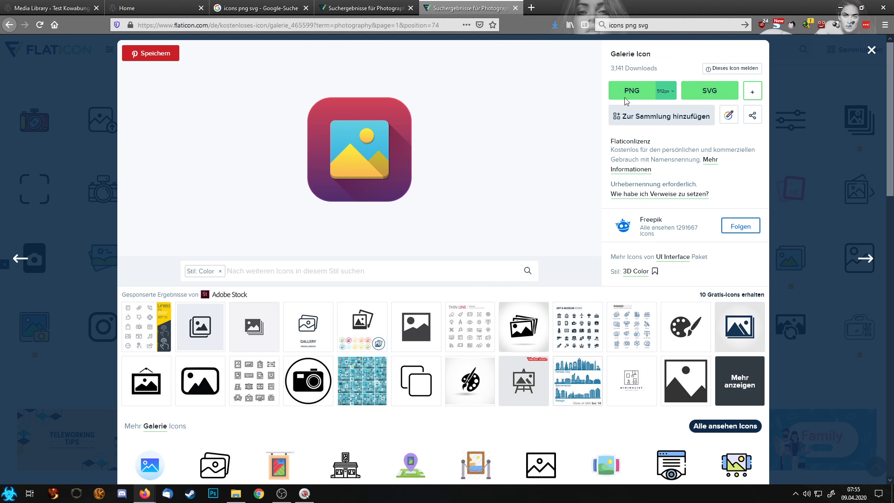
Request the gallery icon's free SVG download and cancel saving galerie.svg.
left_click(699, 100)
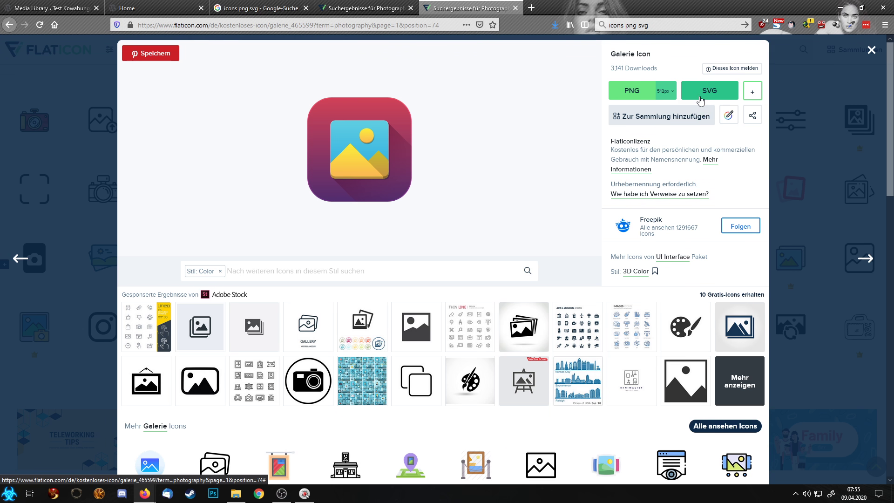
left_click(639, 203)
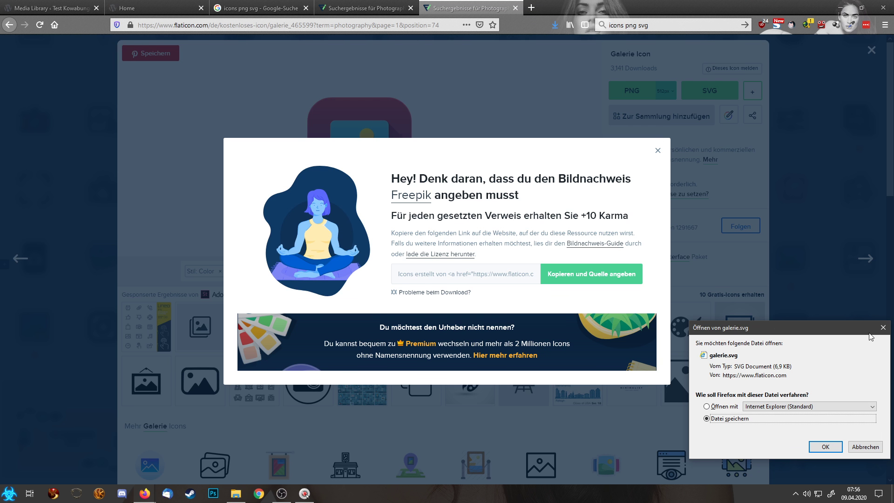
left_click(883, 328)
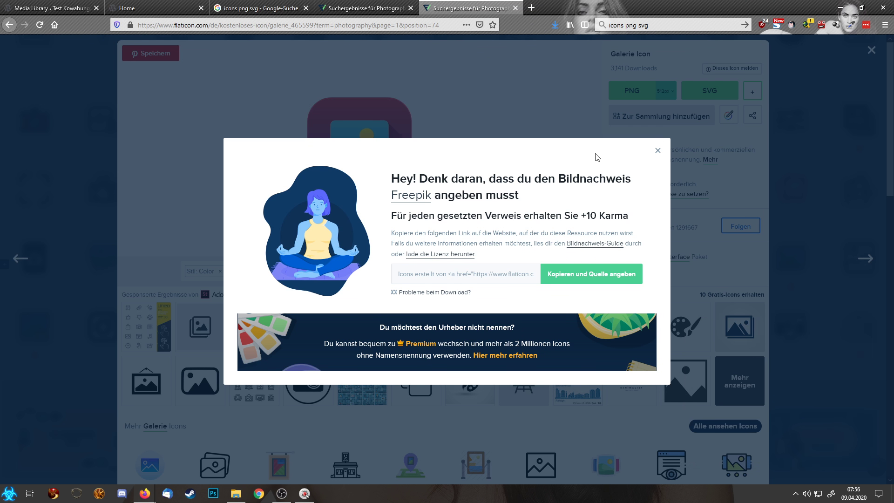
left_click(523, 108)
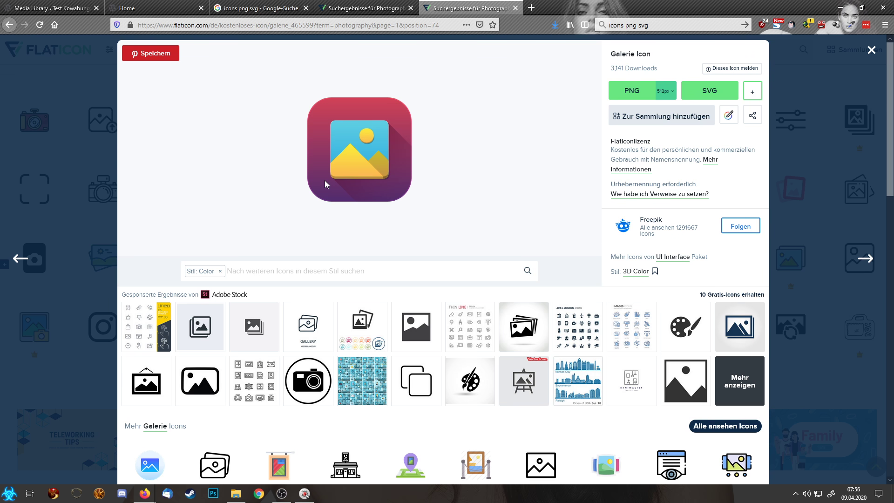
Return to the lens icon's tab, request its free SVG download again, and cancel saving linse.svg.
left_click(363, 8)
scroll(570, 153, "up", 7)
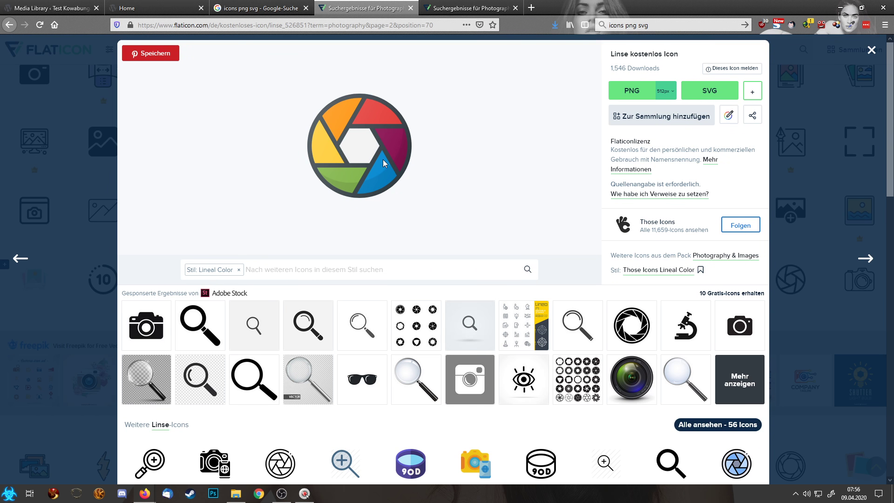
left_click(662, 93)
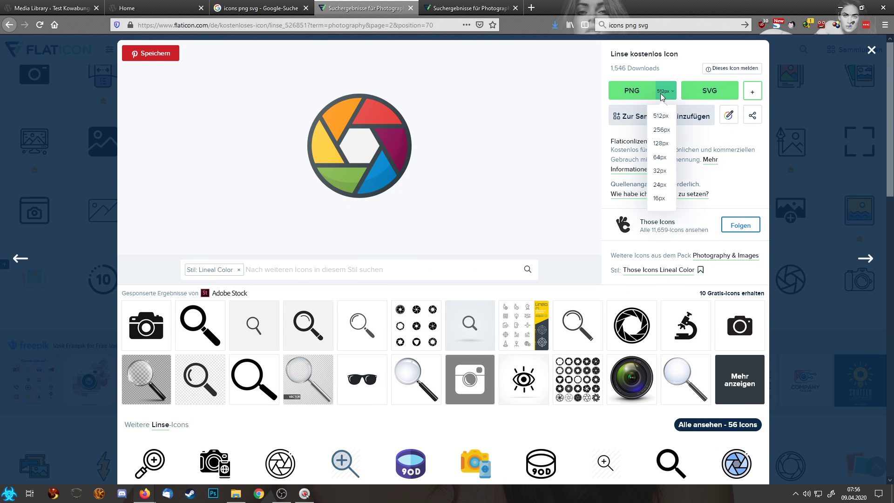
left_click(692, 96)
left_click(559, 212)
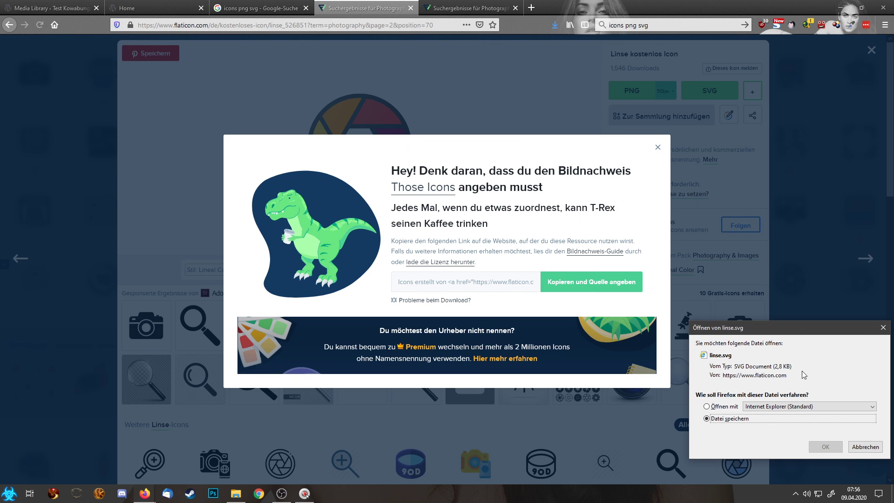
left_click(865, 447)
left_click(656, 147)
Download the lens icon for free as a 16px PNG and save it as icon_16.png, replacing the existing file.
left_click(668, 99)
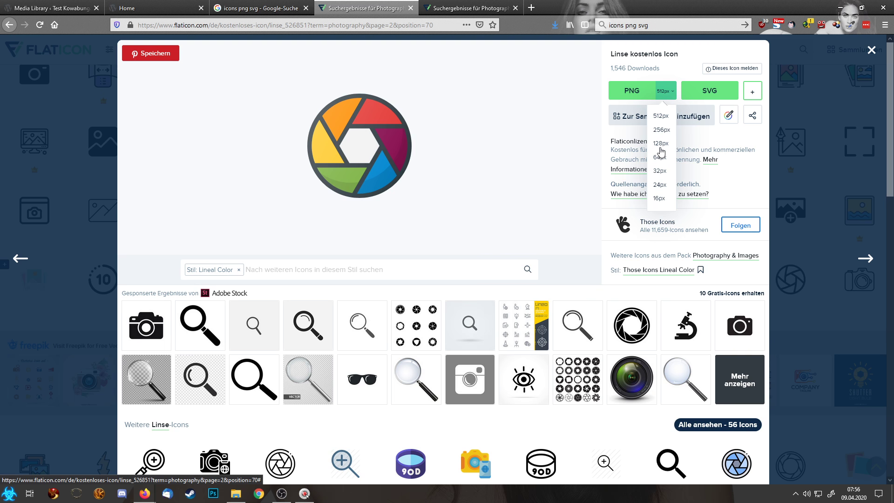
left_click(657, 200)
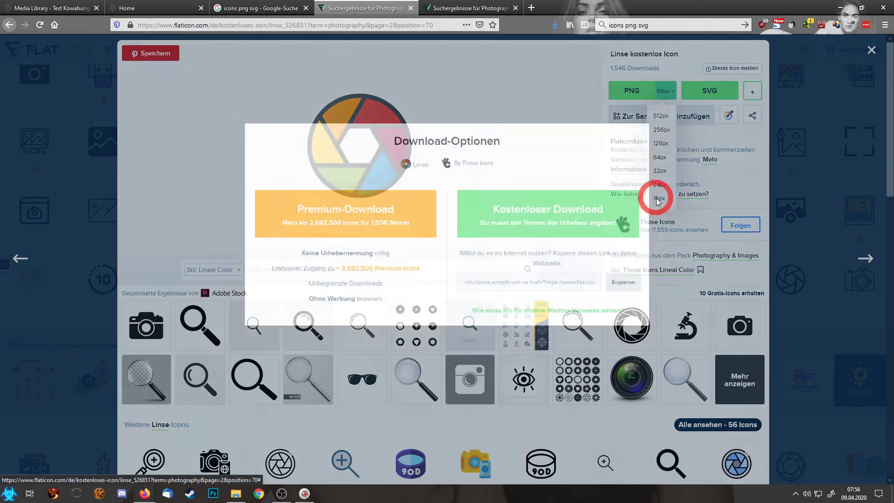
left_click(589, 212)
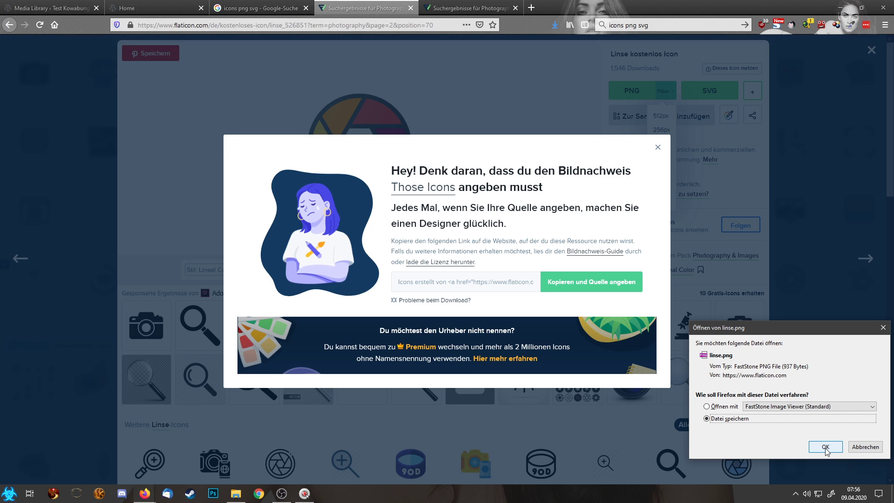
left_click(825, 447)
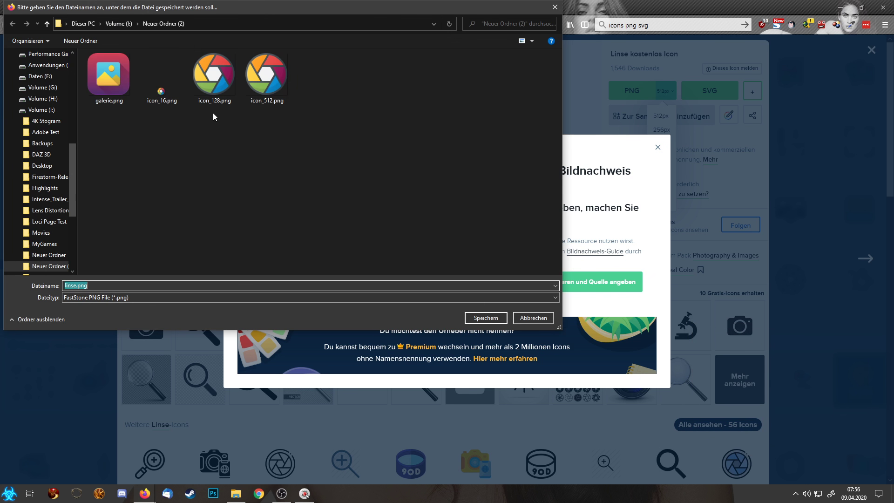
left_click(167, 94)
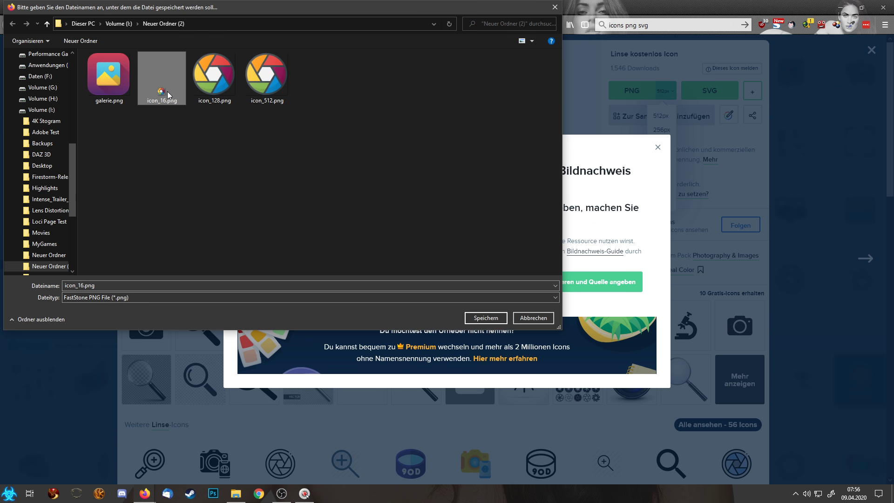
left_click(484, 319)
left_click(468, 251)
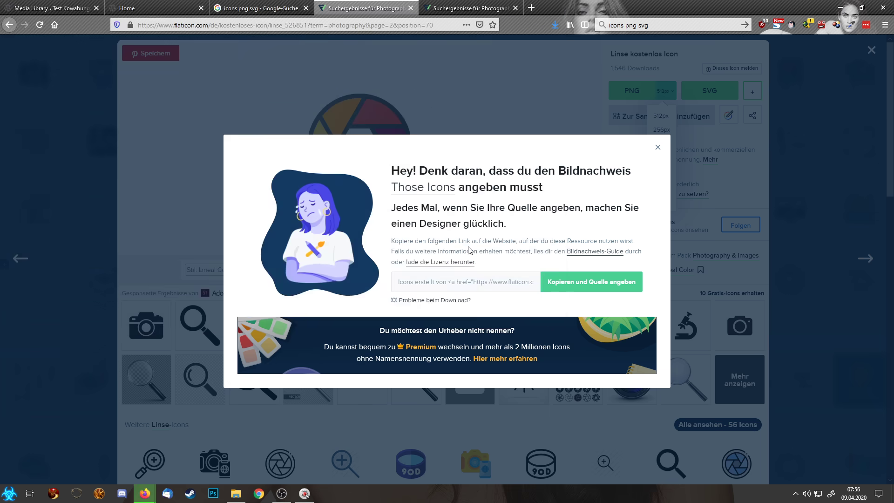
left_click(658, 148)
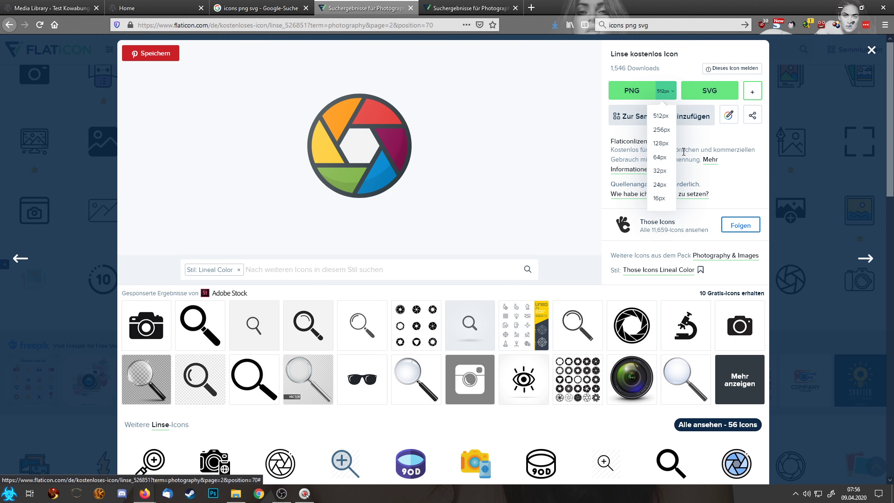
Download the lens icon for free as a 128px PNG, save it as icon_128.png over the existing file, and dismiss the attribution notice.
left_click(660, 143)
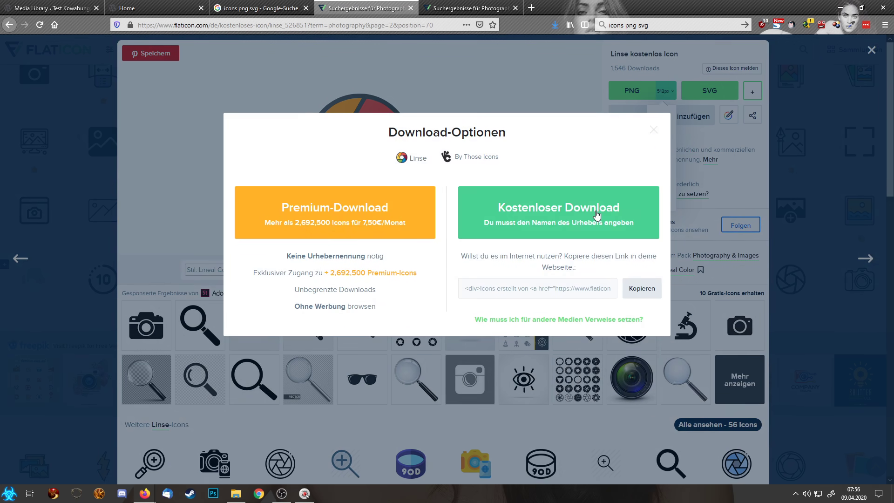
left_click(597, 215)
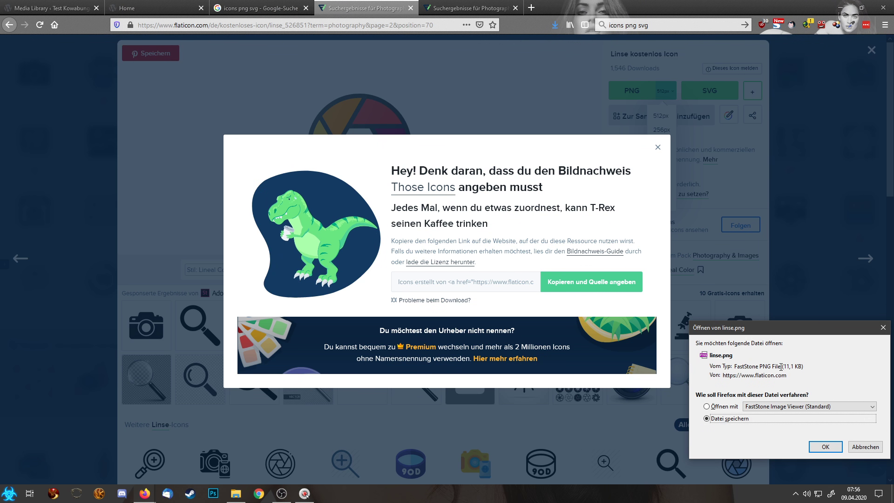
left_click(824, 442)
left_click(228, 81)
left_click(481, 317)
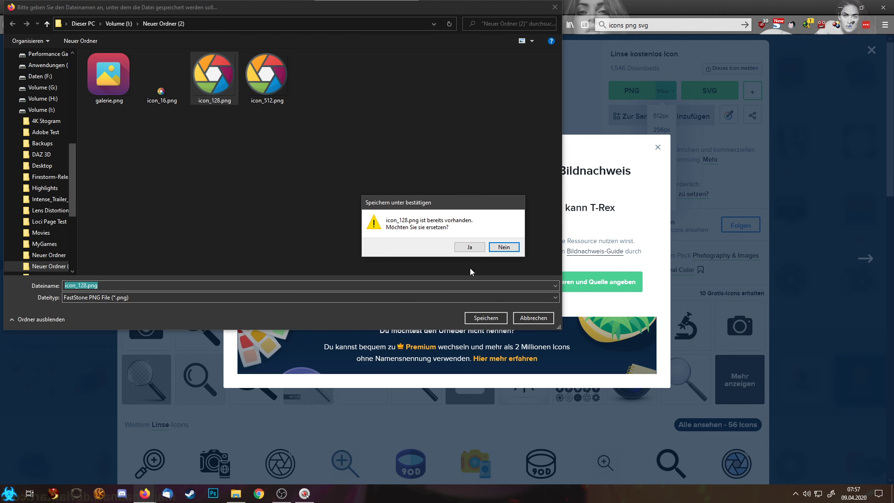
left_click(469, 246)
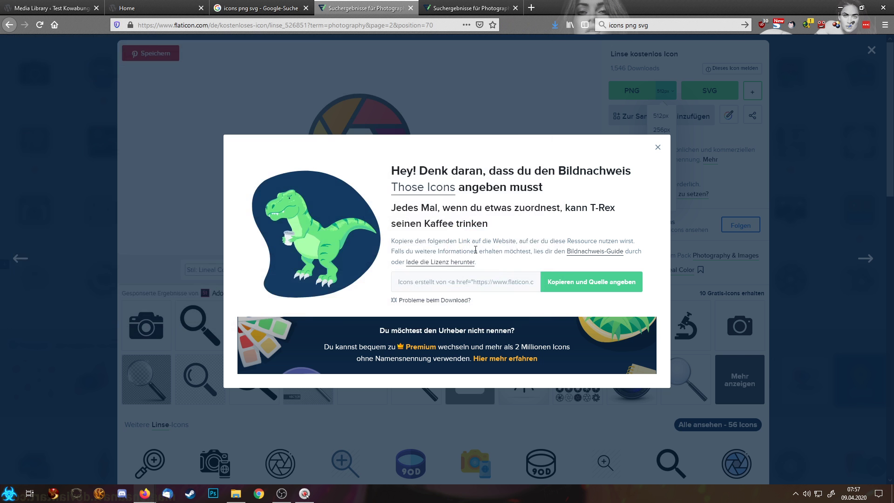
left_click(656, 146)
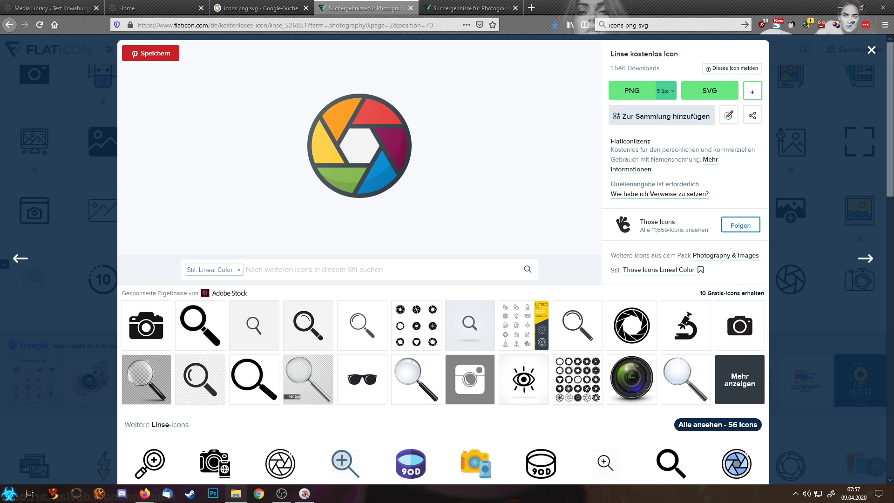
Open tinypng.com in the browser tab that holds the gallery icon.
left_click(470, 7)
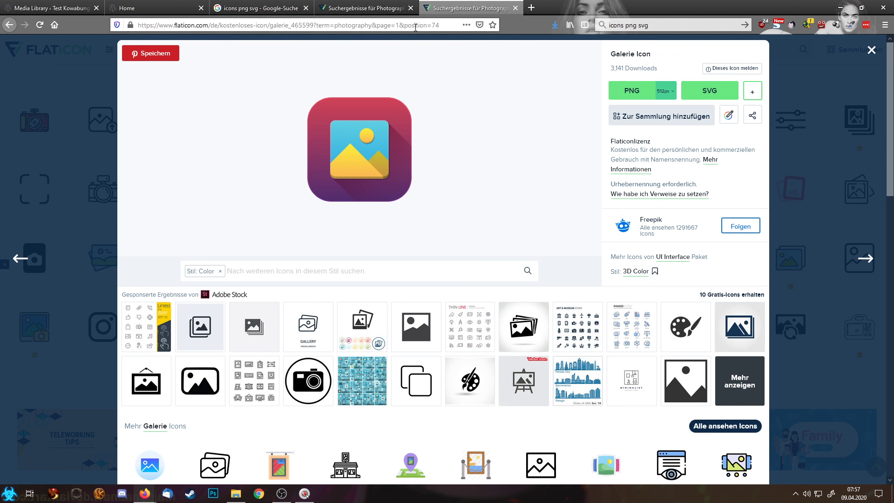
left_click(414, 26)
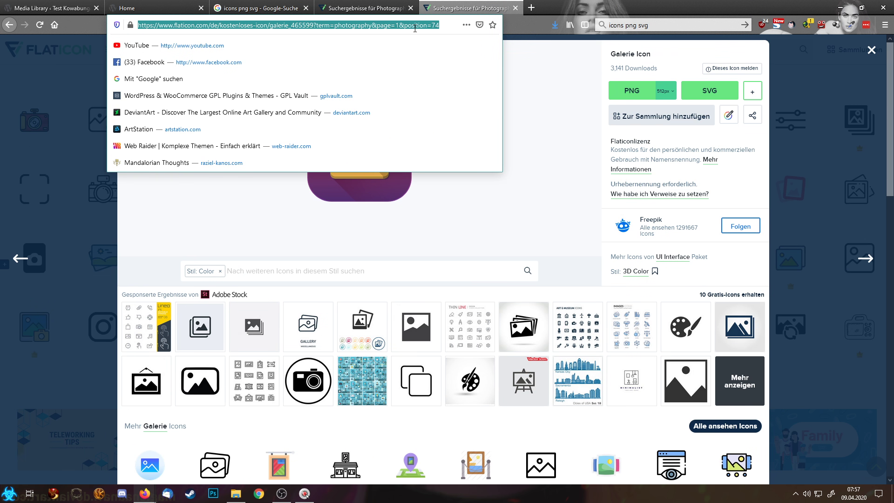
type("tinypng.com/")
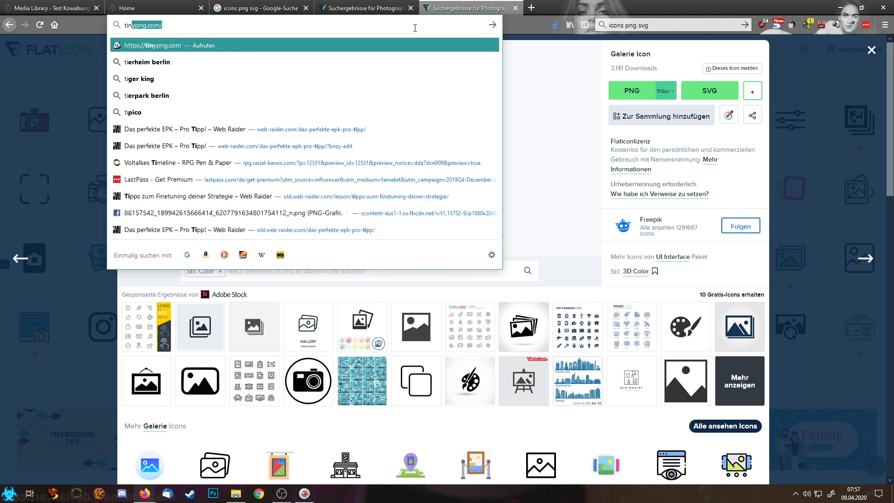
key("Return")
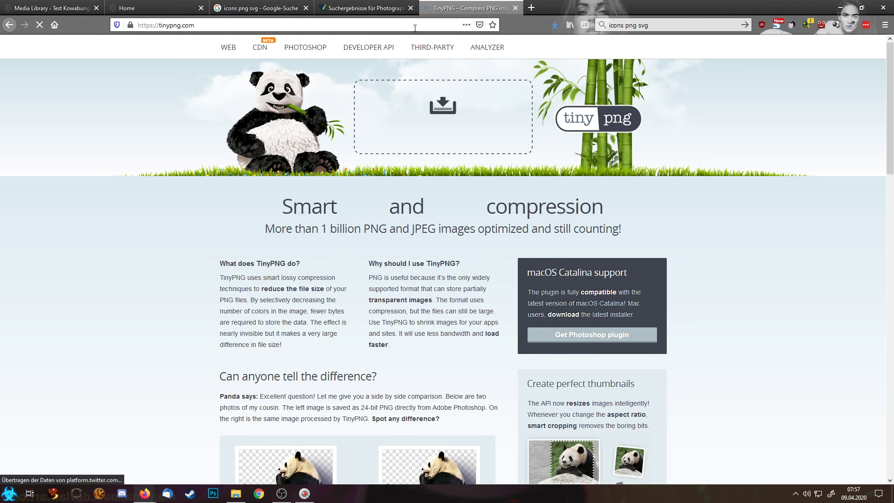
Upload galerie.png, icon_16.png, icon_128.png and icon_512.png from the folder Neuer Ordner (2) to TinyPNG for compression.
left_click_drag(893, 235, 404, 194)
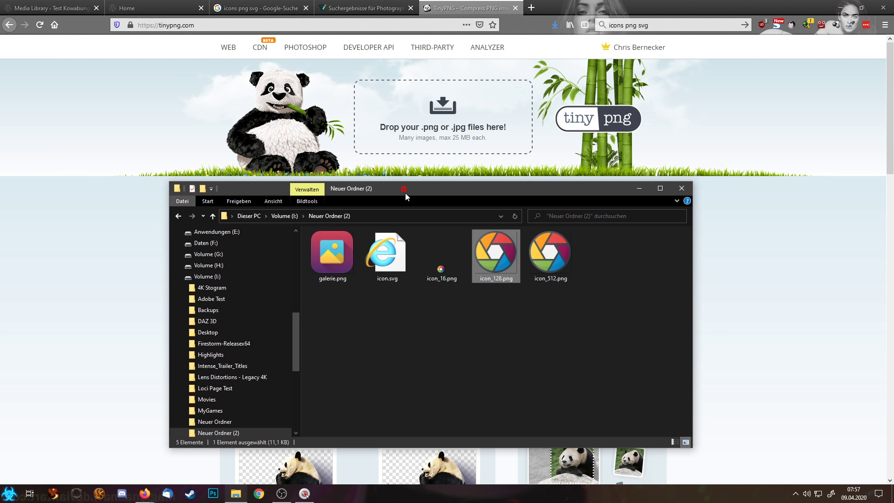
left_click_drag(611, 339, 443, 248)
left_click(348, 255, "ctrl")
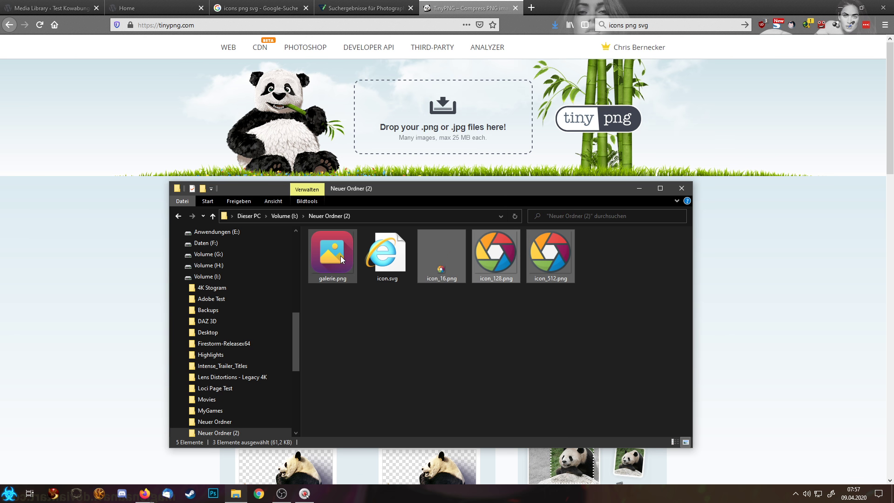
left_click_drag(341, 255, 441, 117)
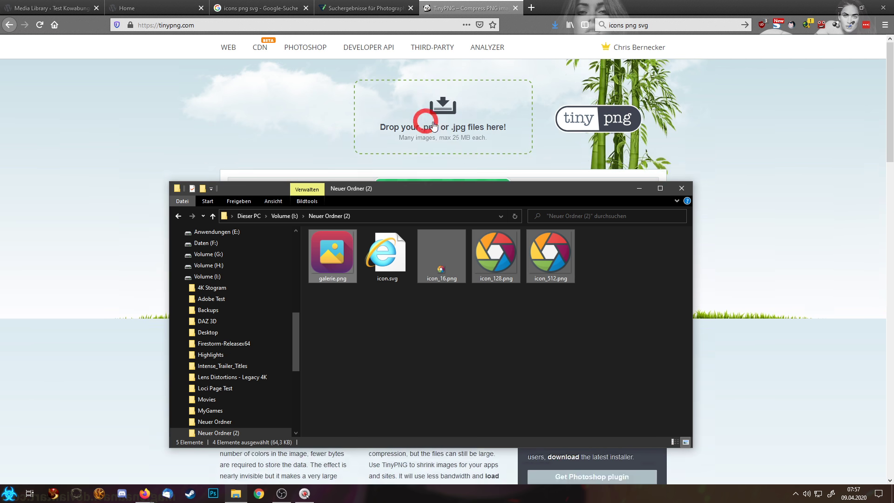
left_click_drag(474, 189, 493, 334)
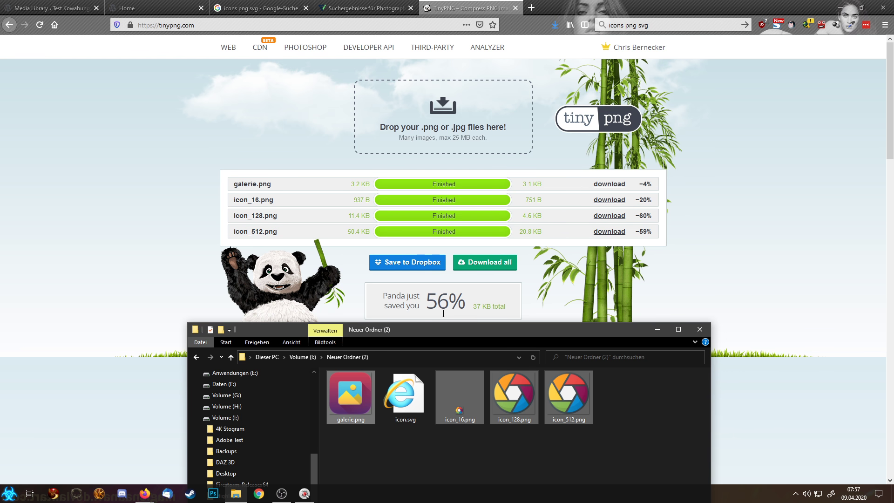
Download all compressed images as tinified.zip and open the archive with WinRAR.
left_click_drag(465, 330, 439, 276)
left_click(456, 268)
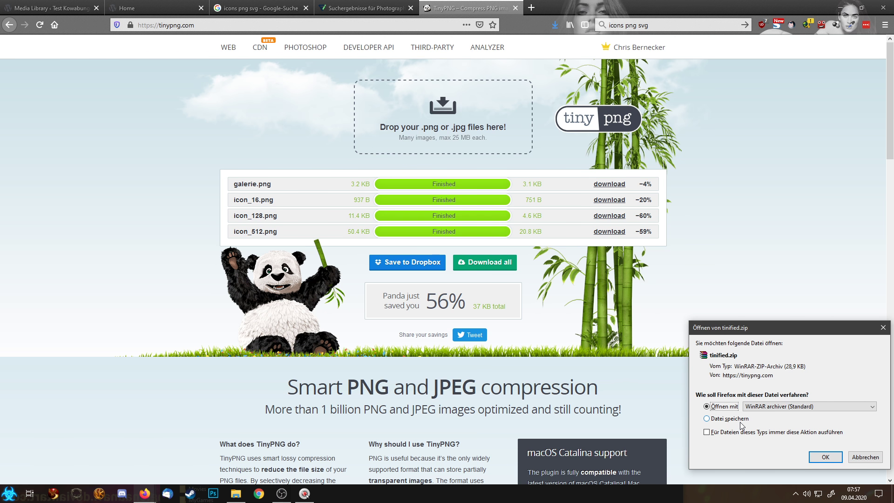
left_click(822, 455)
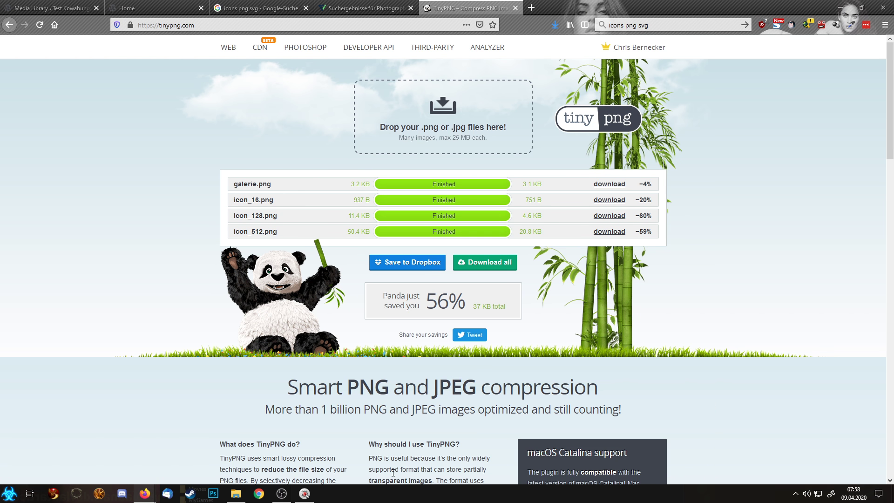
Extract all four PNGs from tinified.zip into Neuer Ordner (2), replacing the uncompressed originals, and close the archive.
left_click(237, 494)
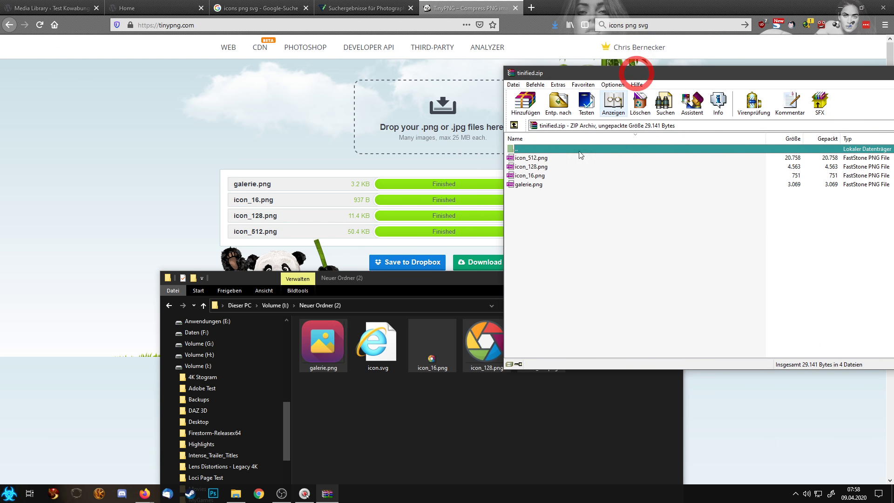
left_click(531, 158)
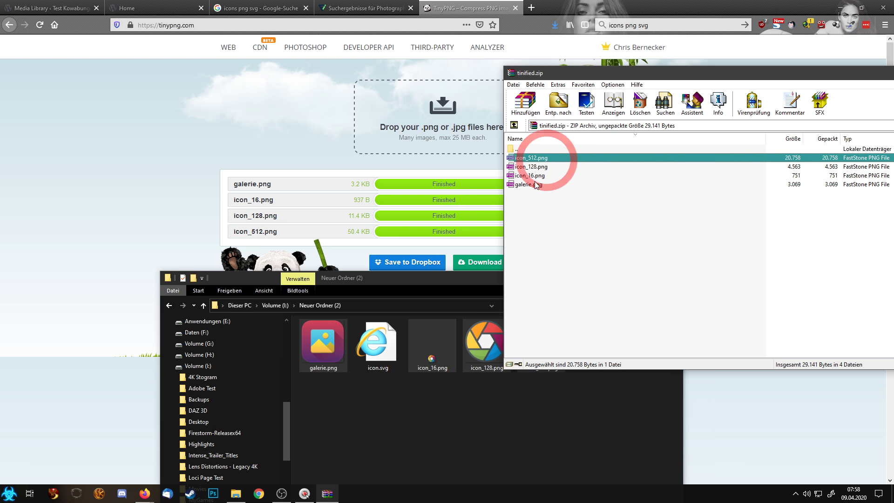
left_click(529, 185, "shift")
left_click_drag(529, 184, 560, 417)
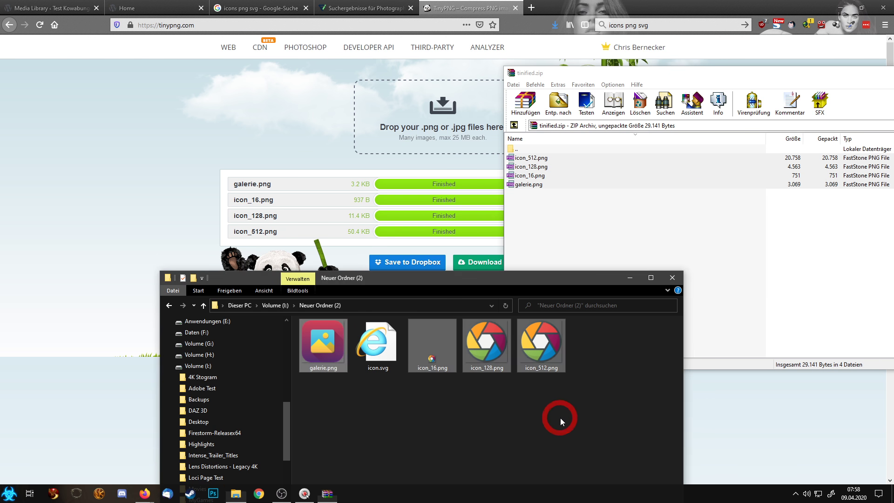
left_click(177, 182)
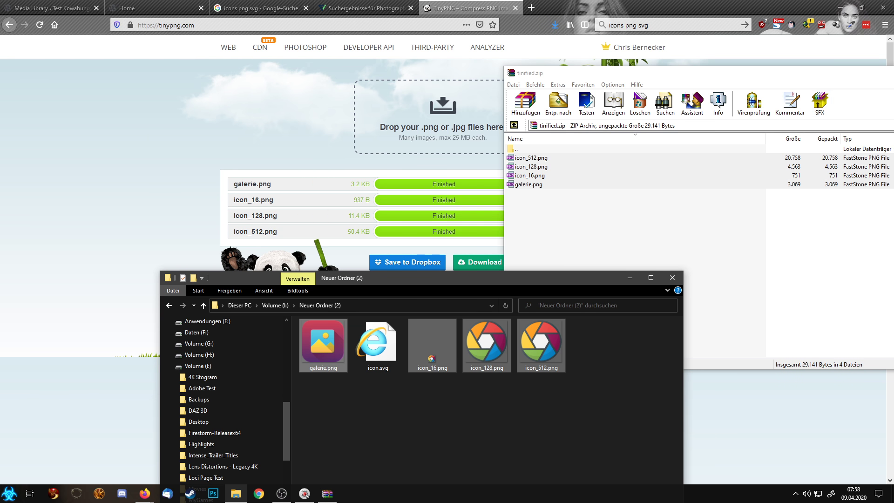
left_click(893, 73)
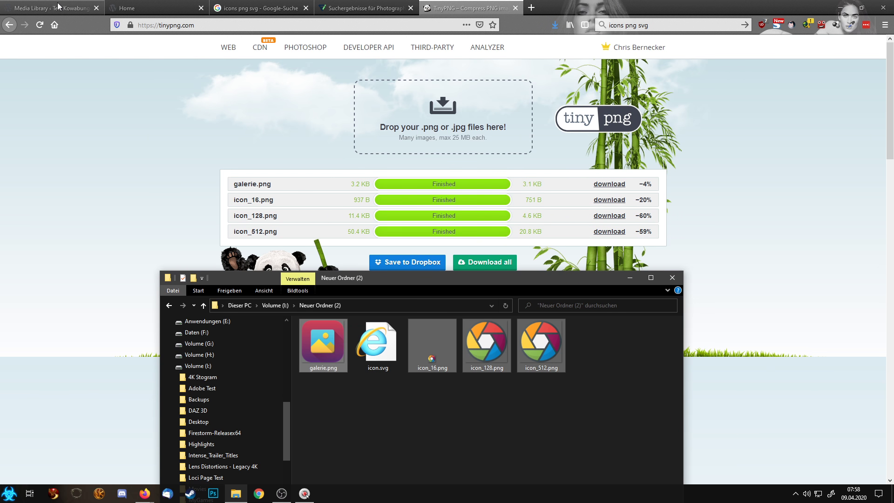
Upload the four compressed PNGs and icon.svg from the folder into the Icons category of the WordPress Media Library.
left_click(59, 6)
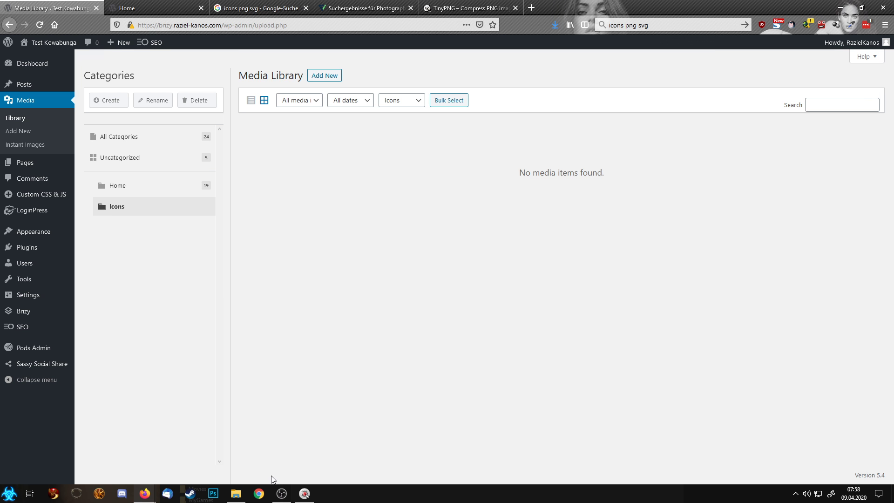
left_click(235, 493)
left_click_drag(638, 401, 471, 213)
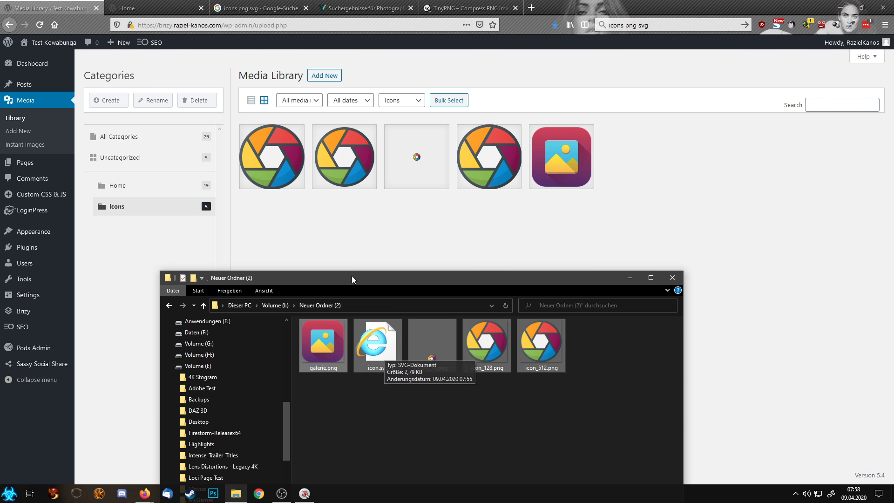
Examine the attachment details of the uploaded lens icons, from the 512px PNG through to the SVG version.
left_click(273, 164)
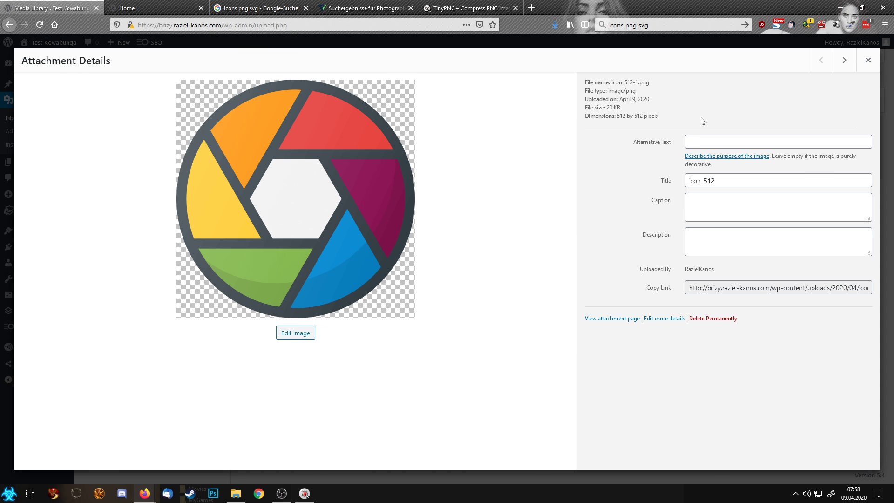
left_click(851, 63)
left_click(851, 64)
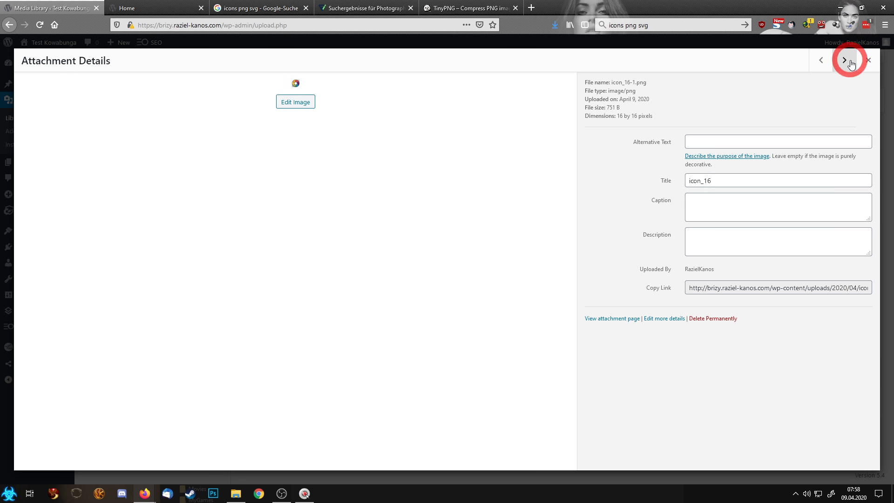
left_click(852, 63)
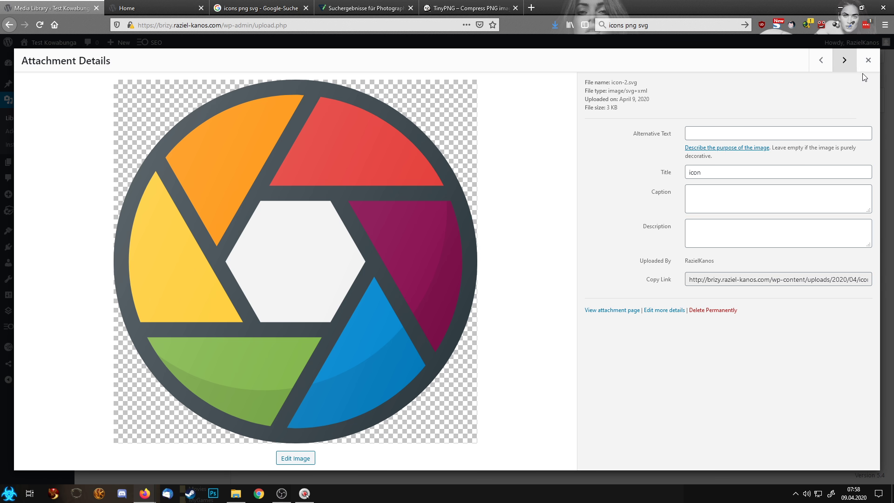
left_click(869, 61)
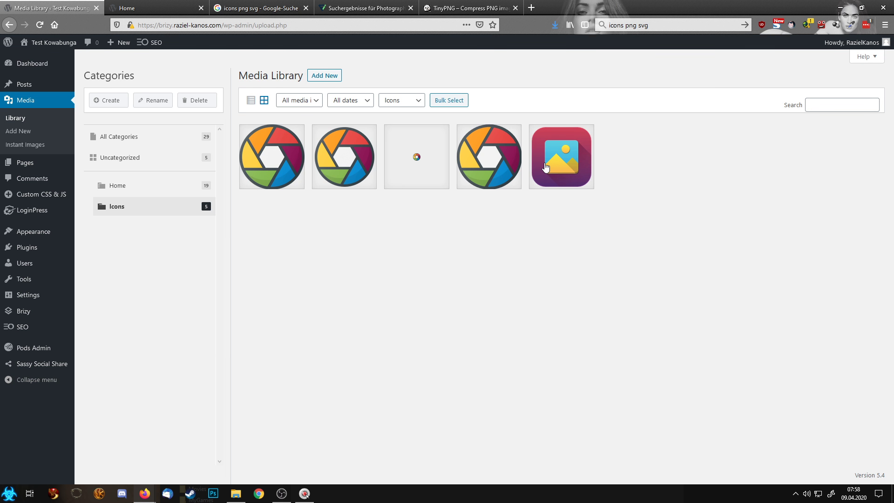
In the Home page's Brizy editor, add an Image element to the empty header column and open the media library for its picture.
mouse_move(54, 42)
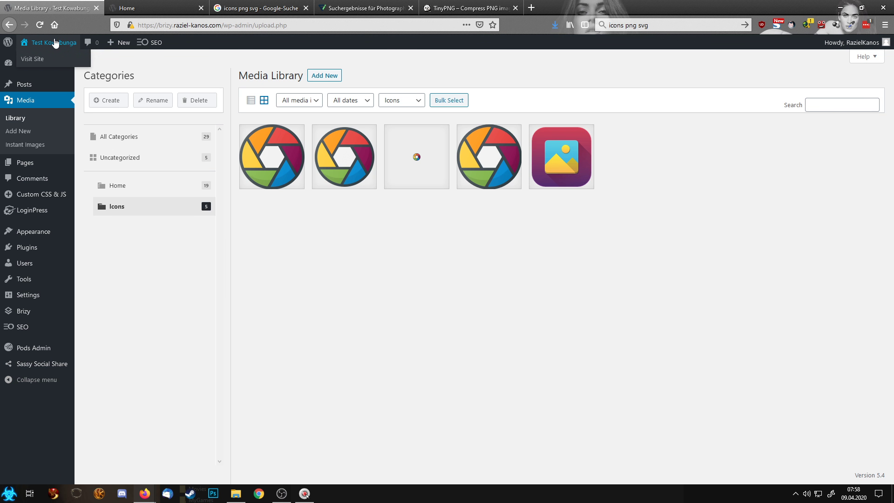
left_click(140, 7)
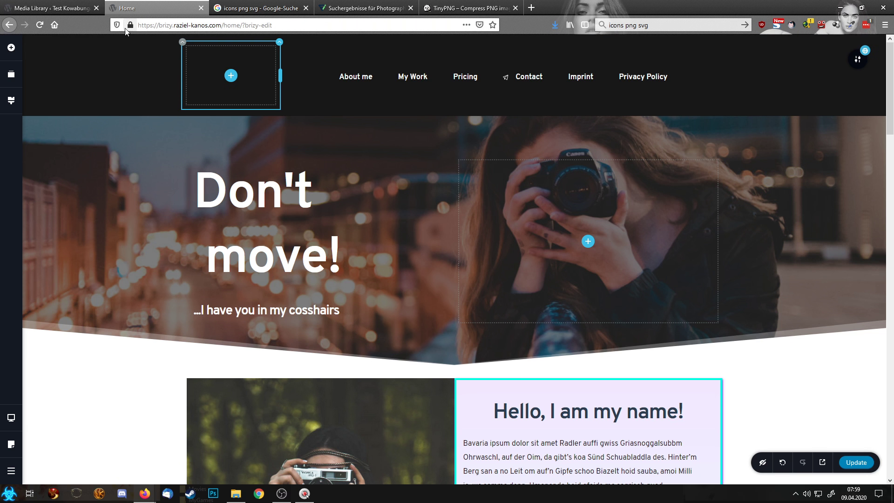
left_click(231, 76)
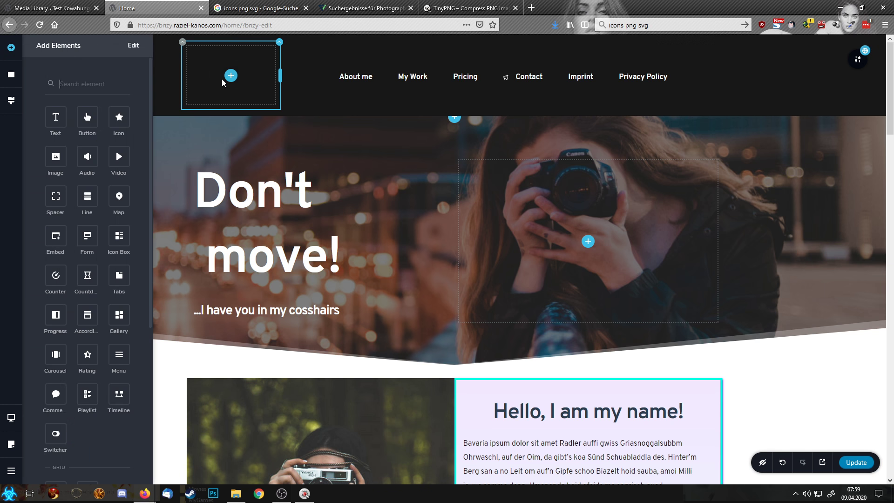
left_click_drag(56, 171, 231, 77)
left_click(224, 79)
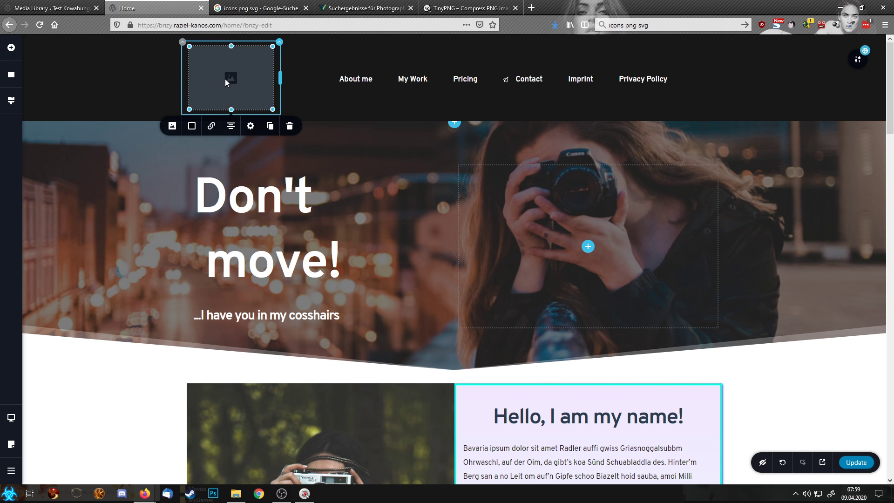
left_click(170, 127)
left_click(185, 202)
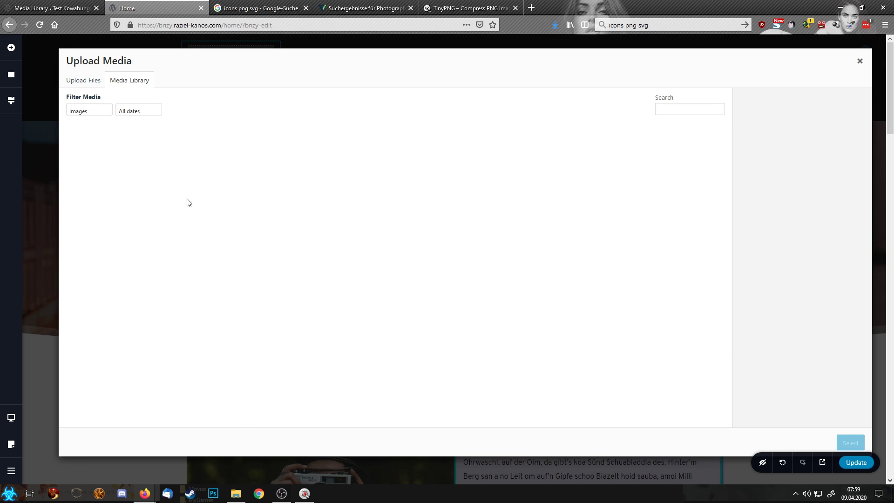
Browse the image picker's Icons, Home, Uncategorized and All Categories folders, ending on Icons.
left_click(124, 214)
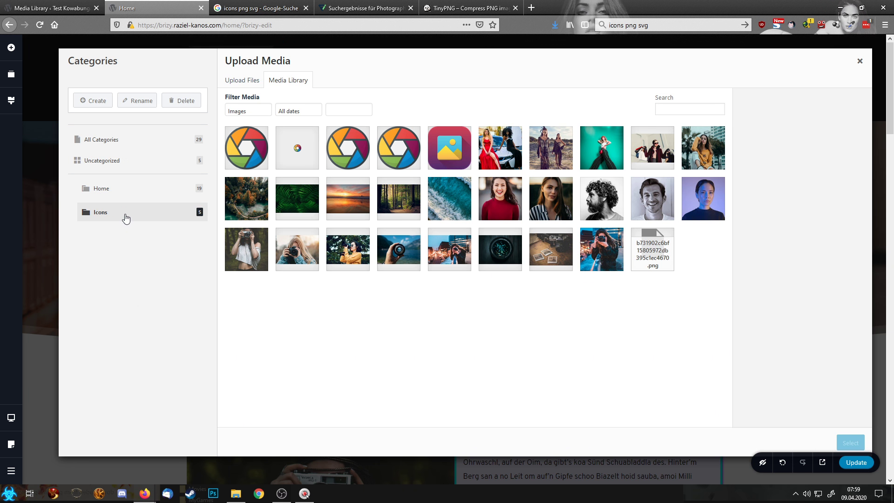
left_click(108, 189)
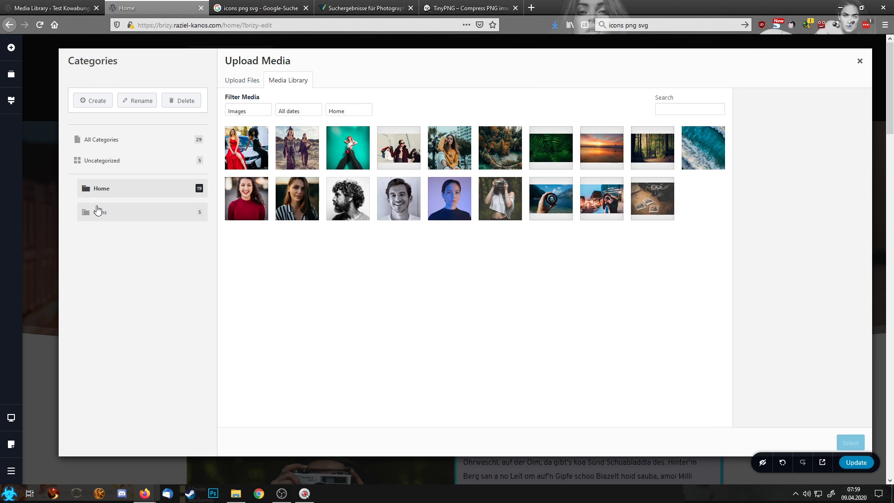
left_click(116, 212)
left_click(101, 160)
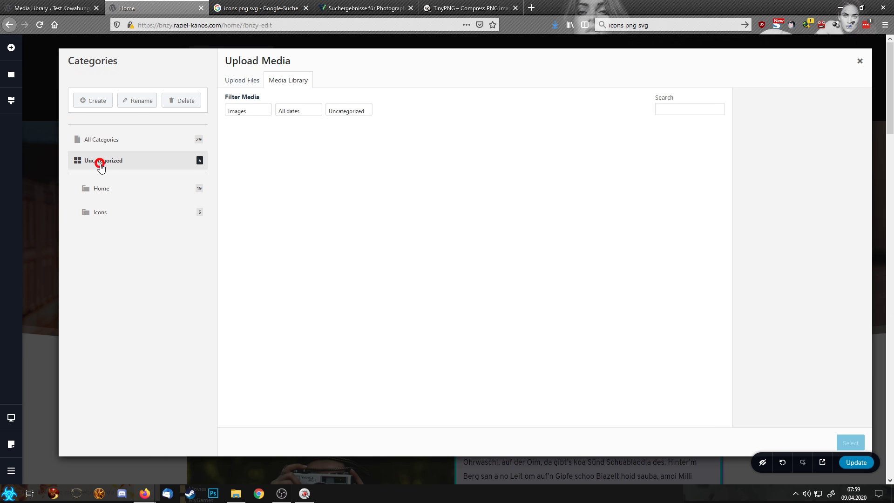
left_click(116, 140)
left_click(107, 213)
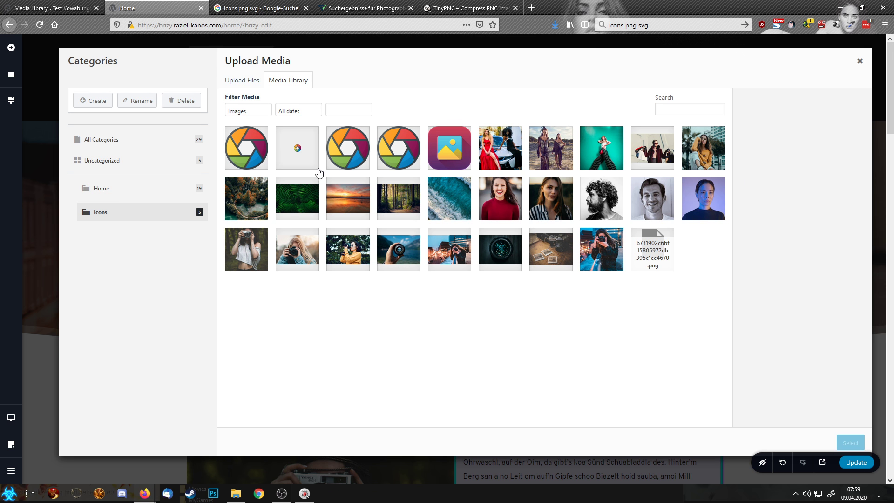
Choose the SVG lens icon, icon-2.svg, from the media library as the header's logo image.
left_click(346, 149)
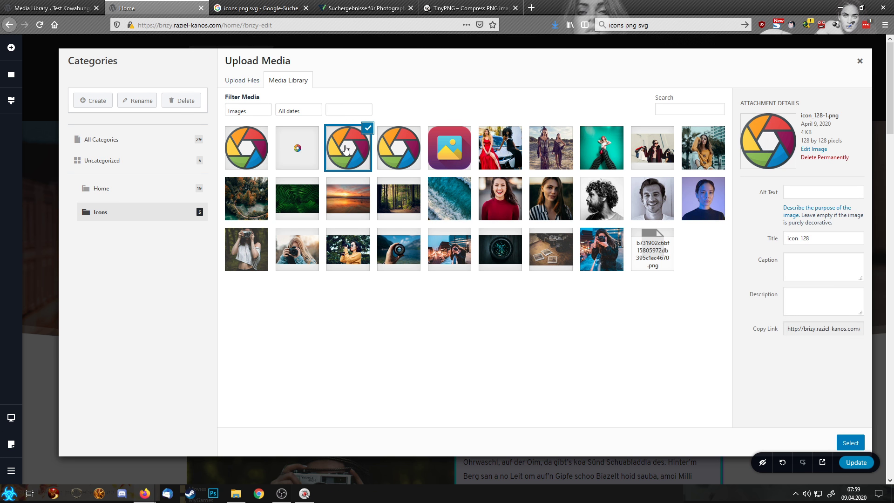
left_click(404, 150)
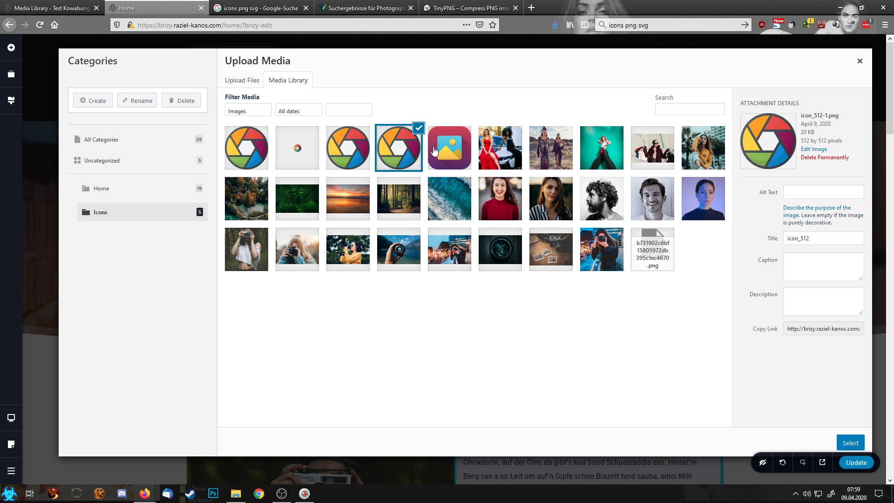
left_click(259, 146)
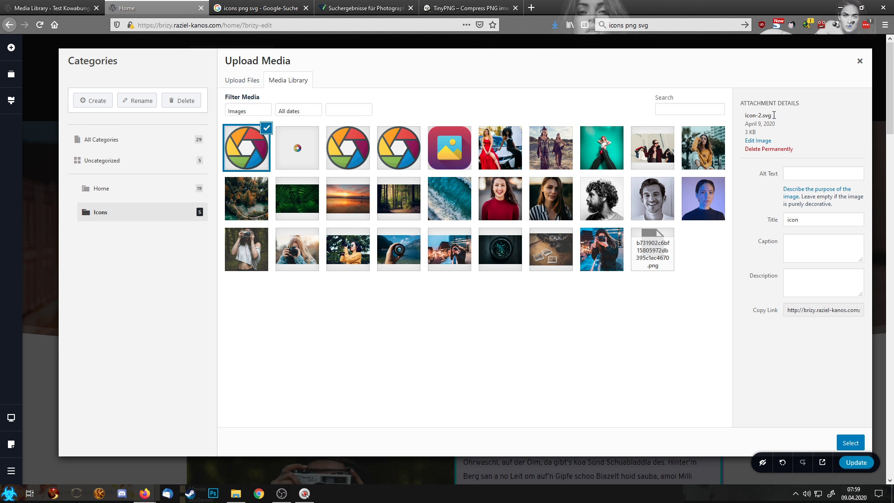
left_click(850, 442)
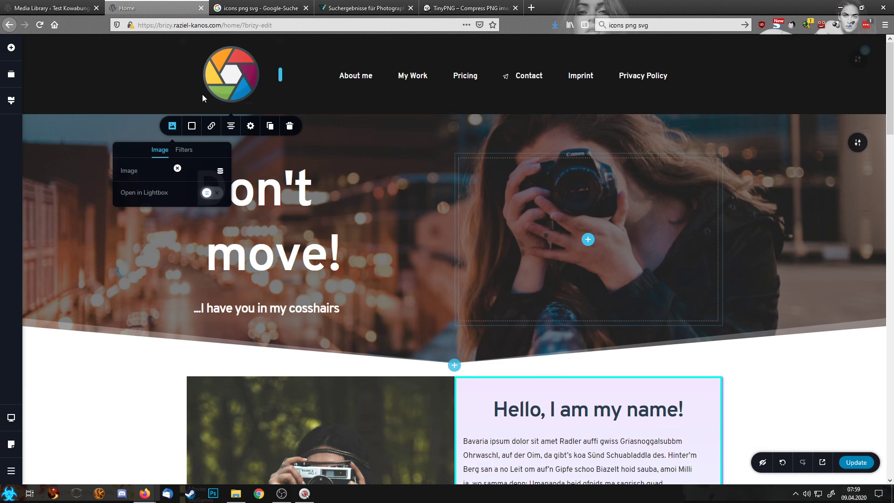
Shrink the lens logo in the header proportionally to a bit more than half its size.
left_click(247, 80)
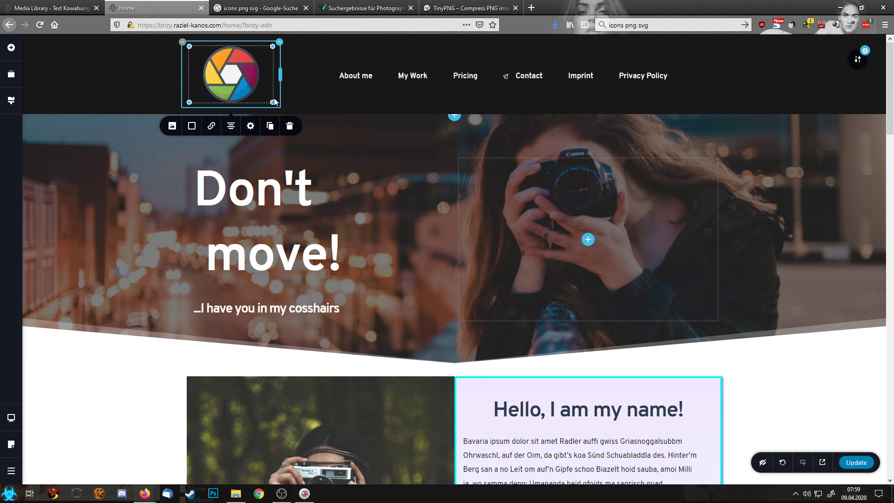
left_click_drag(273, 102, 259, 98)
left_click(294, 63)
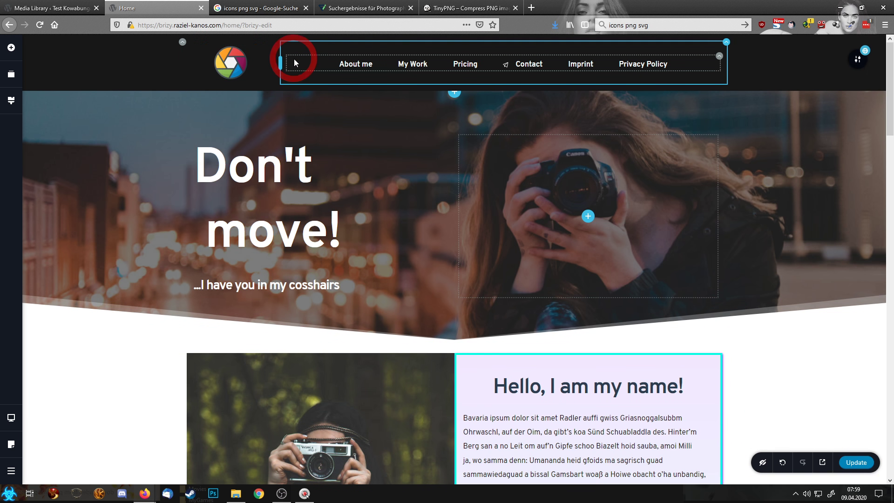
Link the header logo to the dynamic Site URL.
left_click(234, 62)
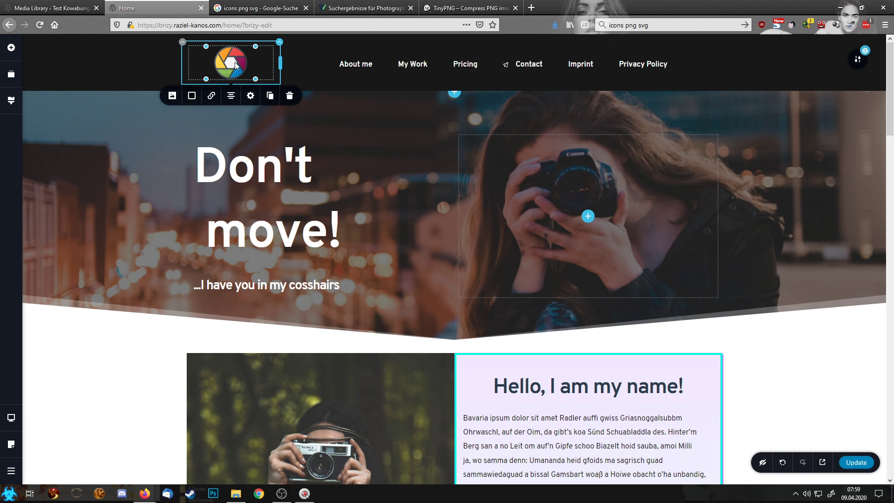
left_click(211, 95)
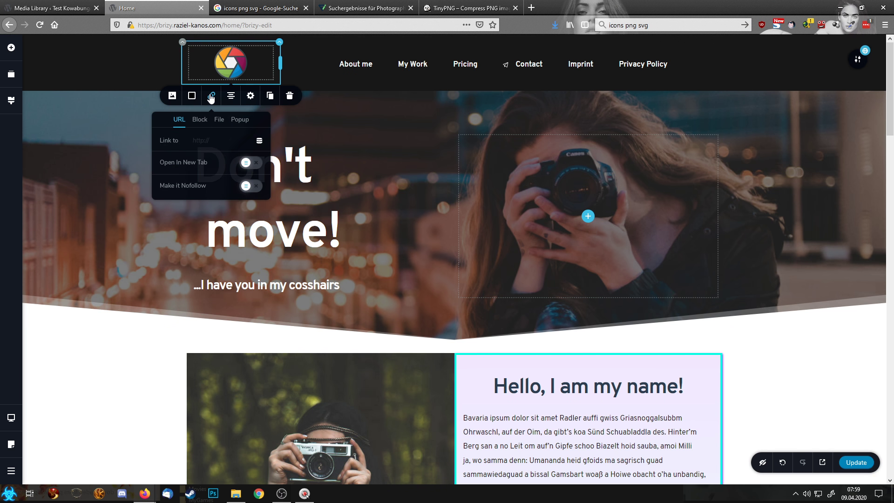
left_click(260, 142)
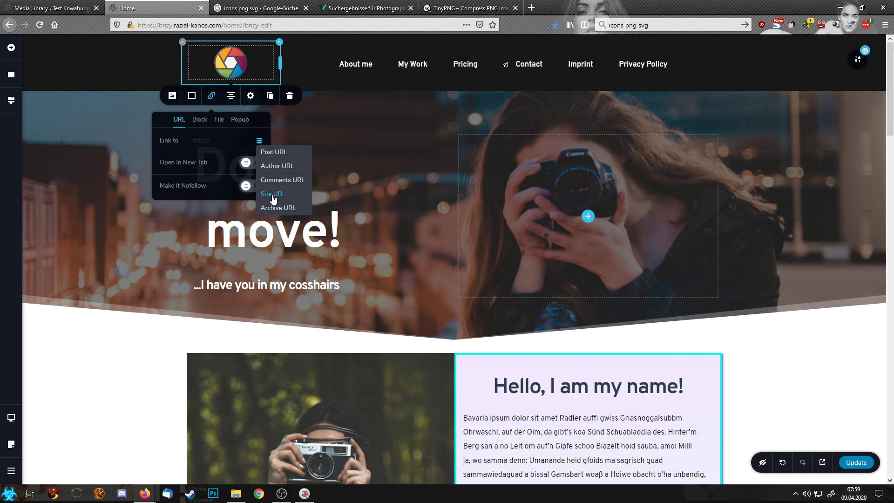
left_click(273, 194)
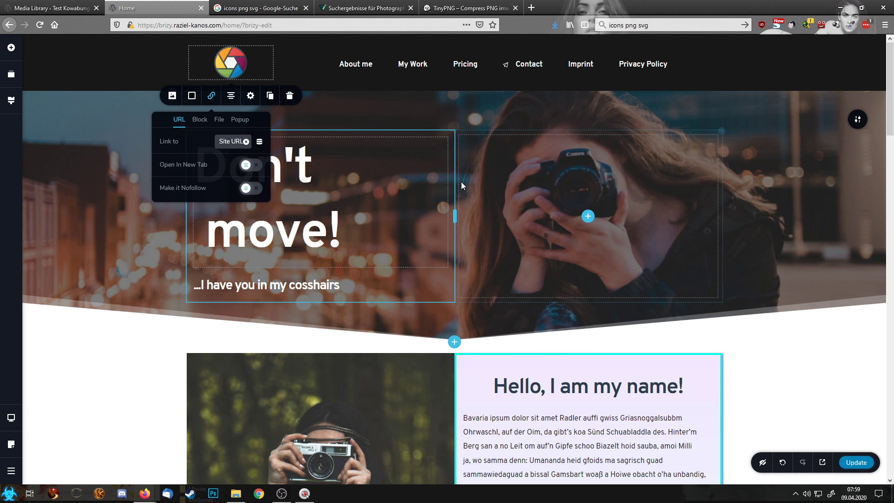
left_click(772, 69)
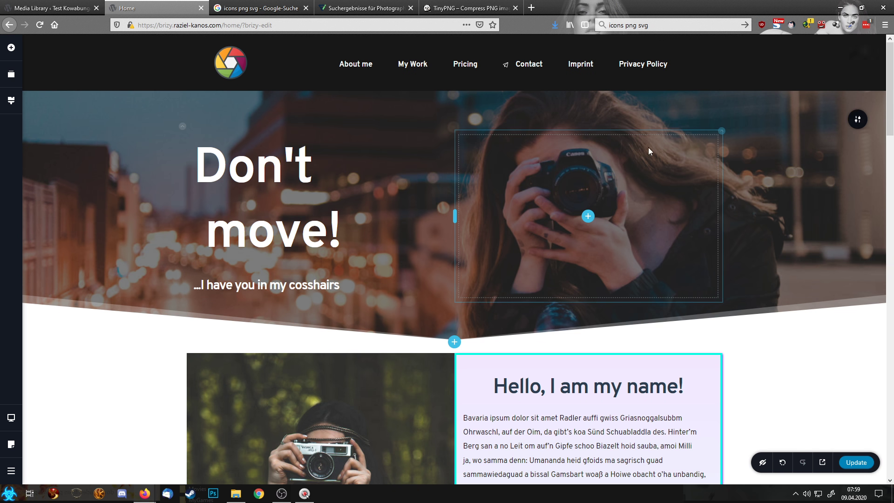
Duplicate the header's logo and menu row and move the copy into the section below the hero, above the photo.
scroll(644, 179, "down", 7)
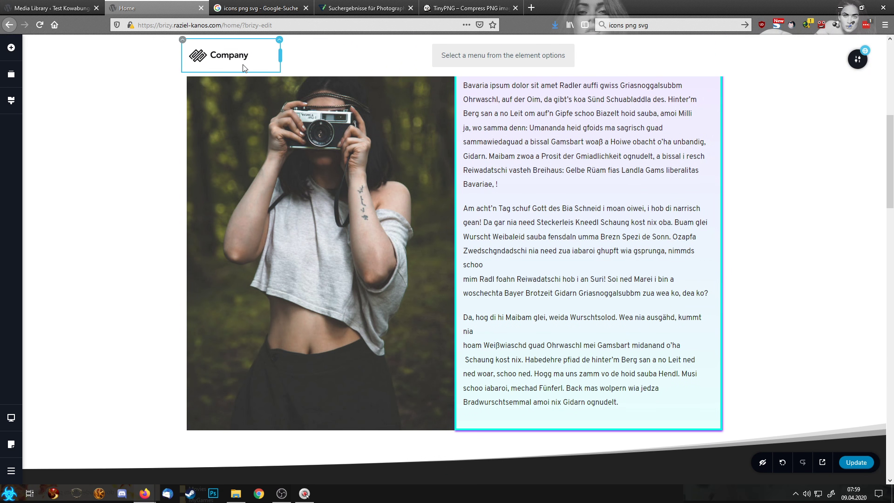
scroll(242, 68, "up", 7)
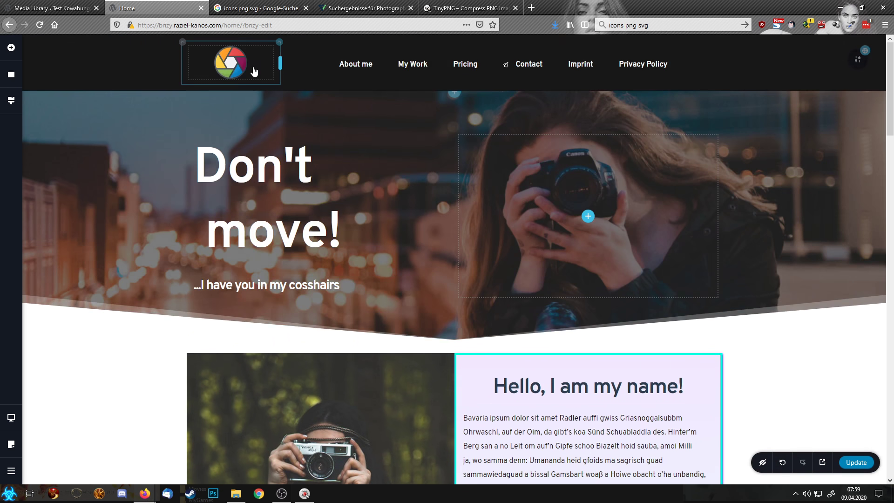
left_click(182, 43)
left_click(212, 65)
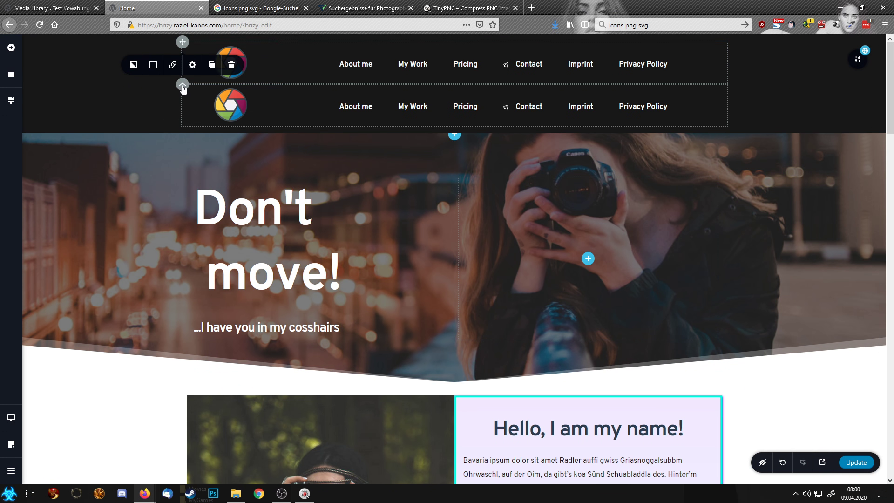
left_click(232, 65)
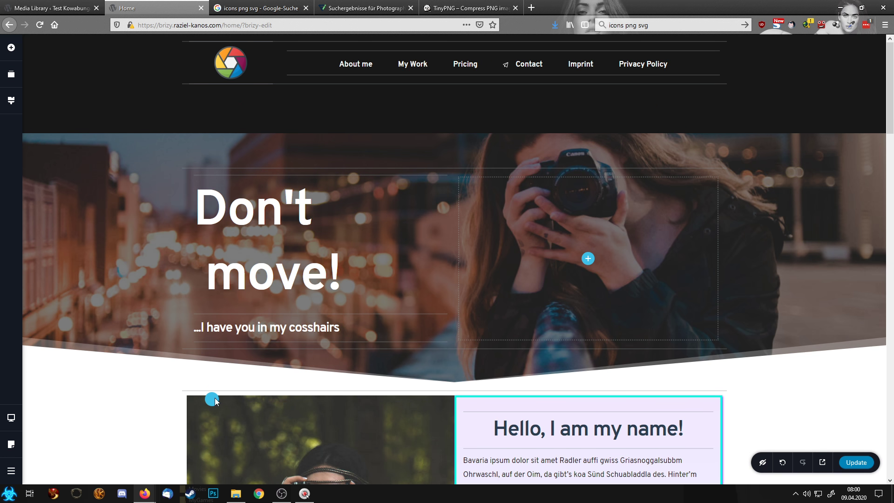
left_click_drag(225, 393, 226, 393)
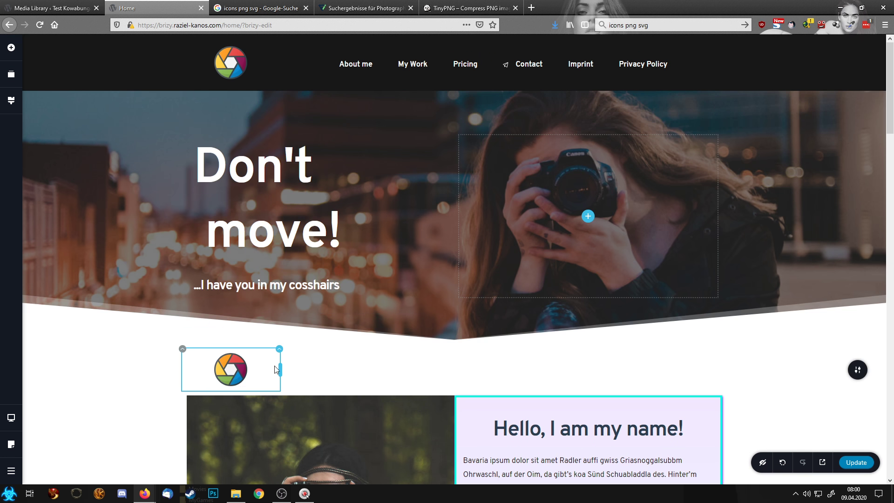
Delete the default Company logo and menu row from the sticky version of the header.
scroll(393, 306, "down", 4)
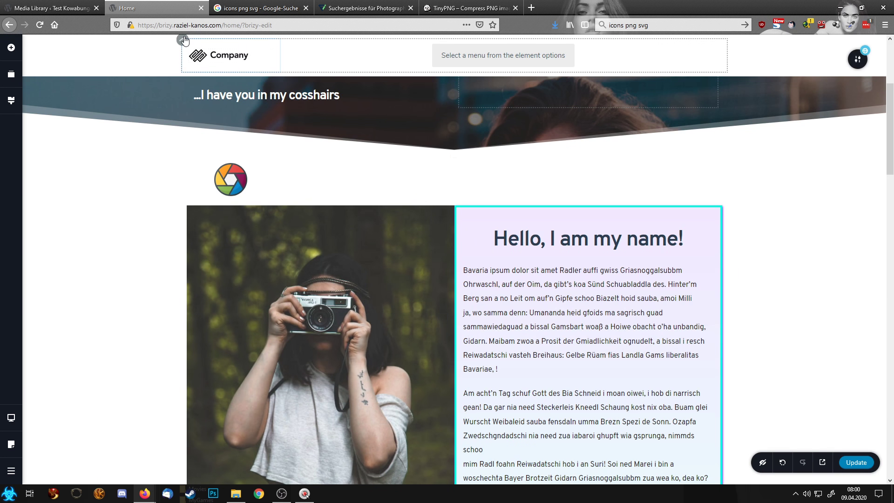
left_click(181, 38)
left_click(230, 63)
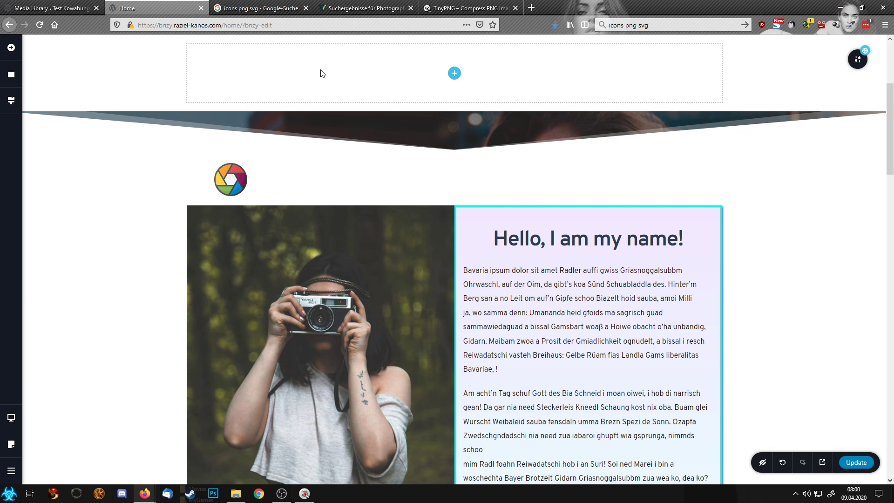
Set the sticky header's solid overlay colour to the dark #171717 palette swatch.
left_click(858, 61)
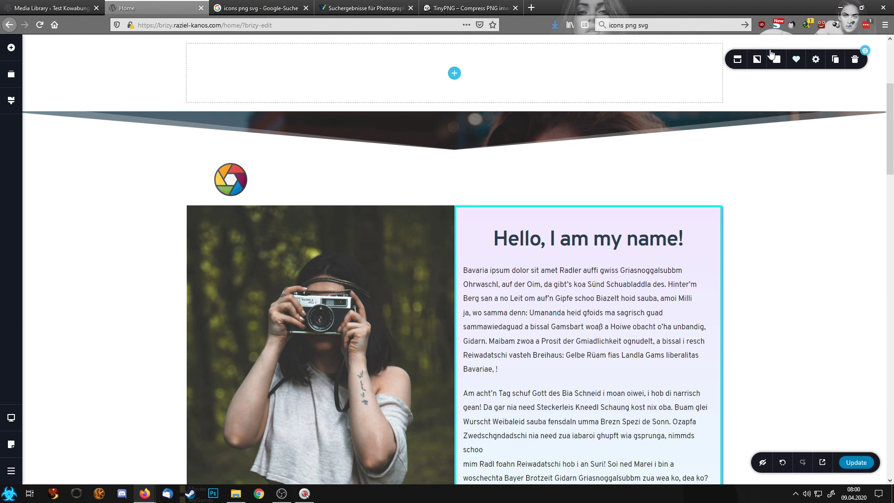
left_click(776, 59)
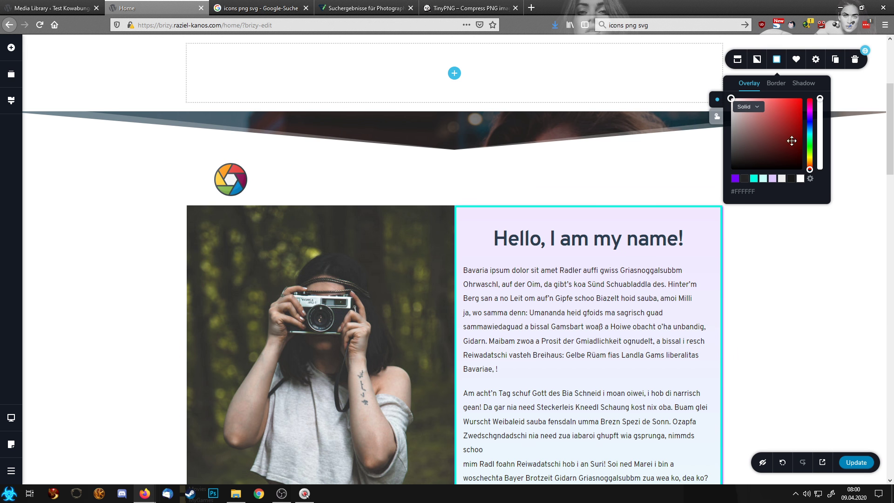
left_click(791, 179)
Move the duplicated logo and menu row into the empty sticky header and check it while scrolling the page.
left_click_drag(183, 163, 450, 71)
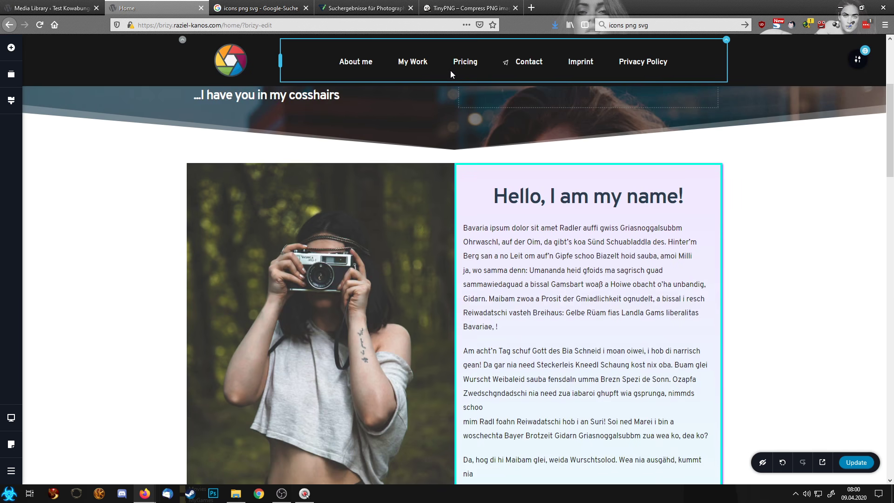
scroll(572, 149, "up", 4)
scroll(571, 149, "down", 4)
scroll(571, 149, "down", 2)
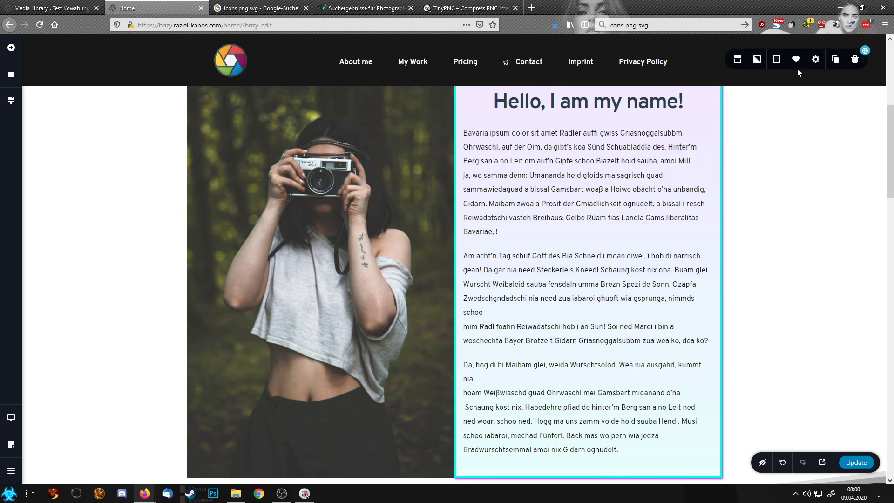
Reduce the opacity of the sticky header's overlay to about half and check the translucent bar over the page content.
left_click(784, 63)
left_click_drag(820, 99, 823, 134)
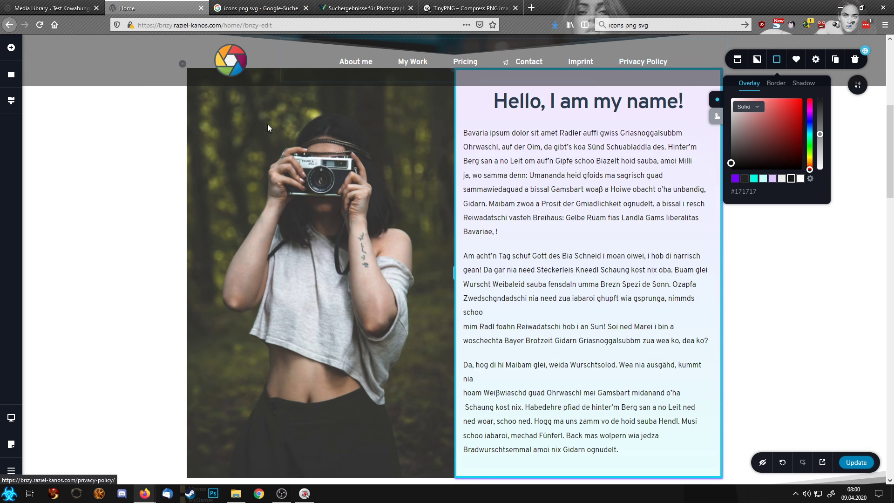
scroll(115, 138, "up", 4)
scroll(116, 154, "down", 6)
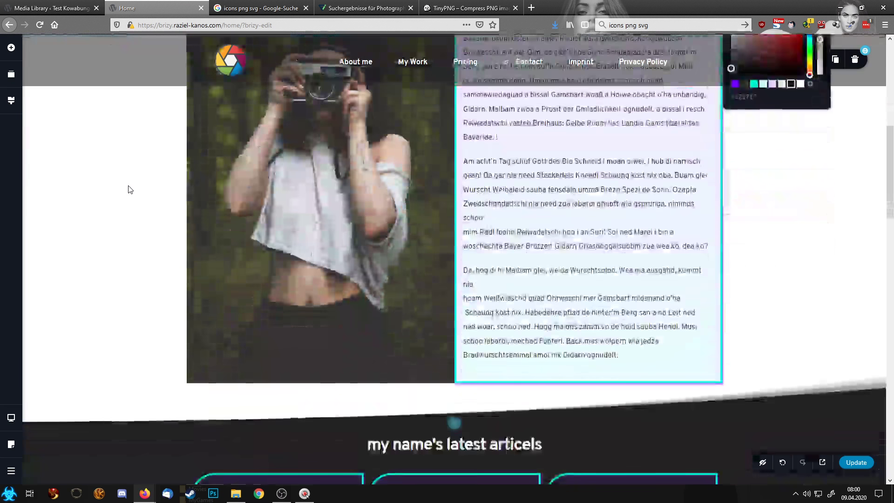
scroll(125, 177, "up", 5)
scroll(128, 185, "down", 3)
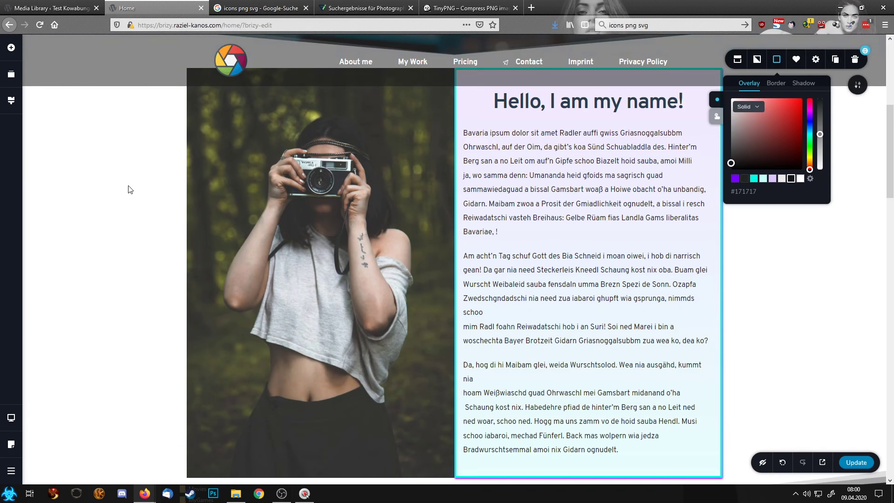
Check the header block's Sticky type and Make it Global setting.
scroll(130, 189, "up", 6)
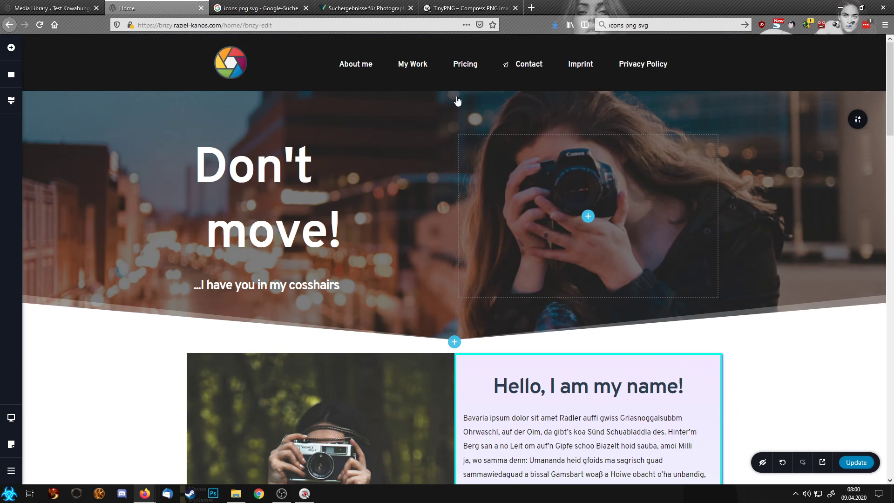
left_click(853, 60)
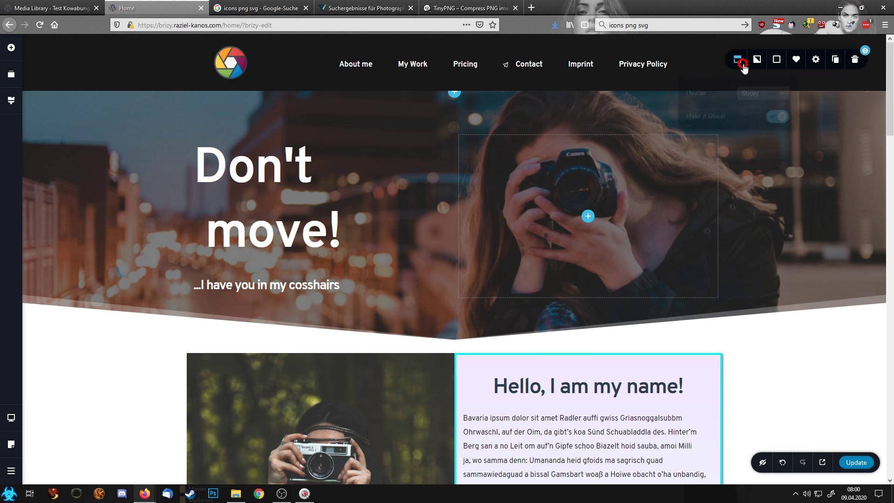
left_click(742, 64)
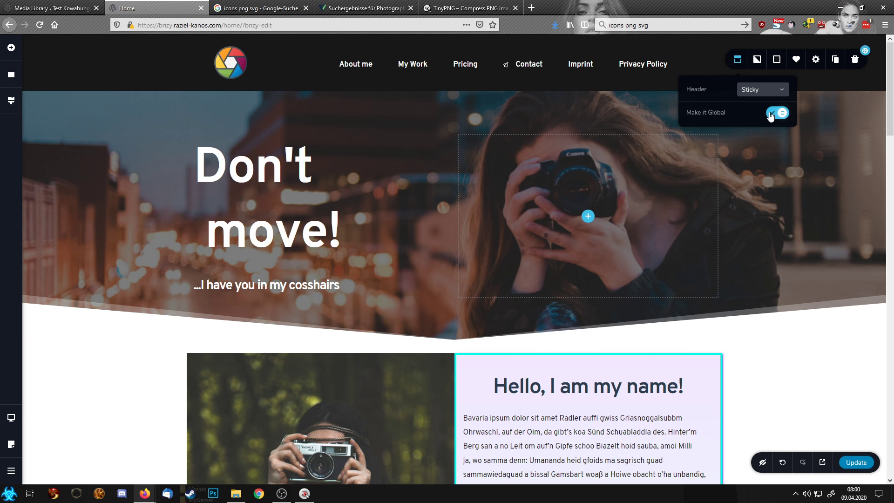
left_click(829, 83)
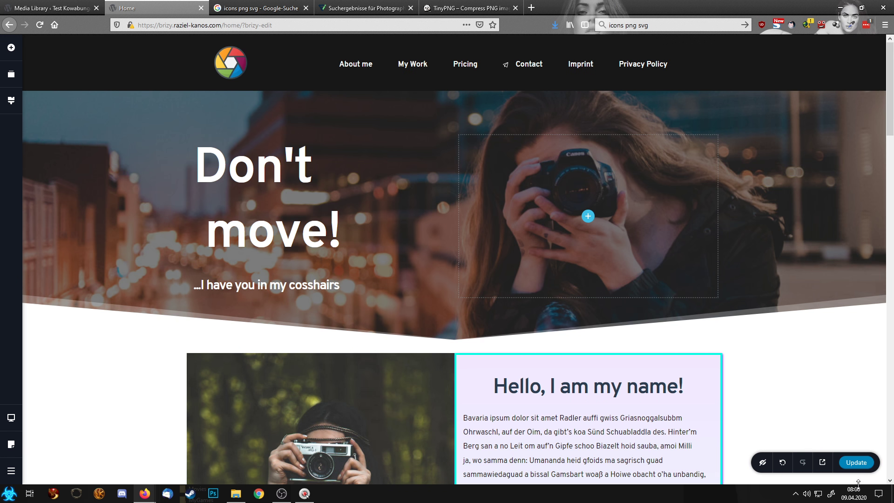
Update the Home page and leave the Brizy editor for the WordPress dashboard.
left_click(851, 466)
left_click(11, 470)
left_click(70, 467)
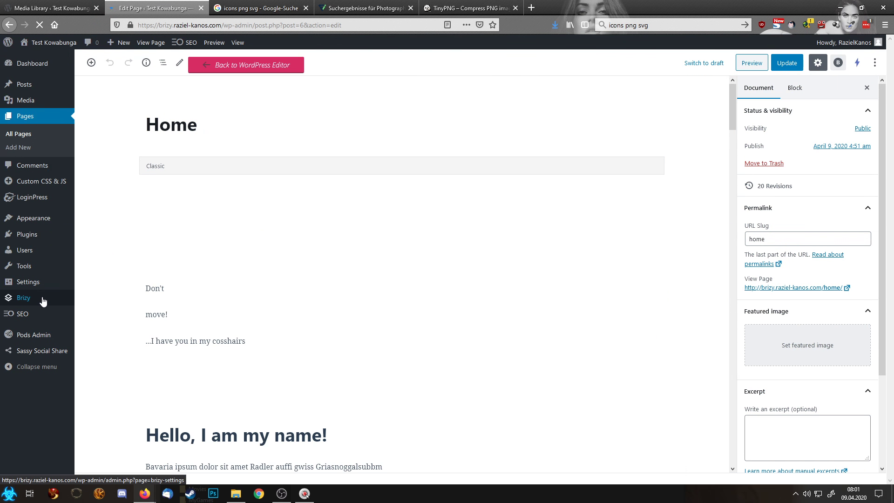
In the WordPress Reading settings, make the homepage display a static page and choose Home as the homepage.
mouse_move(45, 282)
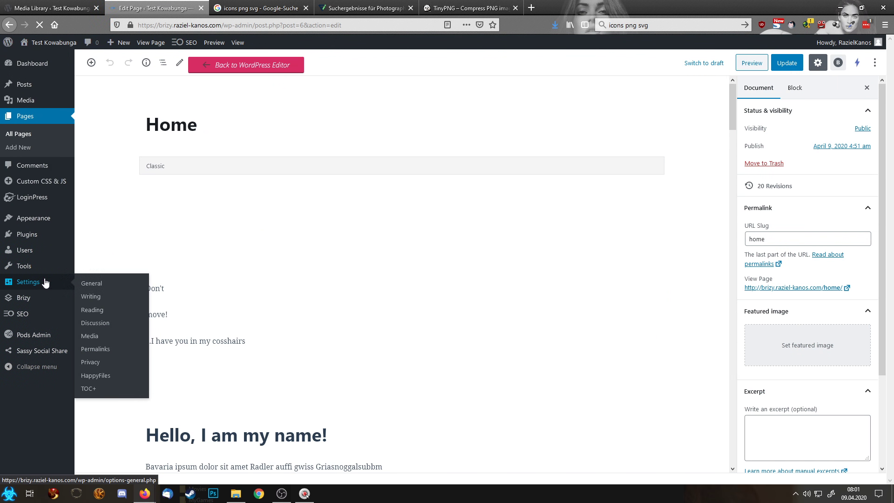
left_click(111, 311)
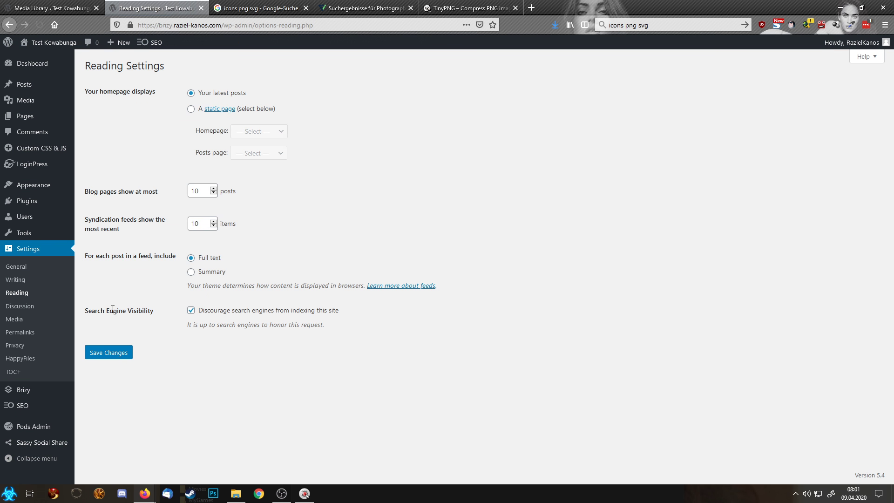
left_click(191, 108)
left_click(256, 132)
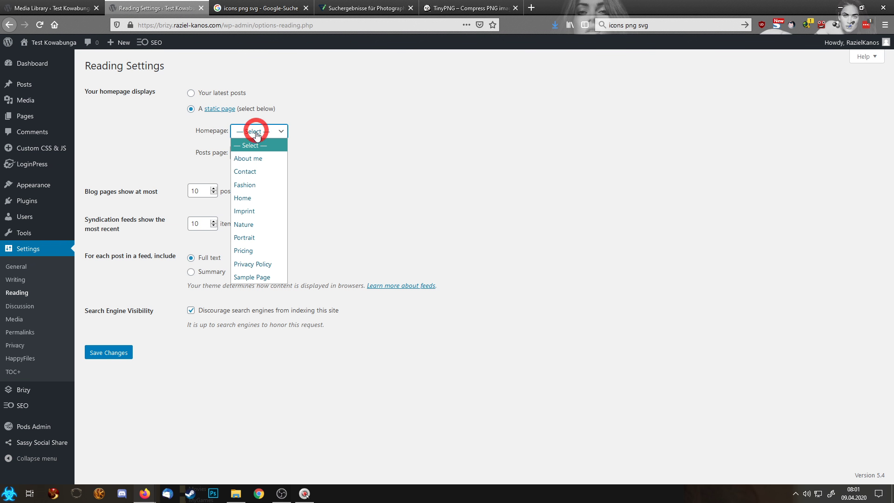
left_click(269, 202)
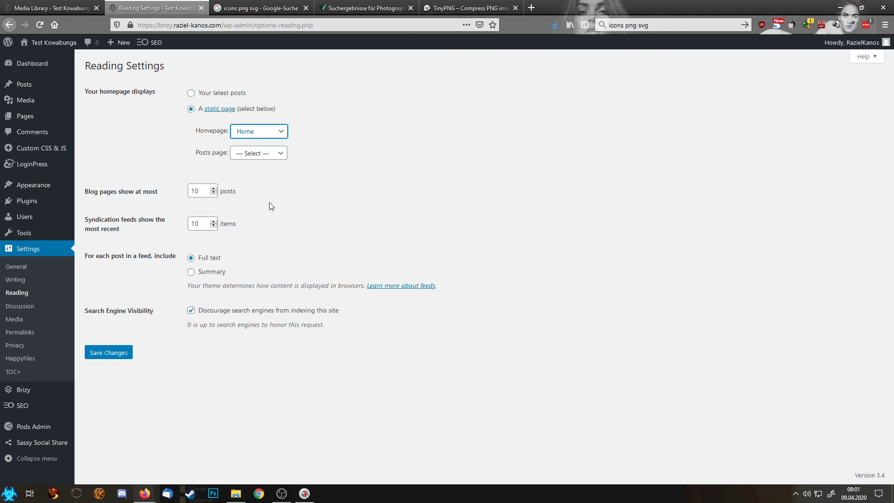
Set blog pages and syndication feeds to show 18 entries each, include only a Summary per feed post, and save the reading settings.
left_click(206, 193)
double_click(205, 194)
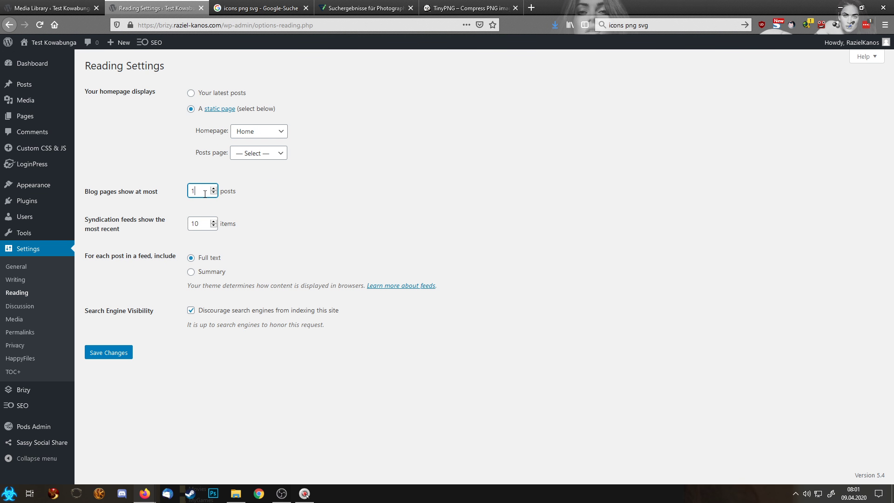
double_click(208, 224)
type("1")
left_click(191, 273)
left_click(112, 354)
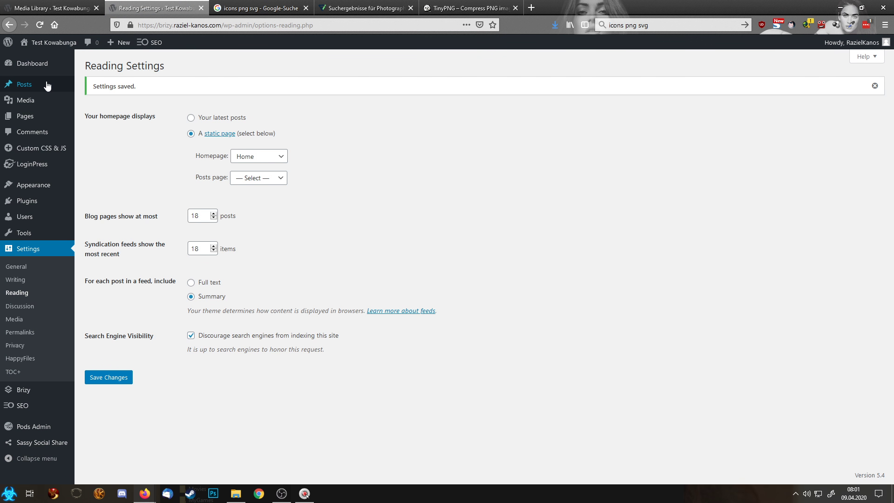
Review the live homepage and its sticky header in a new browser tab, and open the About me page from the site menu.
mouse_move(44, 94)
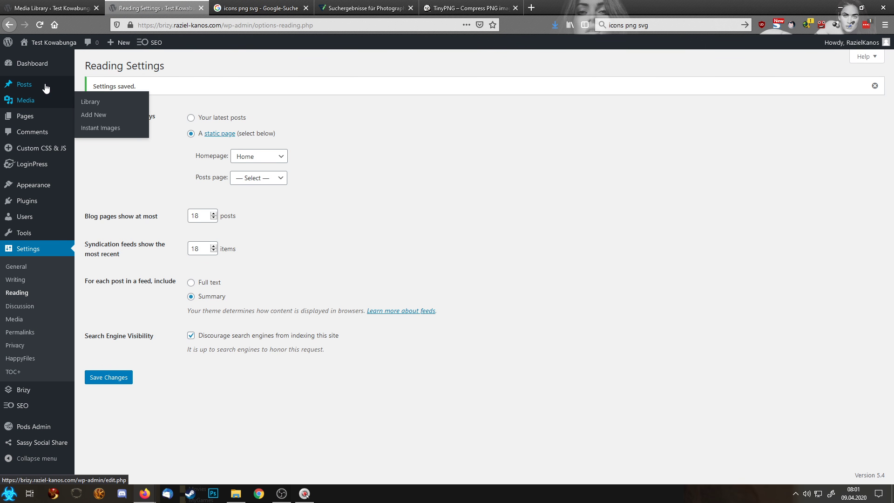
middle_click(50, 57)
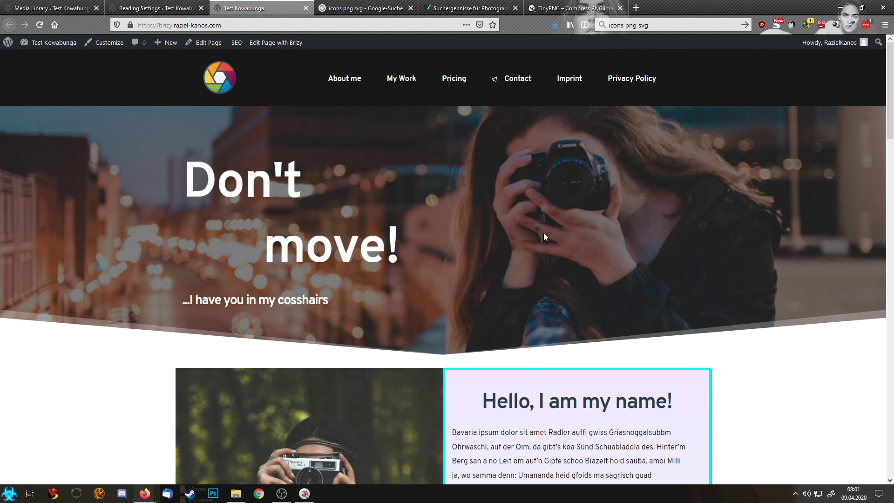
scroll(541, 234, "down", 10)
scroll(541, 234, "down", 15)
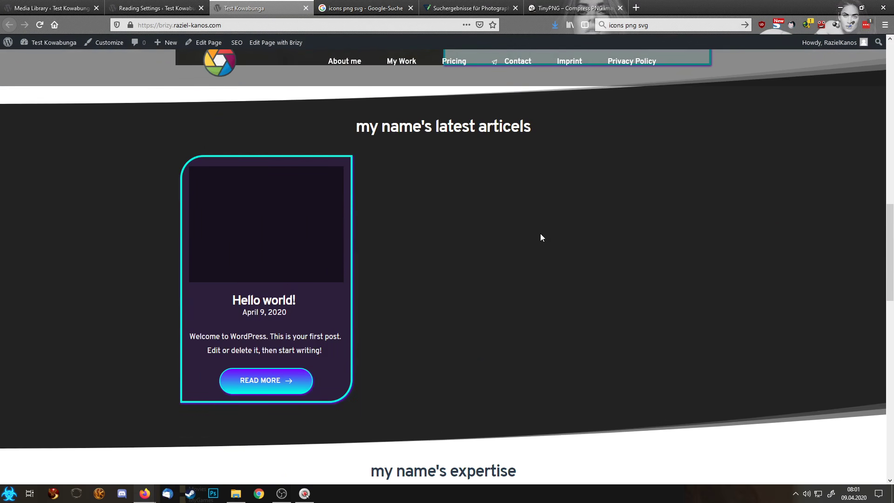
scroll(532, 247, "down", 3)
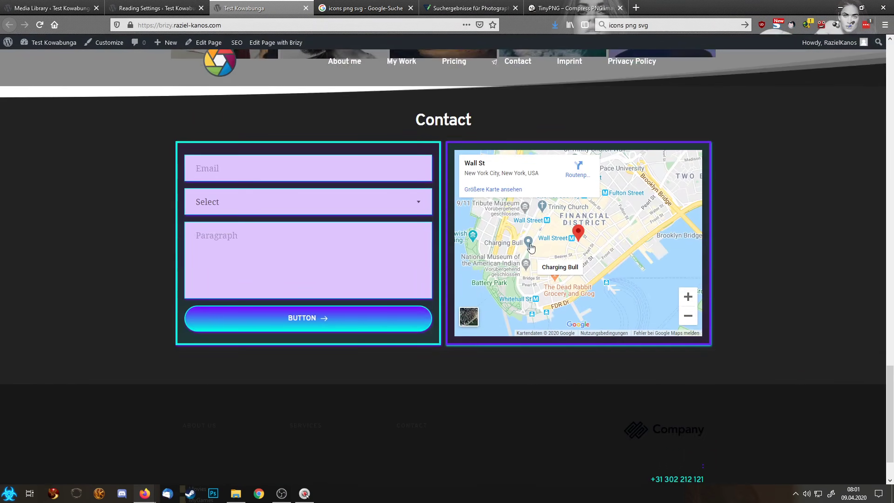
scroll(531, 240, "up", 4)
scroll(531, 239, "up", 20)
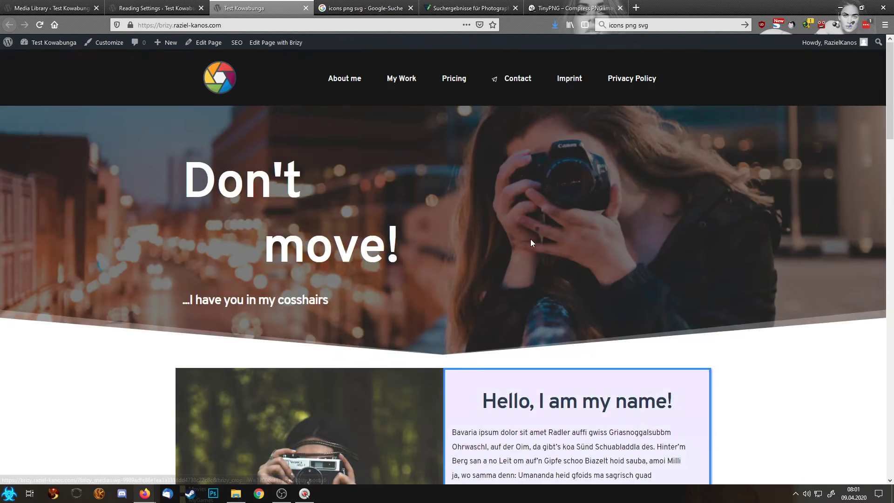
left_click(348, 85)
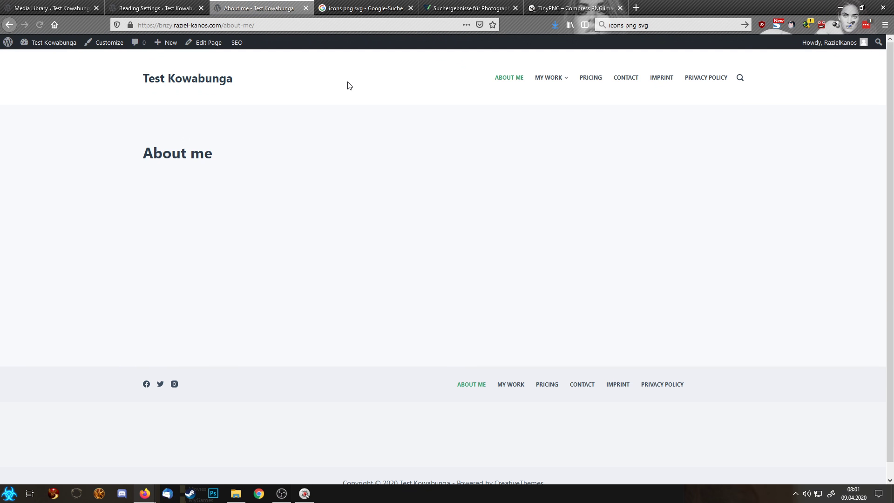